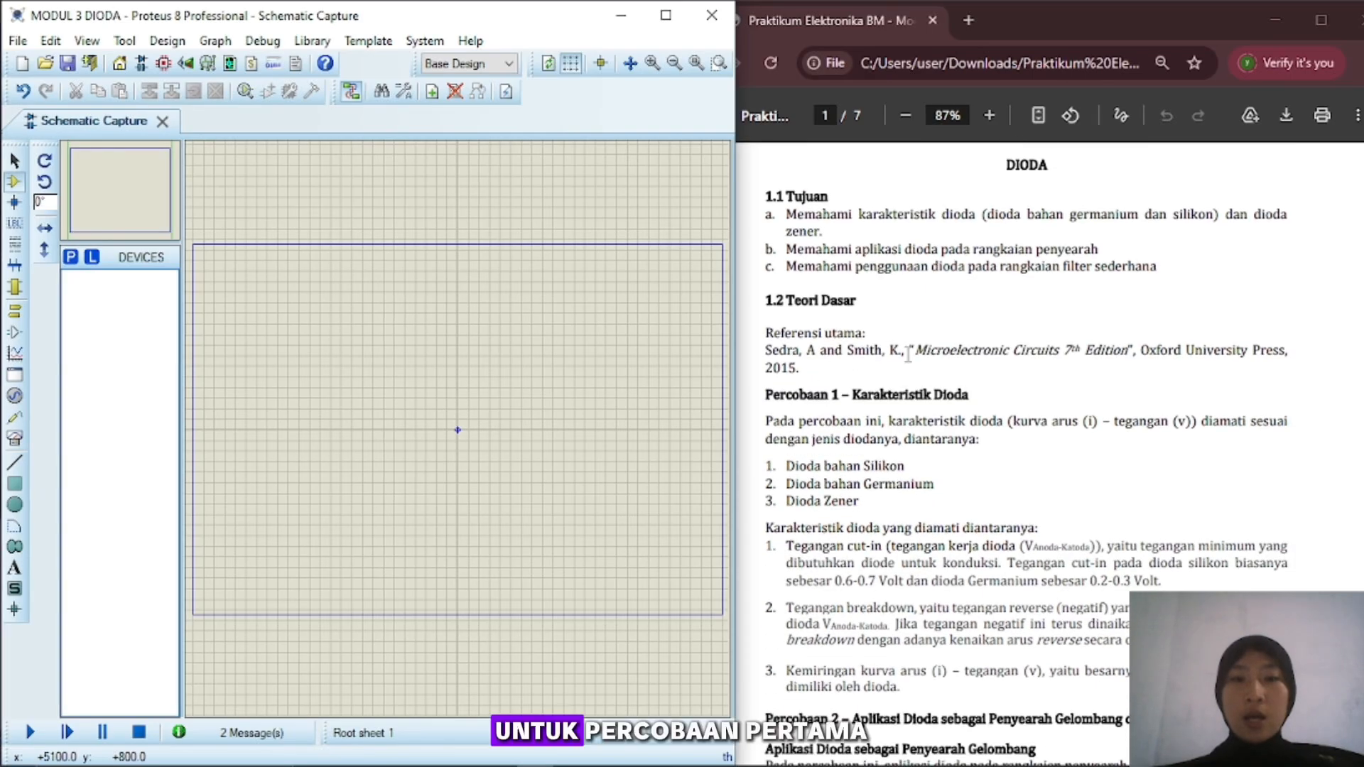
- Examine the module's Percobaan 1 section on silicon, germanium and zener diodes through to the Gambar 1 circuit
drag(765, 394, 977, 394)
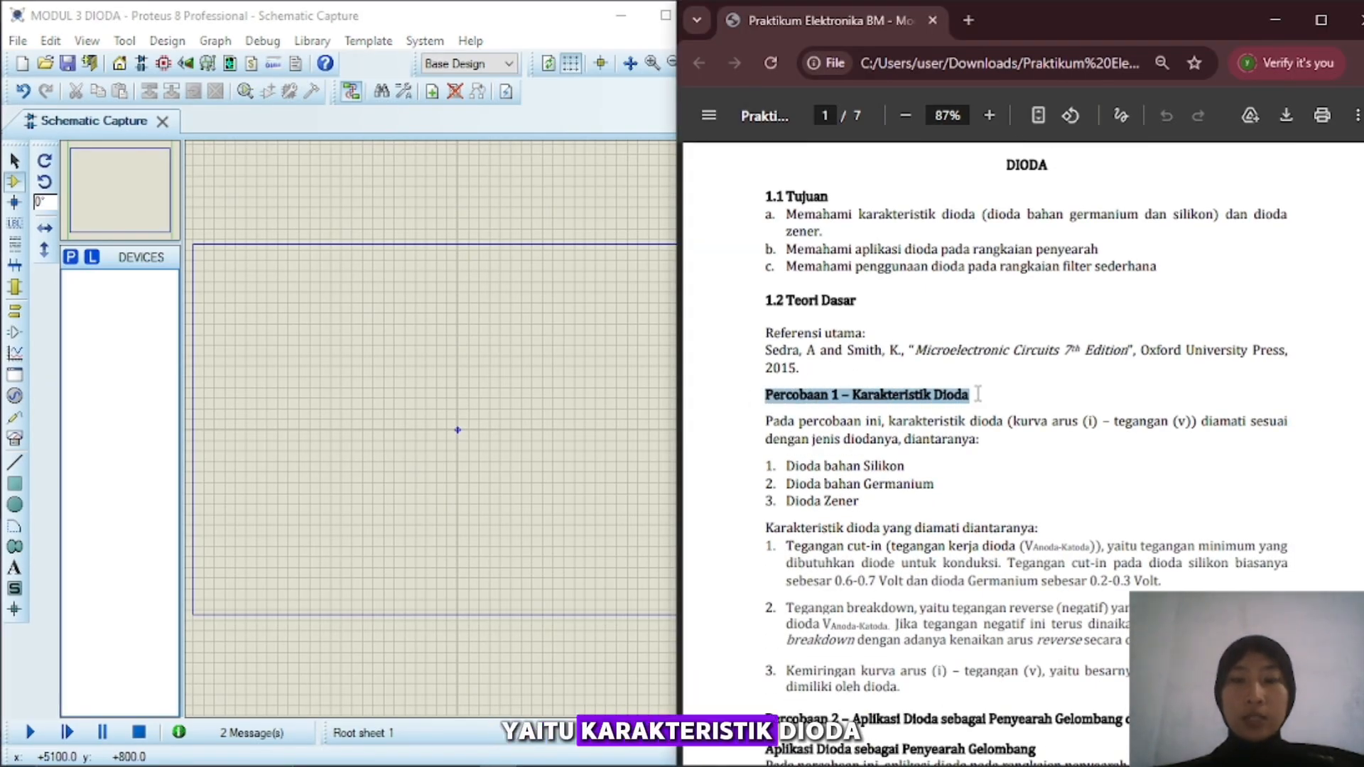
scroll(845, 305, down, 4)
drag(786, 266, 945, 267)
drag(786, 284, 936, 285)
click(792, 307)
drag(793, 308, 881, 303)
scroll(1045, 312, down, 20)
scroll(1045, 313, down, 12)
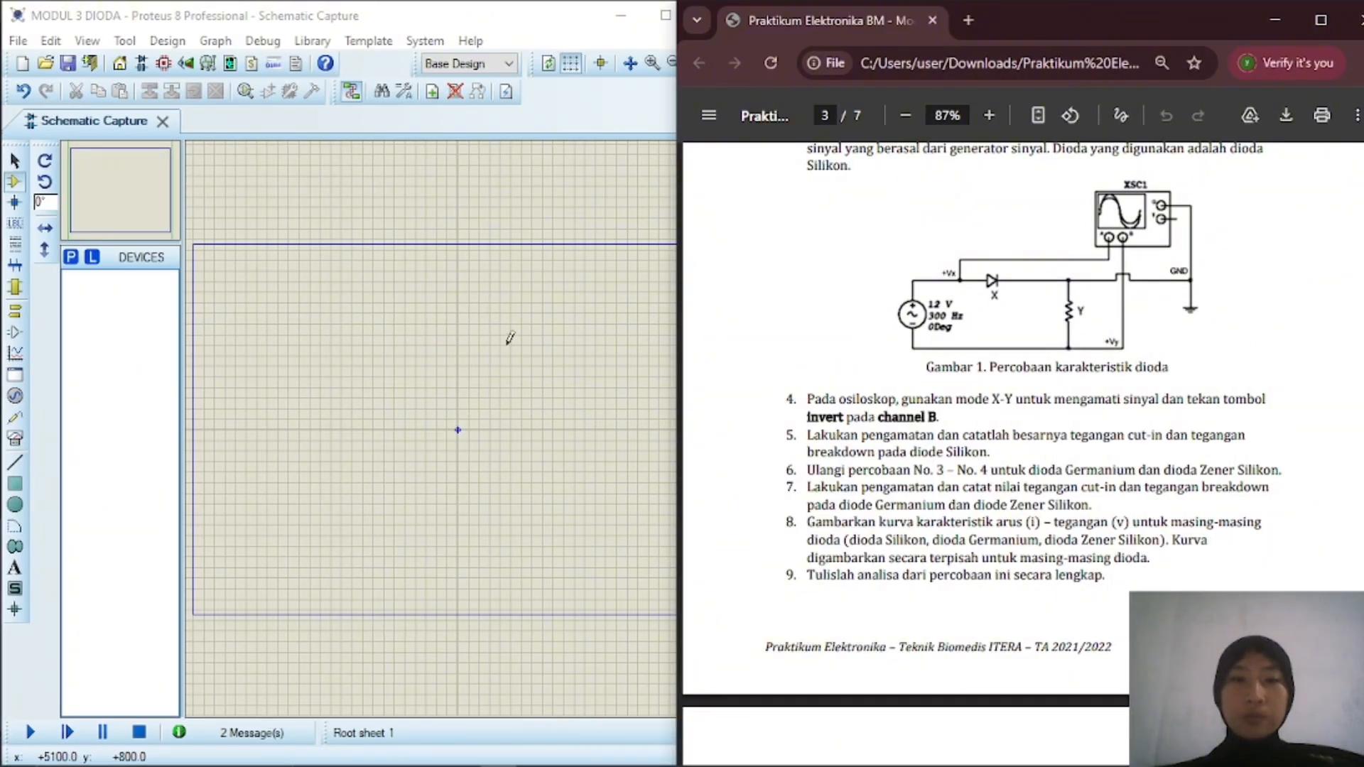
- Switch to Proteus and add the VSINE source from the parts library to the device list
click(509, 334)
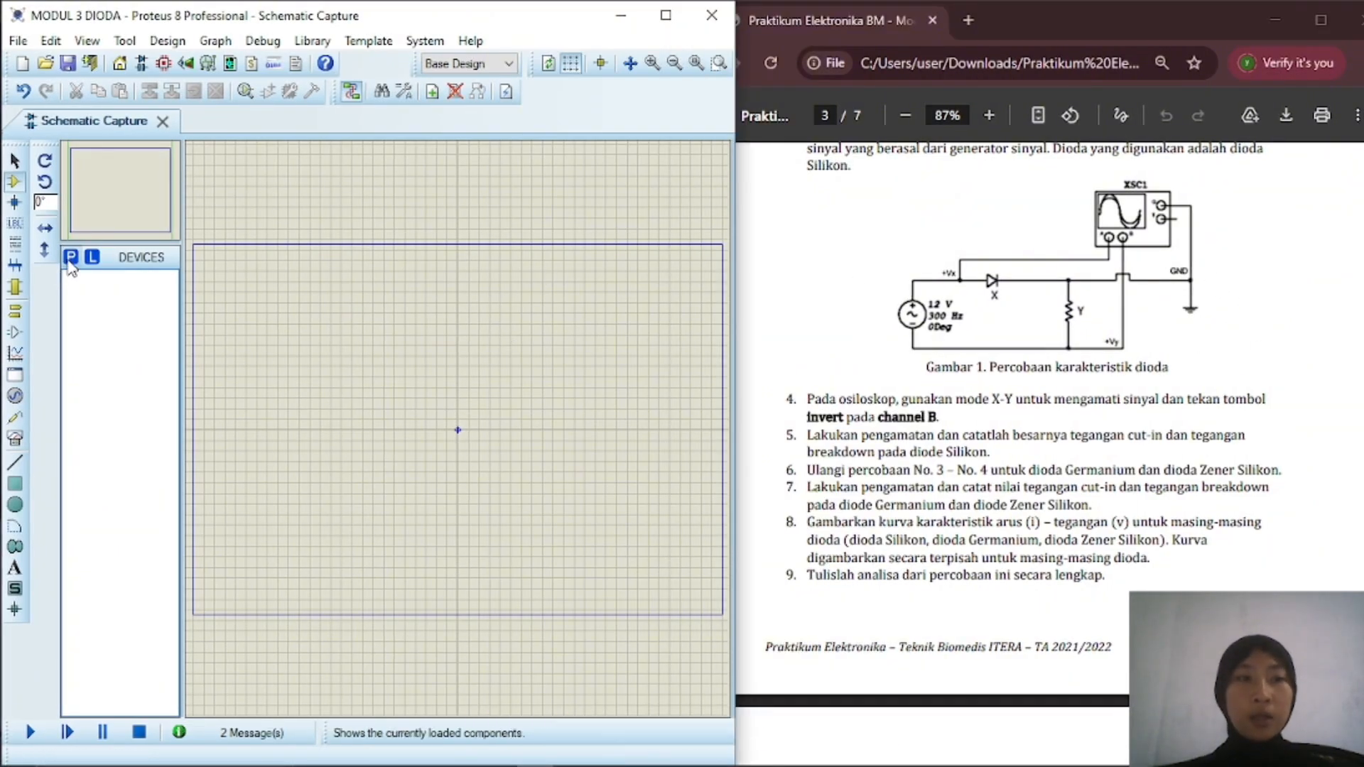
click(70, 259)
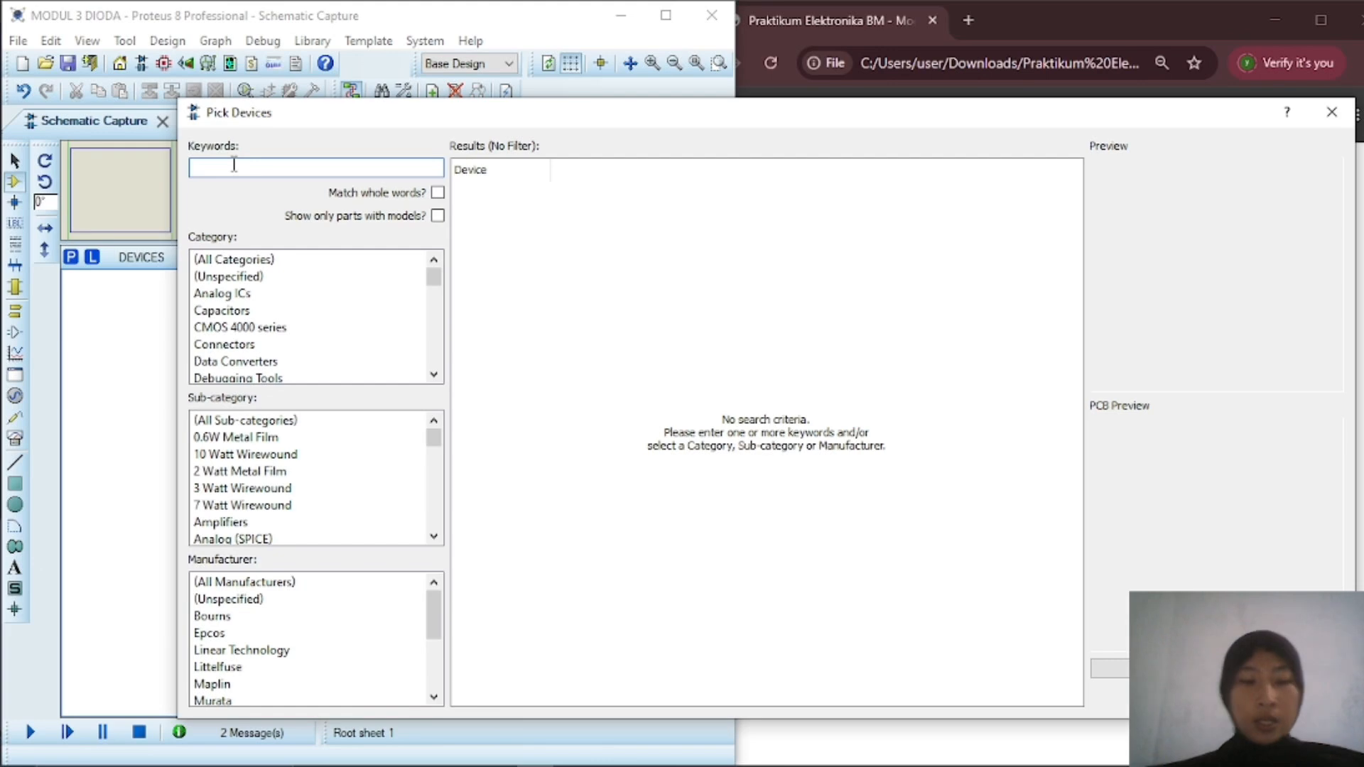
text(vs)
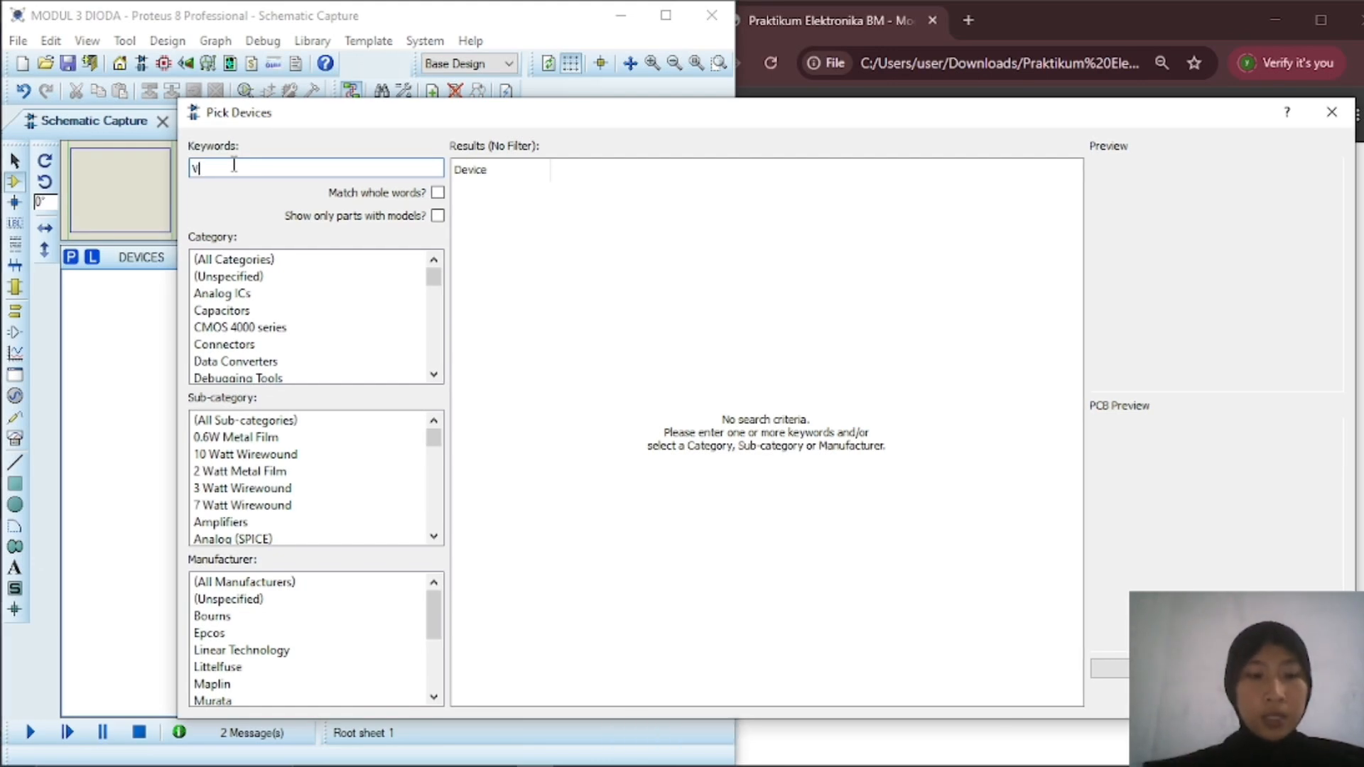
text(ine)
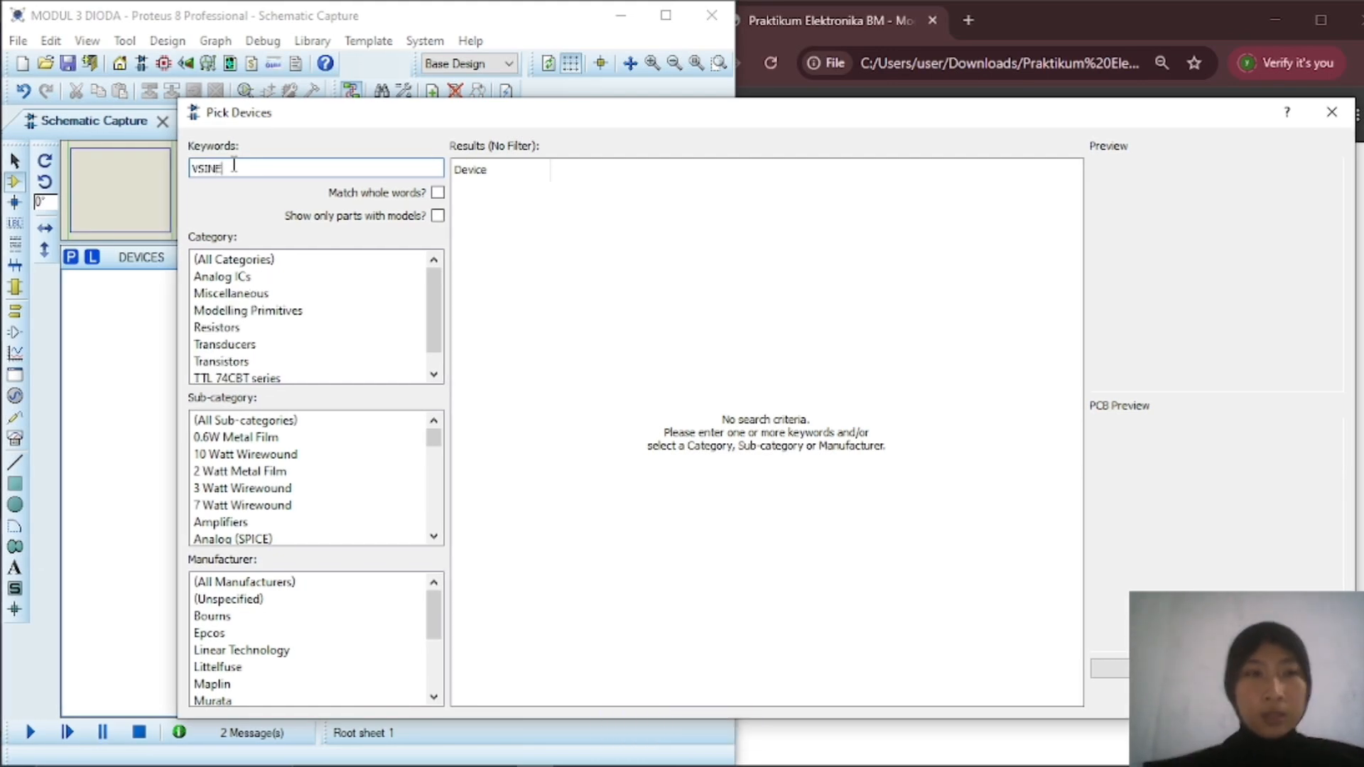
key(Return)
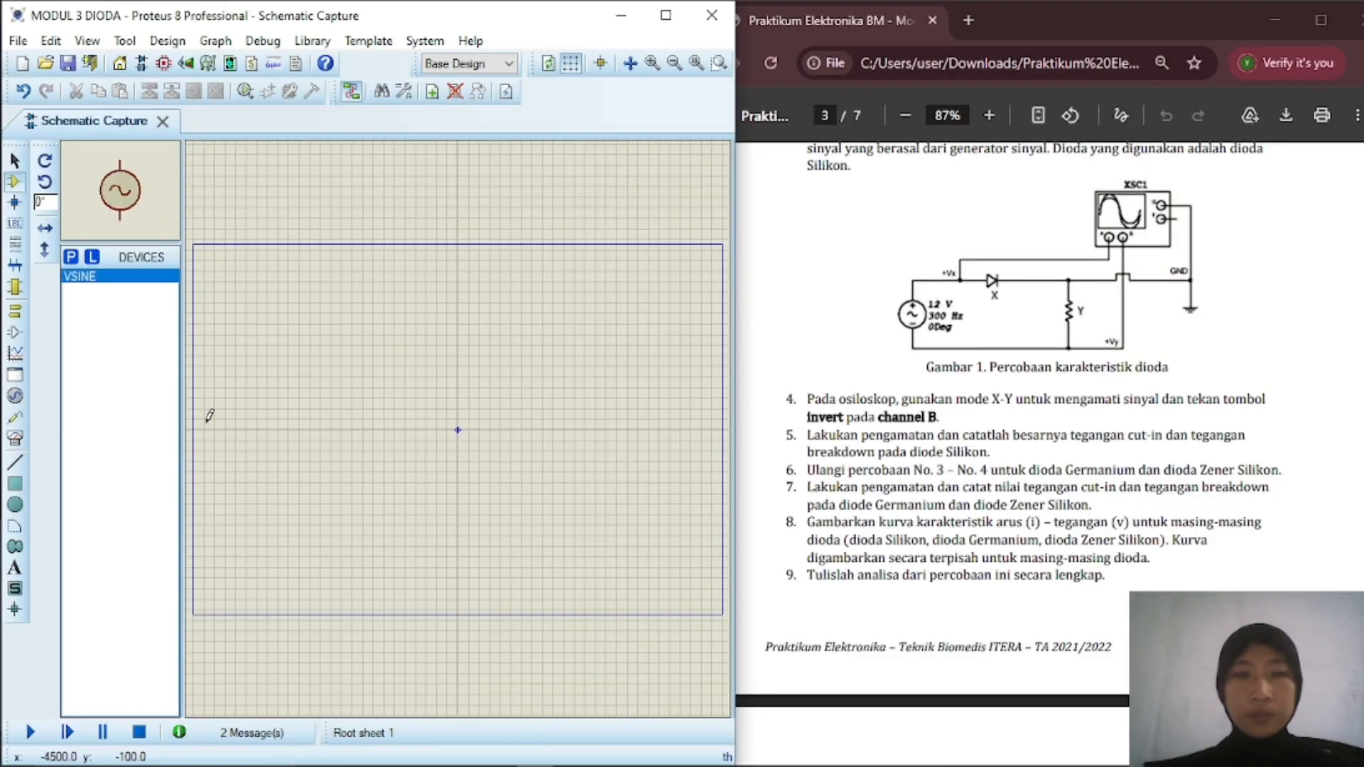
- Search the parts library for 1N4007 and add the silicon rectifier from the DIODE library to the device list
click(71, 259)
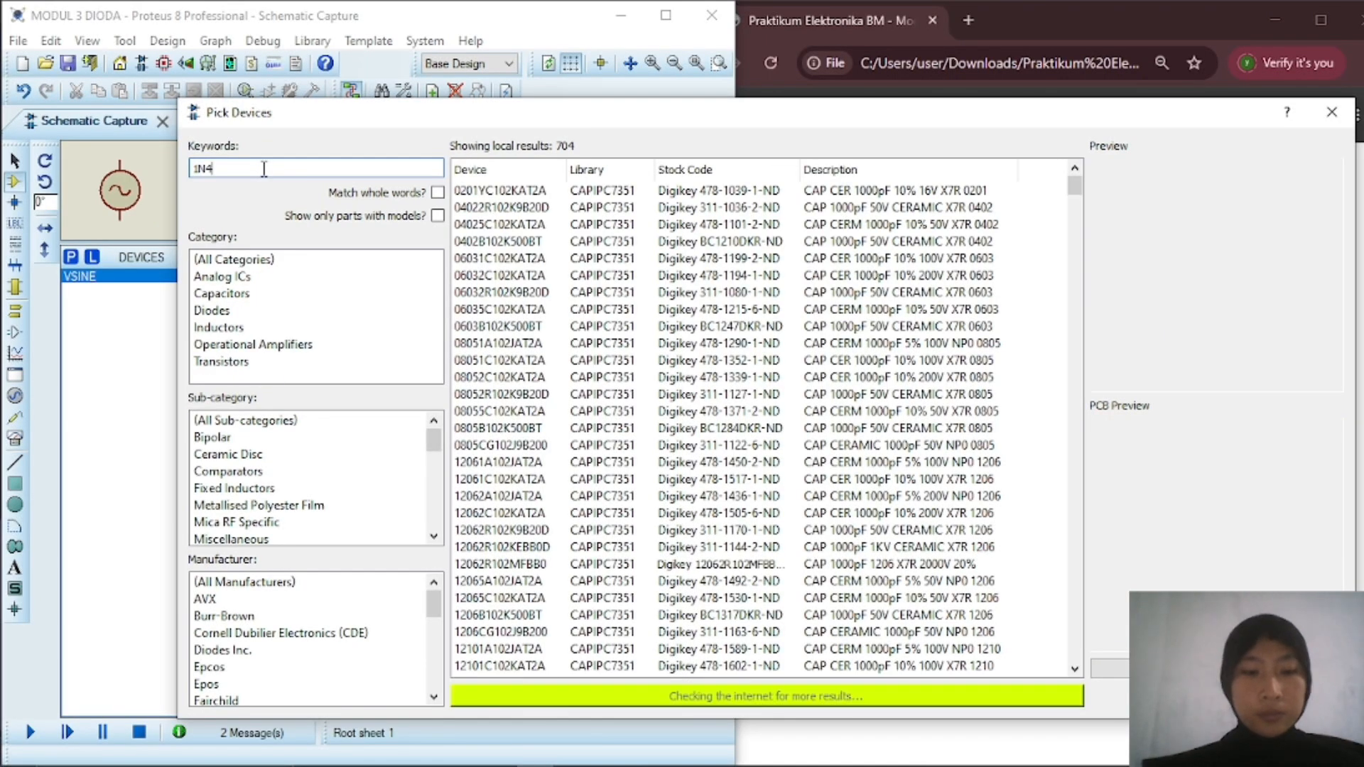
text(007)
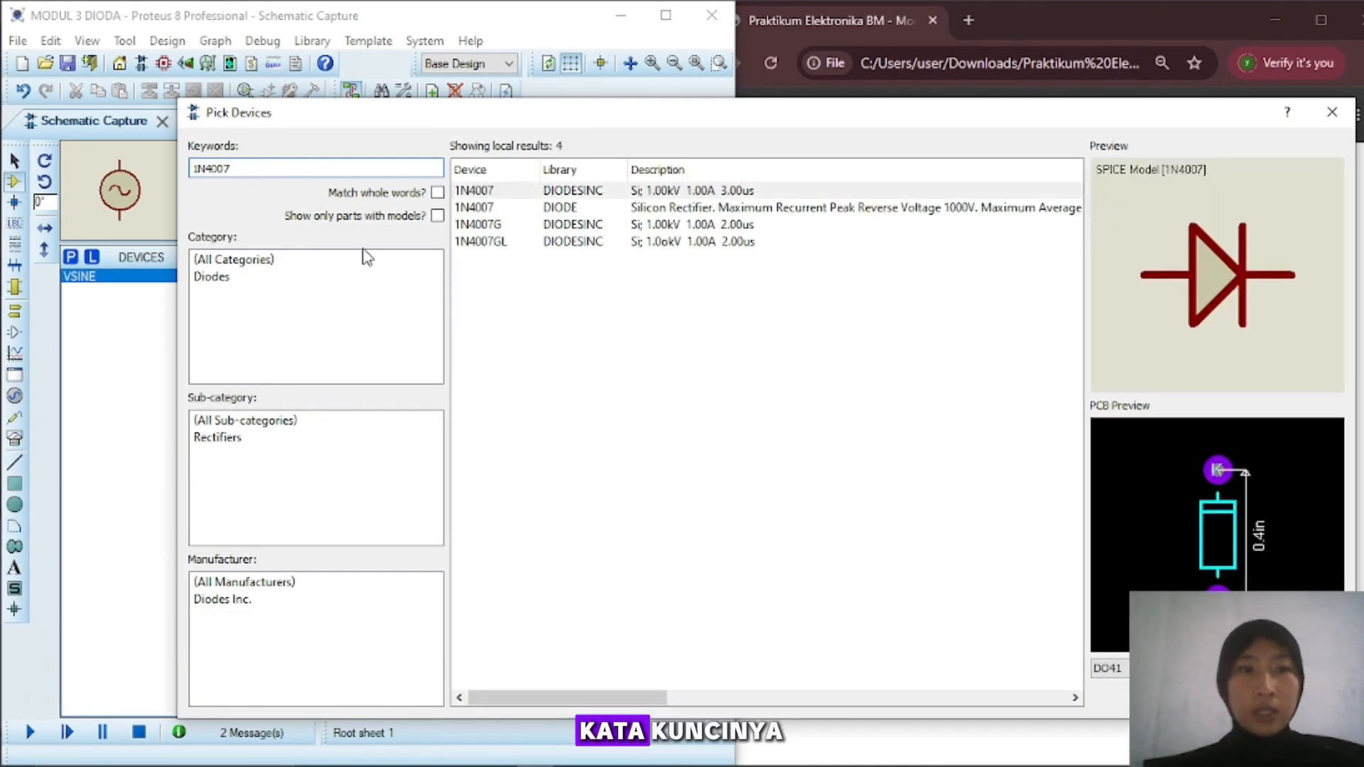
click(659, 210)
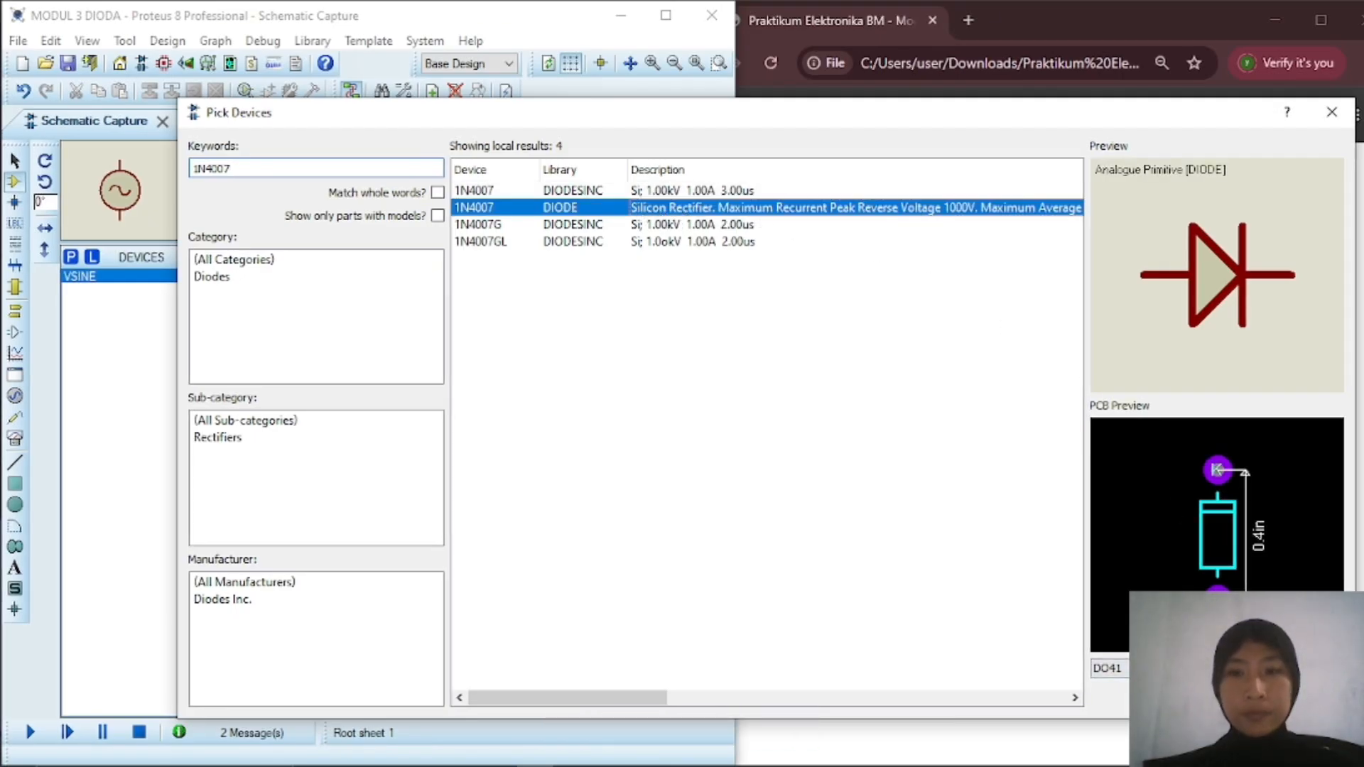
click(1235, 696)
- Search the parts library for ZENER and add the 6.2V 1N4735A from the ZENERM library to the device list
click(71, 257)
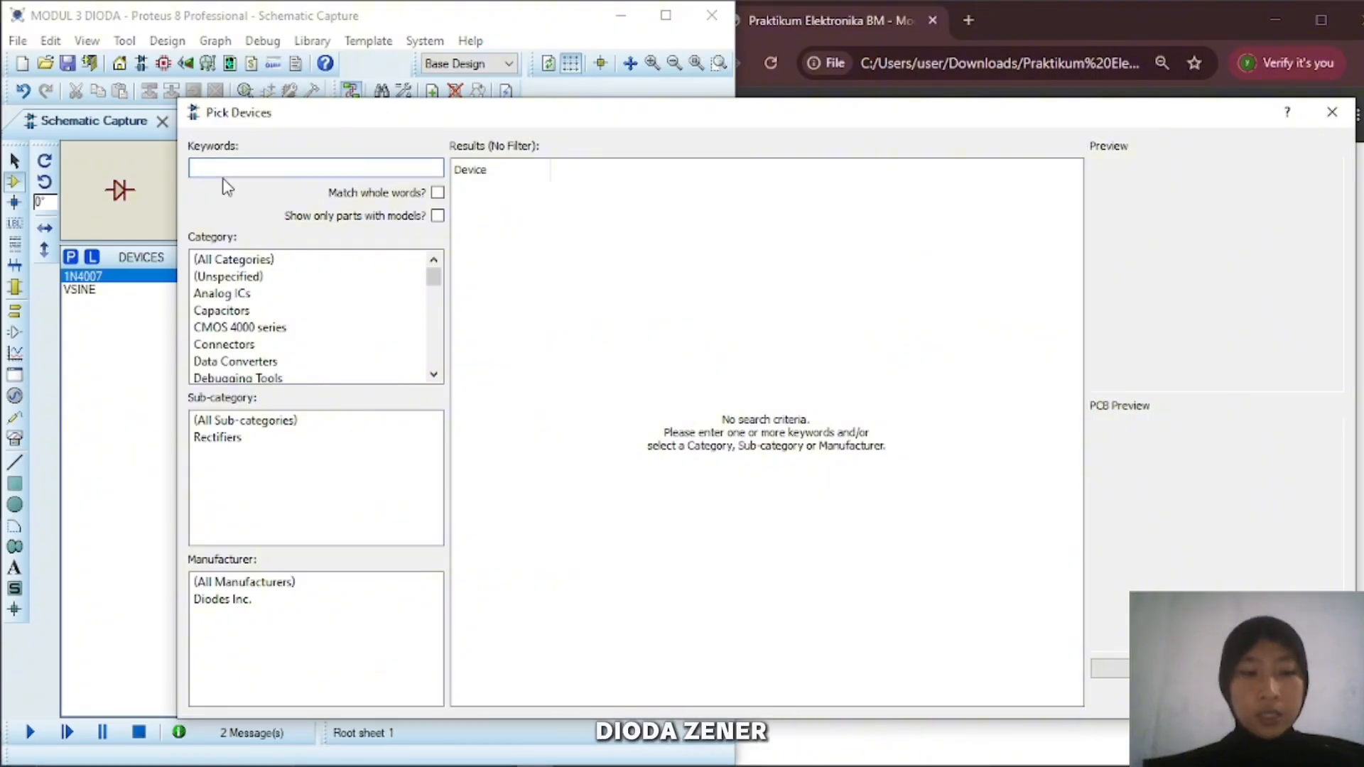
text(ZENER)
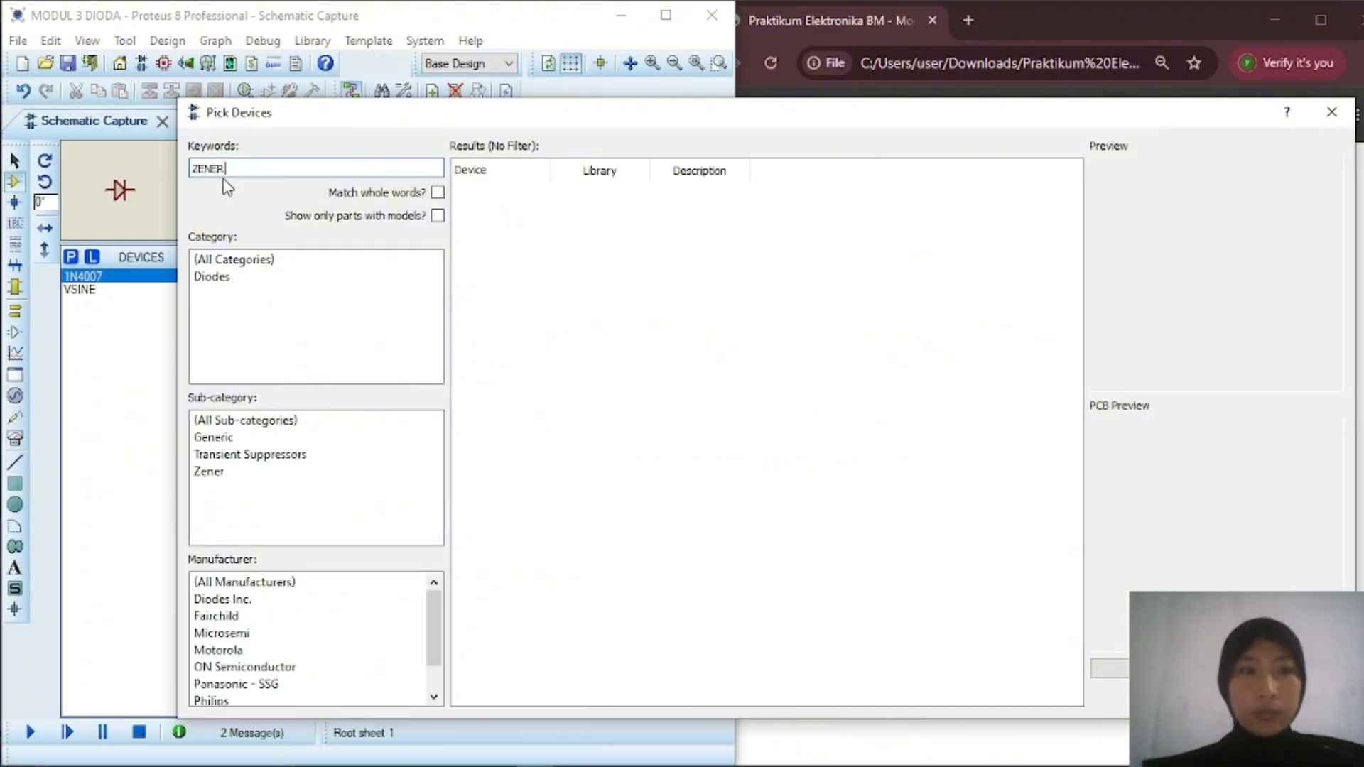
scroll(538, 293, down, 4)
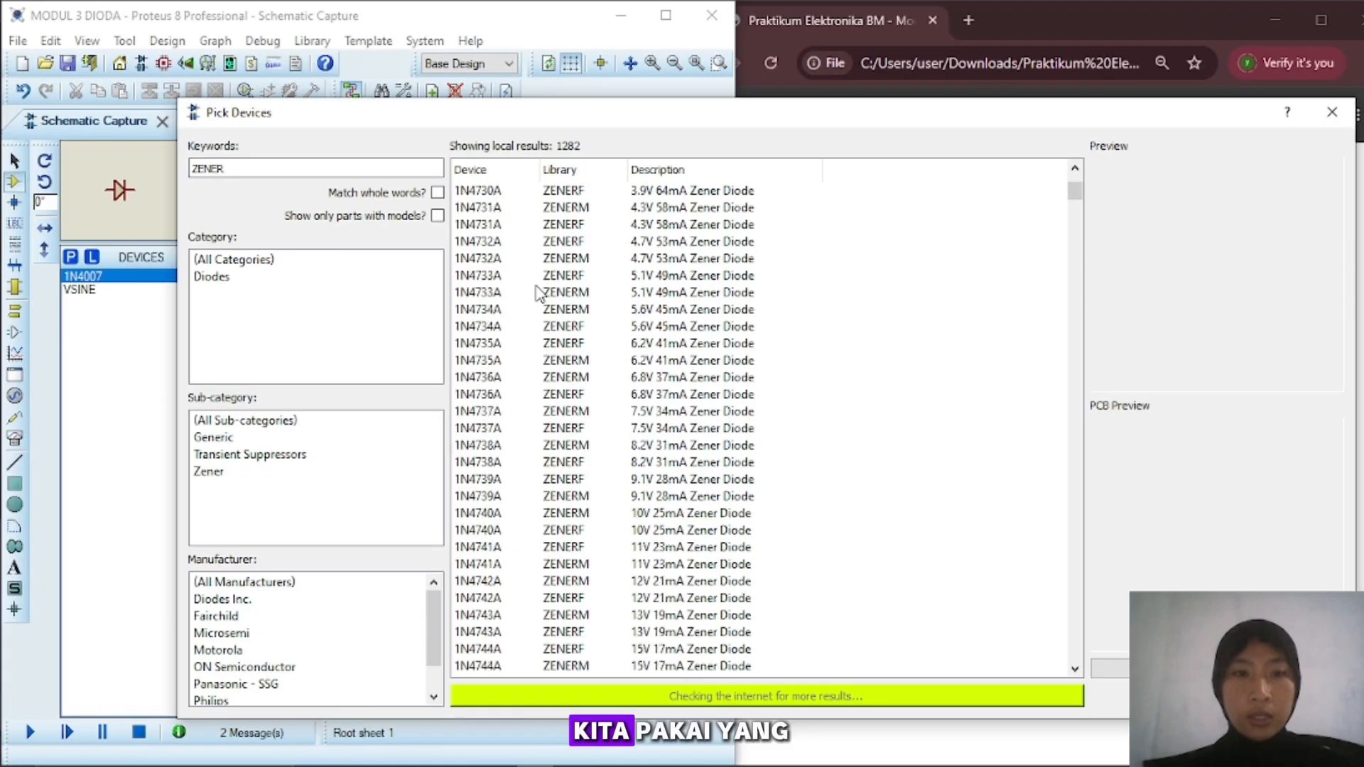
scroll(534, 455, down, 1)
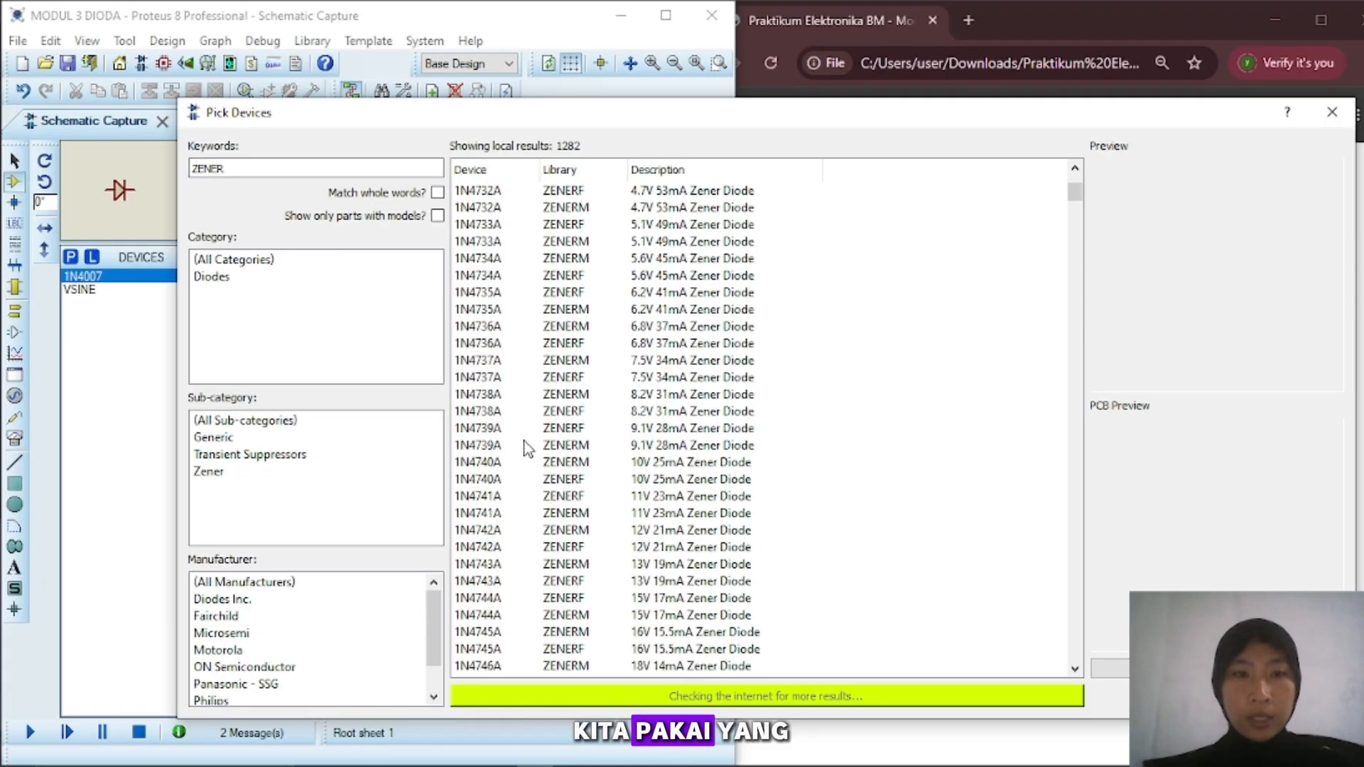
click(483, 310)
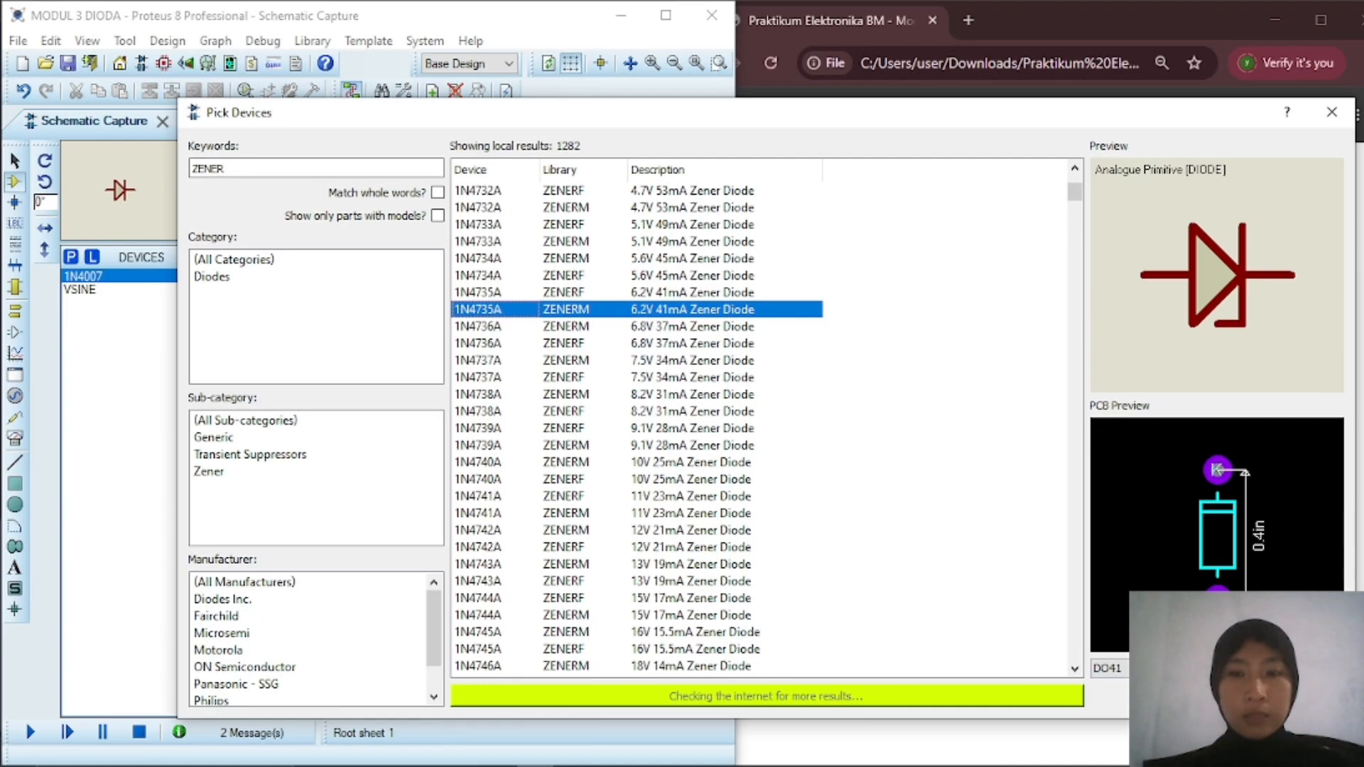
key(Return)
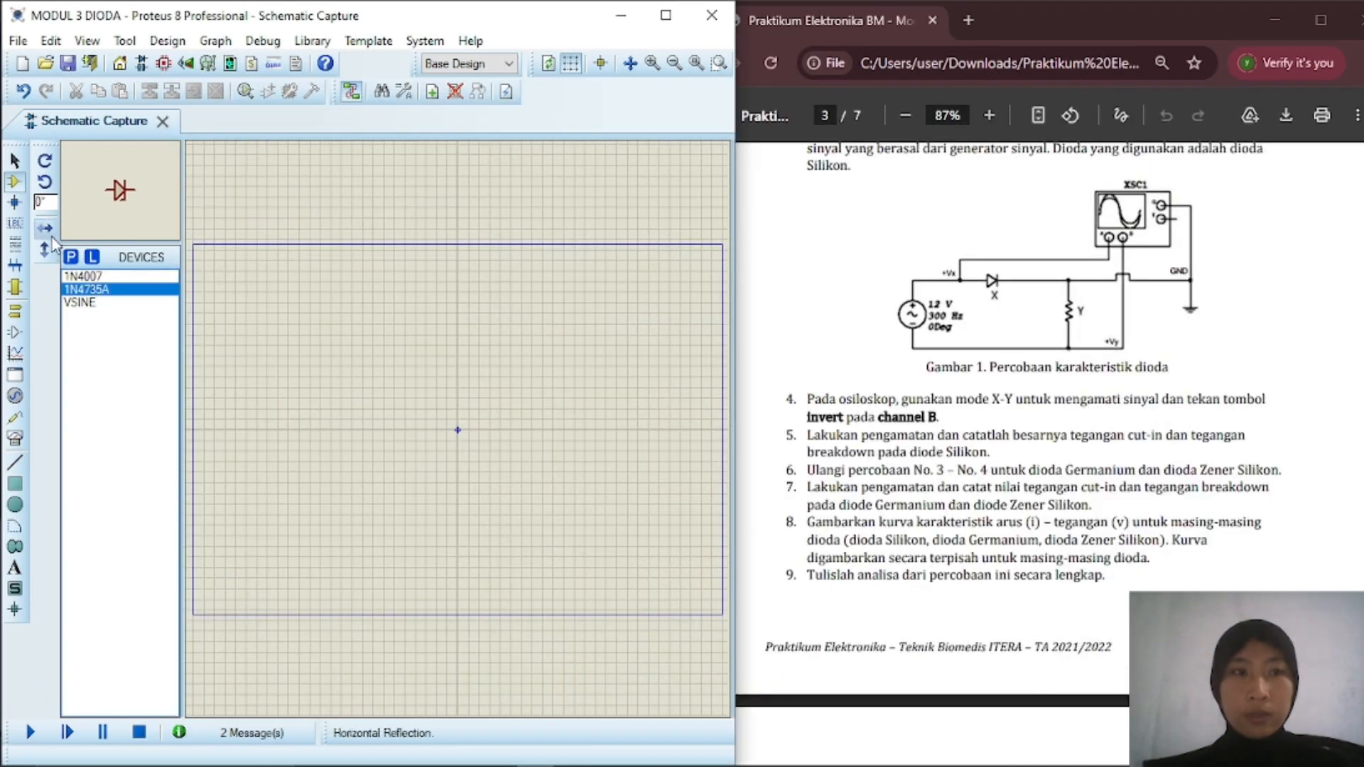
- Search the parts library for GERMANIUM and add the OA91 switching diode to the device list
click(71, 257)
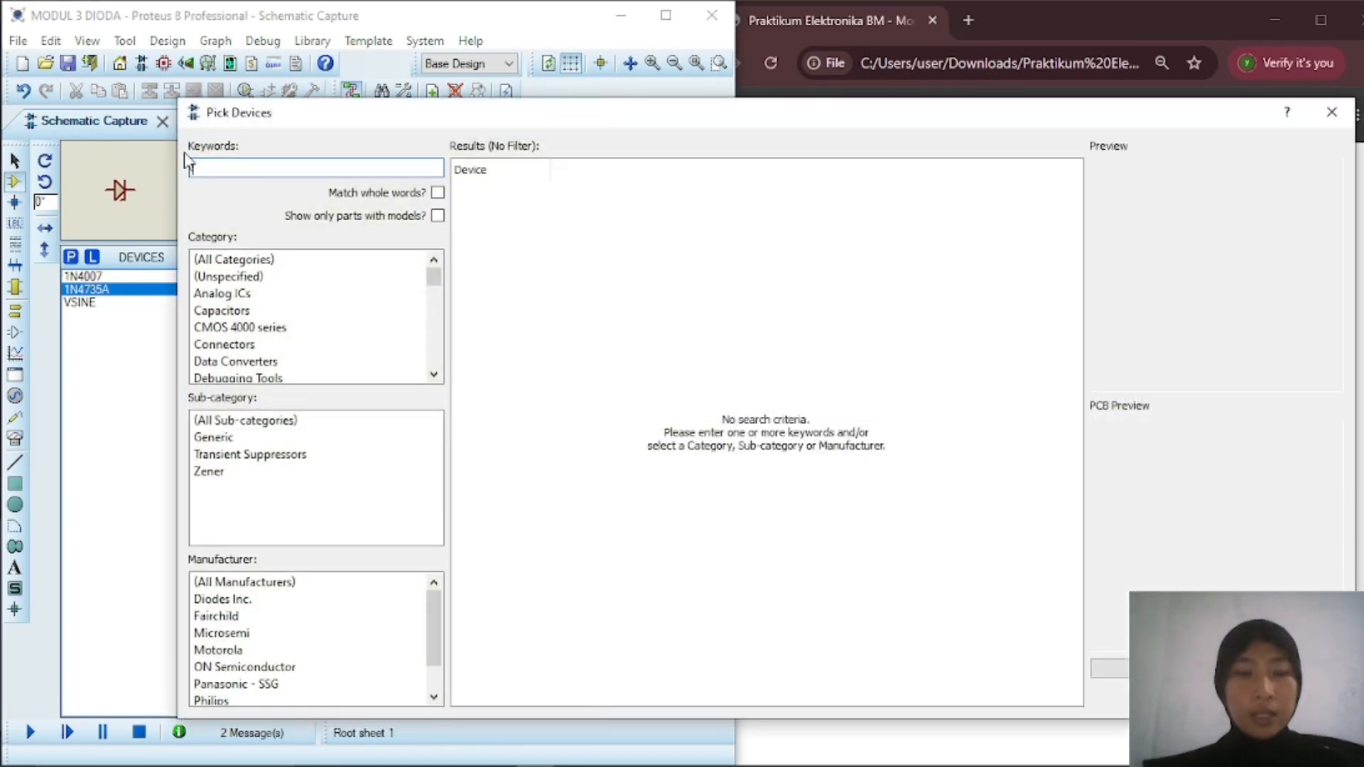
text(GERMAR)
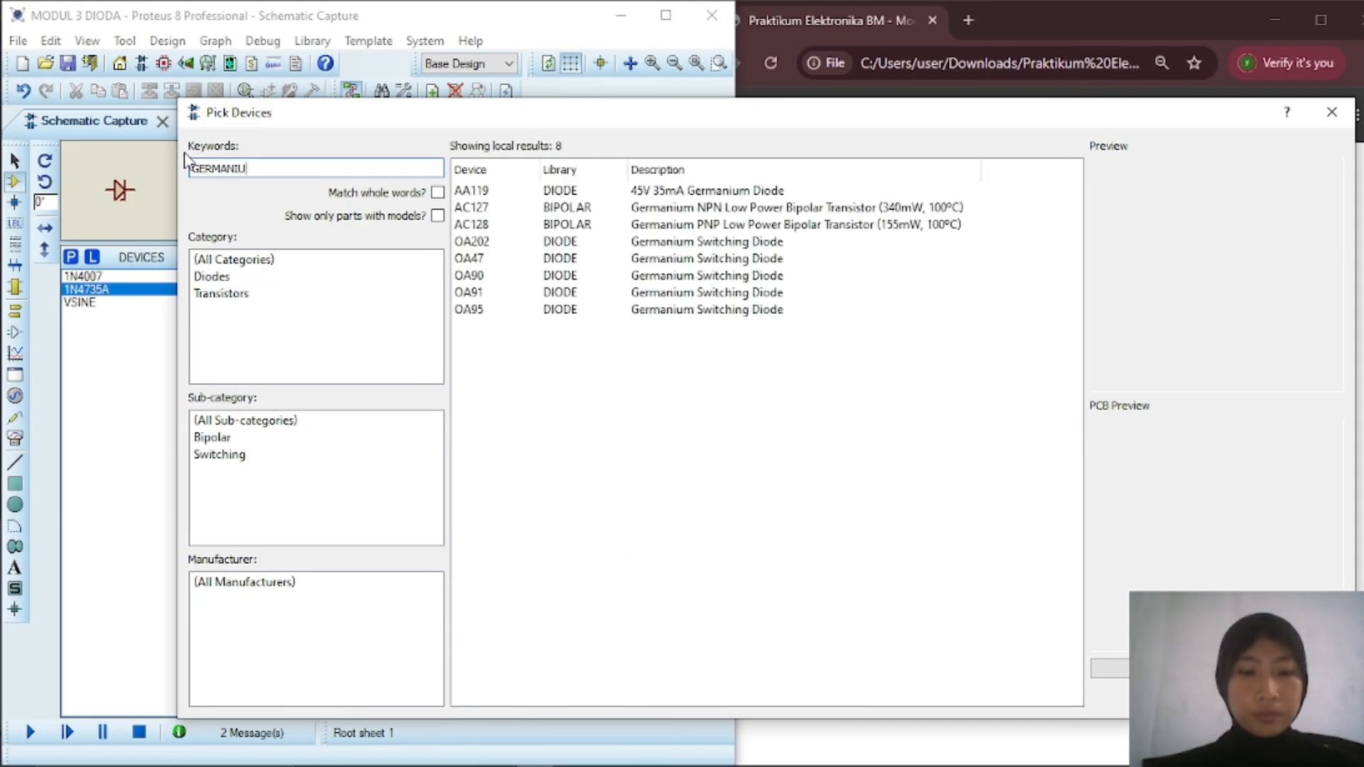
click(465, 294)
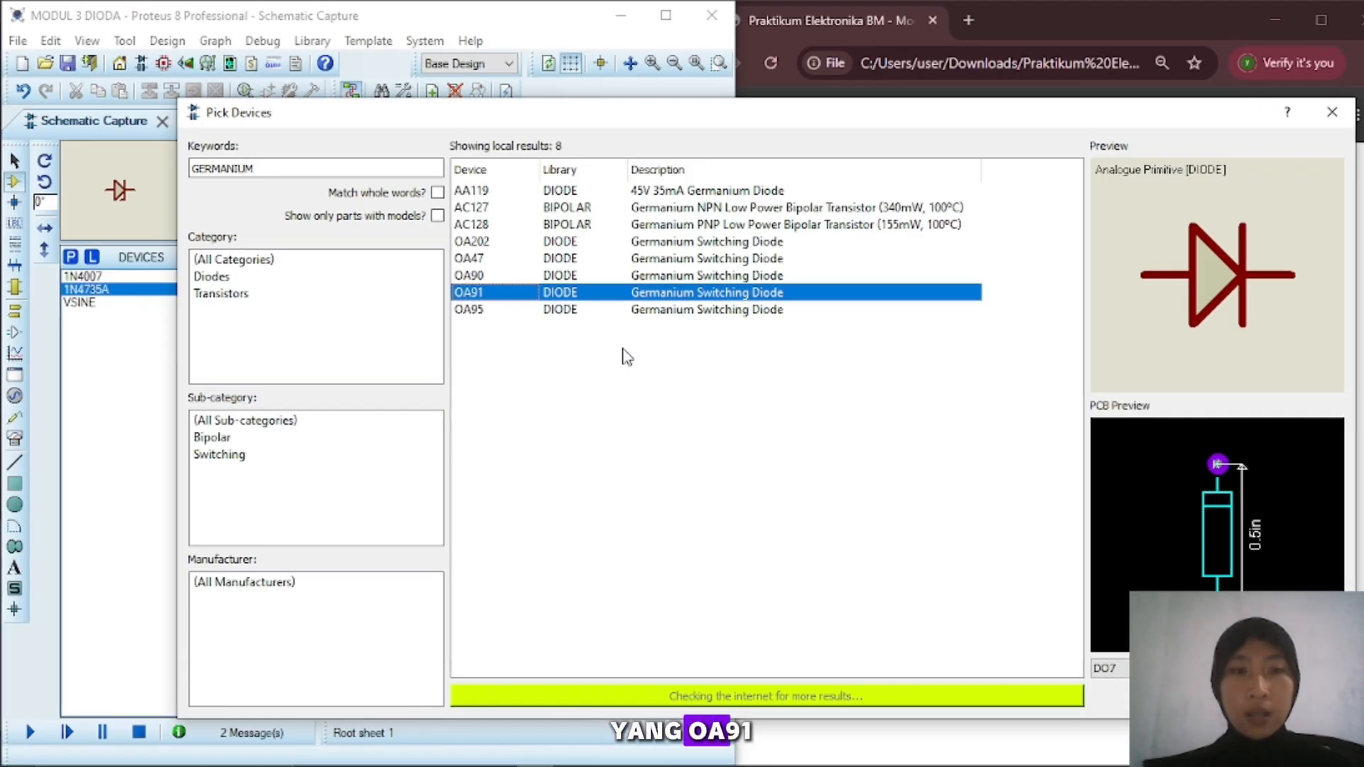
key(Return)
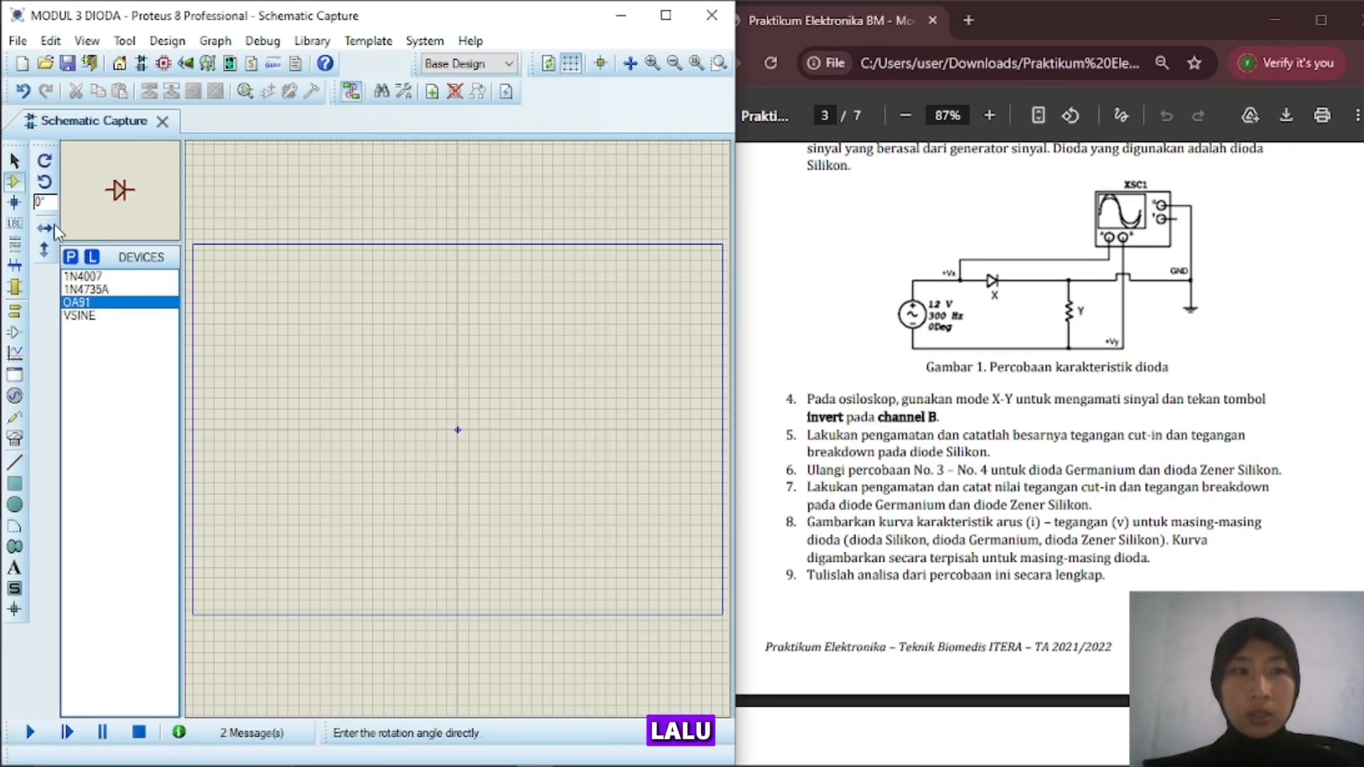
- Search the parts library for RESISTOR and add the analog resistor primitive to the device list
click(77, 261)
text(RESISTOR)
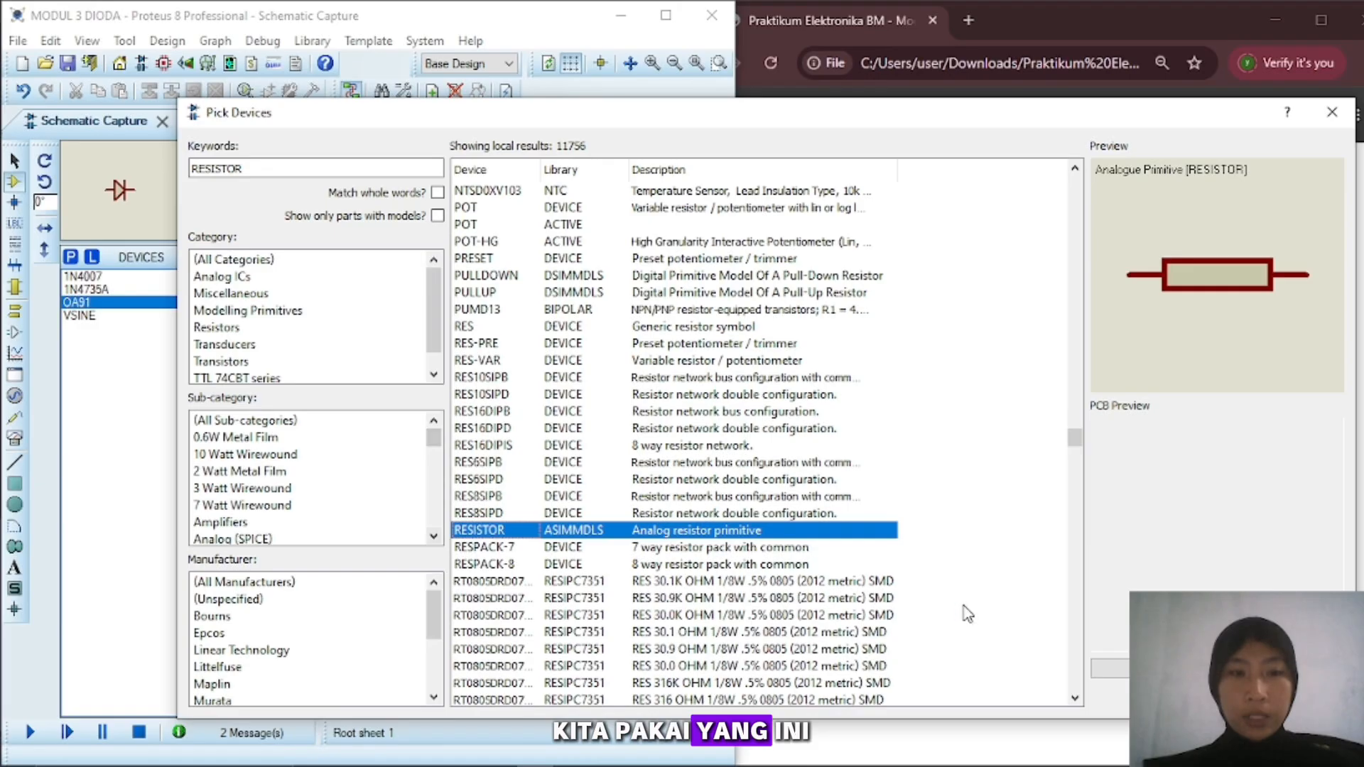
click(1224, 695)
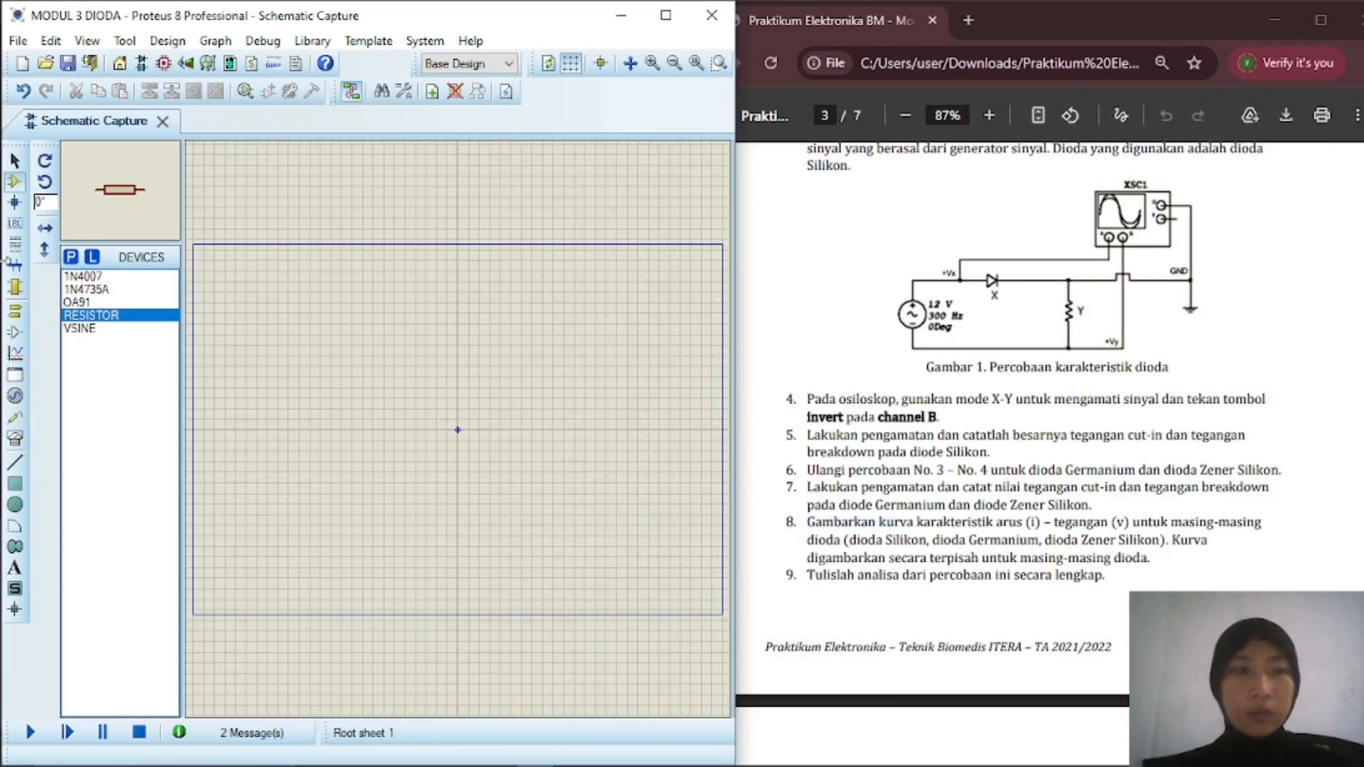
- Place the VSINE source near the sheet's upper-left corner and the 1N4007 diode just above and to its right
click(114, 328)
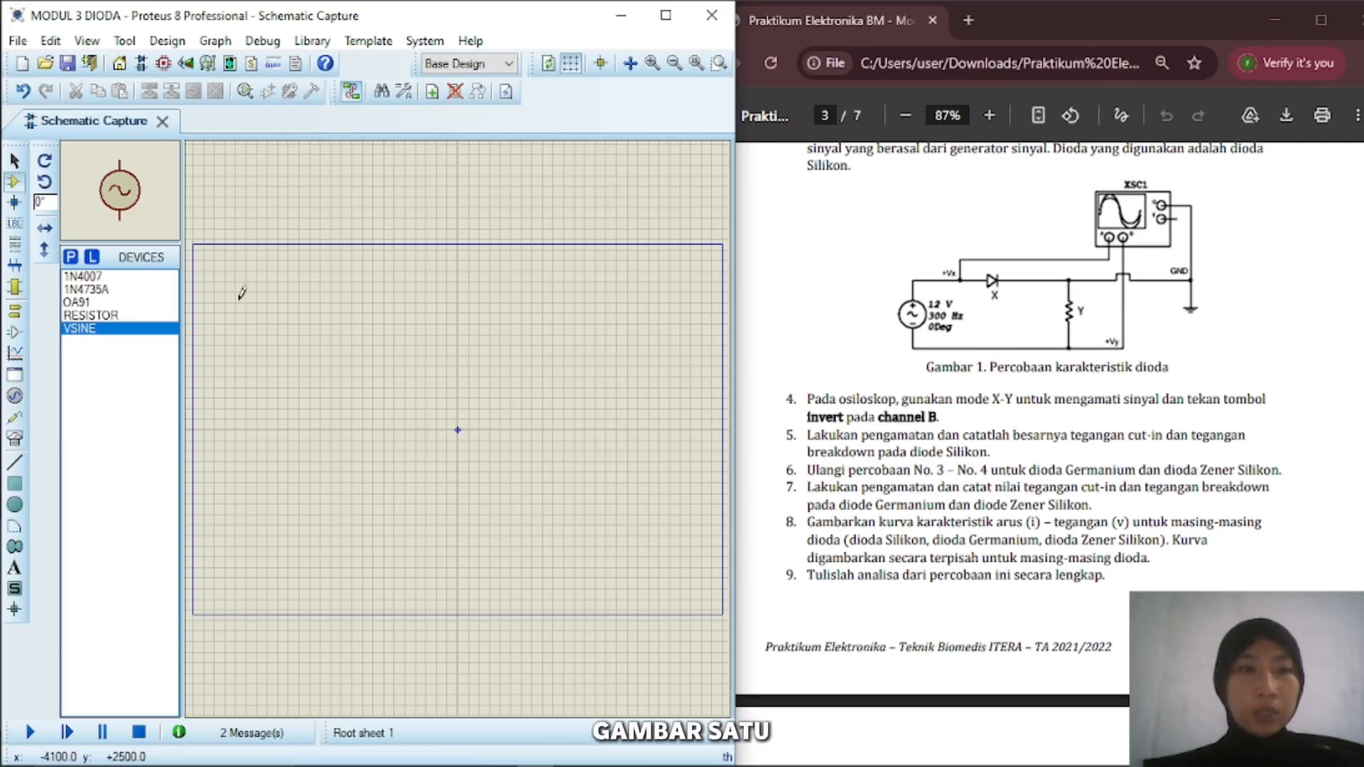
click(244, 298)
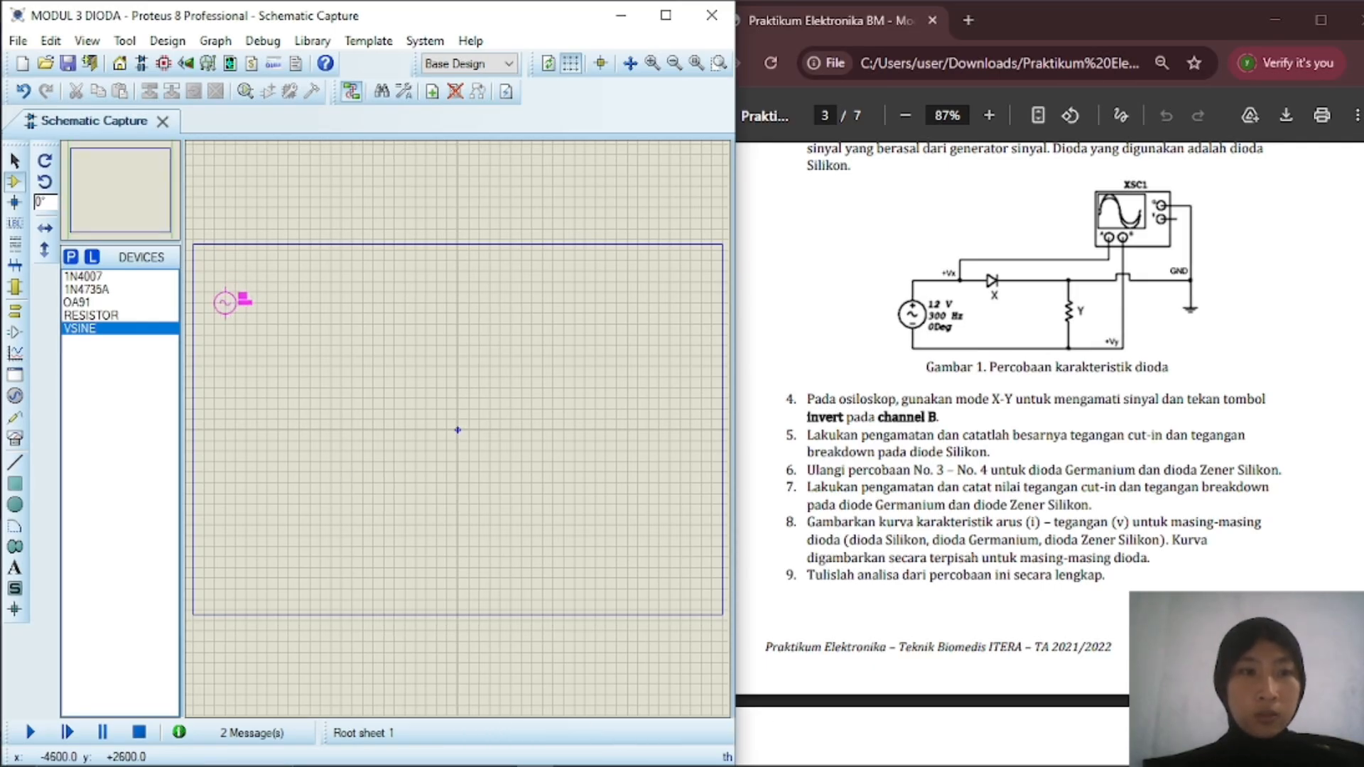
click(225, 298)
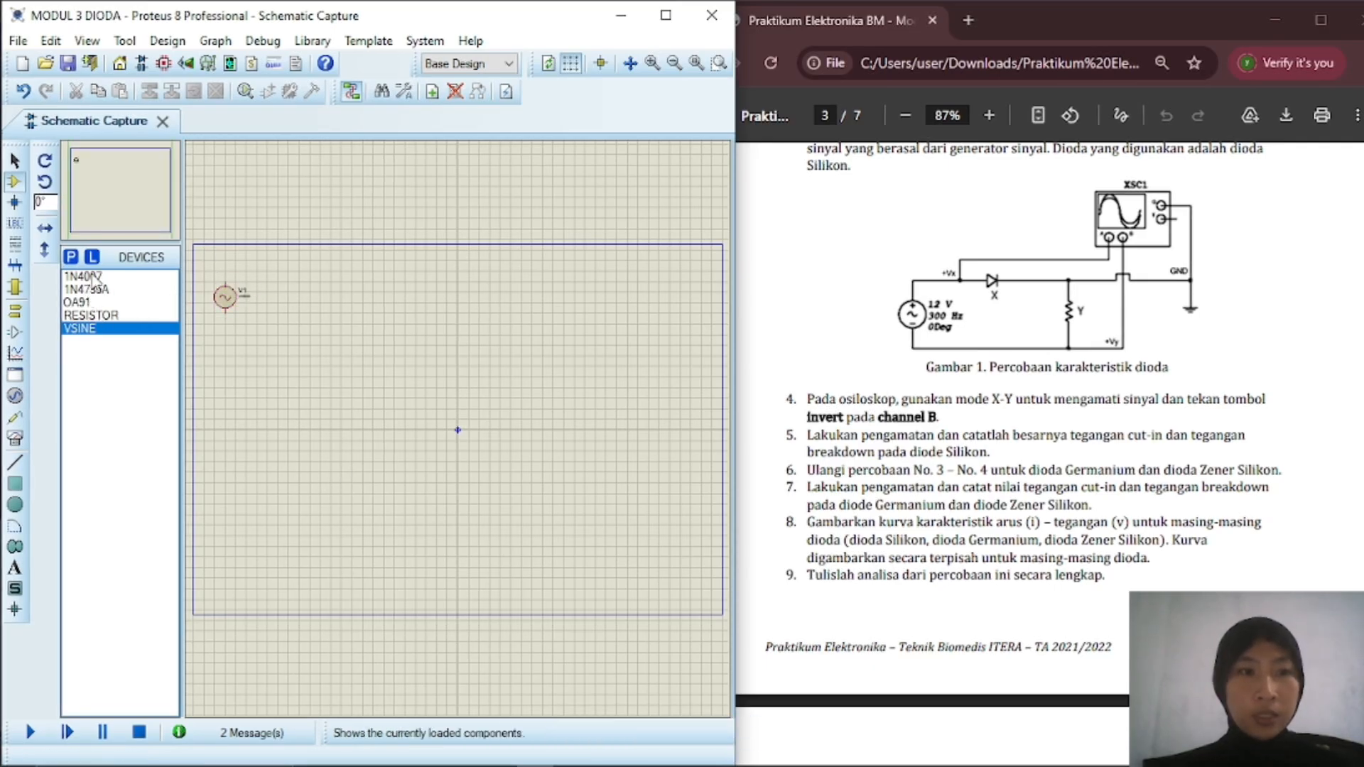
click(91, 277)
click(272, 281)
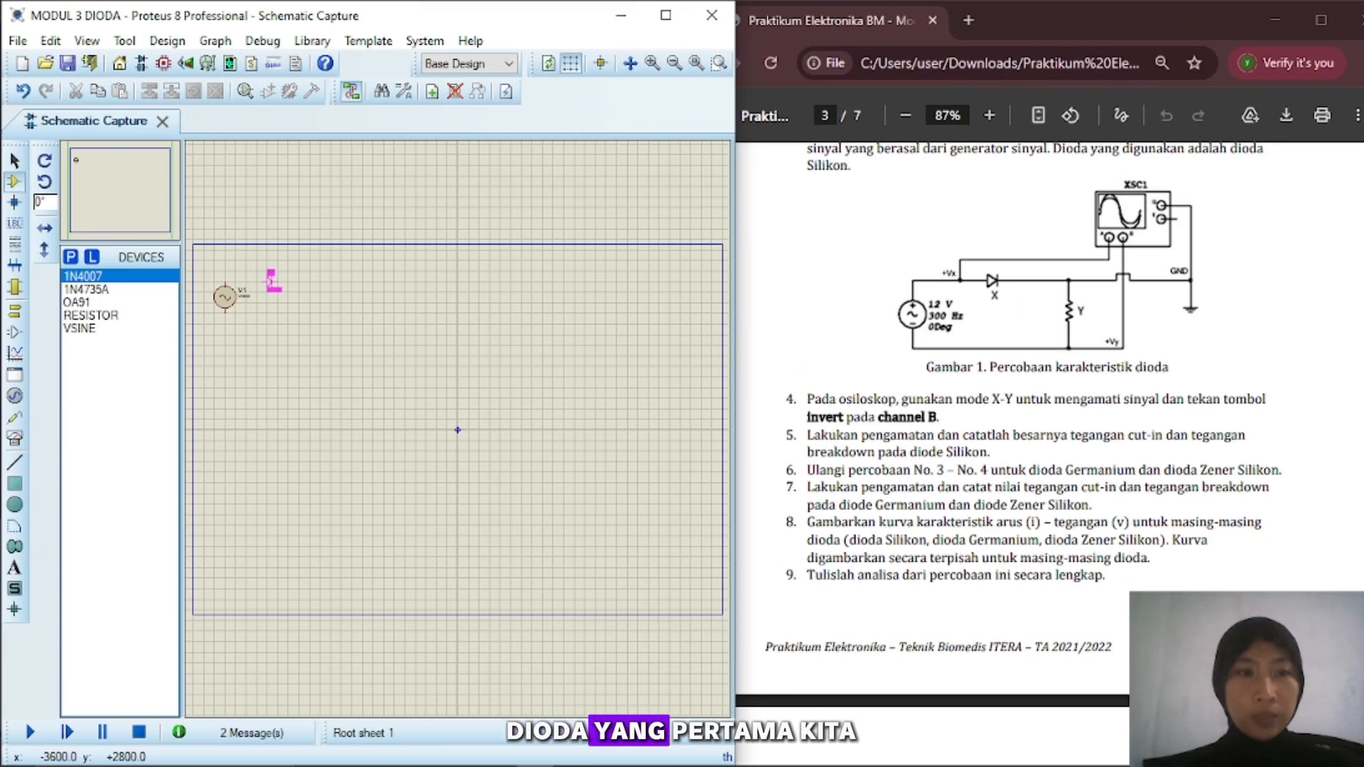
click(272, 281)
- Place a resistor rotated 90° into a vertical position to the right of the diode
click(91, 315)
click(45, 161)
click(305, 317)
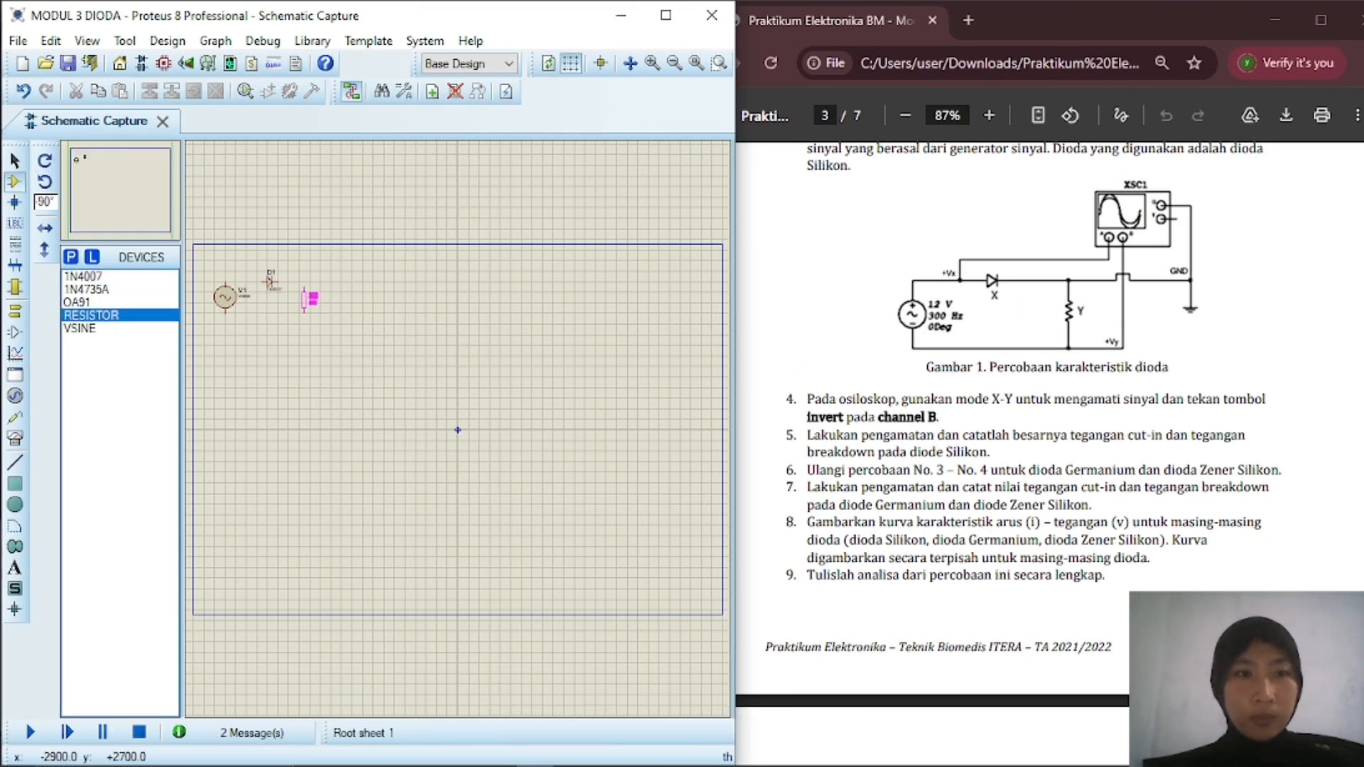
click(304, 299)
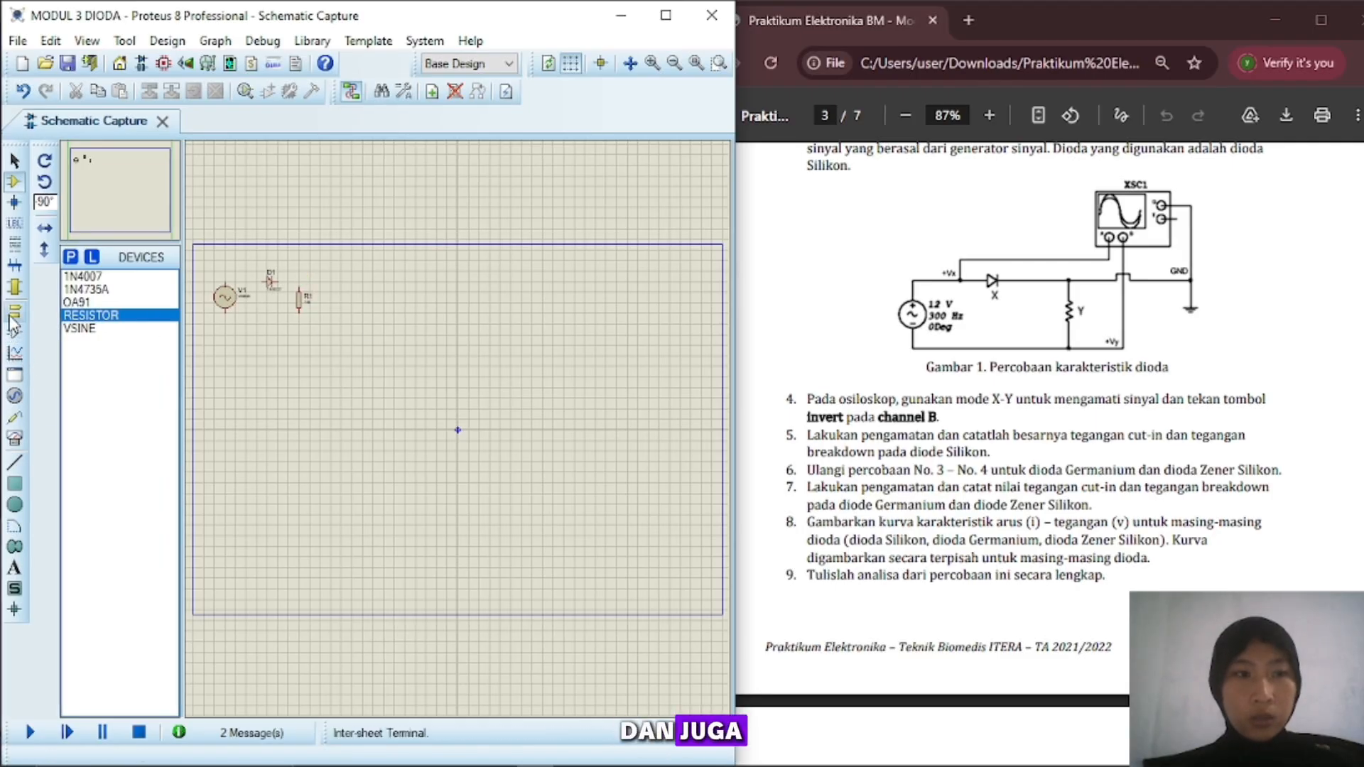
- Place a GROUND terminal to the right of the resistor
click(15, 310)
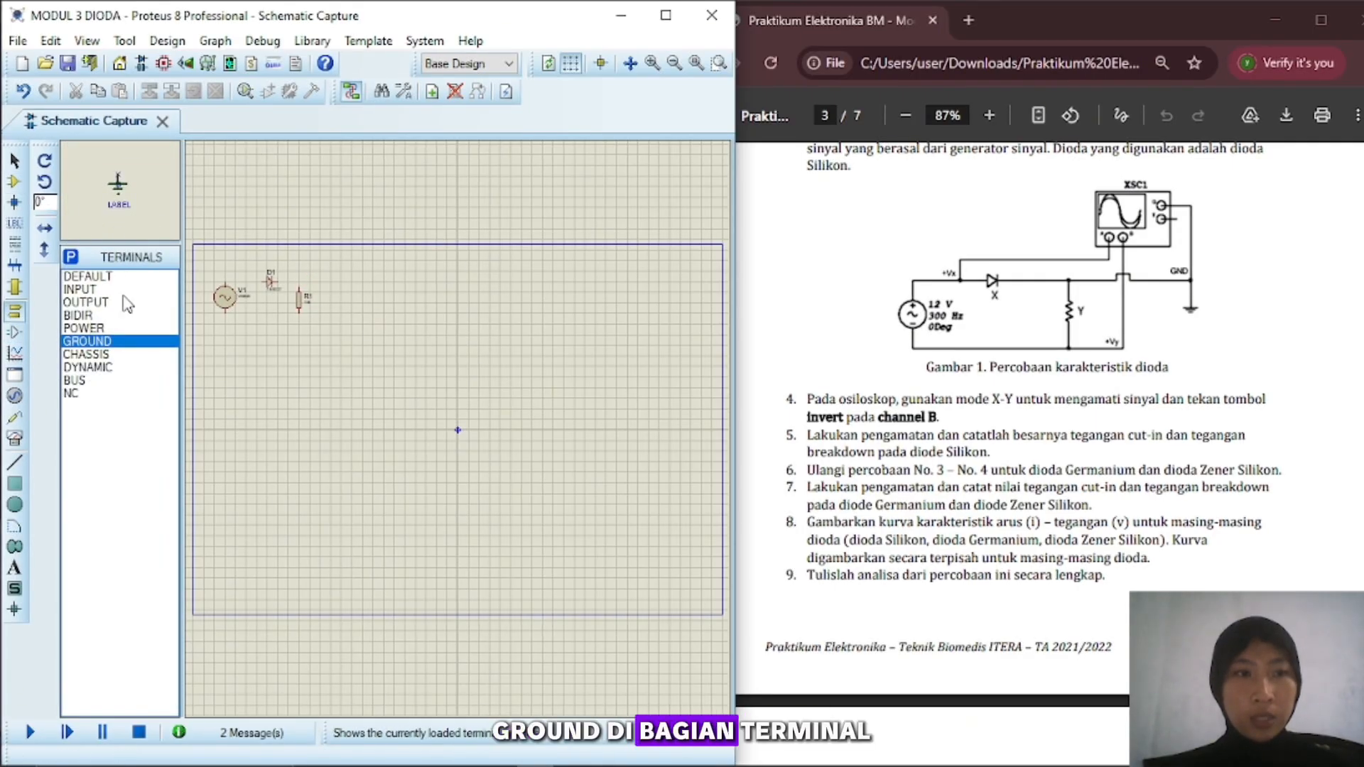
click(331, 308)
click(331, 309)
- Wire the source through the diode to the resistor and ground, and join the source's lower pin to the resistor's lower pin
click(261, 282)
click(226, 312)
click(299, 313)
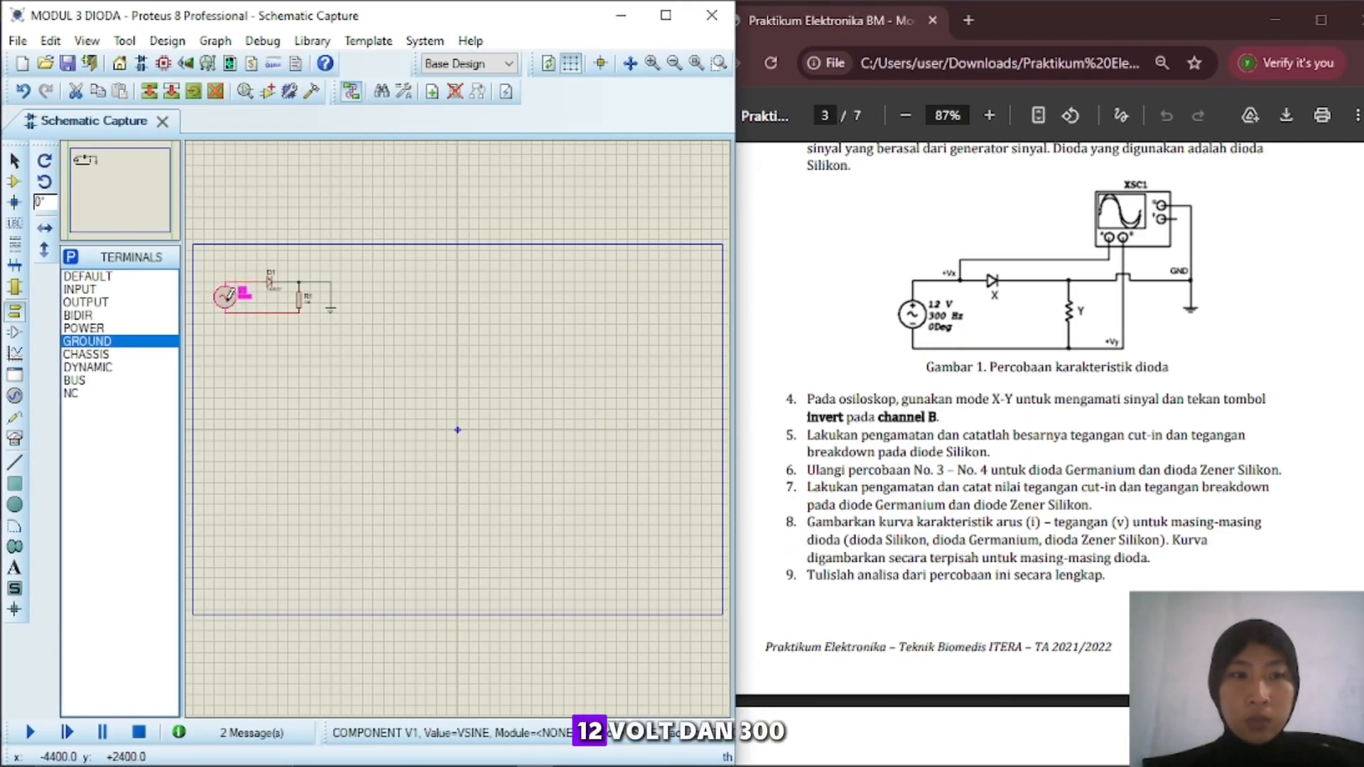
- Edit the sine source V1, setting its DC offset to 0 and its amplitude to 12
double_click(226, 297)
click(354, 287)
key(BackSpace)
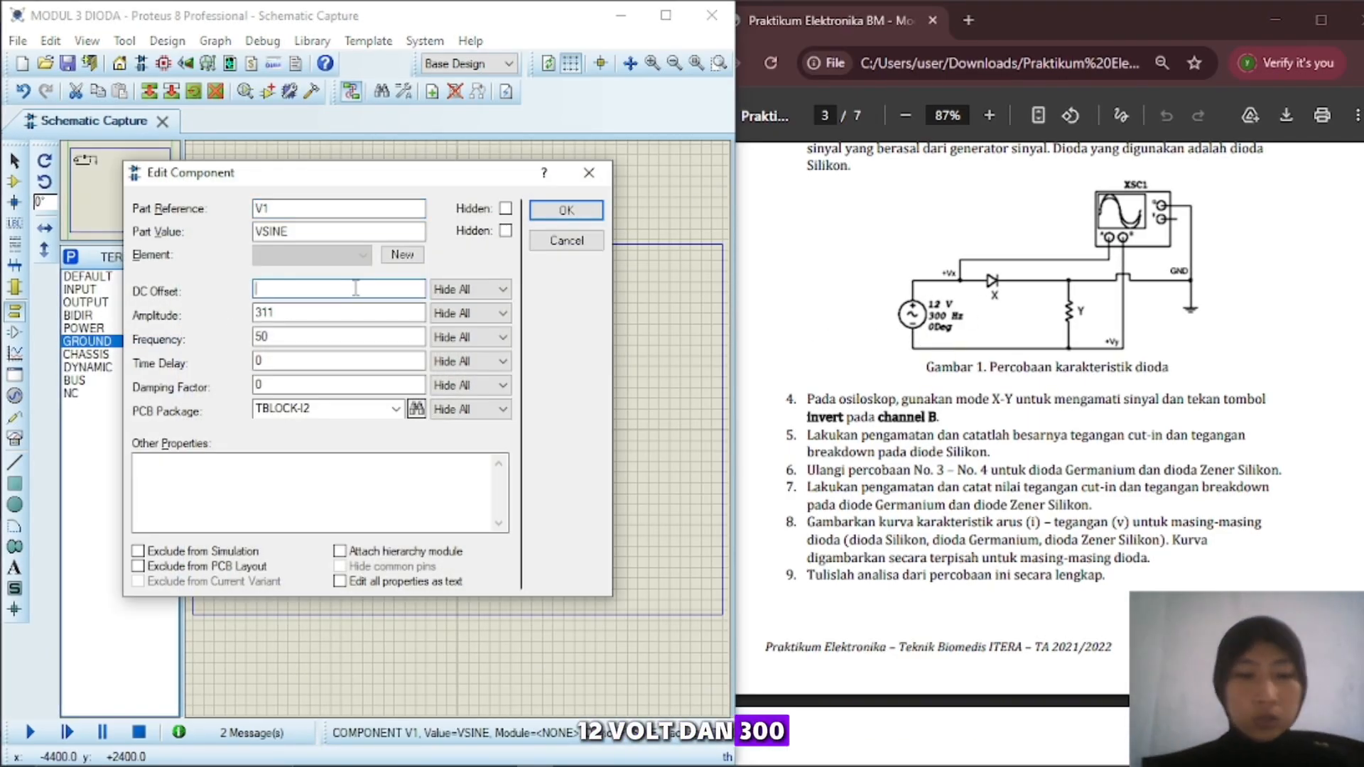
text(1)
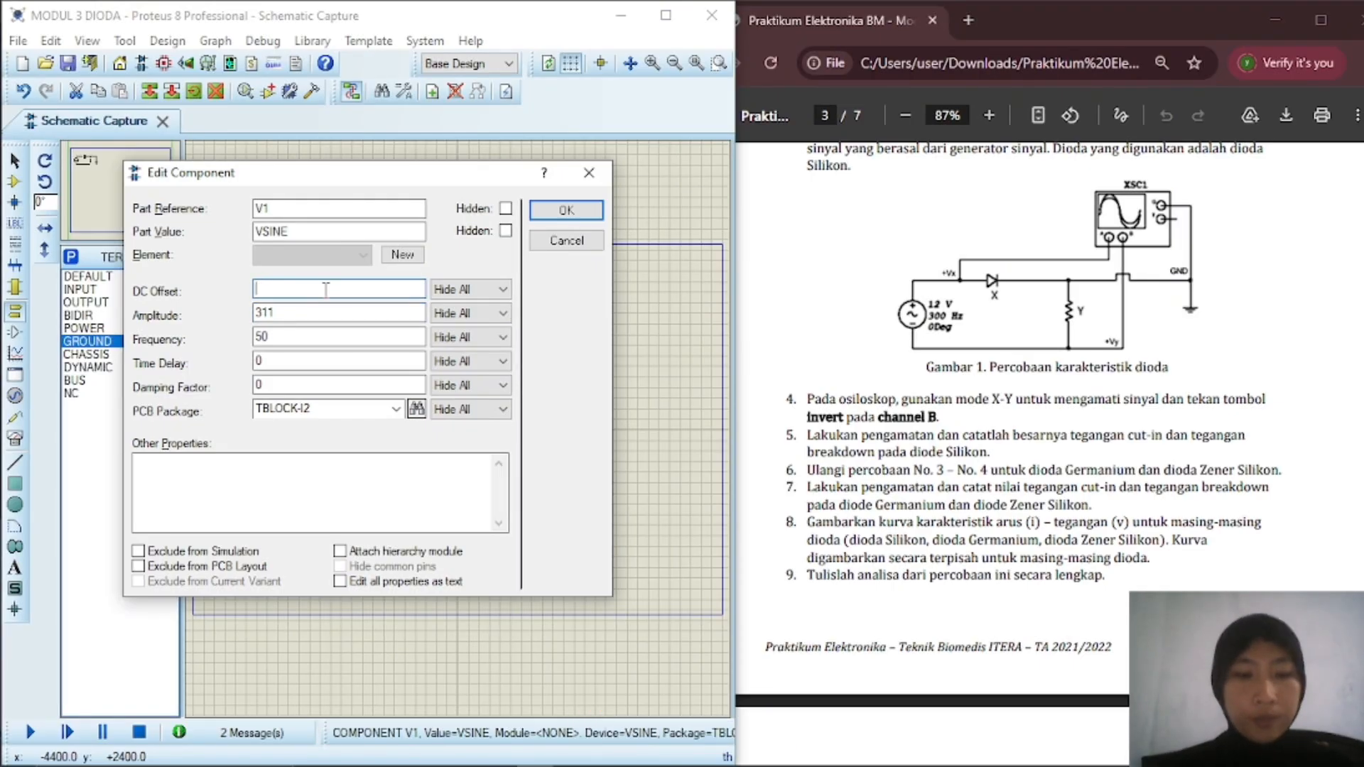
key(BackSpace)
key(BackSpace)
key(BackSpace)
text(12)
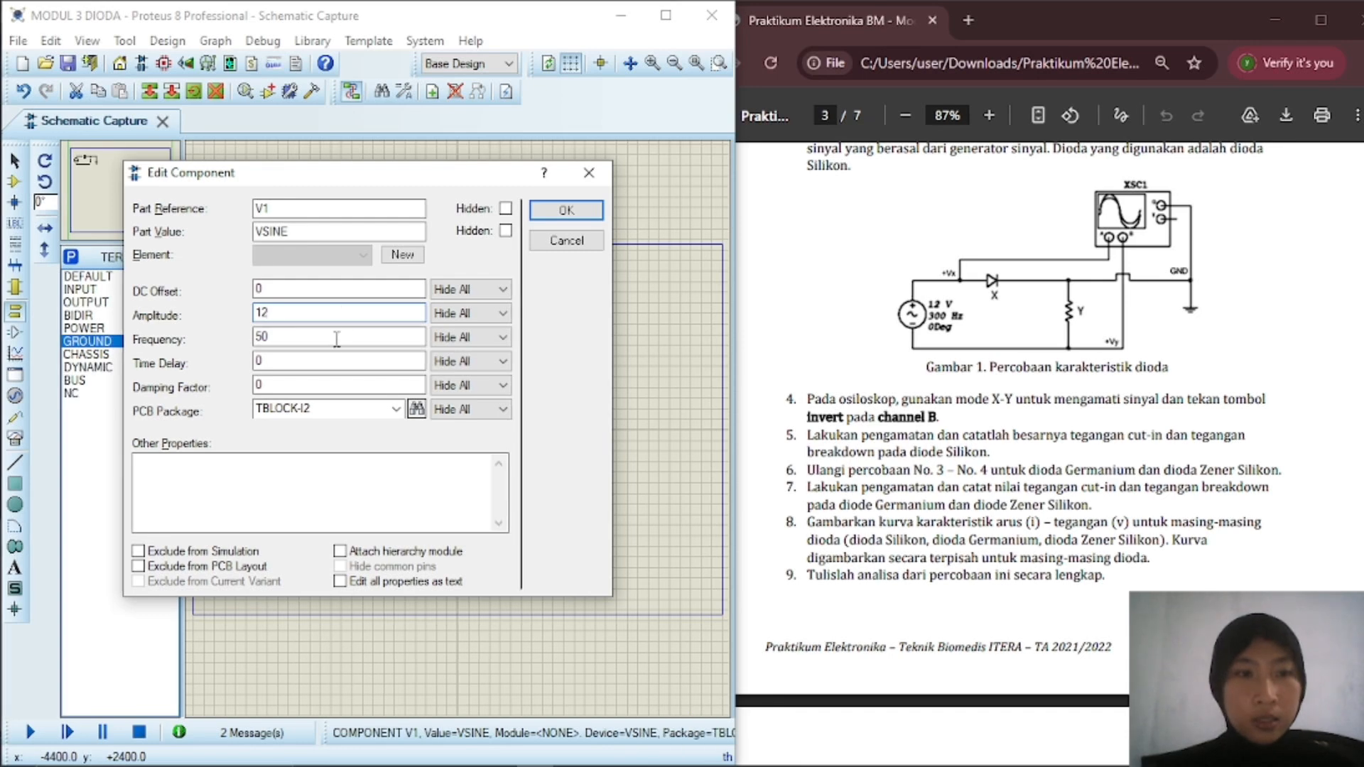
- Set the sine source's frequency to 300 and accept the component properties
click(336, 333)
key(BackSpace)
key(BackSpace)
text(300)
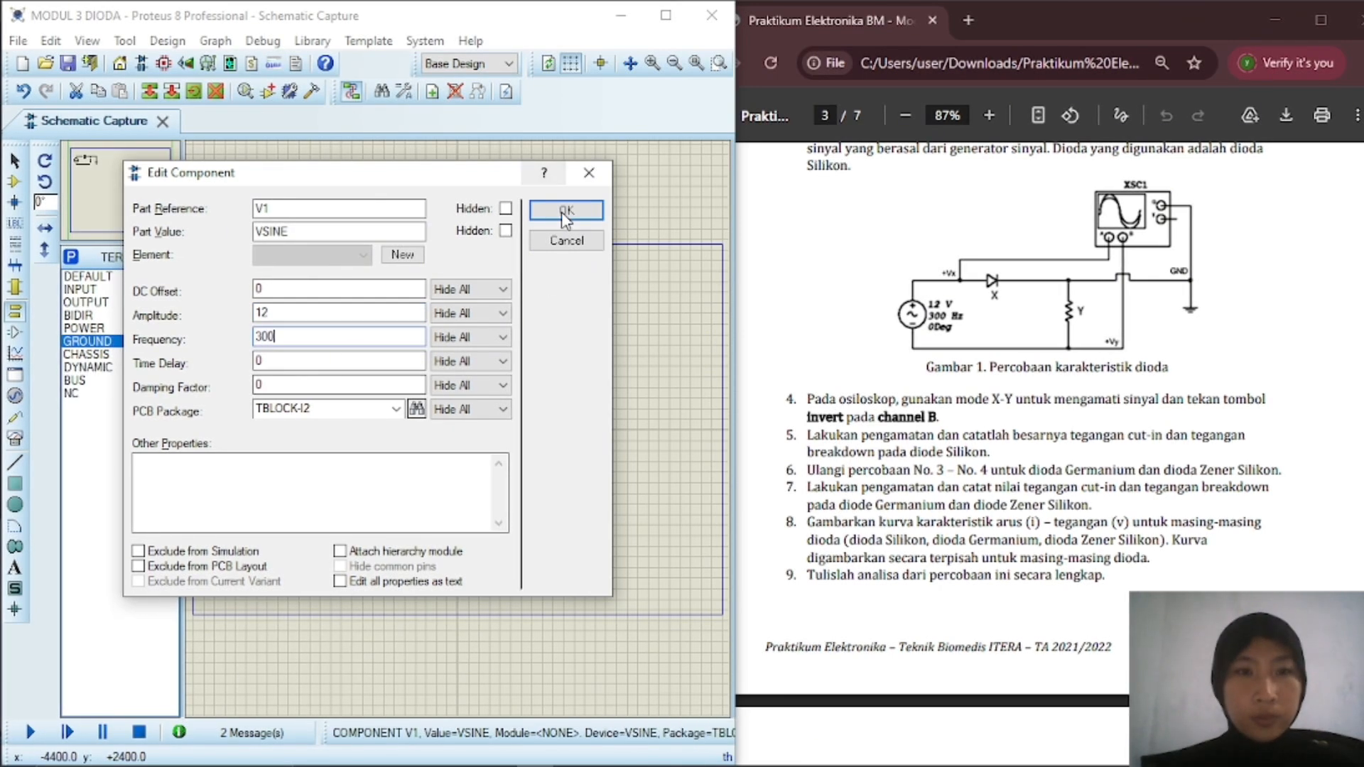
click(567, 212)
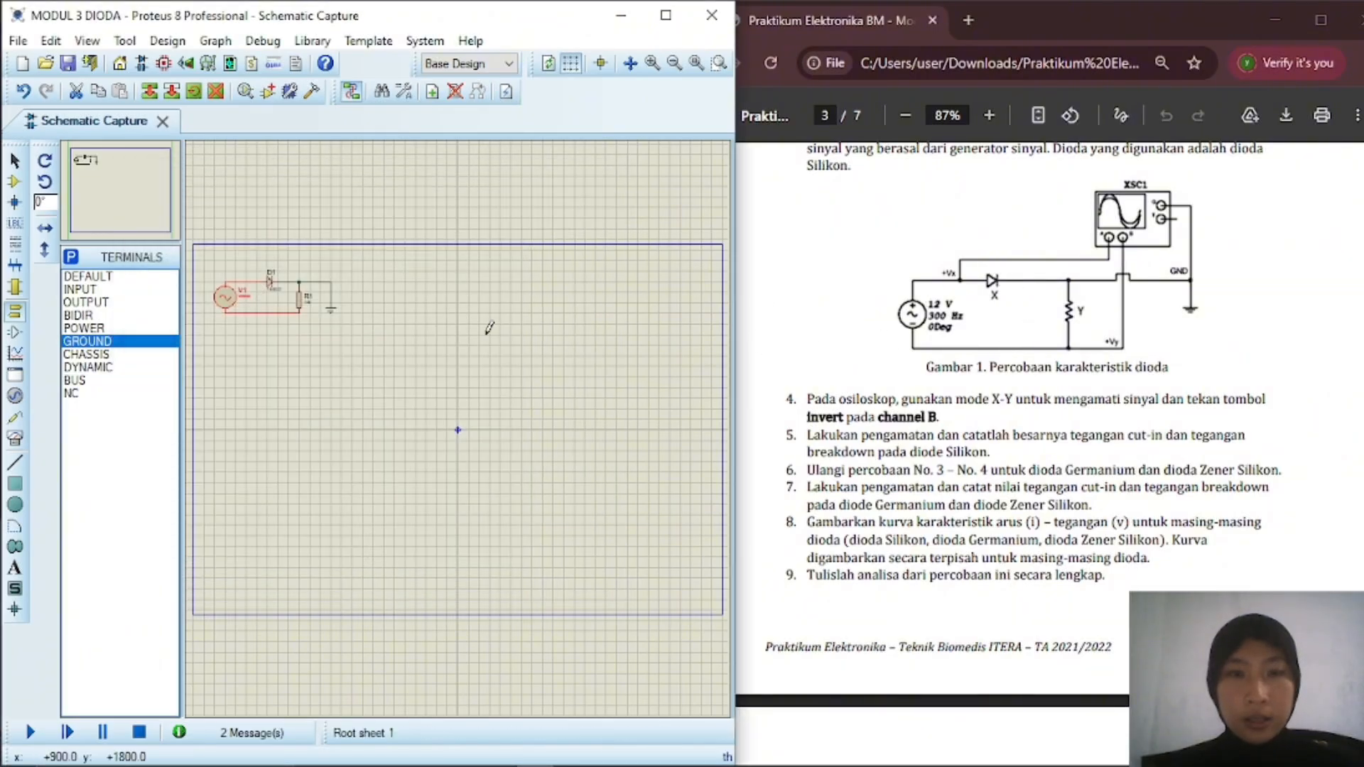
- Look up the fixed resistor in the practicum guide's equipment list and set R1's value to 150k
scroll(1044, 336, up, 6)
drag(839, 301, 886, 301)
click(653, 501)
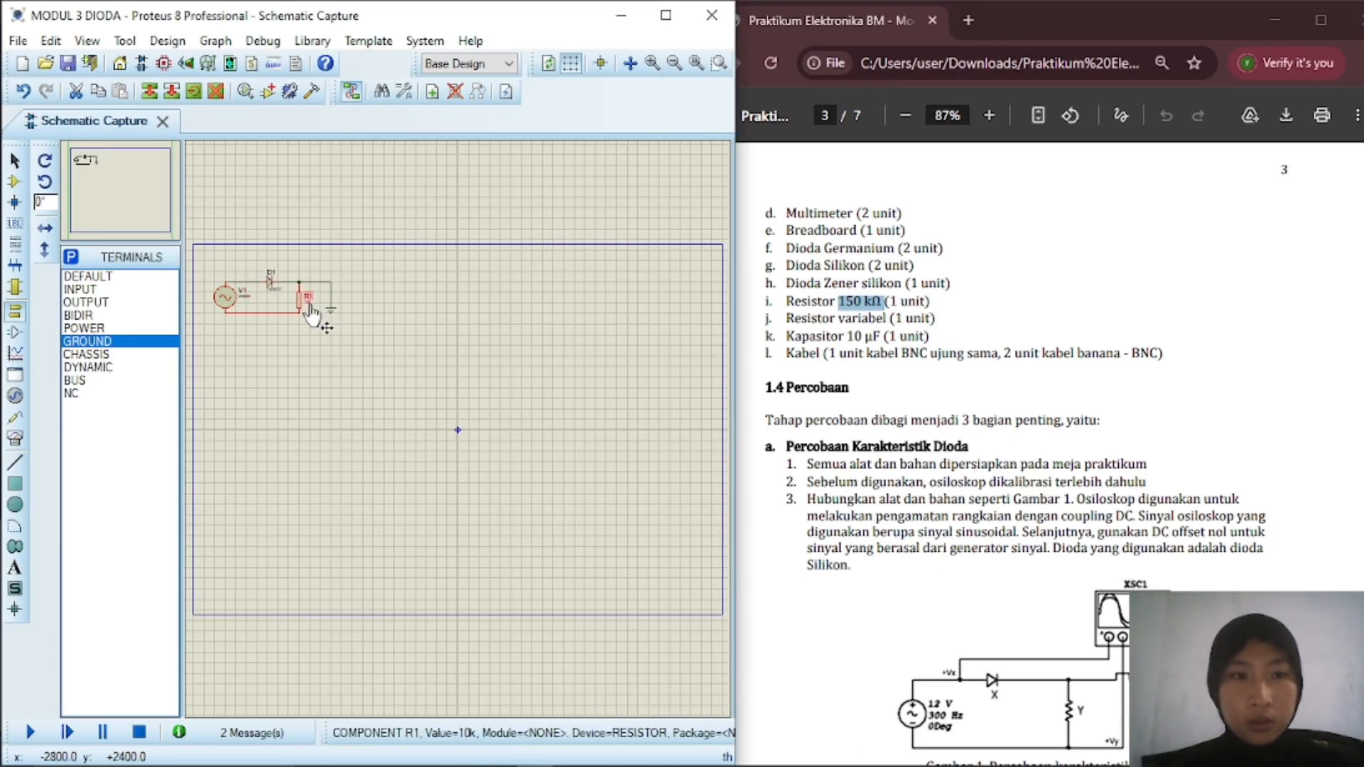
double_click(307, 303)
click(543, 160)
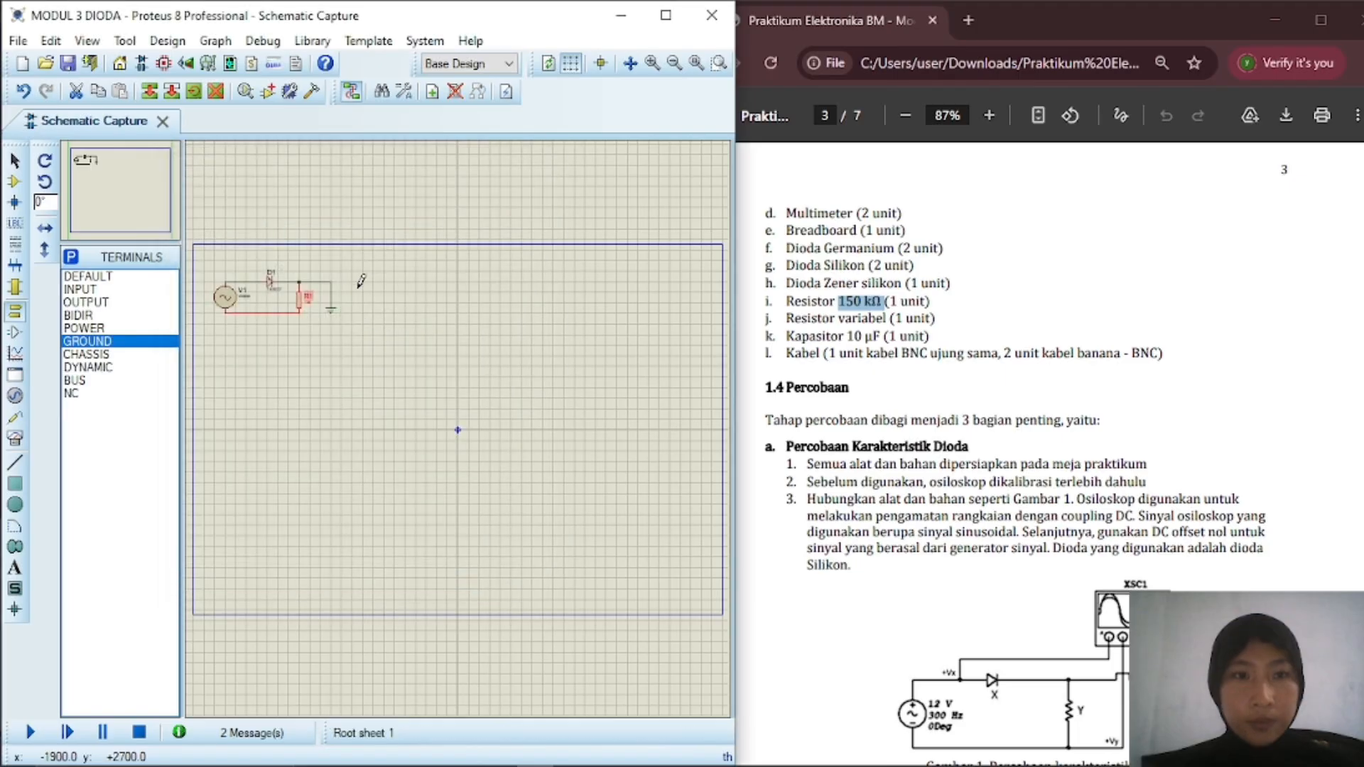
double_click(313, 307)
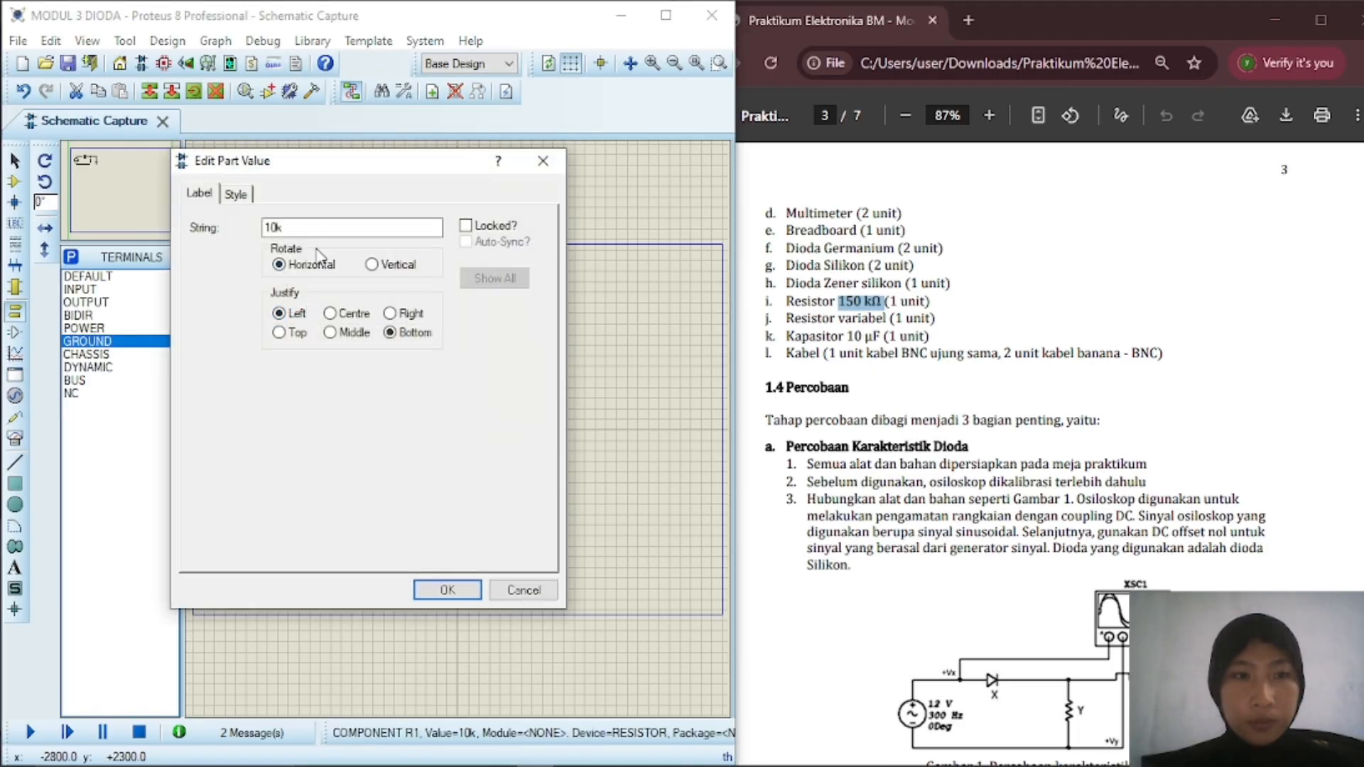
click(269, 227)
text(5)
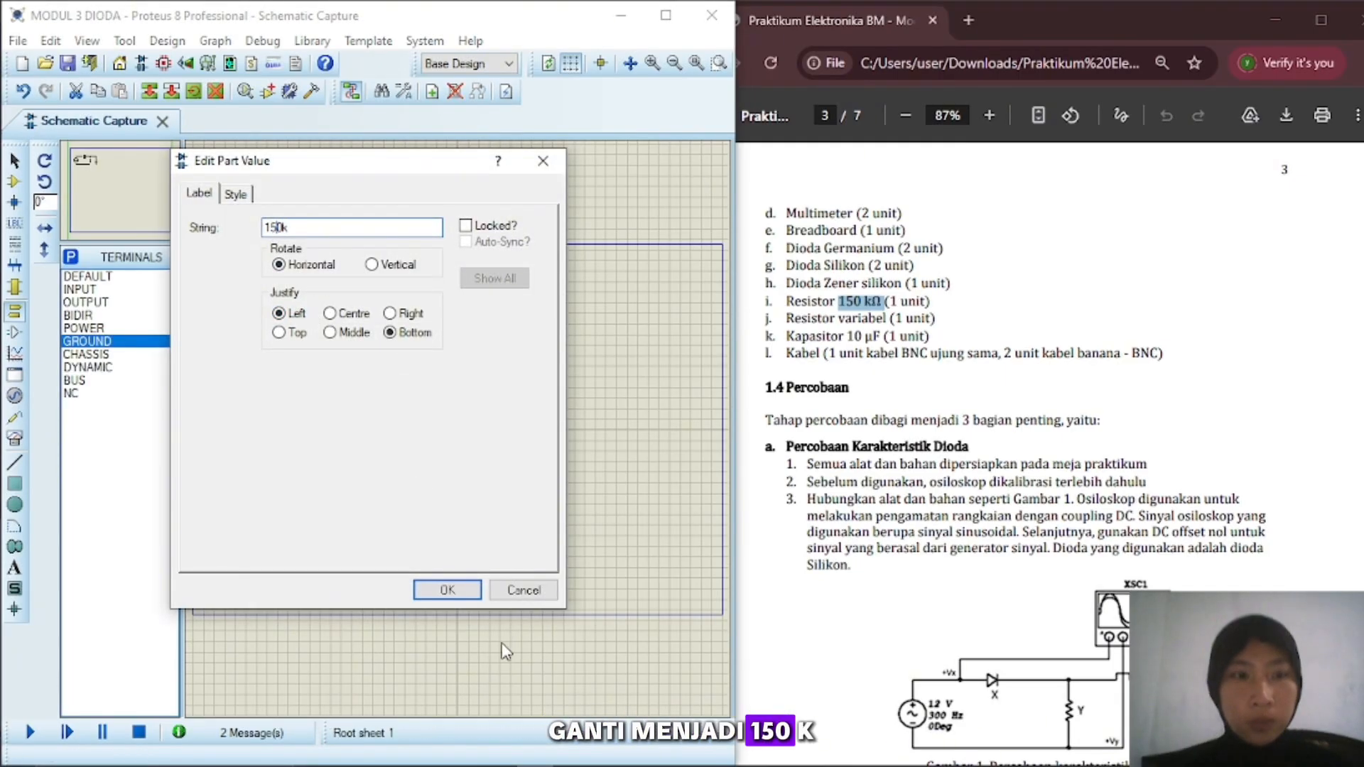
key(Return)
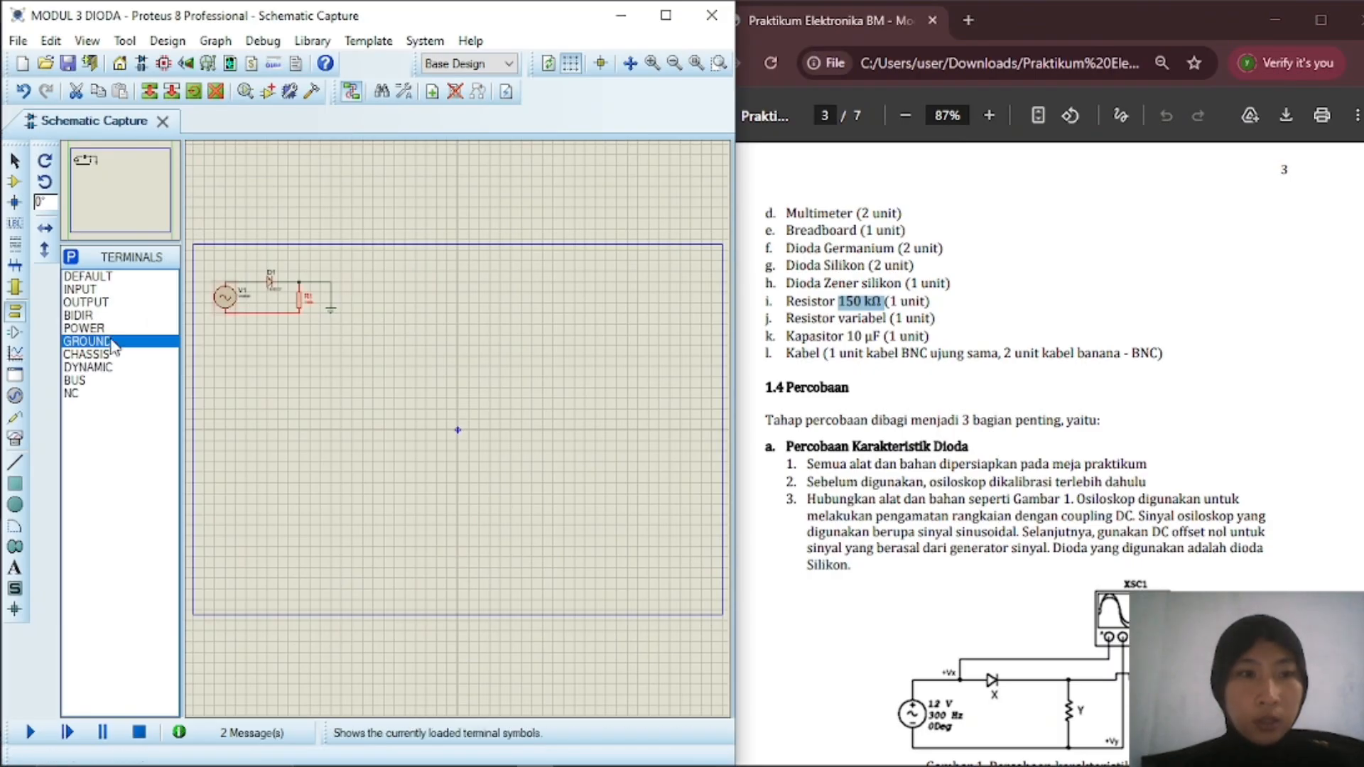
- Maximize the schematic window and place an OSCILLOSCOPE instrument to the right of the diode circuit
click(665, 17)
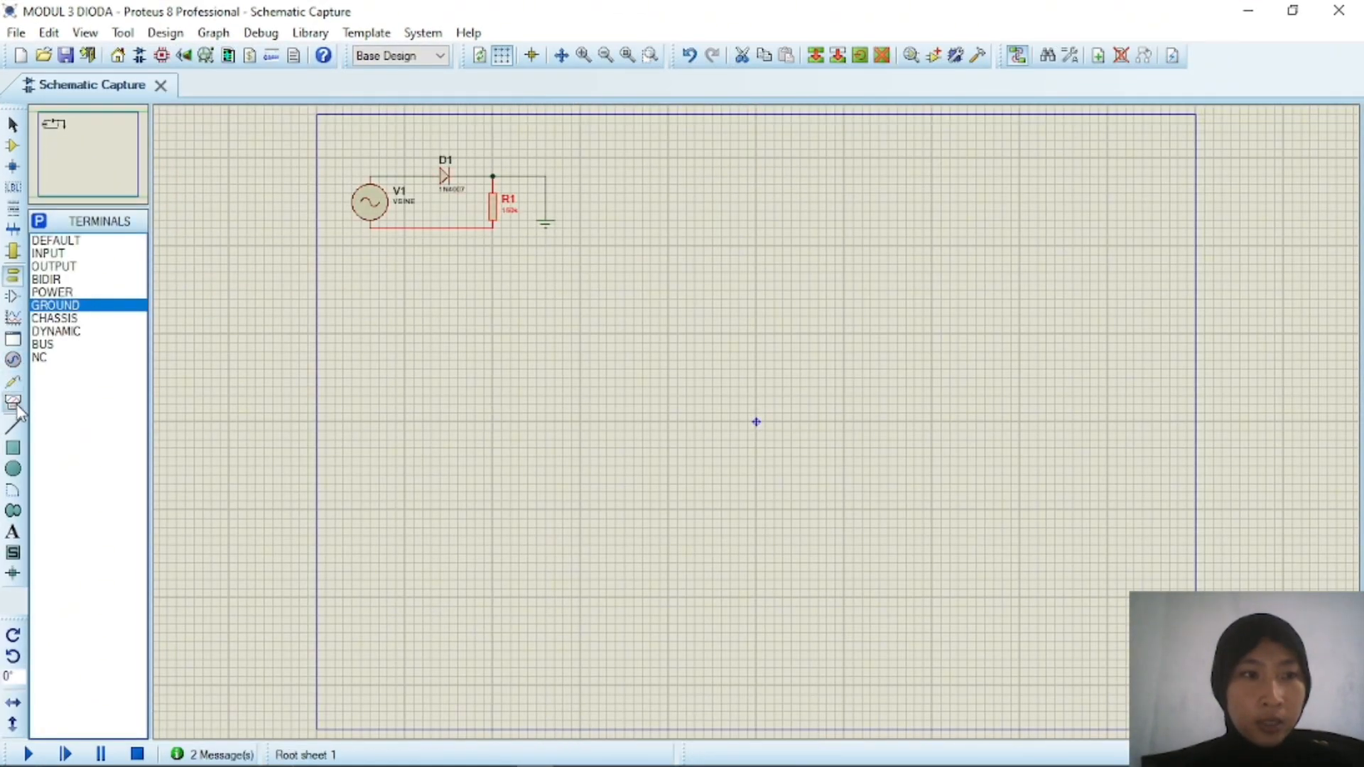
click(15, 403)
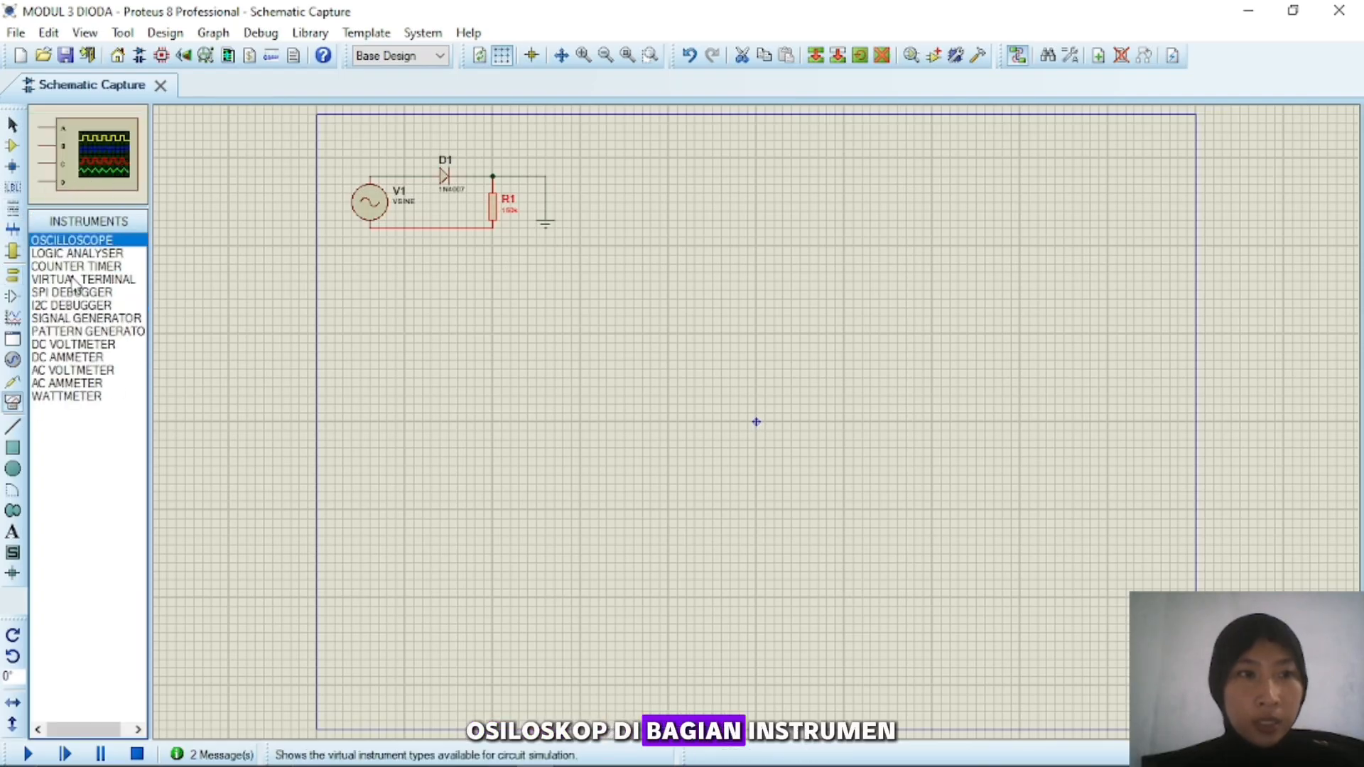
click(579, 143)
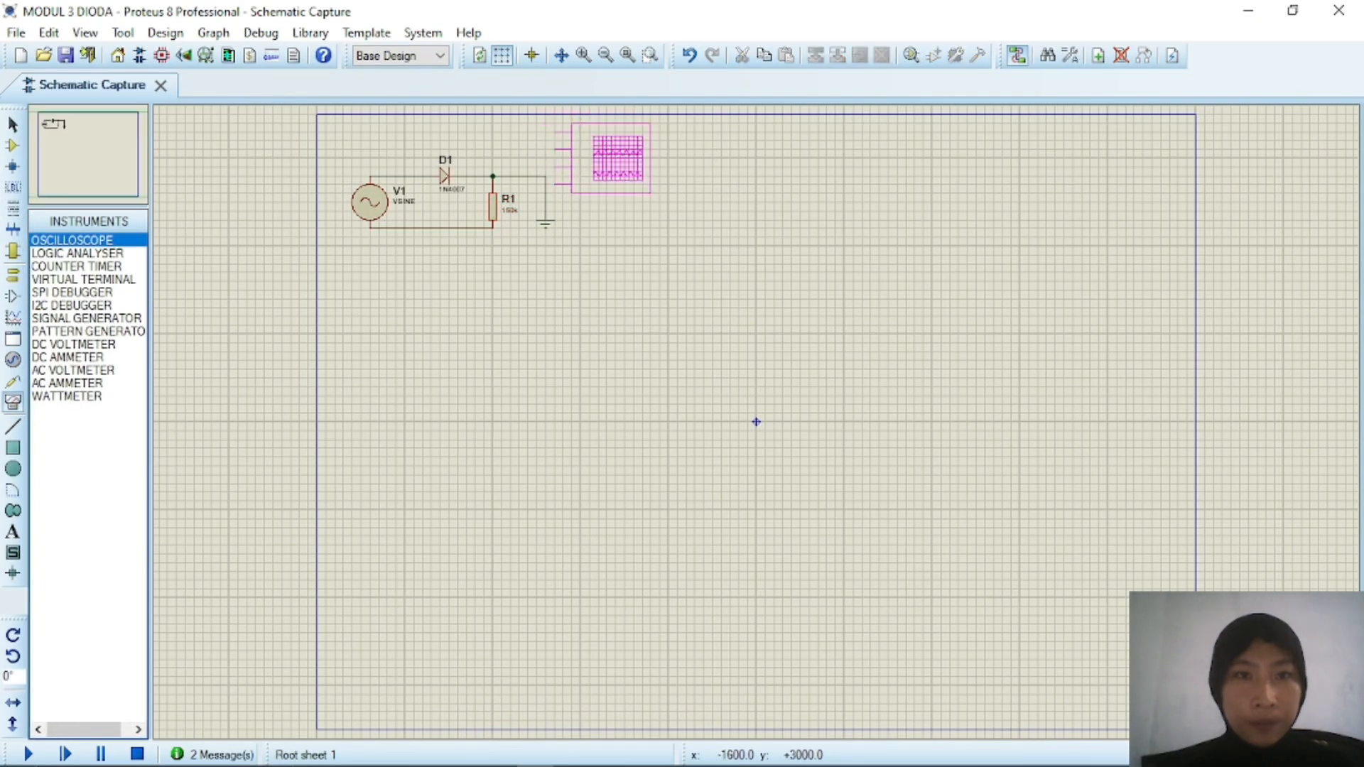
click(623, 158)
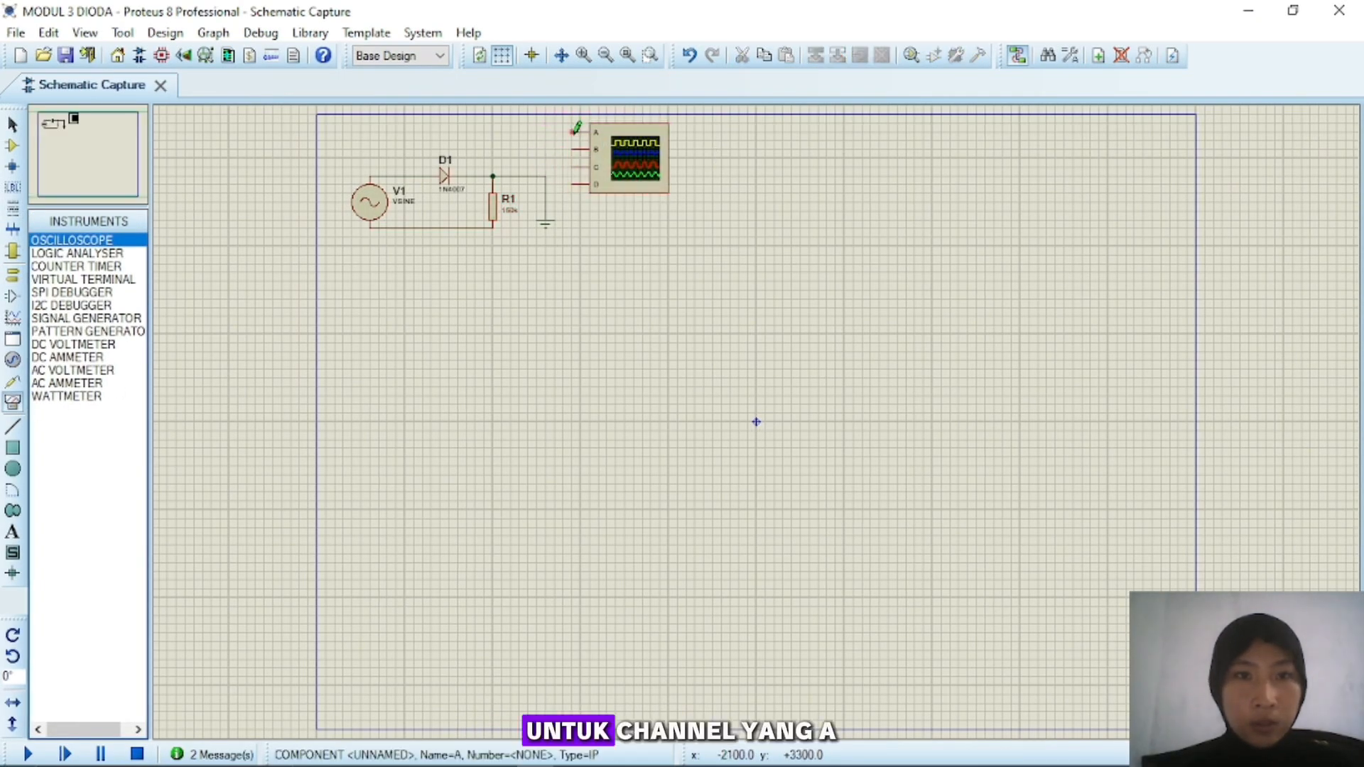
- Wire oscilloscope channel A to the node between V1 and the diode, and channel B to R1's lower pin
click(573, 131)
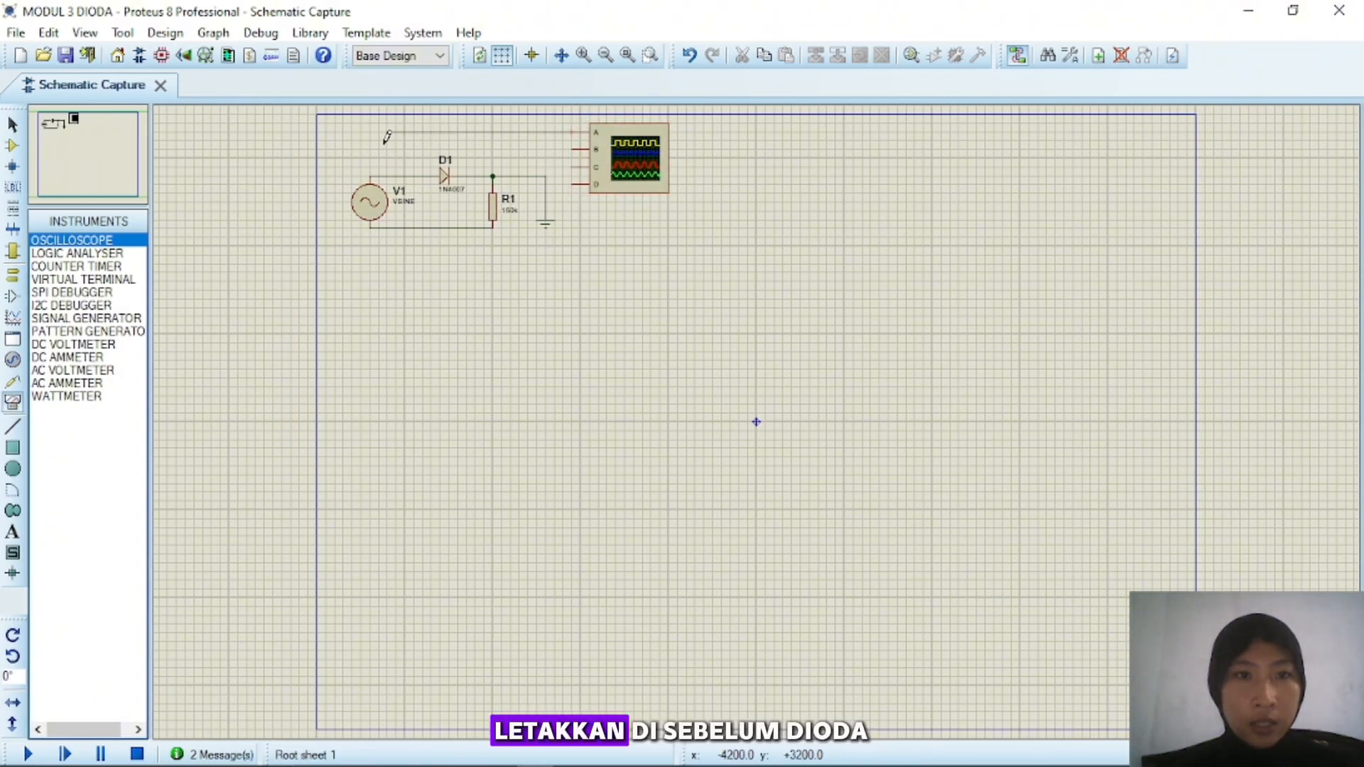
click(370, 176)
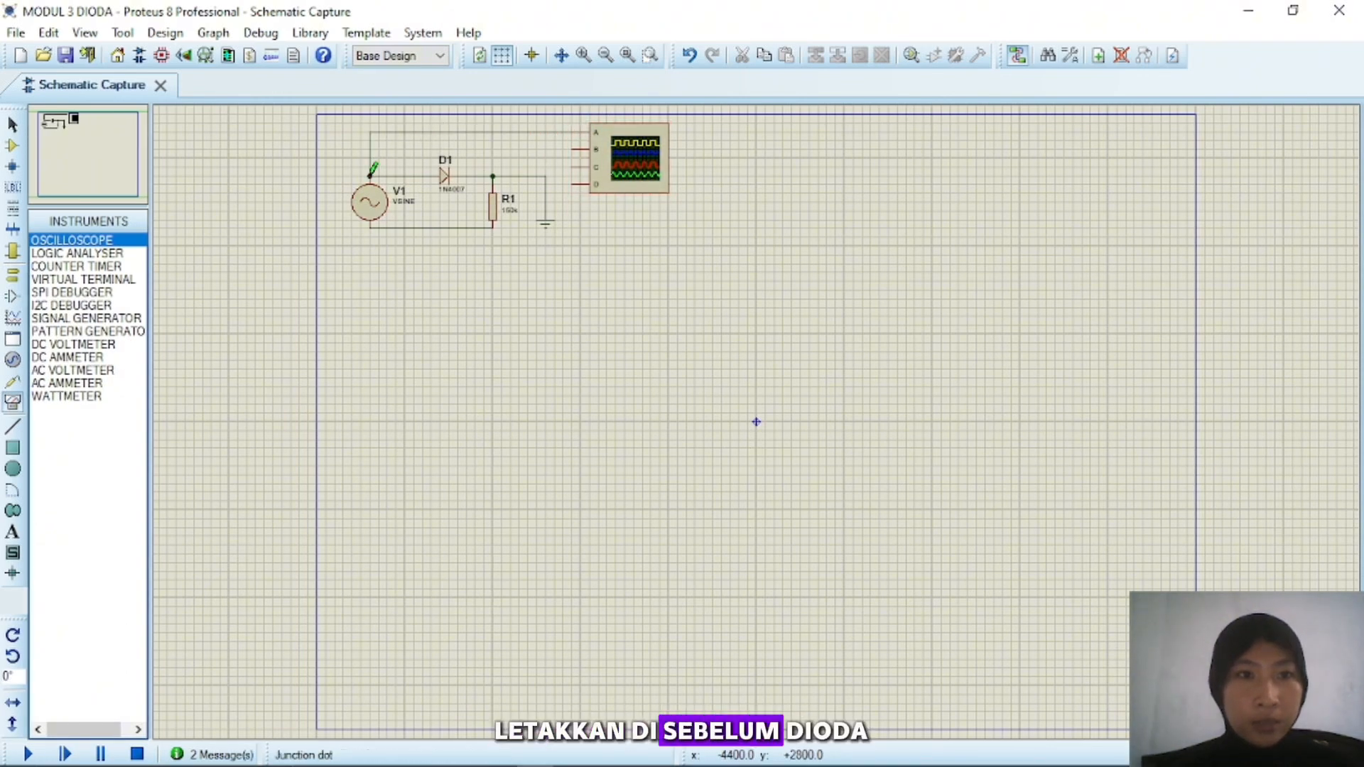
click(572, 149)
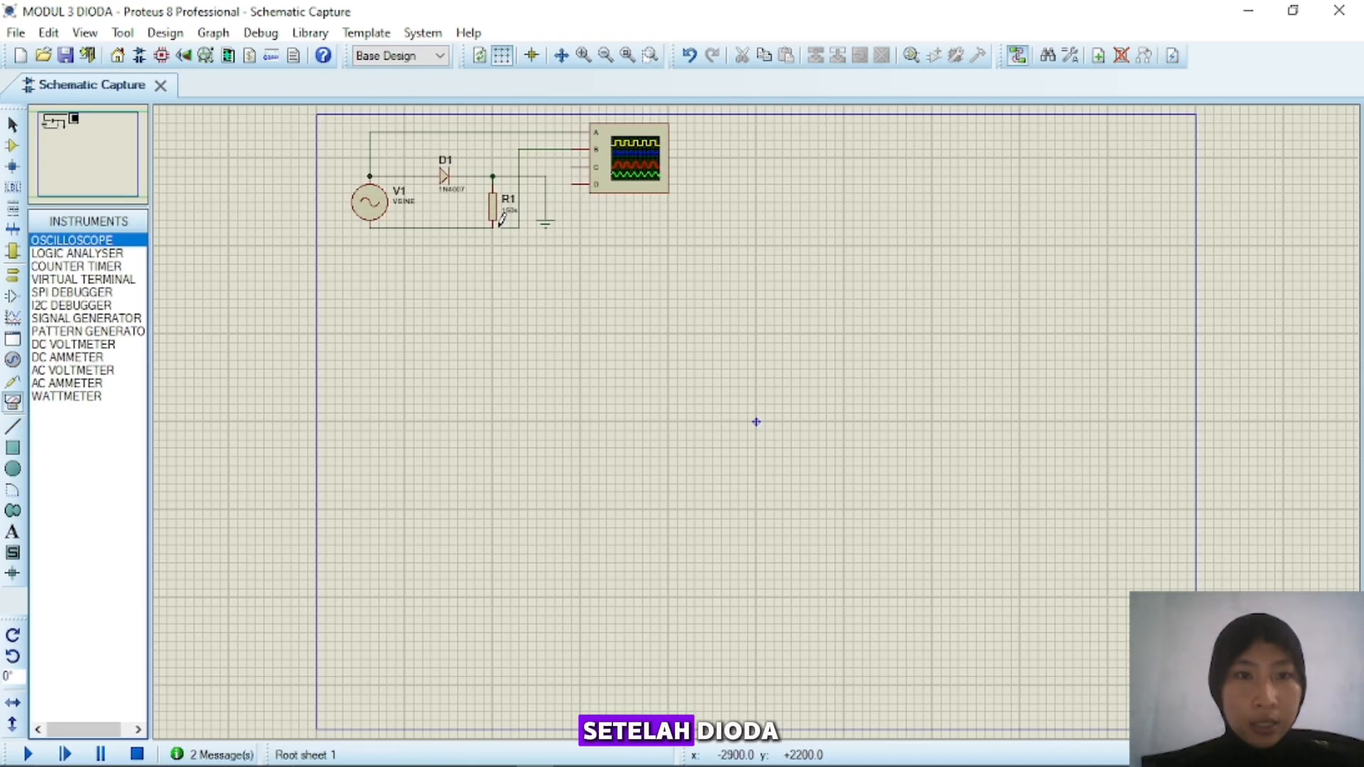
- Run the simulation and, following the practicum guide's oscilloscope instructions, invert channel B
click(29, 755)
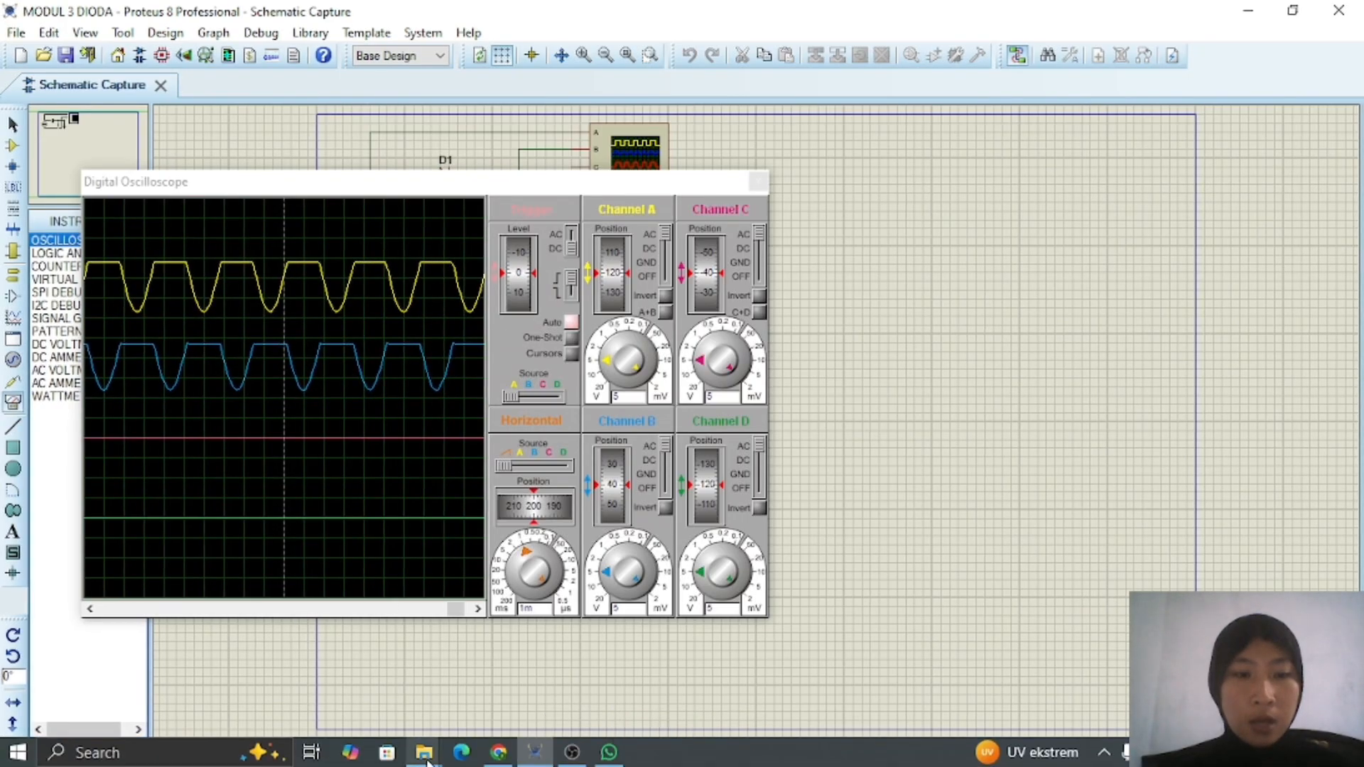
click(499, 756)
scroll(888, 399, down, 7)
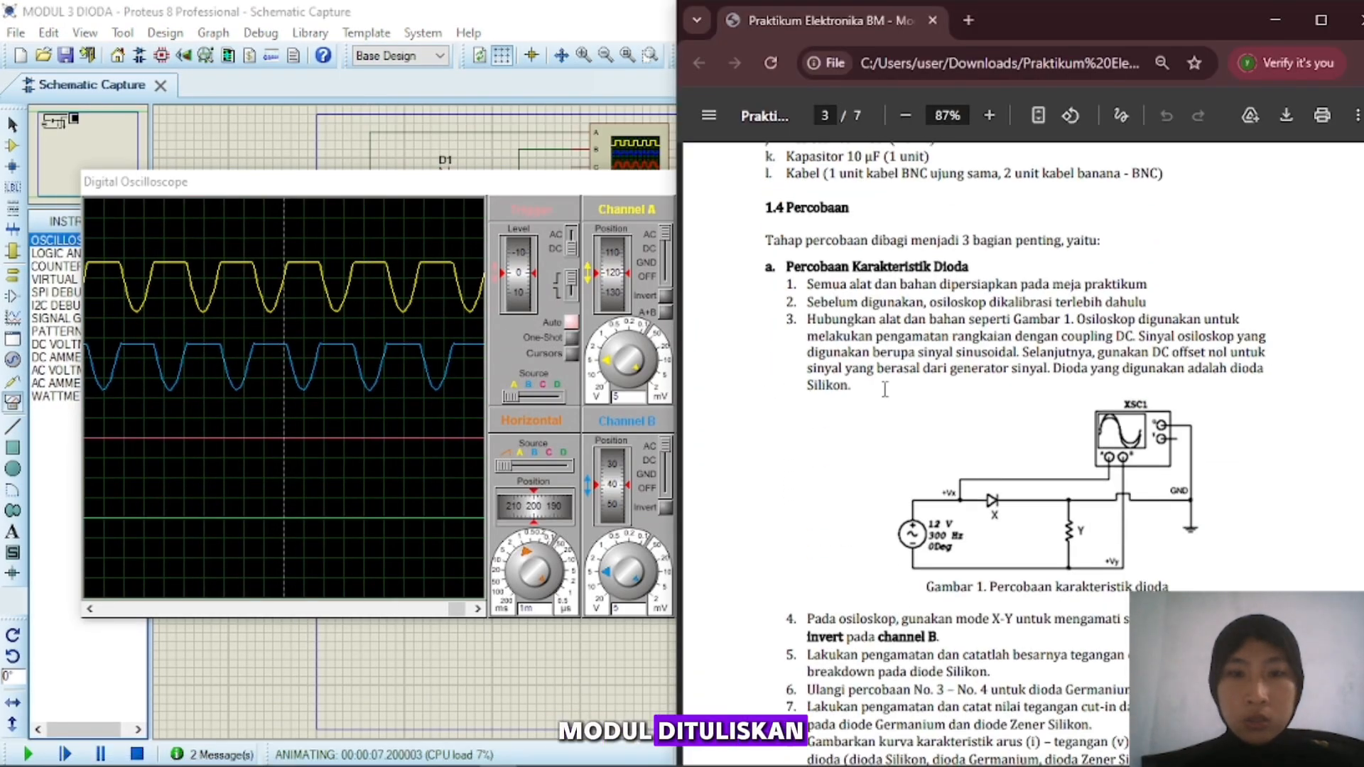
drag(808, 318, 940, 318)
click(618, 676)
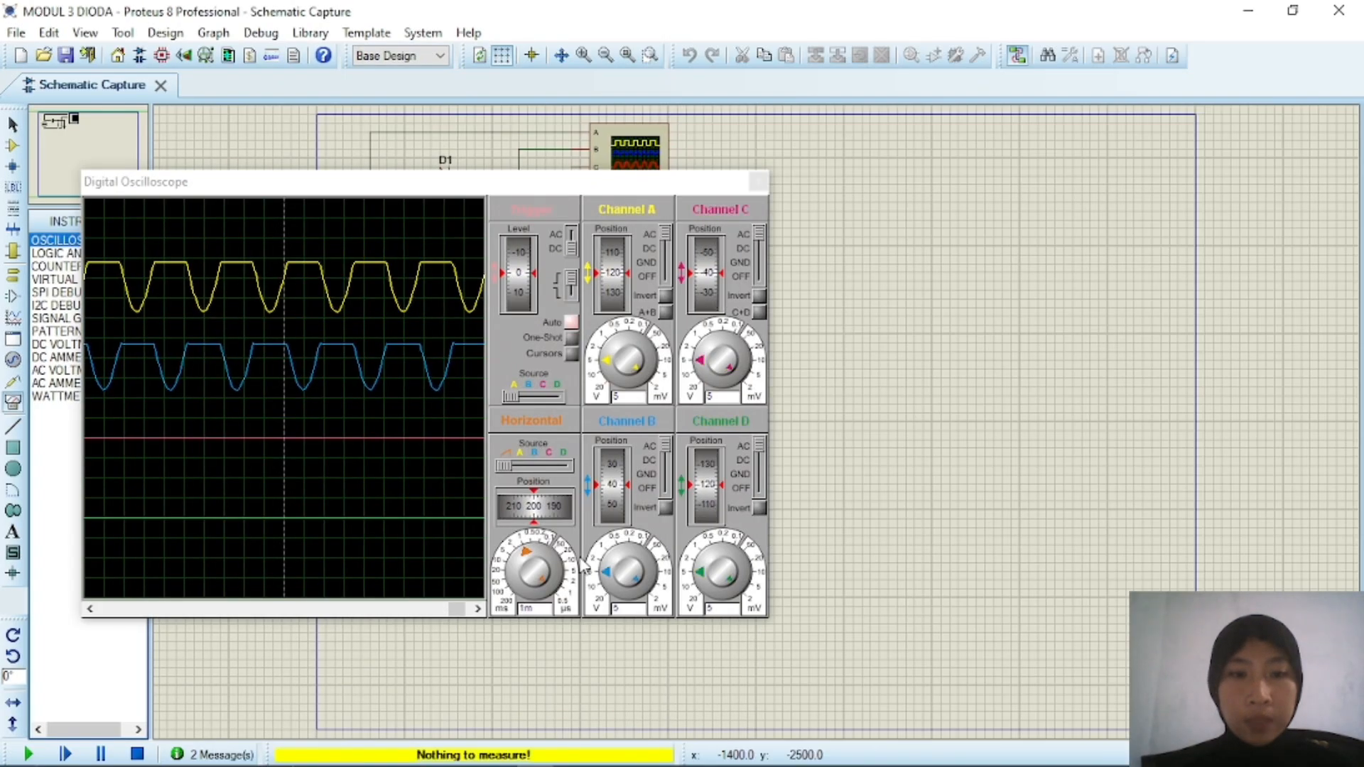
click(667, 508)
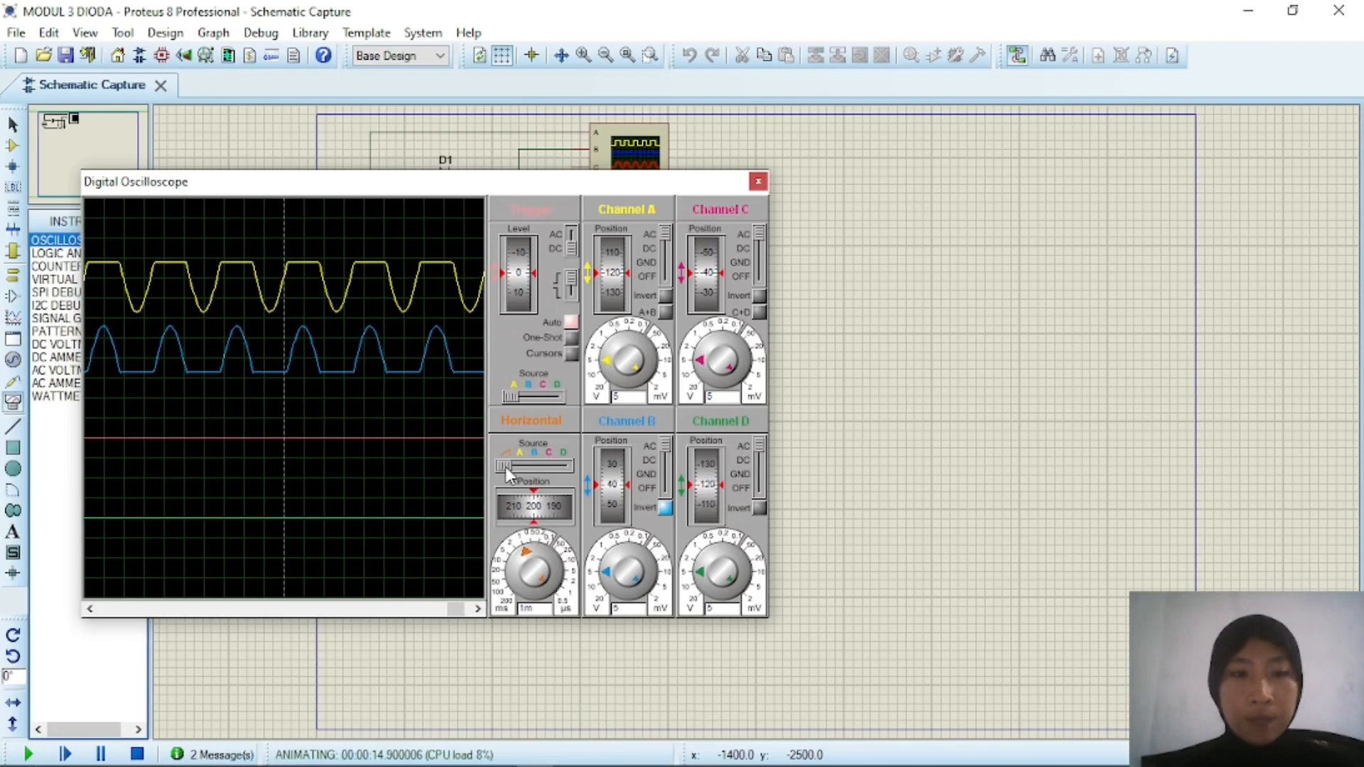
- Configure the X-Y display with channel A as horizontal source, channels C and D off, channel B at 1 V, and the curve repositioned
drag(506, 471, 522, 477)
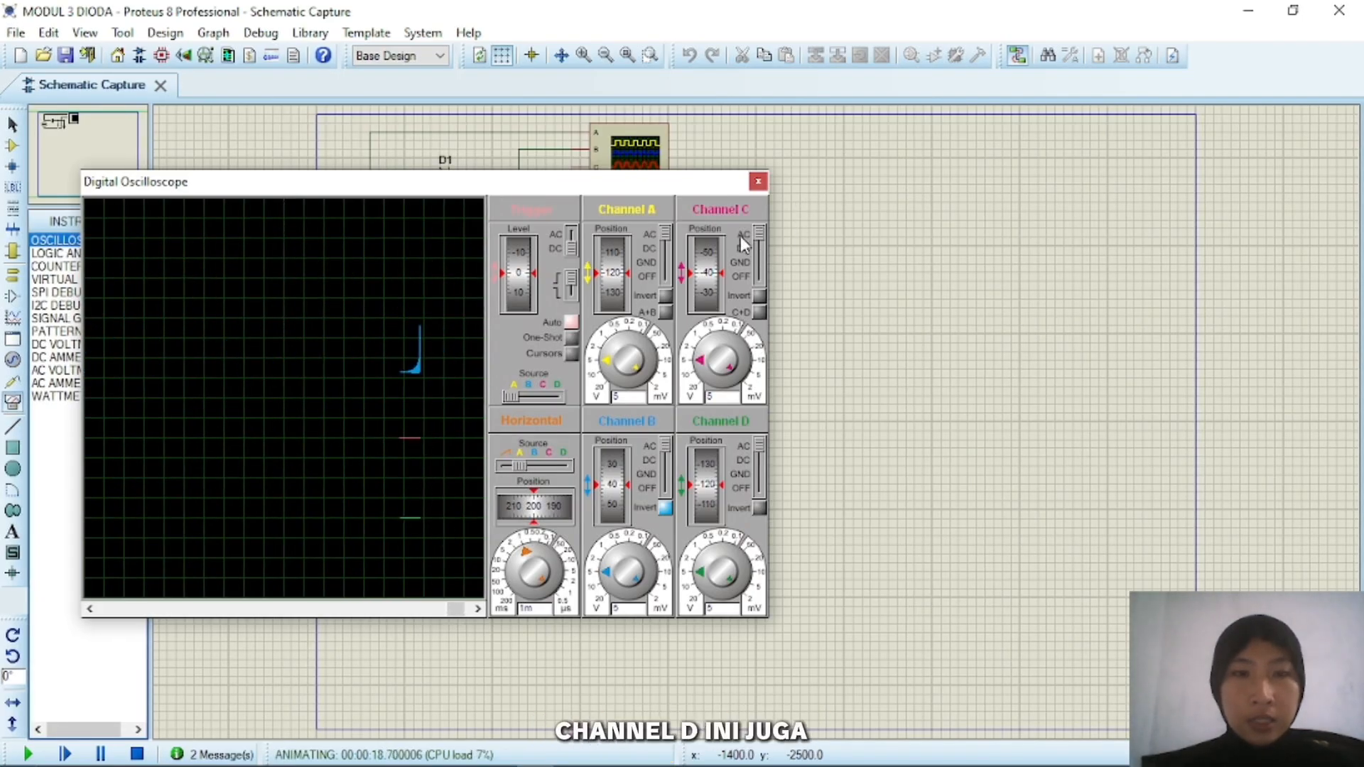
drag(760, 240, 761, 279)
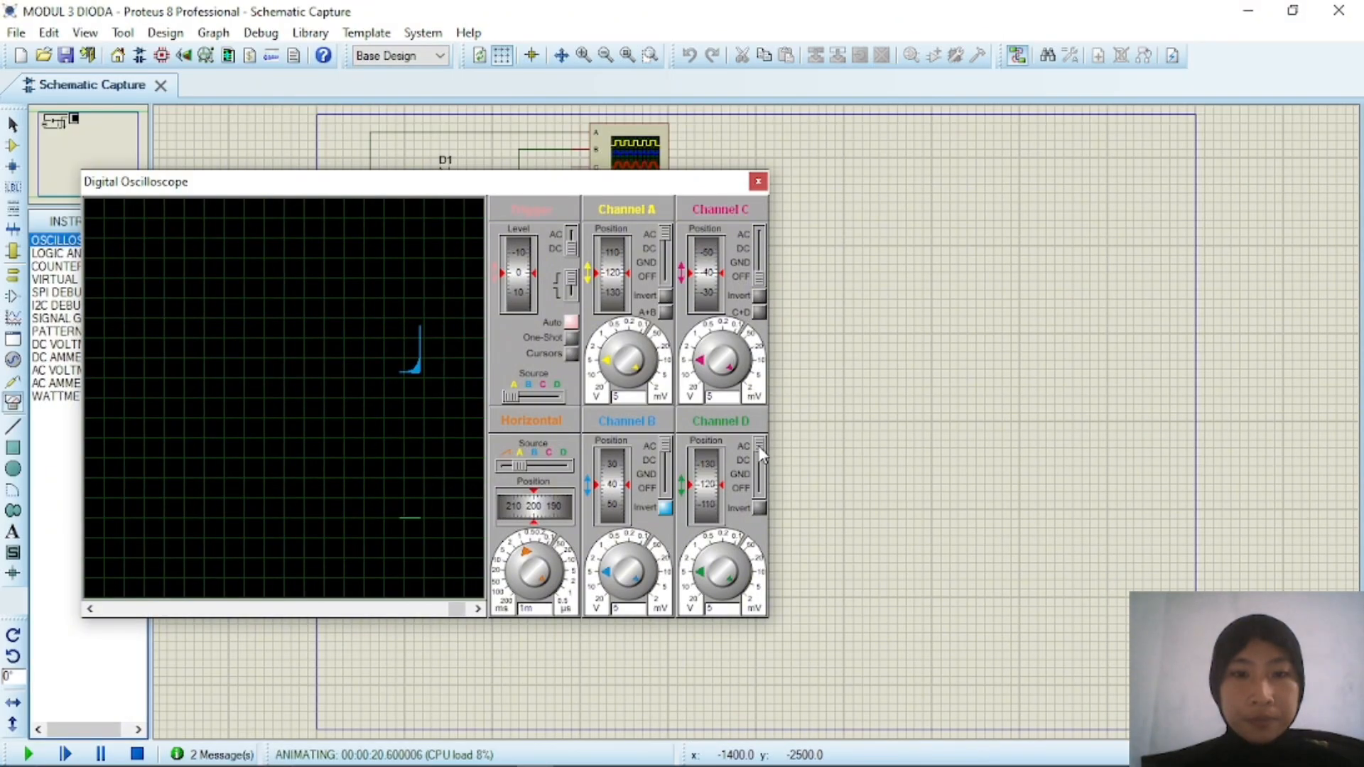
drag(612, 568, 614, 548)
drag(625, 254, 628, 284)
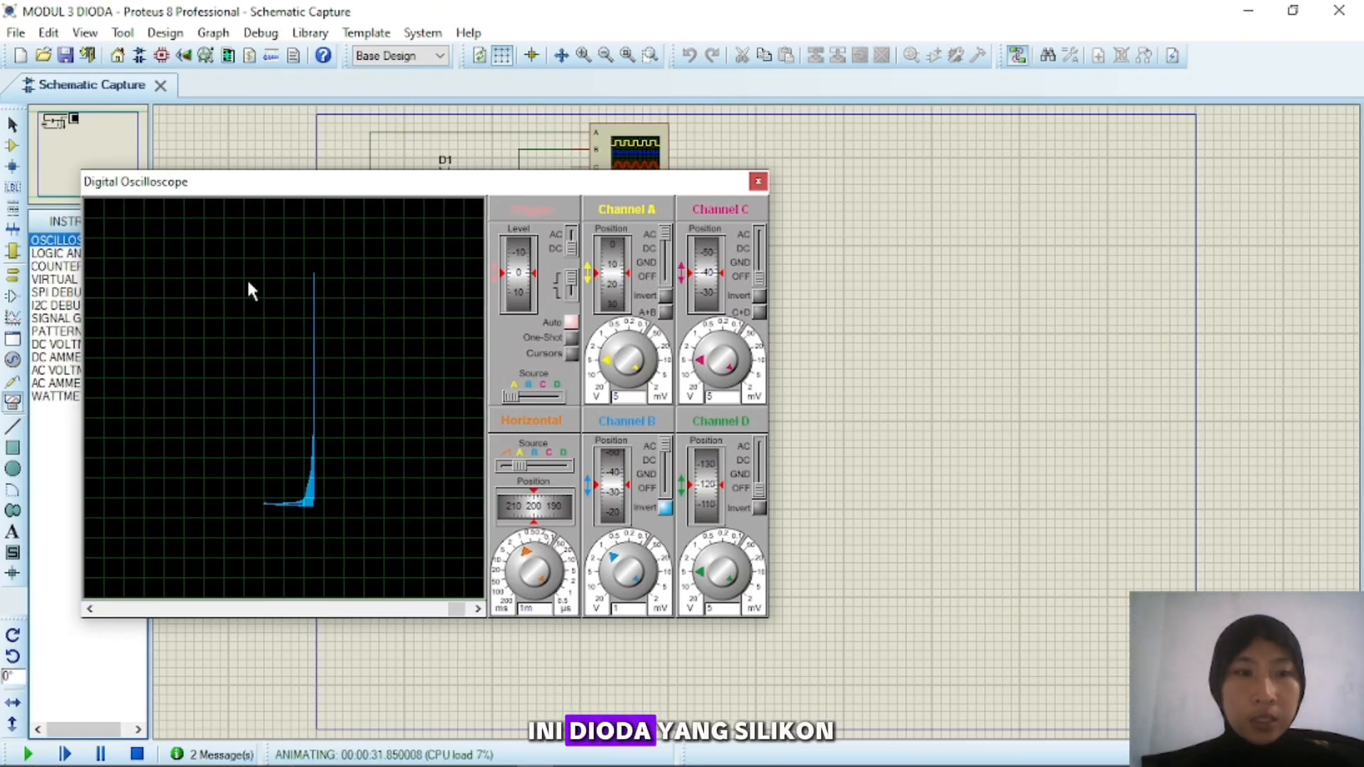
- Stop the simulation and delete the oscilloscope from the first circuit
click(138, 755)
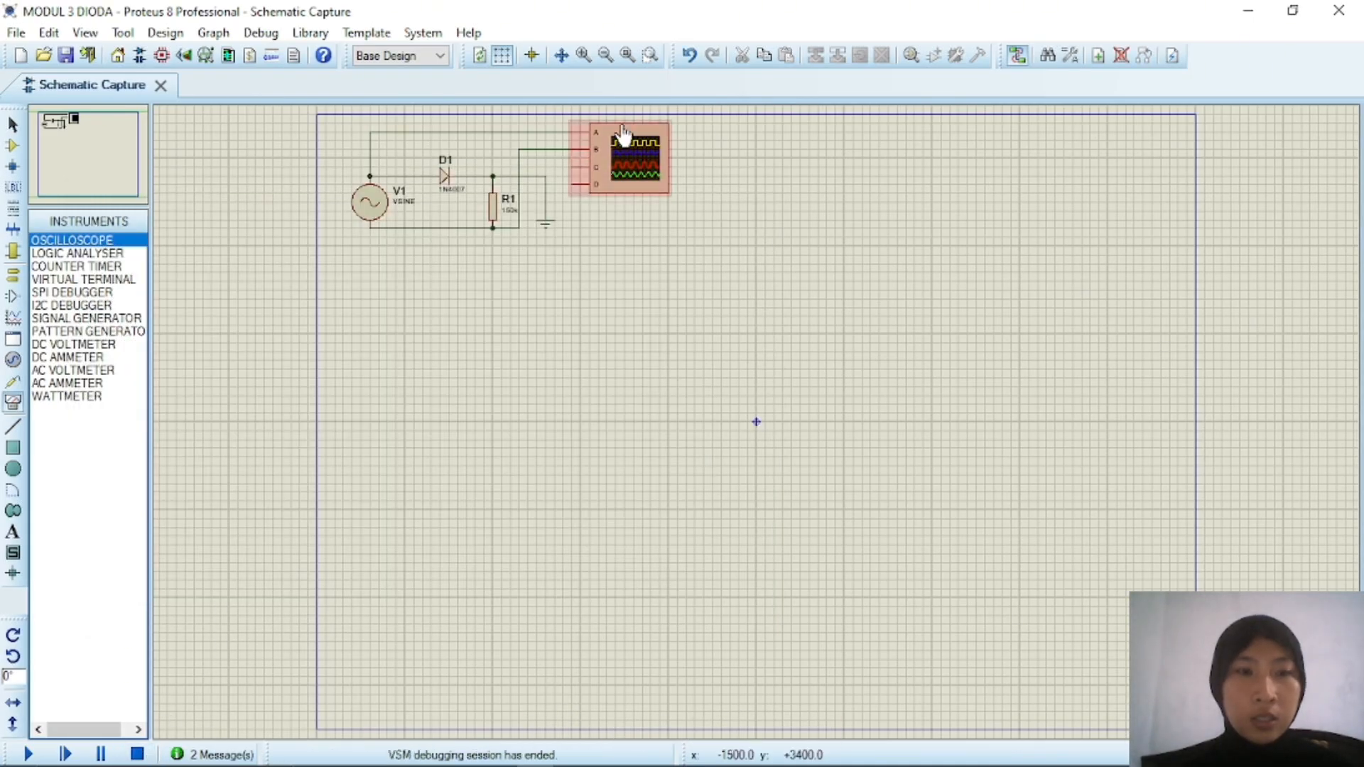
right_click(643, 138)
click(661, 183)
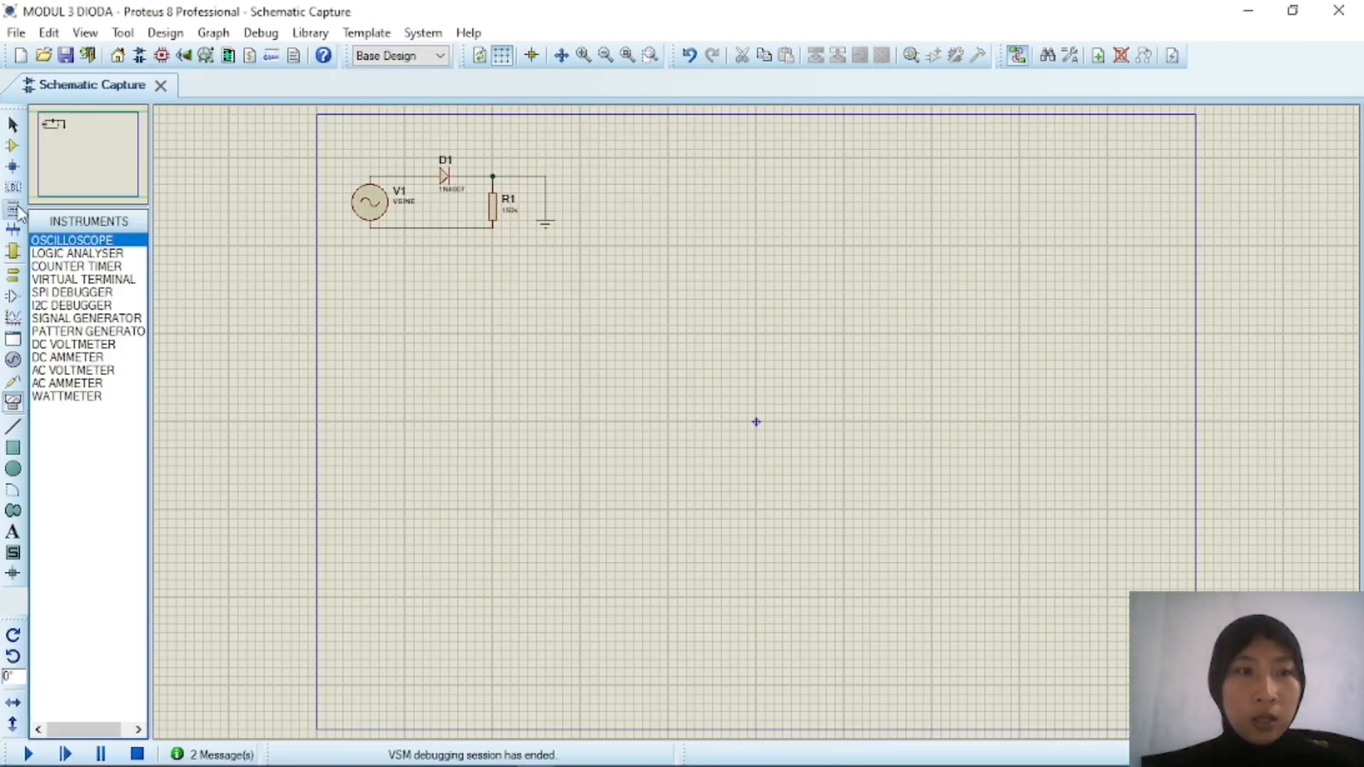
- Place a second VSINE source to the right of the first circuit and a 1N4735A zener diode beside it
click(12, 145)
click(72, 295)
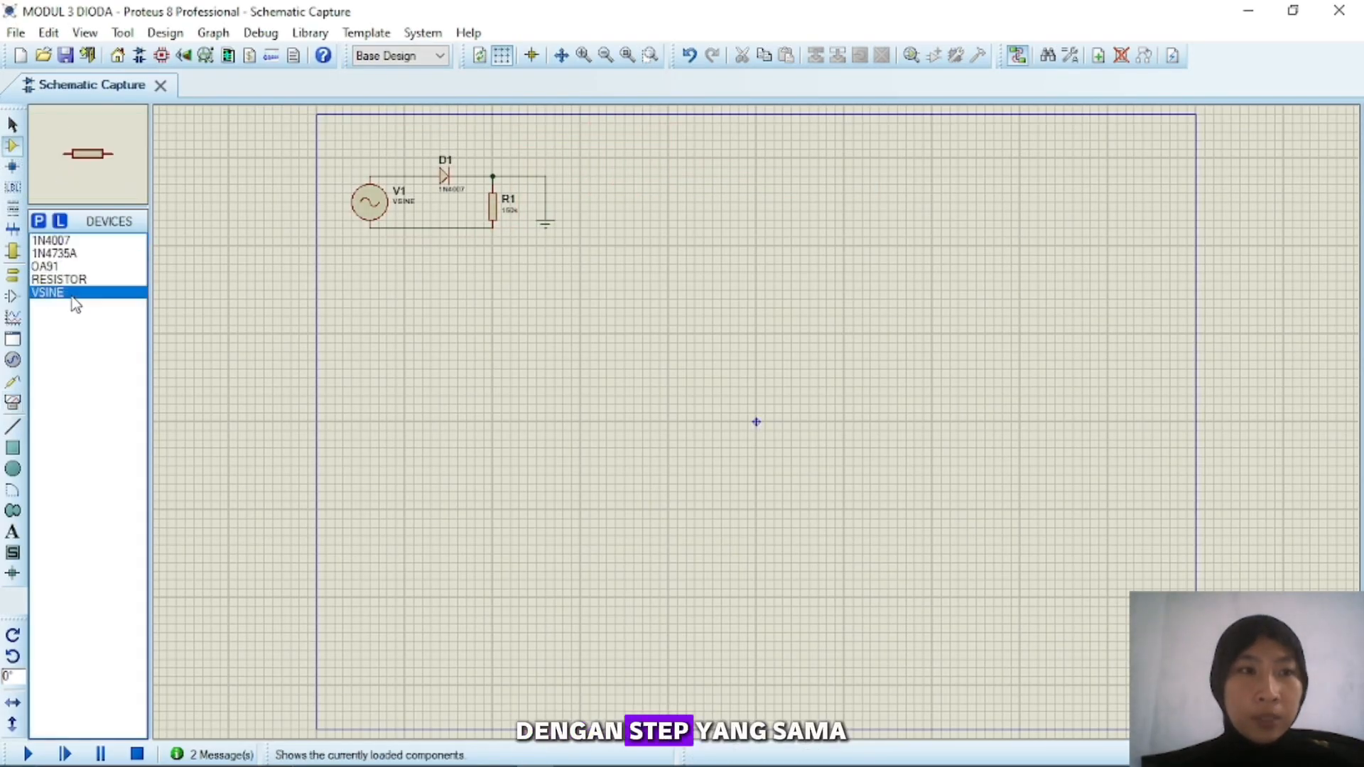
click(598, 203)
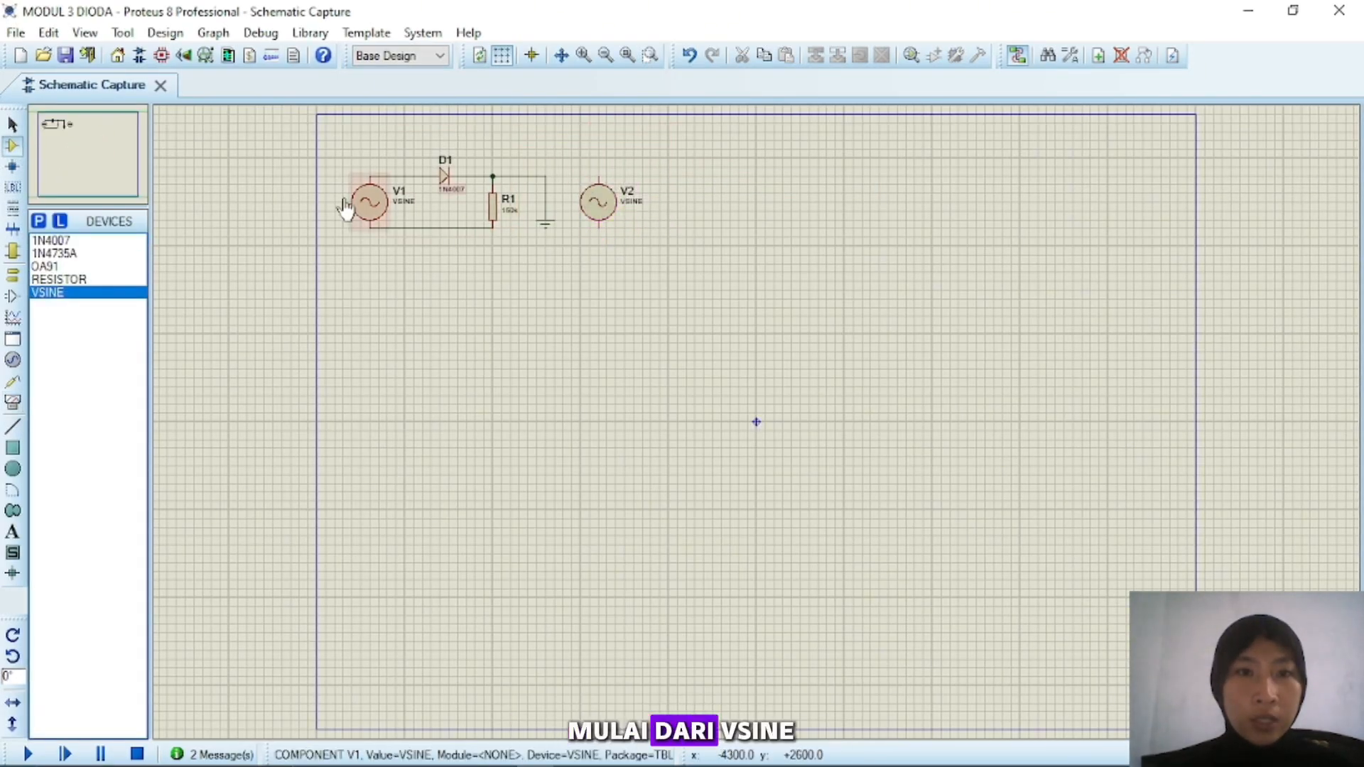
click(70, 241)
click(71, 253)
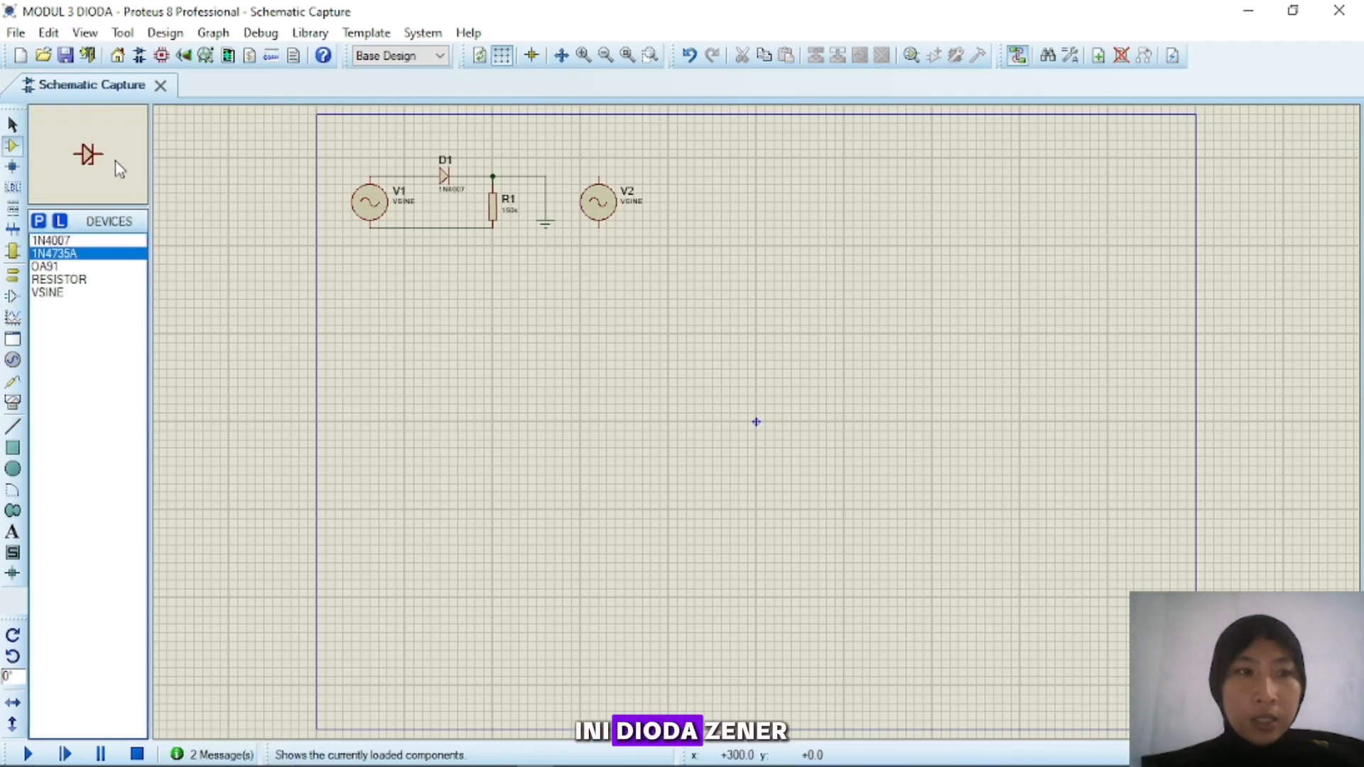
click(674, 176)
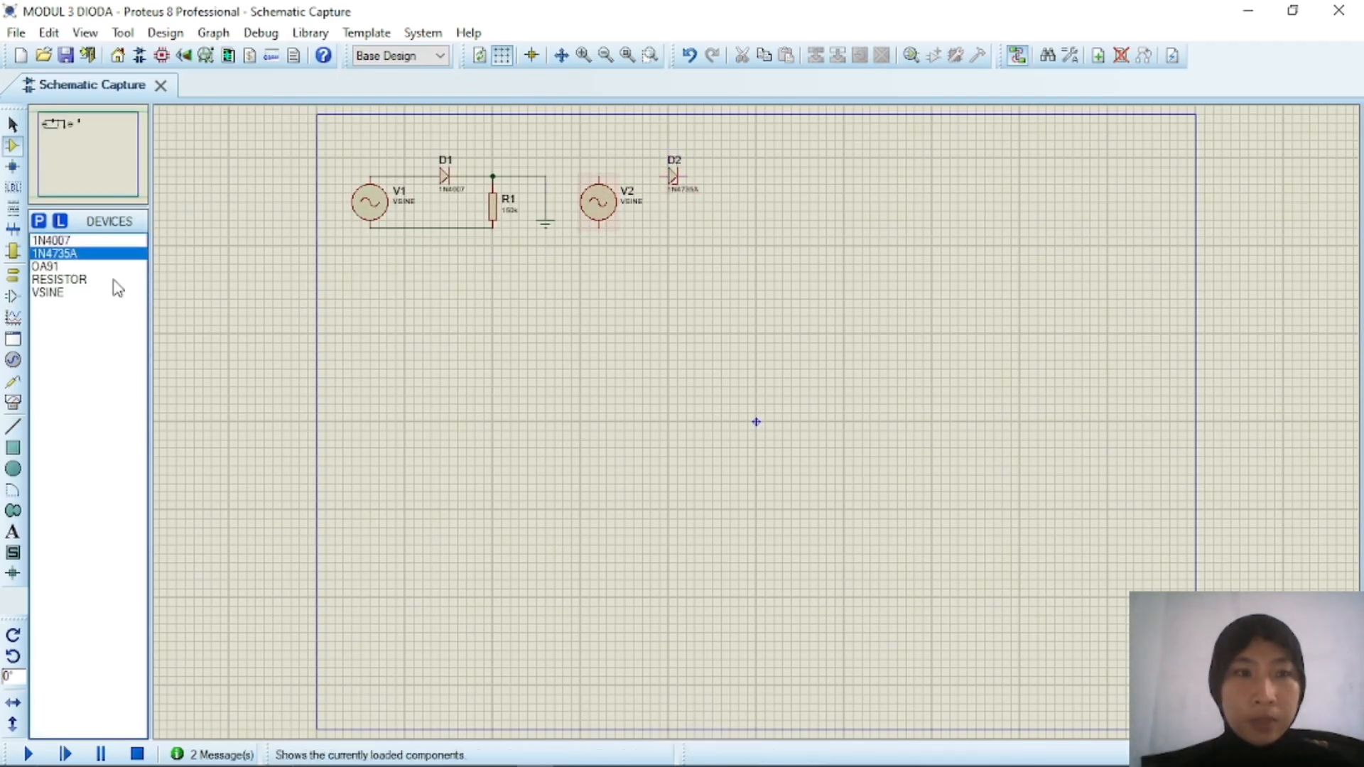
- Place a RESISTOR rotated 90 degrees to the right of the zener diode
click(64, 280)
click(12, 656)
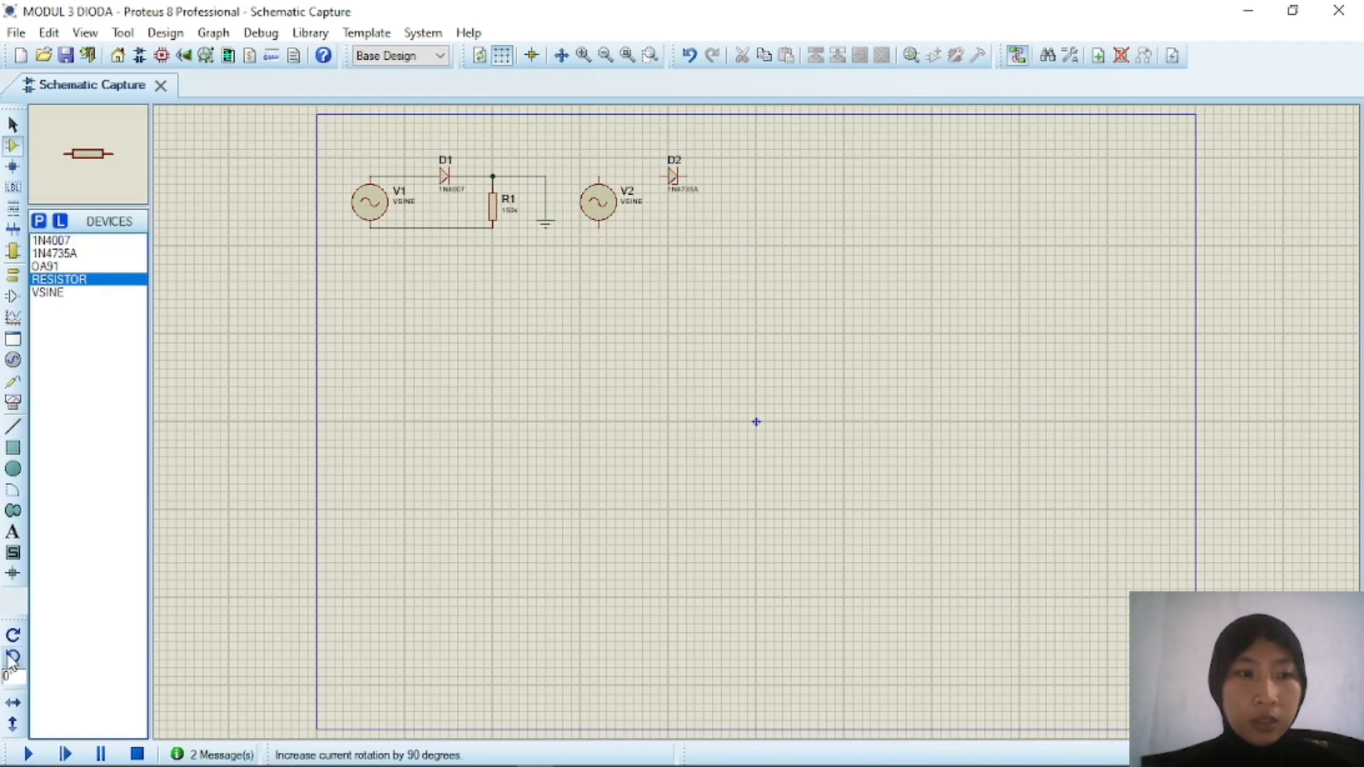
click(782, 183)
click(731, 199)
- Place a GROUND terminal beside R2 and wire the source, zener diode, resistor and ground like the first circuit
click(13, 275)
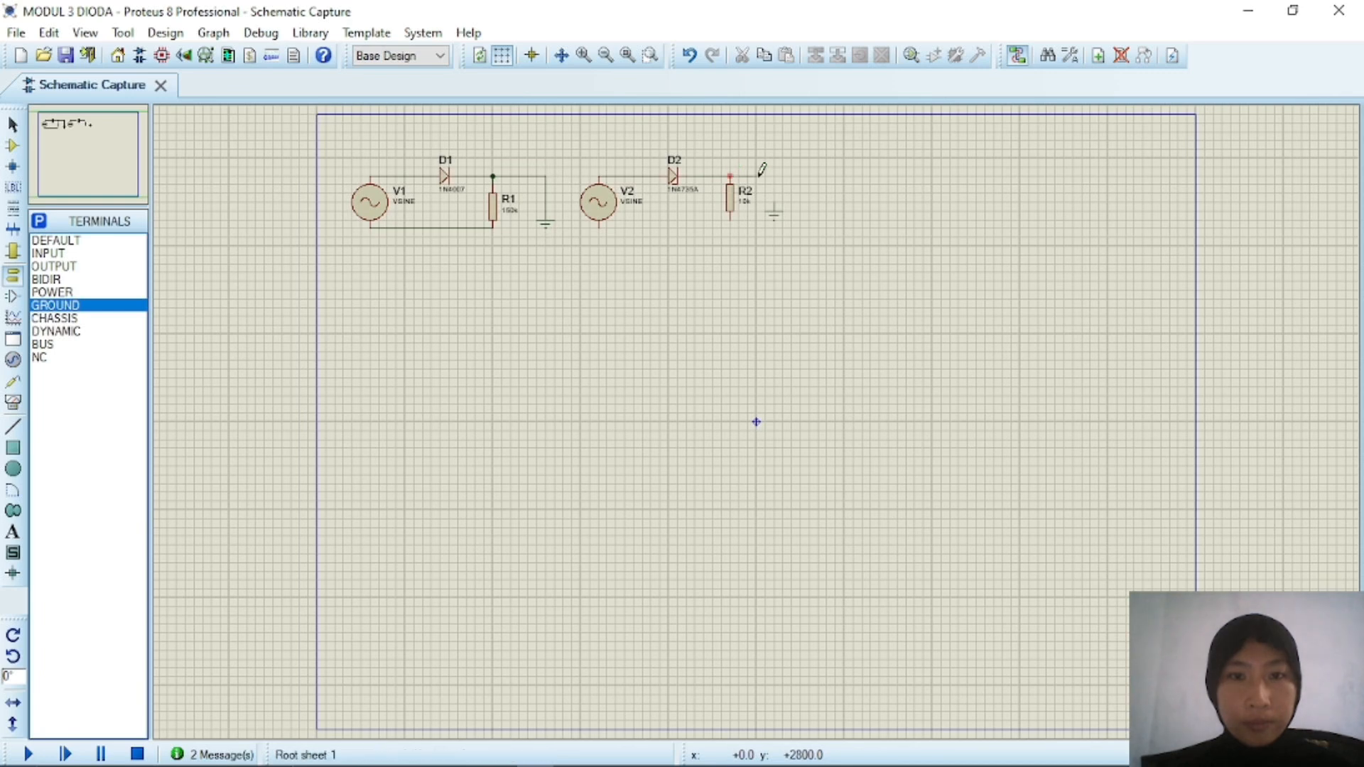
click(775, 198)
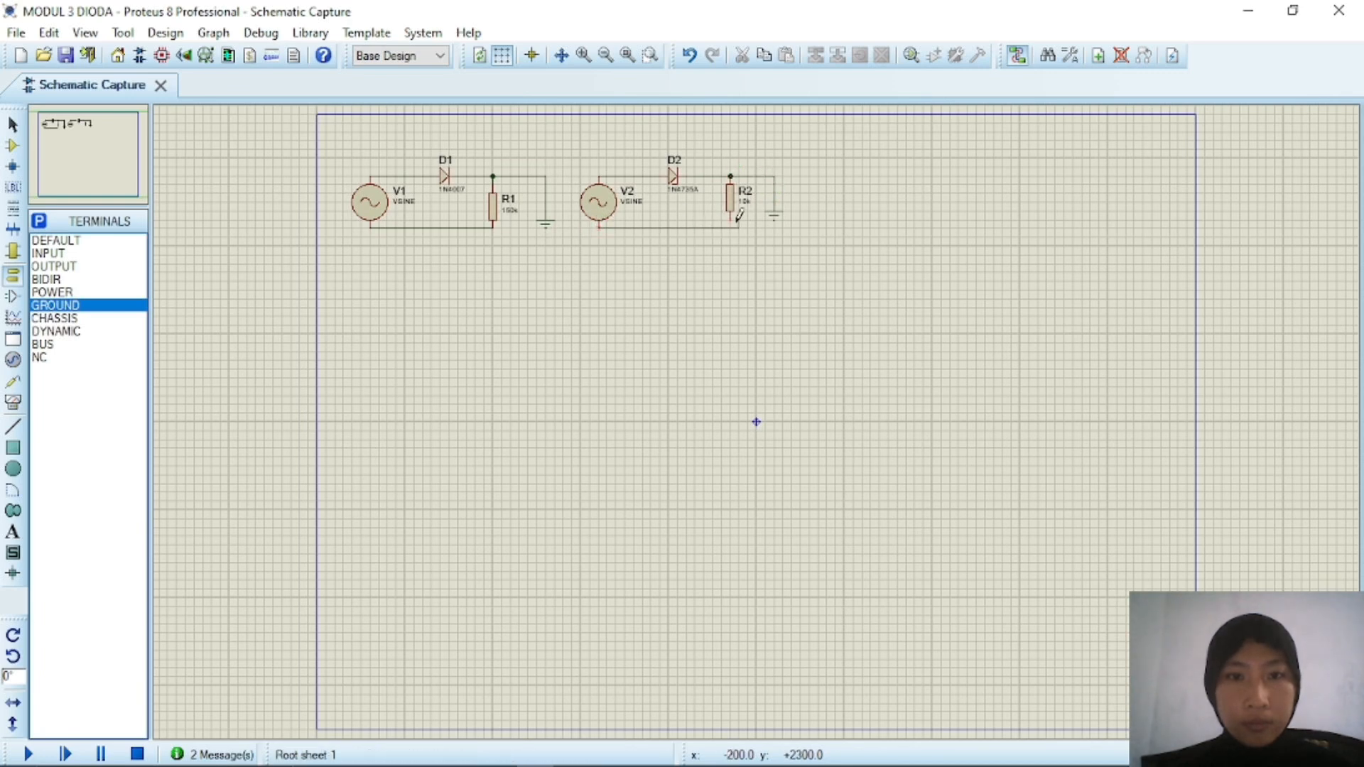
- Set the second sine source's amplitude to 12 and its frequency to 300
double_click(613, 206)
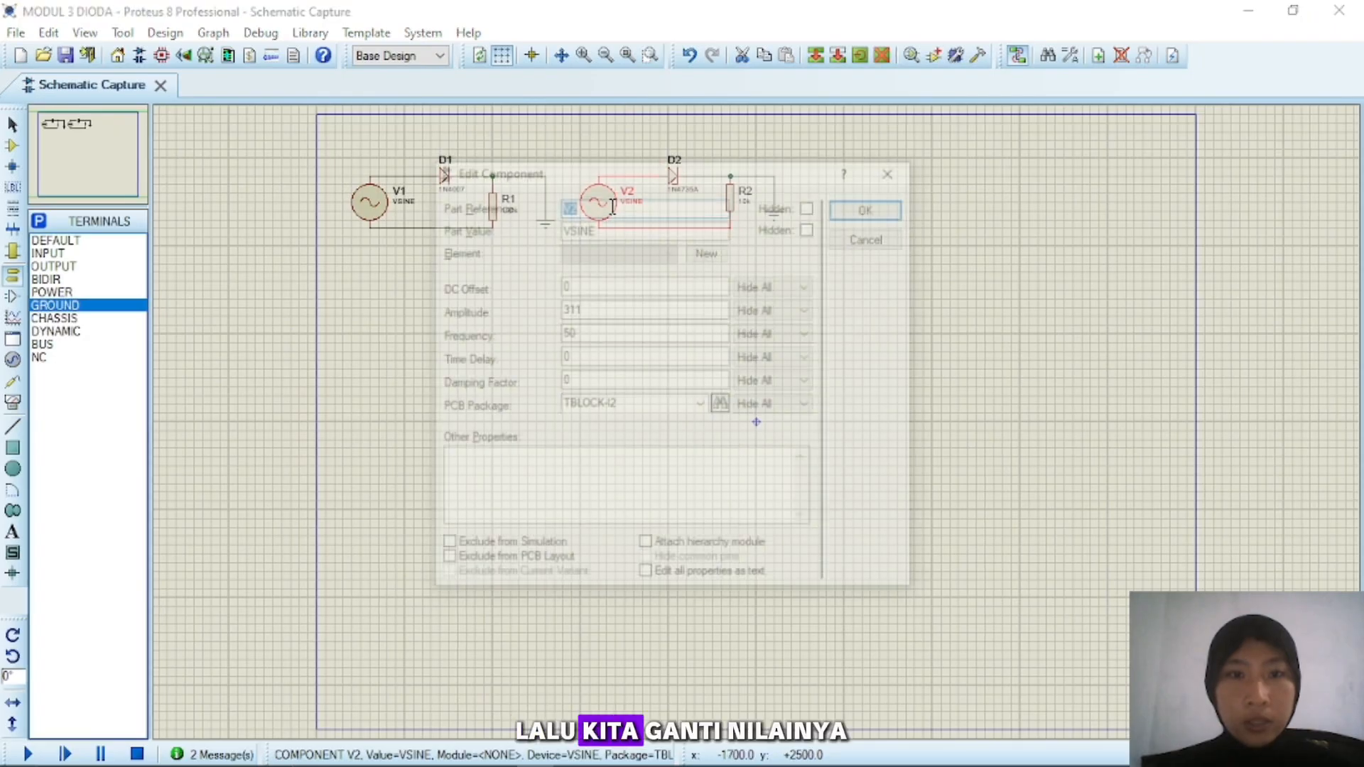
click(614, 310)
key(BackSpace)
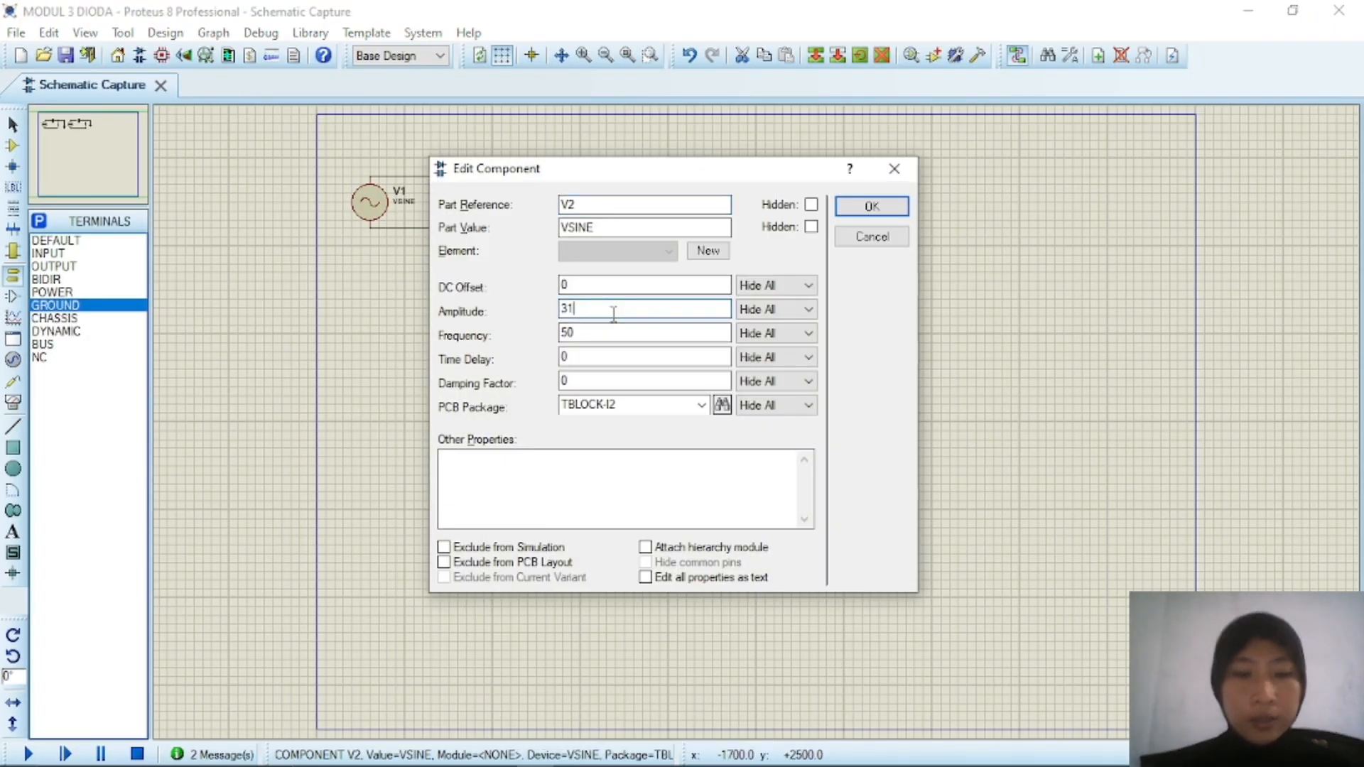
key(BackSpace)
key(BackSpace)
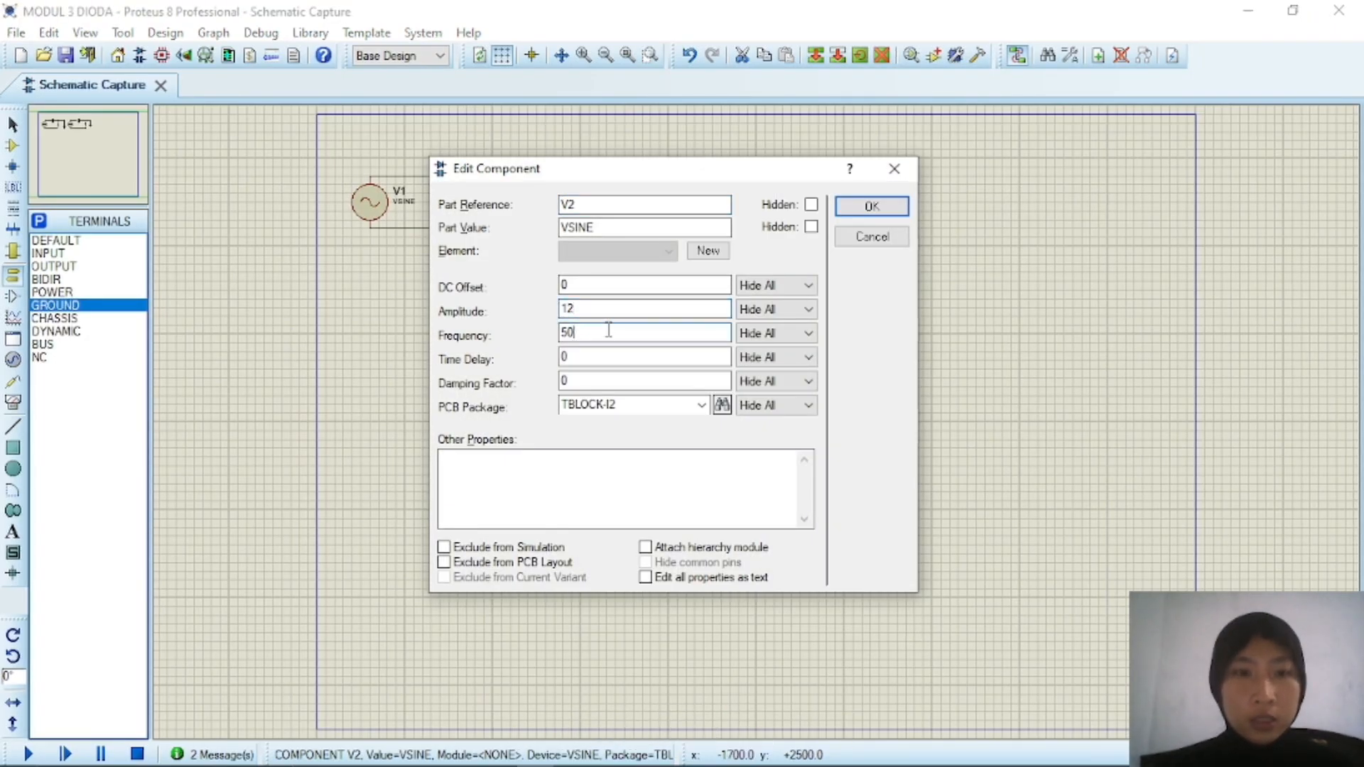
key(BackSpace)
text(300)
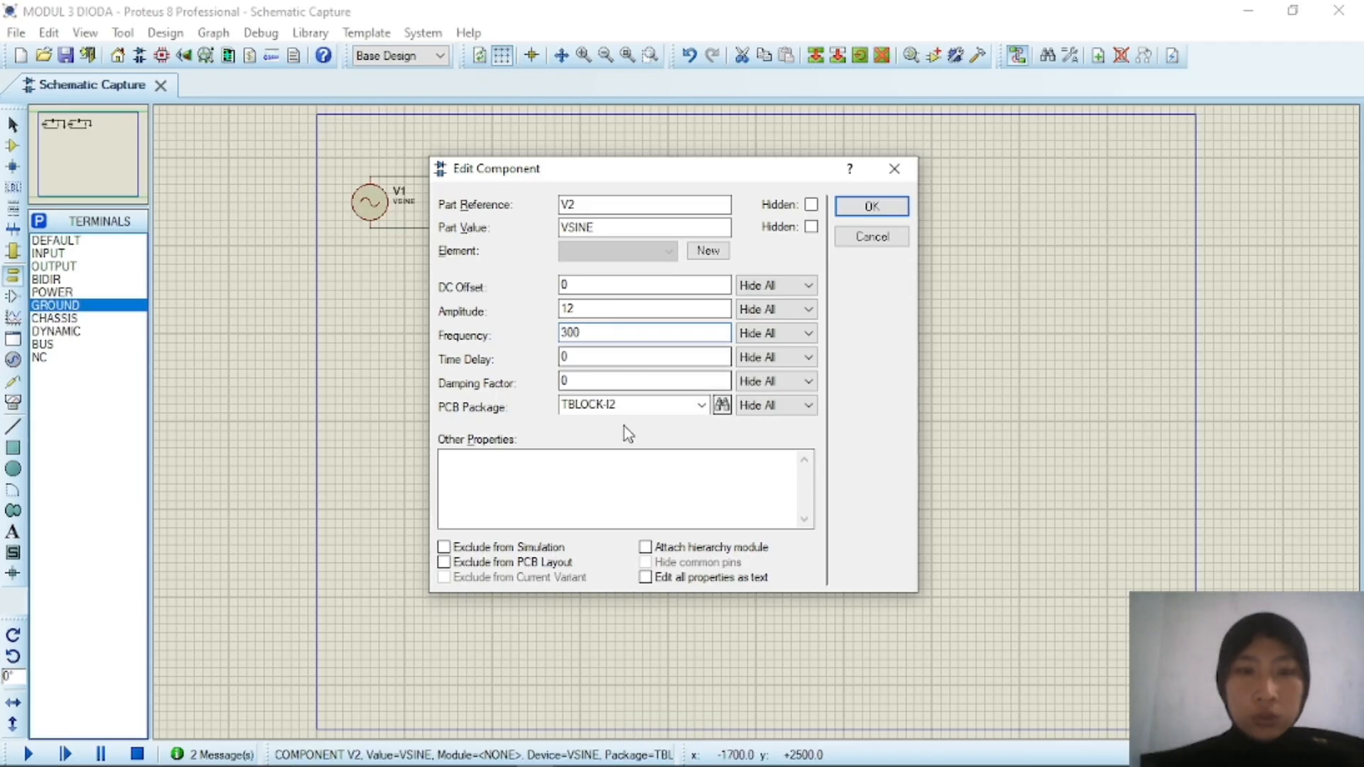
click(879, 211)
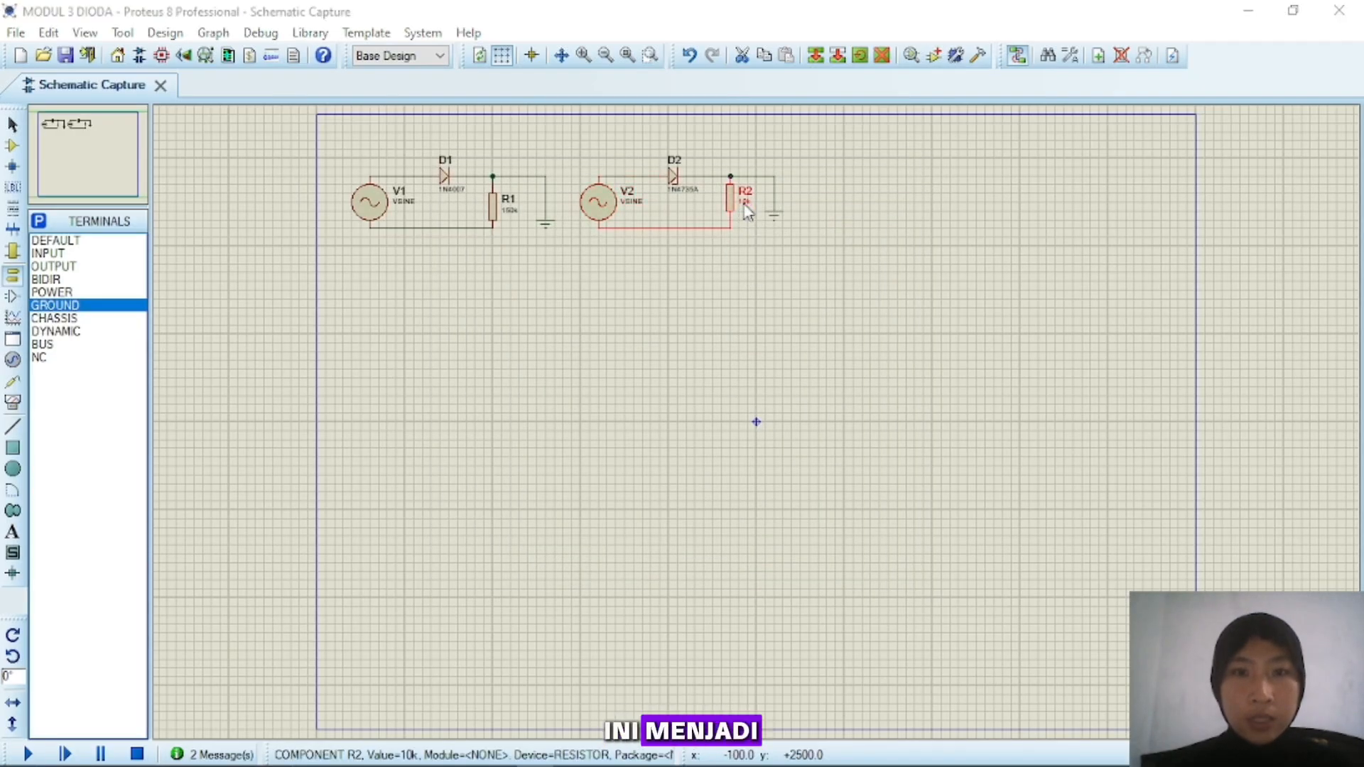
- Set resistor R2's value to 150k
double_click(740, 201)
click(576, 224)
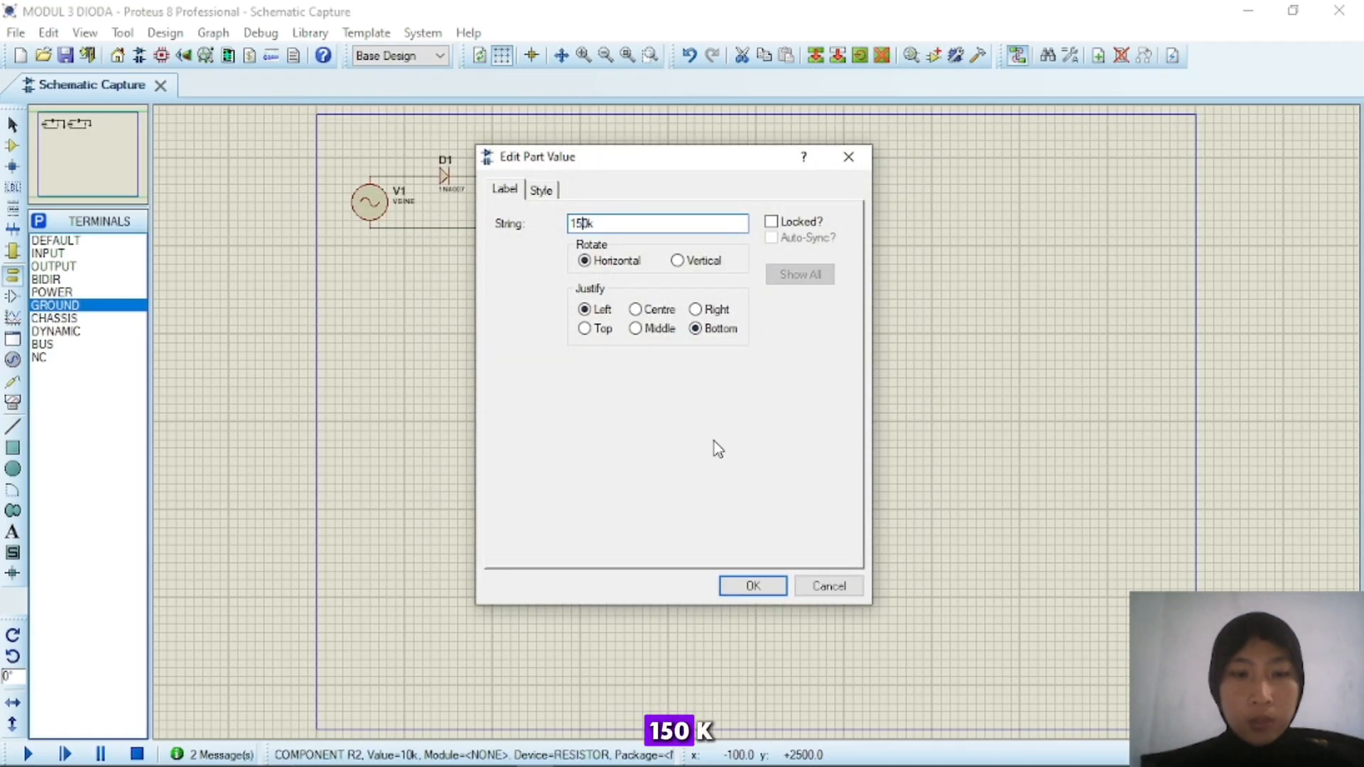
click(768, 587)
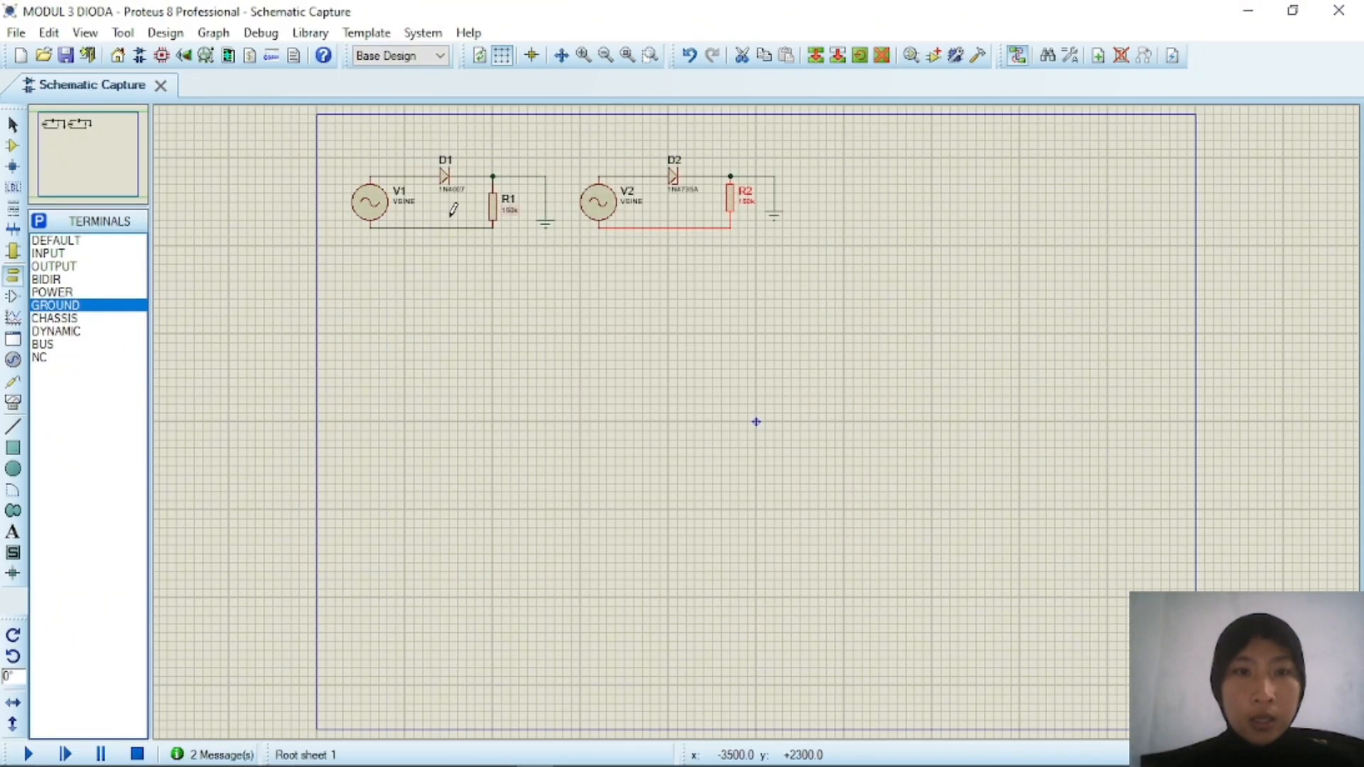
- Place an OSCILLOSCOPE beside the second circuit and wire channel A before the zener diode and channel B to R2's lower end
click(13, 317)
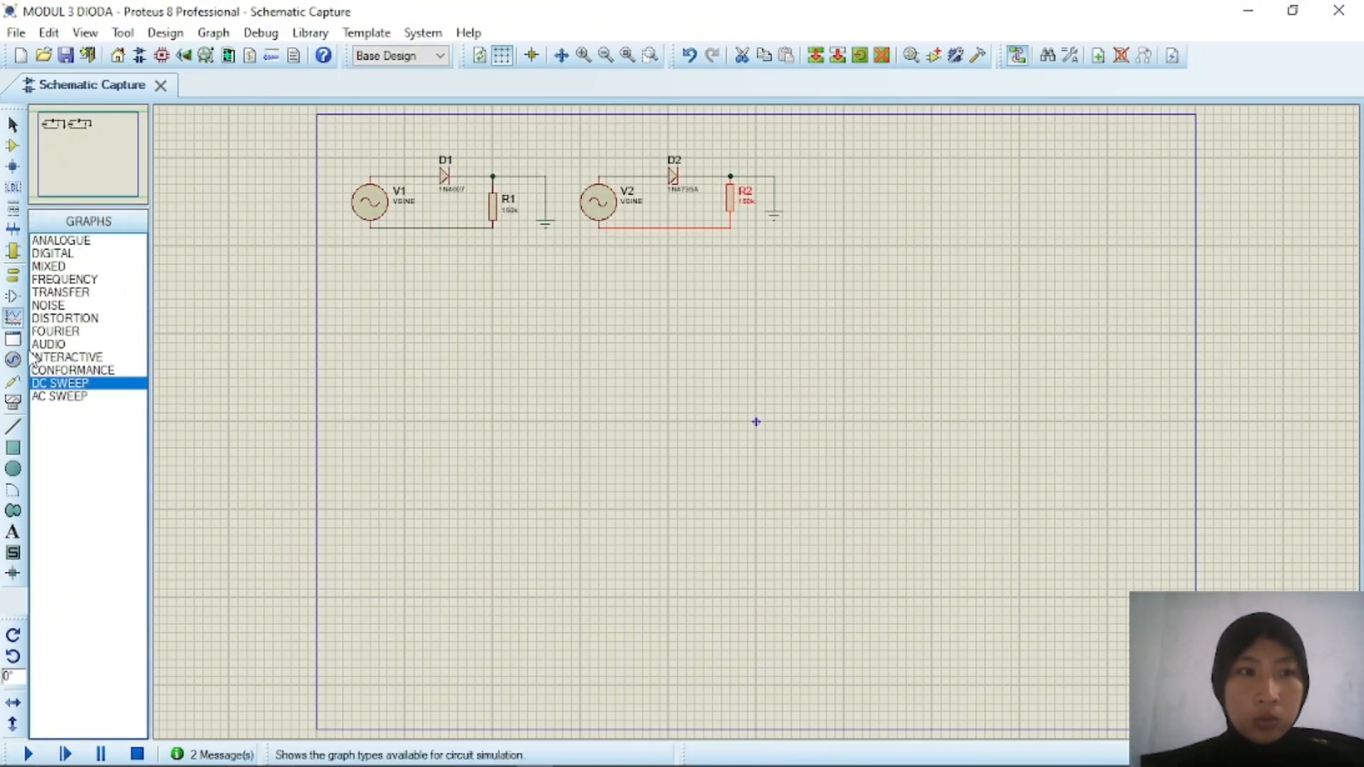
click(13, 403)
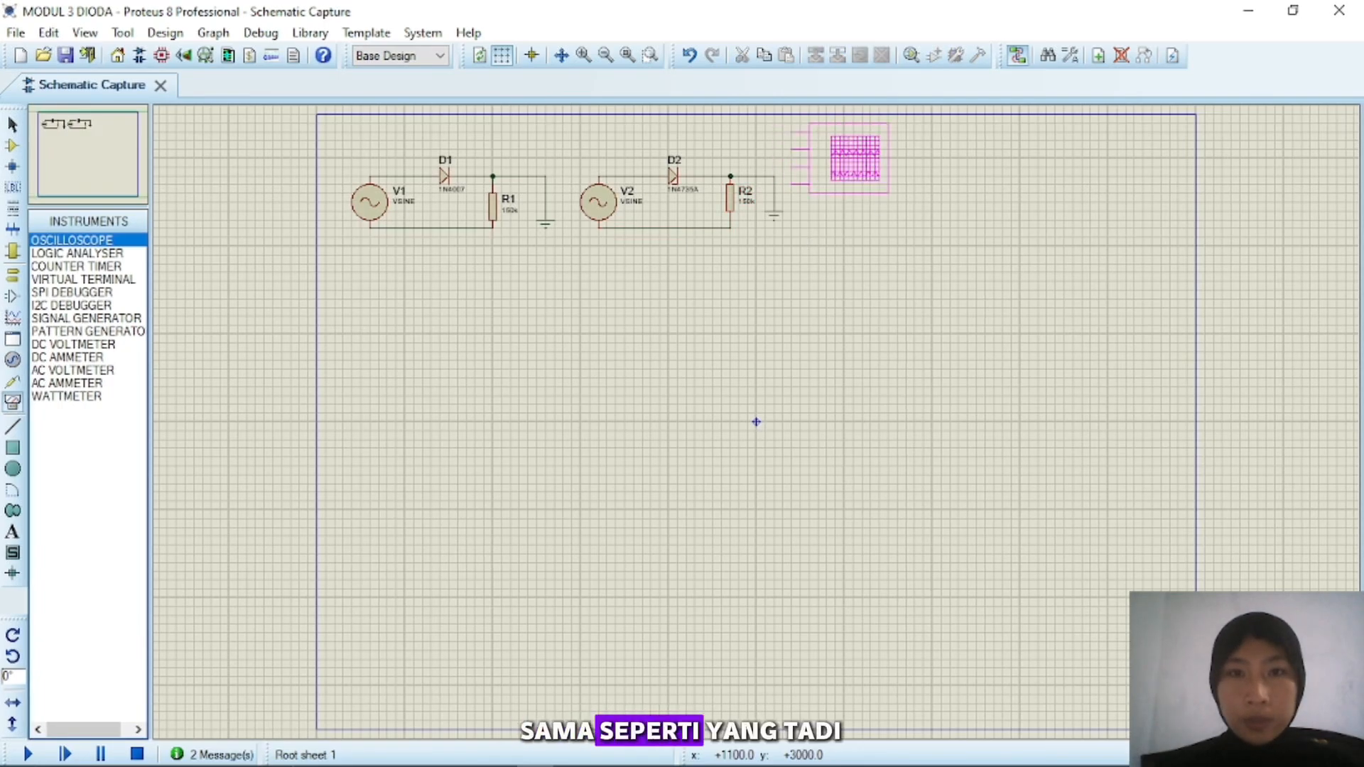
click(858, 158)
click(803, 133)
click(599, 176)
click(803, 149)
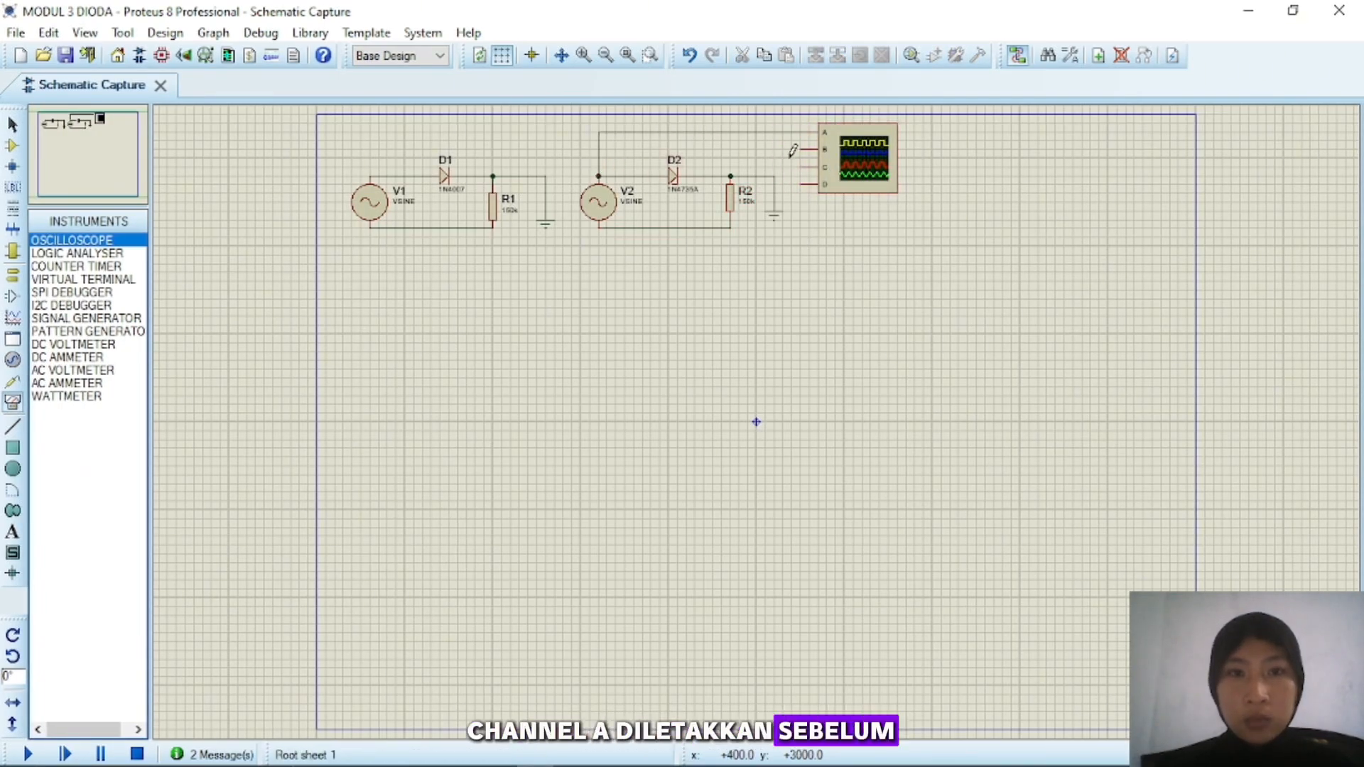
click(731, 227)
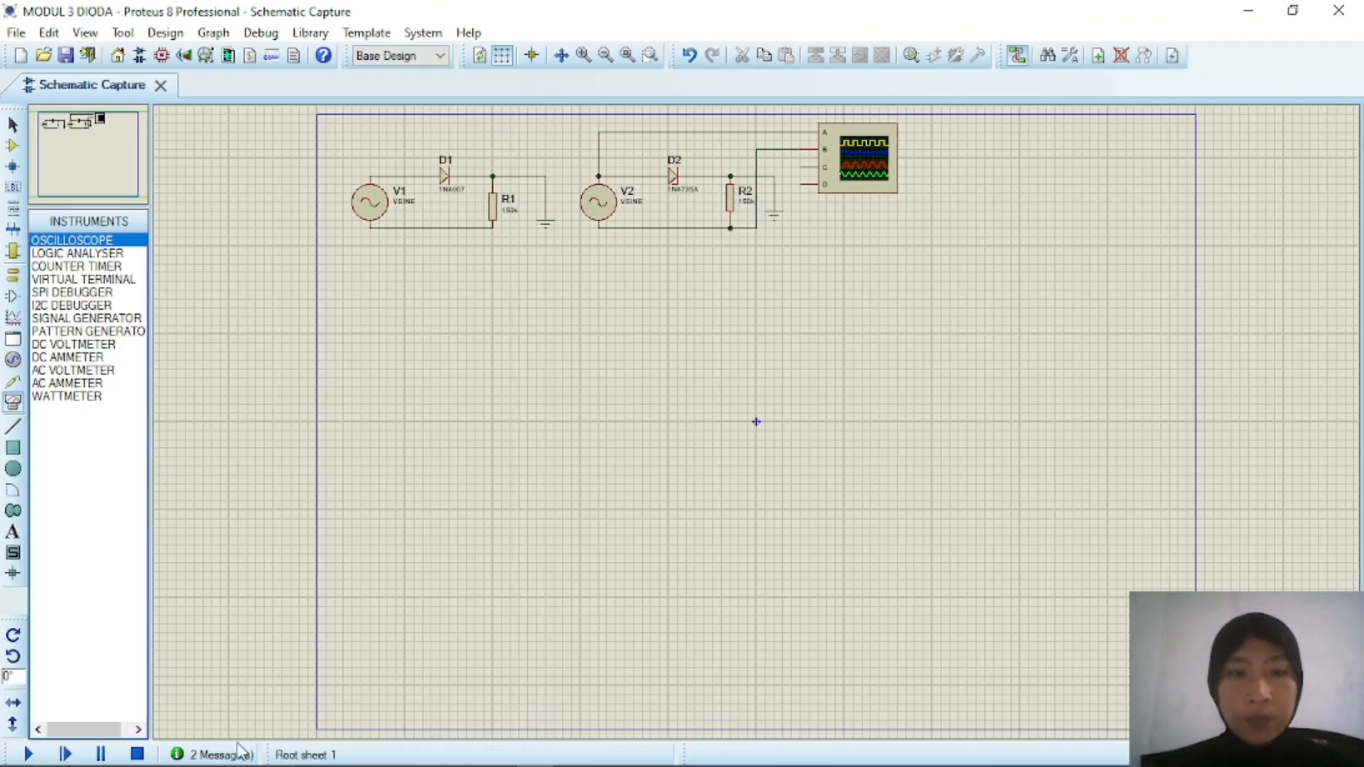
- Run the simulation and show inverted channel B against channel A as horizontal source, with channels C and D off
click(28, 754)
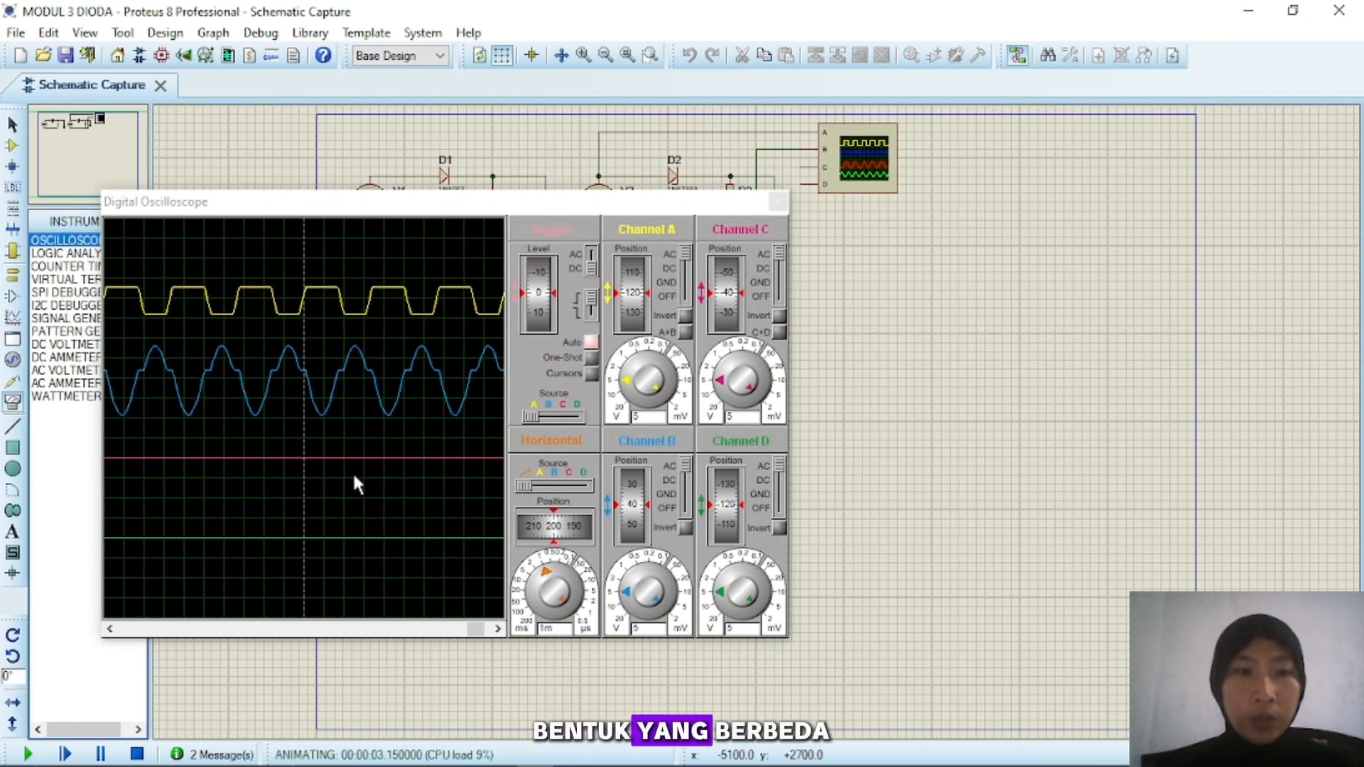
click(685, 527)
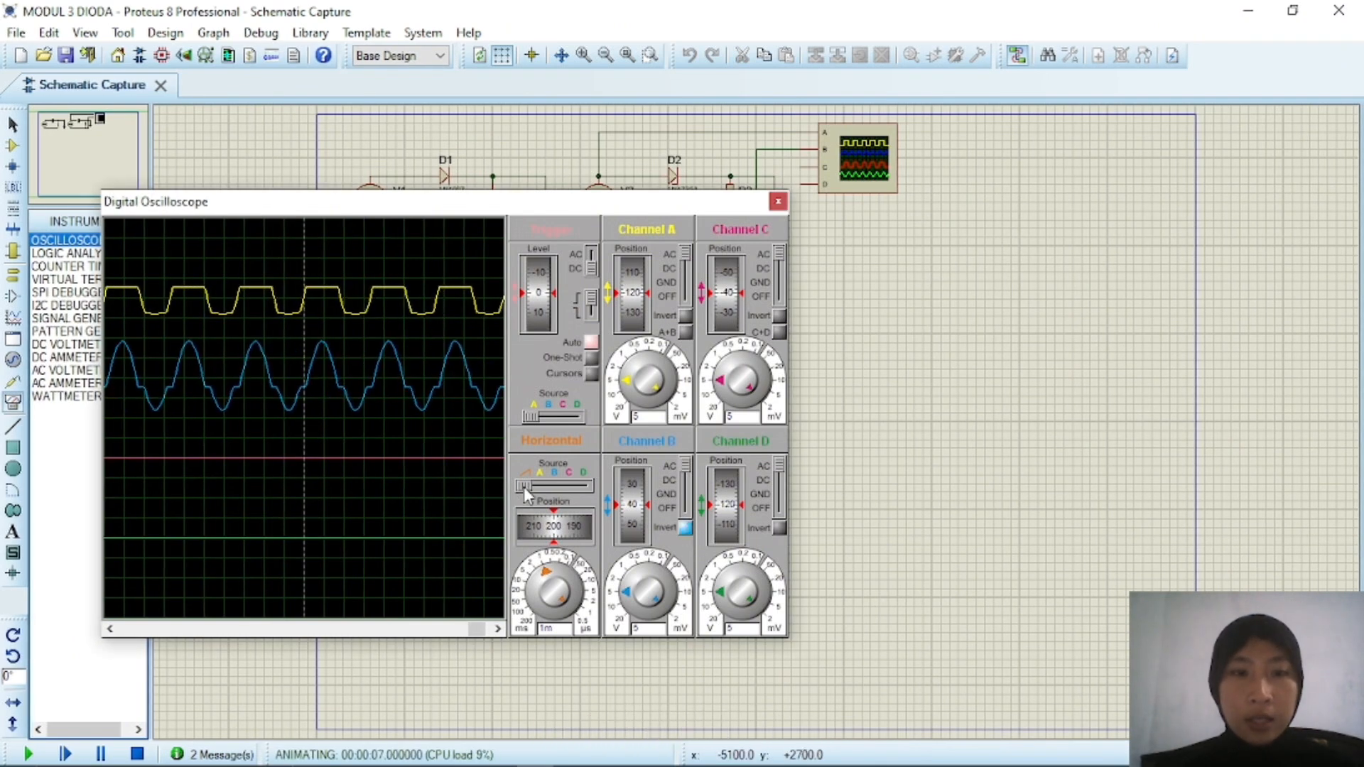
drag(523, 488, 537, 487)
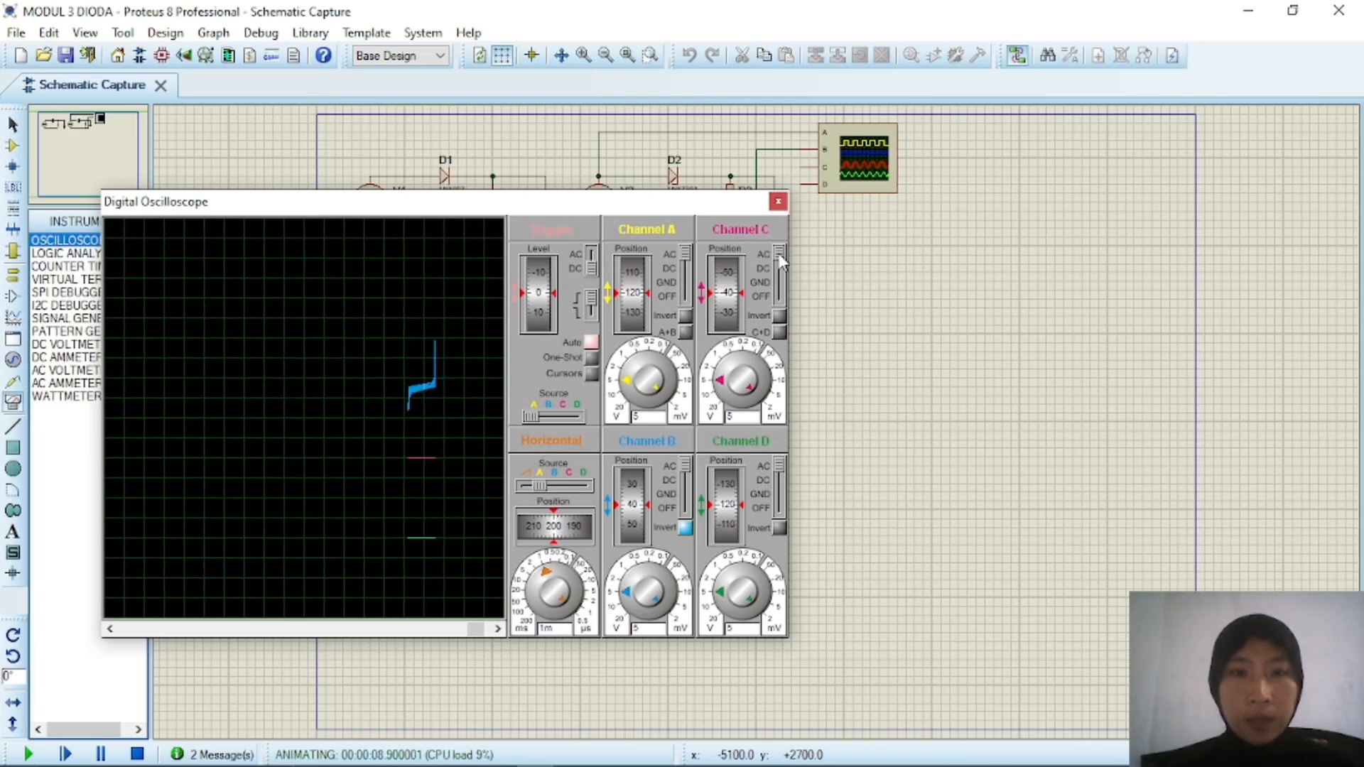
drag(782, 270, 782, 314)
drag(782, 468, 783, 529)
- Set channel B to 1 V per division and centre the zener curve using the channel A and B positions
drag(637, 583, 639, 577)
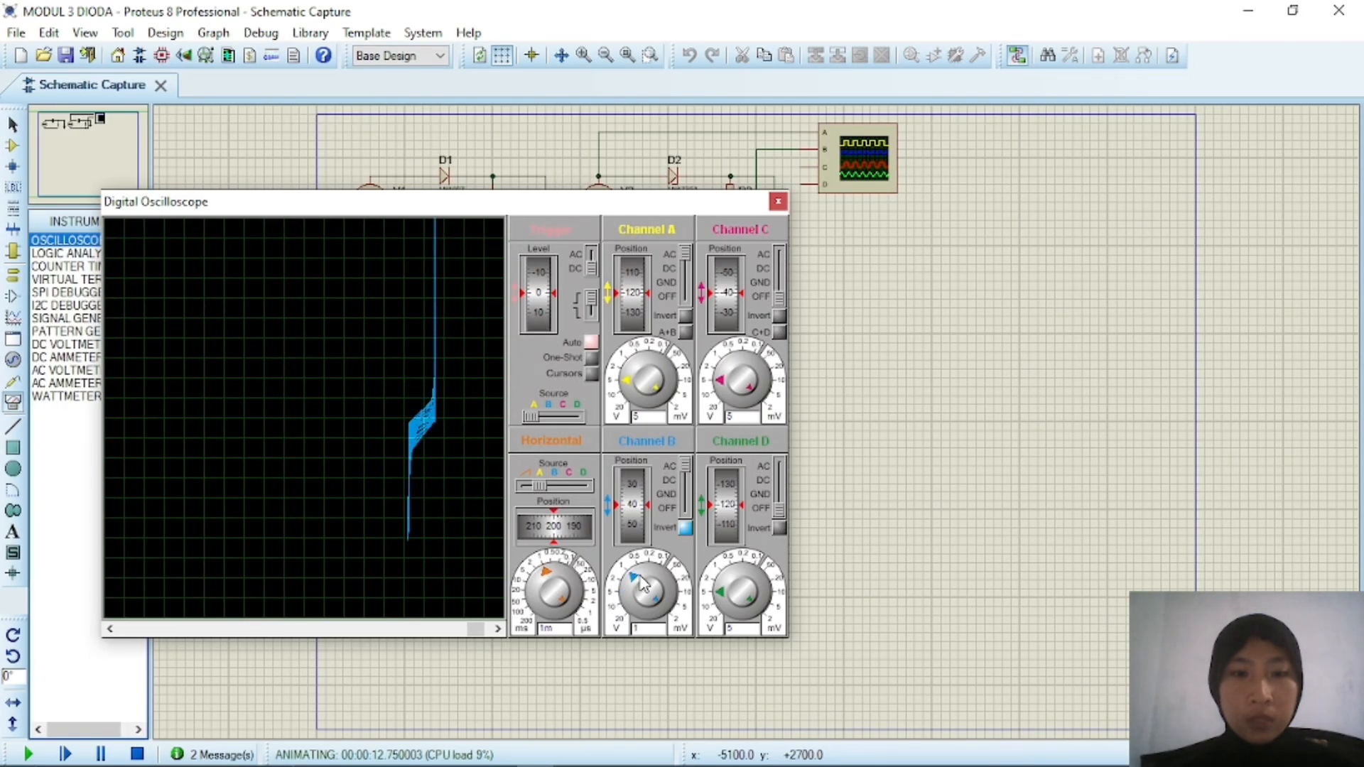
drag(625, 305, 640, 368)
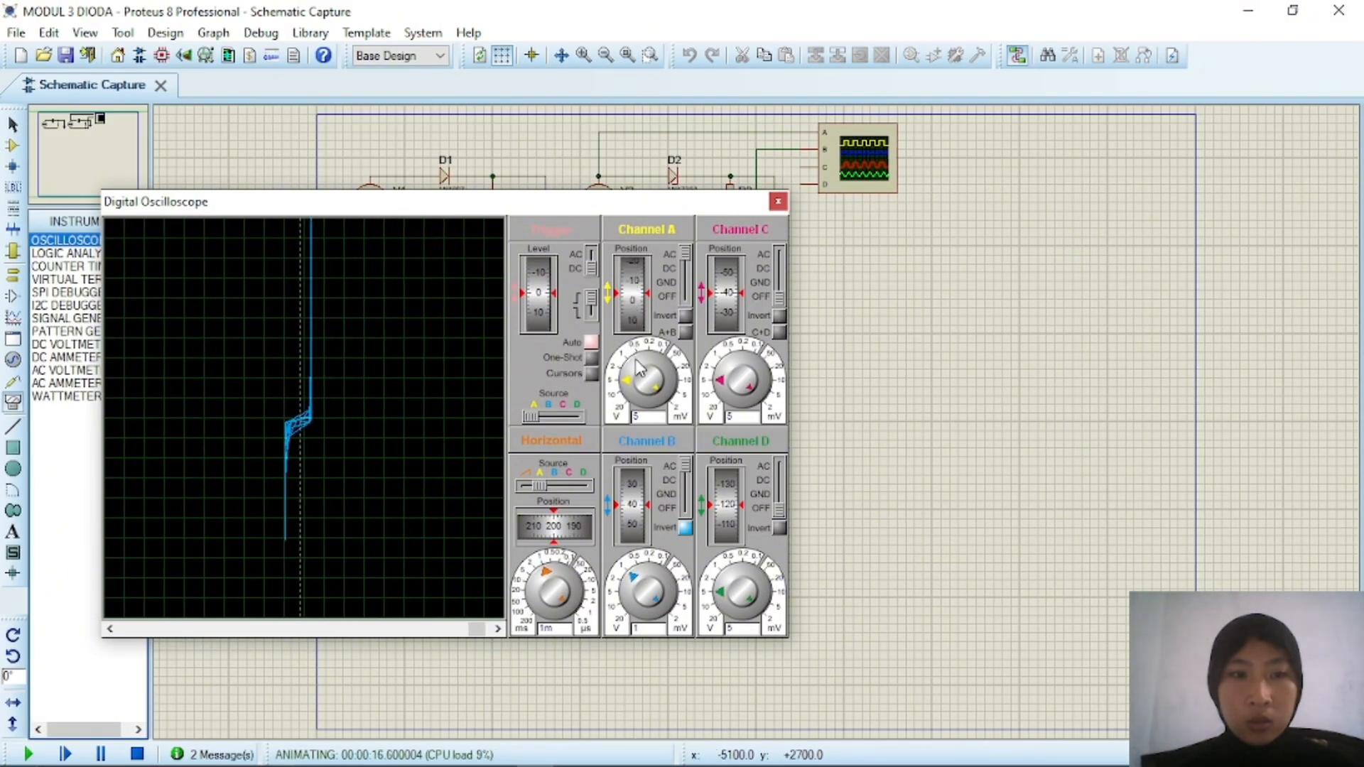
drag(637, 482, 635, 546)
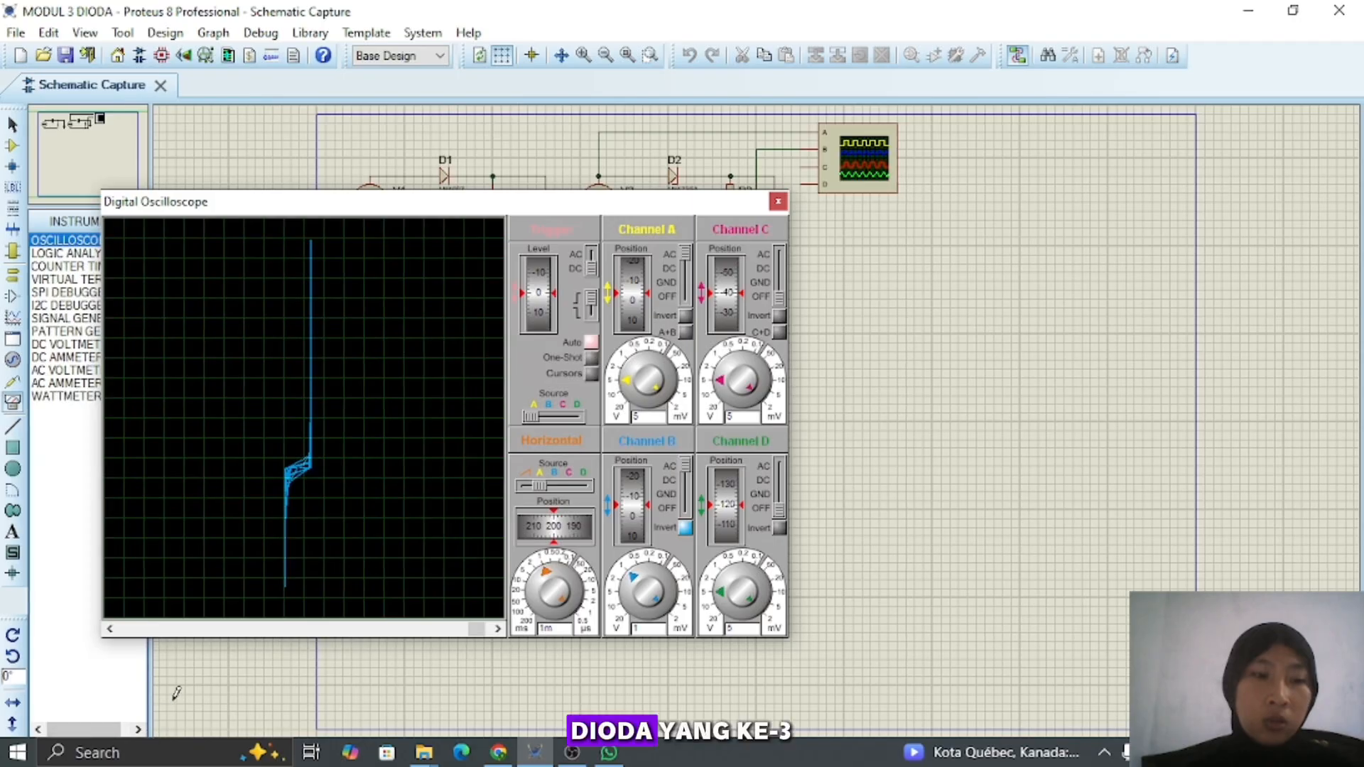
- Stop the simulation and delete the oscilloscope from the zener circuit
click(137, 755)
right_click(857, 169)
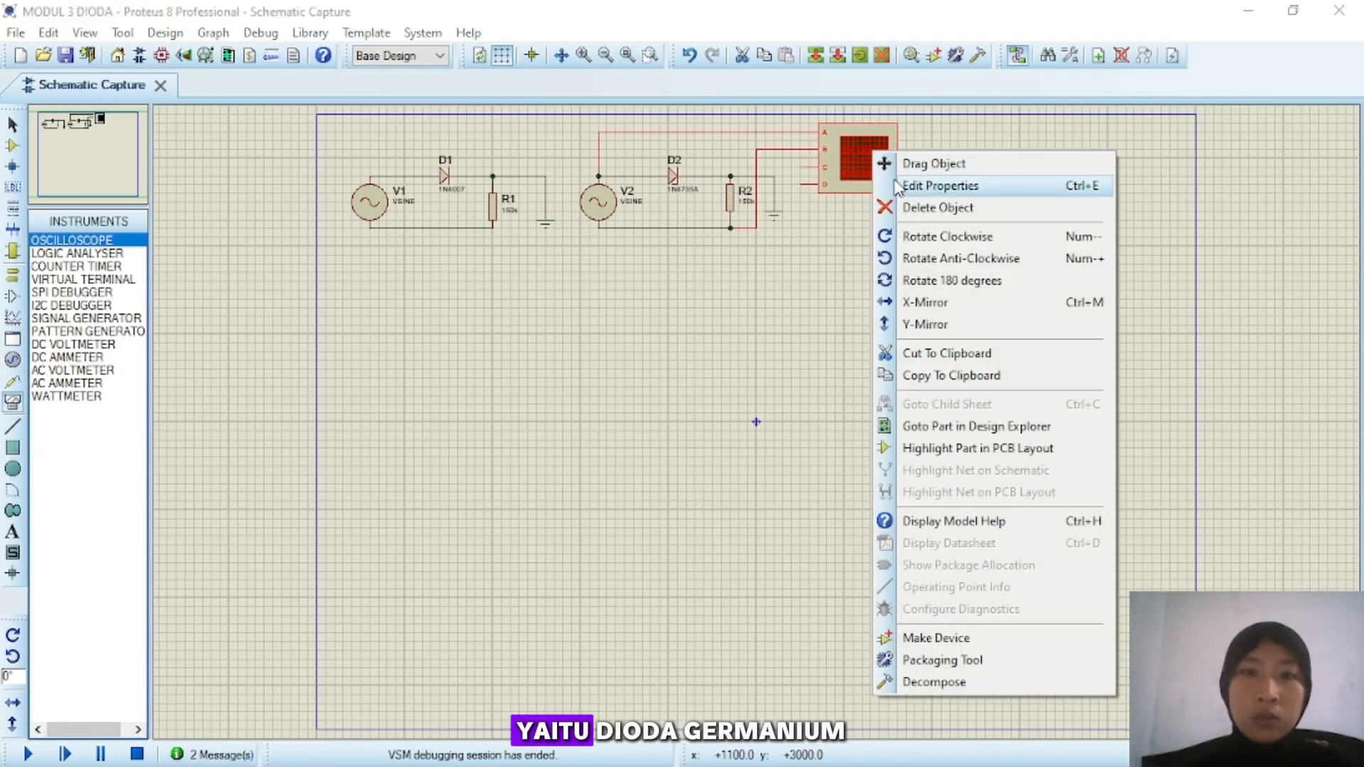
click(899, 207)
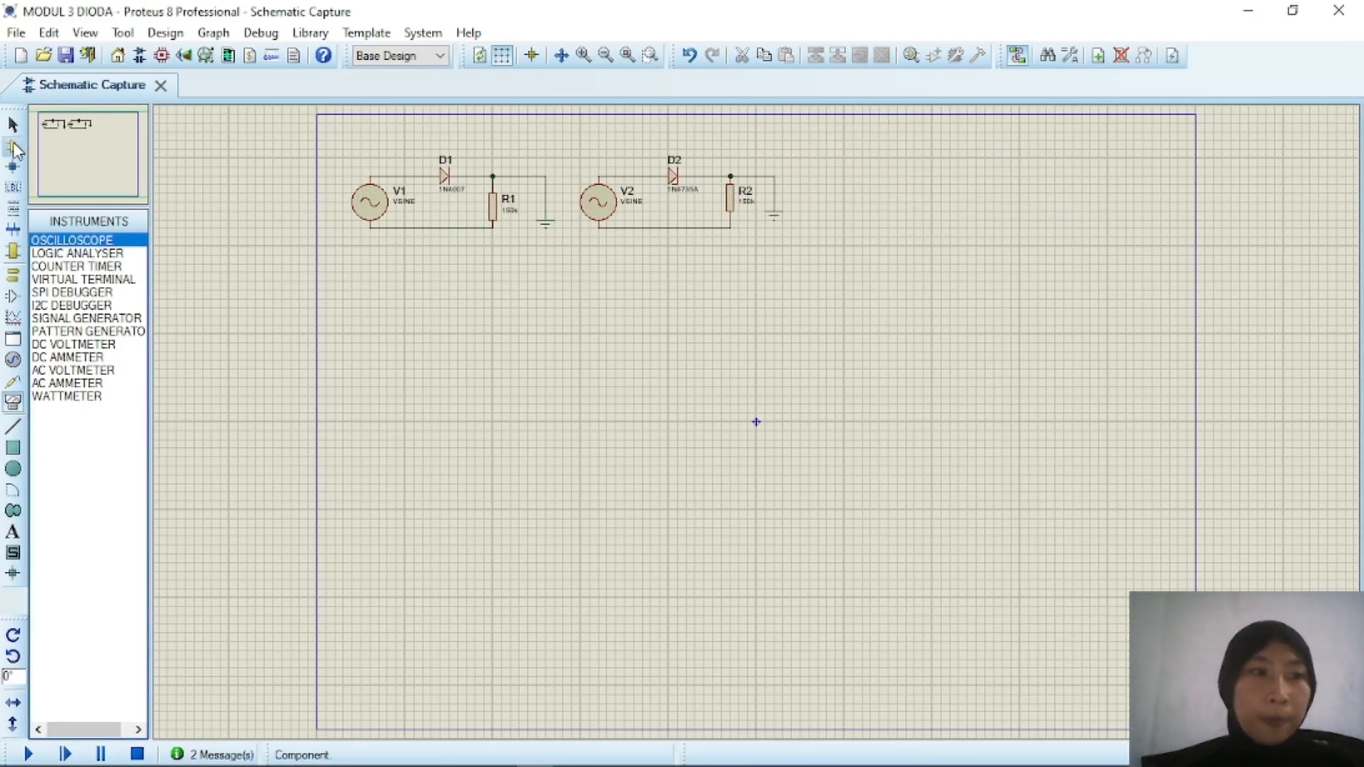
- Place a VSINE source to the right of the second circuit and an OA91 germanium diode beside it
click(14, 147)
click(53, 293)
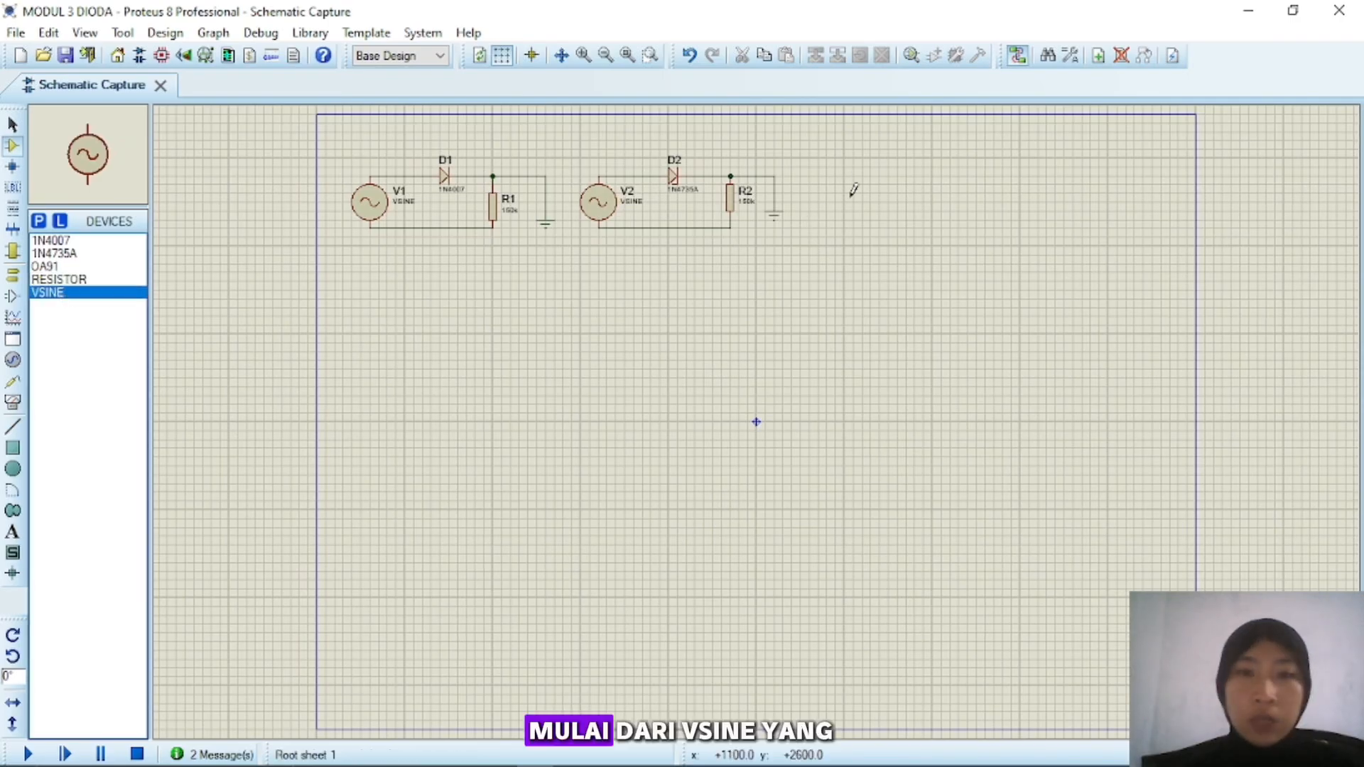
click(852, 195)
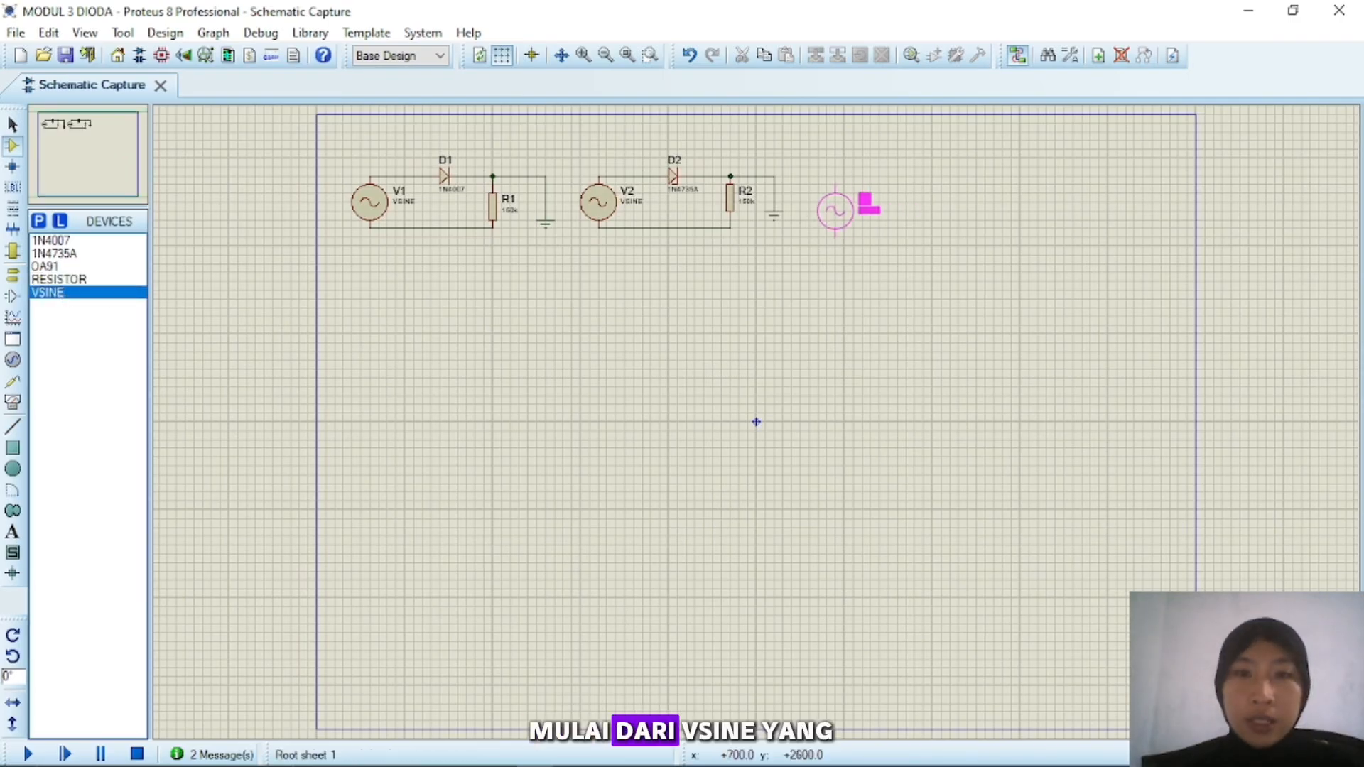
click(60, 268)
click(926, 160)
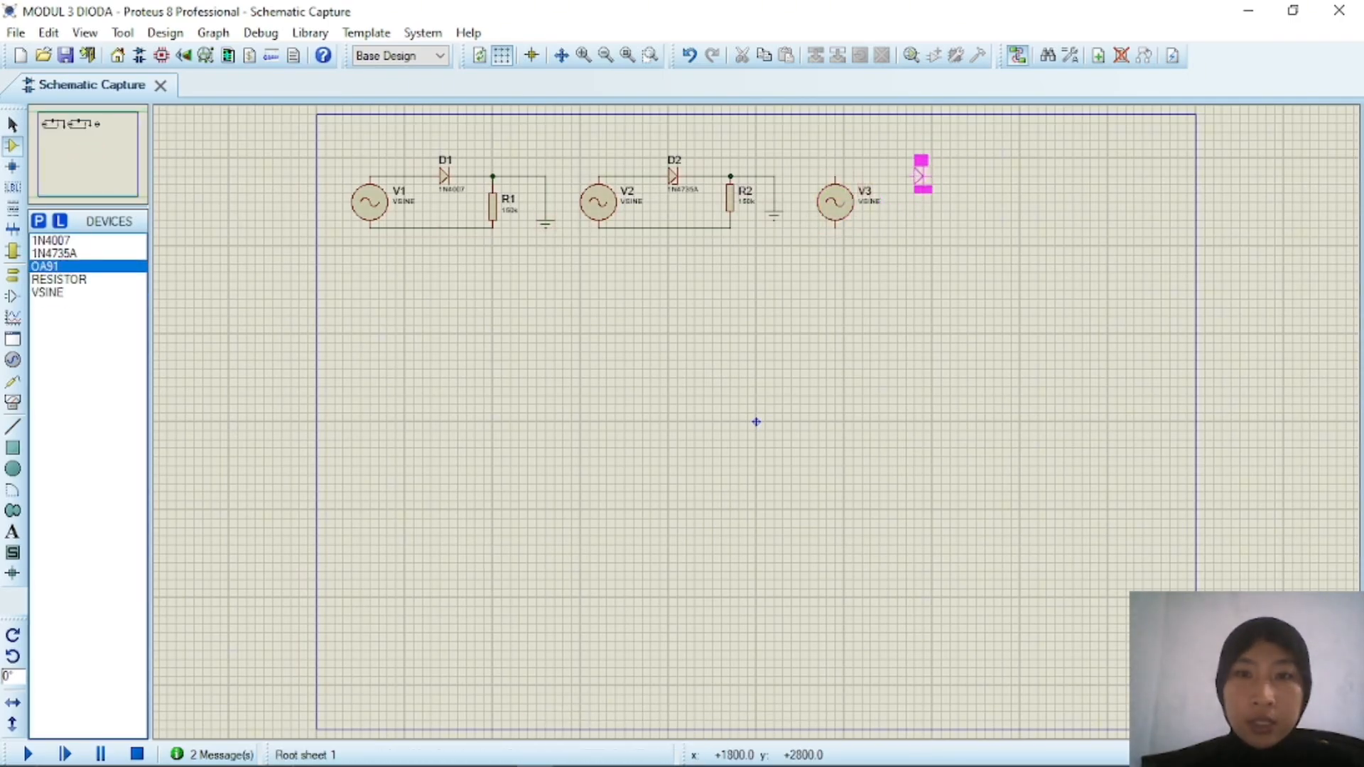
- Place a RESISTOR rotated -90 degrees to the right of the OA91 diode and a GROUND terminal beside it
click(61, 279)
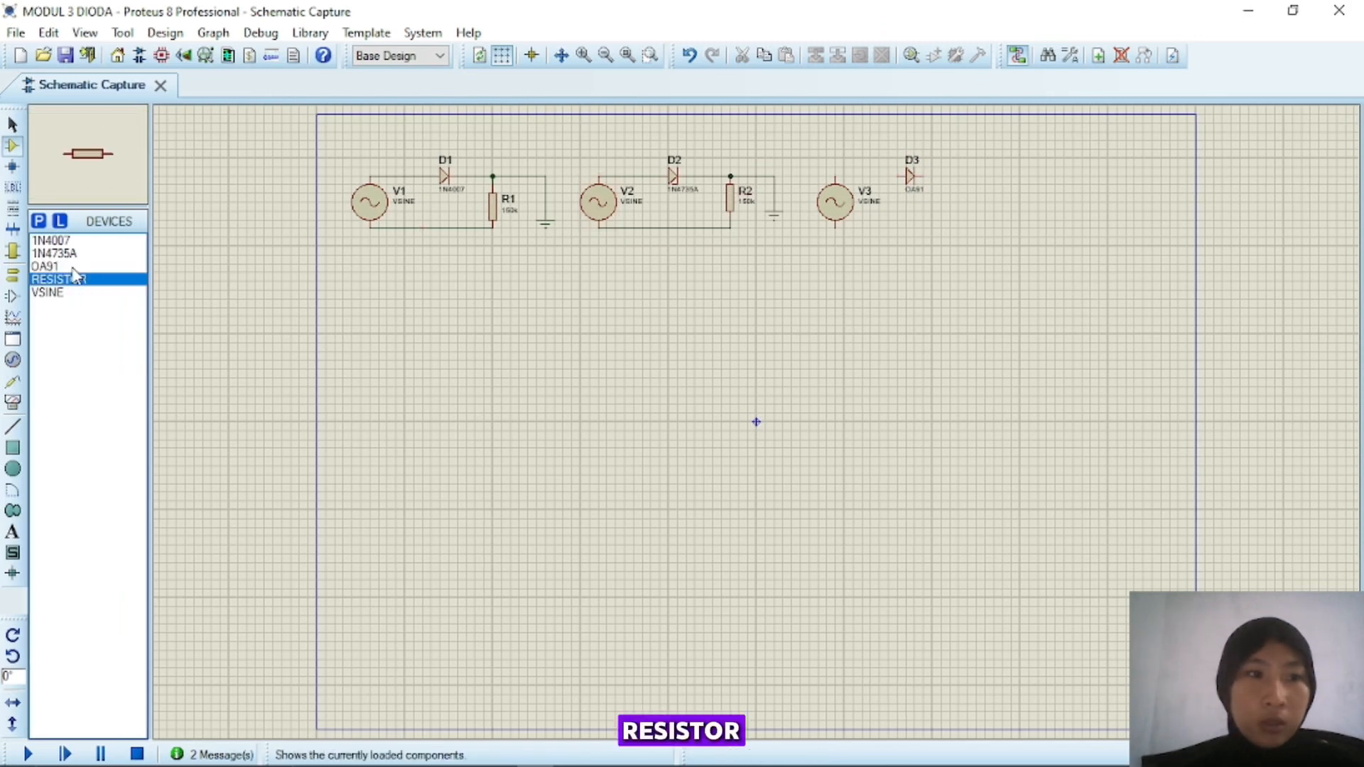
click(10, 642)
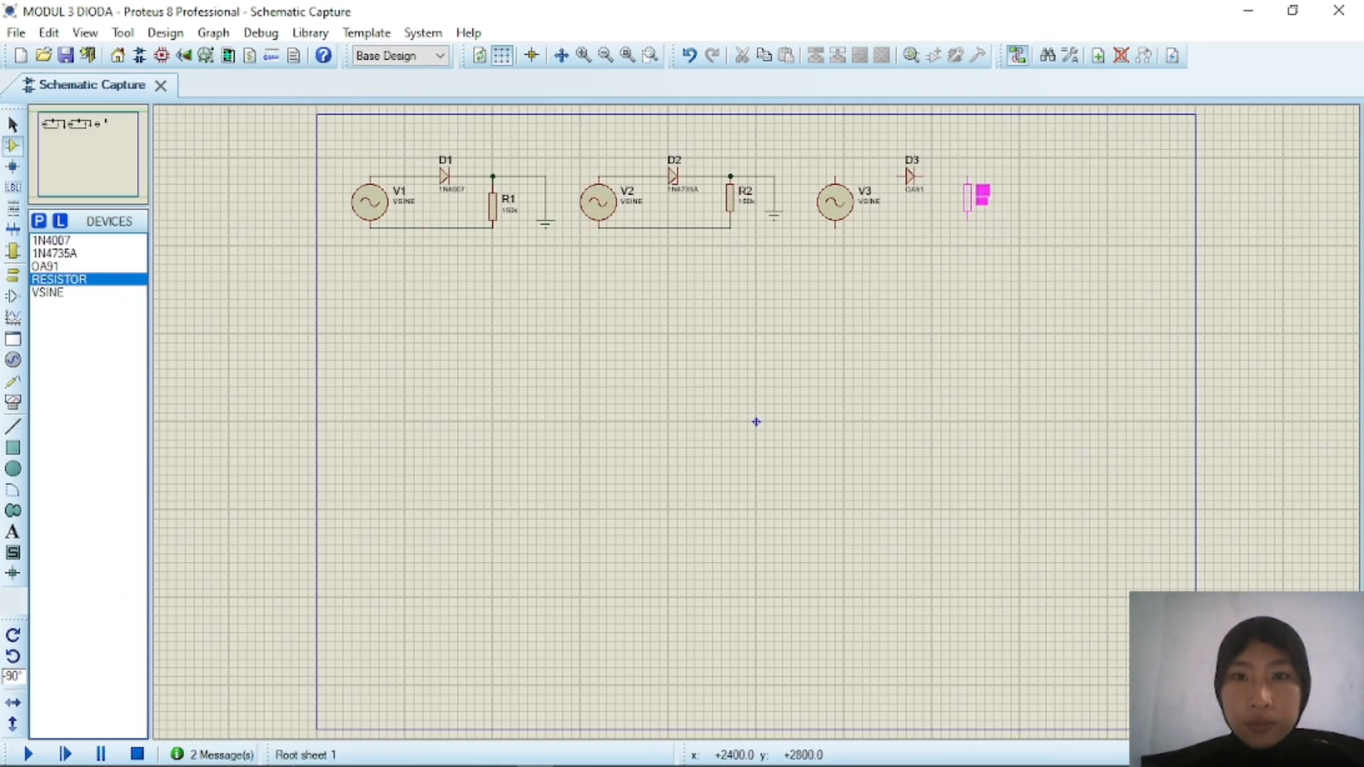
click(974, 205)
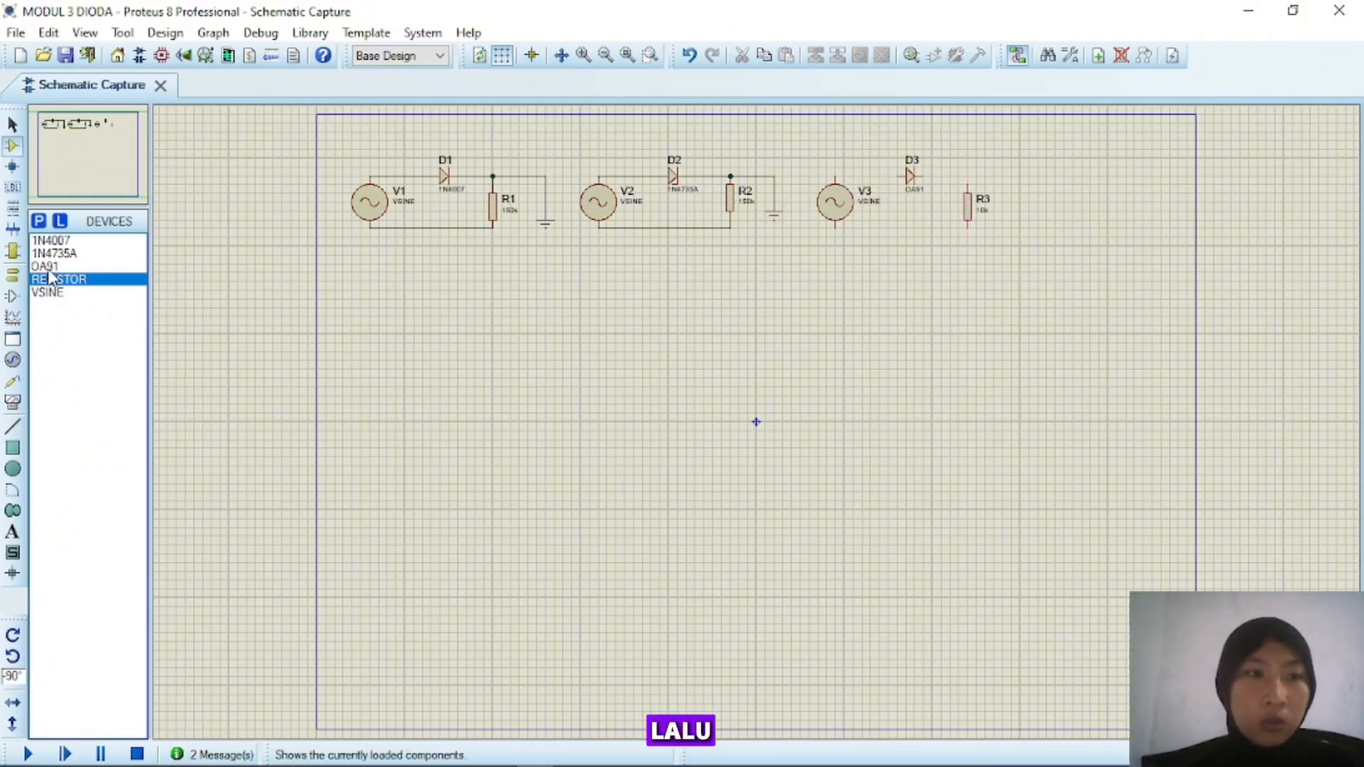
click(13, 275)
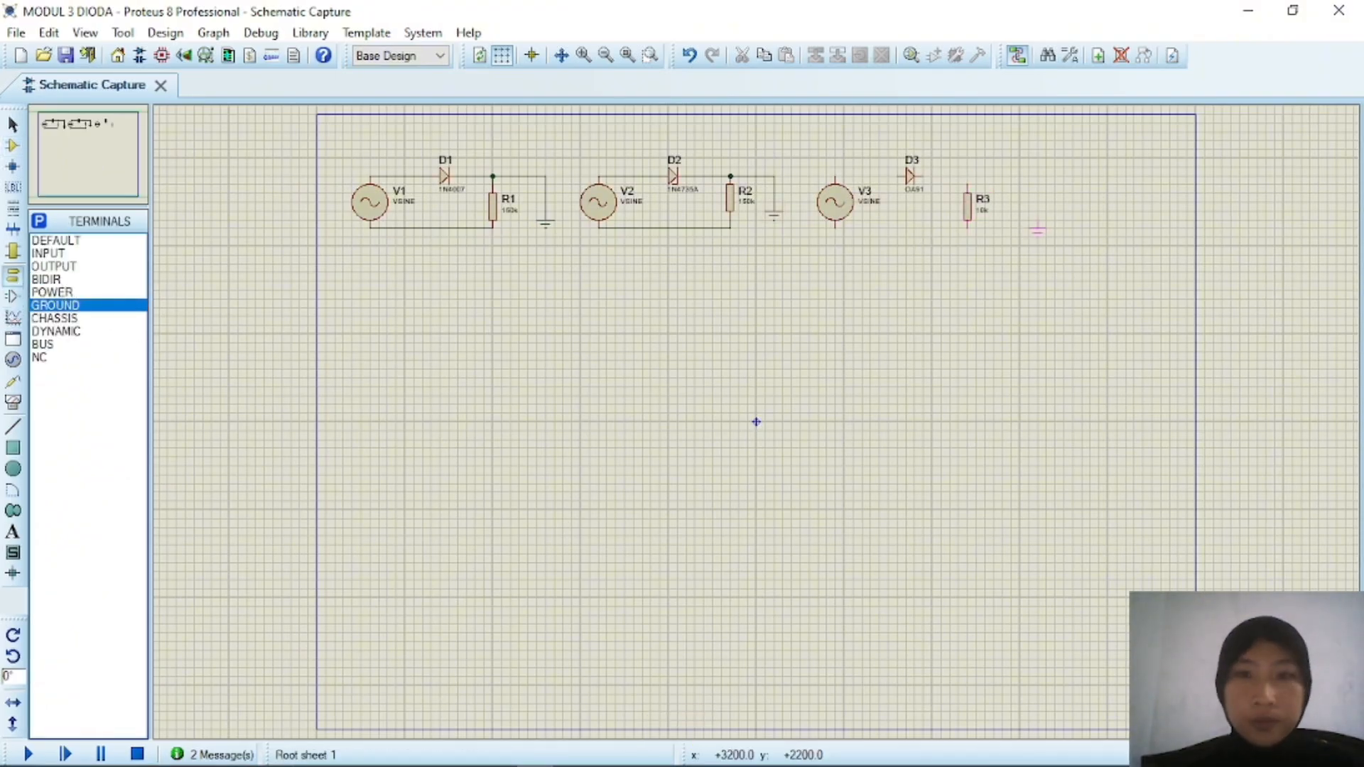
click(1020, 213)
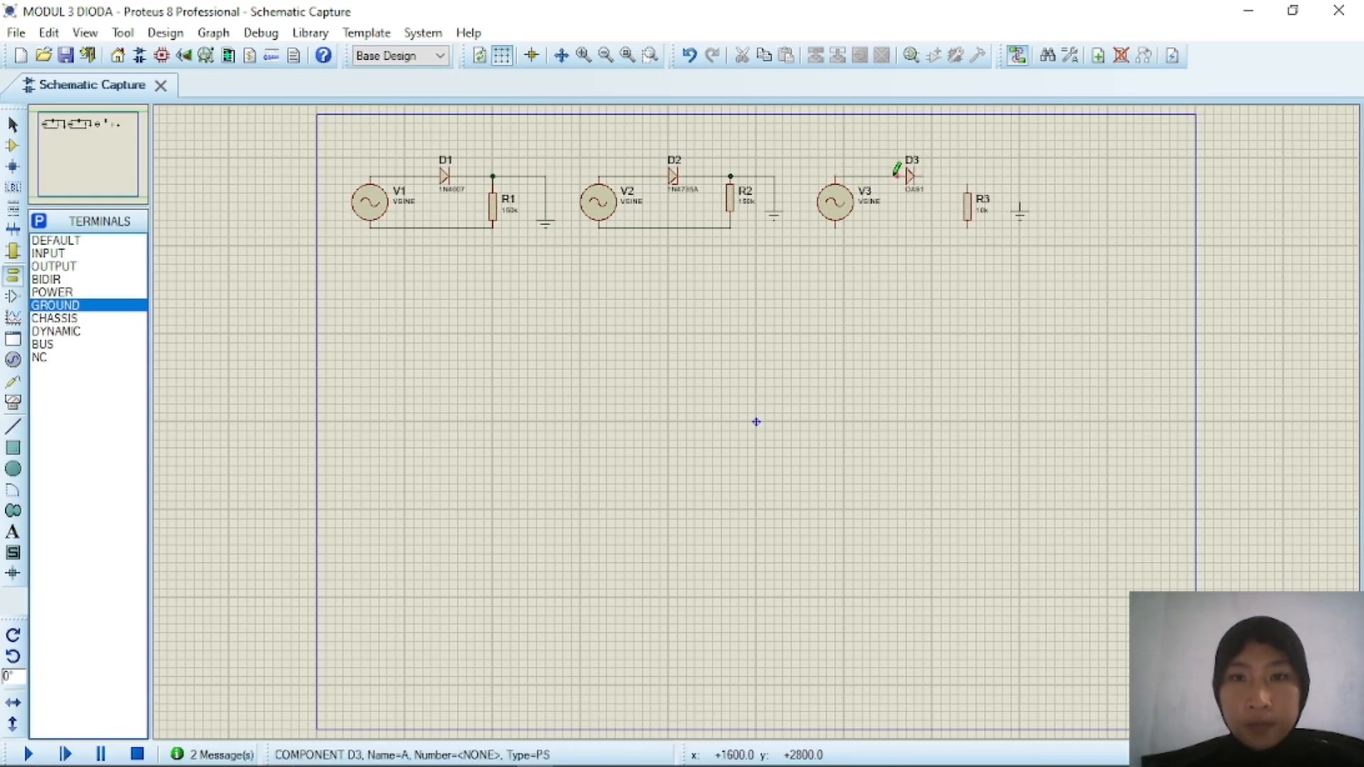
- Wire the third source, OA91 diode, resistor and ground into a circuit like the previous two
click(926, 175)
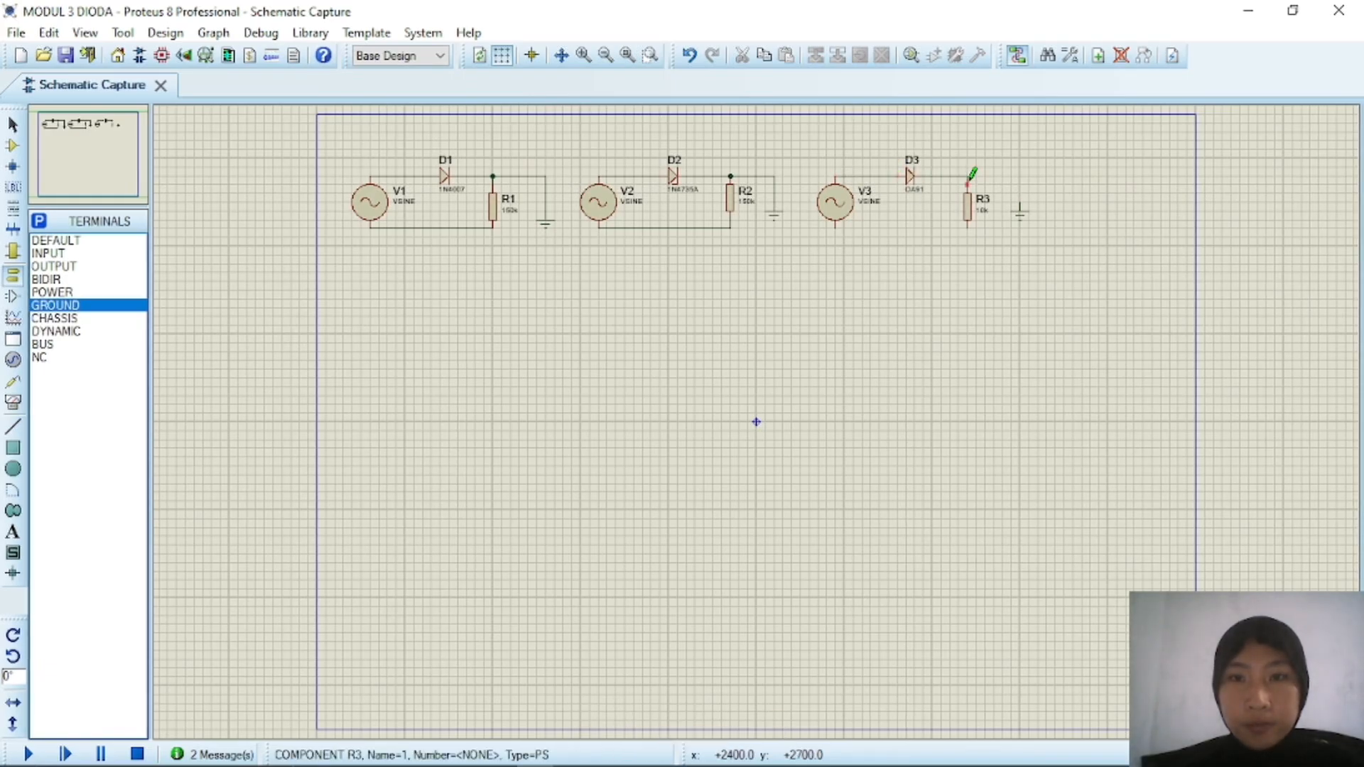
click(968, 183)
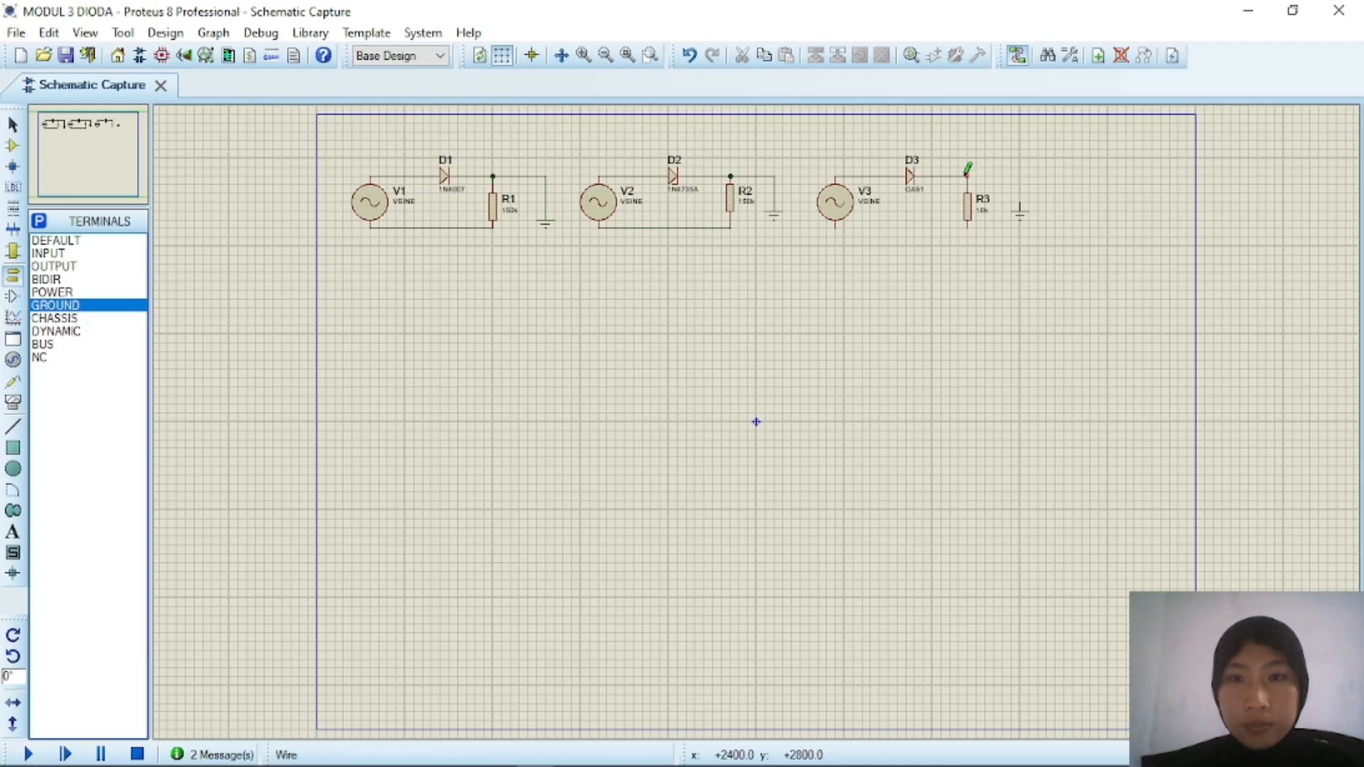
click(1020, 199)
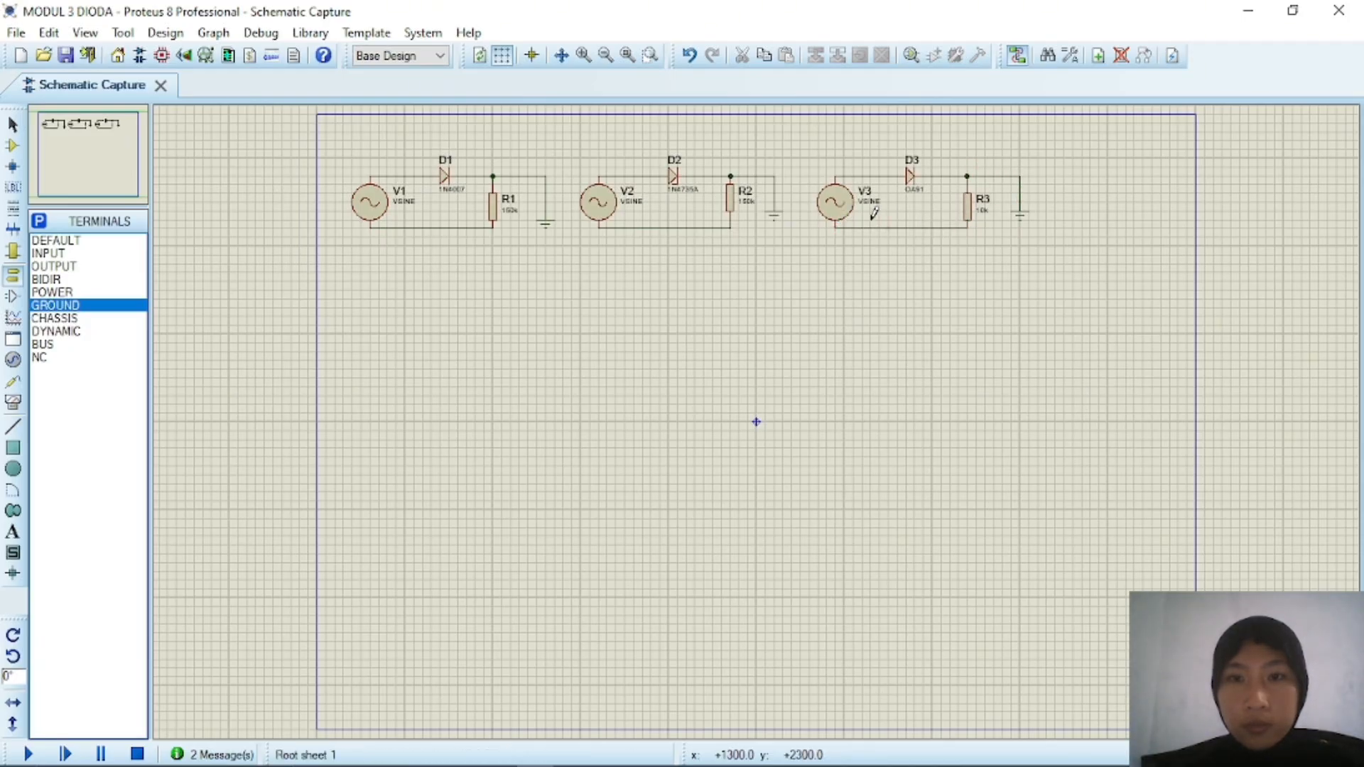
- Set sine source V3's amplitude to 12 and its frequency to 300
double_click(845, 203)
click(631, 313)
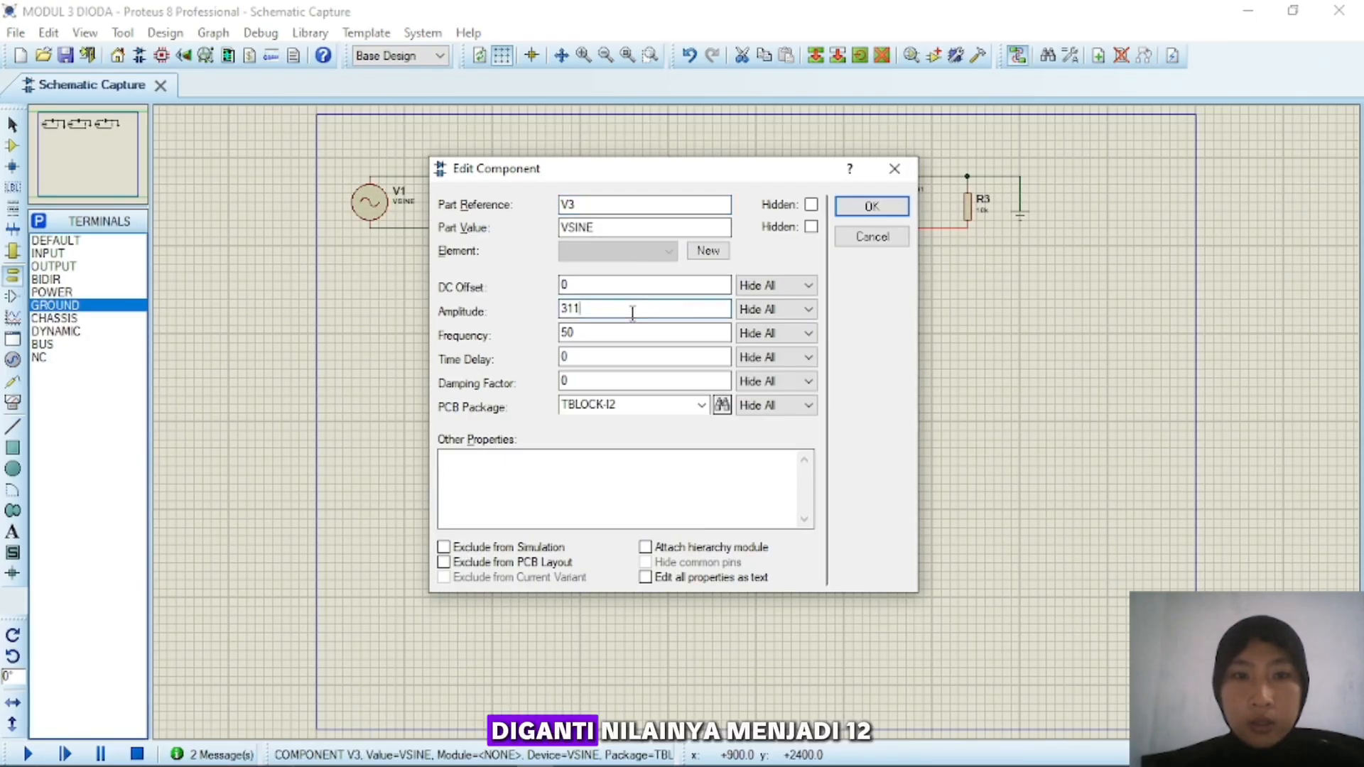
key(BackSpace)
key(BackSpace)
text(12)
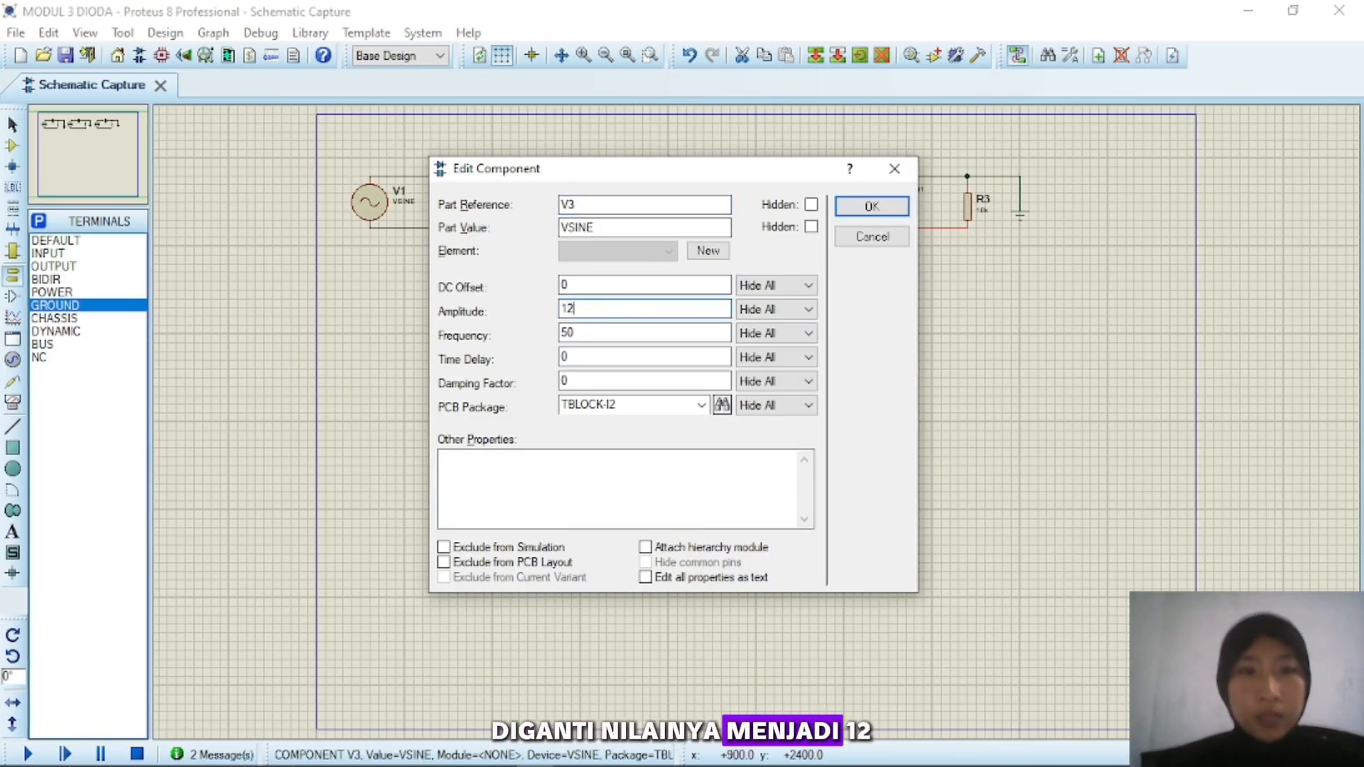
click(649, 333)
text(300)
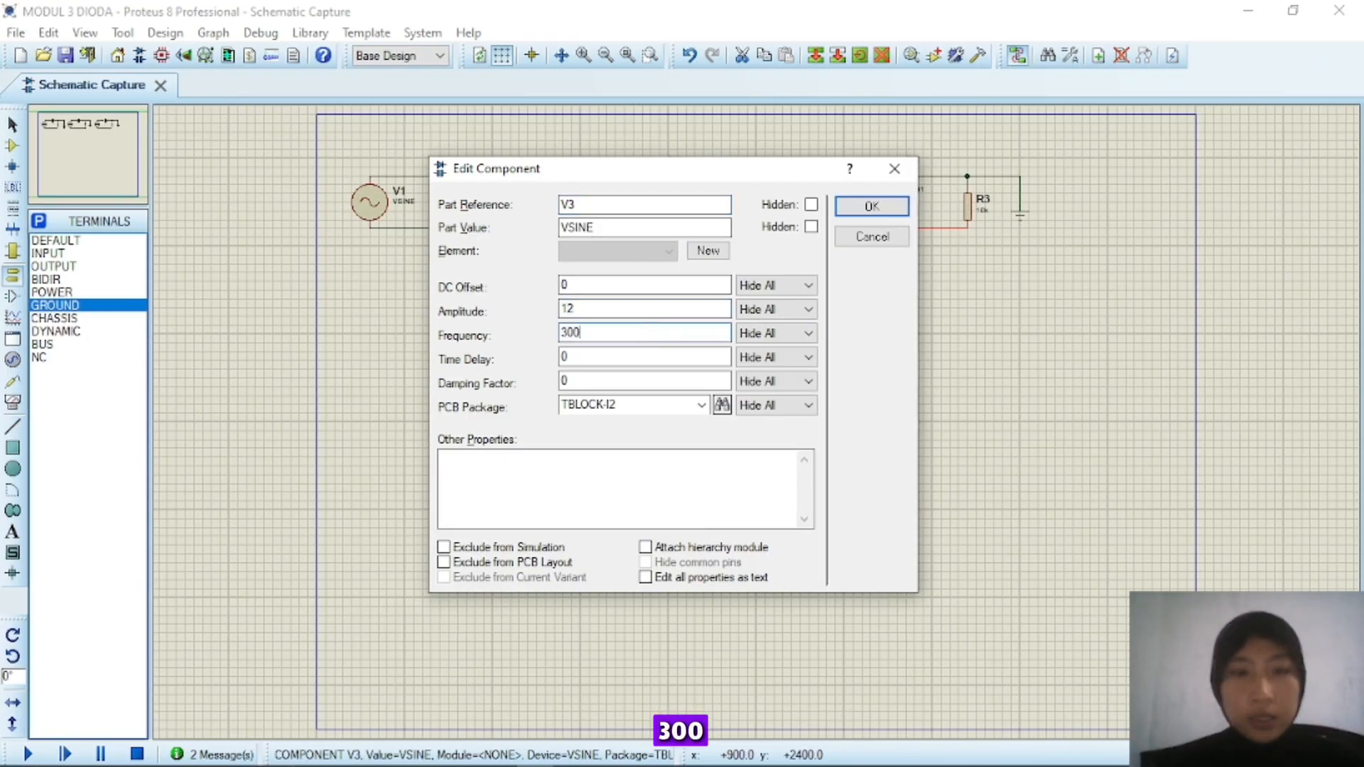
click(859, 206)
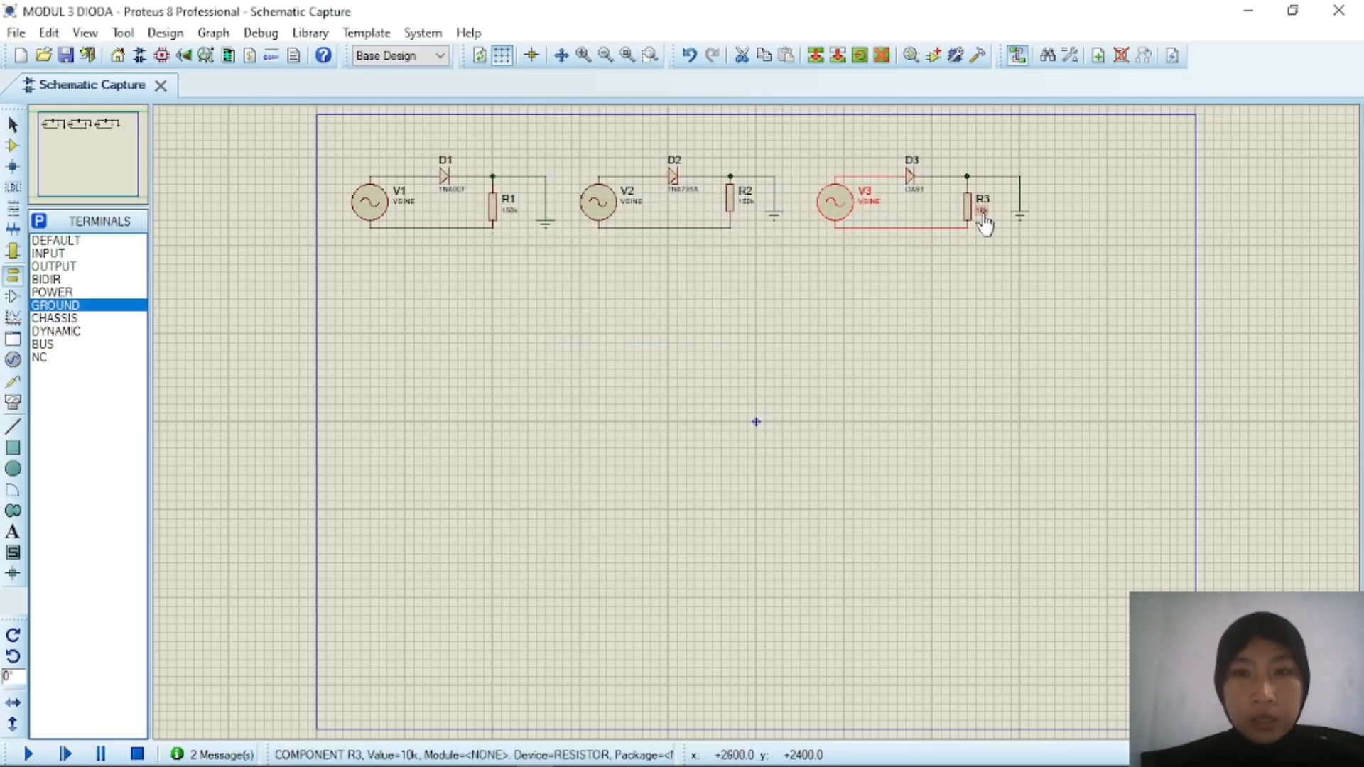
- Set resistor R3's value to 150k
double_click(983, 211)
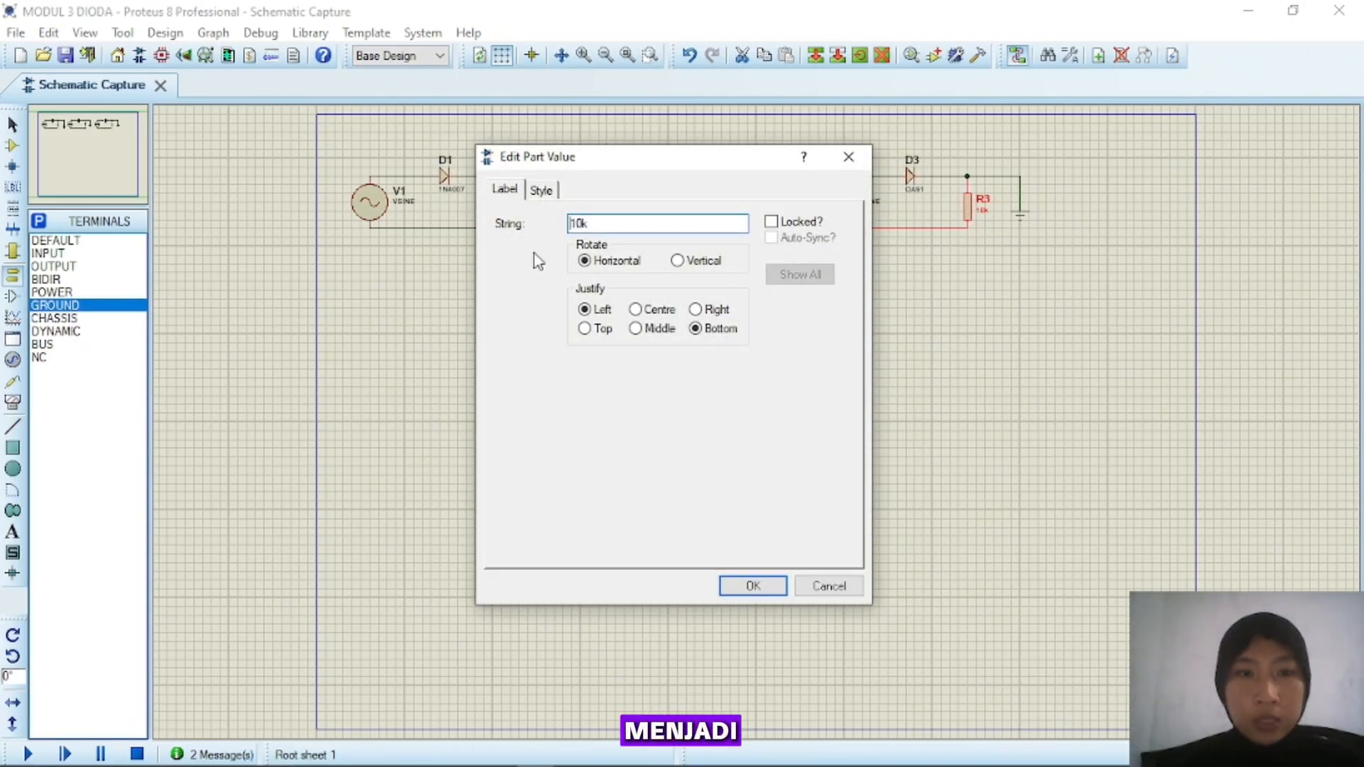
key(Right)
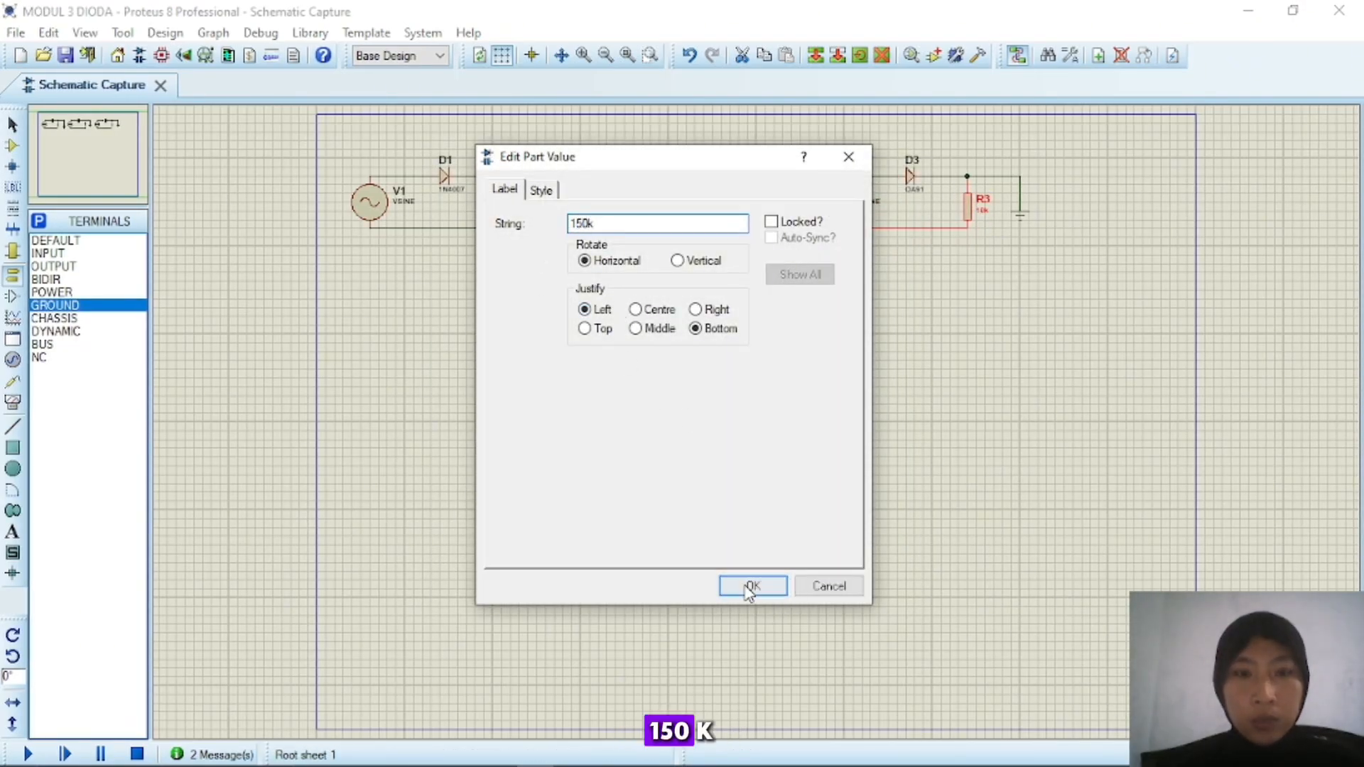
click(751, 587)
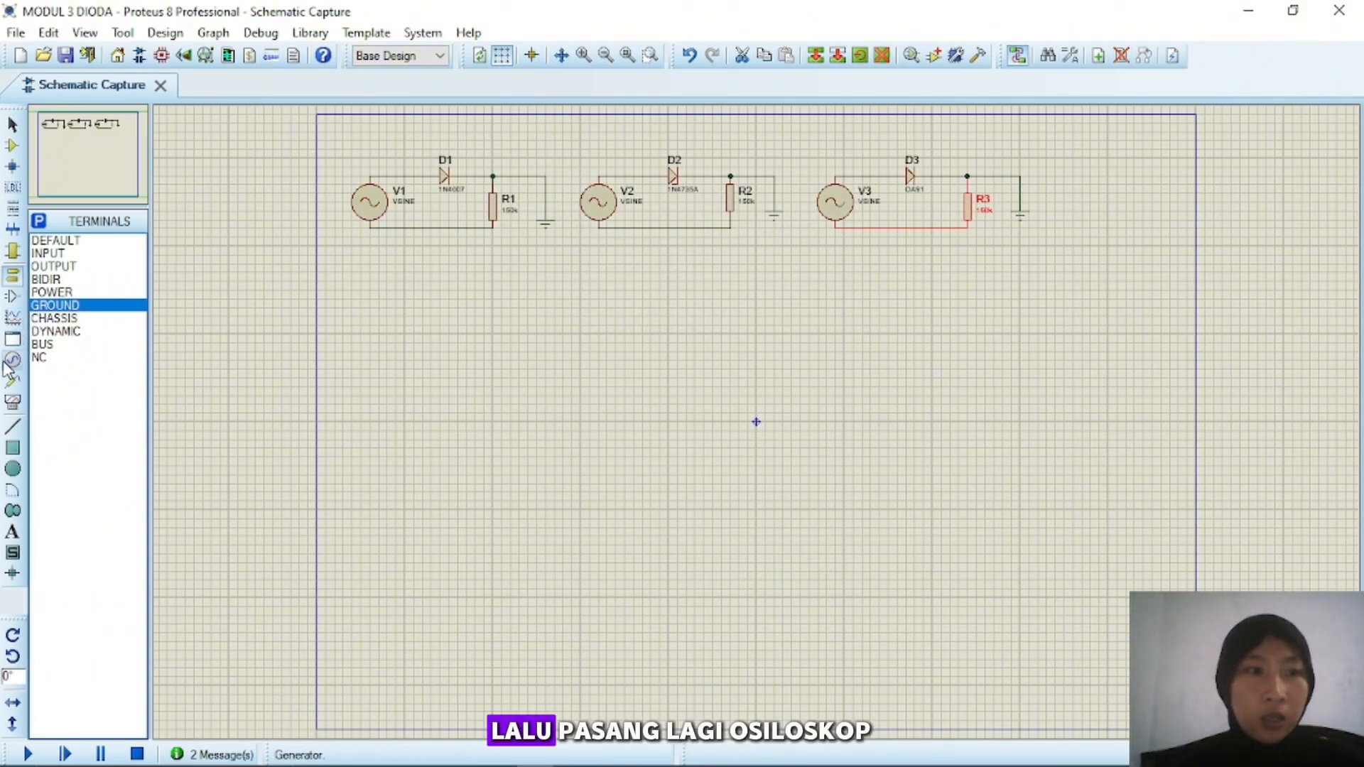
- Place an OSCILLOSCOPE beside the third circuit and wire channel A before the OA91 diode and channel B to R3's lower end
click(13, 401)
click(1125, 145)
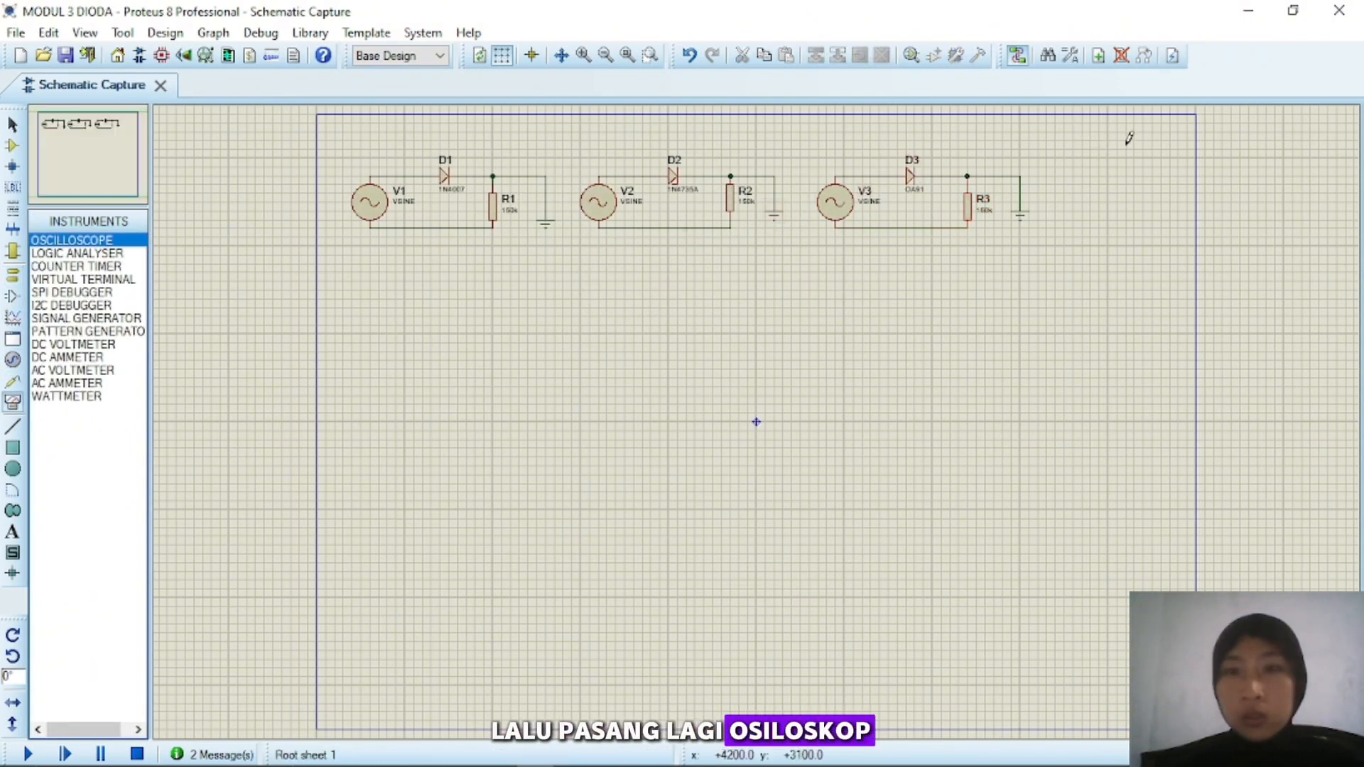
click(1126, 145)
click(1126, 145)
click(1073, 132)
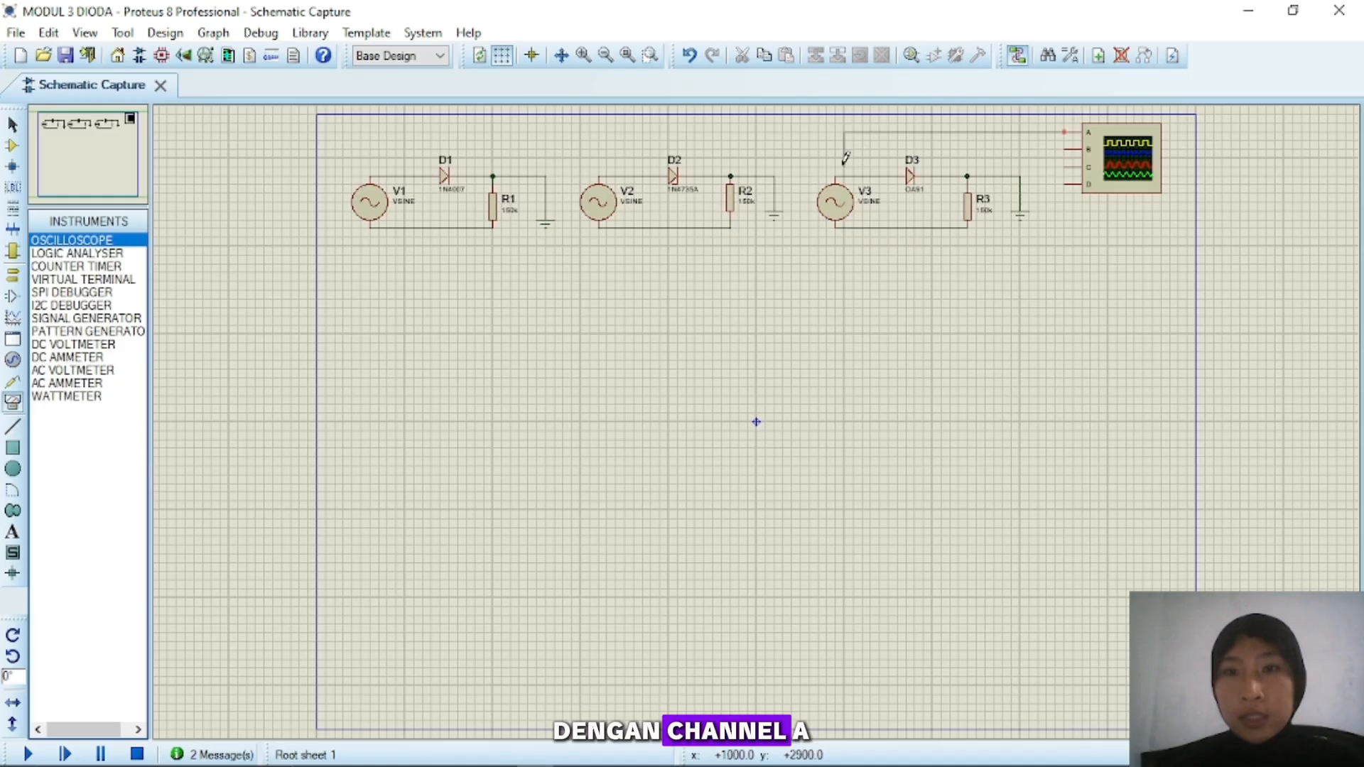
click(836, 174)
click(1074, 149)
click(967, 226)
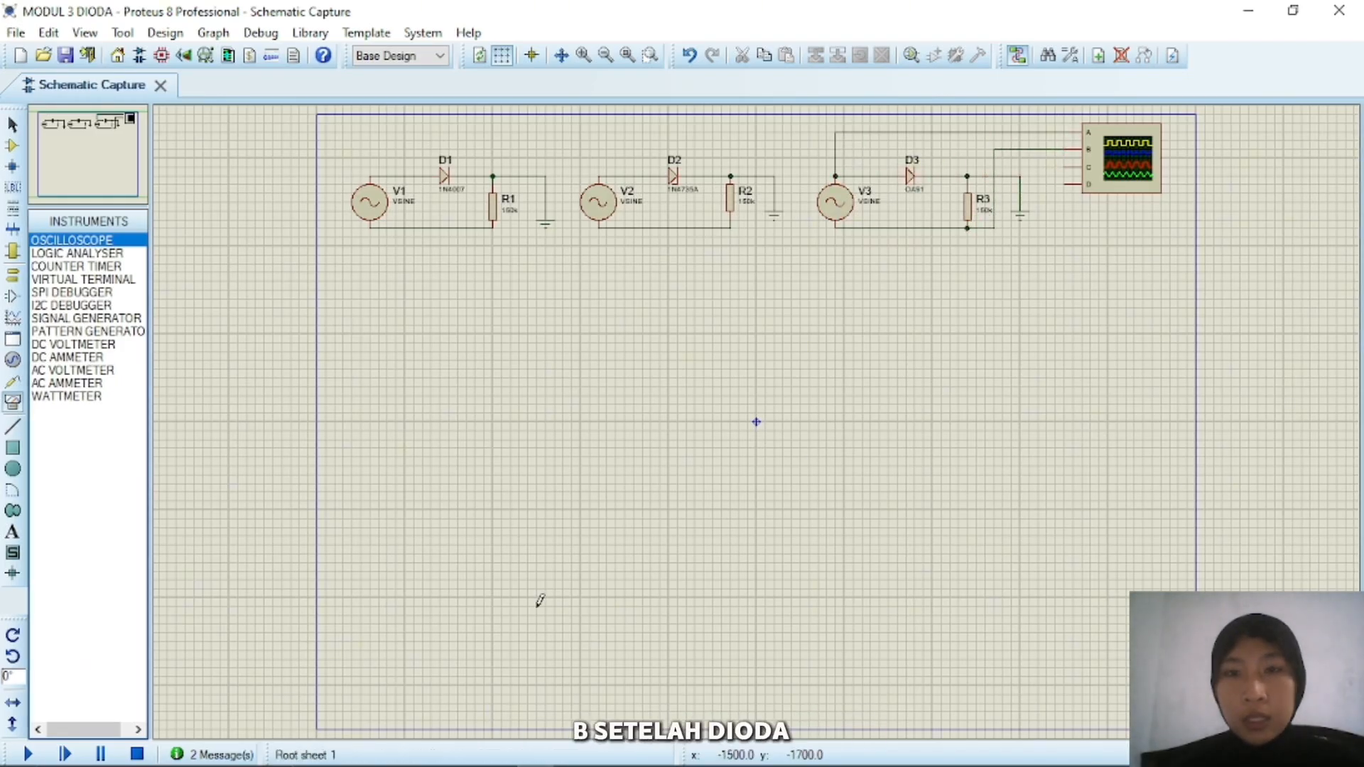
- Run the simulation, invert oscilloscope channel B, set the horizontal source to channel A and switch channels C and D off
click(39, 758)
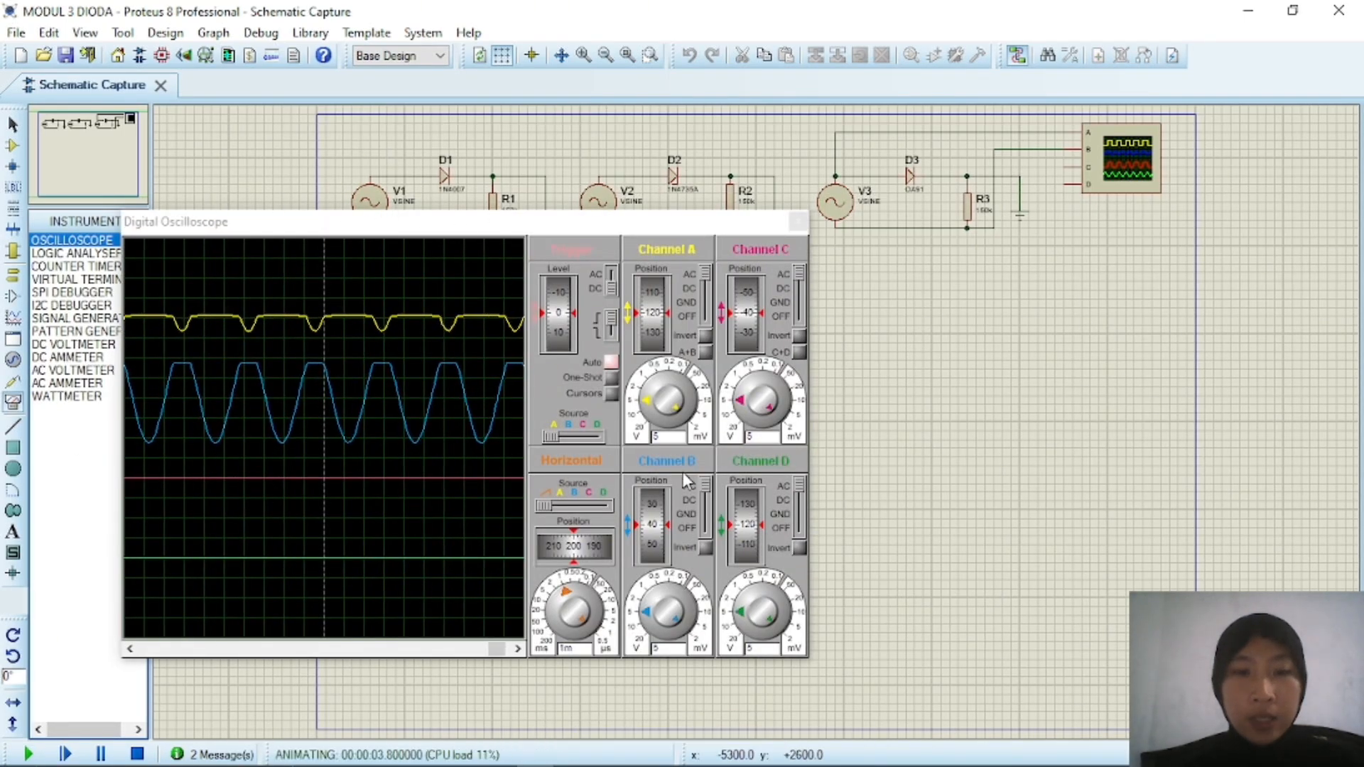
click(707, 549)
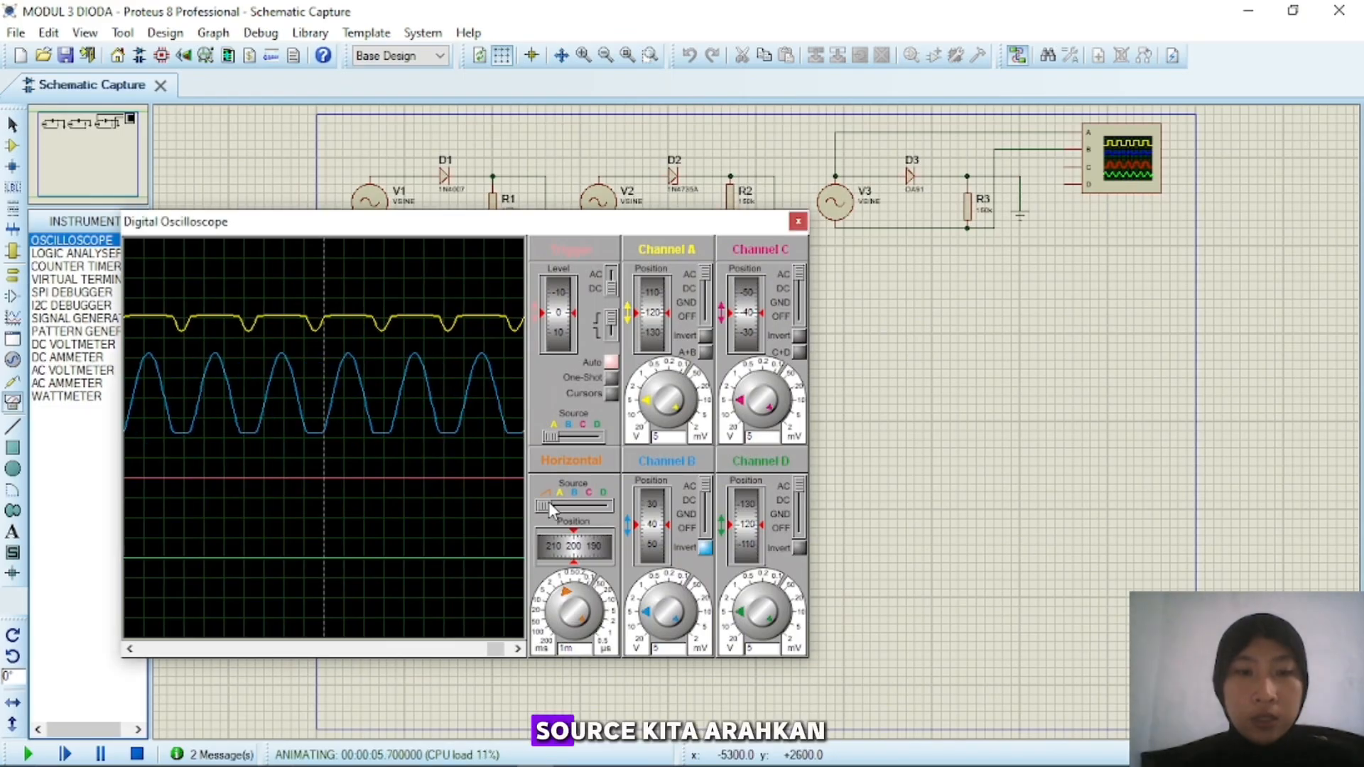
drag(543, 506, 560, 520)
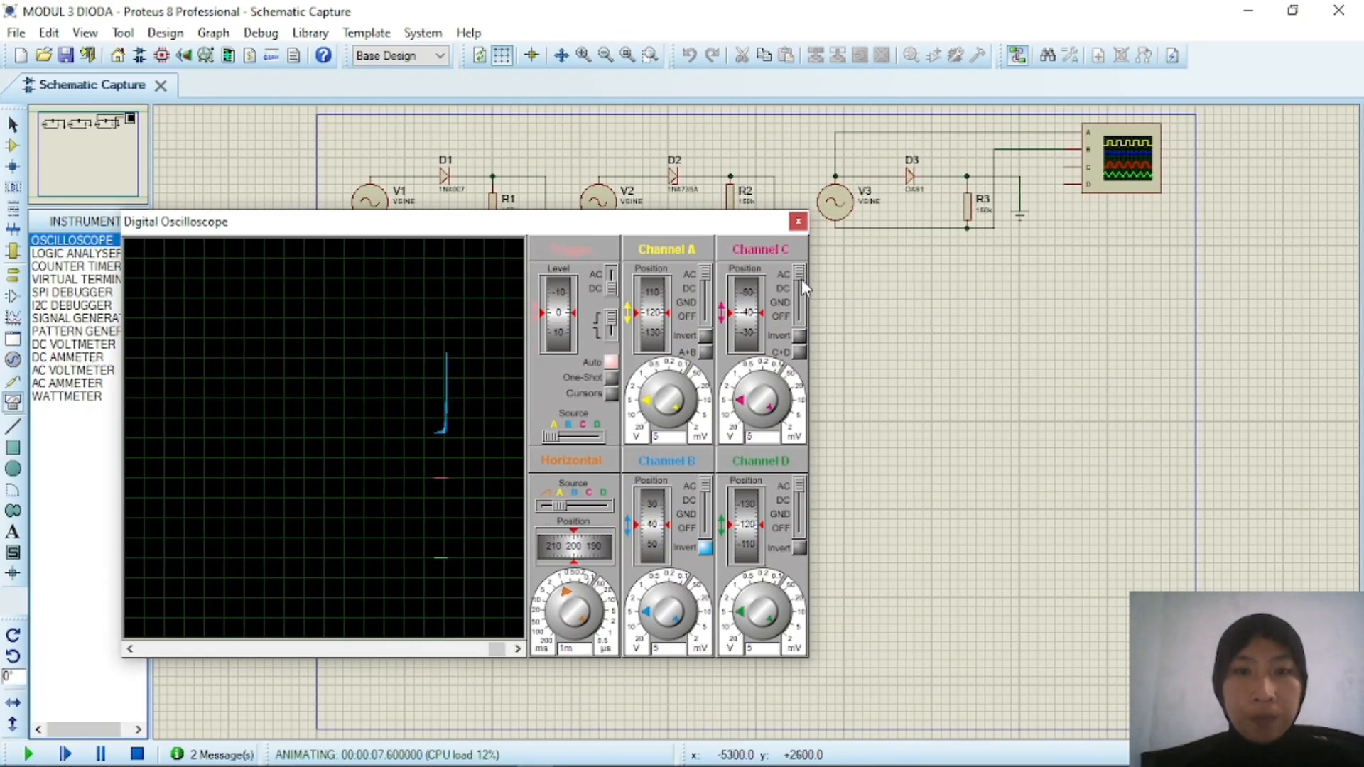
drag(801, 273, 800, 316)
drag(800, 484, 800, 547)
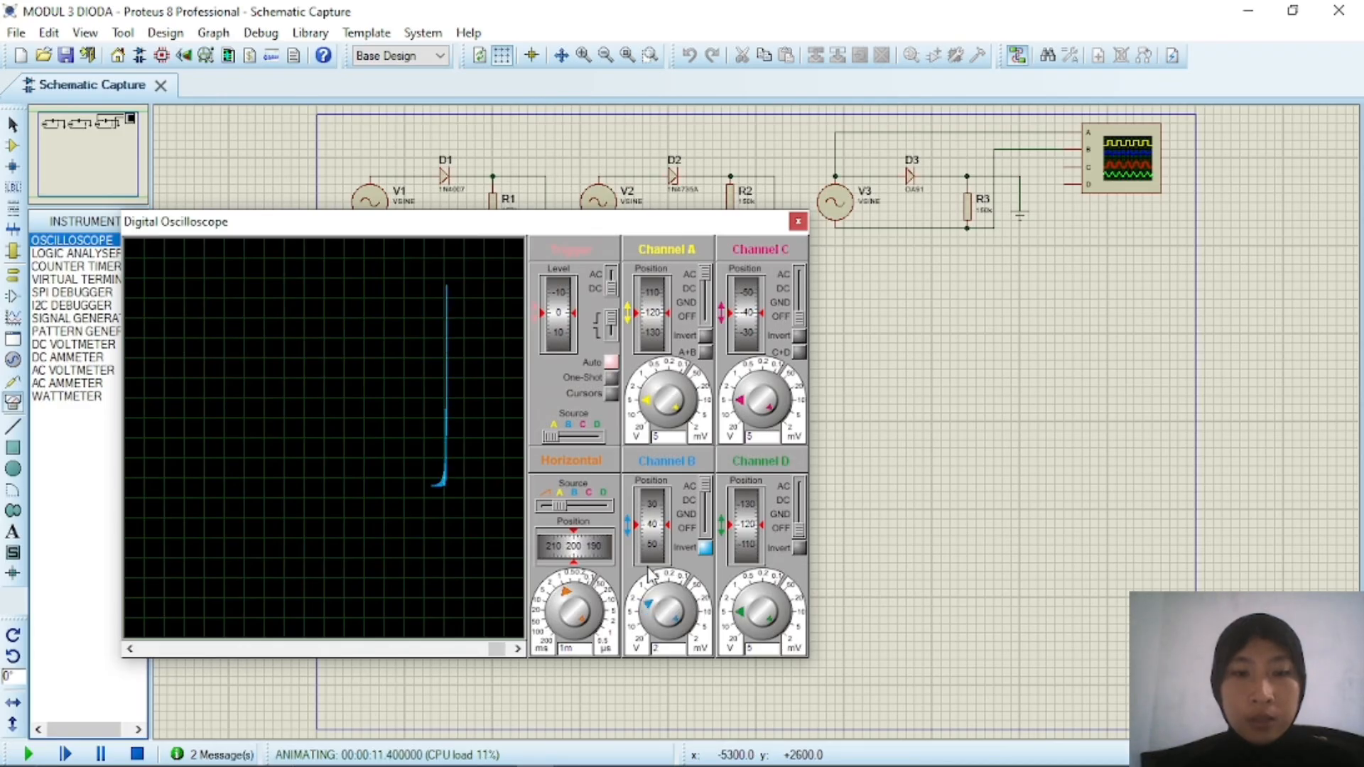
- Set the oscilloscope's channel A position to 0, channel B position to -10 and channel B scale to 1 V
mouse_move(655, 522)
mouse_down()
mouse_move(656, 537)
mouse_move(653, 514)
mouse_up()
drag(646, 312, 648, 438)
drag(654, 527, 655, 551)
drag(662, 611, 661, 602)
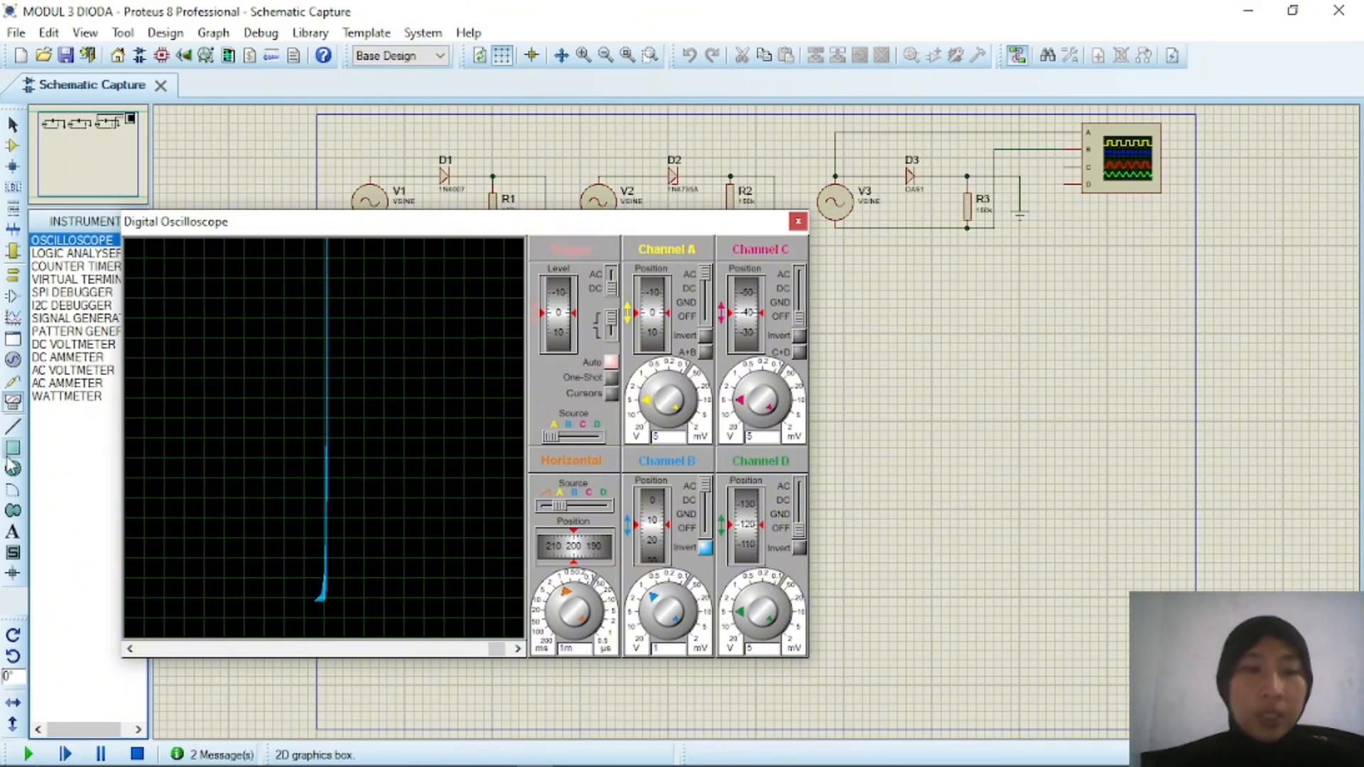
drag(653, 529, 650, 553)
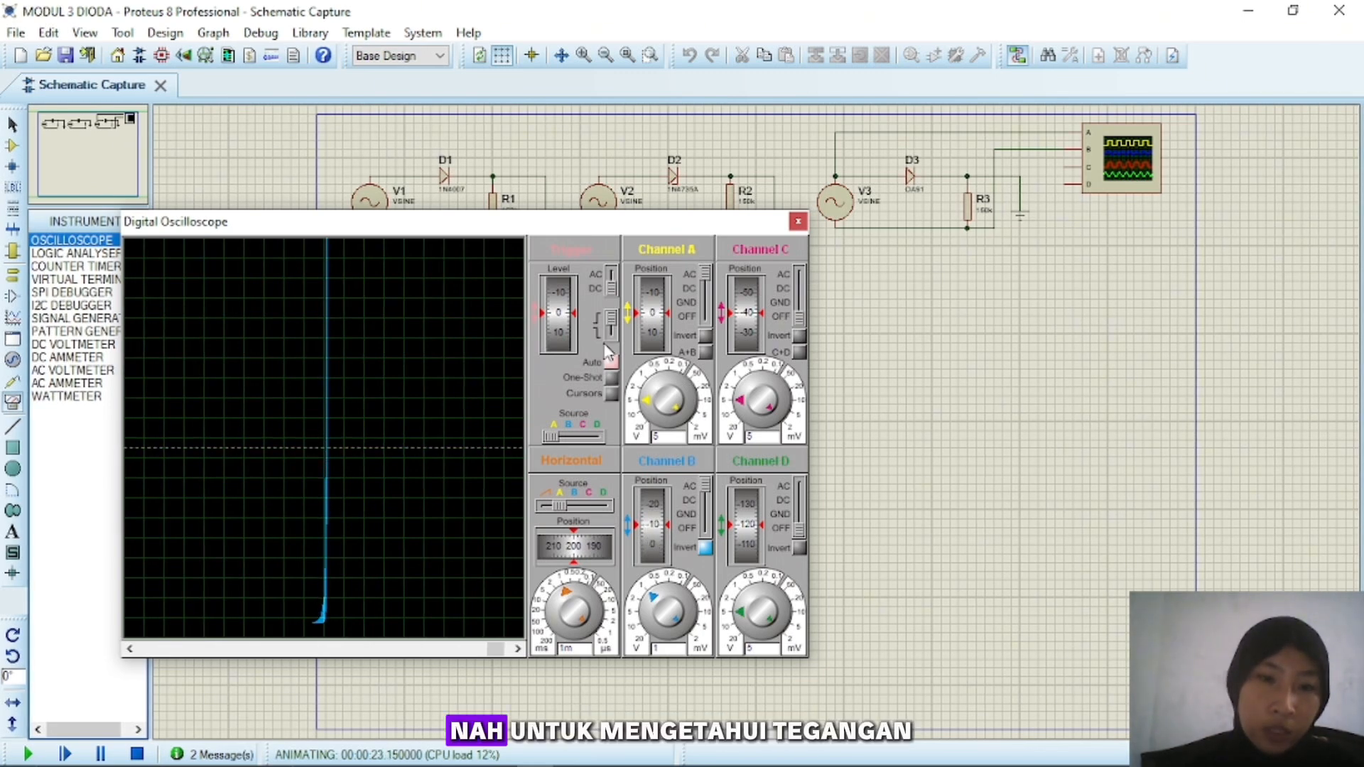
- Read the voltages on the germanium diode's X-Y curve with the oscilloscope cursors, turn the cursors off and stop the simulation
click(611, 394)
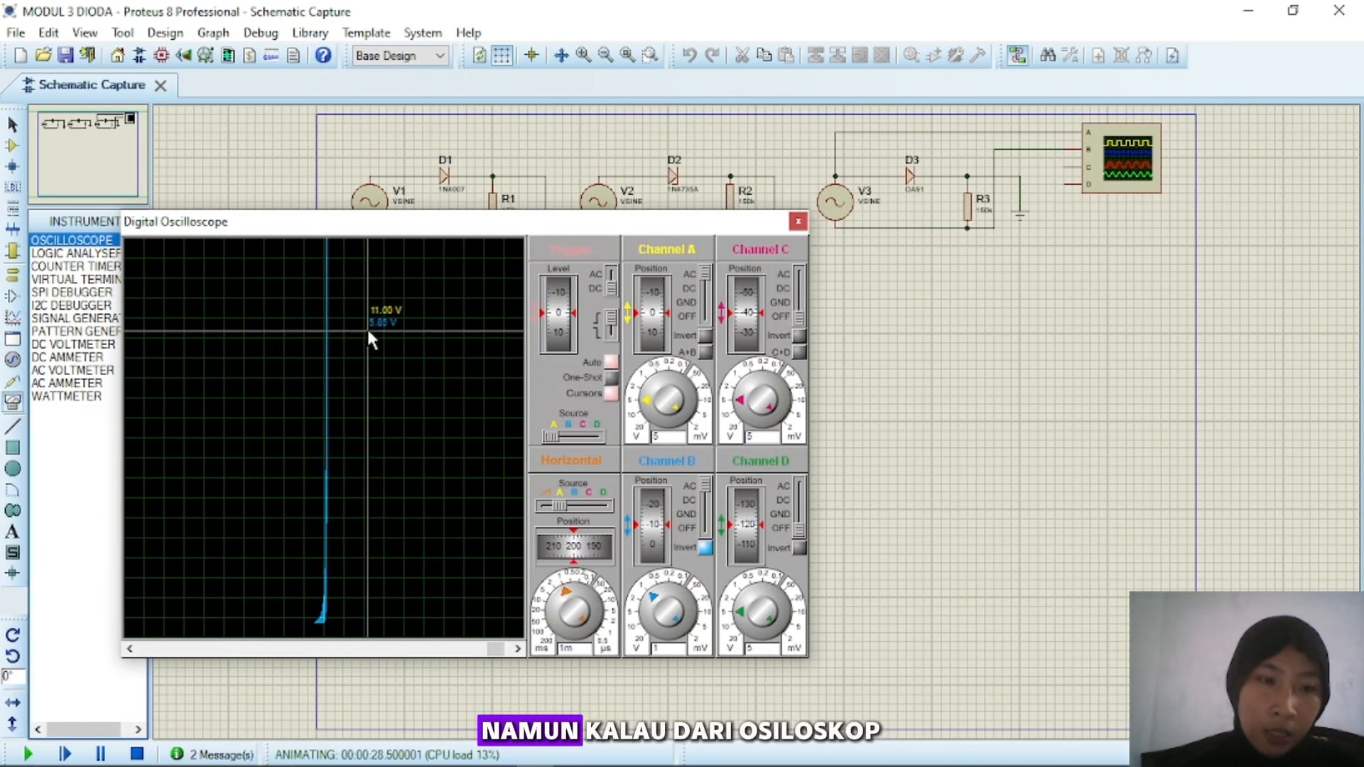
click(611, 395)
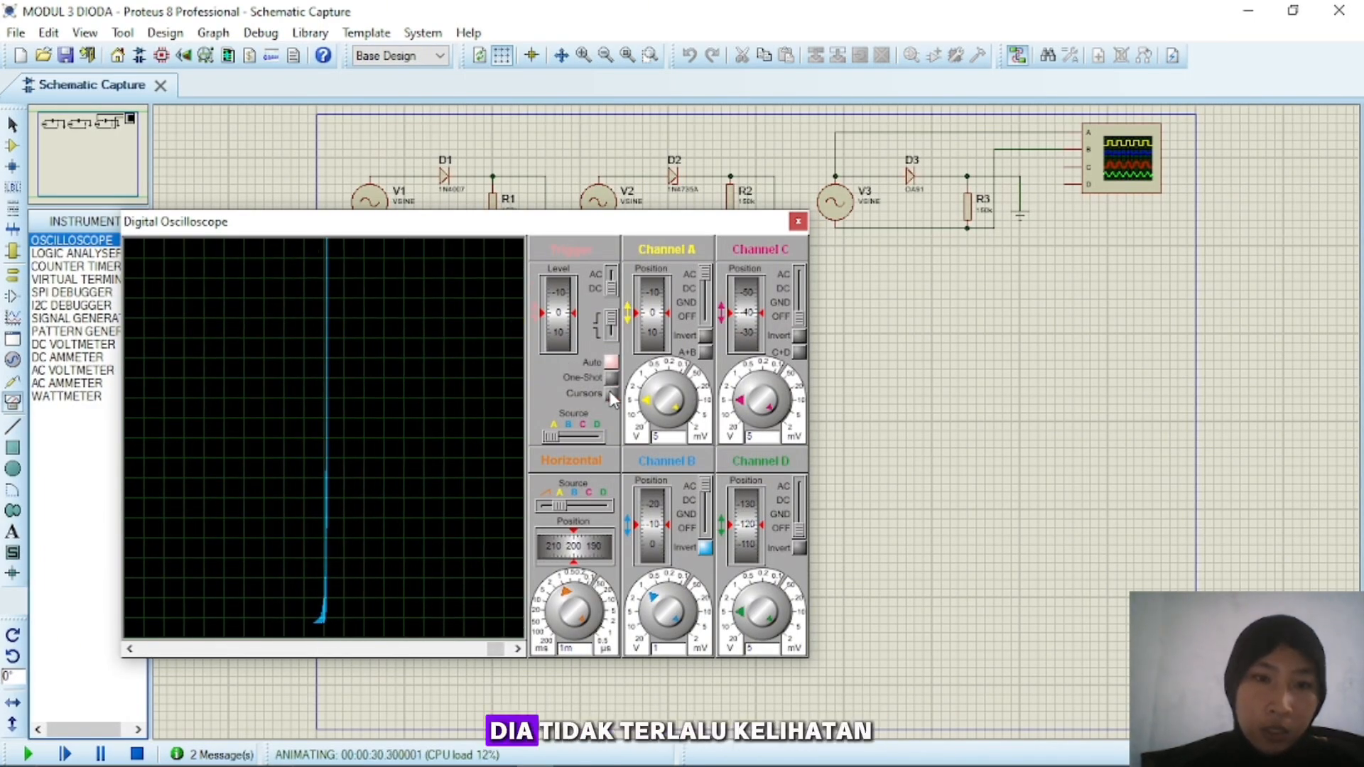
click(138, 753)
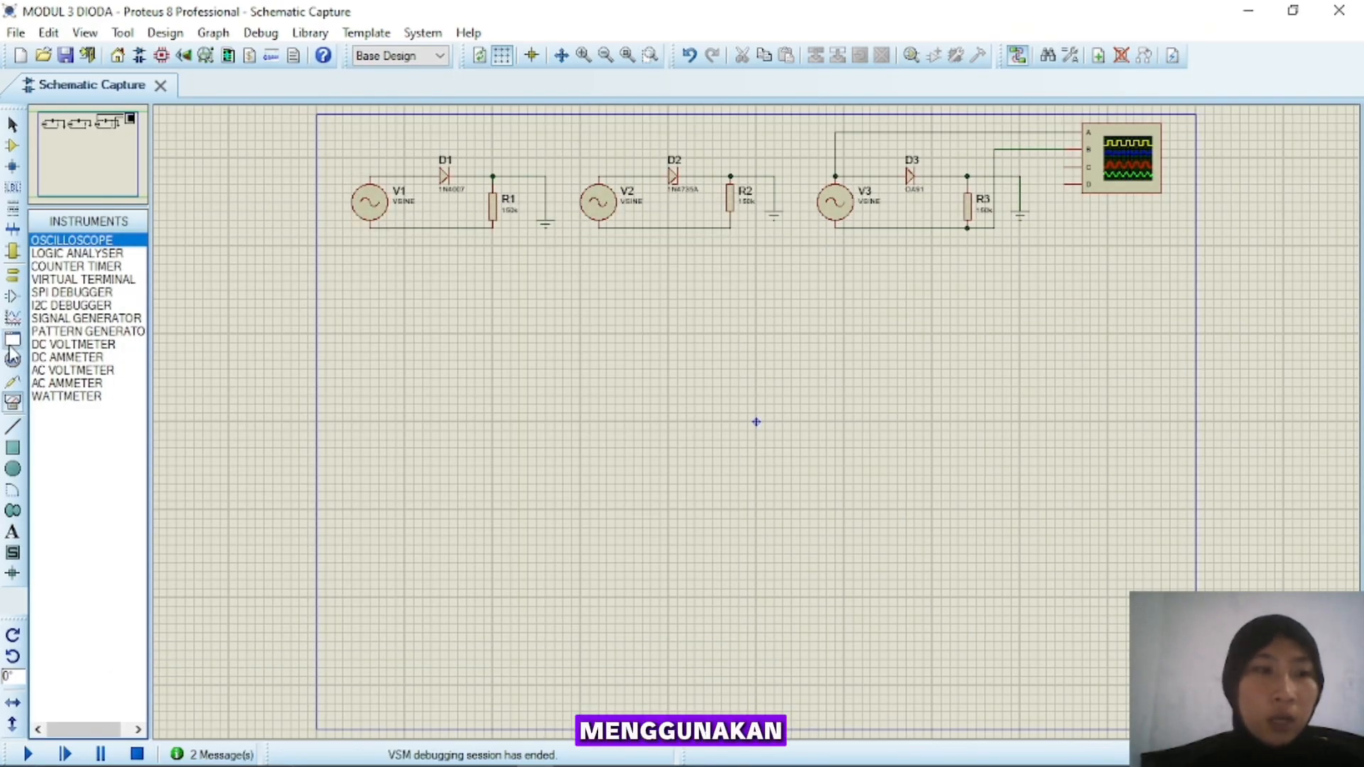
- Place a DC generator, a 1N4007 diode and a GROUND terminal in a row below the first circuit
click(12, 317)
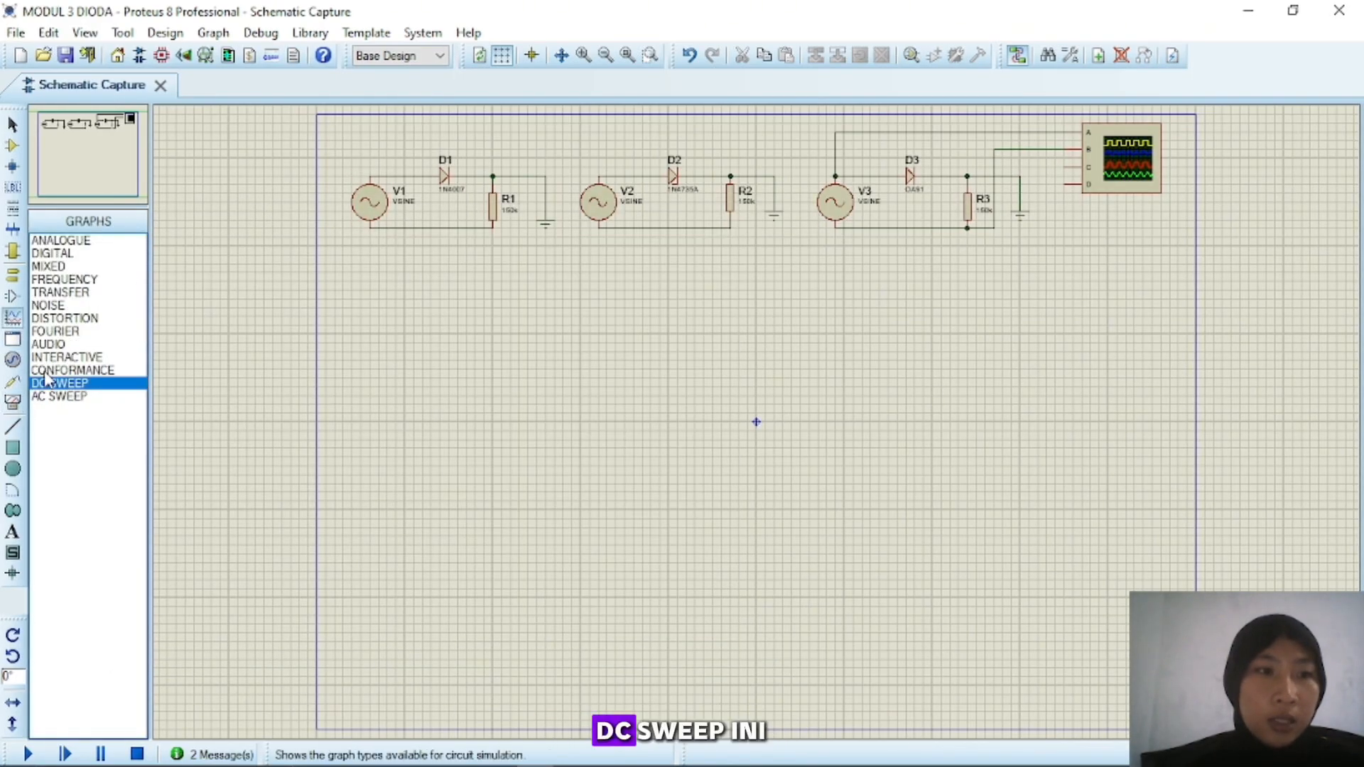
click(13, 359)
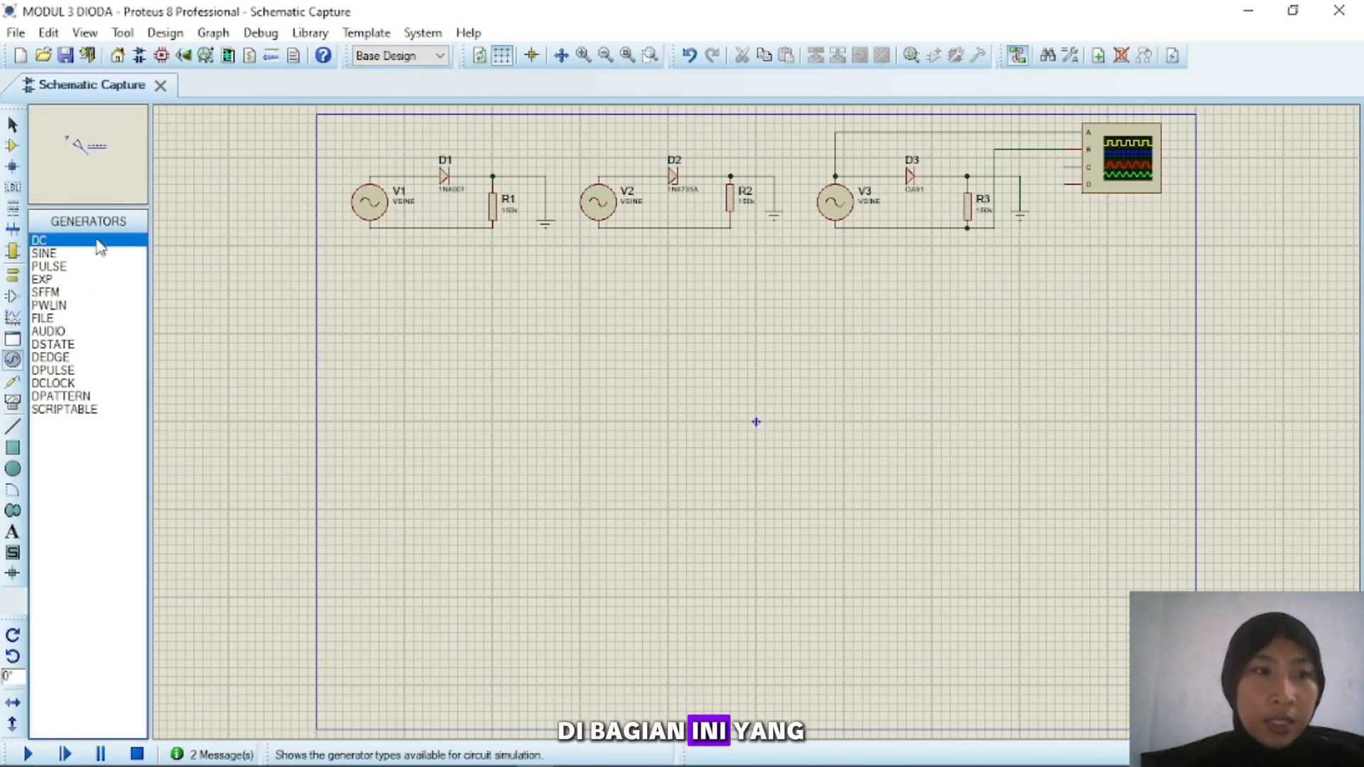
click(347, 324)
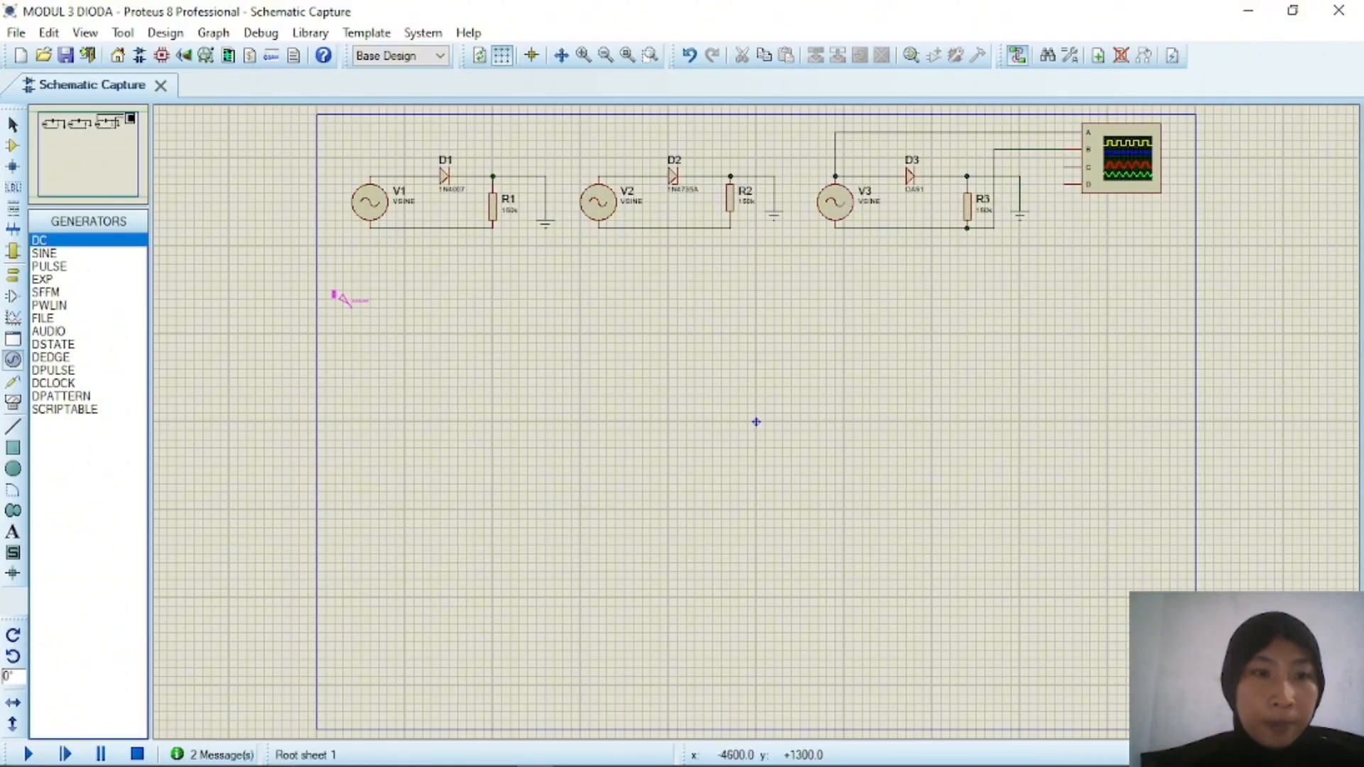
scroll(157, 156, up, 1)
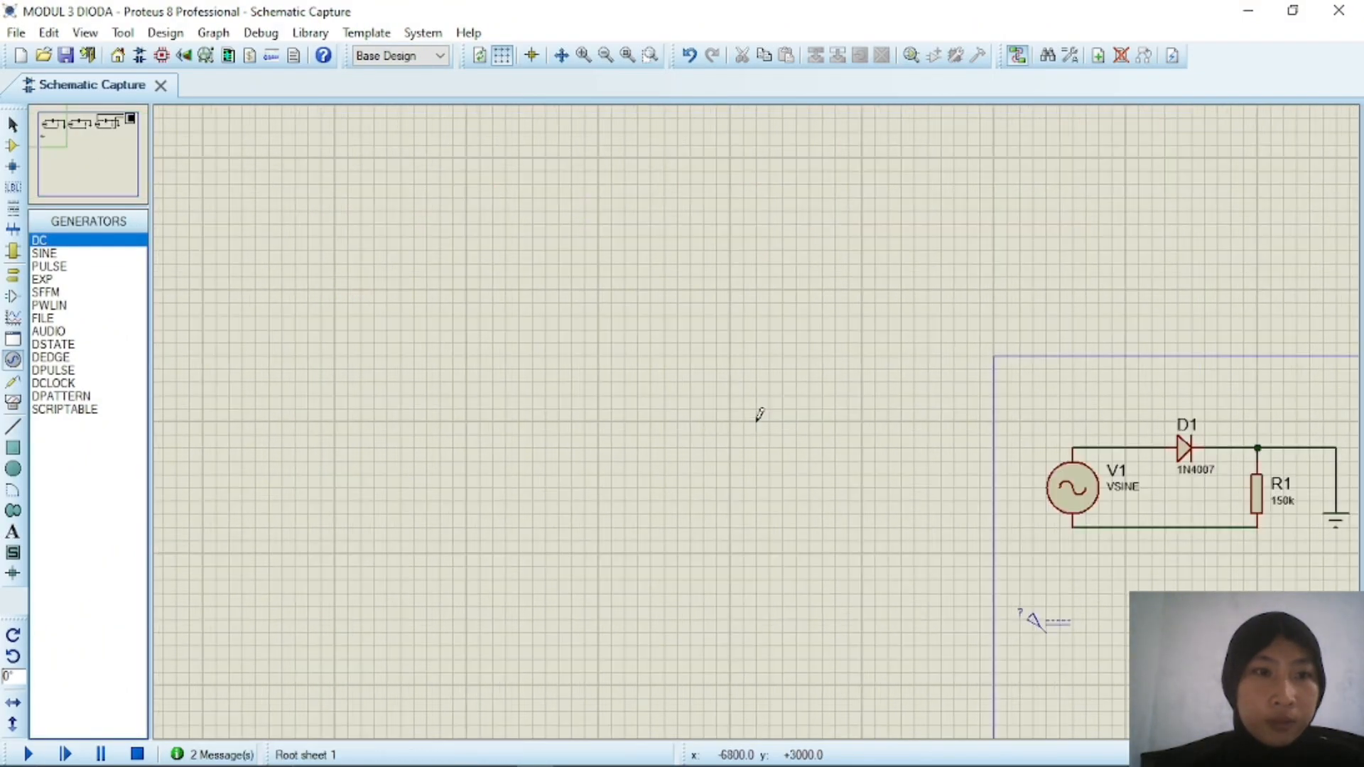
click(56, 138)
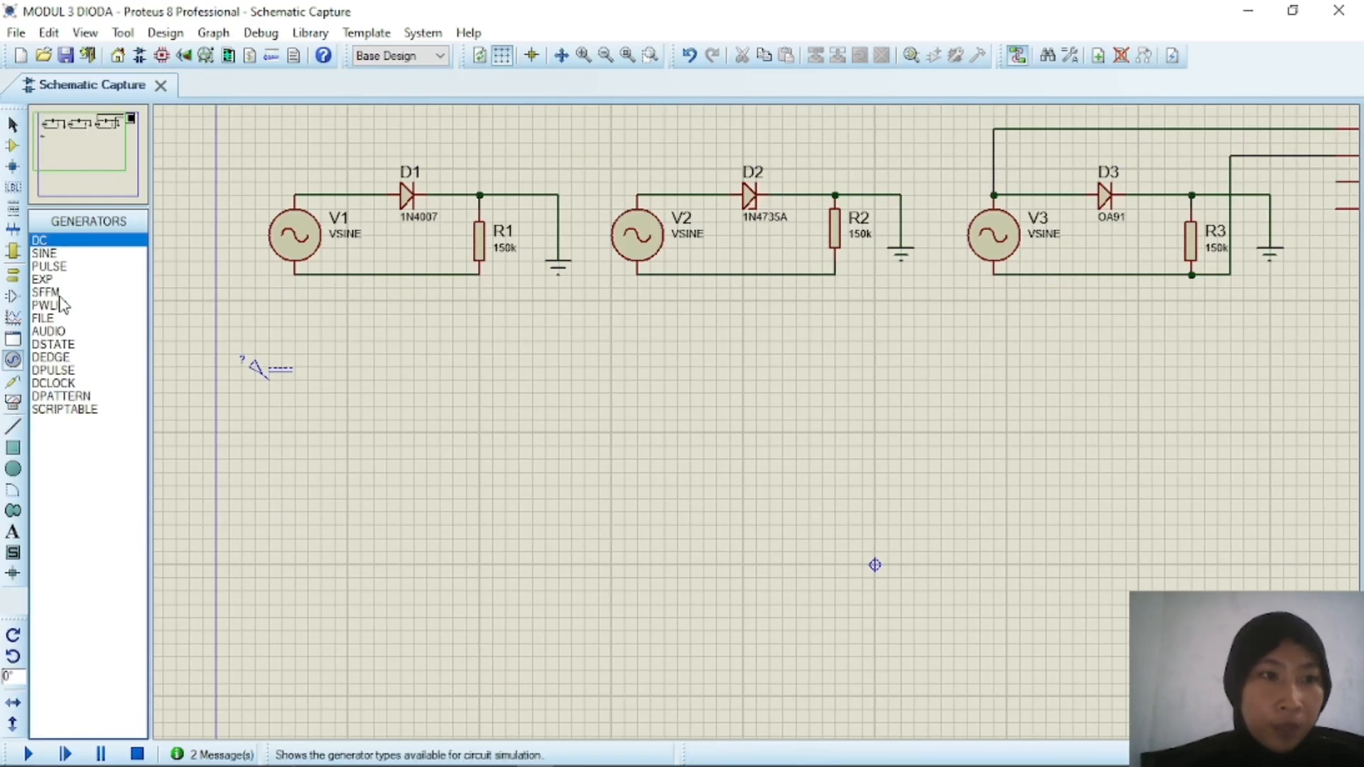
click(12, 145)
click(61, 240)
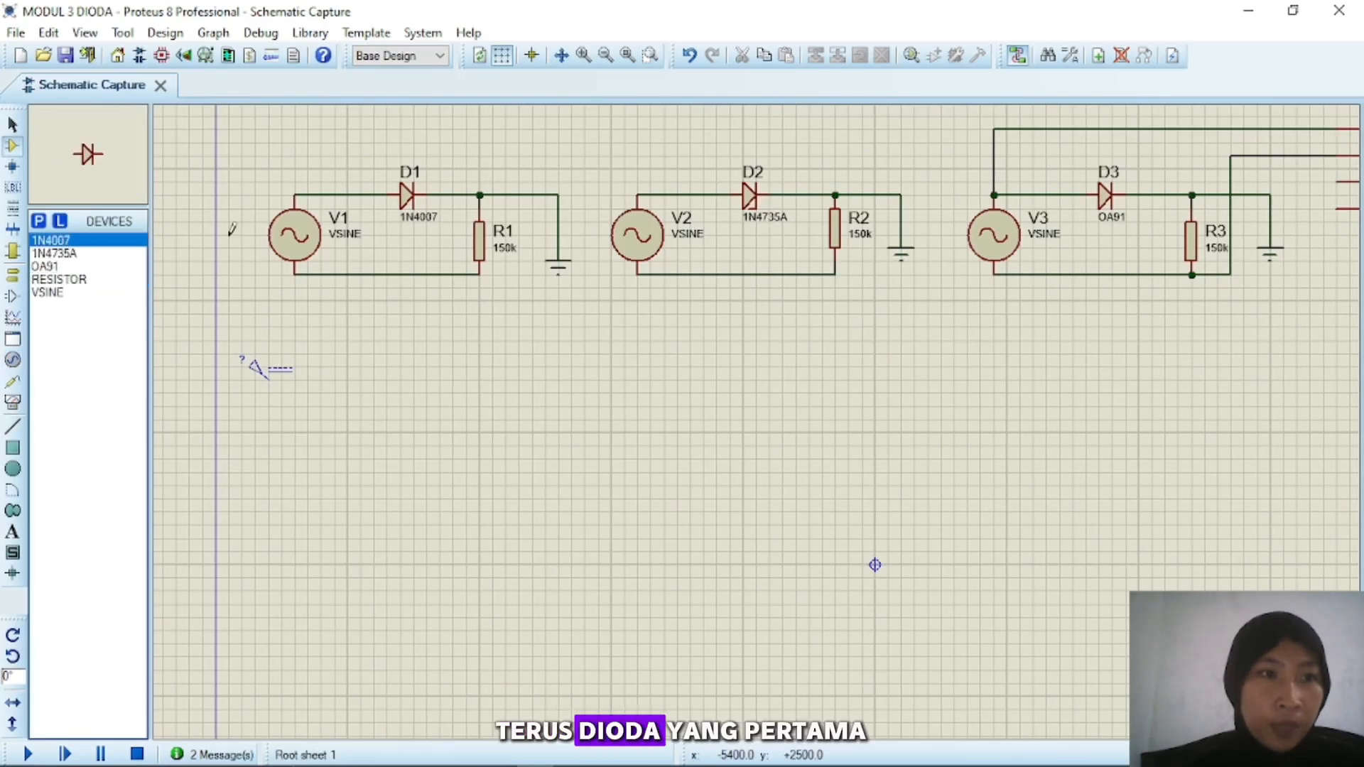
click(365, 381)
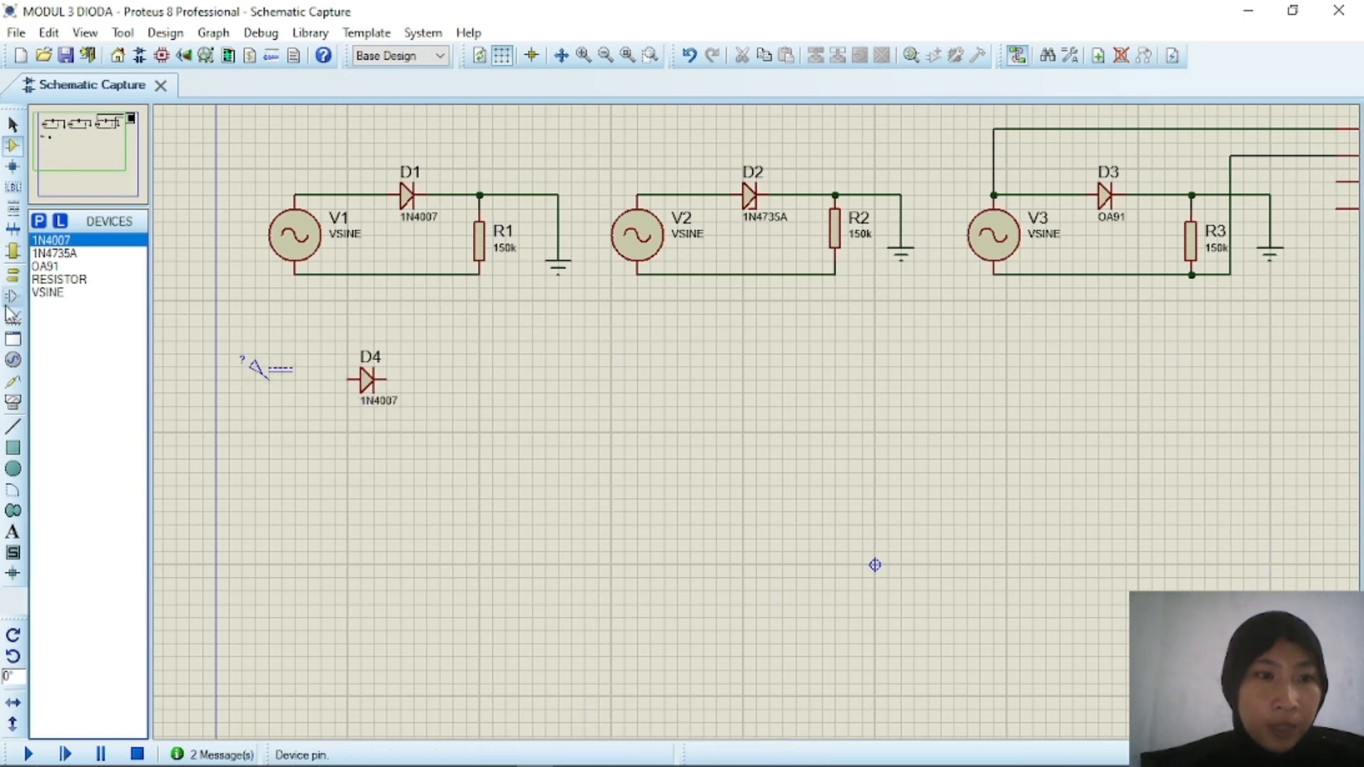
click(12, 275)
click(54, 305)
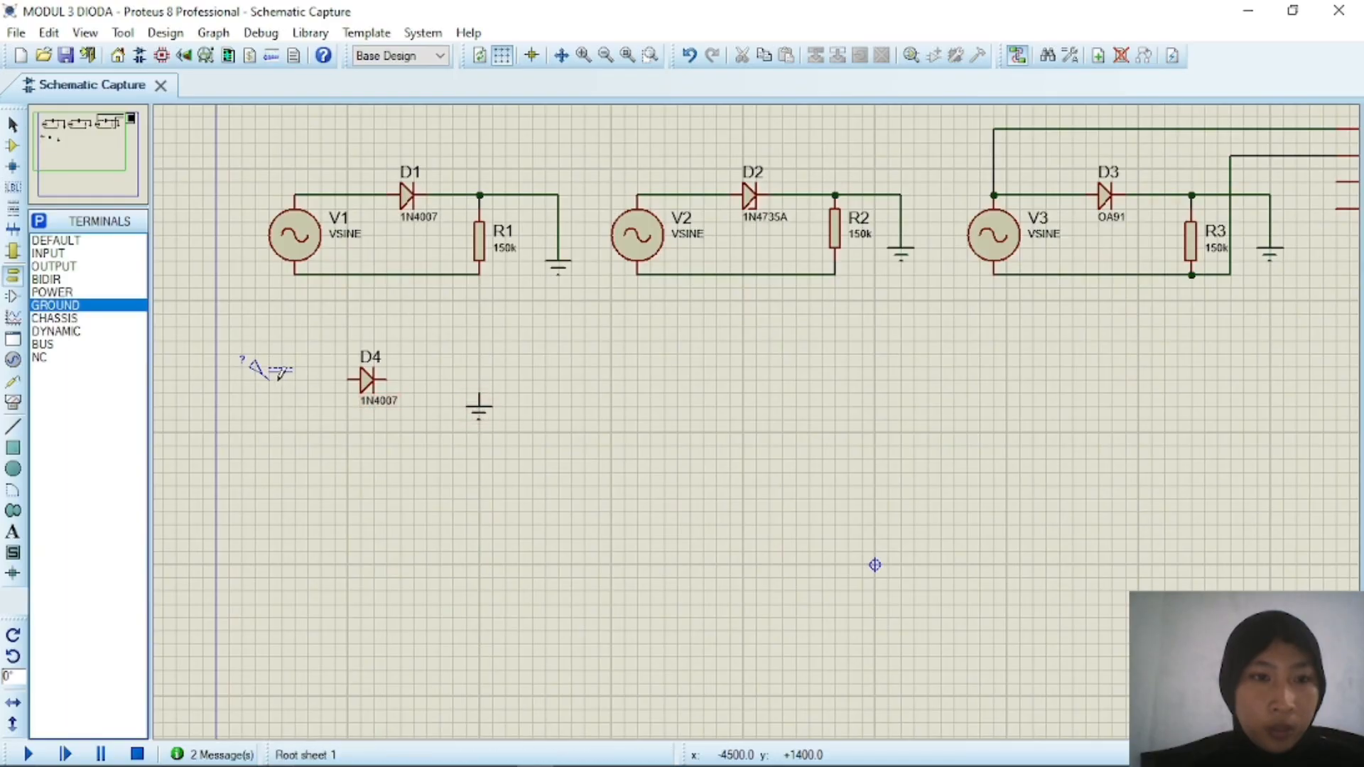
- Wire the DC generator through the new 1N4007 diode to ground and place a CURRENT probe on the wire before the diode
click(269, 378)
click(344, 379)
click(347, 379)
click(387, 380)
click(484, 383)
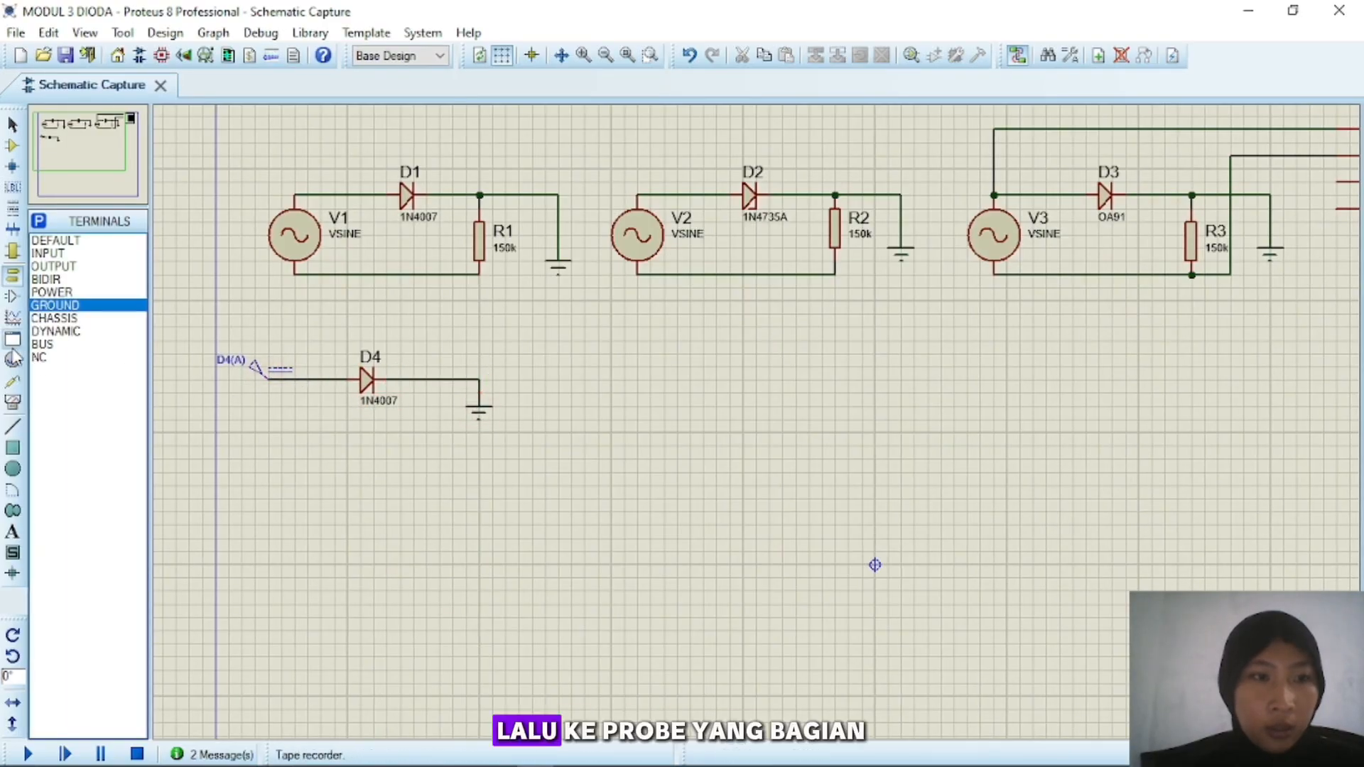
click(12, 382)
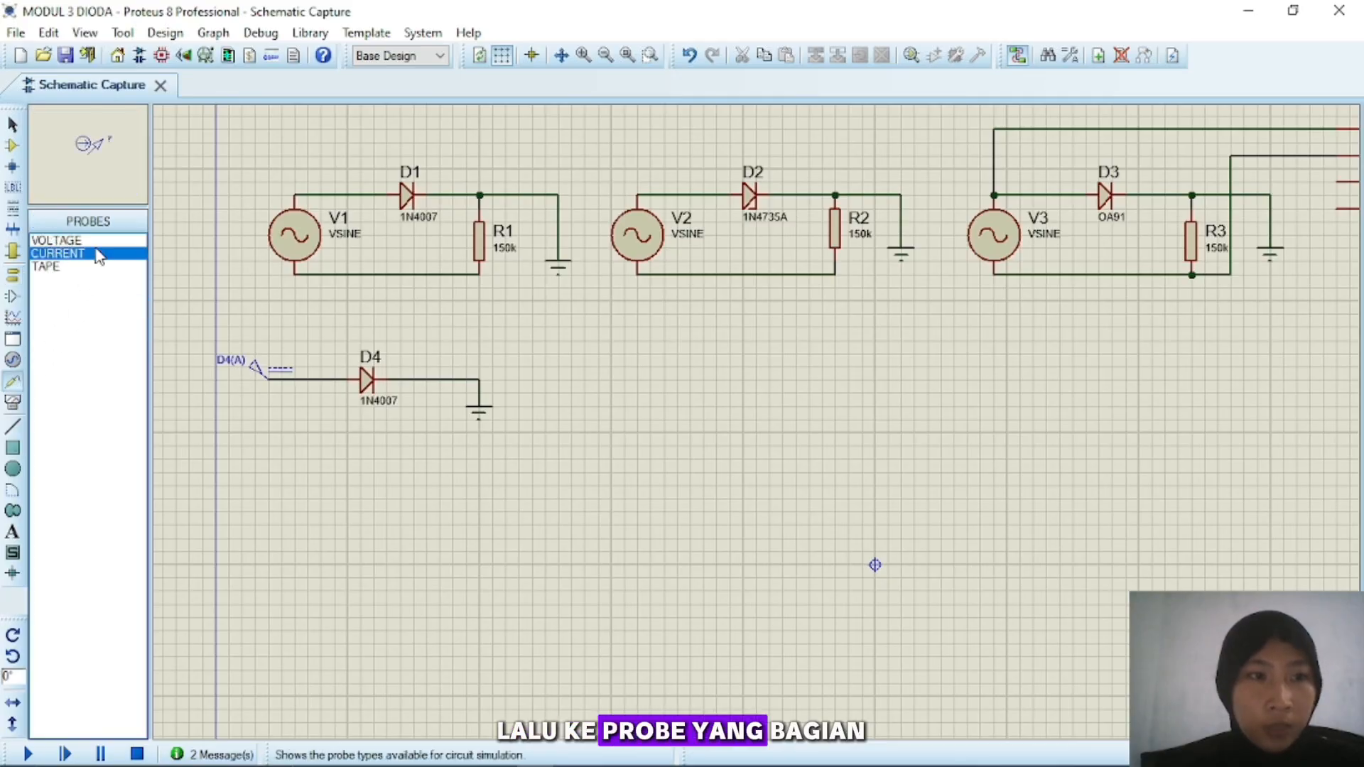
click(324, 368)
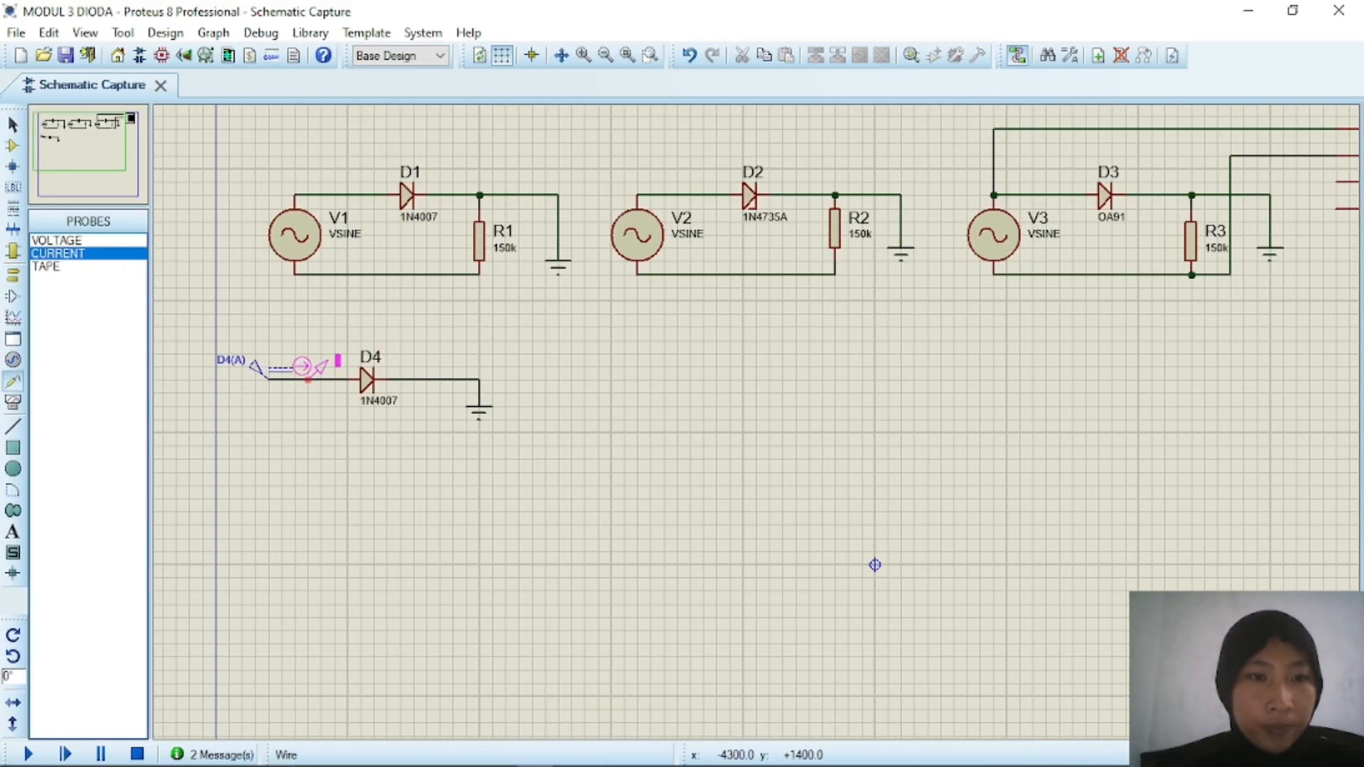
- Enable manual edits for the 1N4007 circuit's DC generator and set its VALUE property to X
double_click(265, 375)
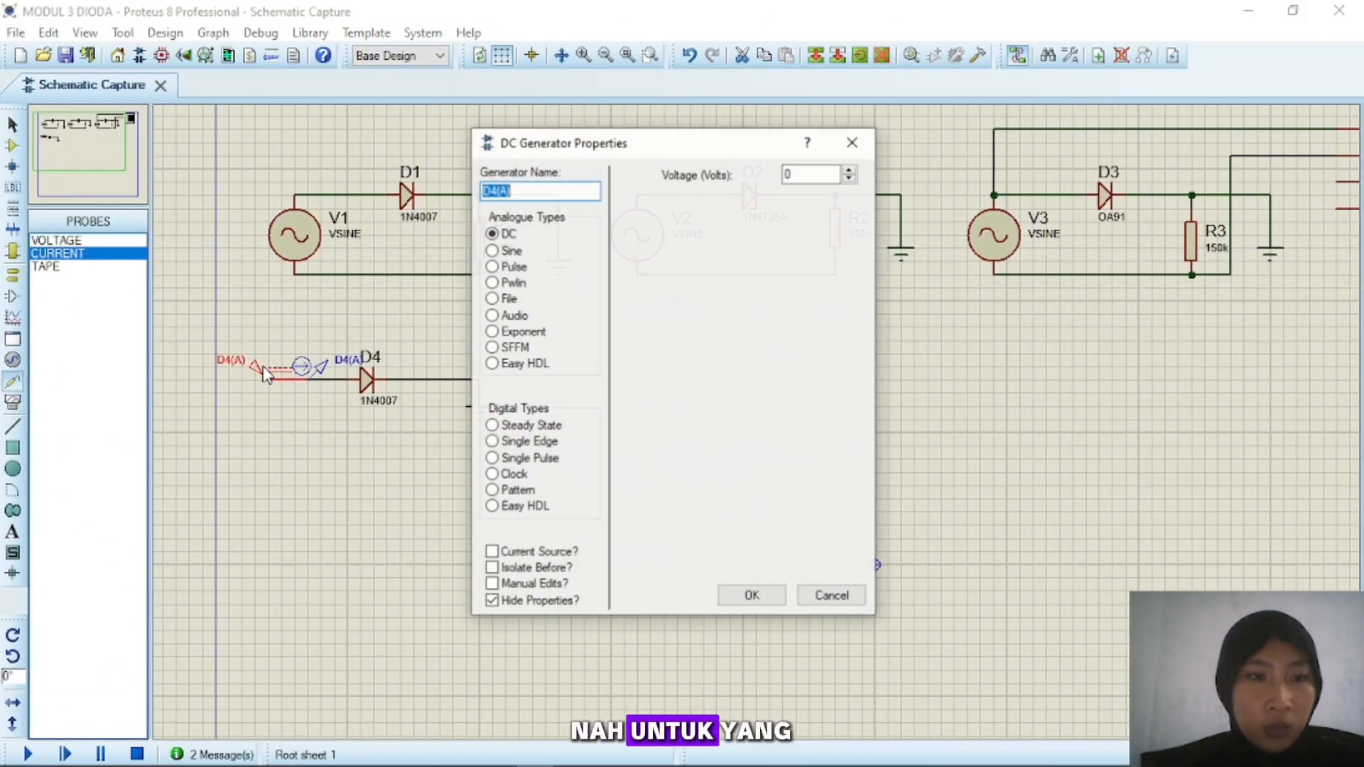
click(493, 584)
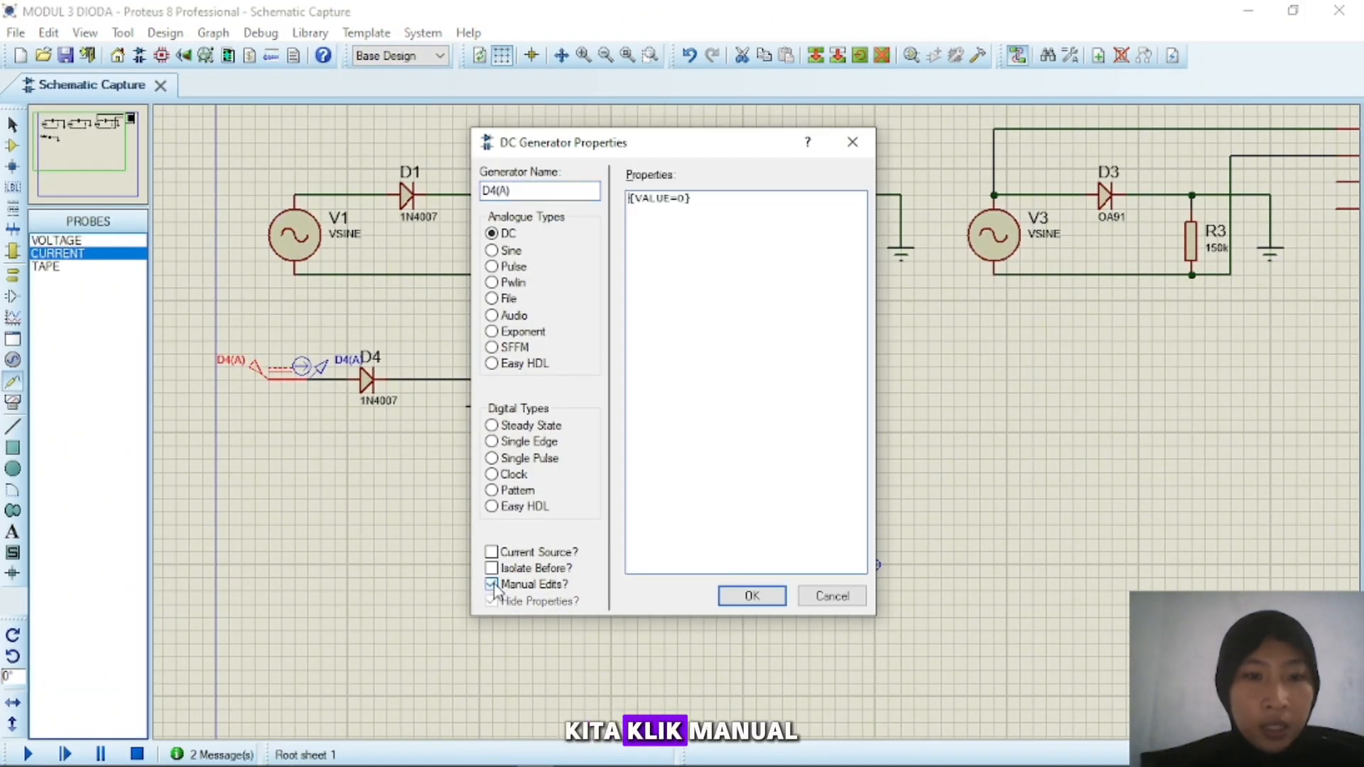
click(687, 198)
key(BackSpace)
text(X)
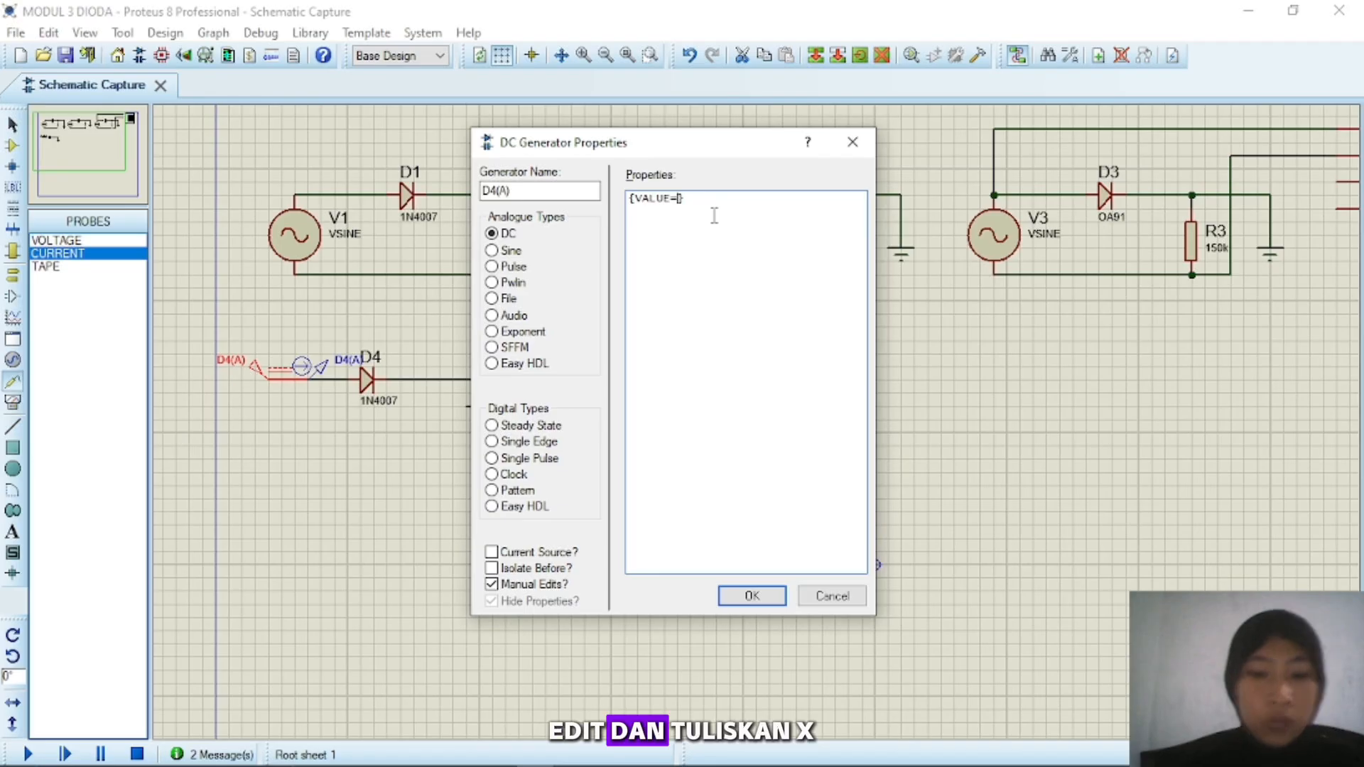
click(752, 596)
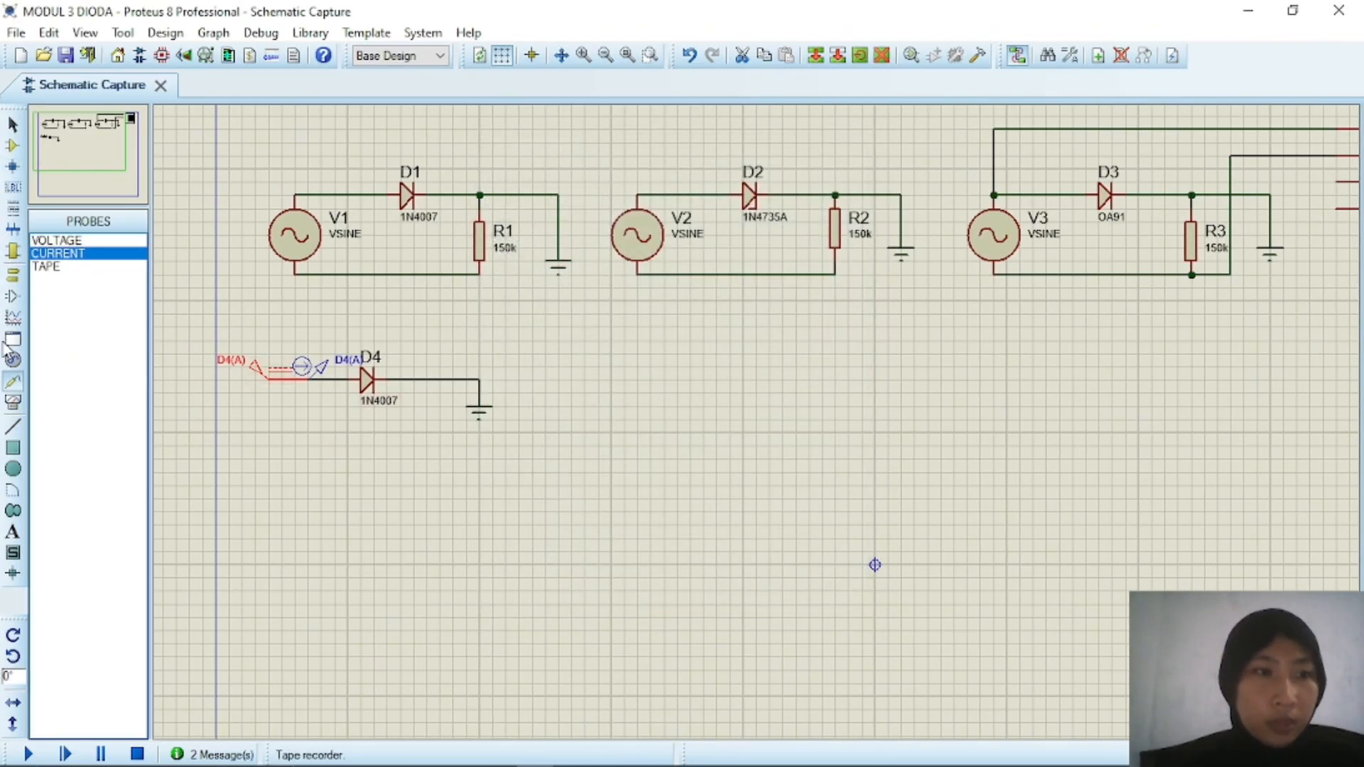
- Draw a DC SWEEP graph beside the 1N4007 sweep circuit, add the current probe's trace to it and simulate the graph
click(14, 318)
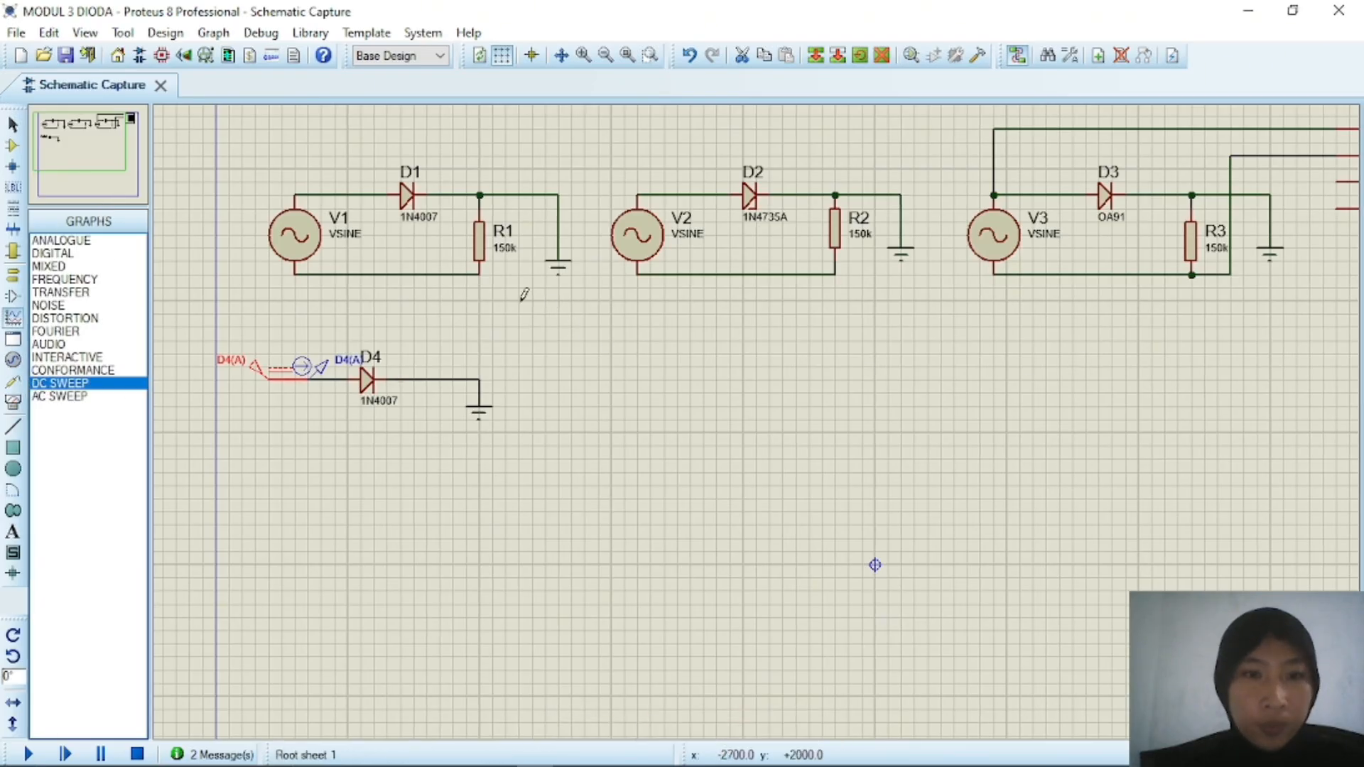
drag(531, 305, 742, 450)
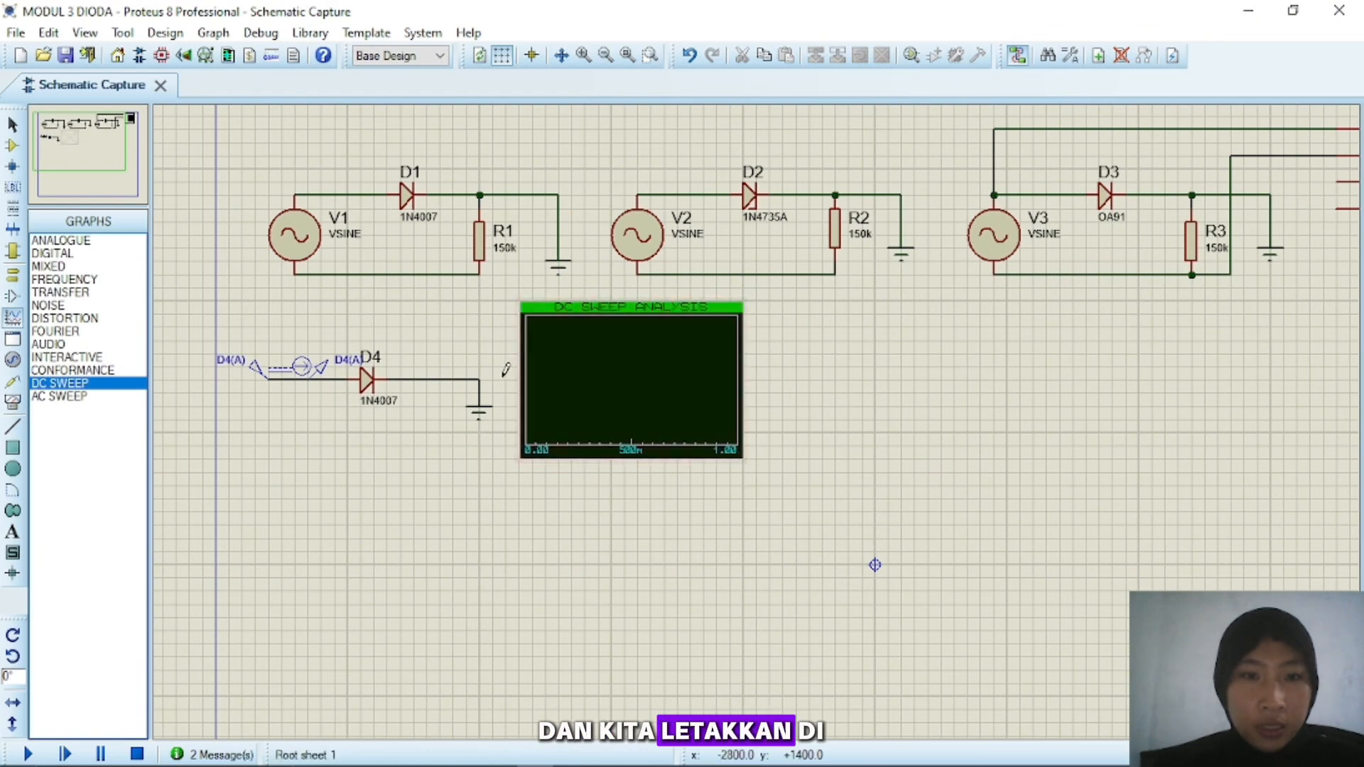
click(301, 377)
mouse_move(301, 370)
mouse_down()
mouse_move(532, 324)
mouse_move(591, 367)
mouse_move(591, 326)
mouse_move(646, 312)
mouse_move(587, 386)
mouse_up()
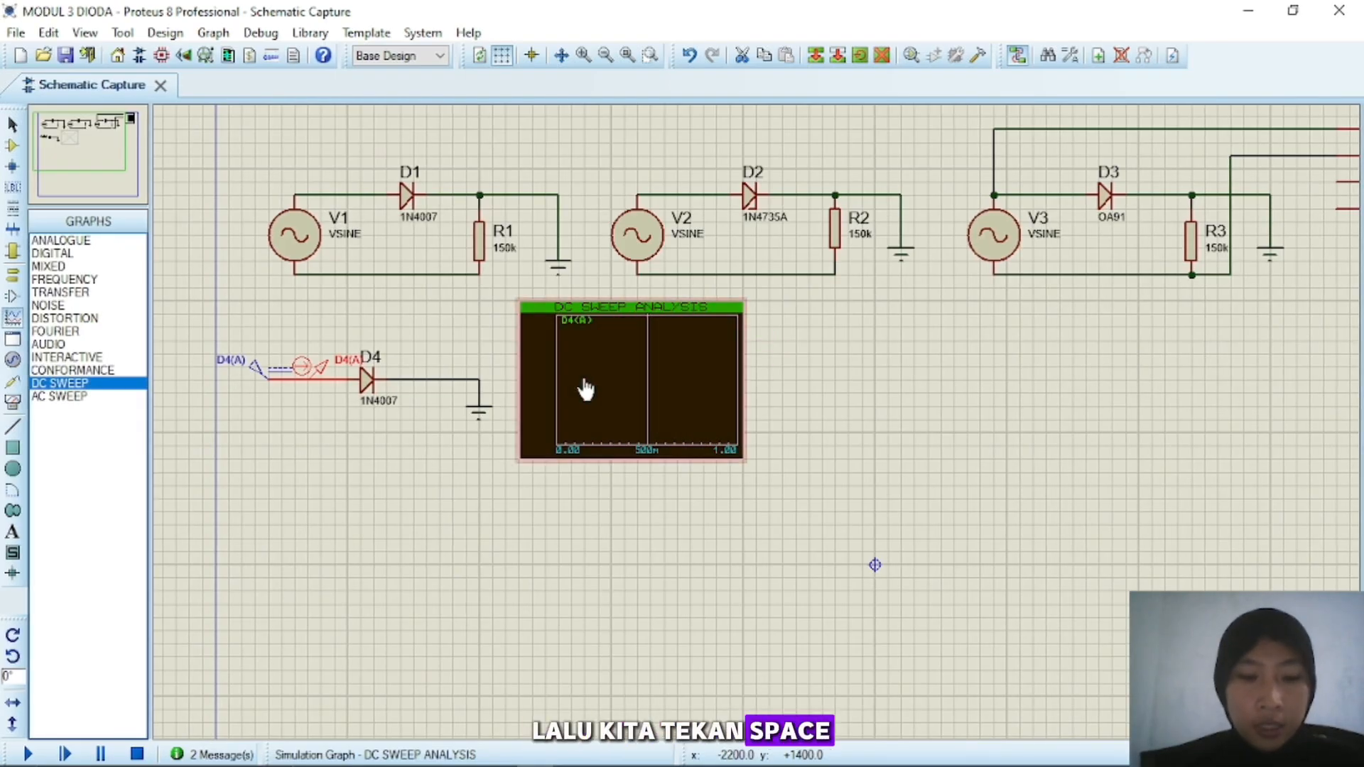
key(space)
- Maximize the DC sweep graph to examine the 1N4007 diode's current curve and close the graph view
right_click(635, 418)
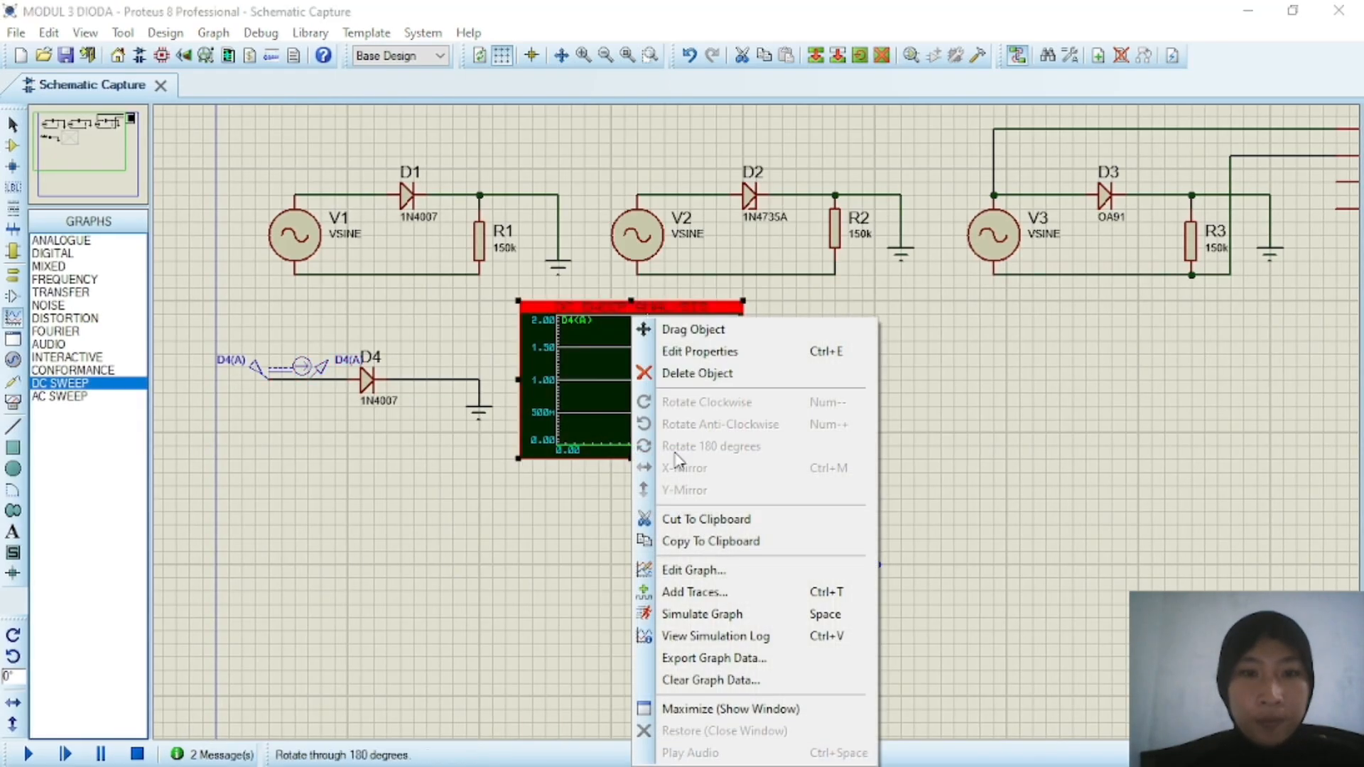
click(672, 708)
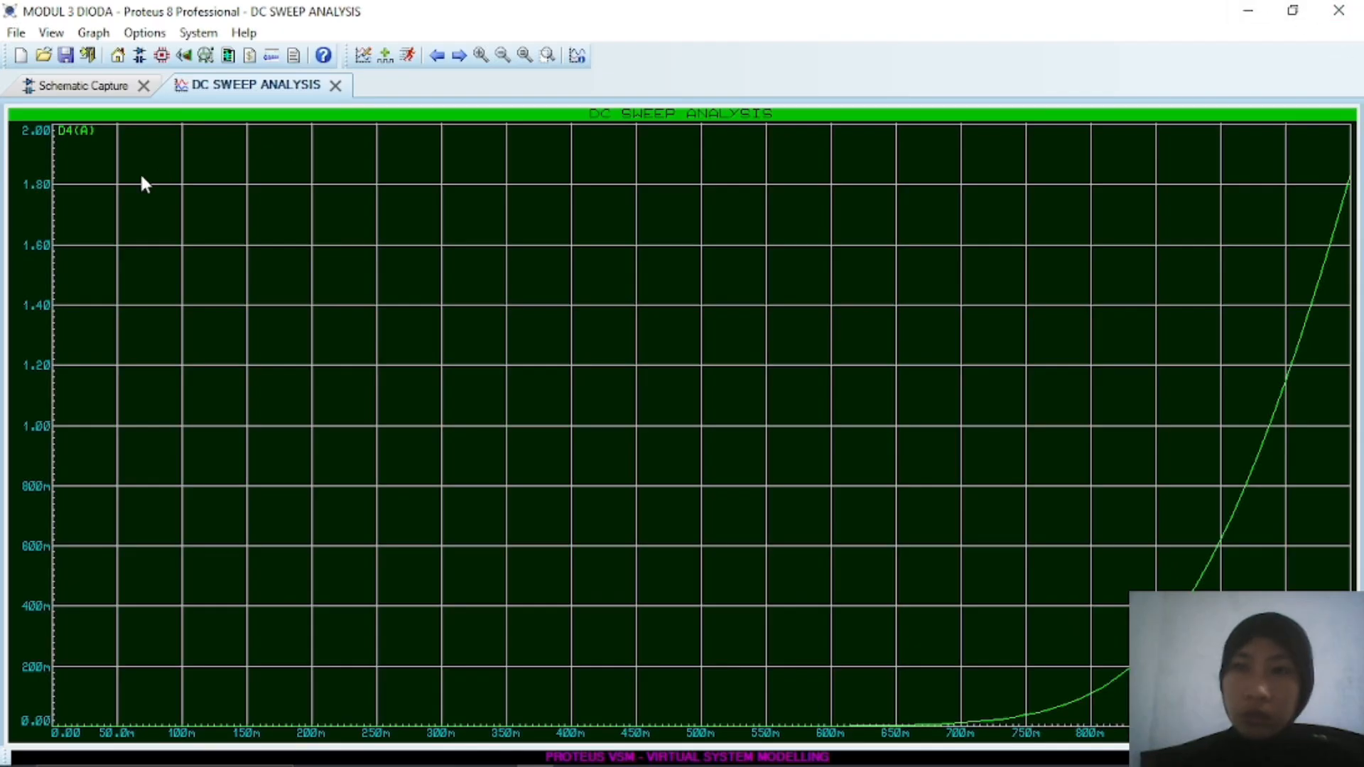
click(335, 85)
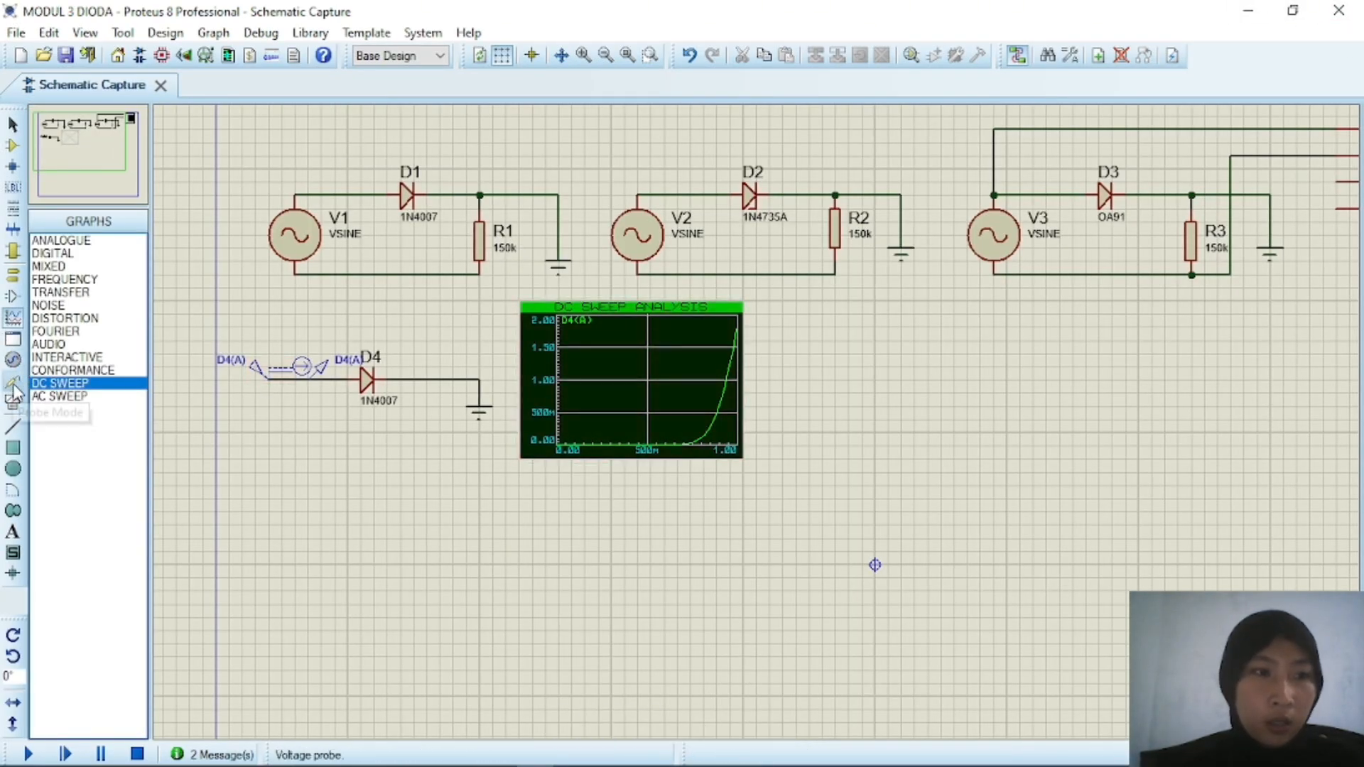
- Place a DC generator, a 1N4735A zener diode and a GROUND terminal in a row below the 1N4007 sweep circuit
click(13, 360)
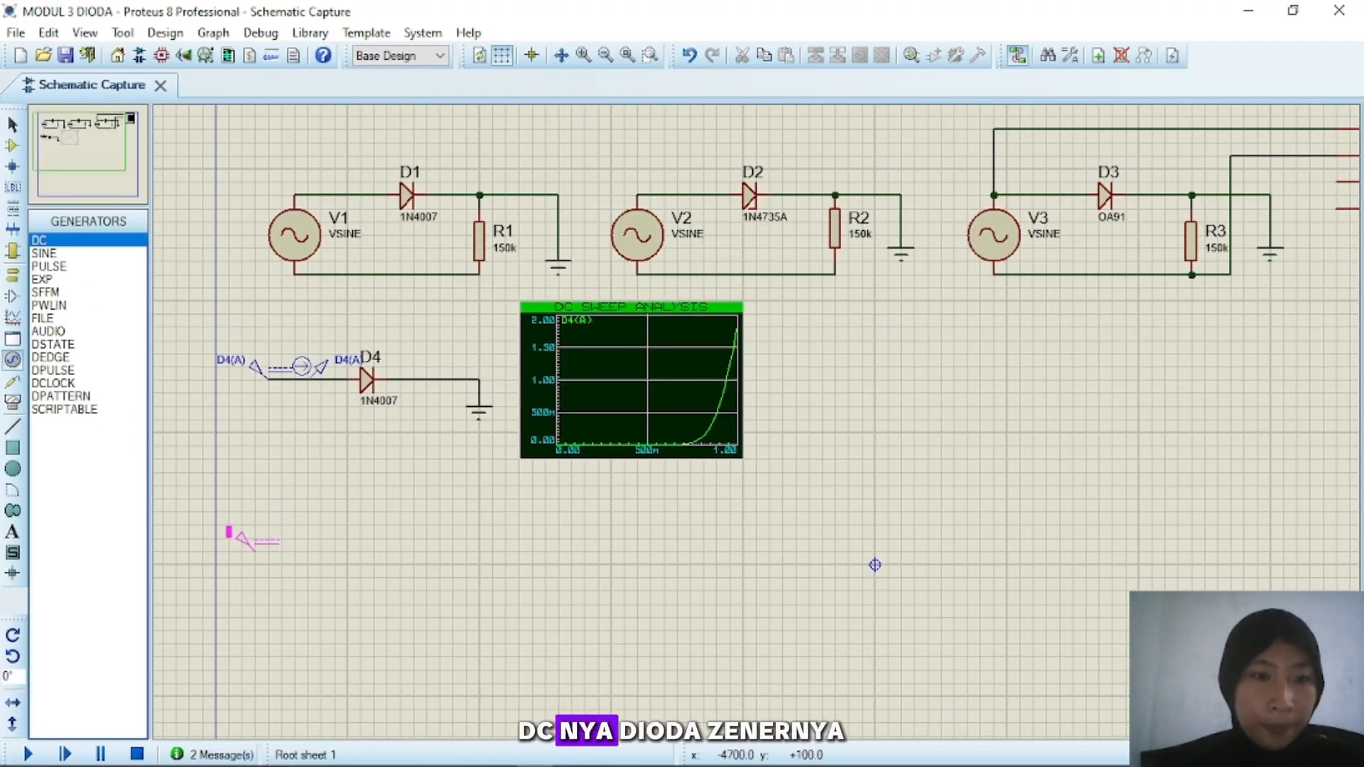
click(228, 532)
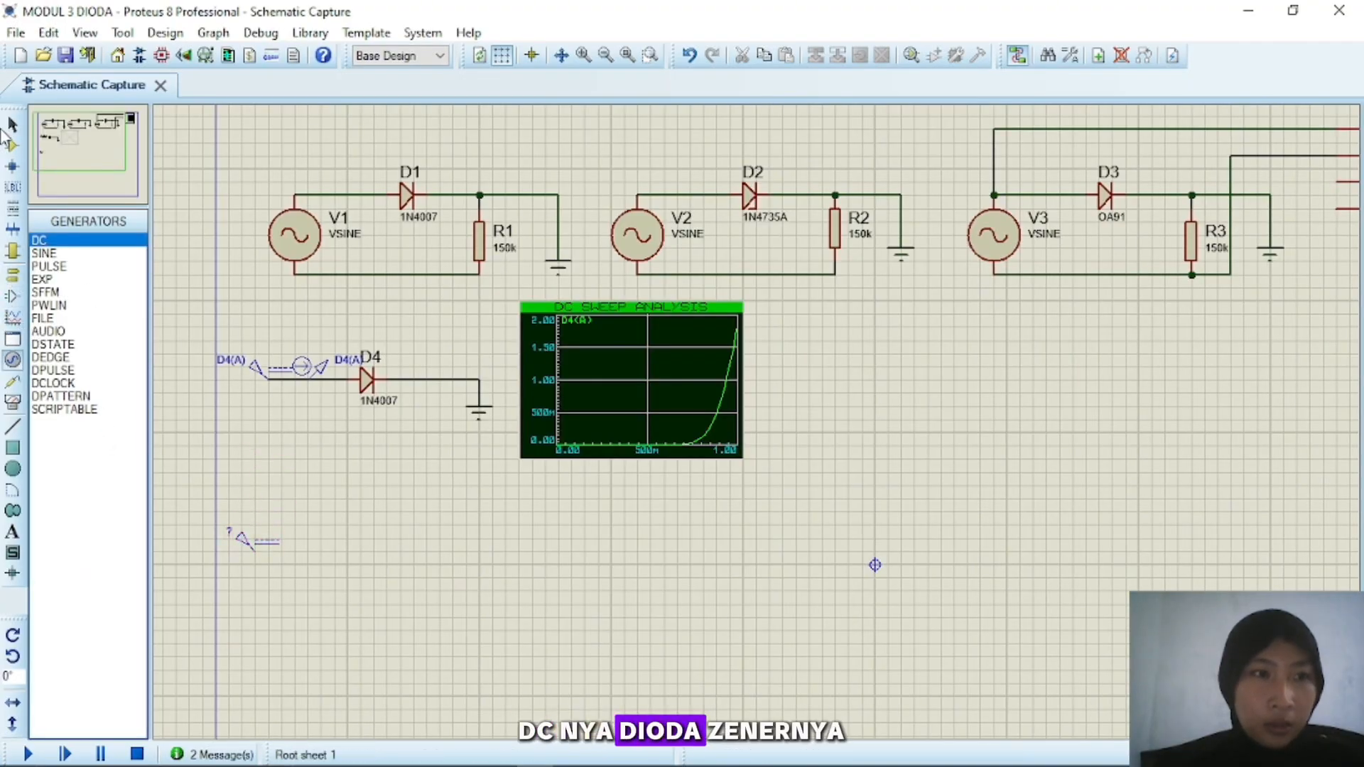
click(13, 147)
click(53, 253)
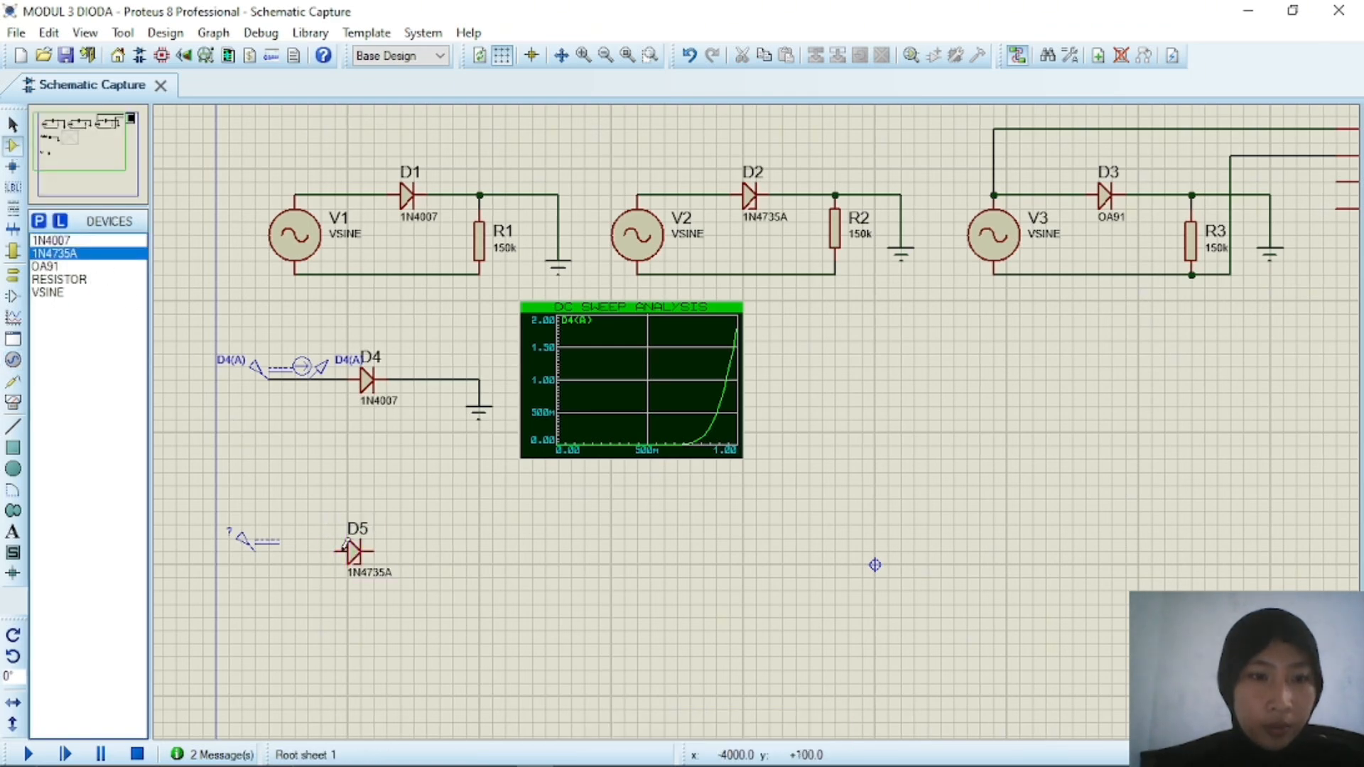
click(13, 275)
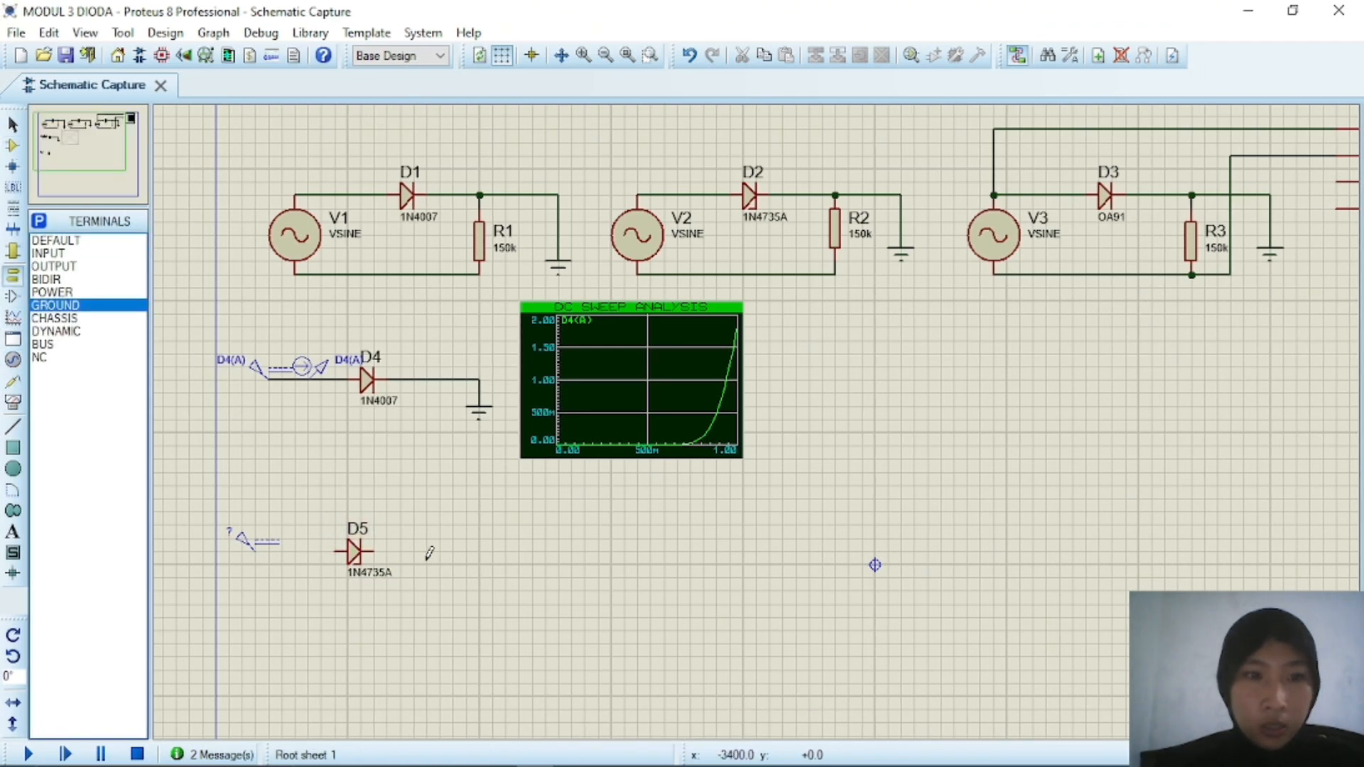
- Wire the new DC generator through the 1N4735A diode to ground and place a CURRENT probe on the wire before the diode
click(256, 551)
click(372, 551)
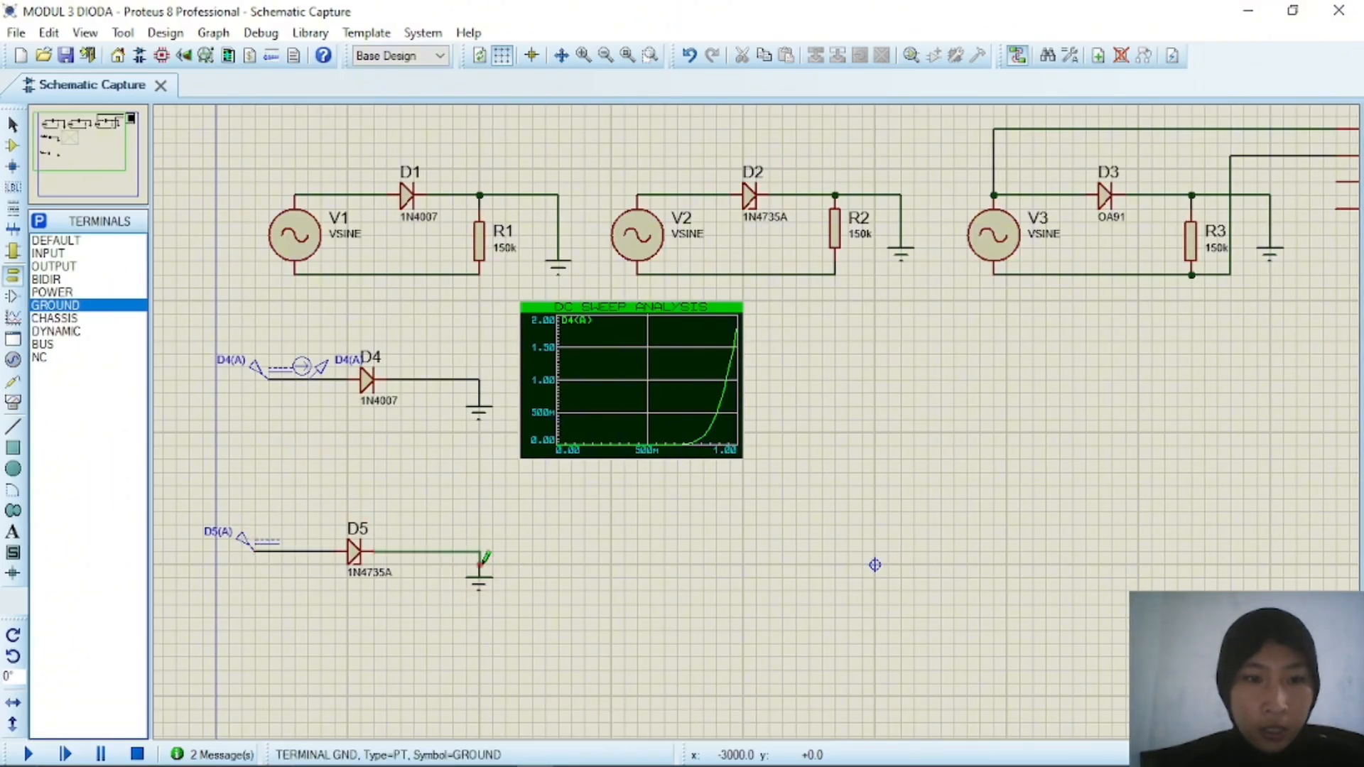
click(481, 558)
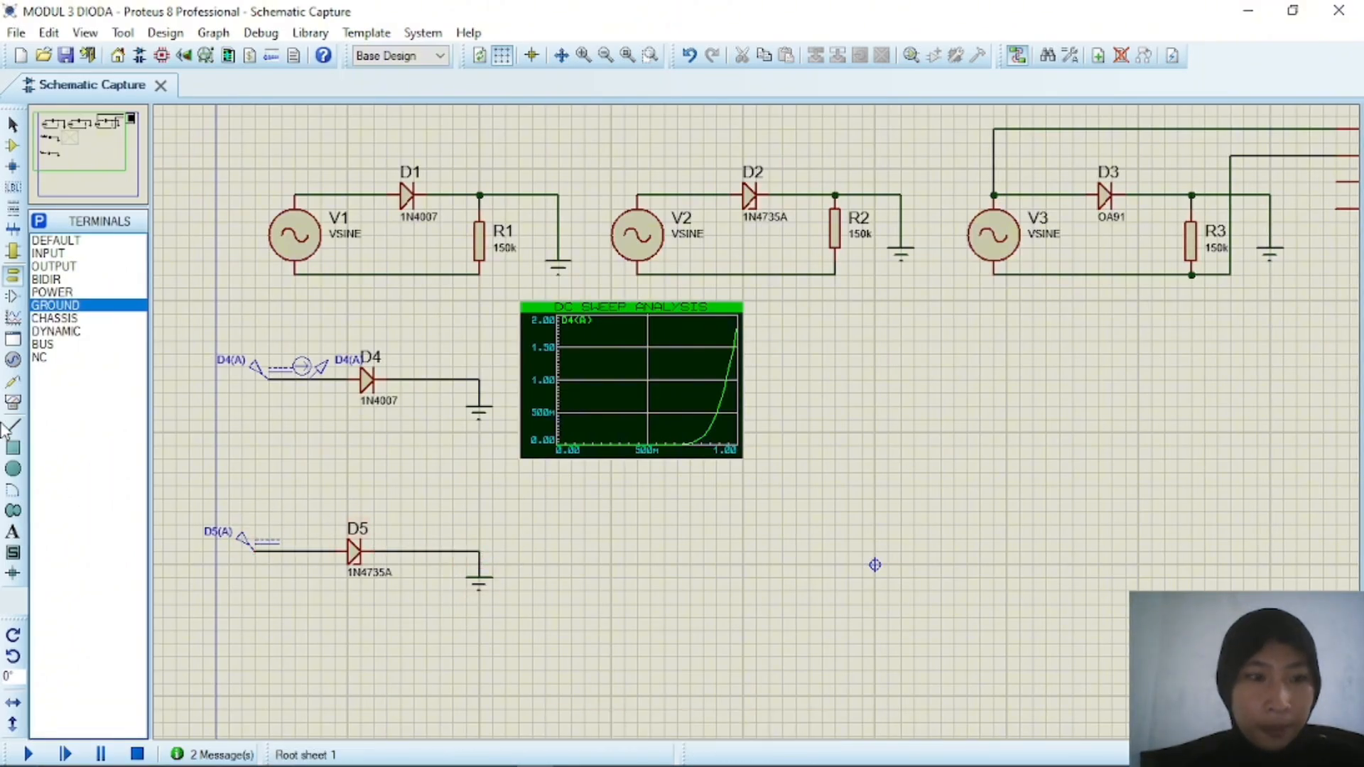
click(13, 381)
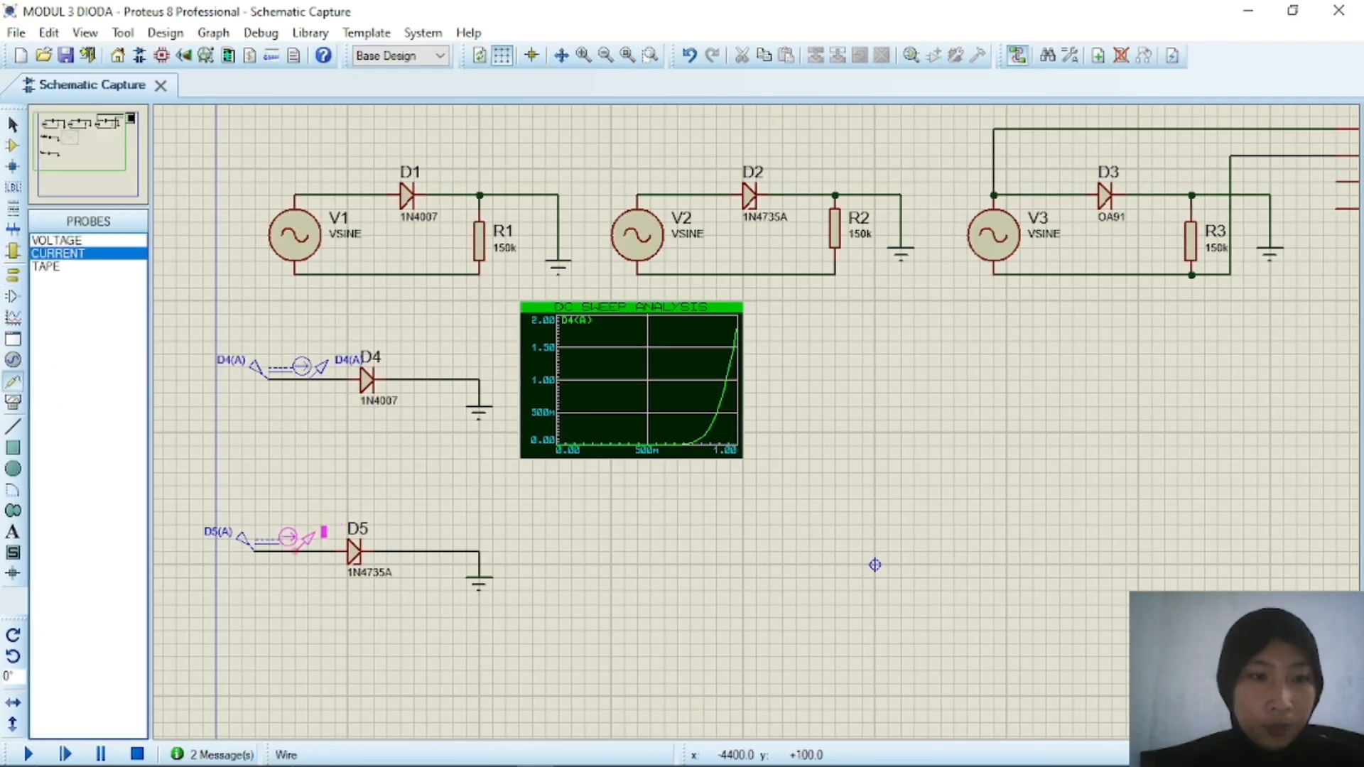
click(296, 552)
- Enable manual edits for the 1N4735A circuit's DC generator and set its VALUE property to X
double_click(249, 546)
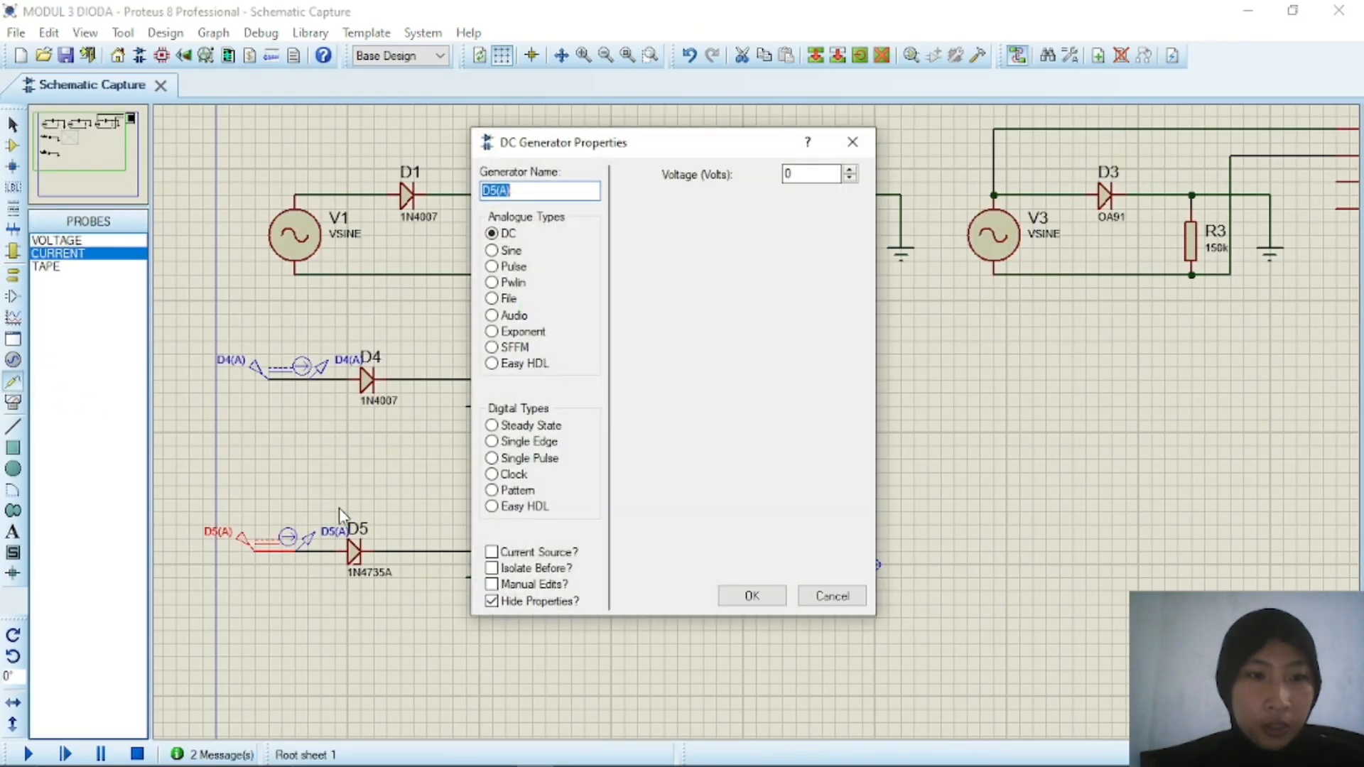
click(491, 584)
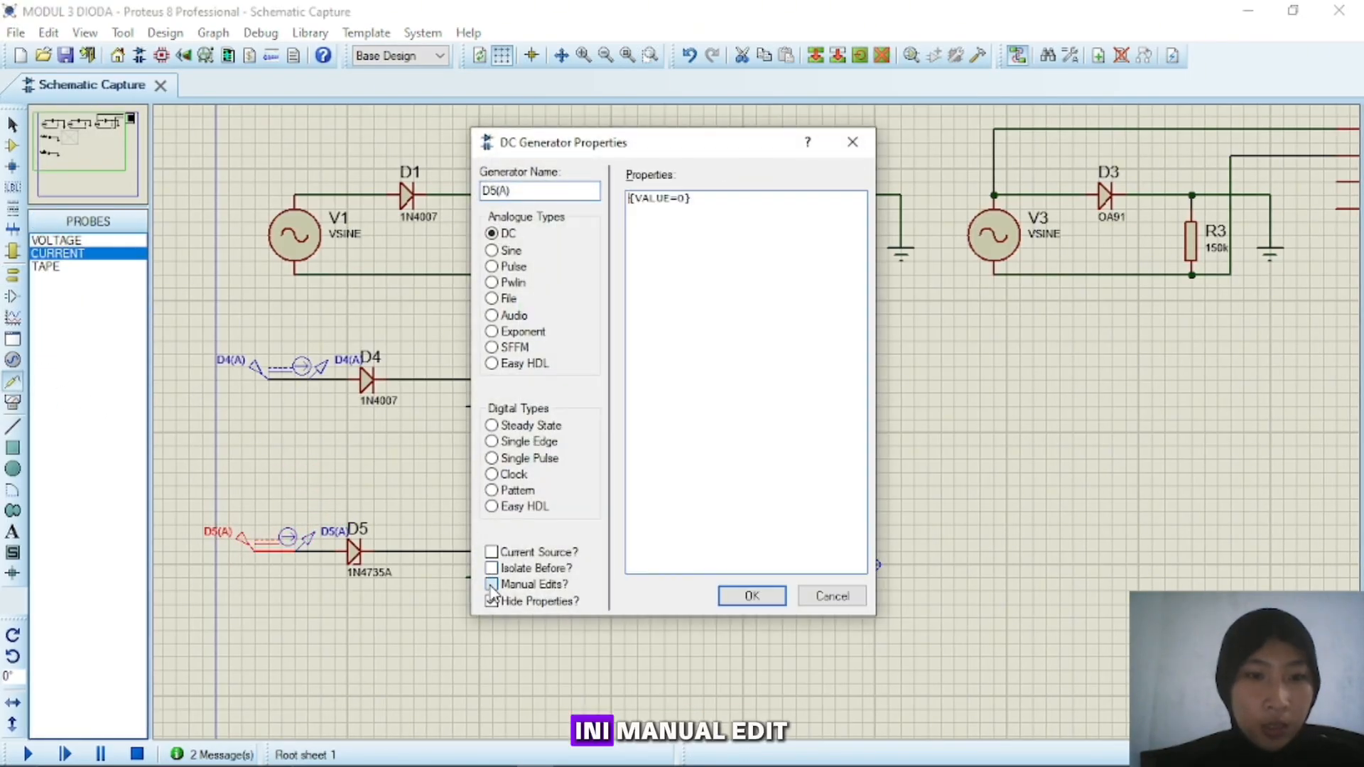
click(683, 201)
key(BackSpace)
text(X)
click(752, 596)
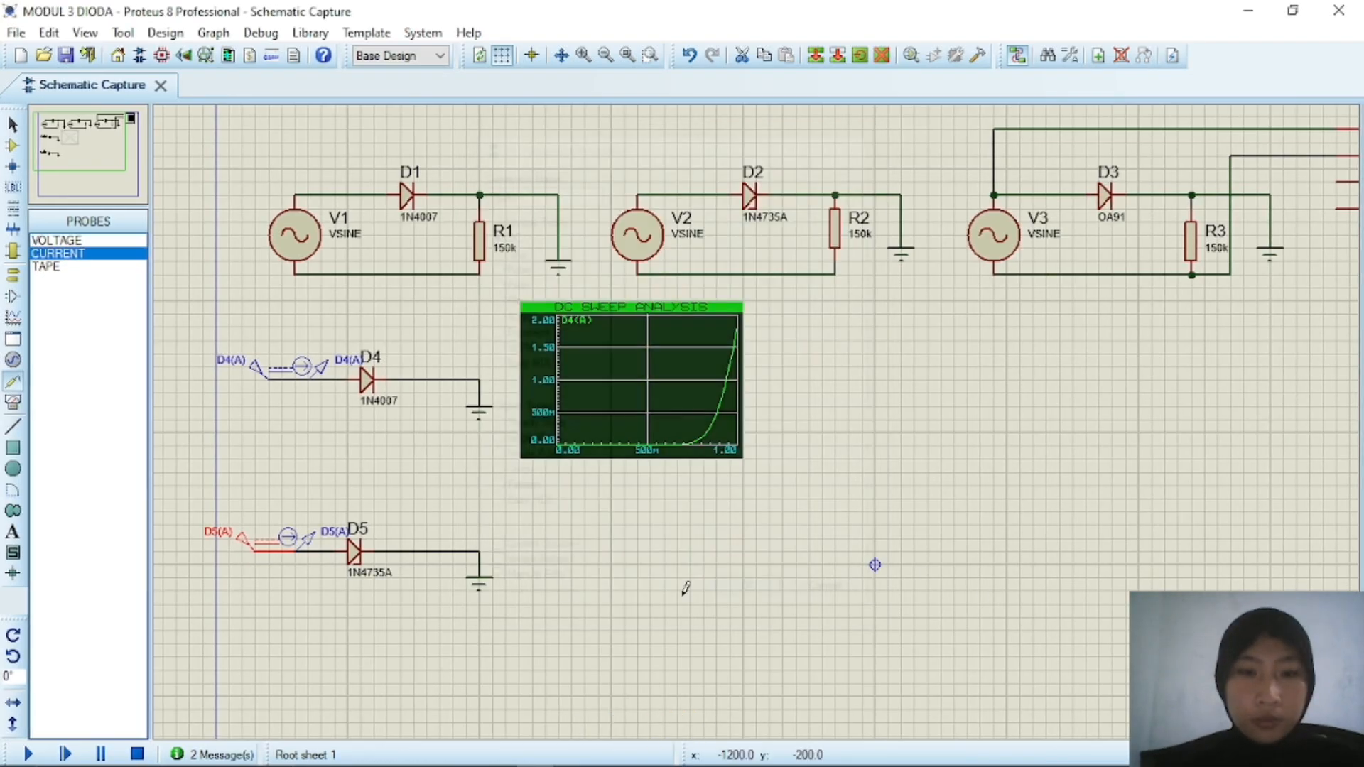
- Draw a DC SWEEP graph beside the 1N4735A sweep circuit, add the current probe's trace to it and simulate the graph
click(13, 318)
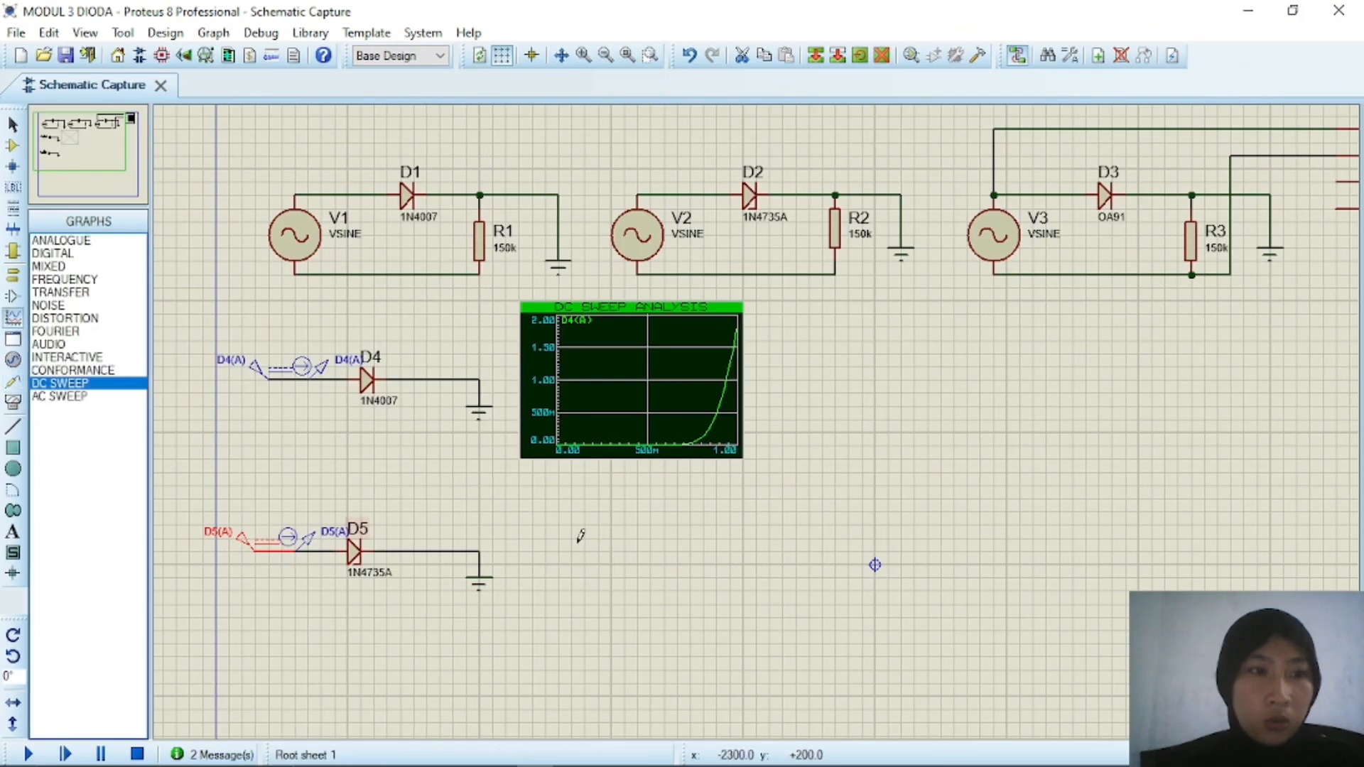
click(526, 492)
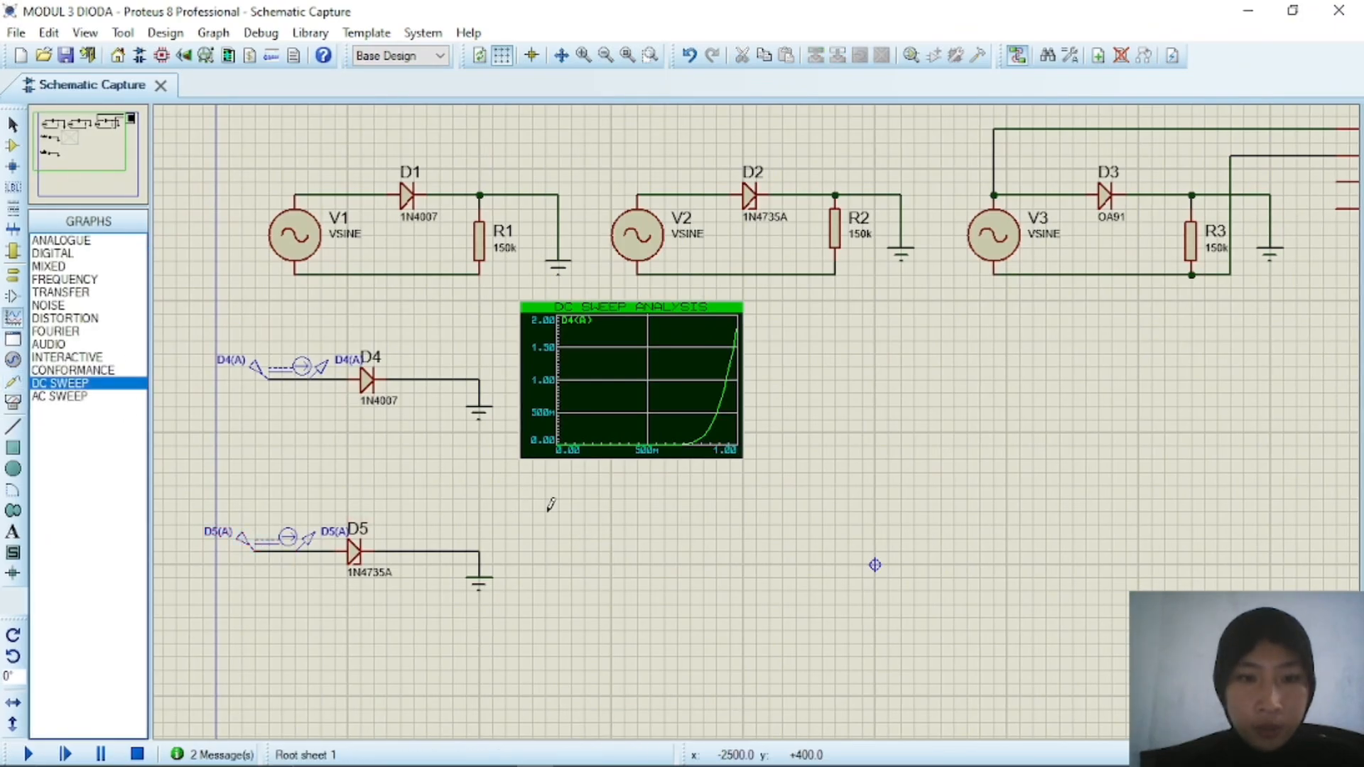
drag(523, 500, 746, 641)
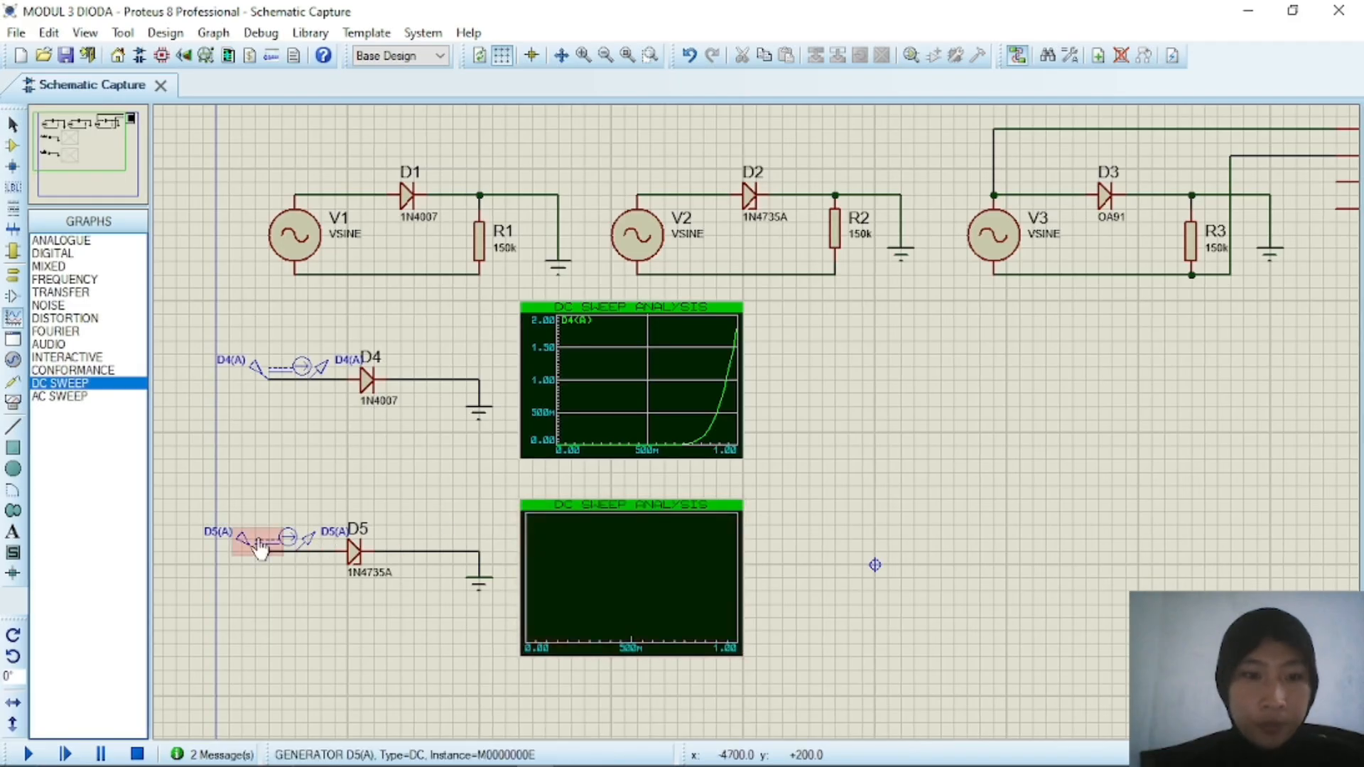
drag(307, 556, 624, 588)
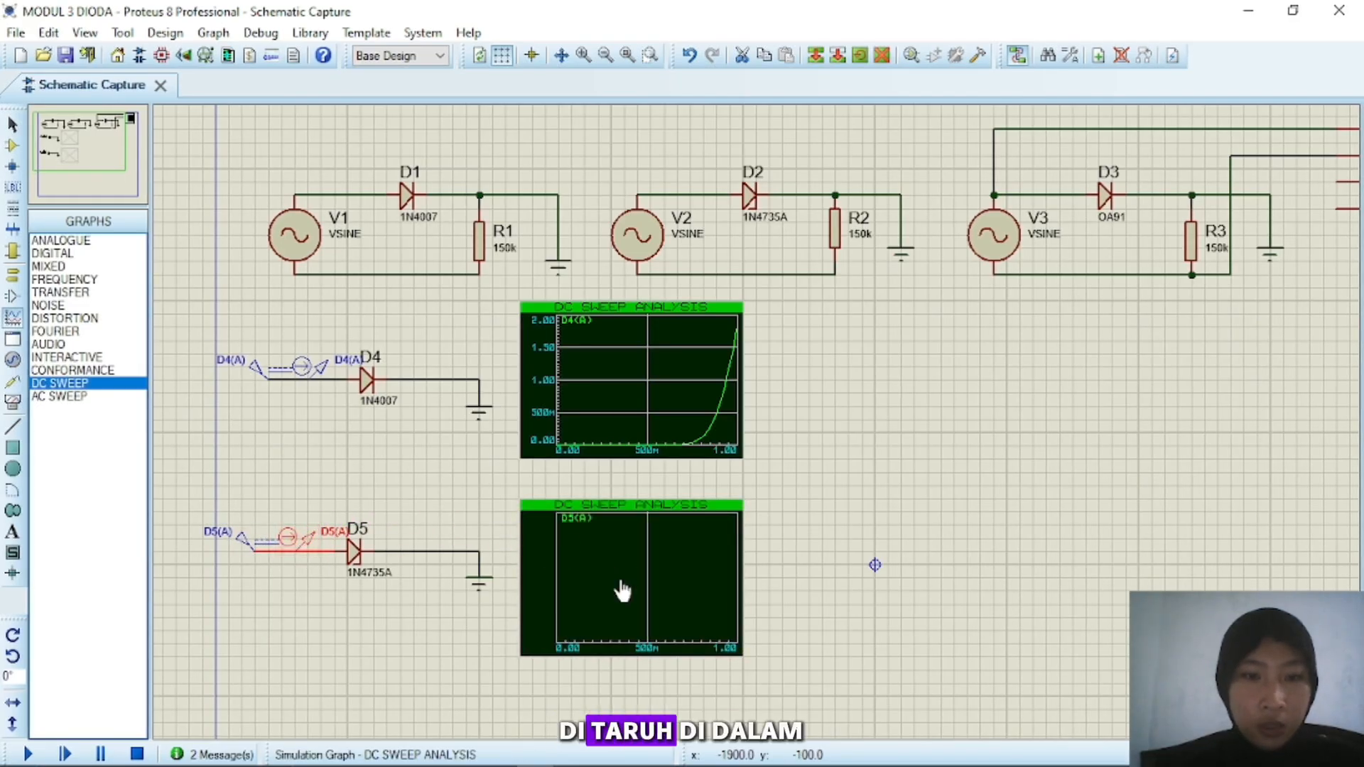
key(space)
- Maximize the 1N4735A circuit's DC sweep graph to examine the zener diode's current curve and close the graph view
scroll(670, 524, down, 1)
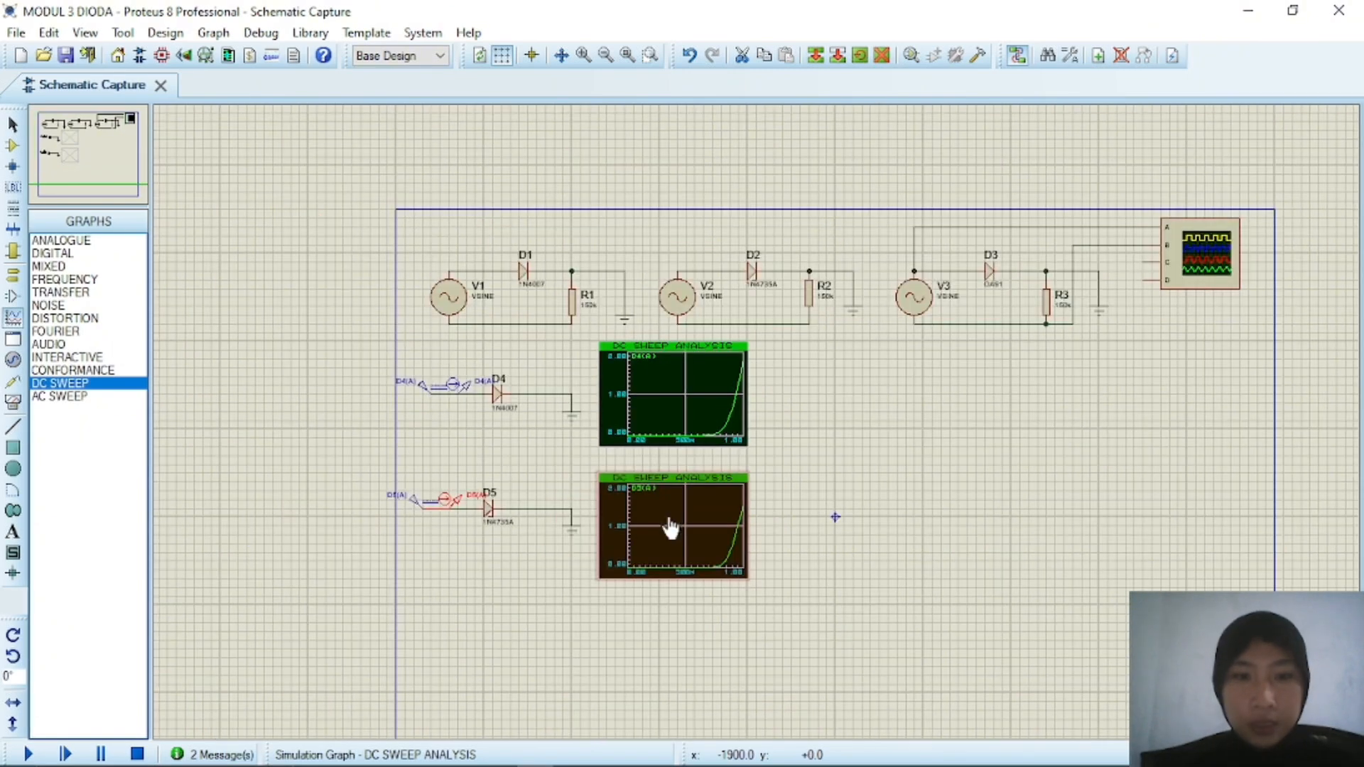
scroll(758, 430, up, 1)
click(75, 149)
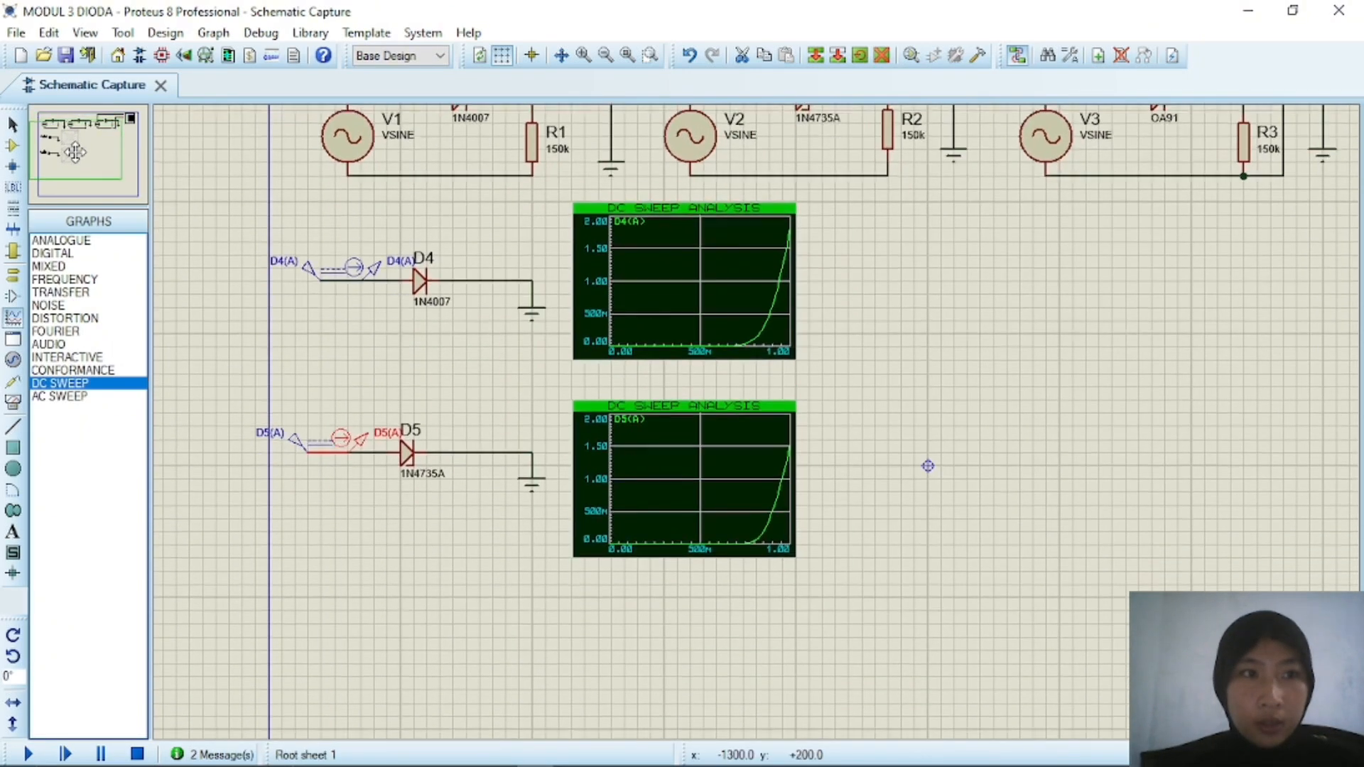
click(79, 165)
click(658, 314)
right_click(658, 313)
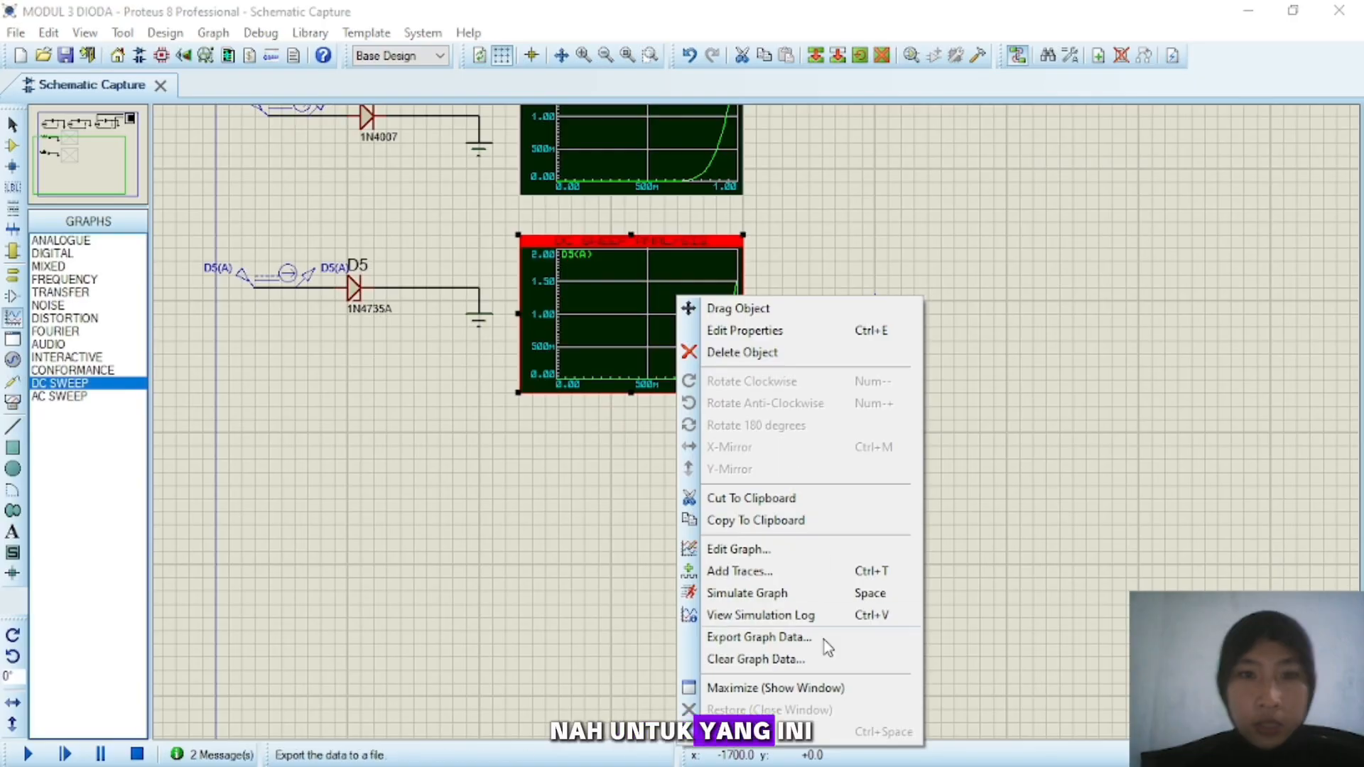
click(739, 688)
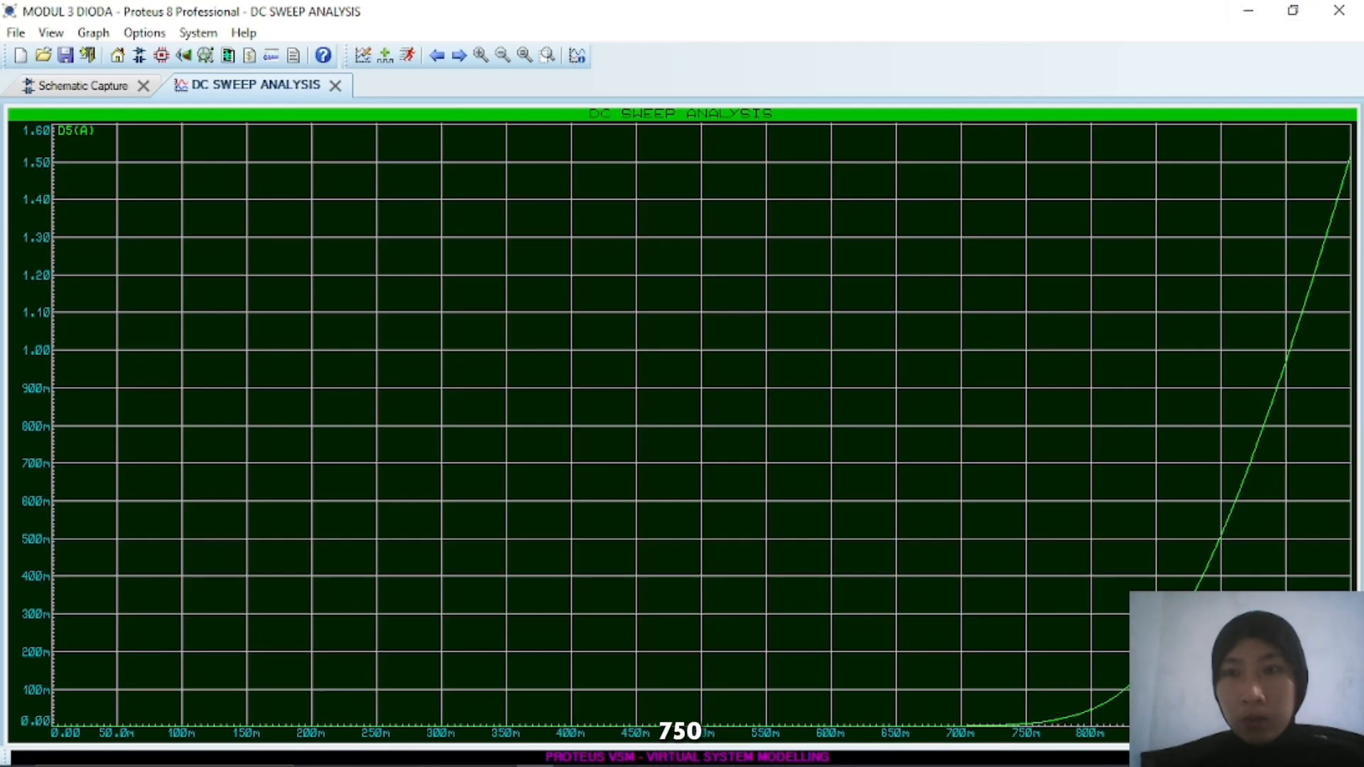
click(335, 85)
- Place a DC generator, an OA91 diode and a GROUND terminal in a row below the 1N4735A sweep circuit
click(13, 147)
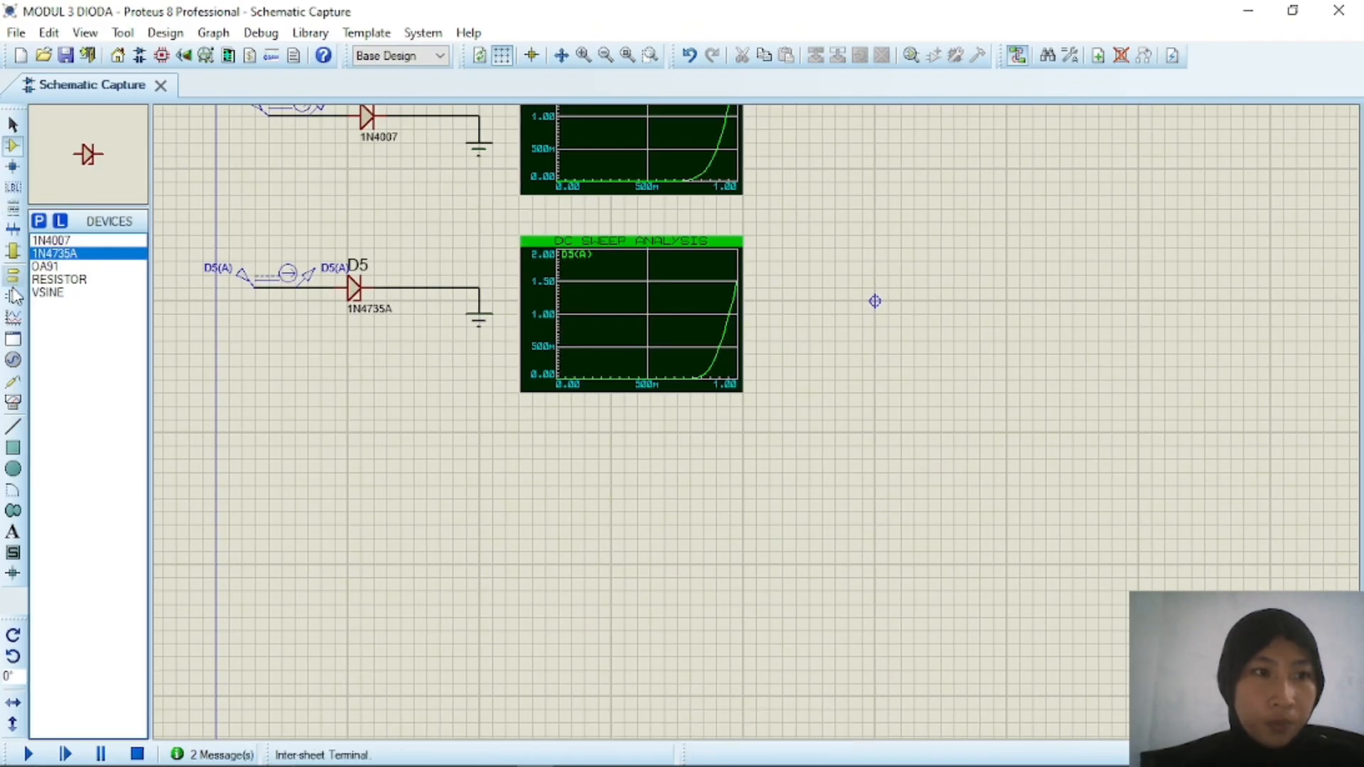
click(13, 361)
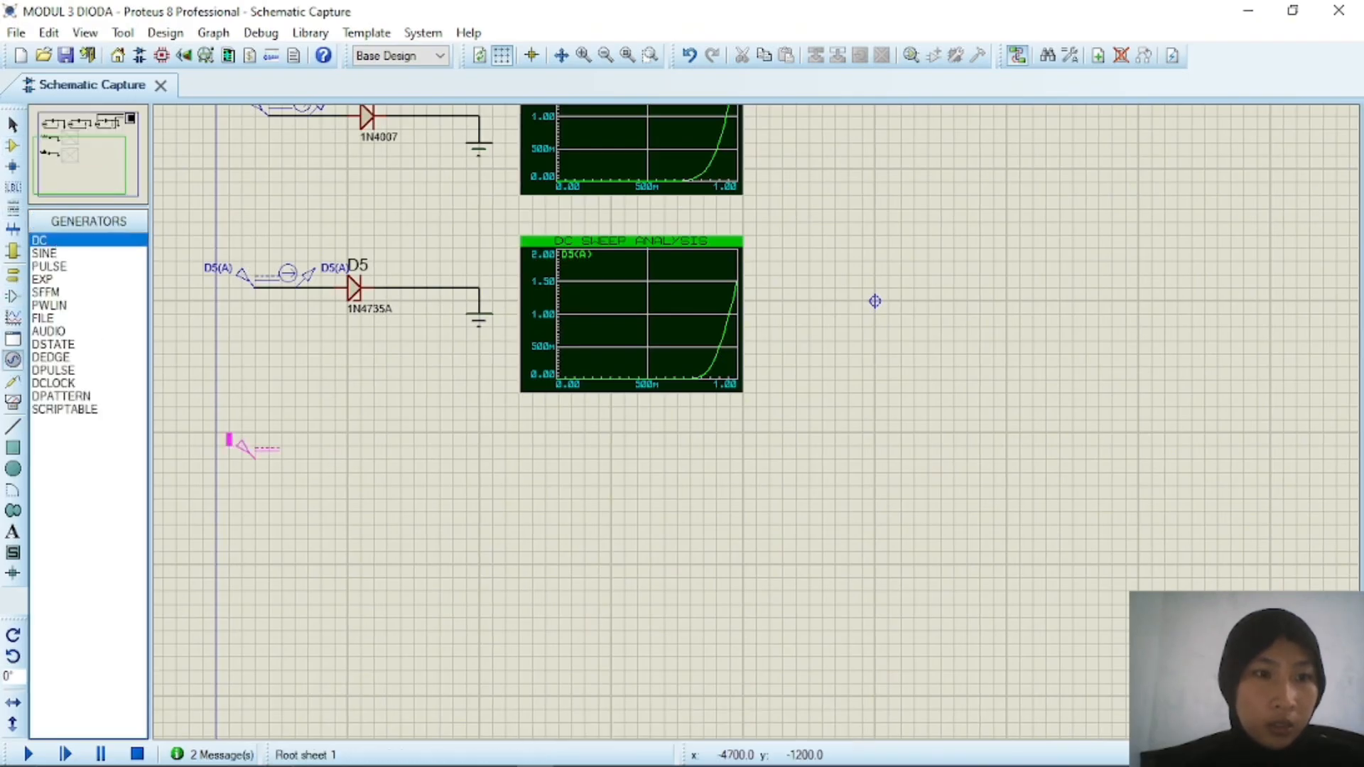
click(214, 506)
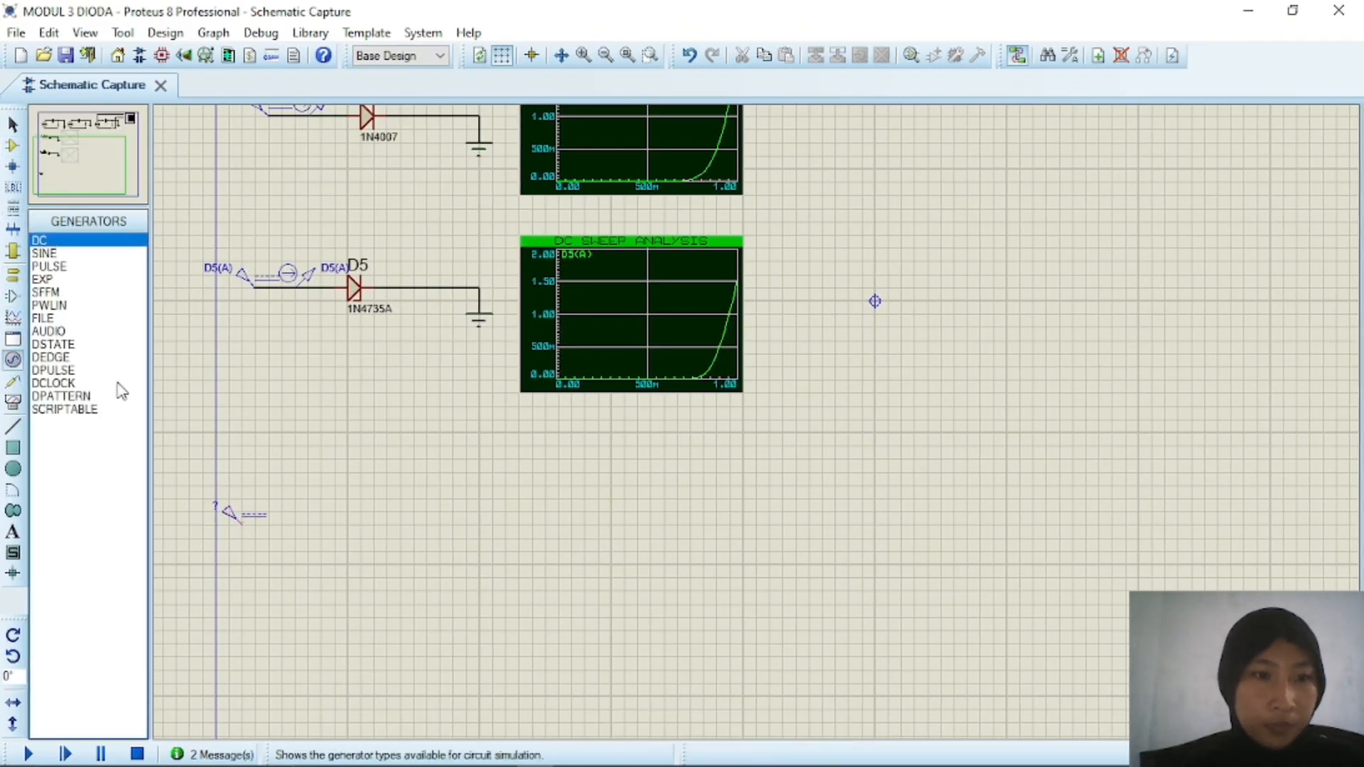
click(12, 145)
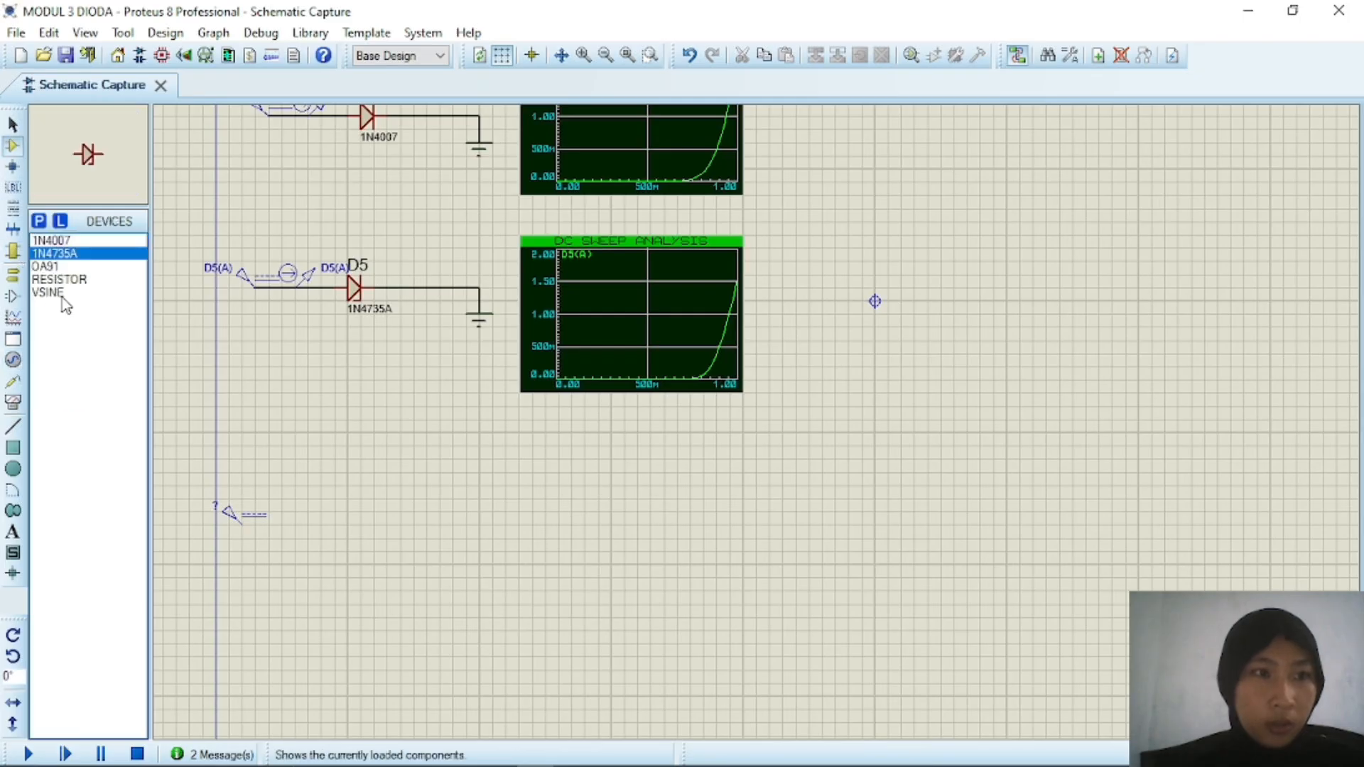
click(50, 266)
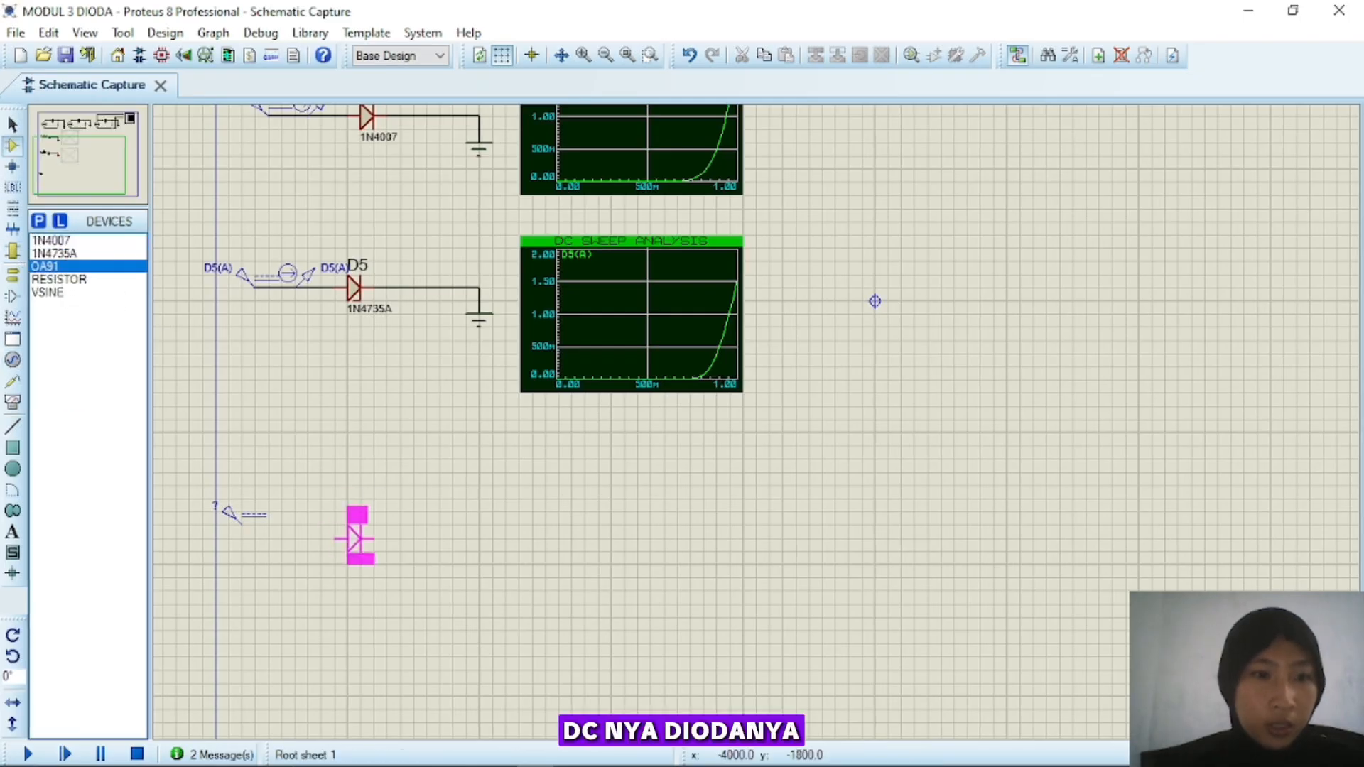
click(342, 524)
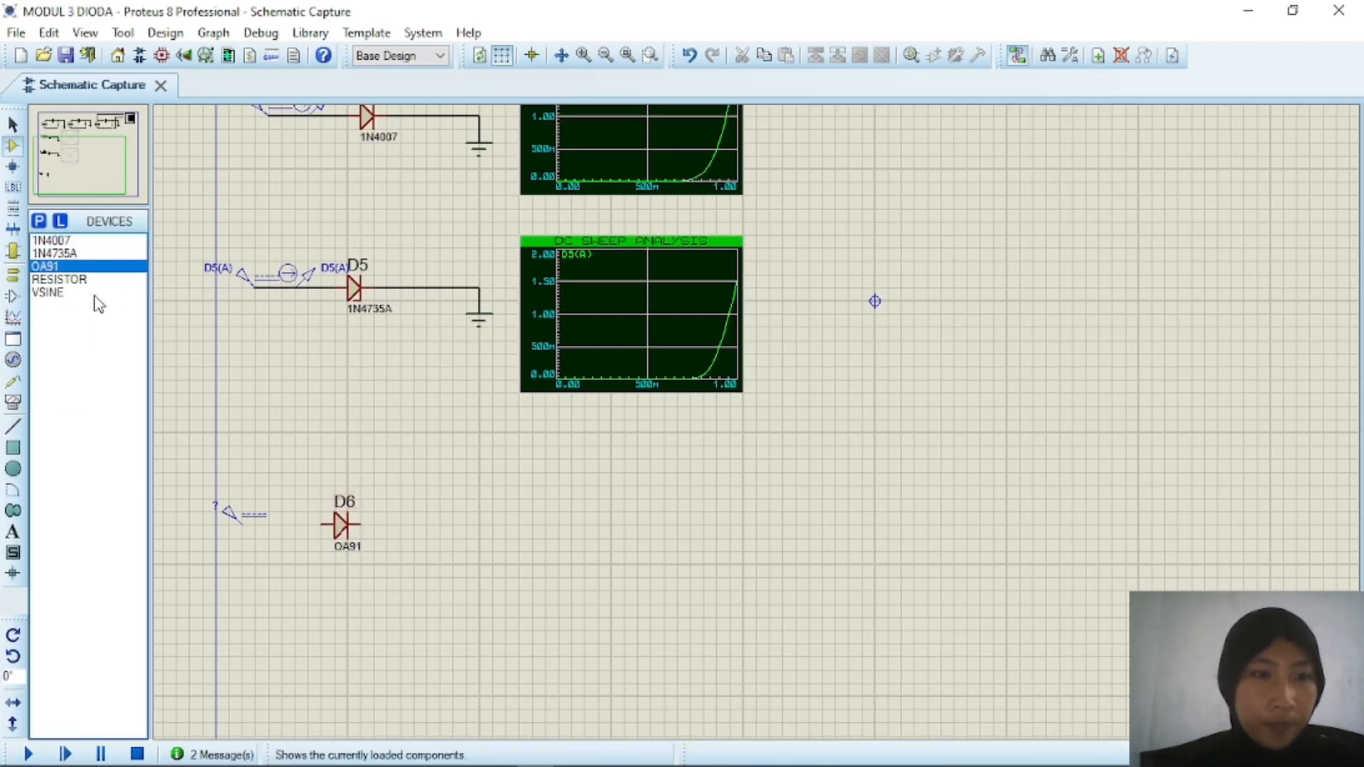
click(13, 275)
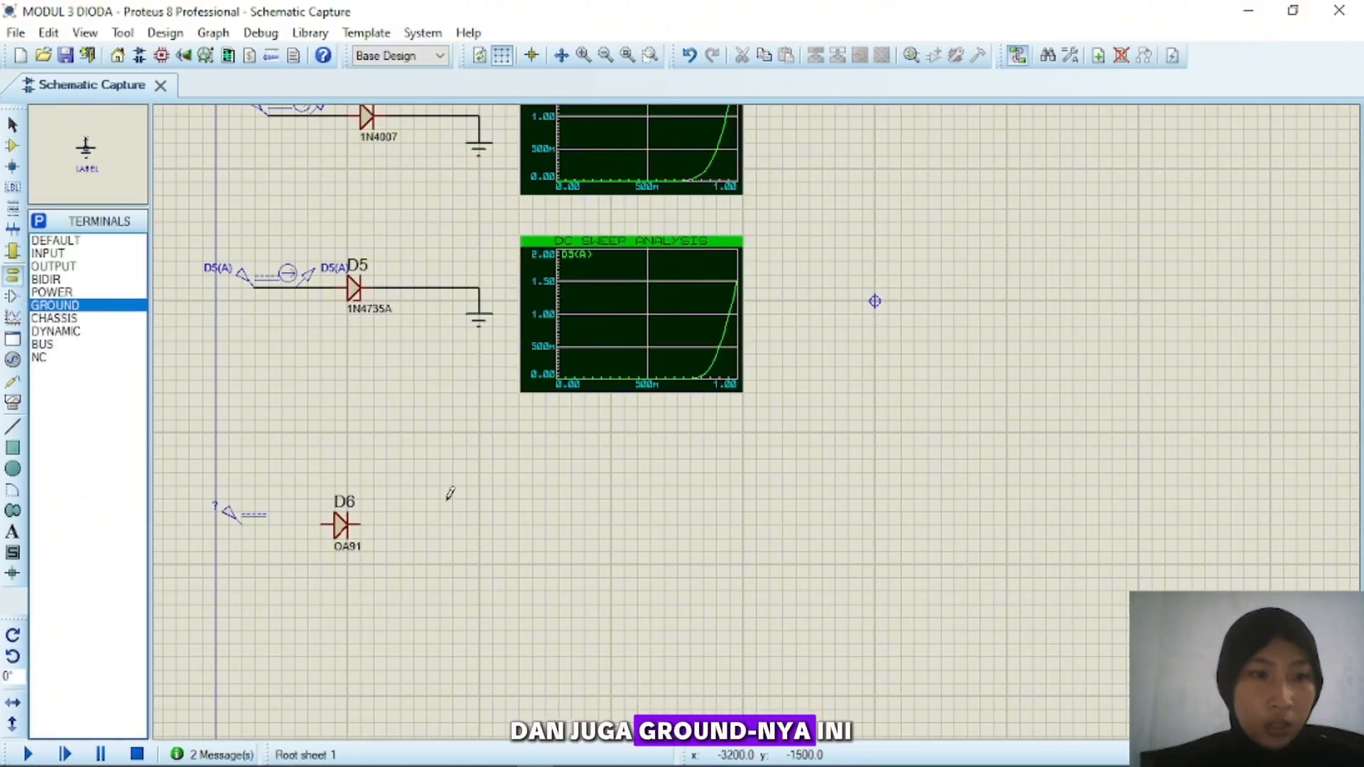
click(480, 540)
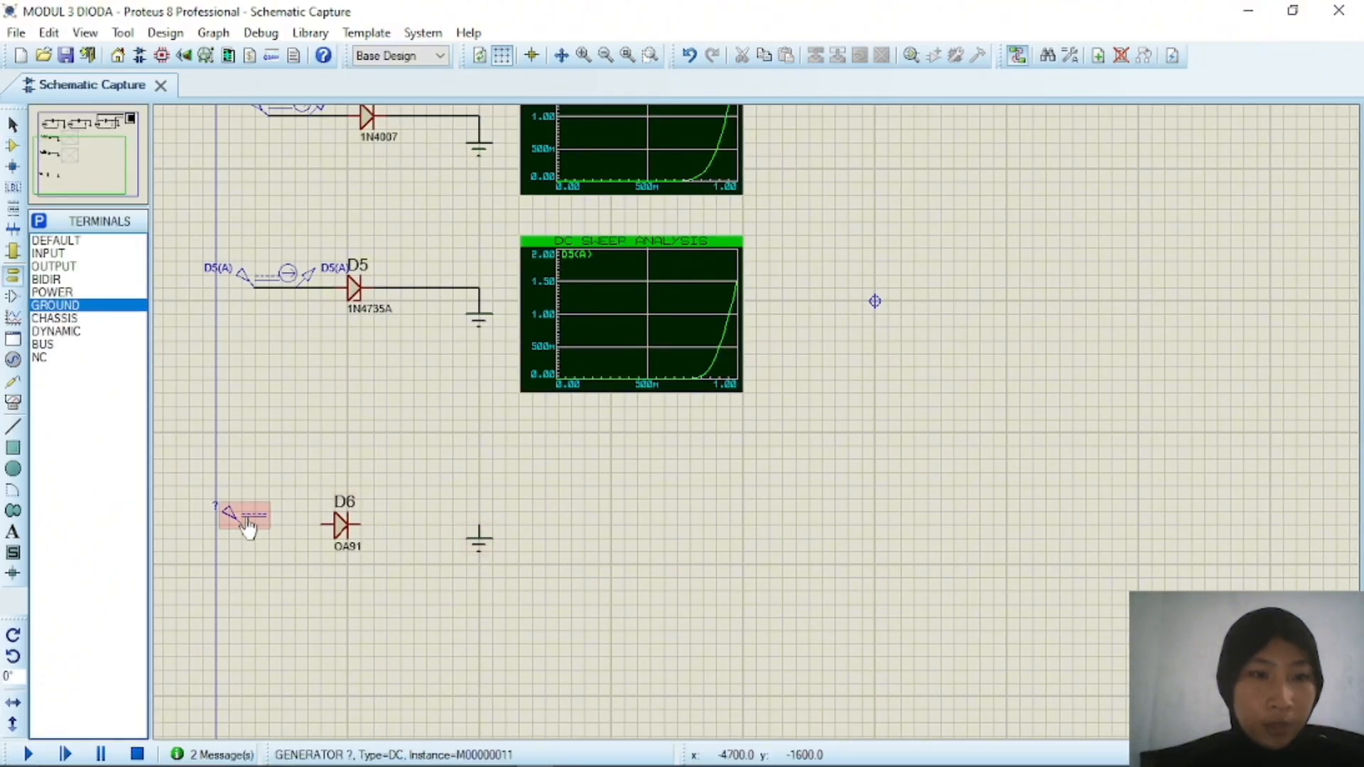
- Wire the new DC generator through the OA91 diode to ground and place a CURRENT probe on the wire before the diode
click(329, 525)
click(361, 525)
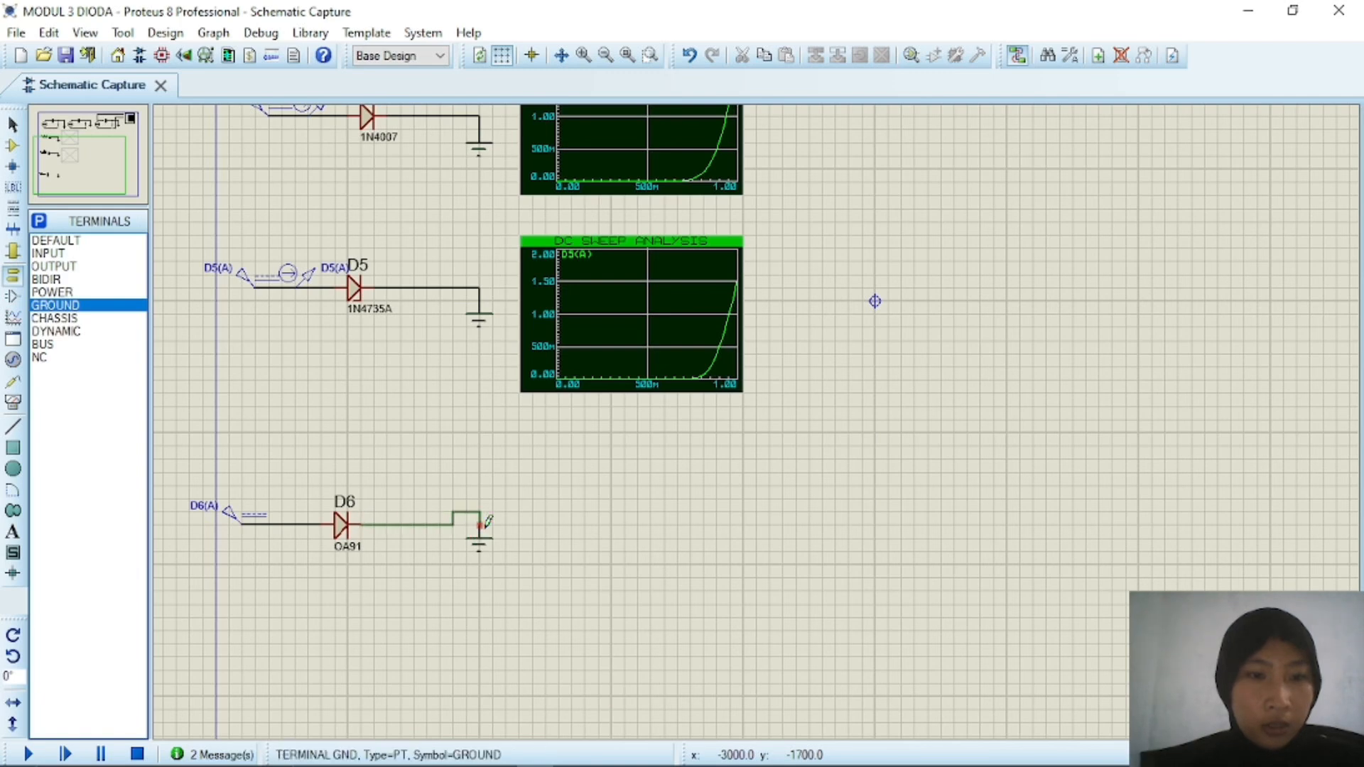
click(480, 525)
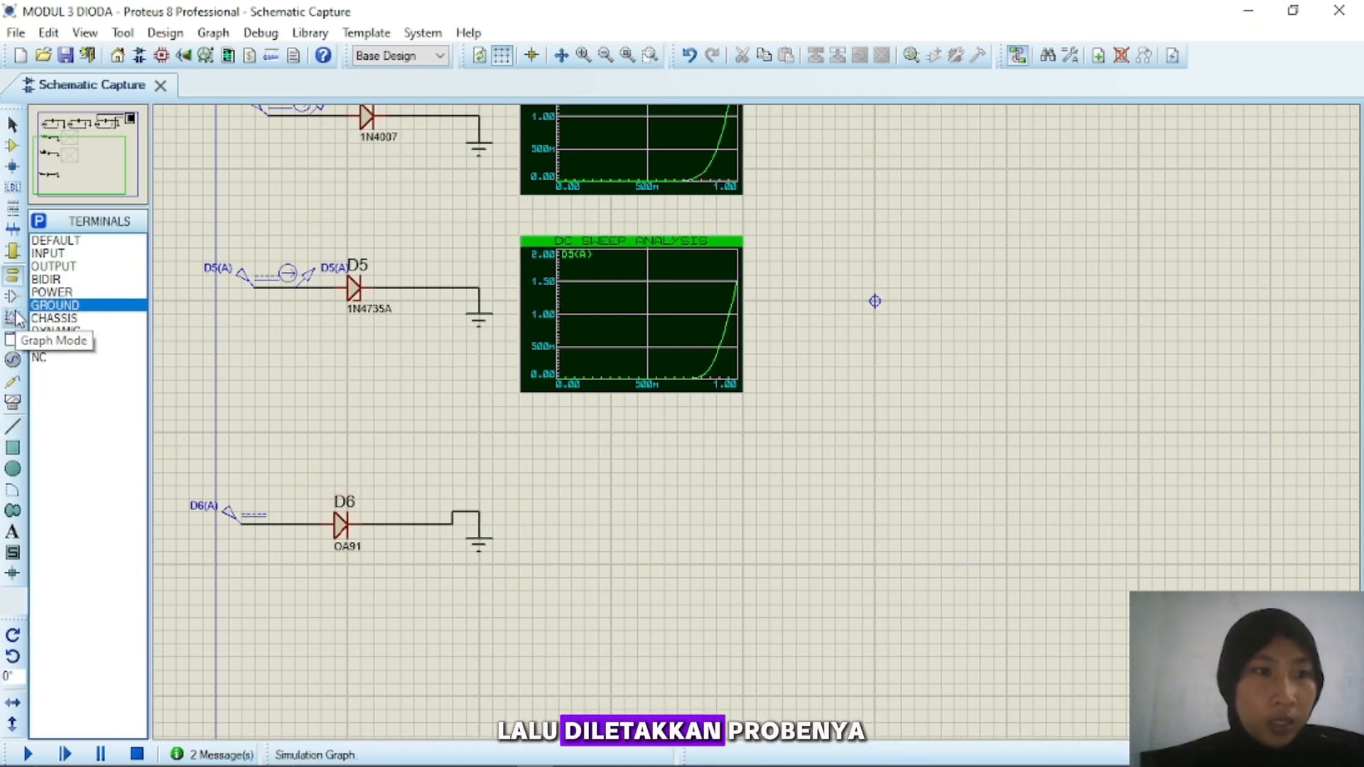
click(13, 381)
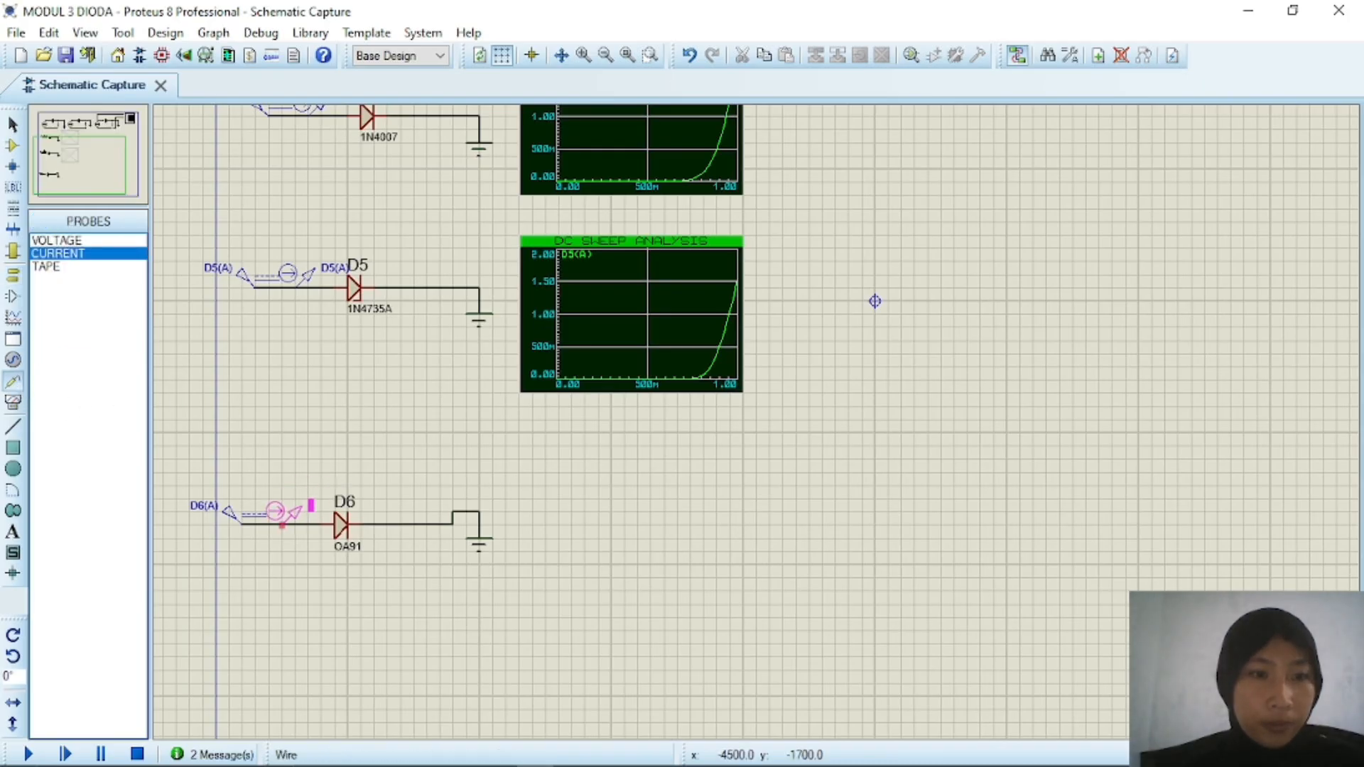
- Enable manual edits for the OA91 circuit's DC generator and set its VALUE property to X
double_click(230, 521)
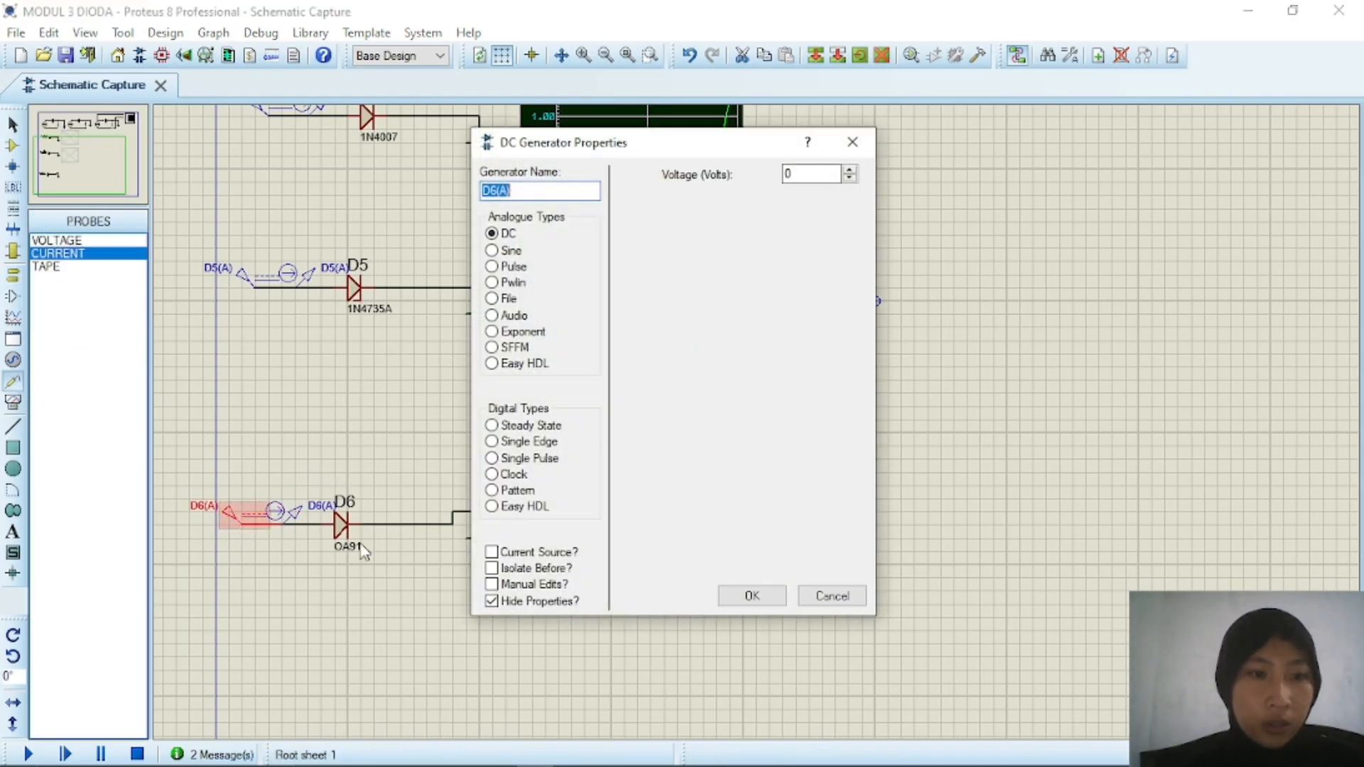
click(507, 586)
click(687, 199)
key(BackSpace)
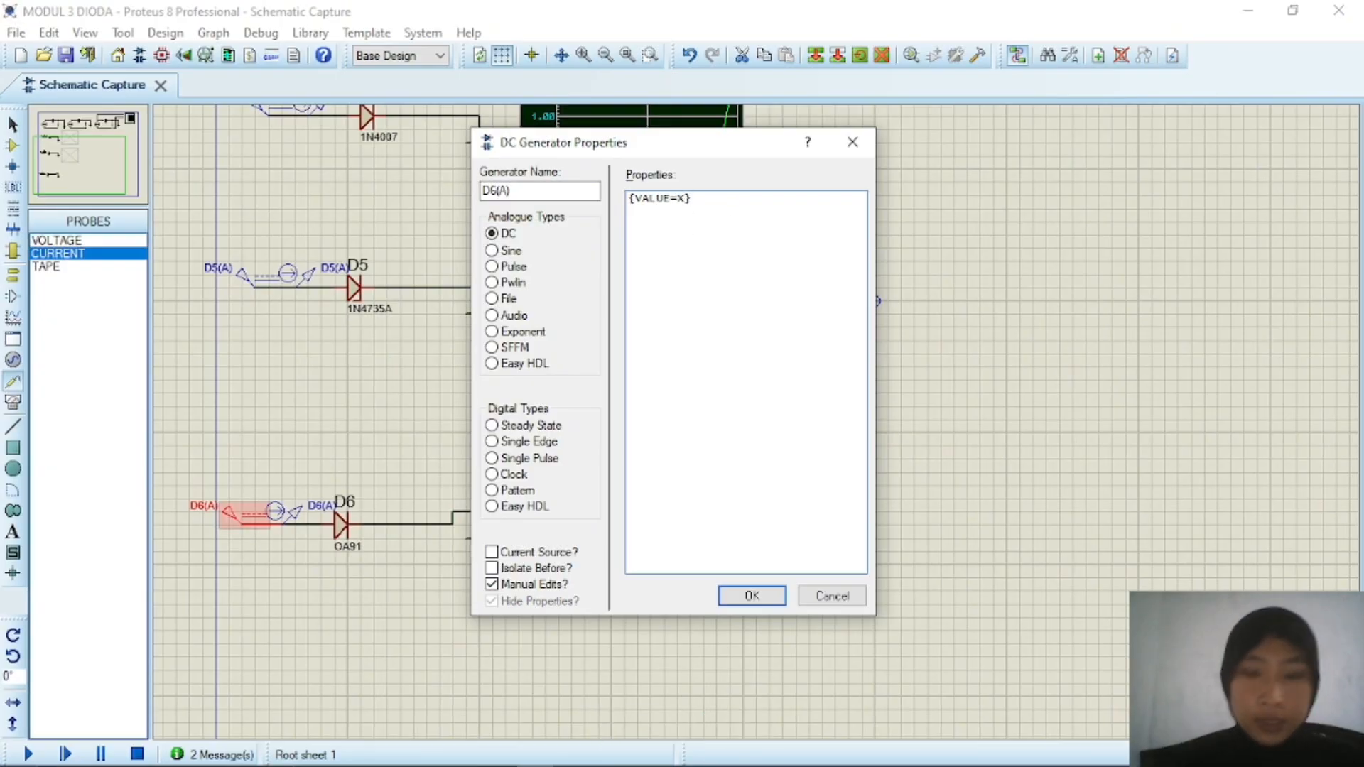
click(771, 599)
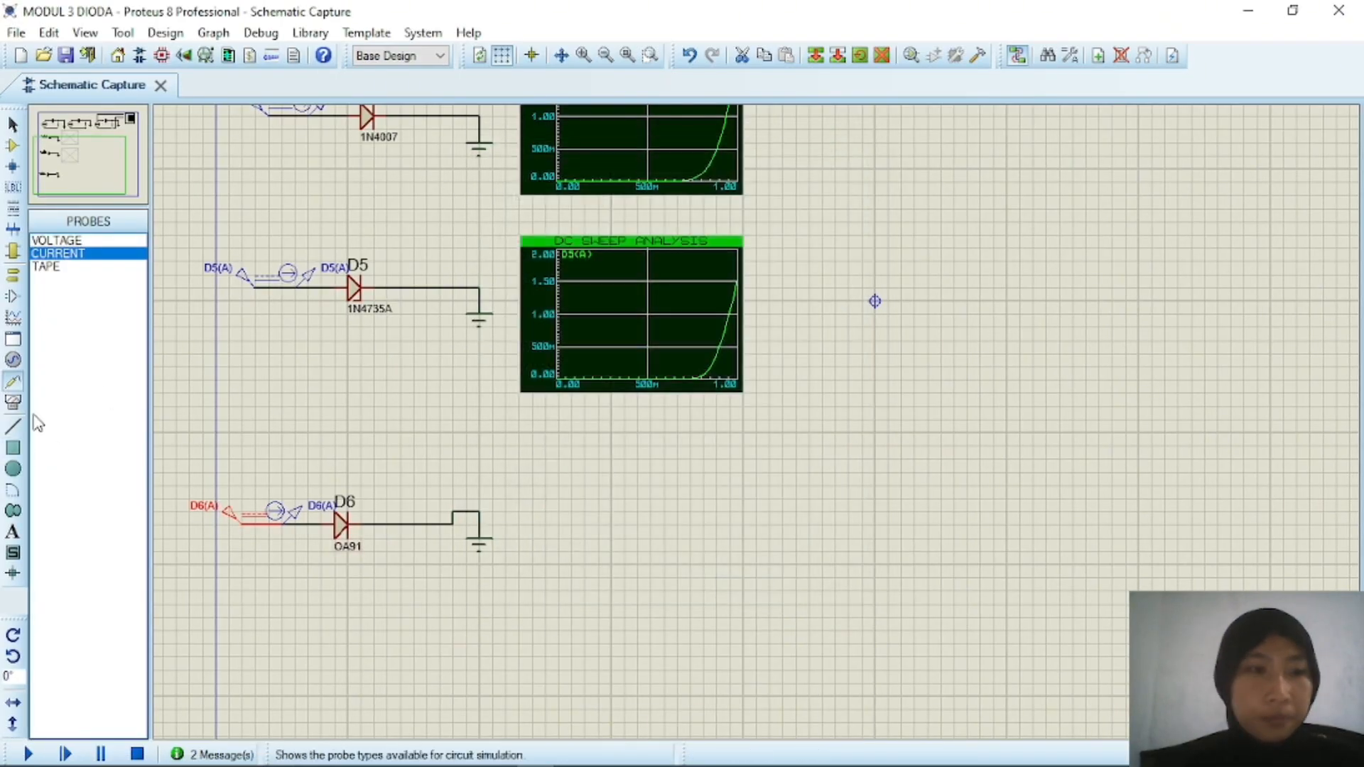
- Draw a DC SWEEP graph beside the OA91 sweep circuit, add the current probe's trace to it and simulate the graph
click(13, 317)
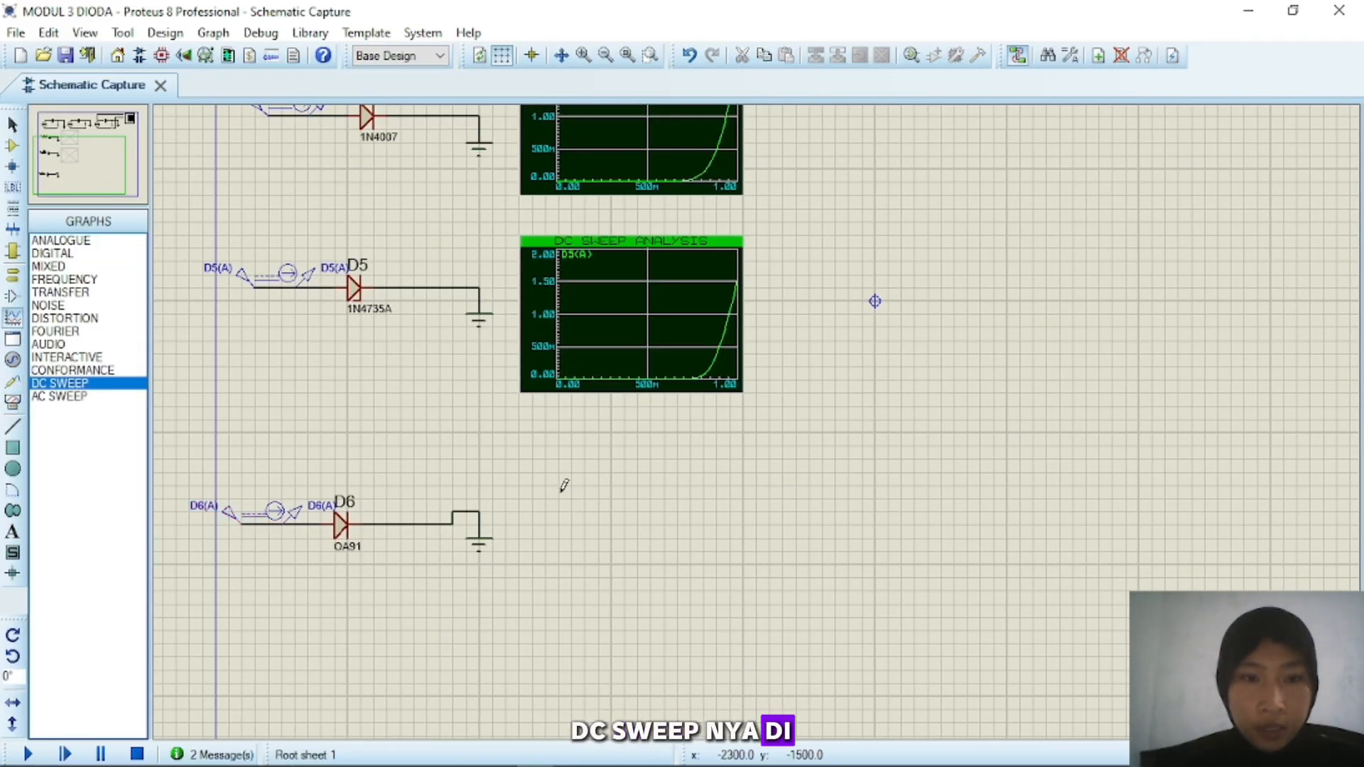
drag(533, 473, 746, 611)
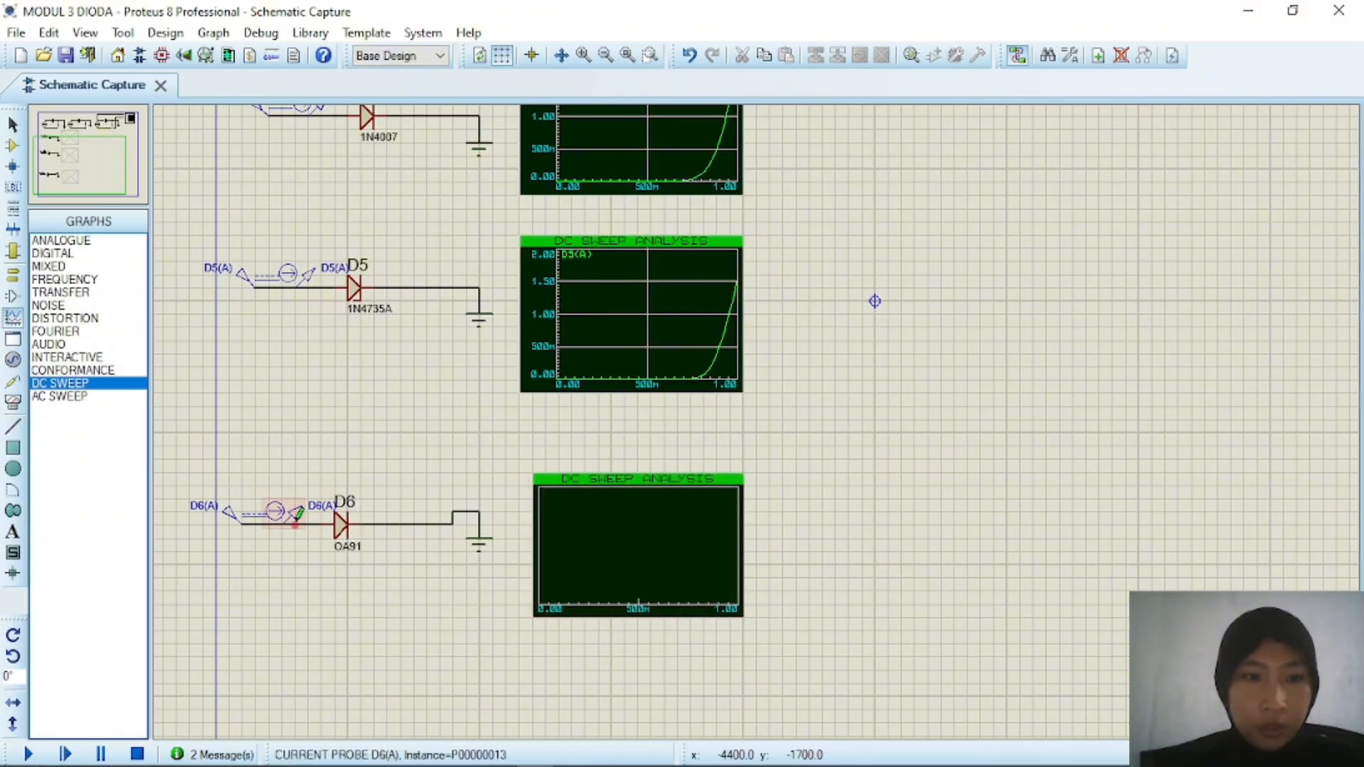
mouse_move(299, 512)
mouse_down()
mouse_move(523, 481)
mouse_move(638, 531)
mouse_move(597, 551)
mouse_up()
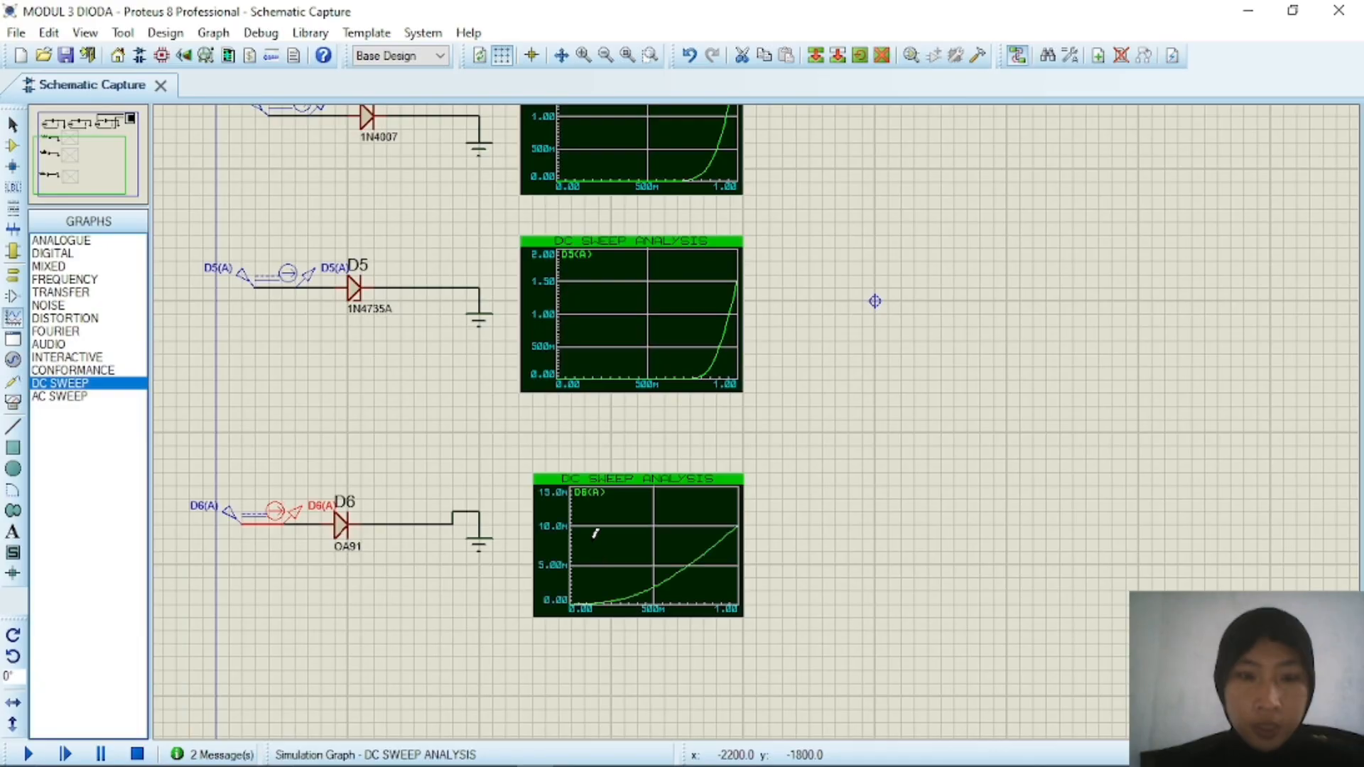
- Examine the OA91 circuit's DC sweep curve in a maximized graph window, then close that window
right_click(642, 529)
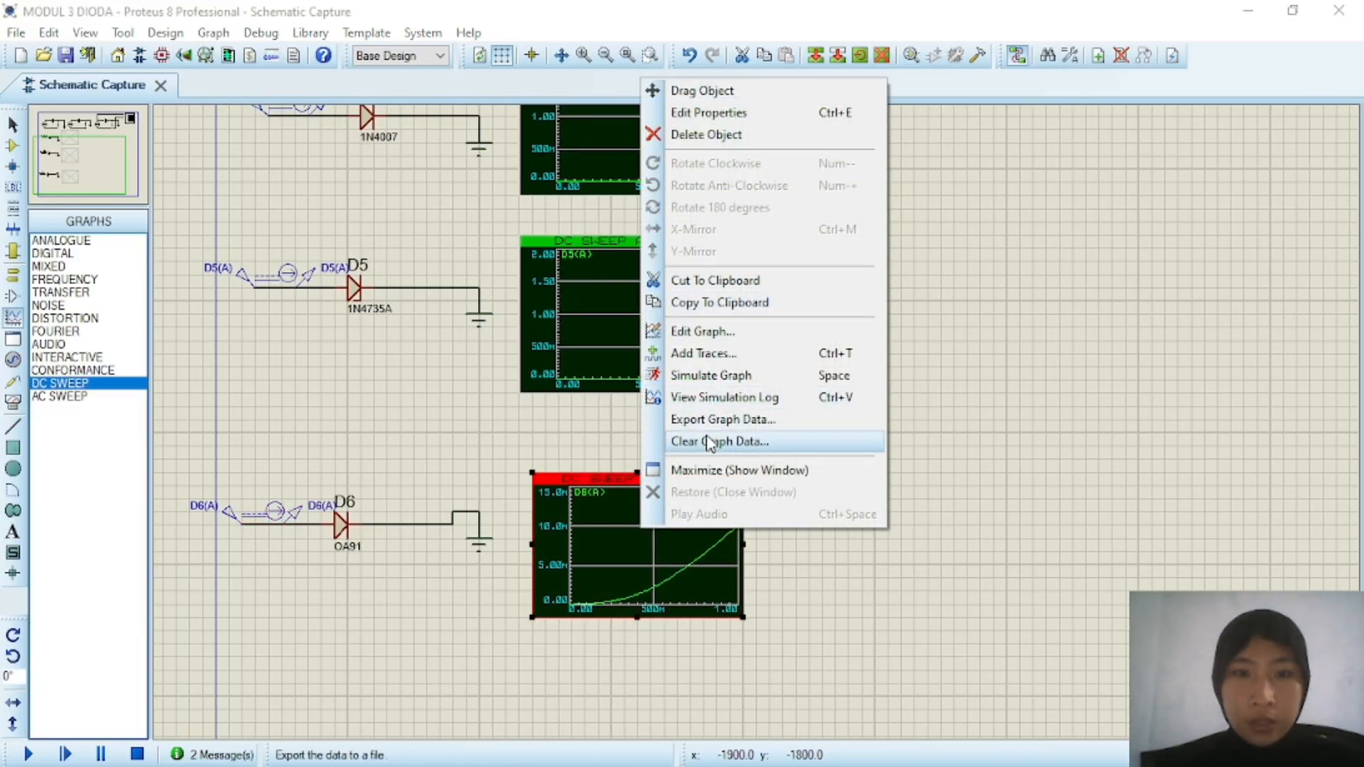
click(710, 470)
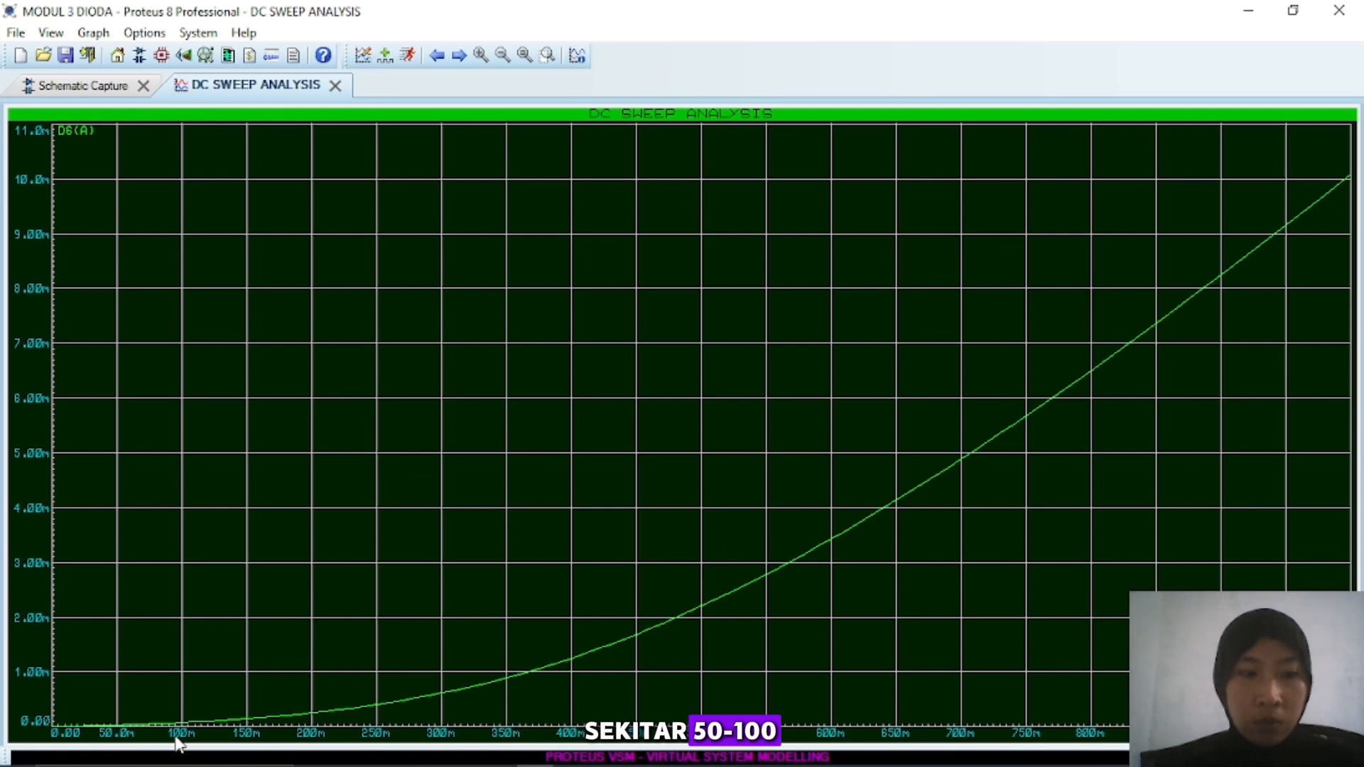
click(335, 86)
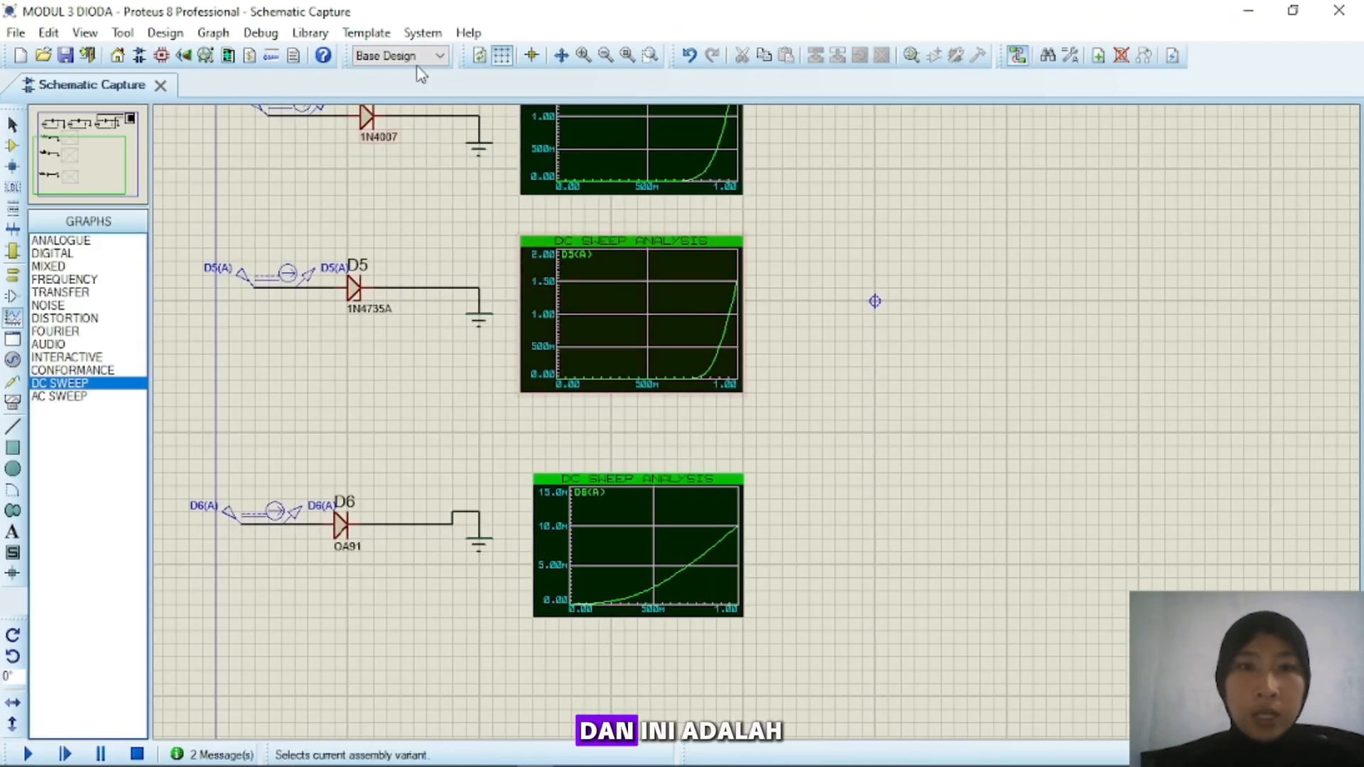
- Place a DC generator, a horizontally mirrored OA91 diode and a GROUND terminal in the empty area beside the 1N4007 sweep graph
click(86, 153)
drag(86, 153, 86, 157)
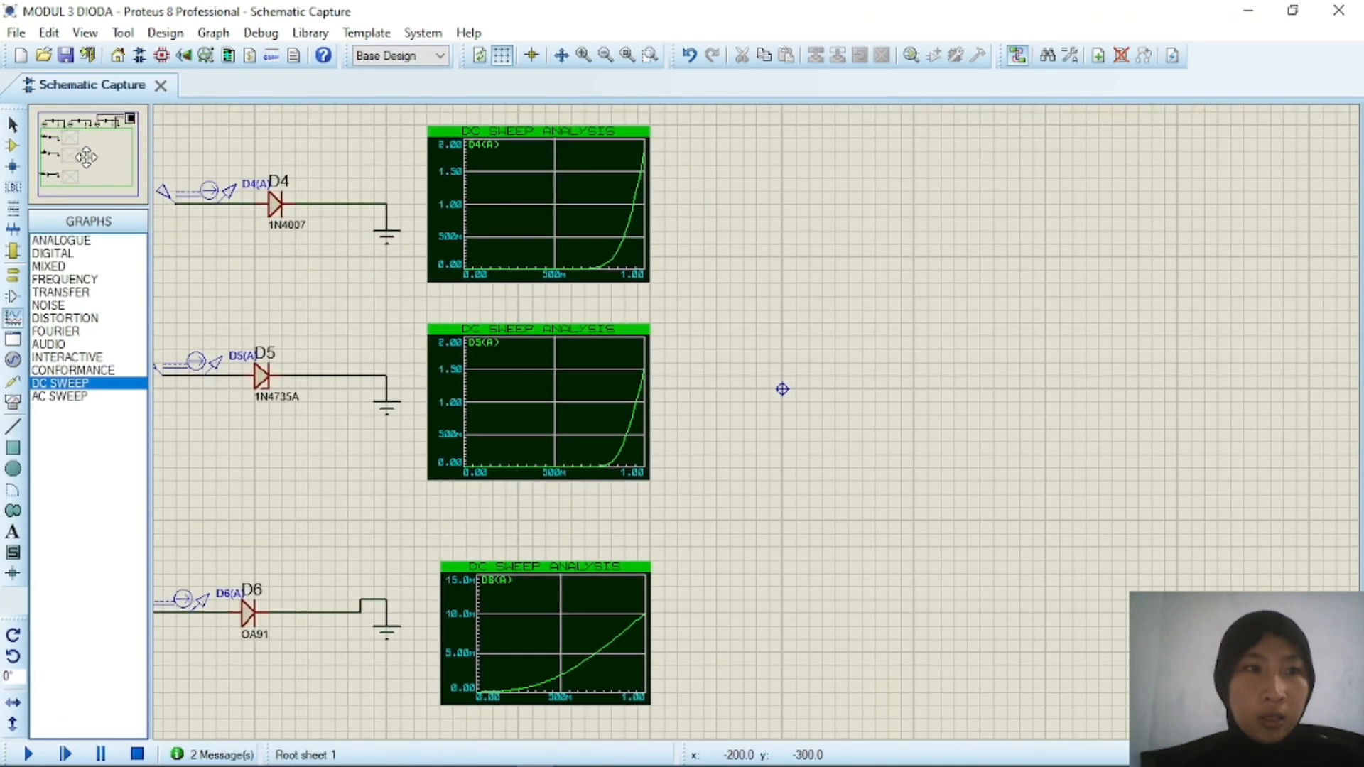
click(86, 158)
click(105, 154)
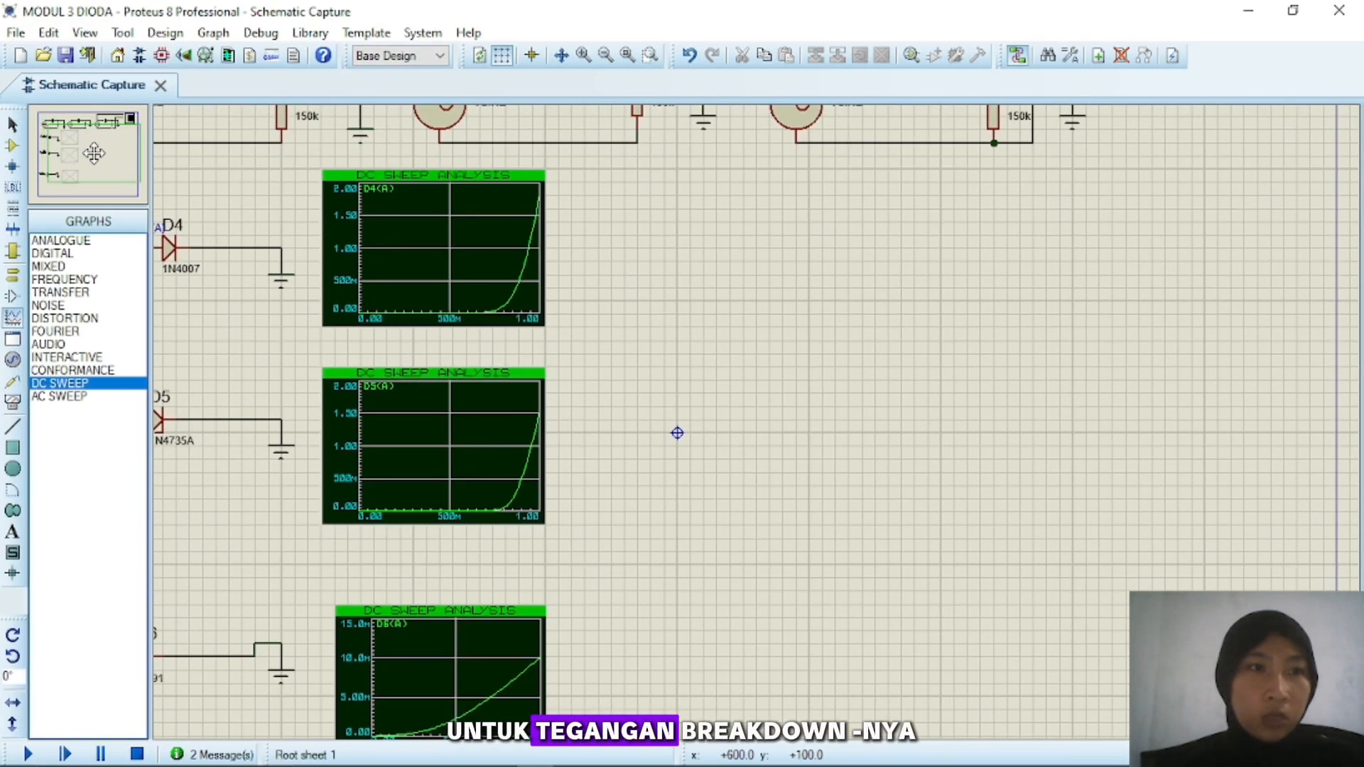
click(108, 155)
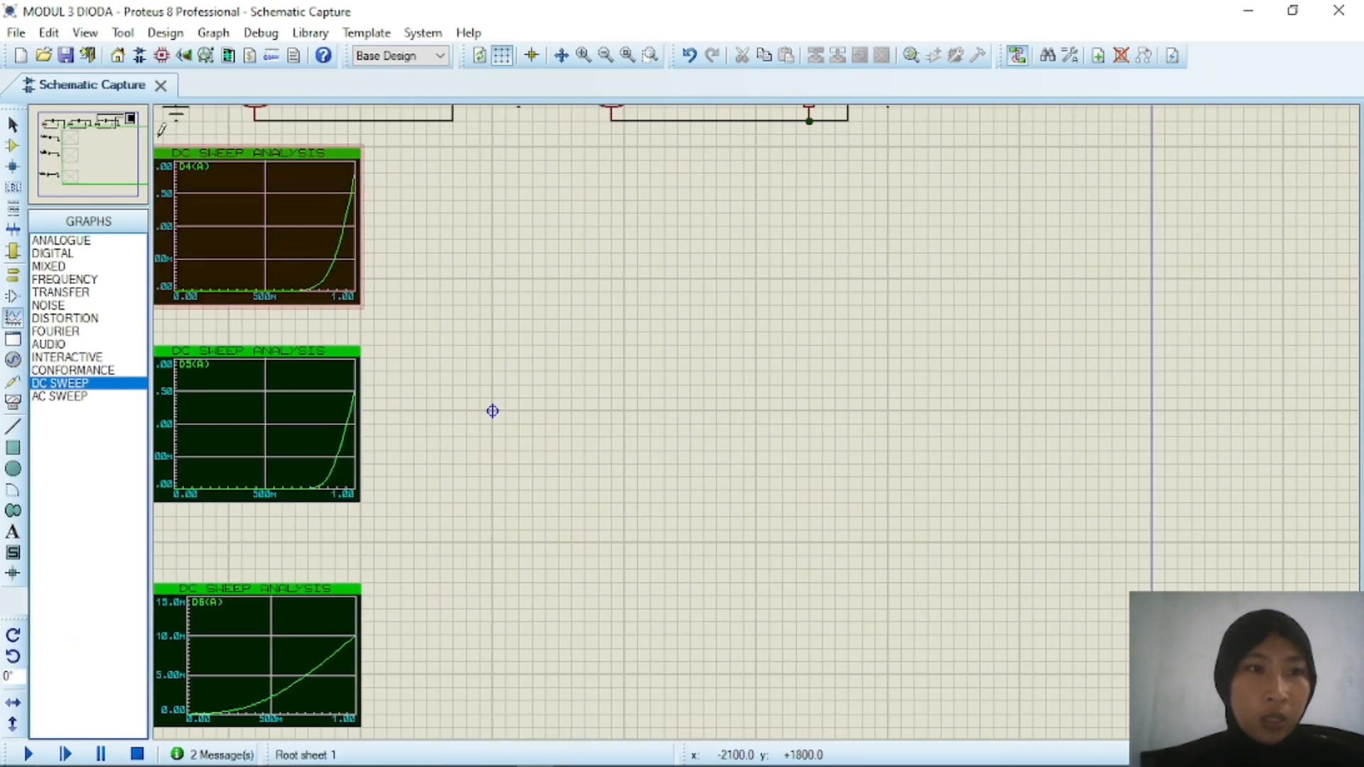
click(23, 301)
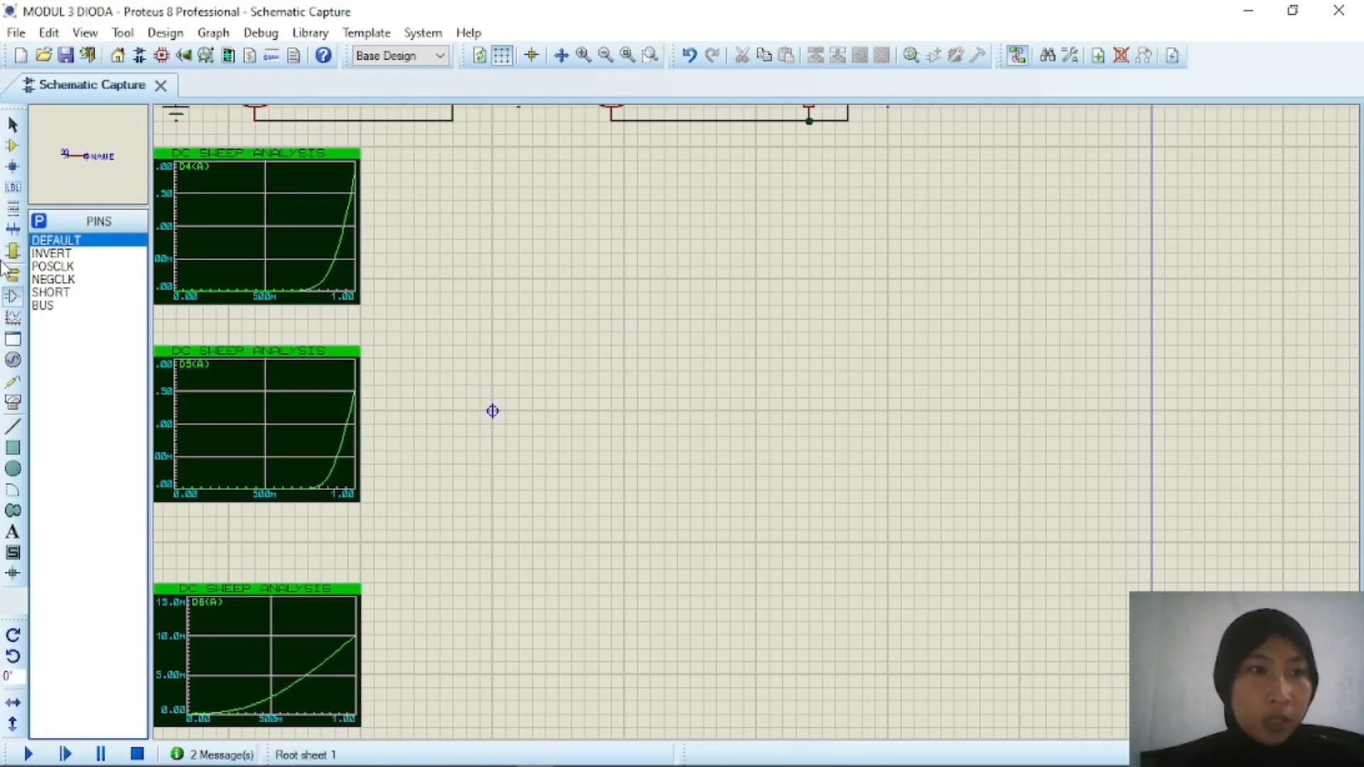
click(15, 148)
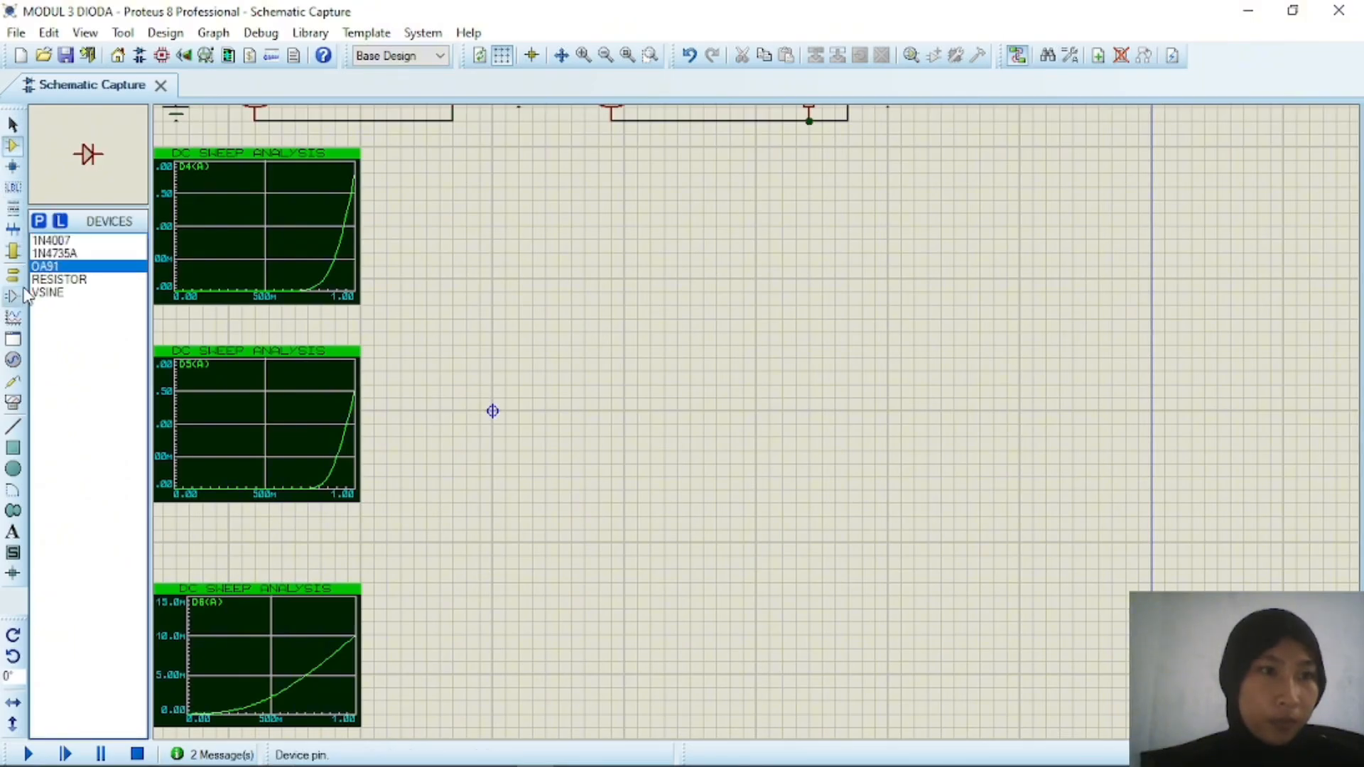
click(13, 361)
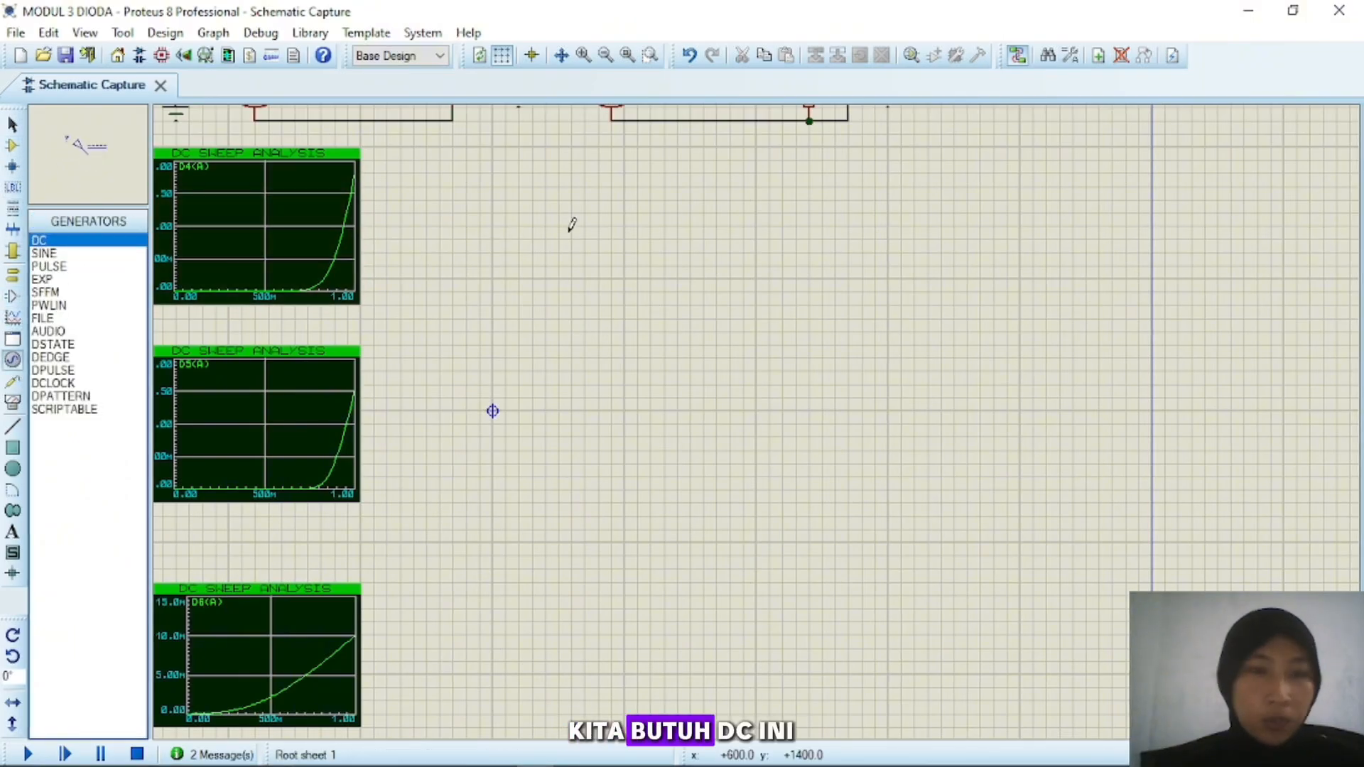
click(558, 169)
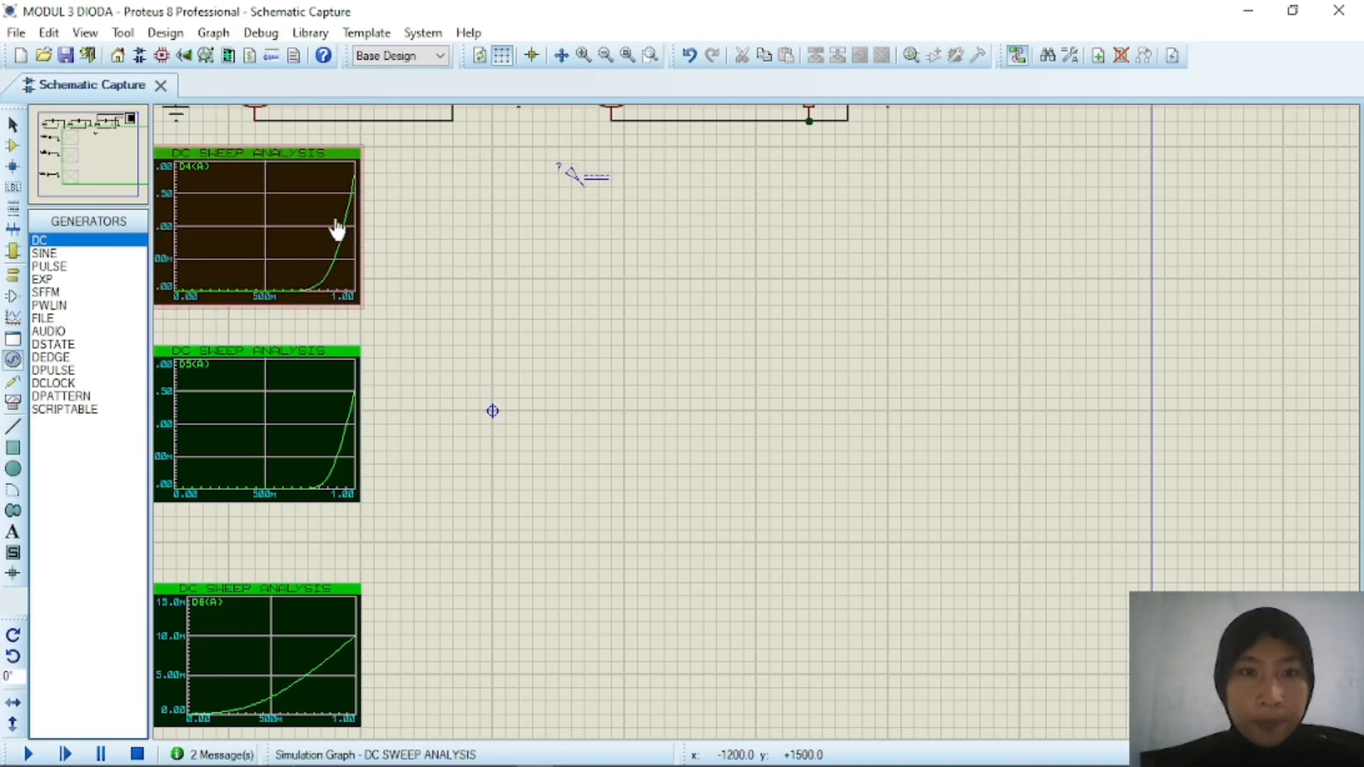
click(13, 146)
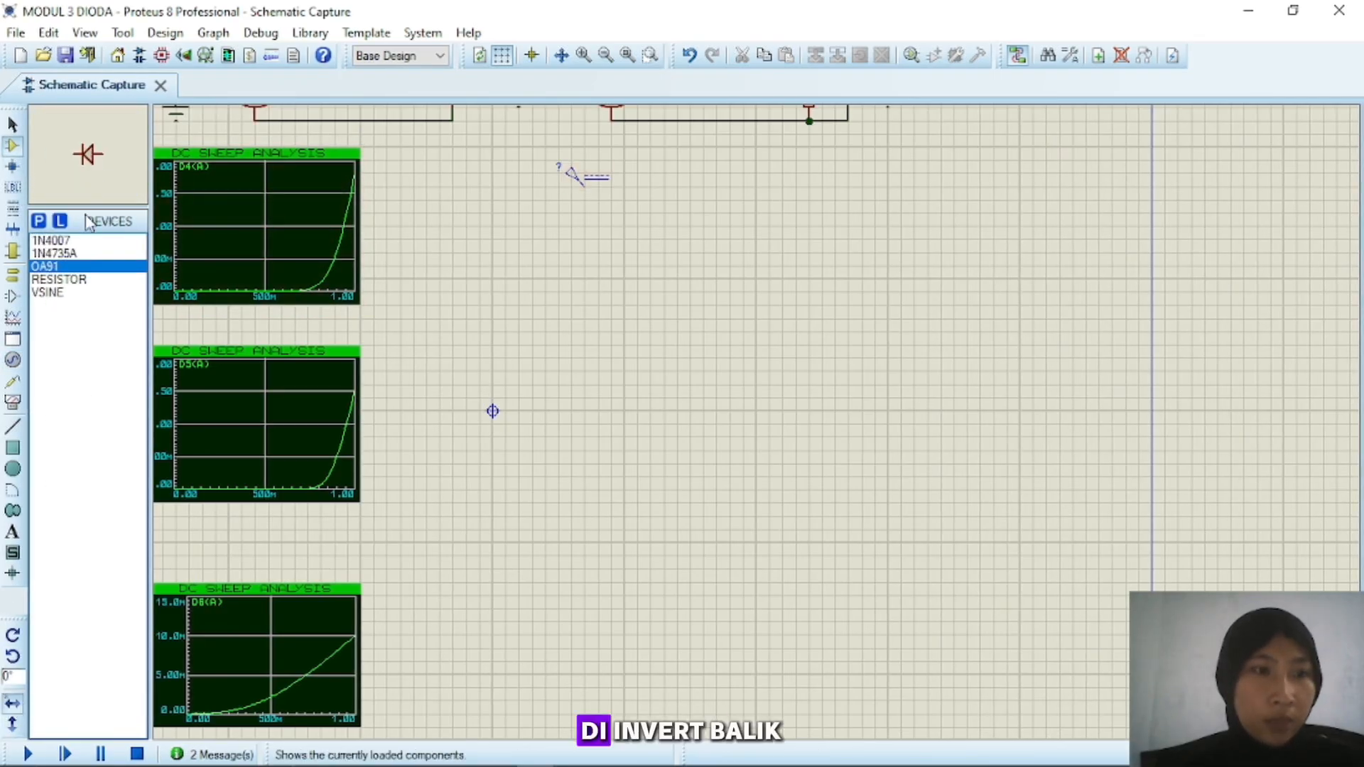
click(670, 187)
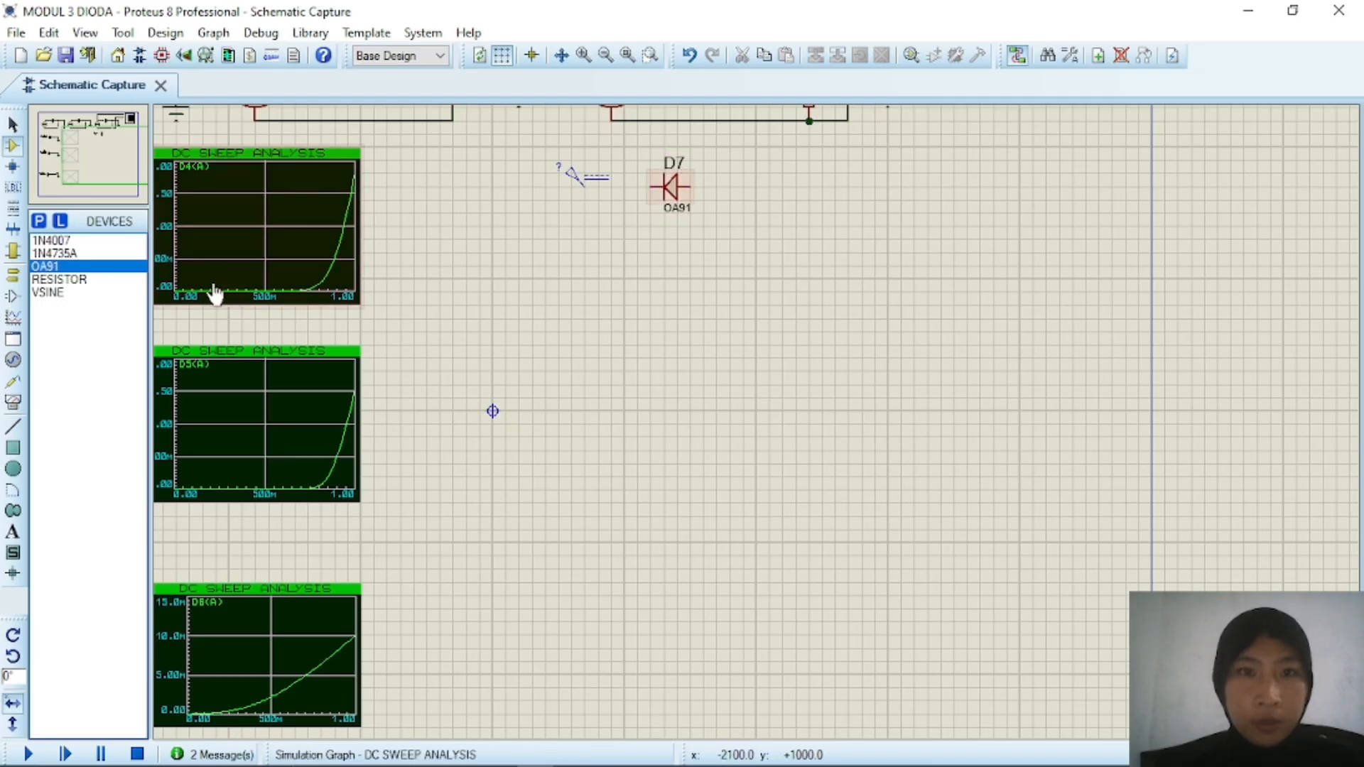
click(13, 276)
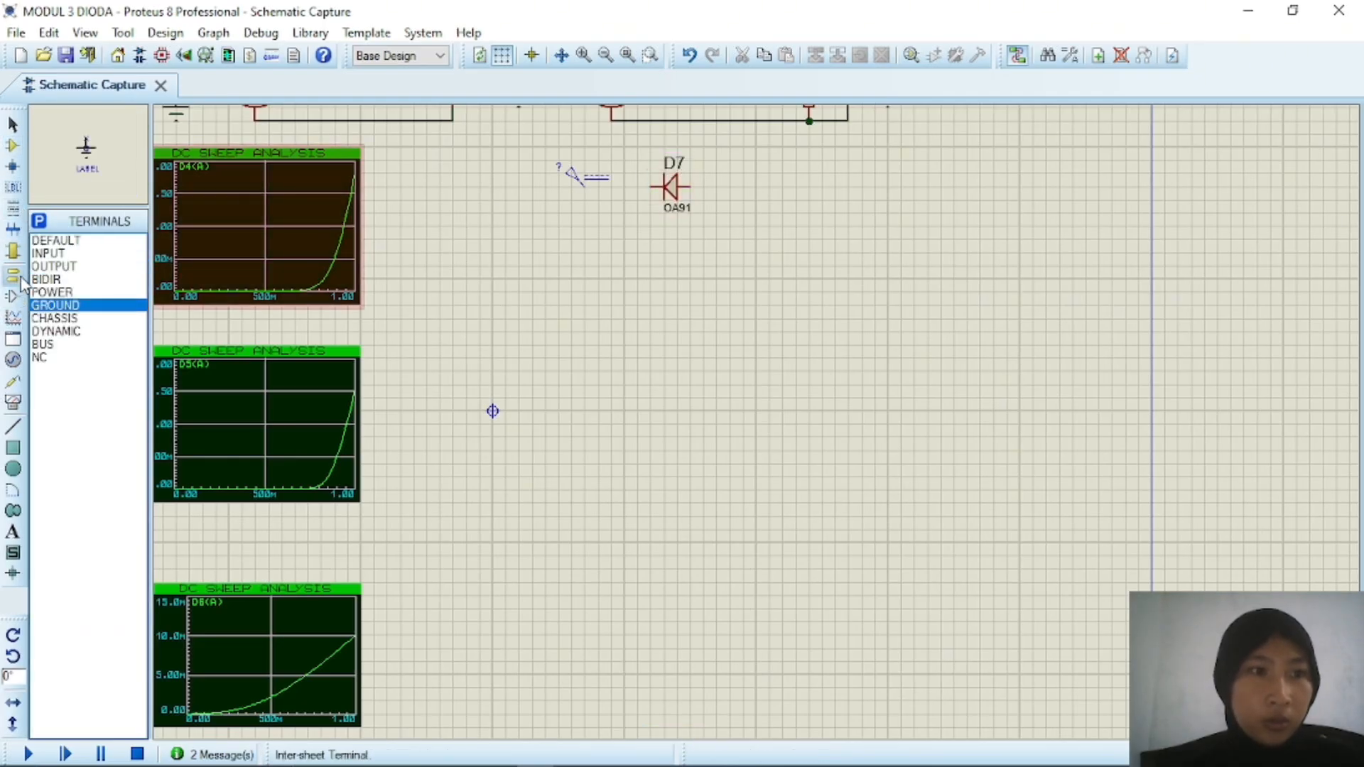
click(757, 213)
- Wire the new DC generator through the reversed OA91 diode to ground and place a CURRENT probe on the wire before the diode
click(649, 185)
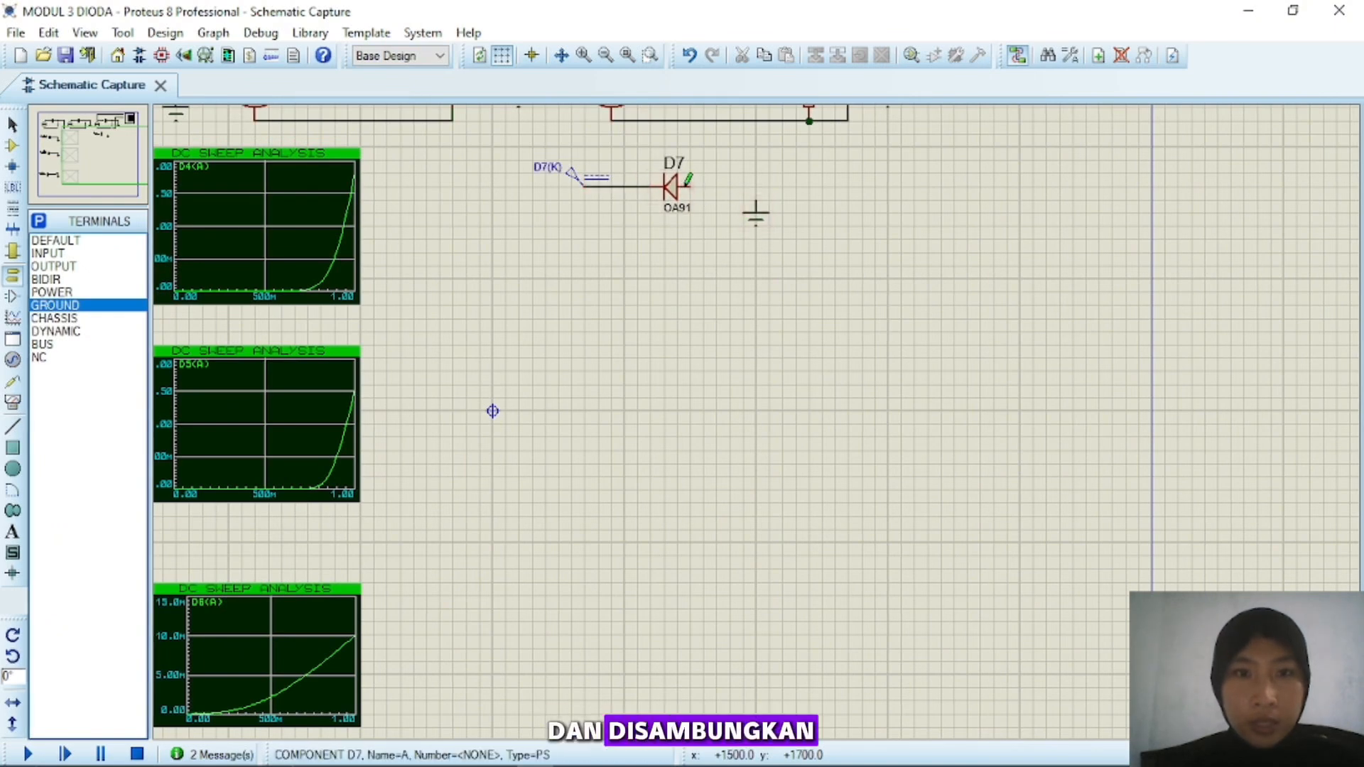
click(755, 203)
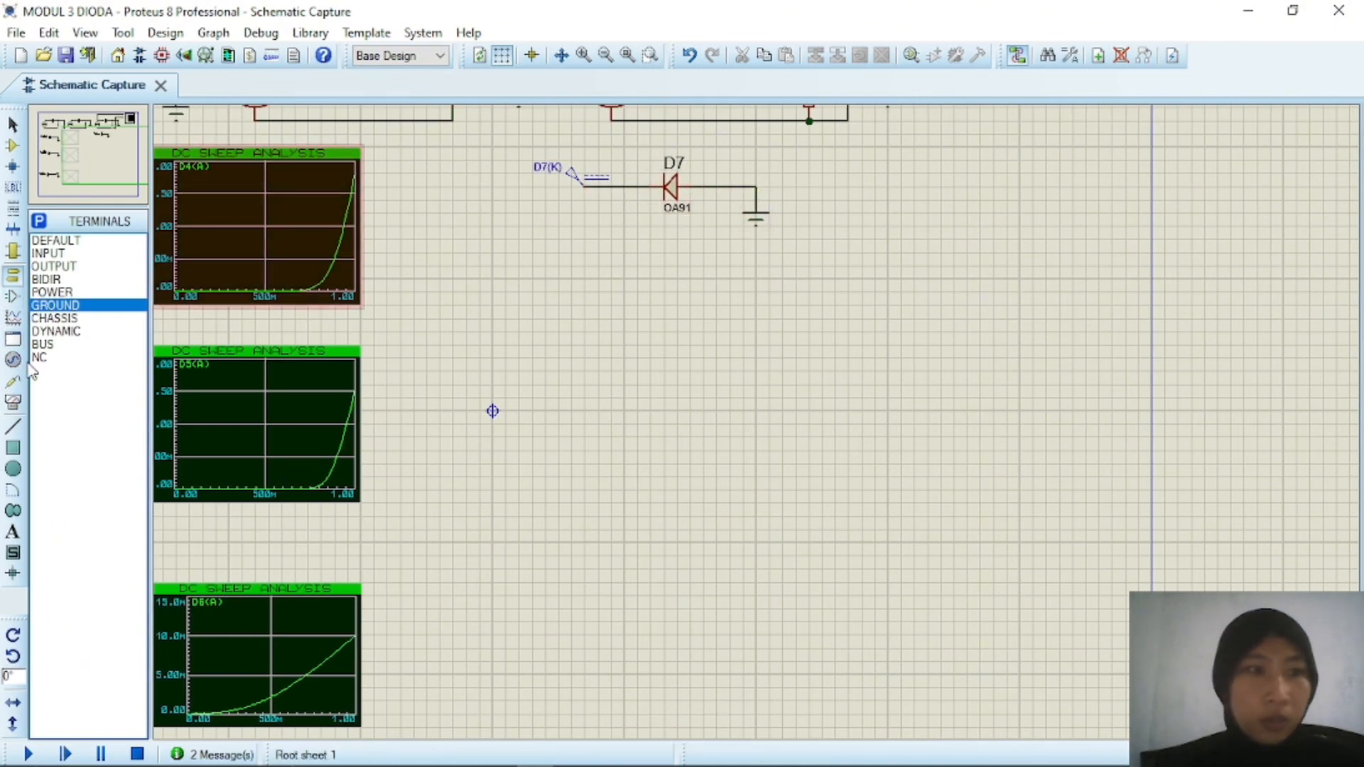
click(17, 382)
click(604, 158)
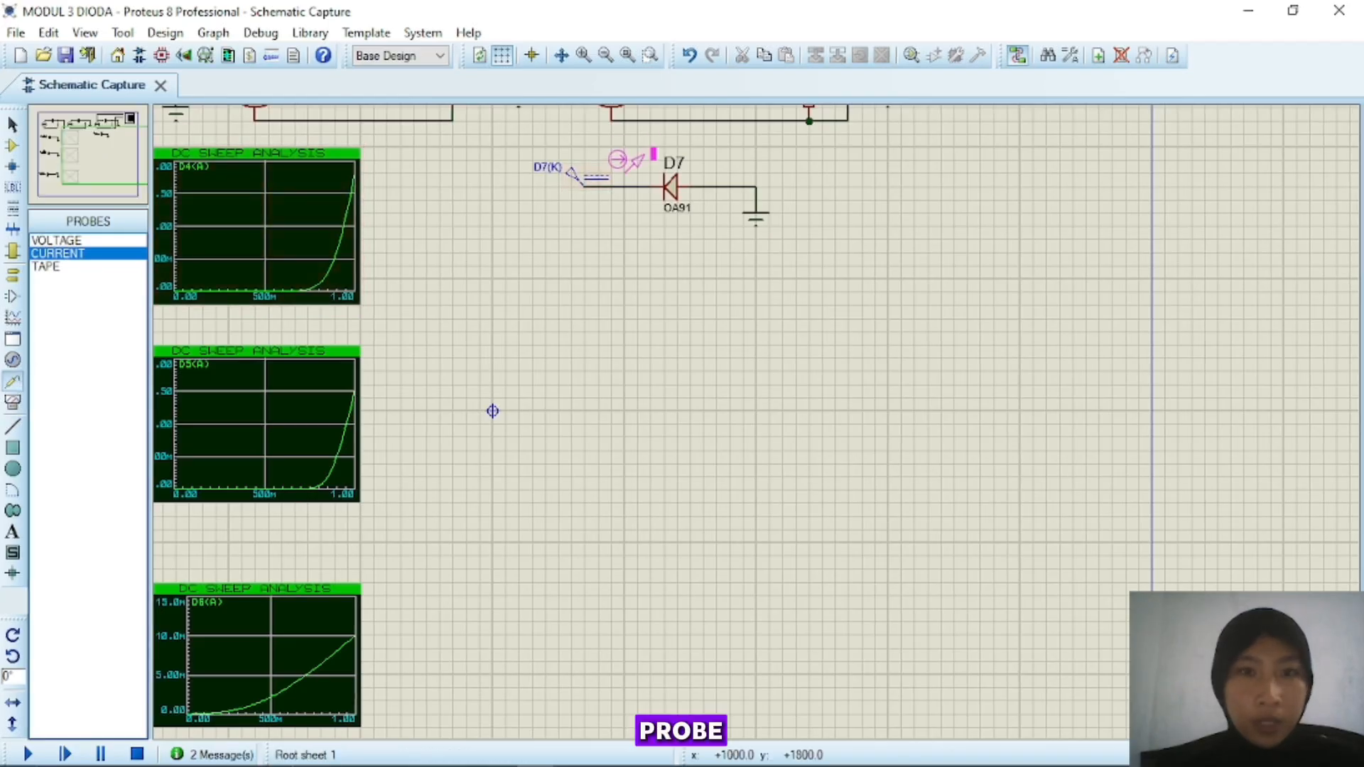
click(625, 187)
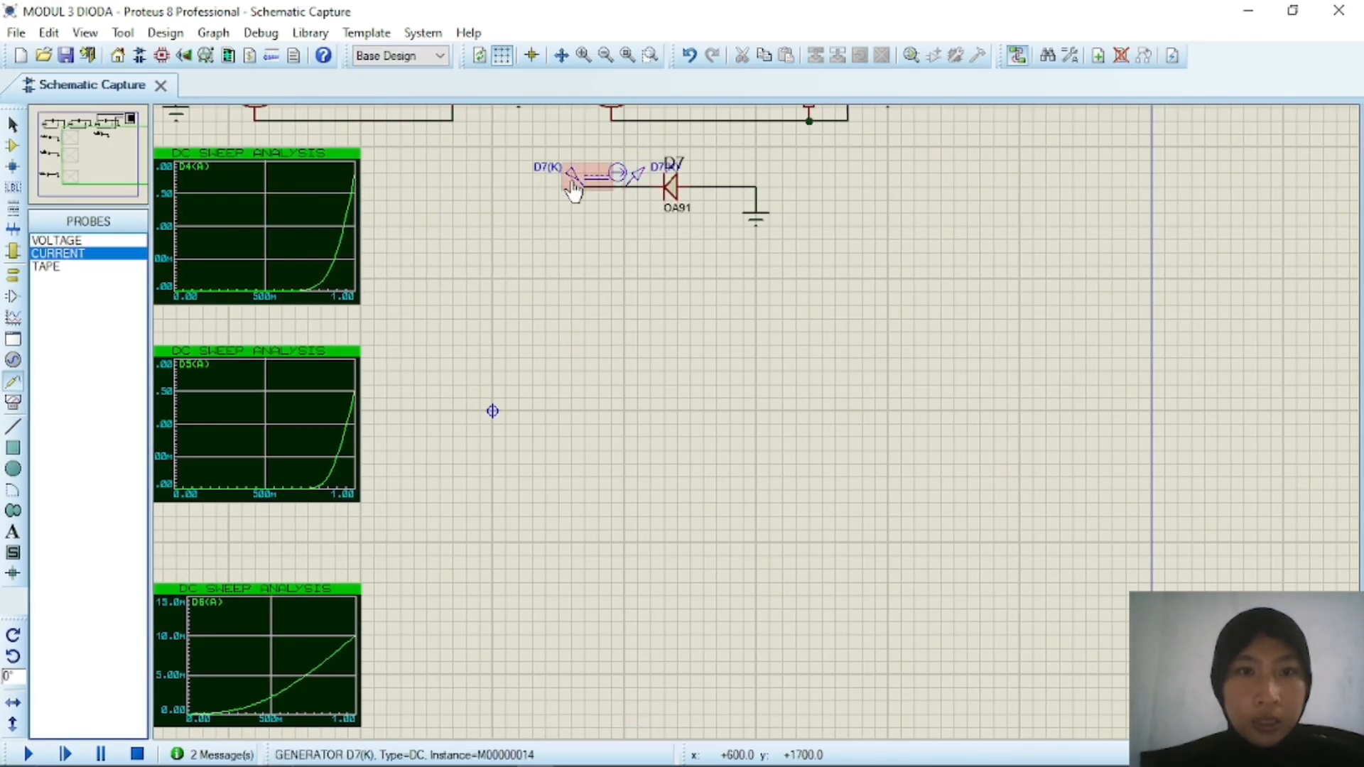
- Enable manual edits for the reversed OA91 circuit's DC generator and set its VALUE property to X
double_click(573, 186)
click(492, 584)
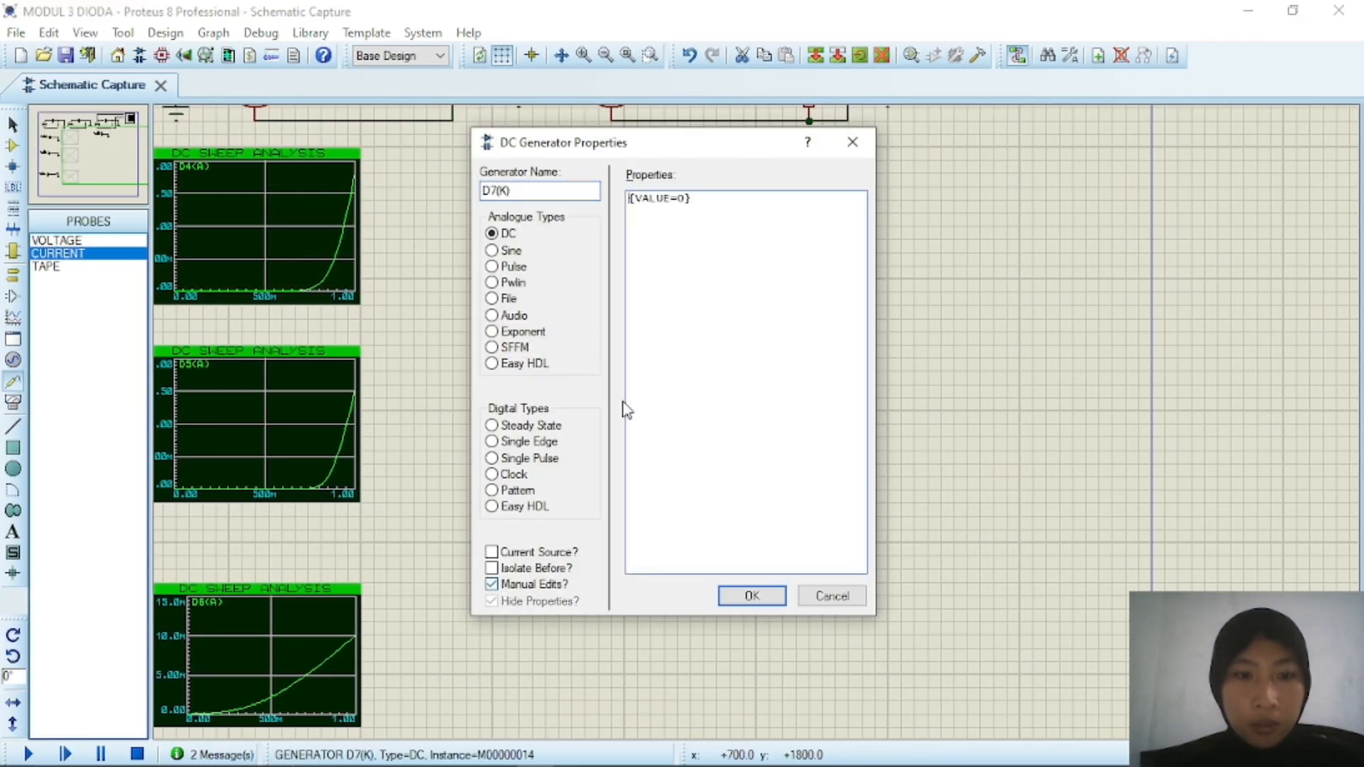
click(684, 208)
click(687, 199)
key(BackSpace)
text(X)
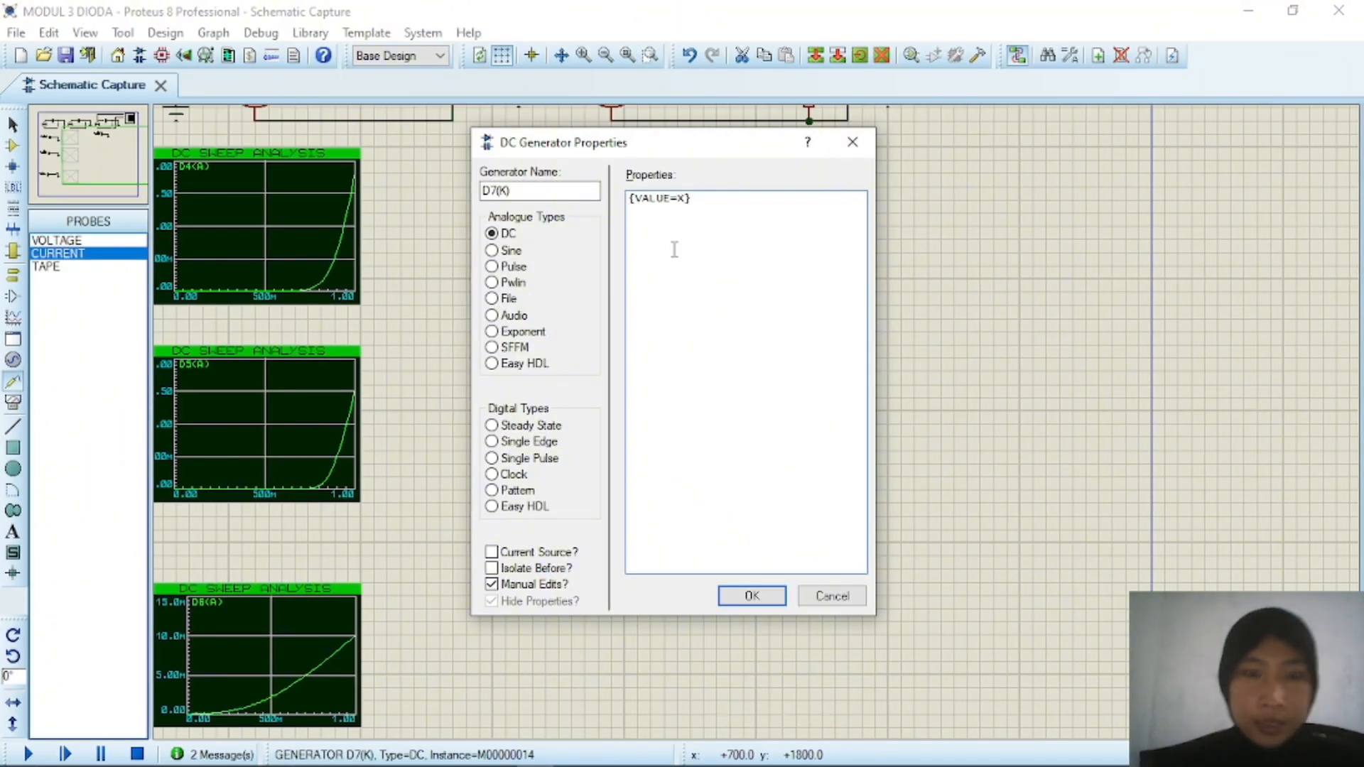
click(768, 597)
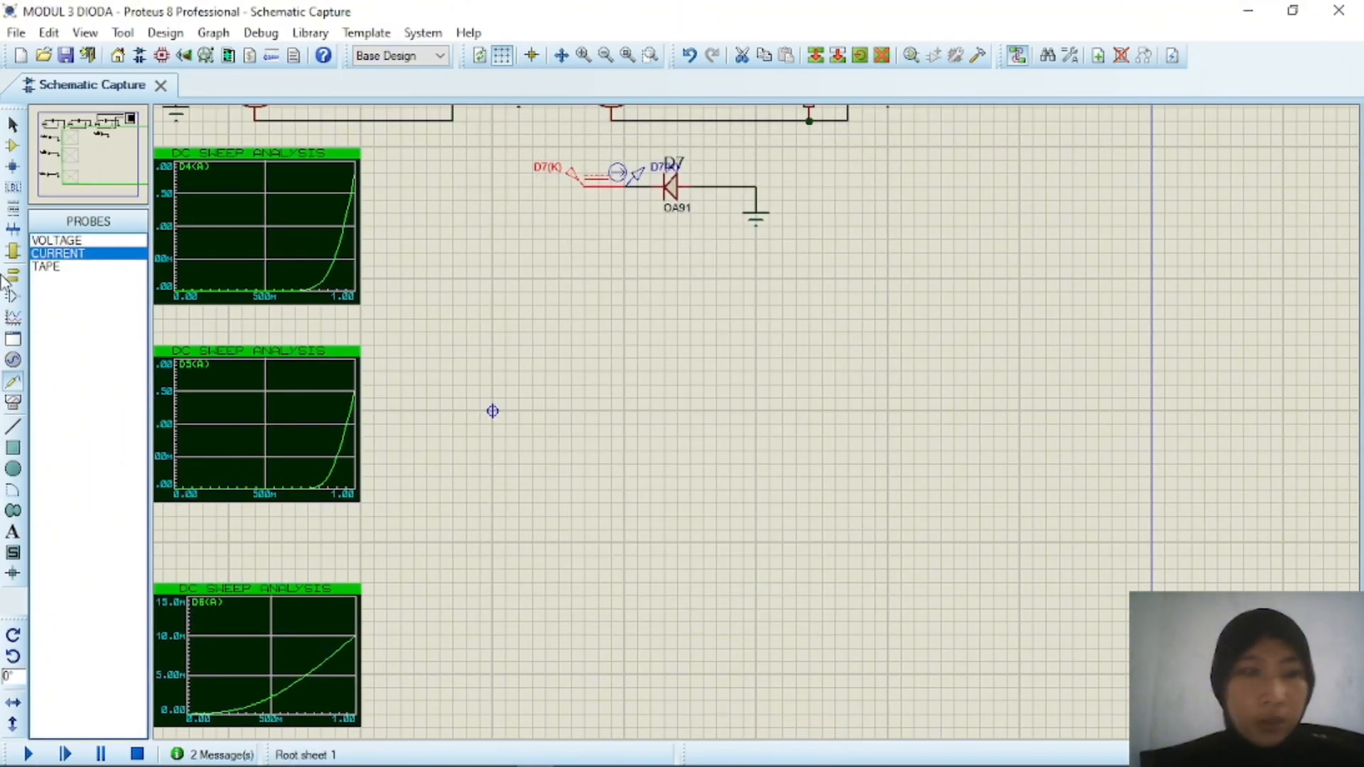
- Draw a DC SWEEP graph beside the reversed OA91 circuit, add the current probe's trace to it and simulate the graph
click(14, 318)
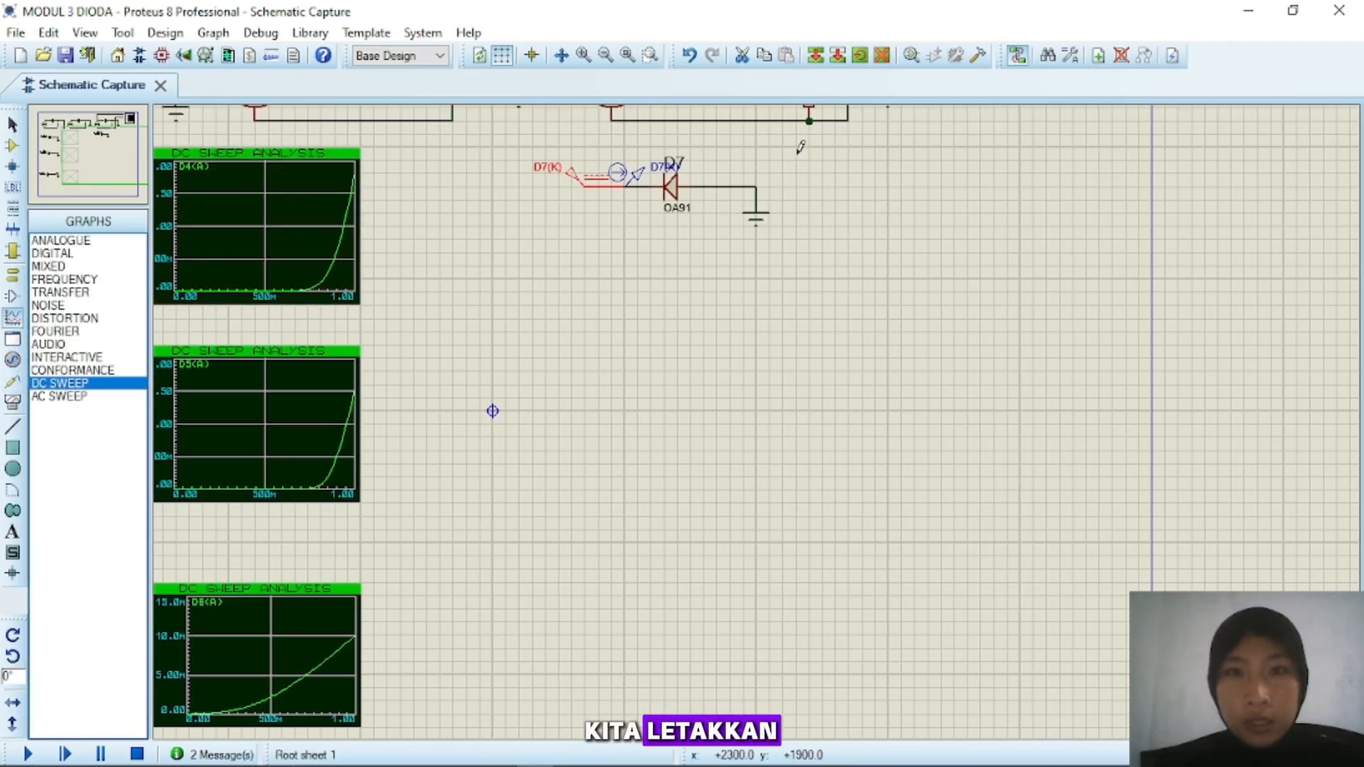
click(859, 151)
drag(810, 147, 1099, 277)
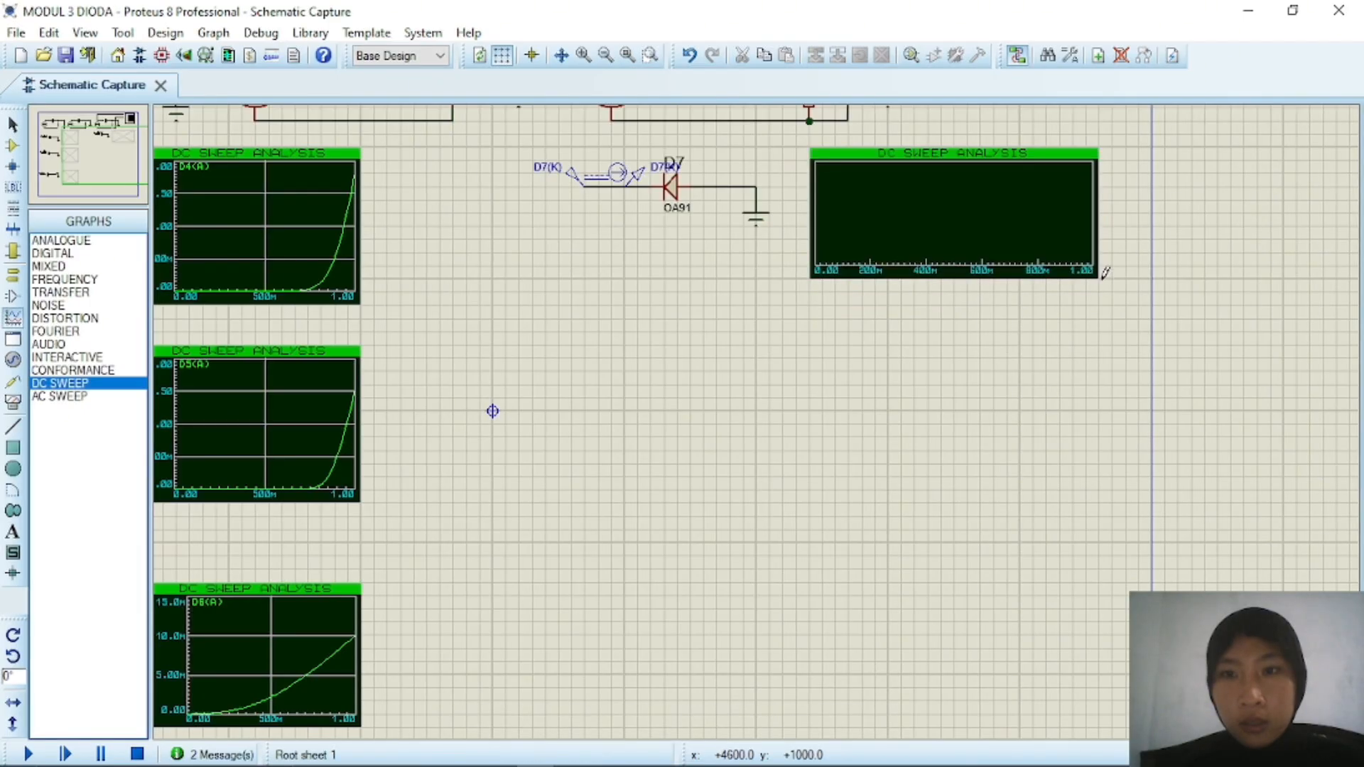
click(617, 183)
mouse_move(617, 183)
mouse_down()
mouse_move(693, 152)
mouse_move(980, 189)
mouse_move(935, 210)
mouse_up()
key(space)
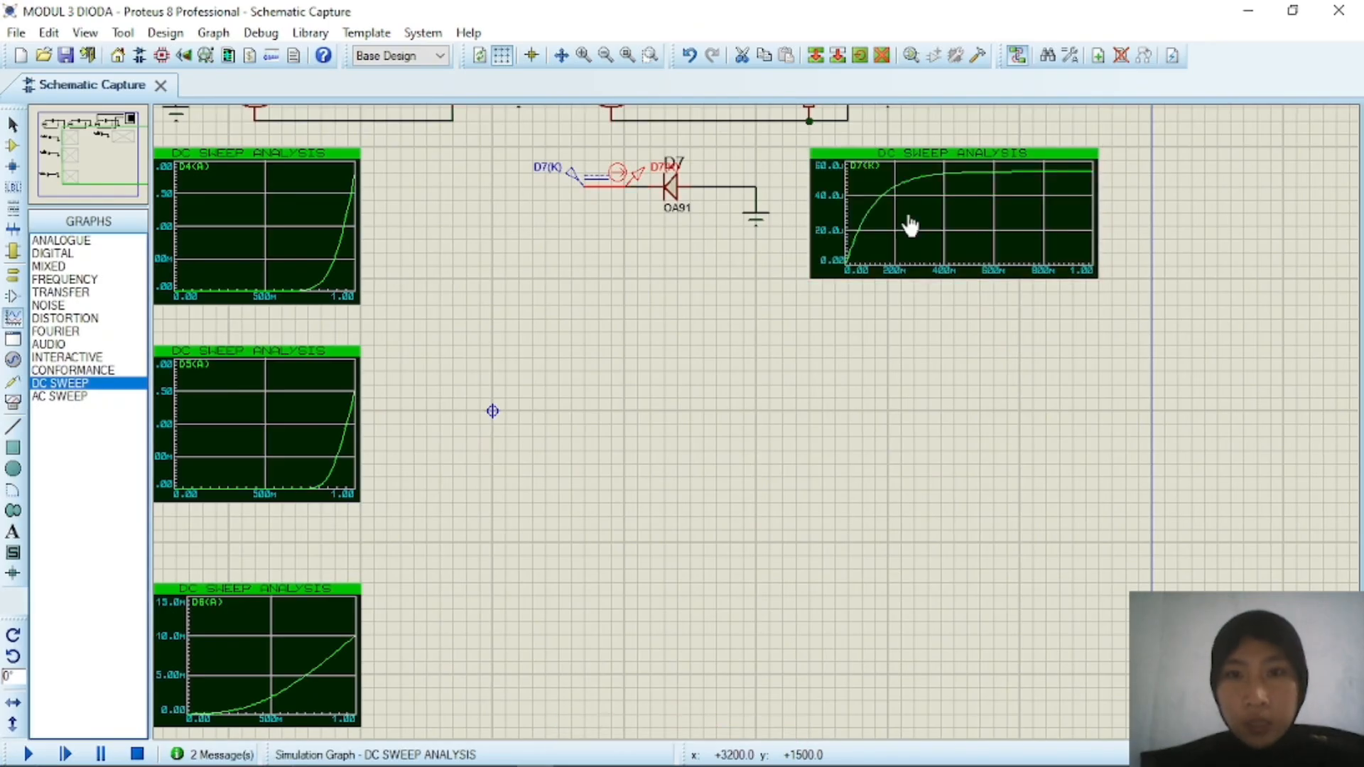
- Examine the reversed OA91 circuit's DC sweep curve in a maximized graph window, then close that window
right_click(969, 192)
click(1024, 582)
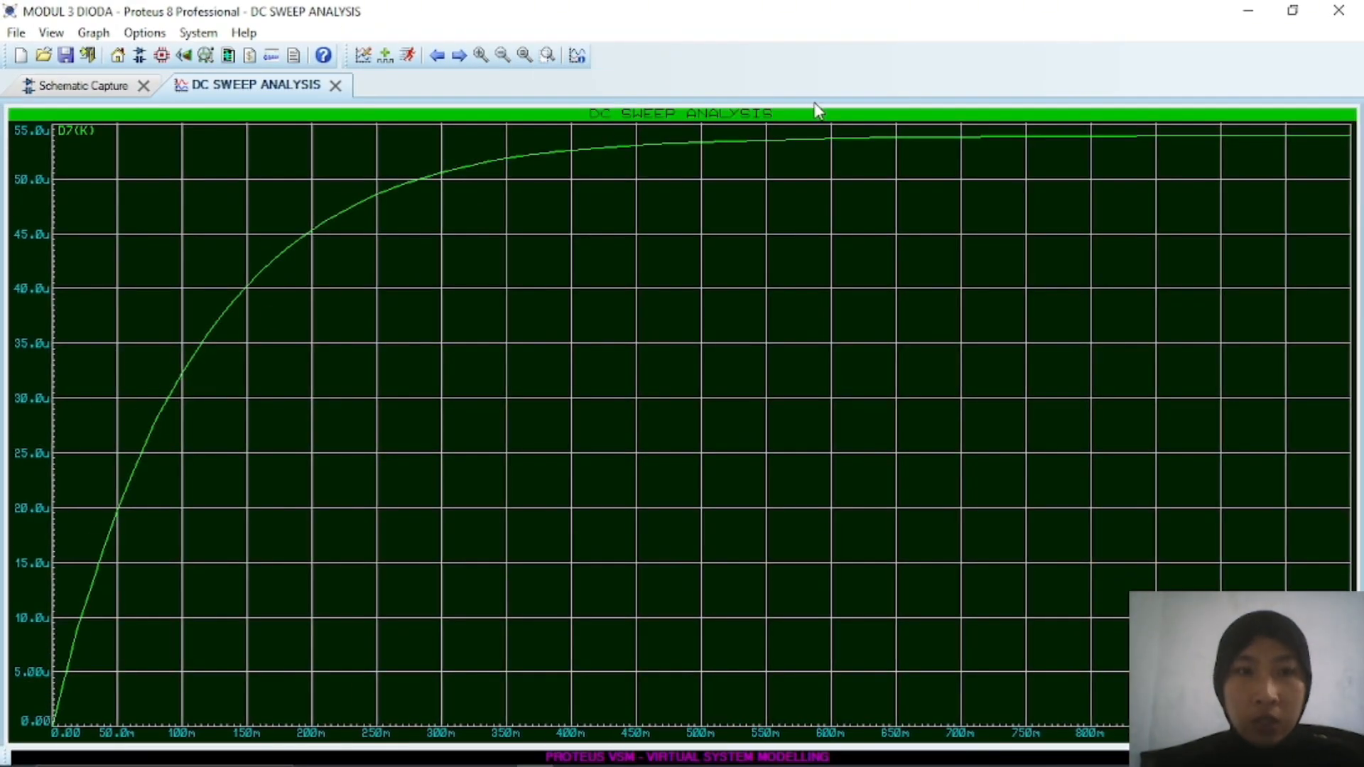
click(336, 86)
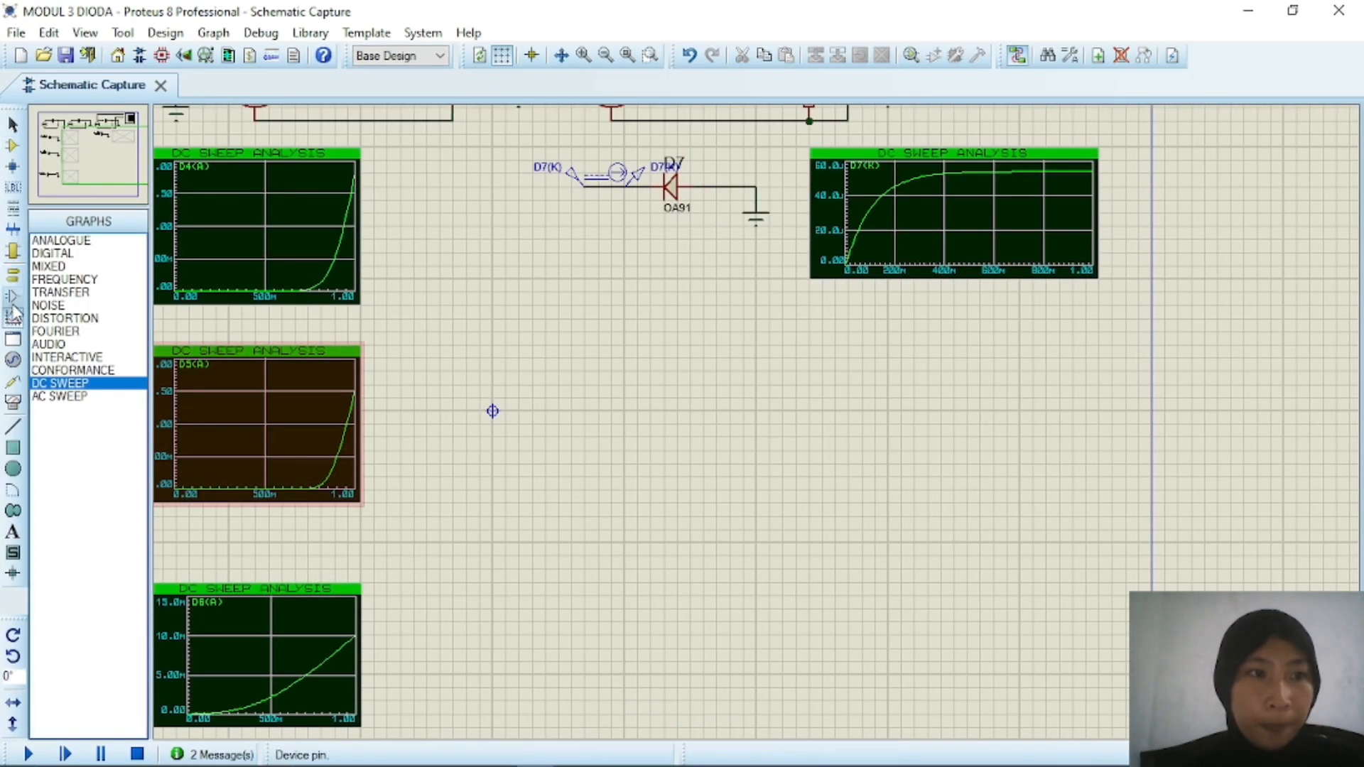
- Place a DC generator, a horizontally mirrored 1N4735A diode and a GROUND terminal in a row below the reversed OA91 circuit
click(13, 358)
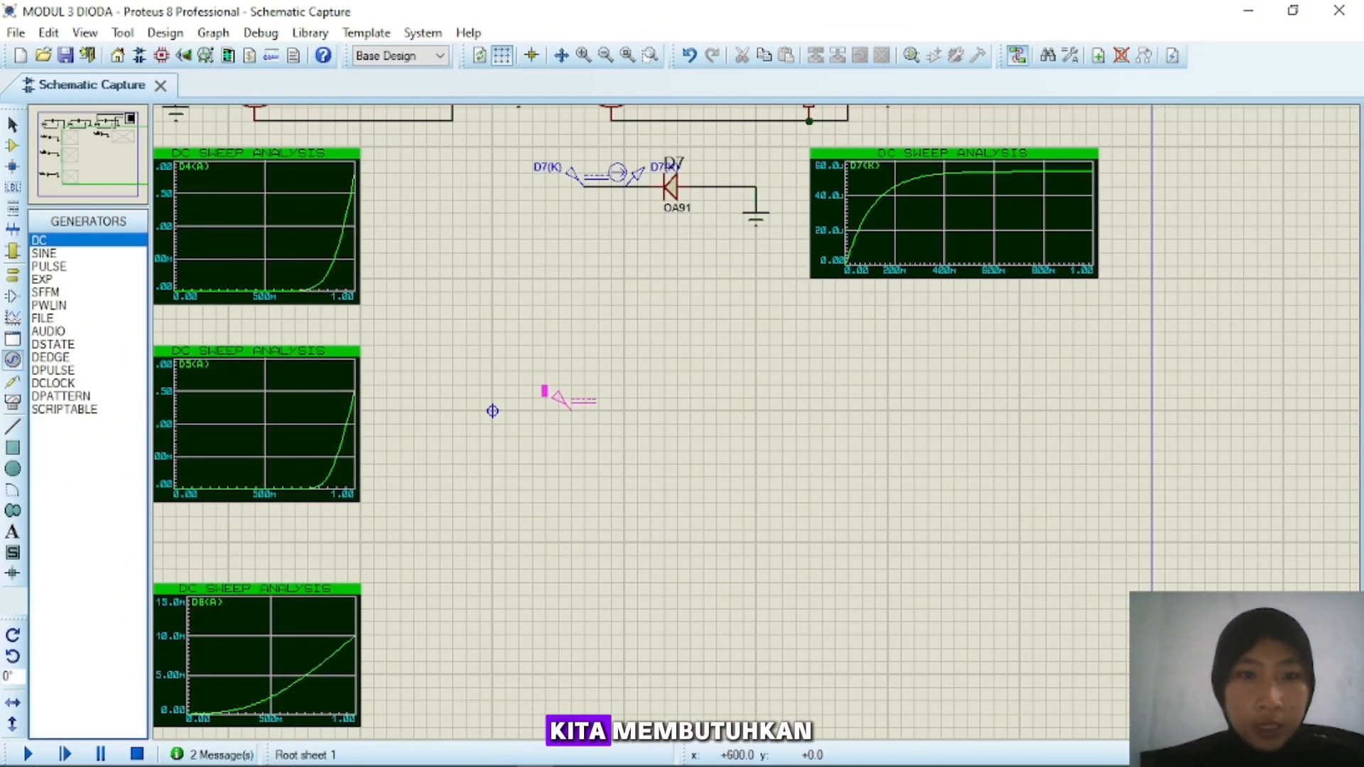
click(541, 400)
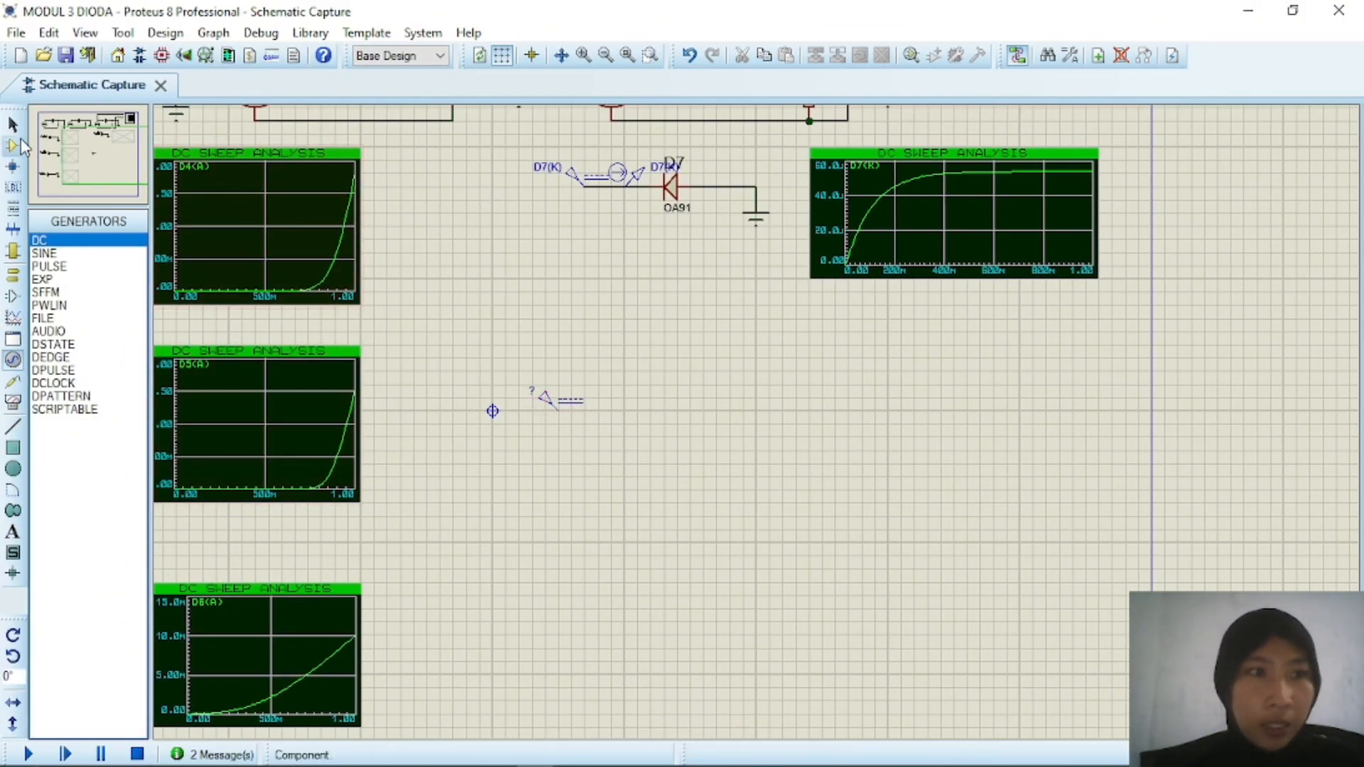
click(13, 146)
click(54, 253)
click(13, 703)
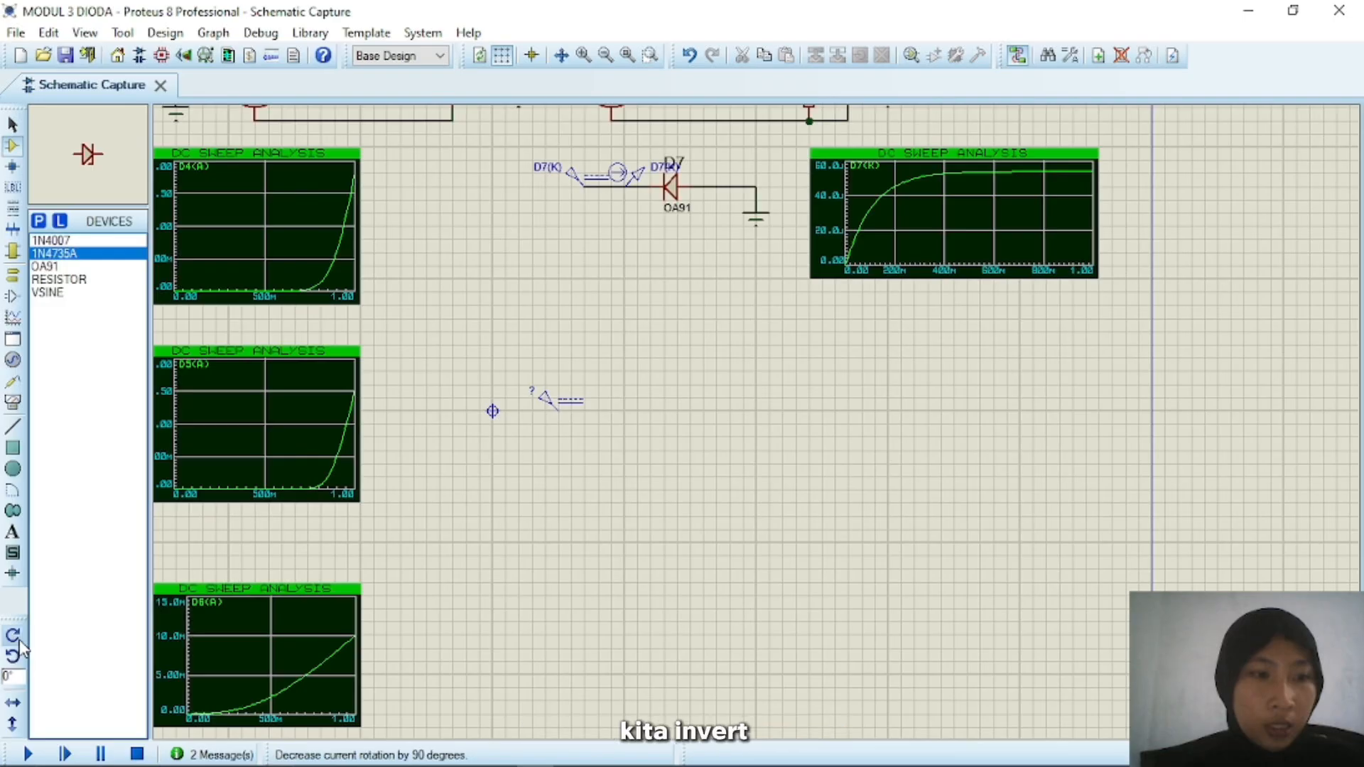
click(645, 411)
click(13, 274)
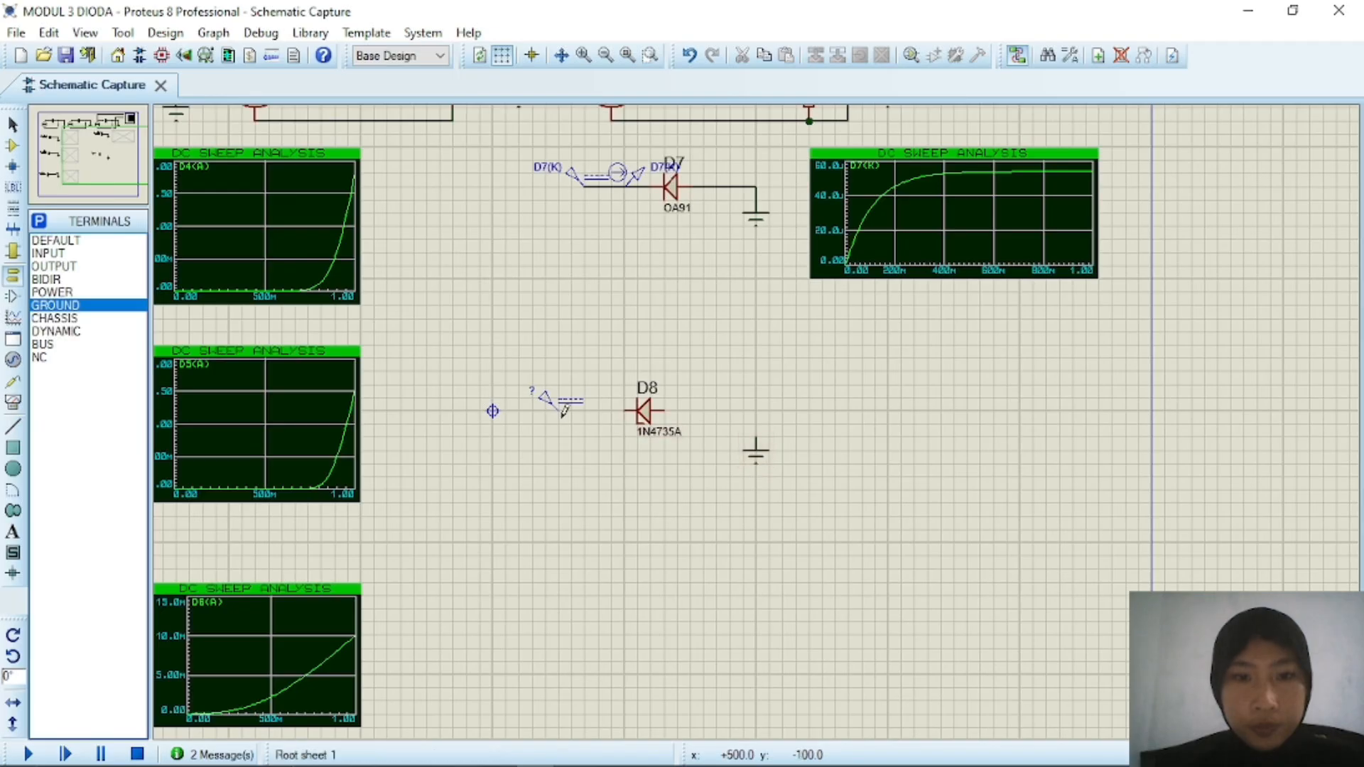
- Wire the new DC generator through the reversed 1N4735A diode to ground and place a CURRENT probe on the wire before the diode
click(624, 410)
click(664, 411)
click(756, 439)
click(228, 268)
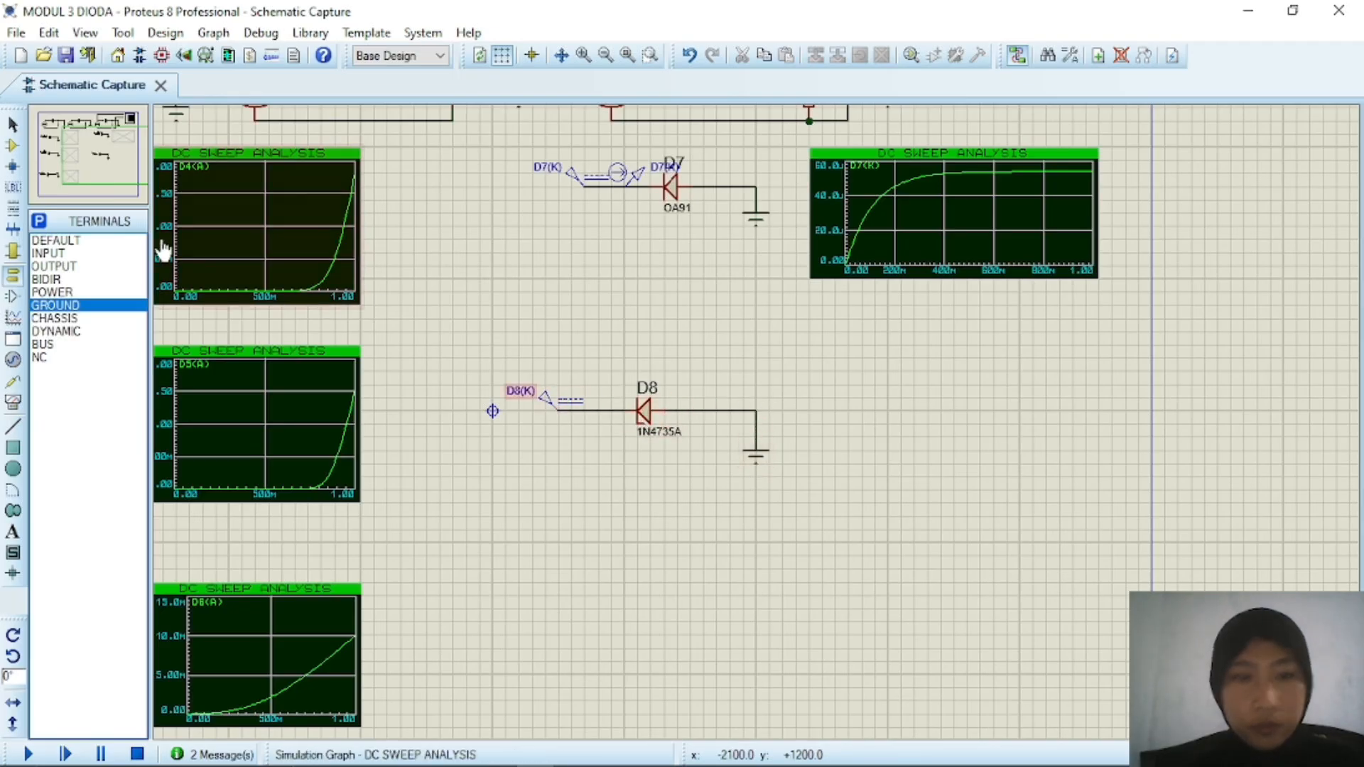
click(13, 403)
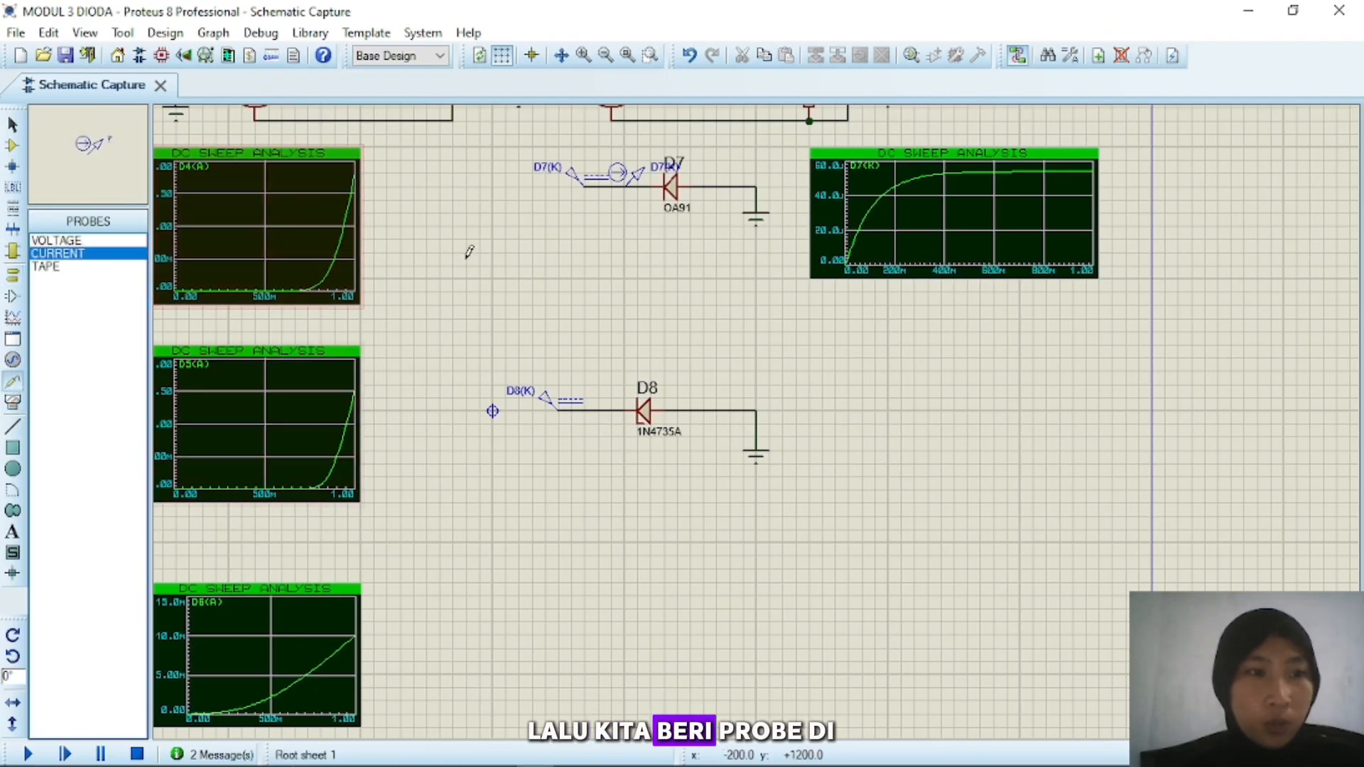
- Enable manual edits for the reversed 1N4735A circuit's DC generator and set its VALUE property to X
double_click(558, 402)
click(553, 585)
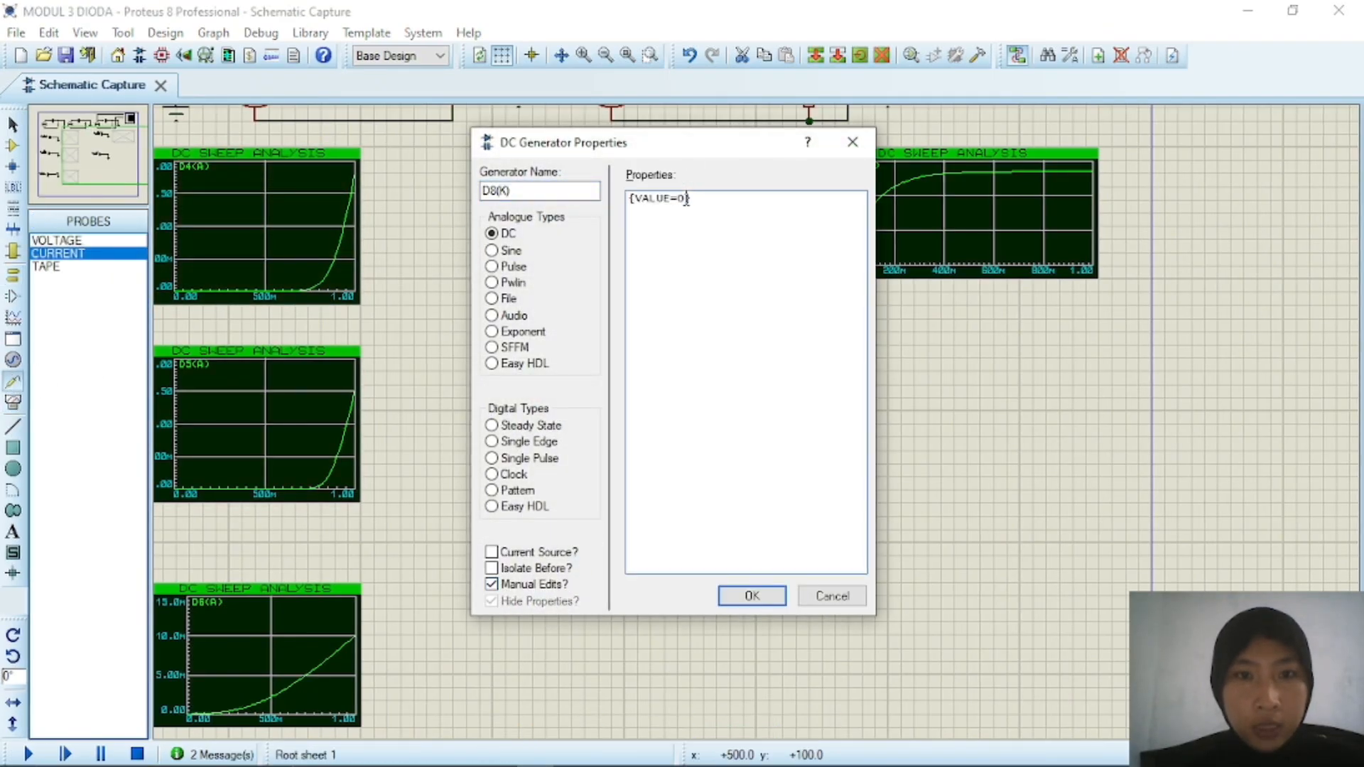
double_click(677, 198)
text(X)
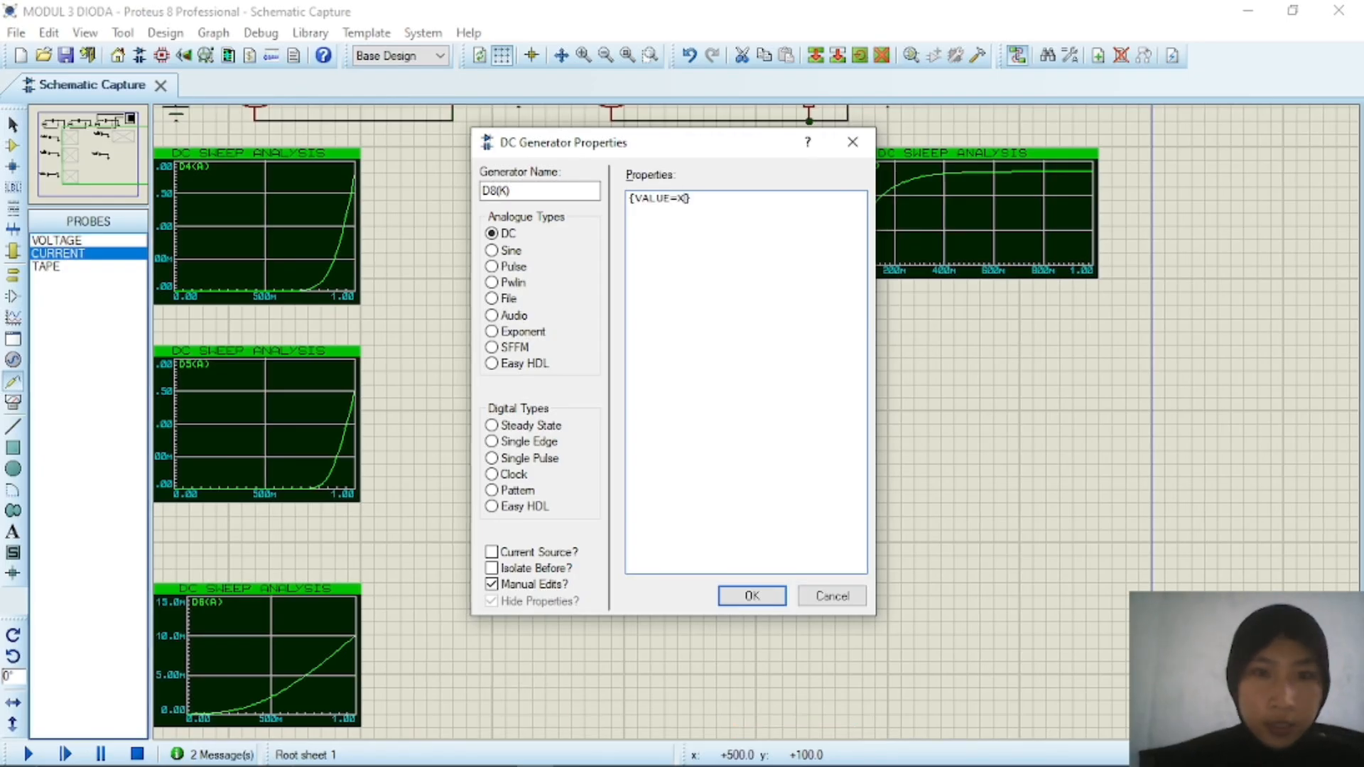
click(753, 597)
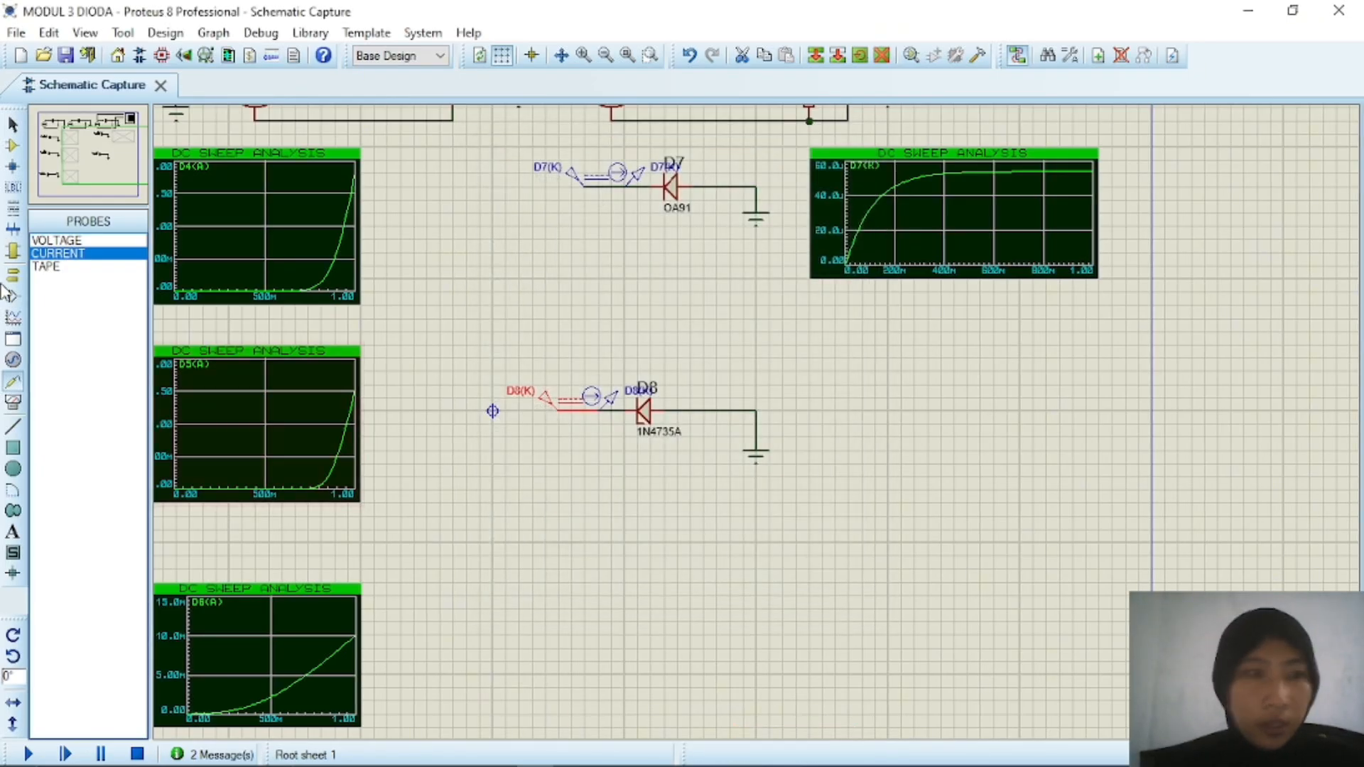
- Draw a DC SWEEP graph beside the reversed 1N4735A circuit, below the reversed OA91 circuit's graph
click(11, 319)
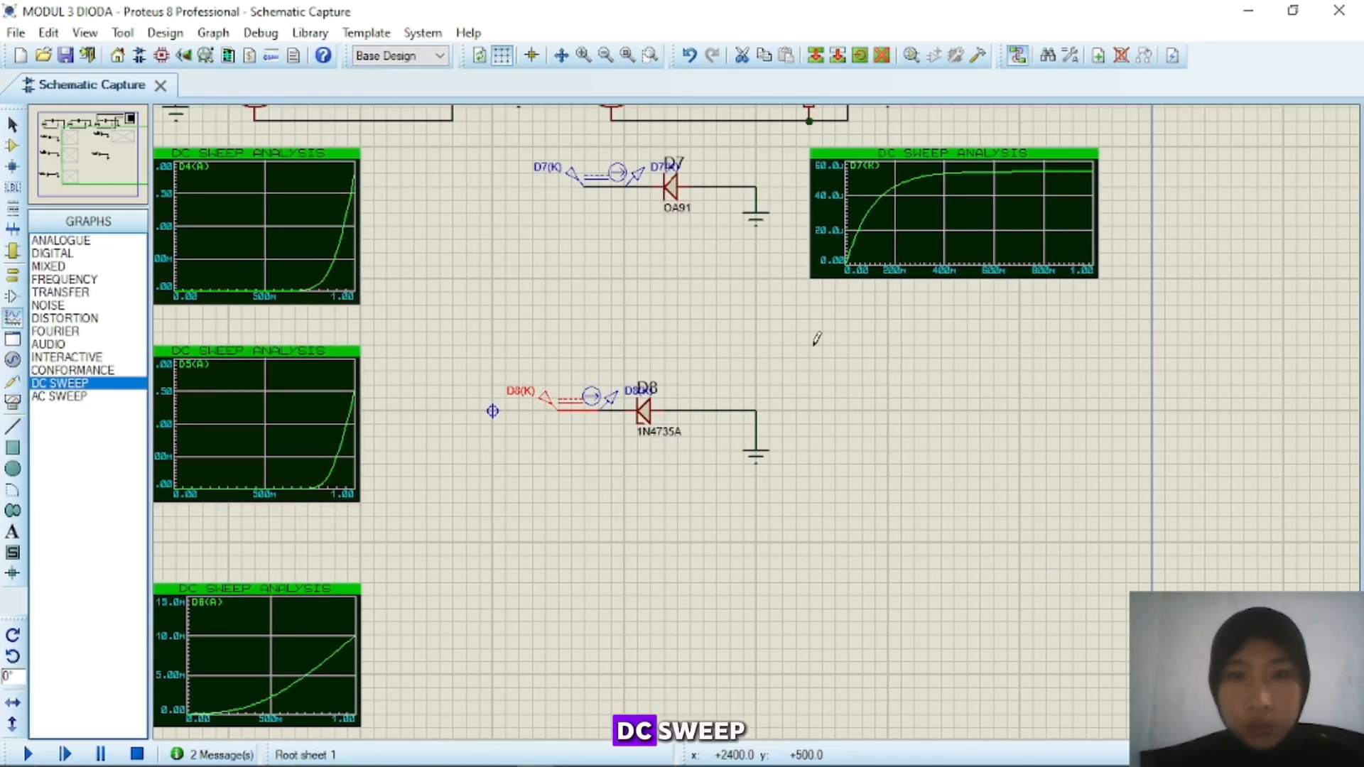
click(840, 355)
drag(824, 344, 1093, 509)
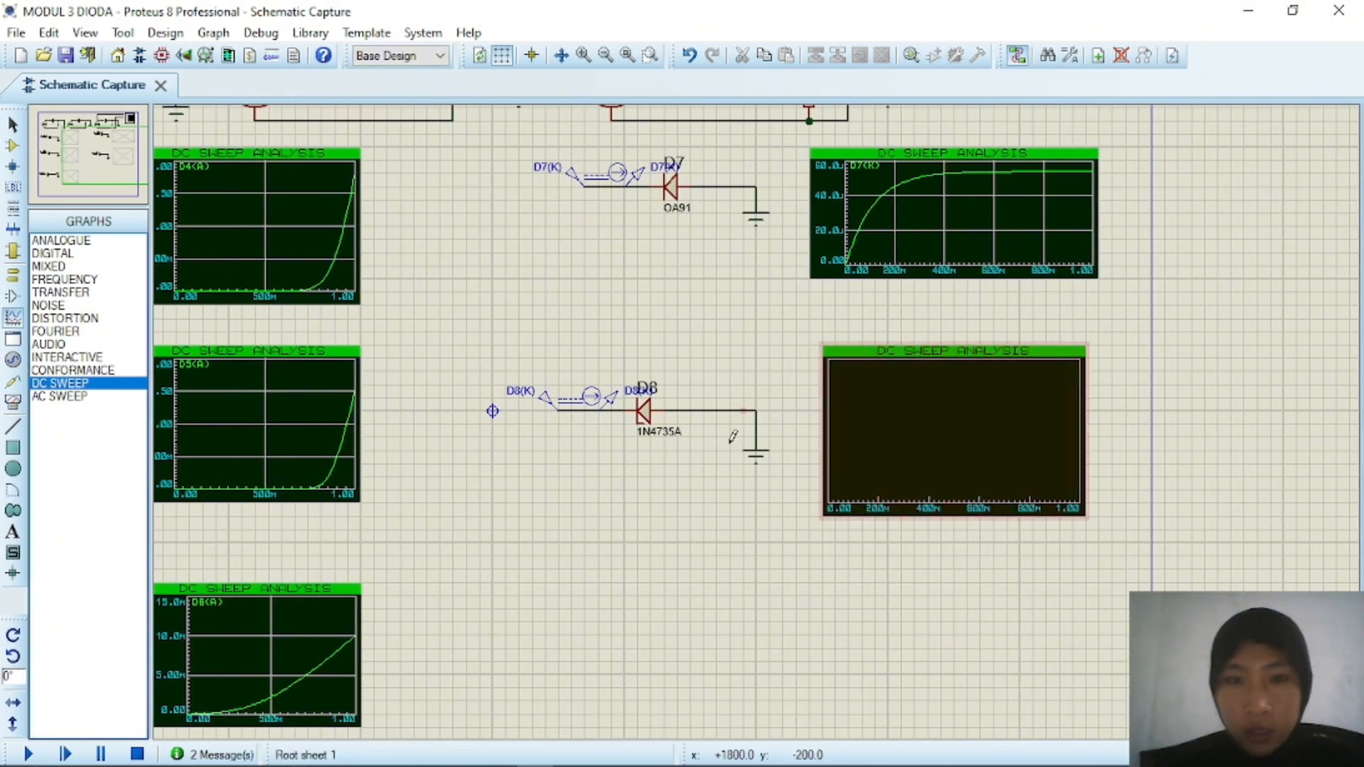
- Add the D8 current probe as a trace to the empty DC sweep graph and view the simulated curve enlarged
drag(612, 407, 932, 423)
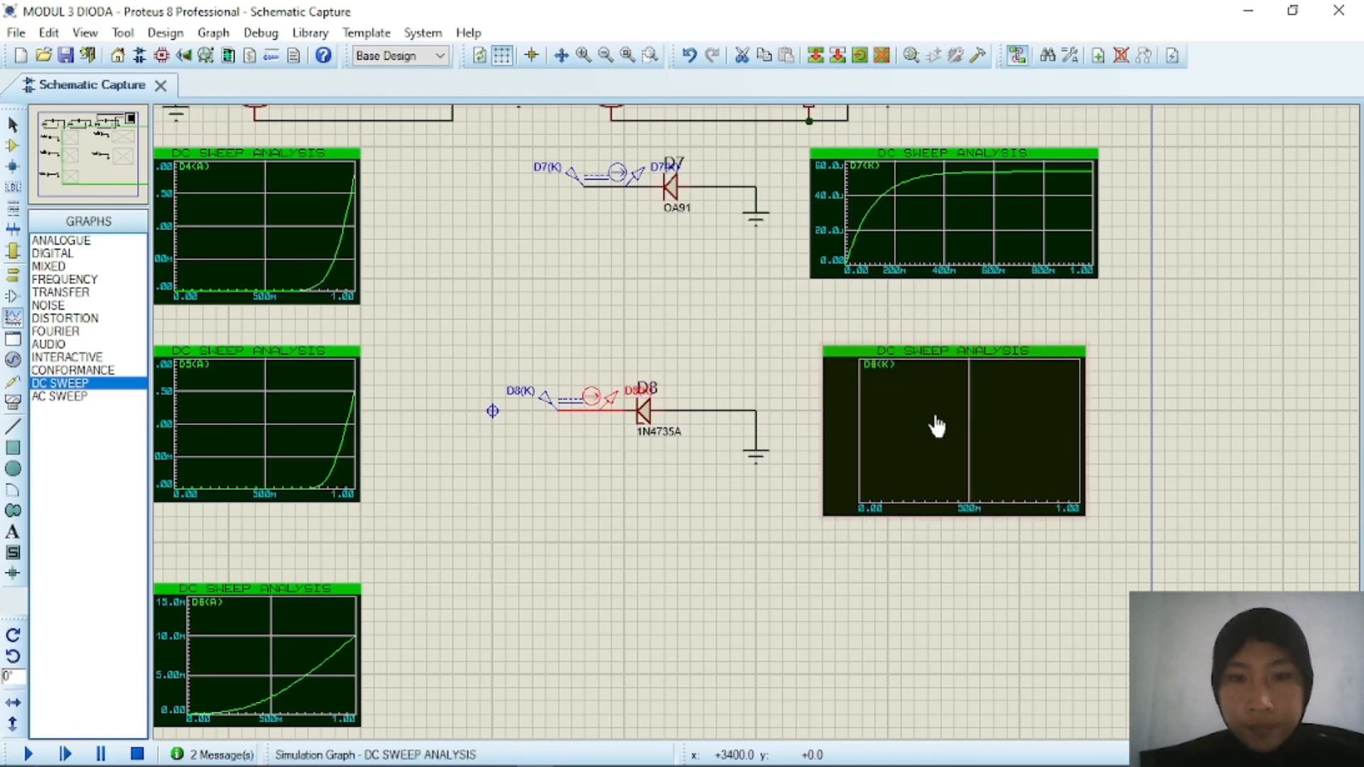
right_click(970, 444)
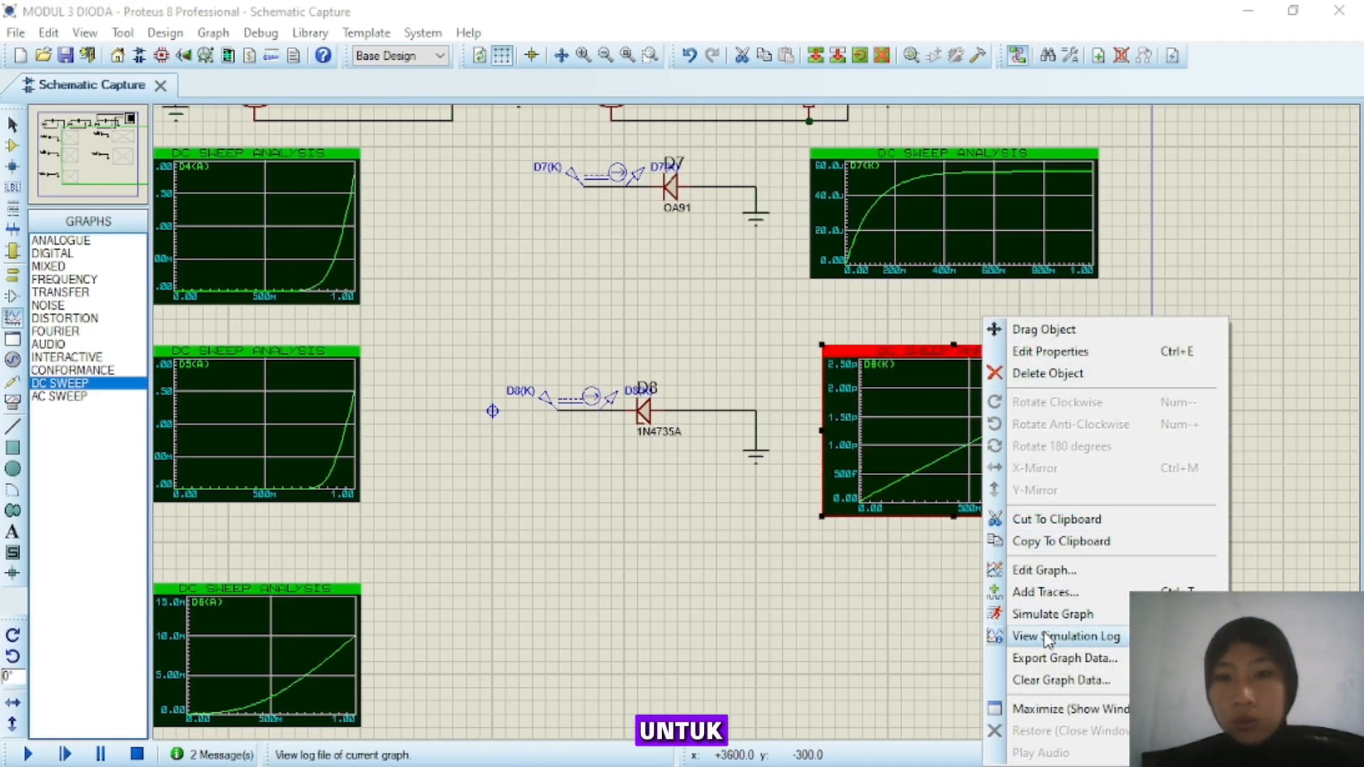
click(1058, 708)
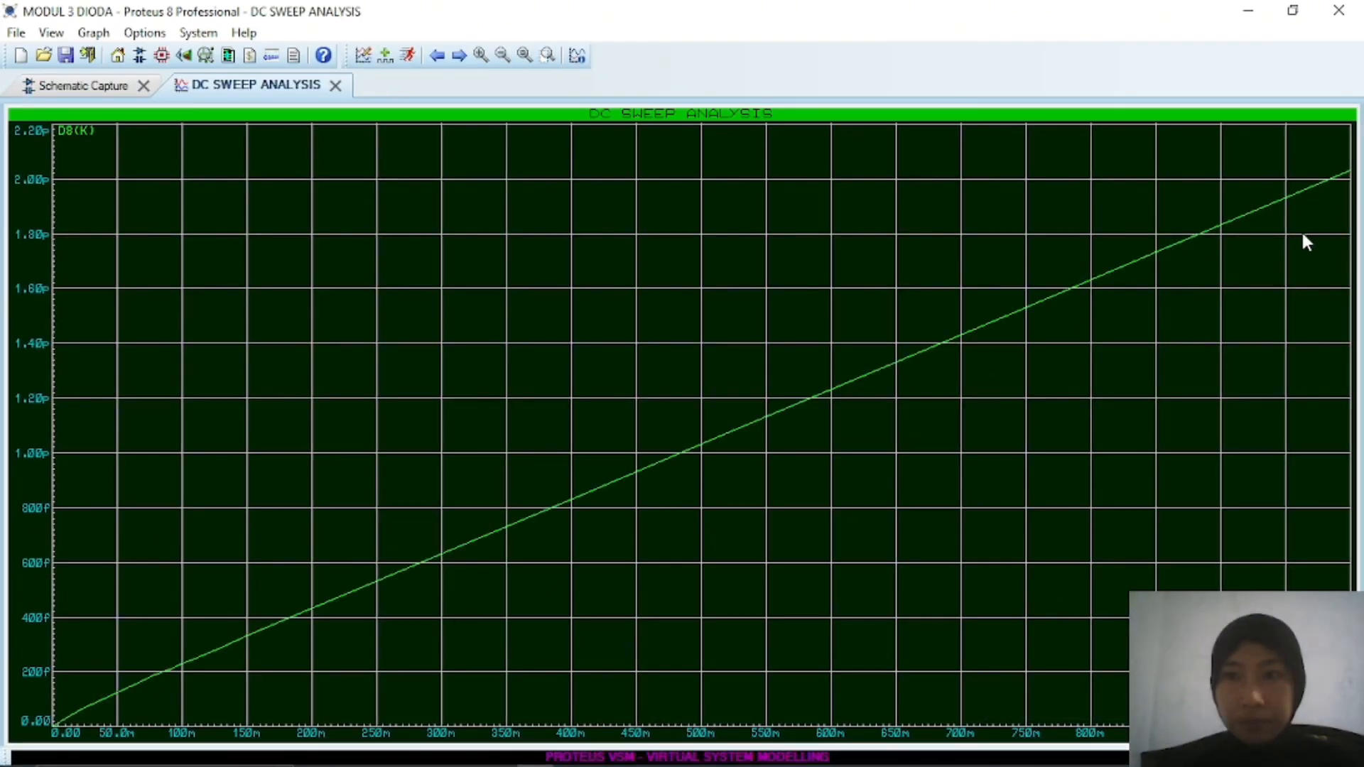
click(336, 85)
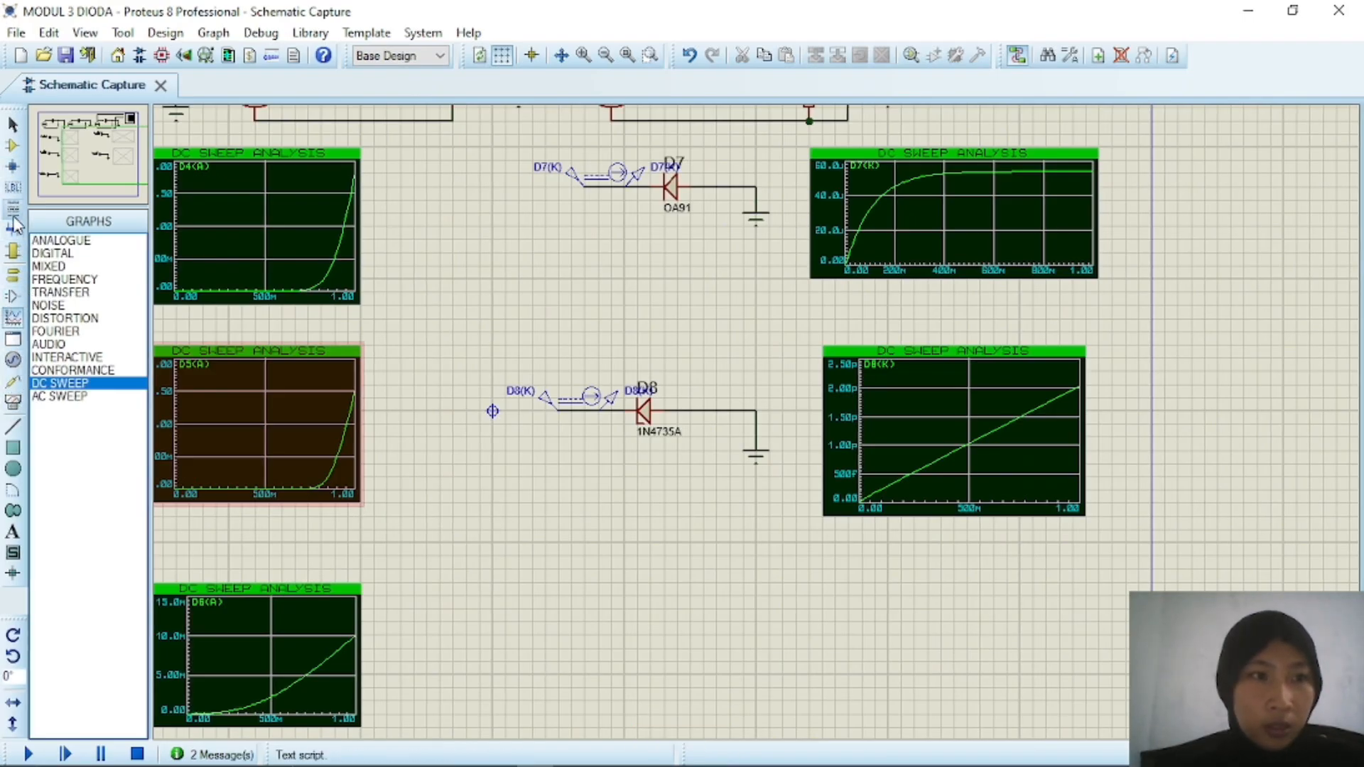
- Place a DC generator, an OA91 diode and a ground terminal in a new row below the D8 circuit
click(16, 363)
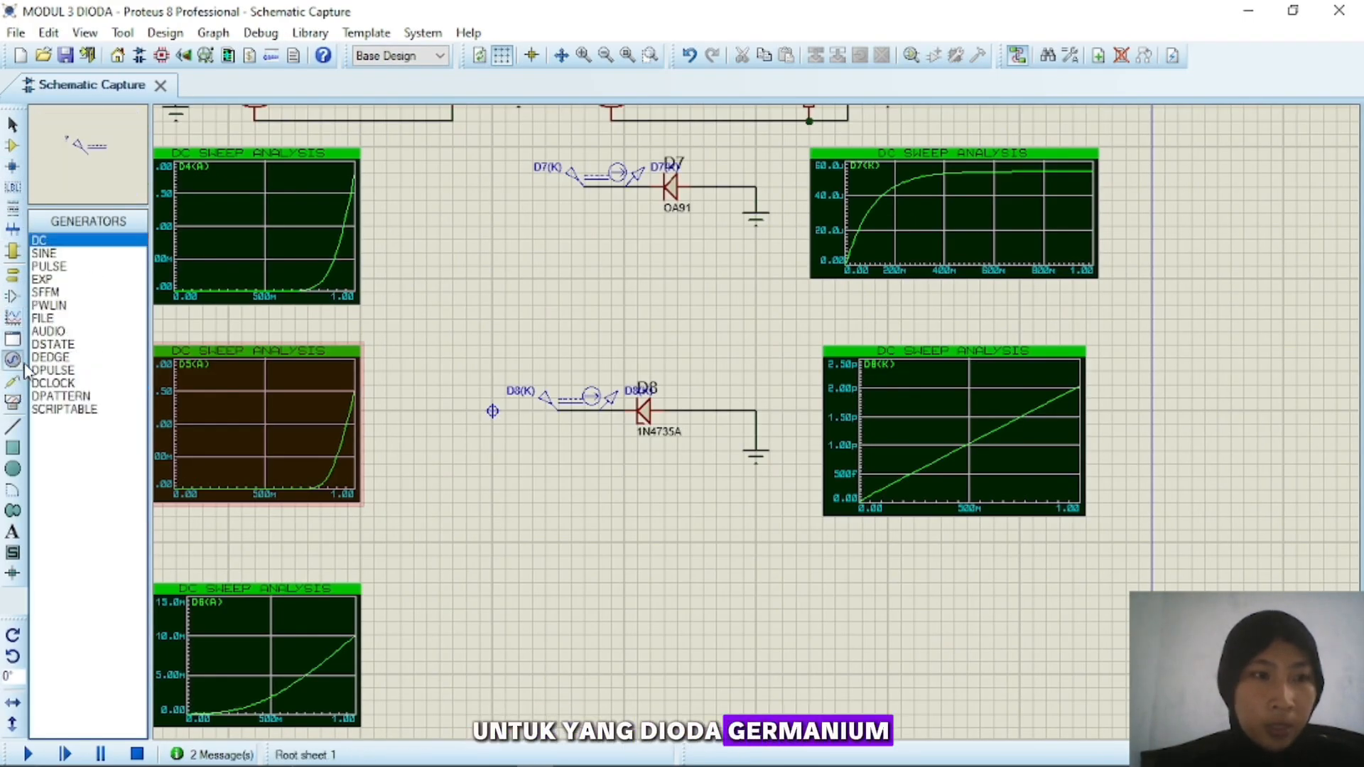
click(493, 616)
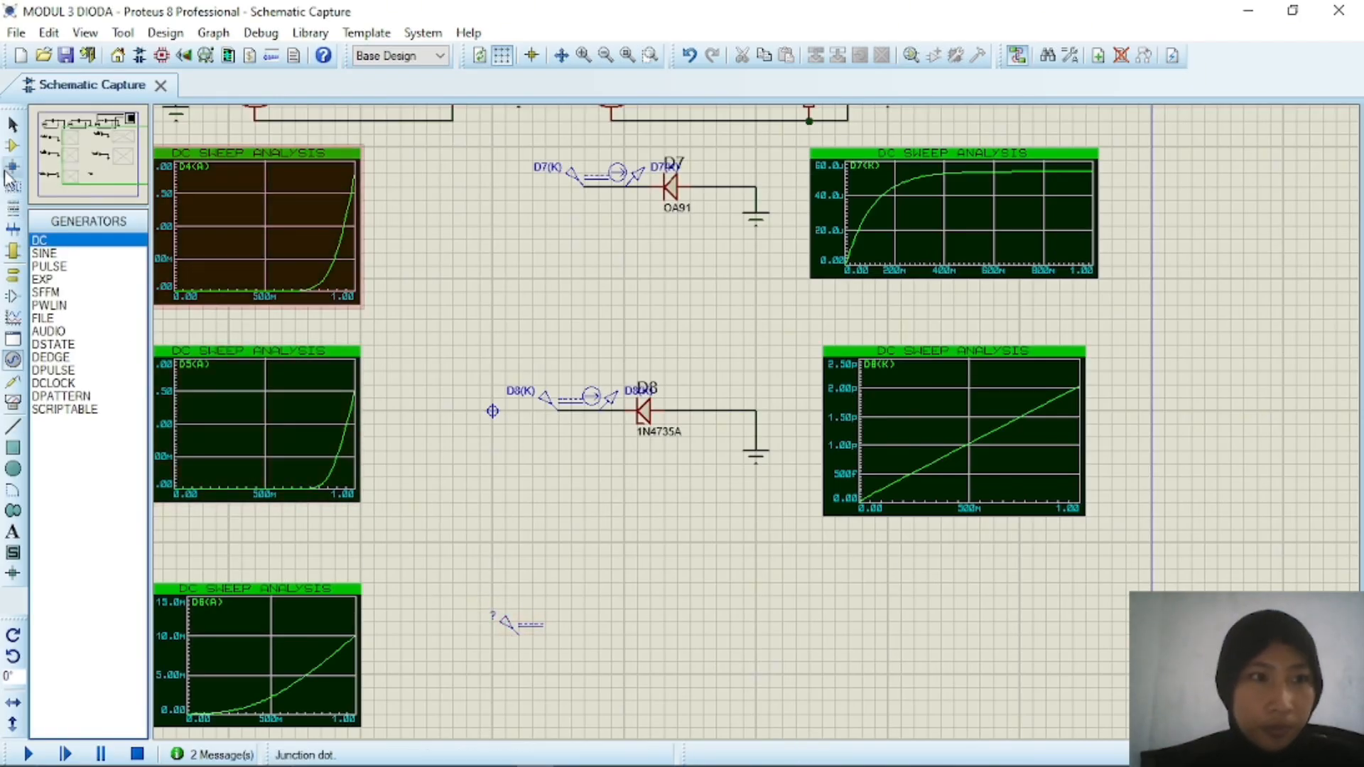
click(14, 150)
click(62, 267)
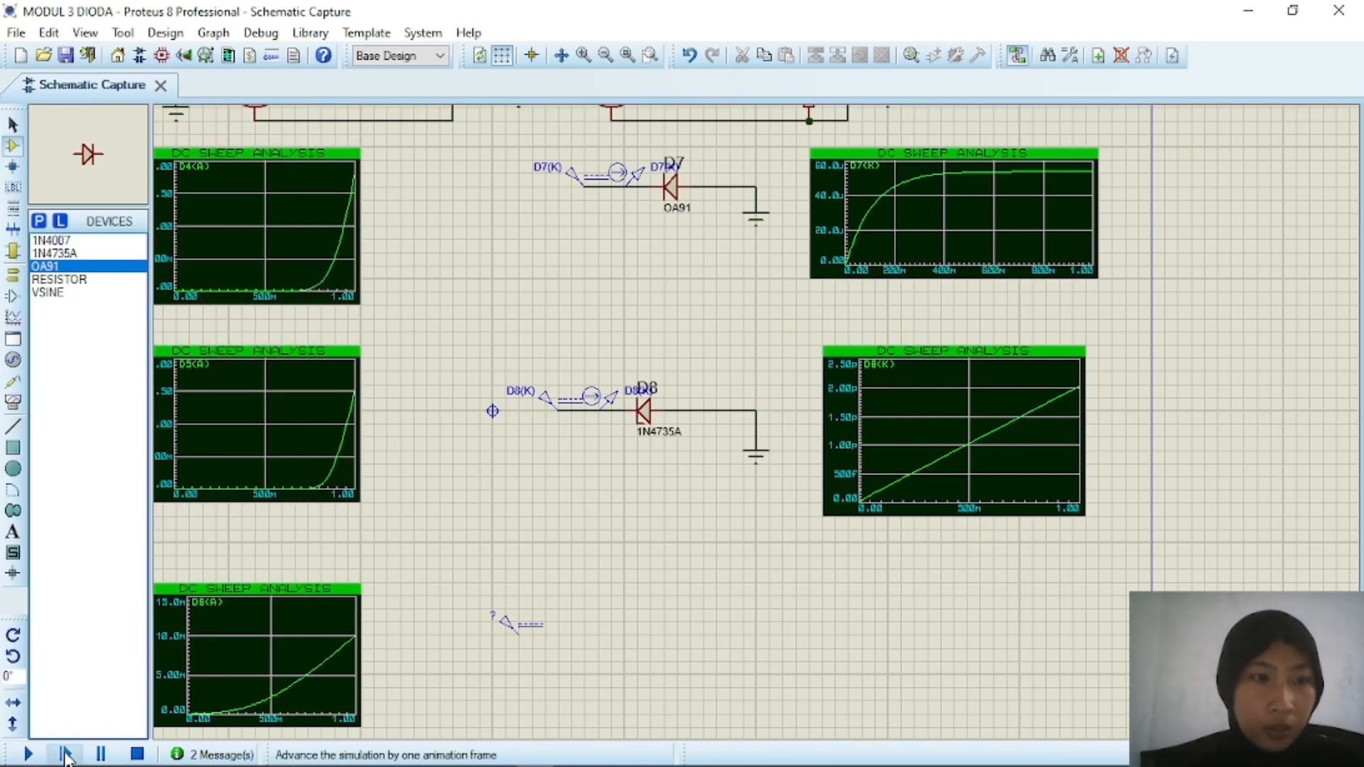
click(222, 491)
click(13, 274)
click(54, 305)
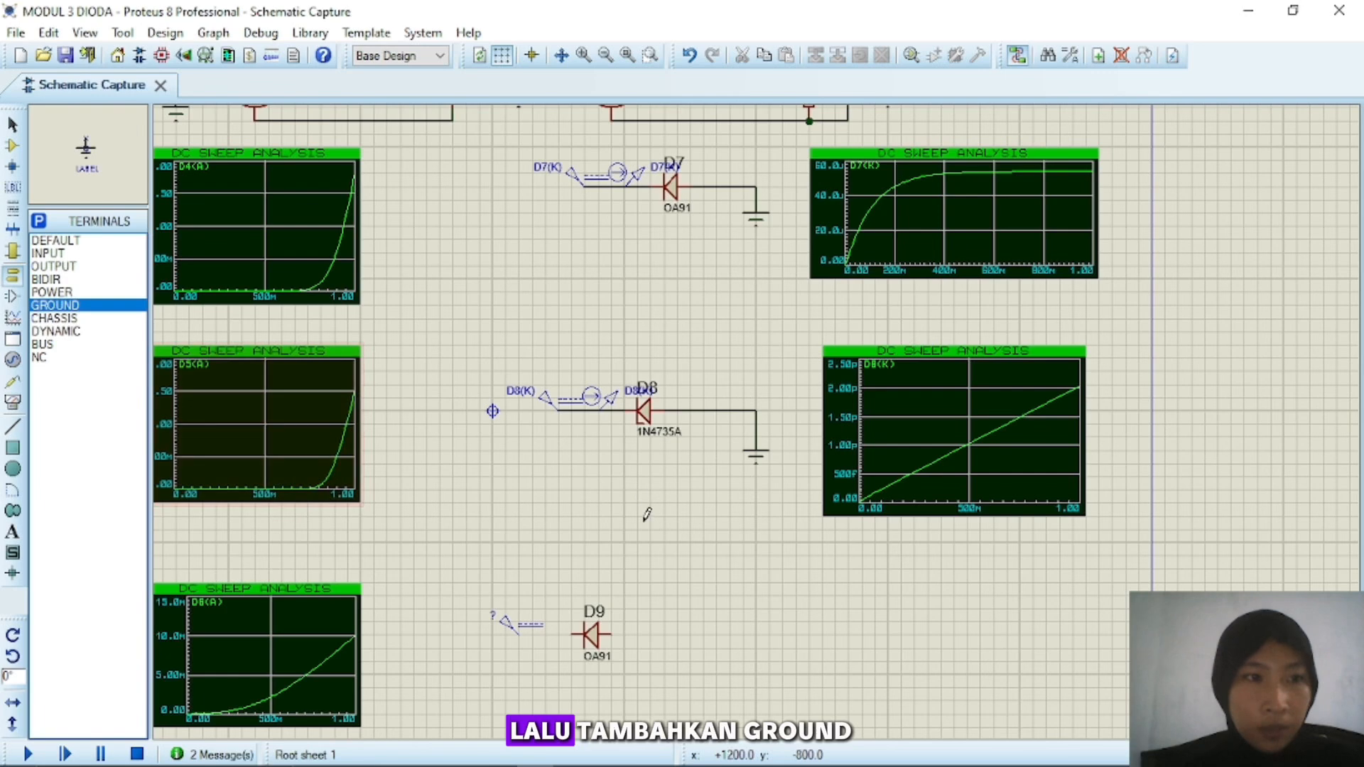
click(756, 648)
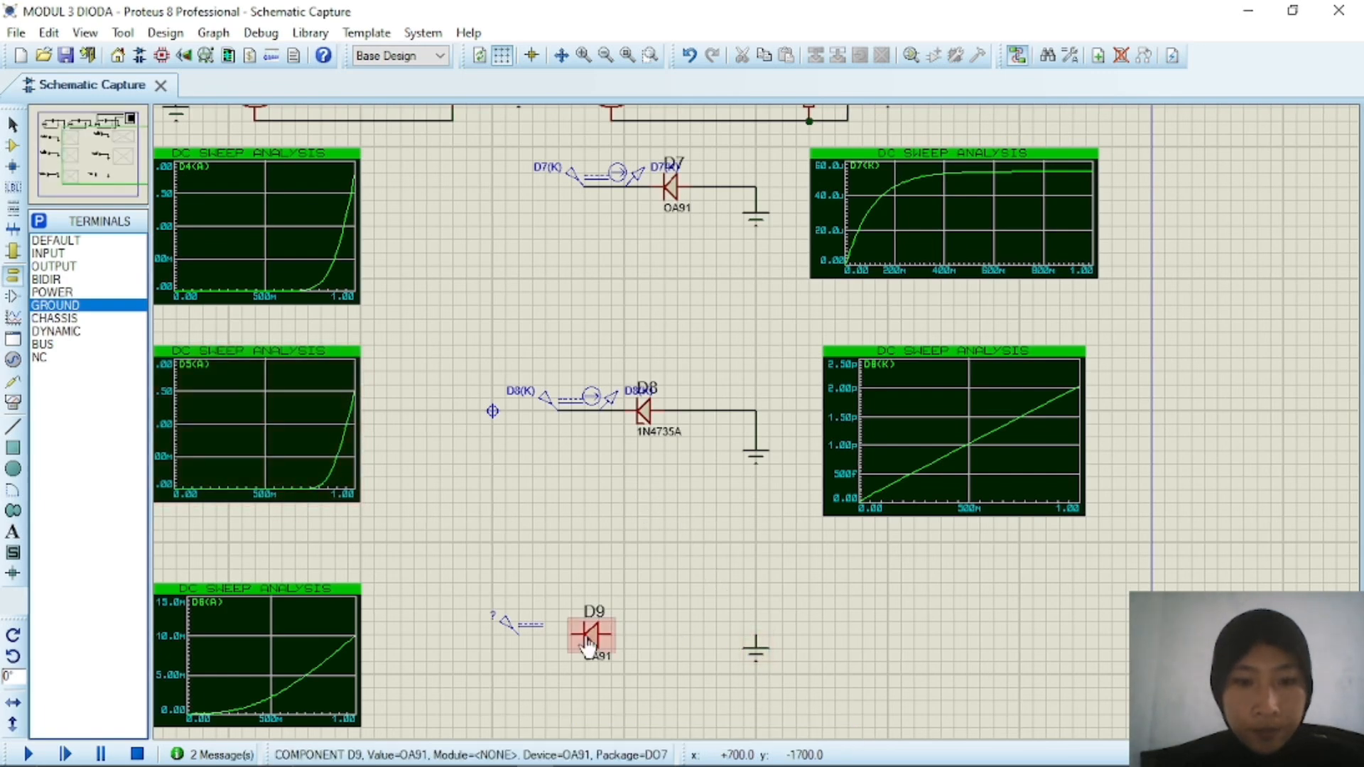
- Wire the generator through diode D9 to the ground terminal and shift D9 slightly towards the ground
click(519, 634)
click(577, 634)
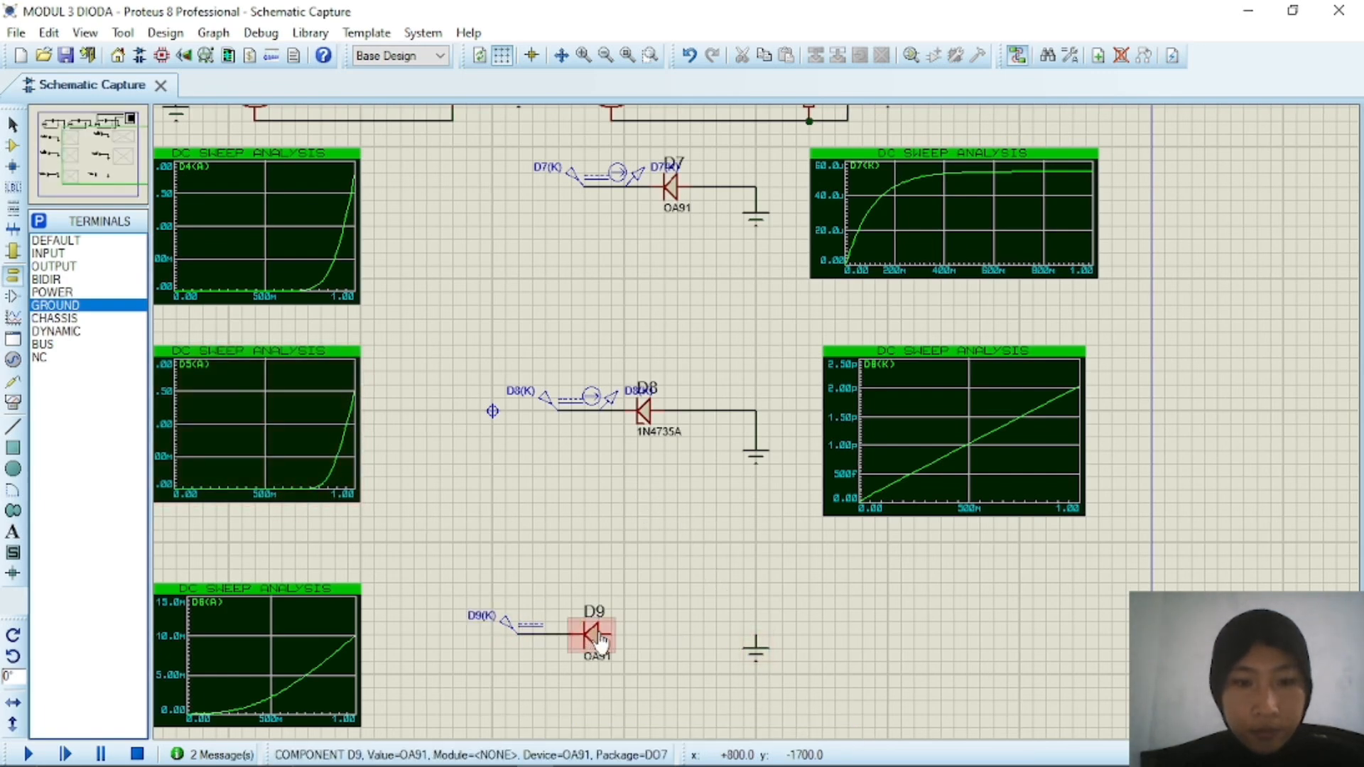
click(609, 635)
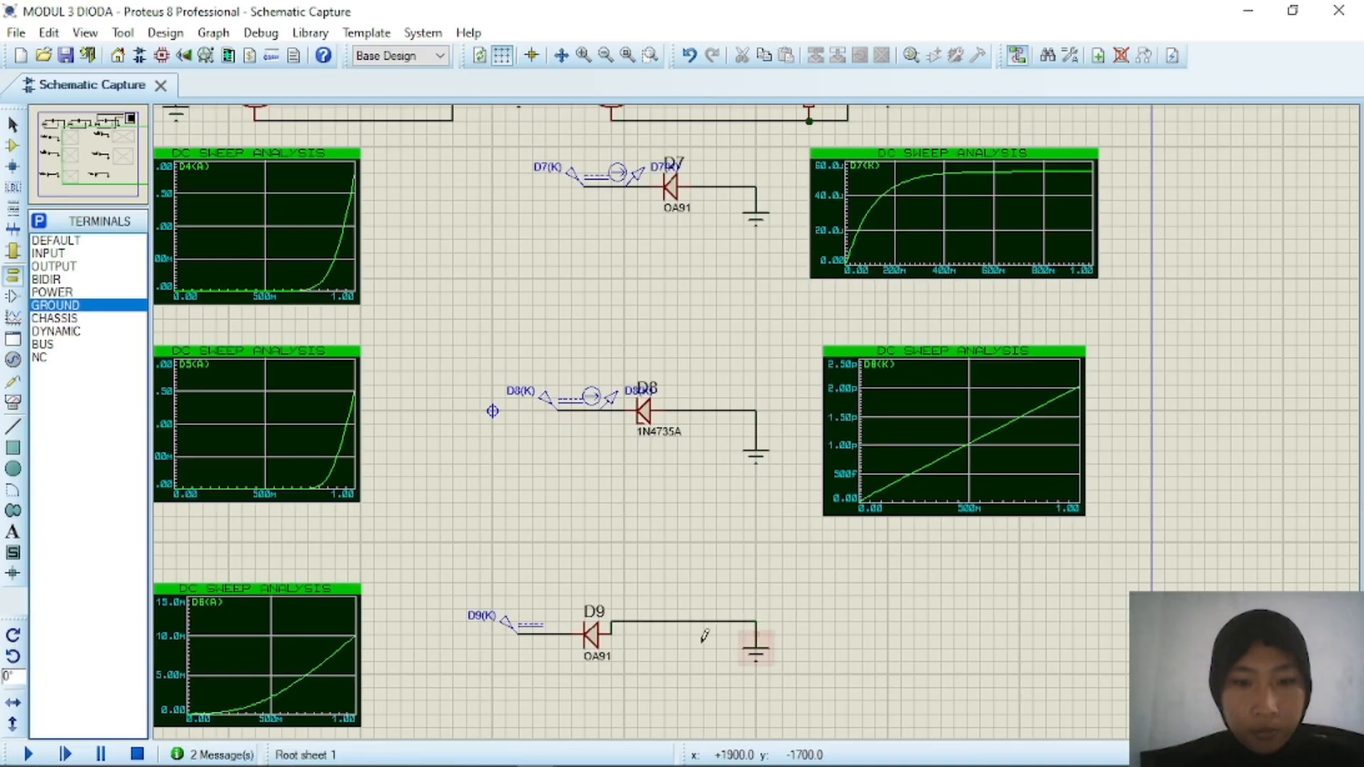
click(609, 634)
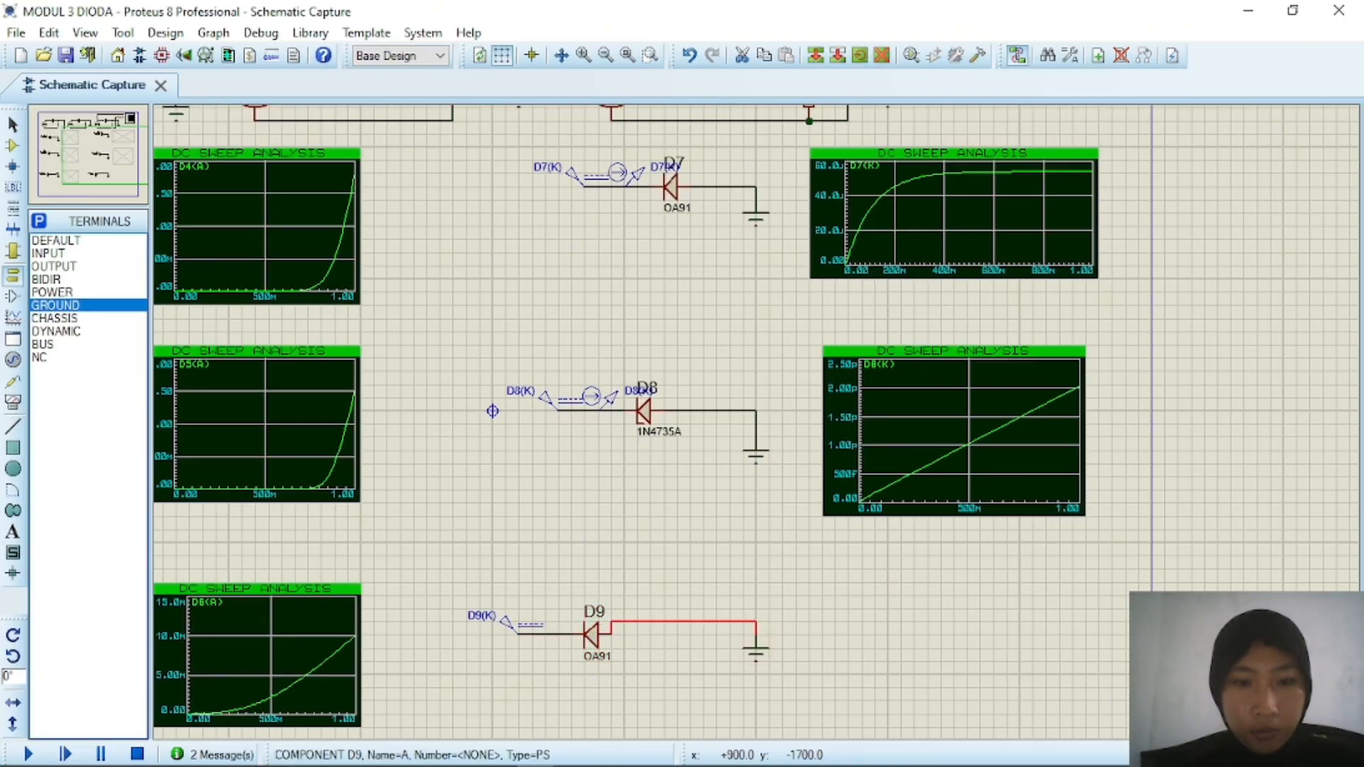
click(603, 626)
drag(604, 626, 631, 626)
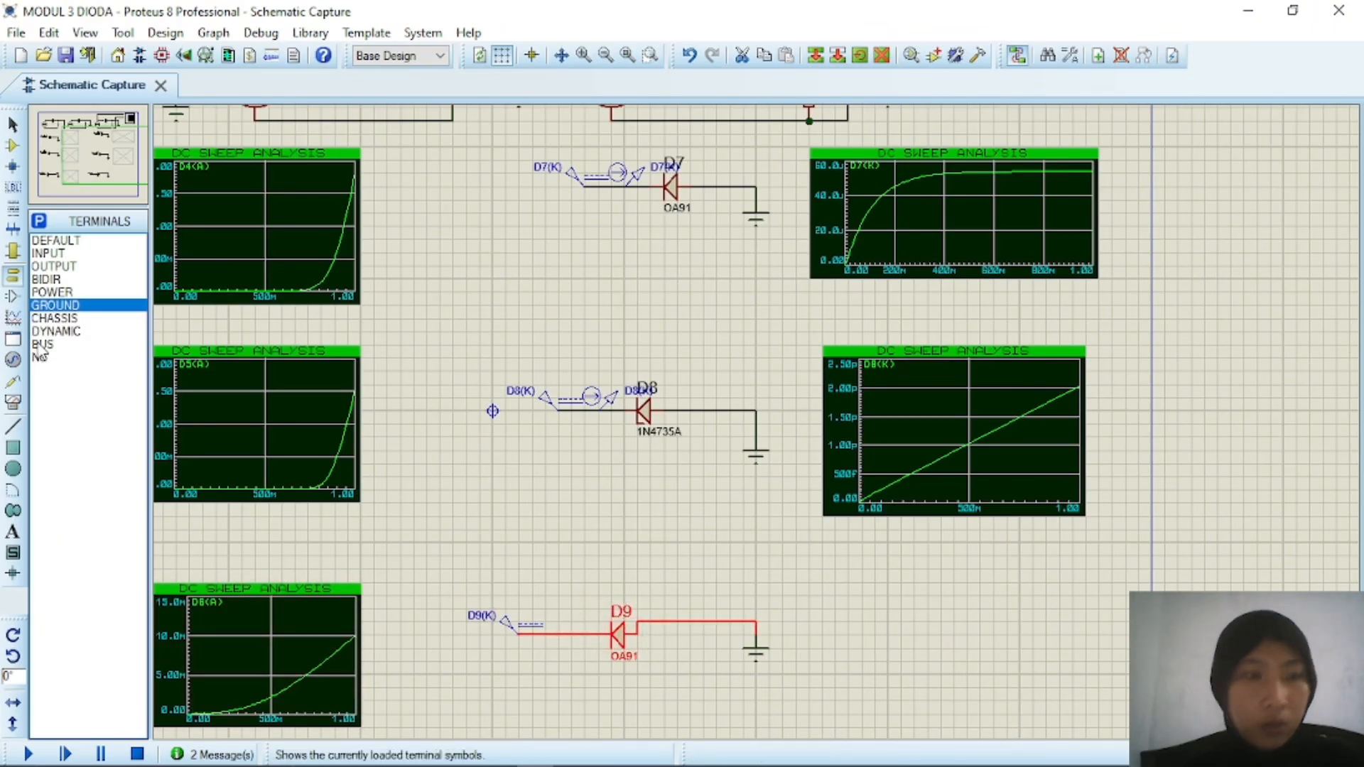
- Place a current probe on the wire between the DC generator and diode D9
click(12, 384)
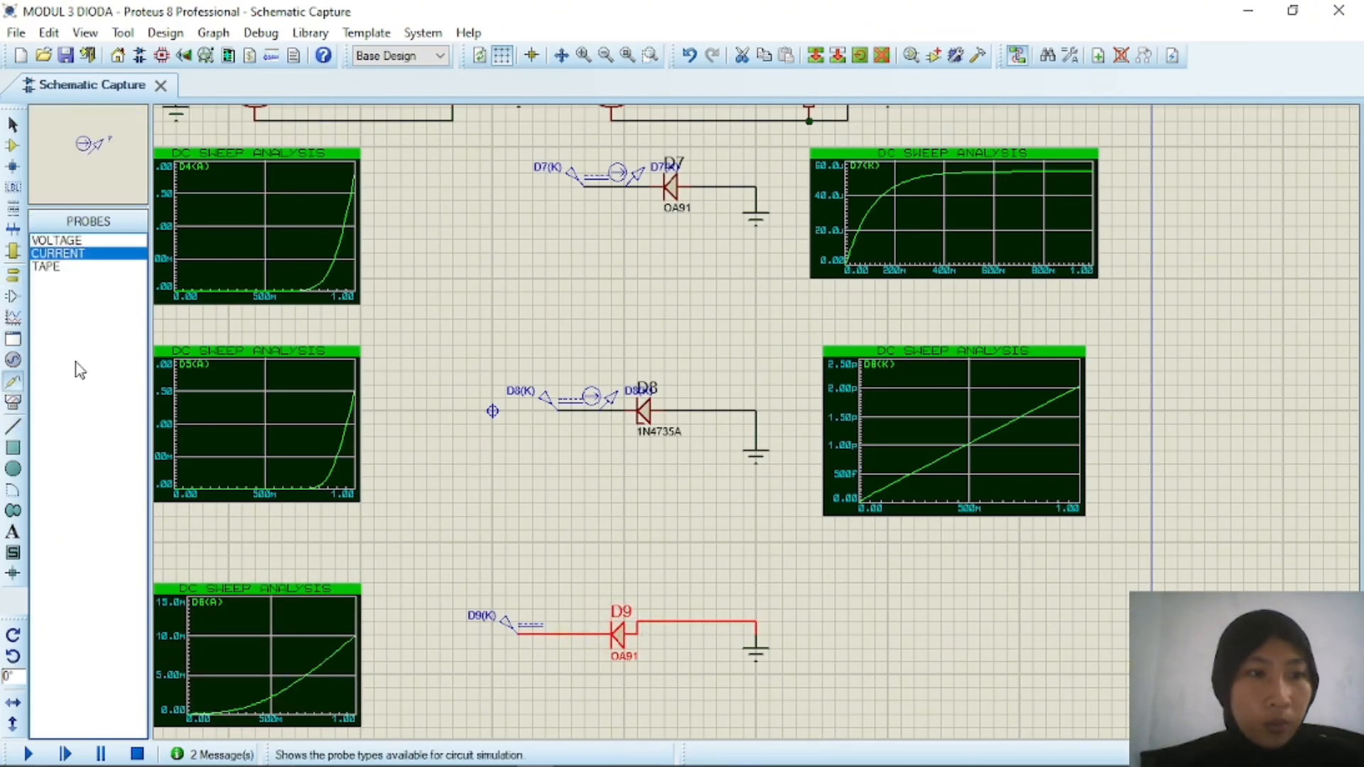
click(558, 621)
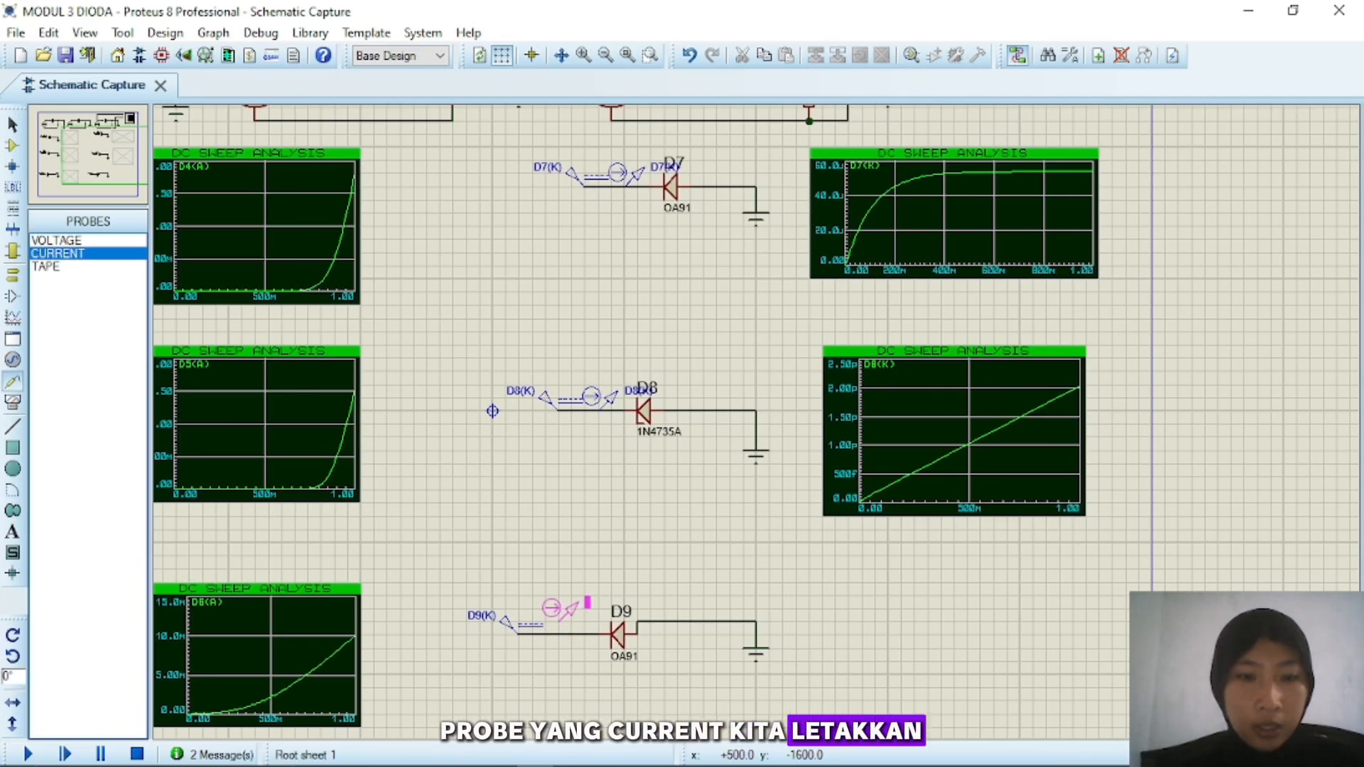
click(558, 634)
- Enable manual edits for D9's DC generator and set its value property to X
double_click(515, 637)
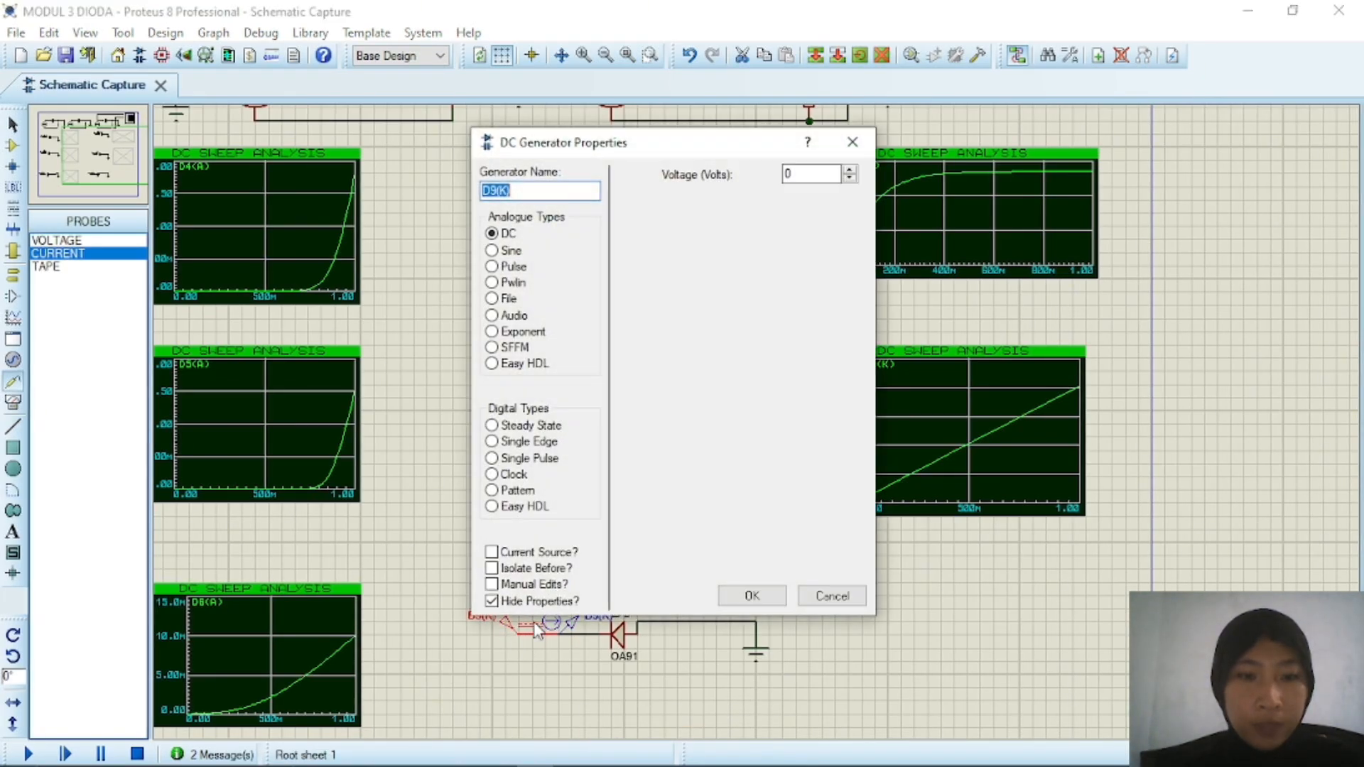
click(537, 584)
key(BackSpace)
text(X)
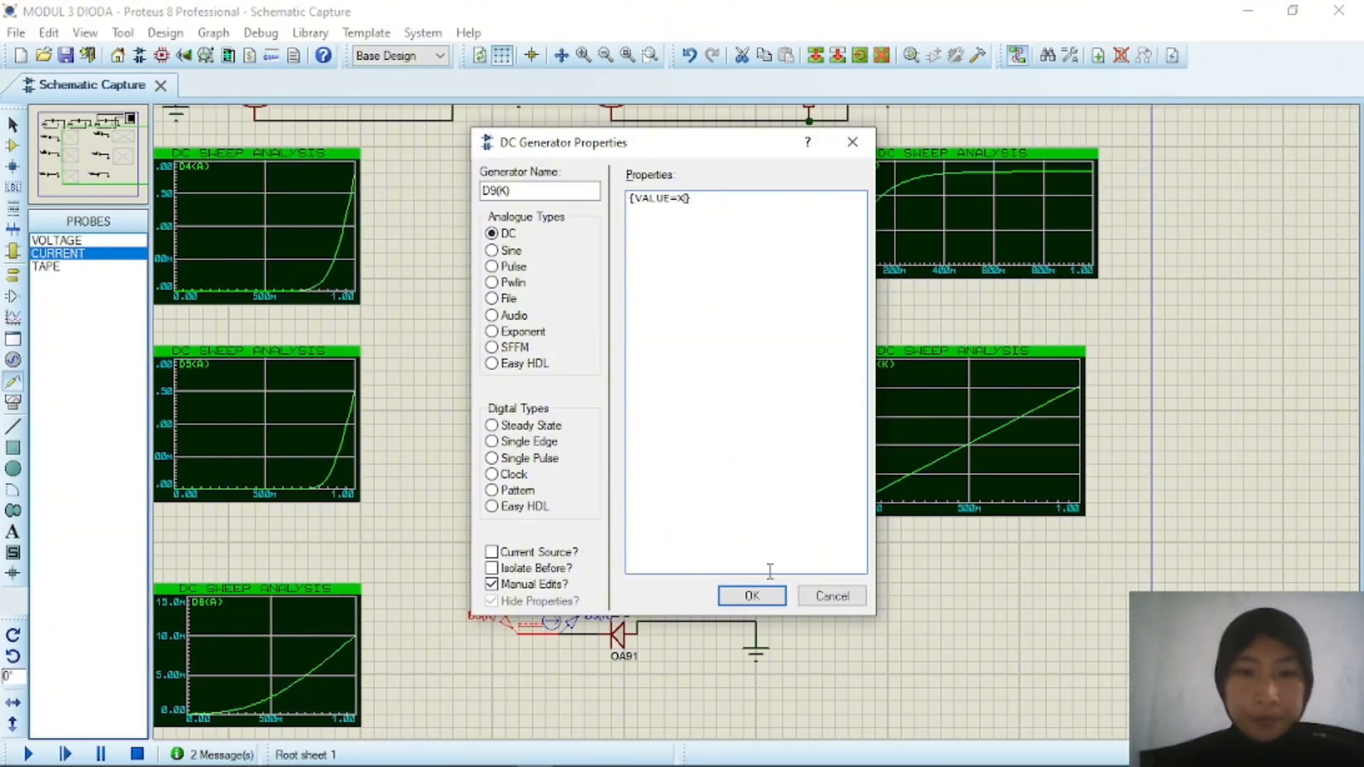
click(752, 596)
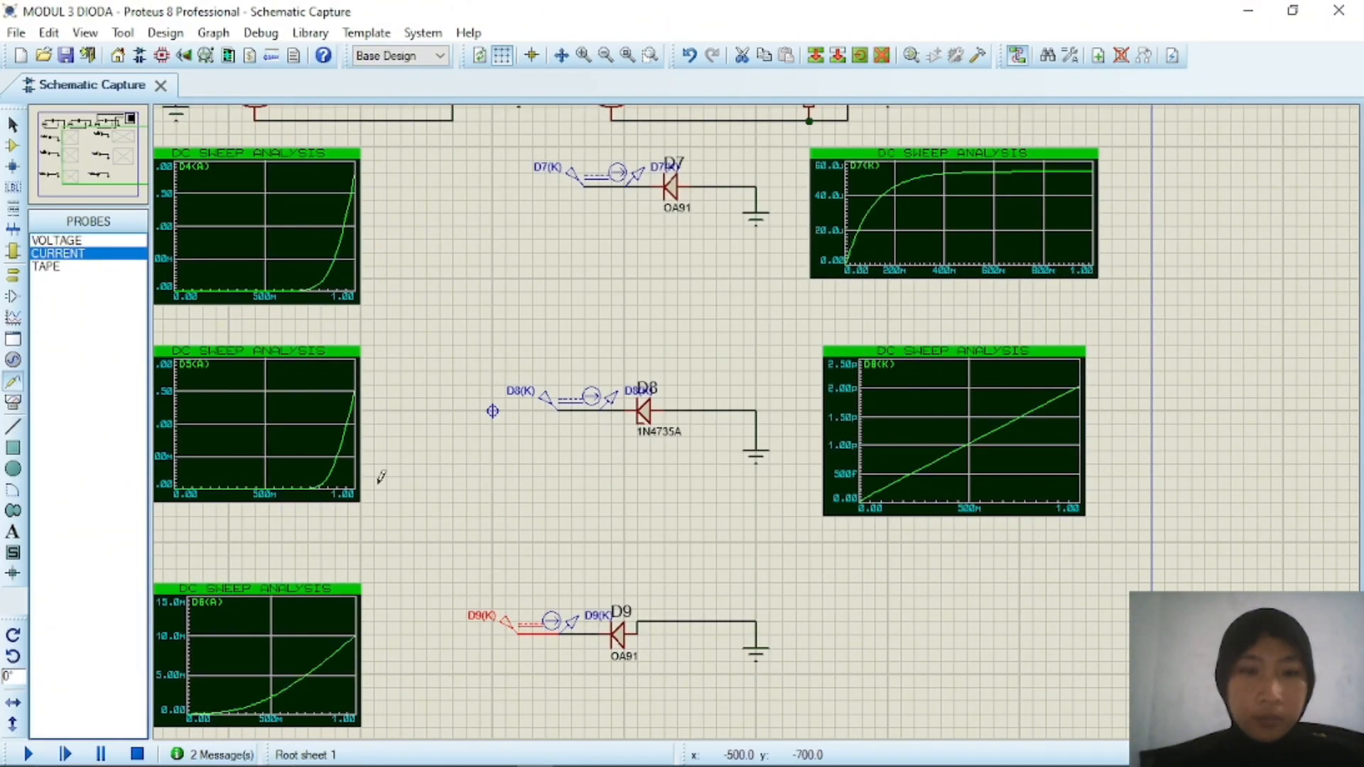
- Draw a DC sweep graph beside the D9 circuit and add D9's current probe to it as a trace
click(11, 319)
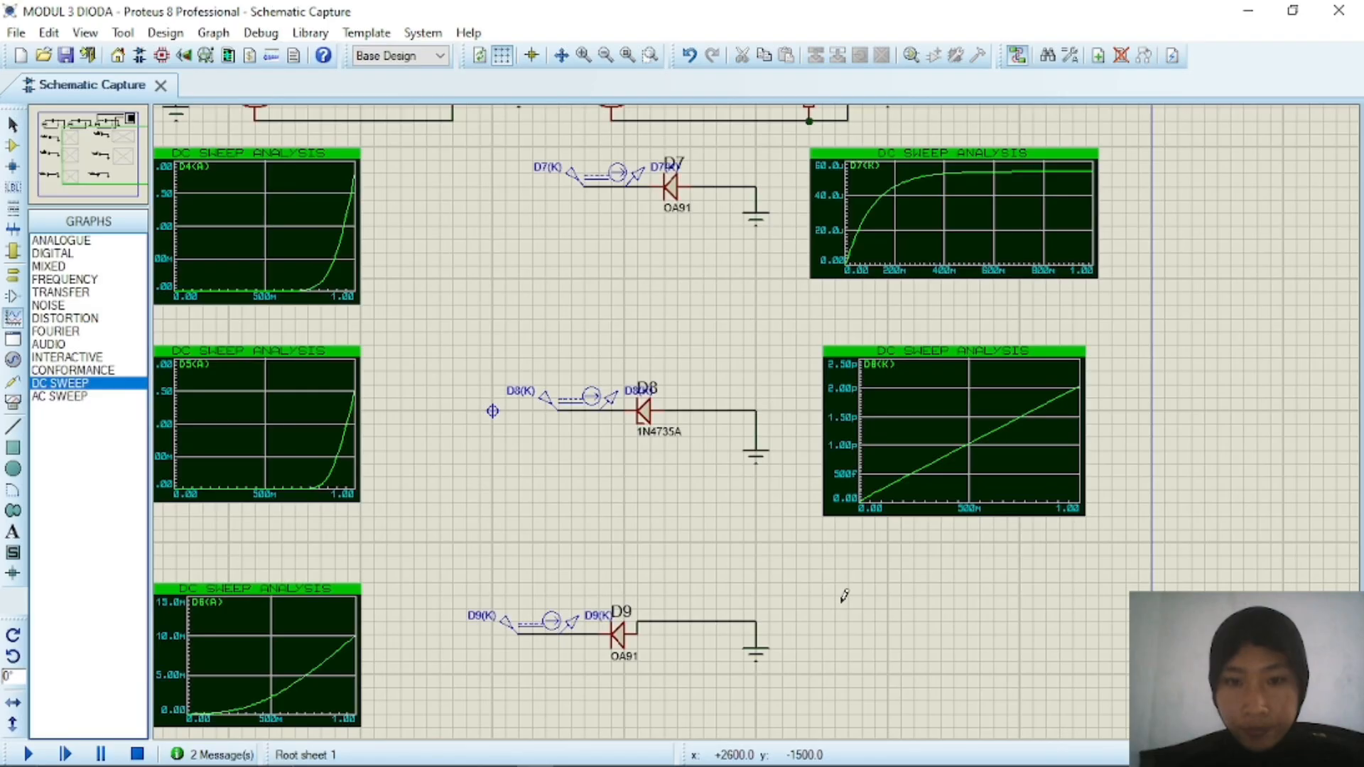
drag(830, 594, 1099, 725)
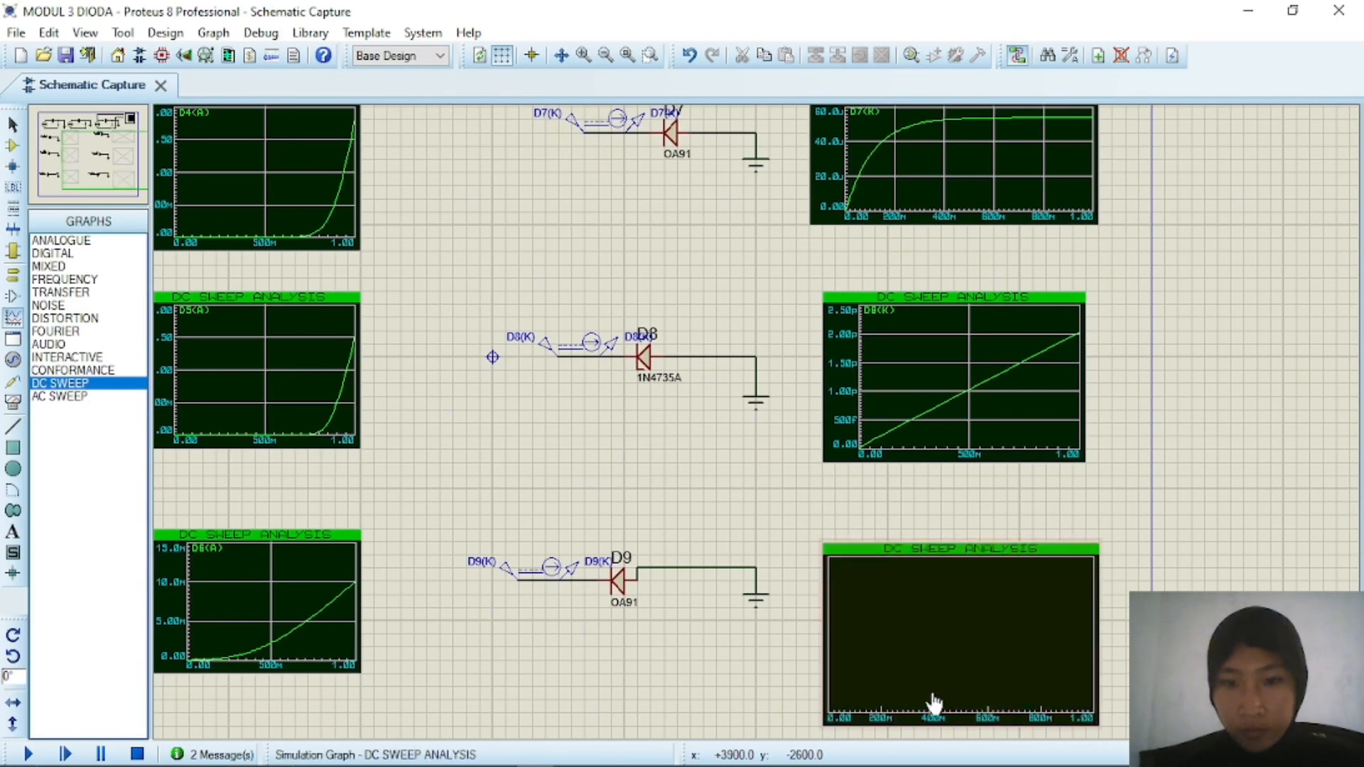
click(560, 574)
drag(560, 574, 774, 574)
mouse_move(534, 584)
mouse_down()
mouse_move(625, 564)
mouse_move(889, 640)
mouse_up()
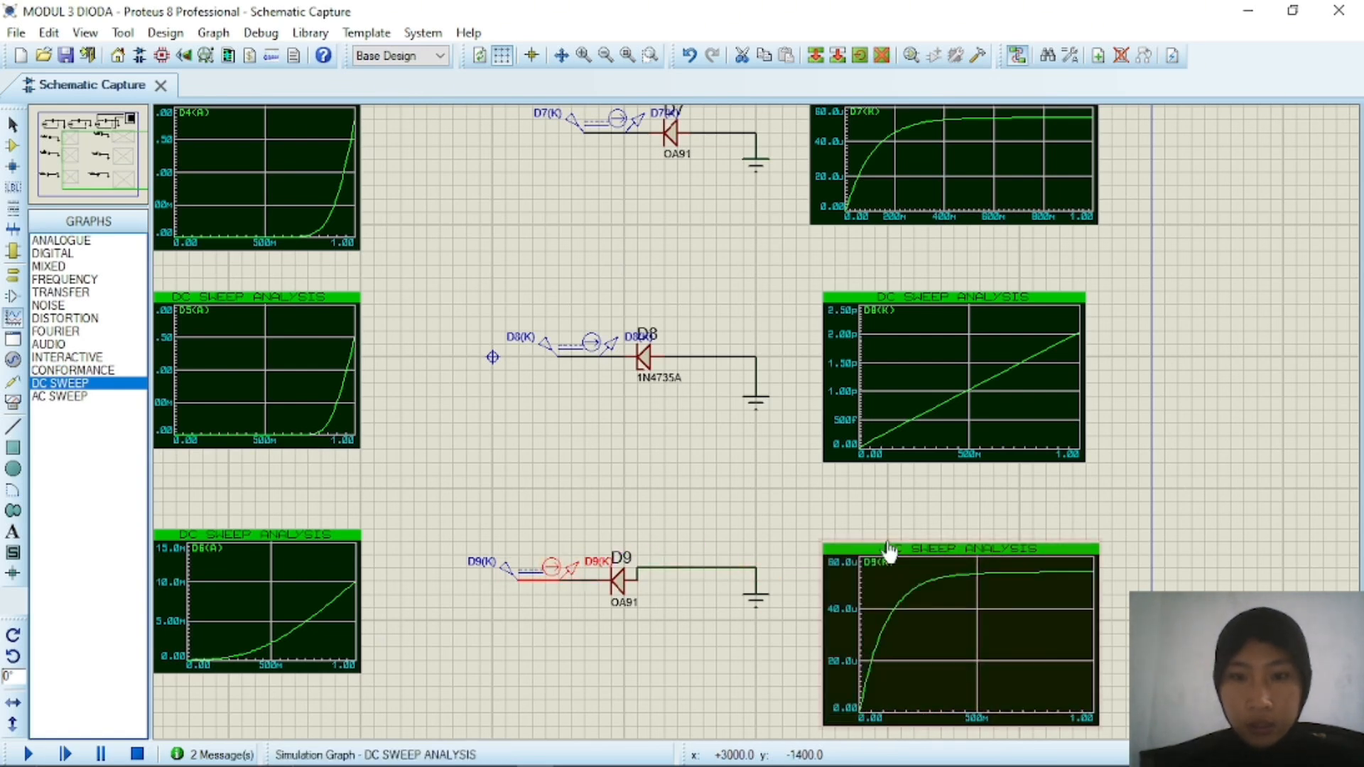
- View the D9 DC sweep graph enlarged and return to the schematic
right_click(918, 629)
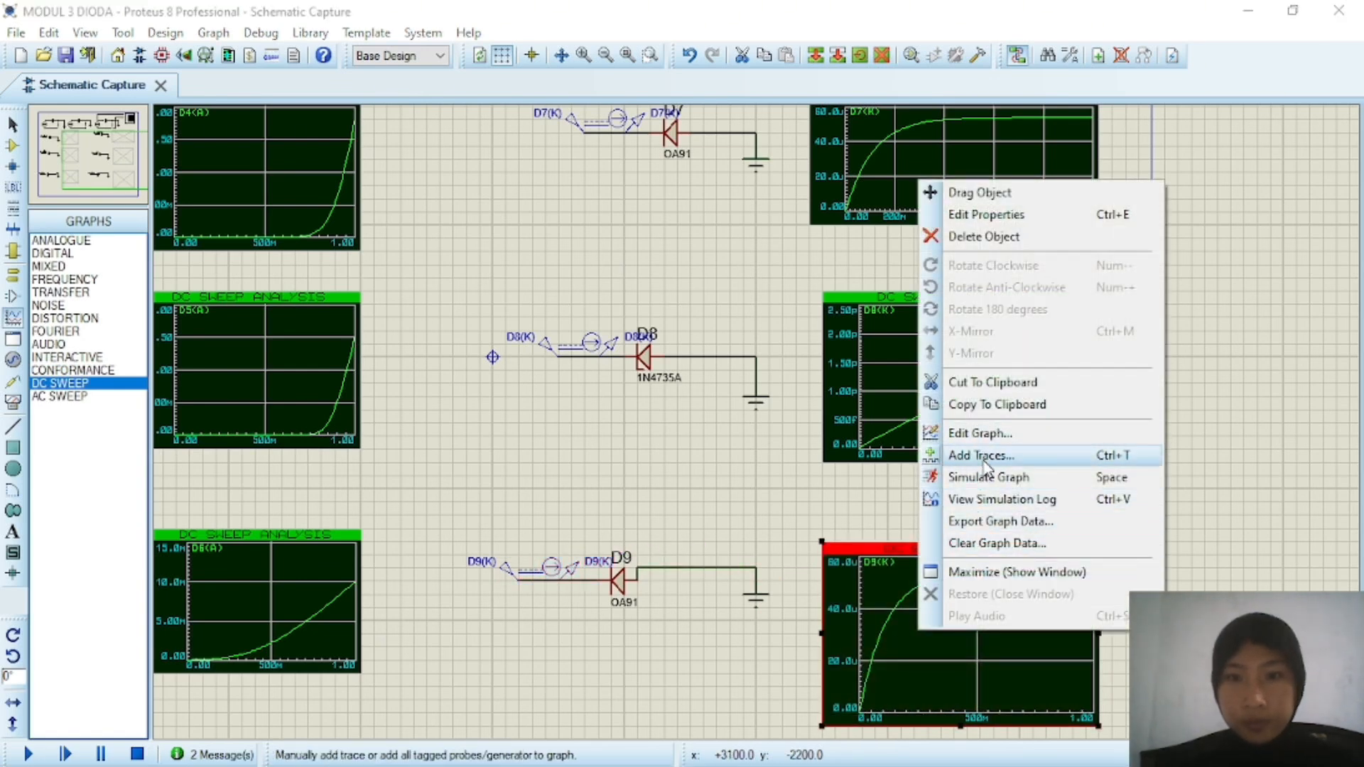
click(994, 572)
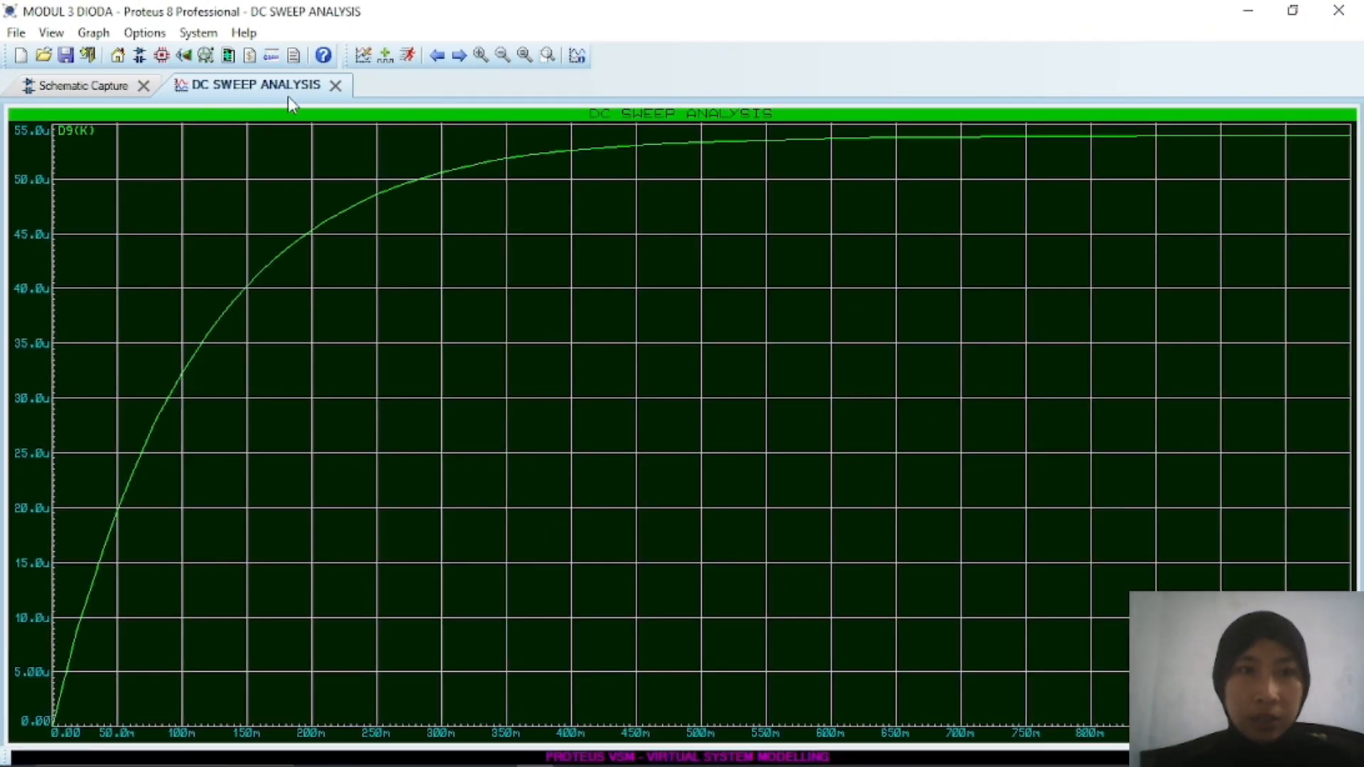
click(336, 85)
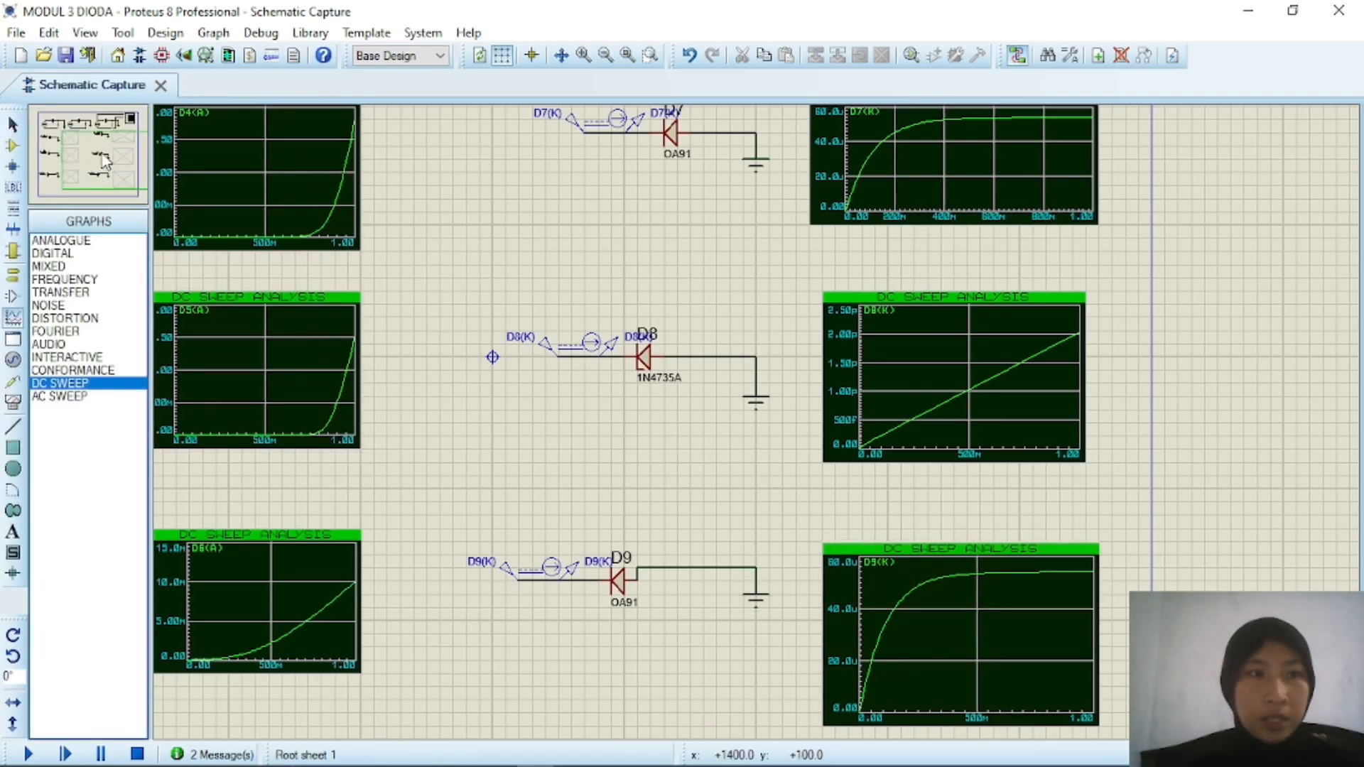
- Switch to the practicum PDF and read the diode data table and experiment b on the rectifier and filter circuit
scroll(750, 426, down, 2)
scroll(654, 403, up, 1)
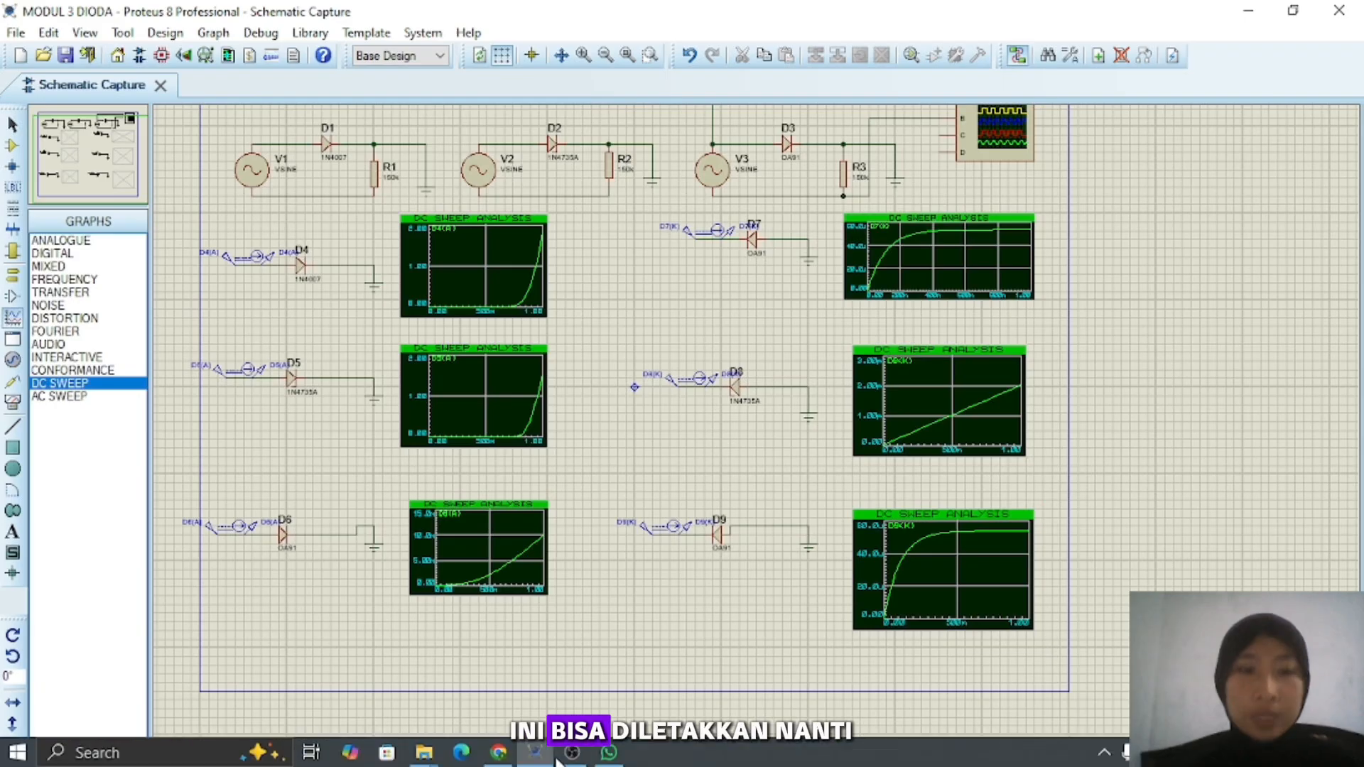
click(572, 753)
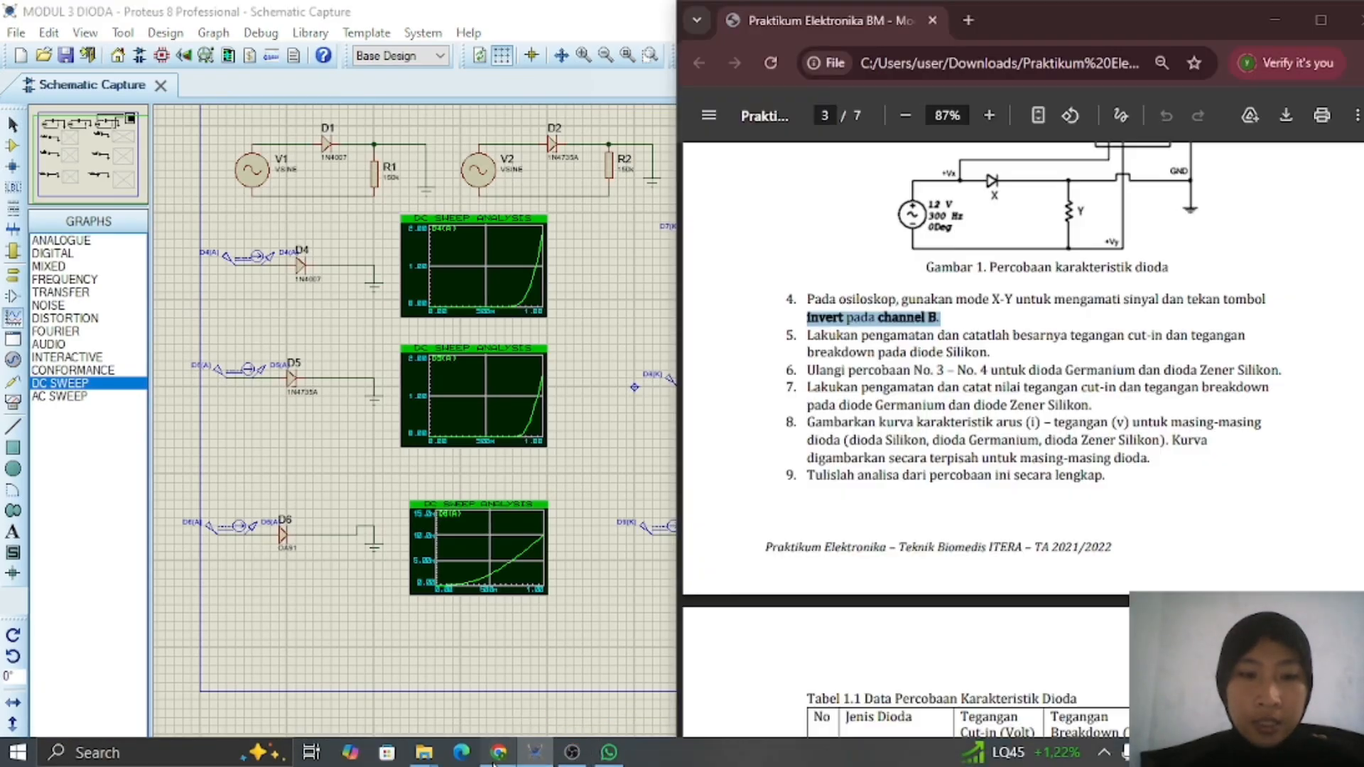
scroll(993, 171, down, 6)
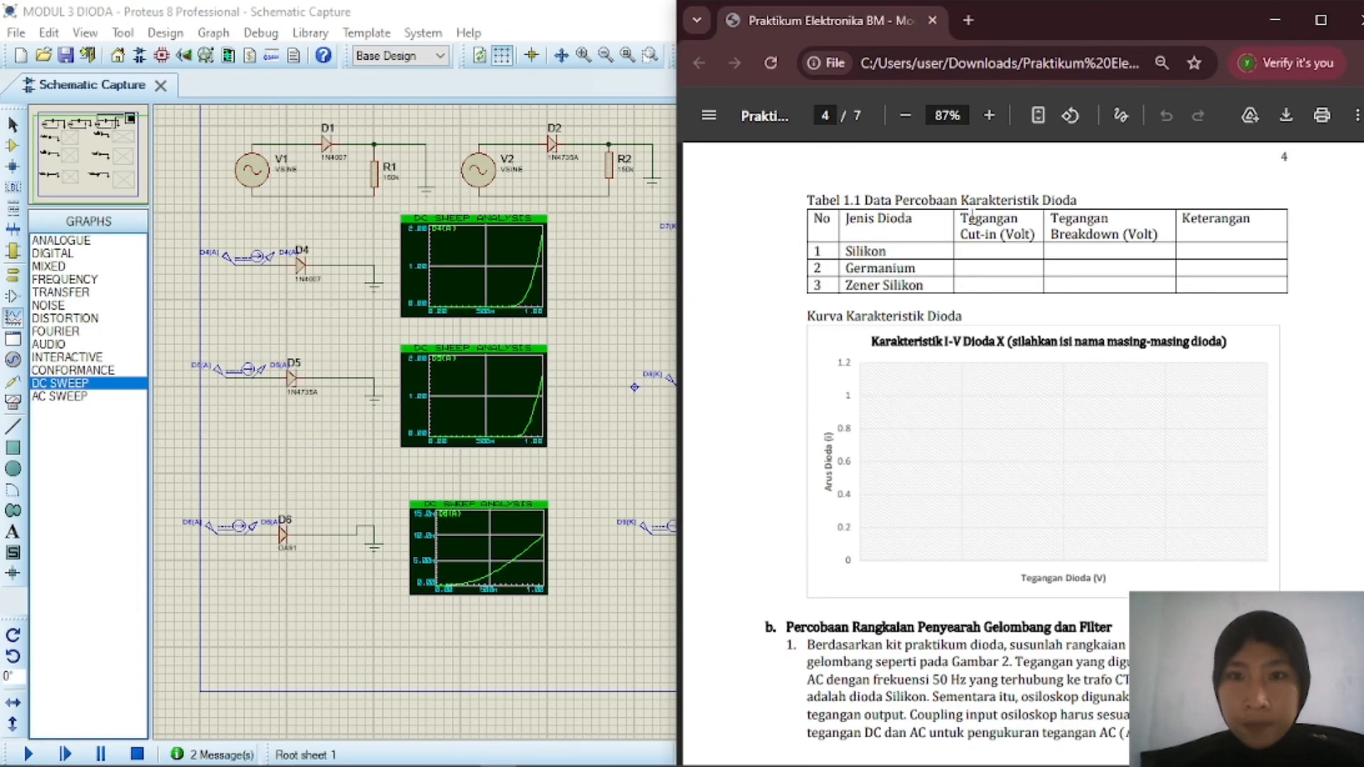
drag(1048, 221, 1167, 241)
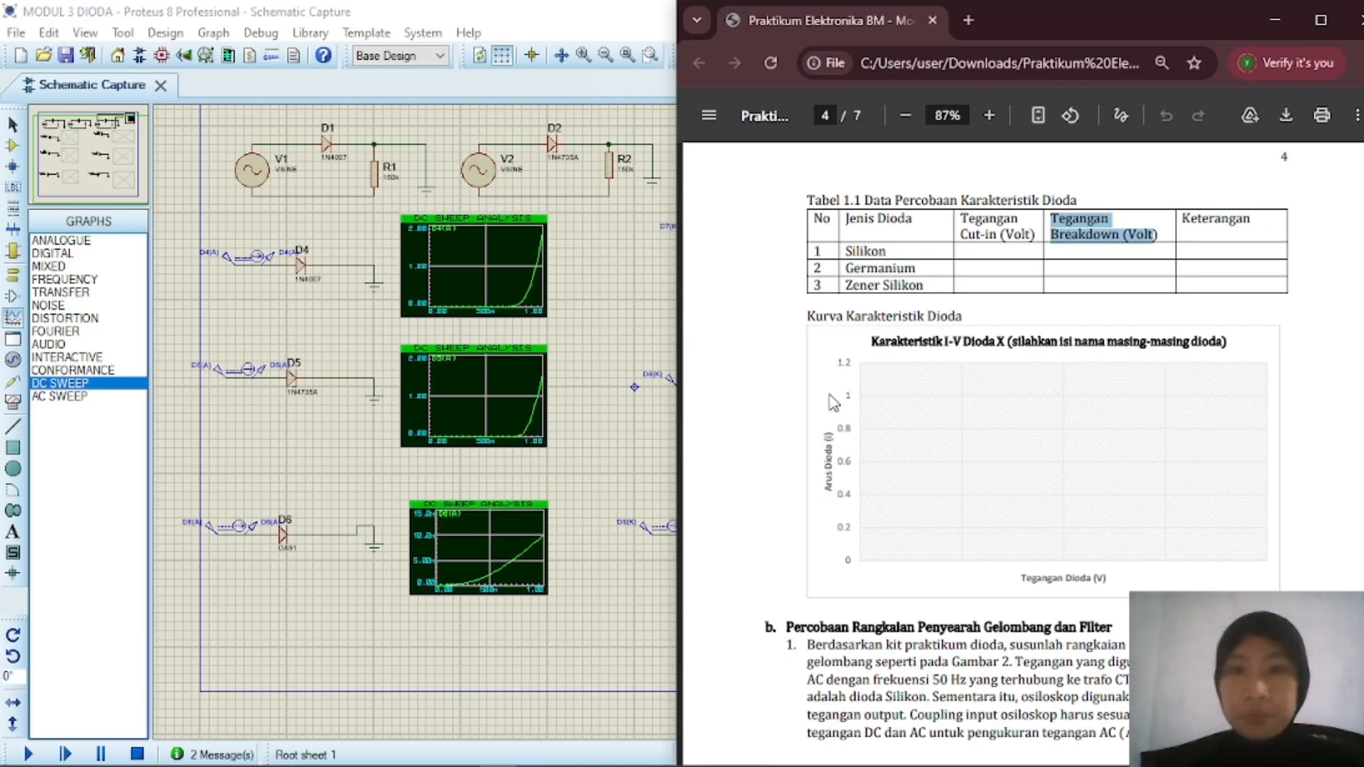
scroll(894, 373, down, 5)
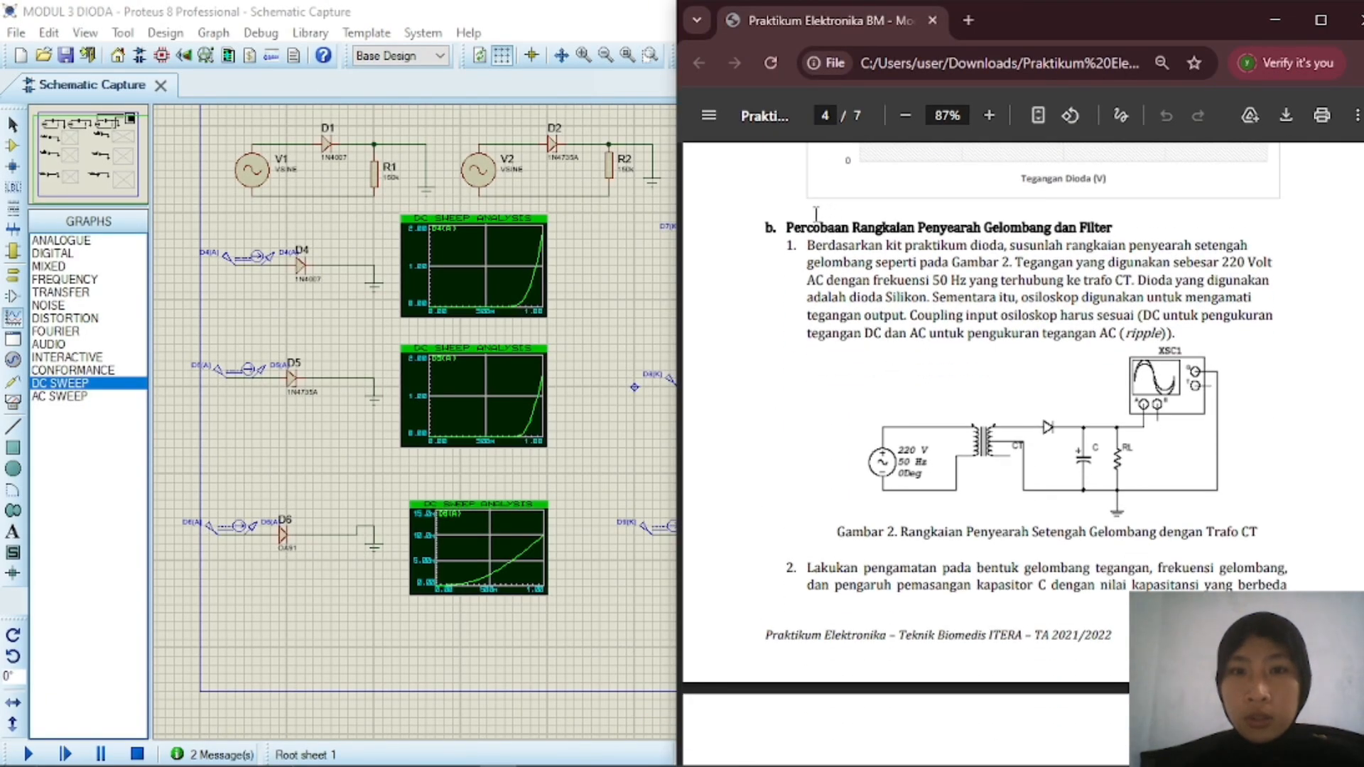
drag(787, 224, 1157, 223)
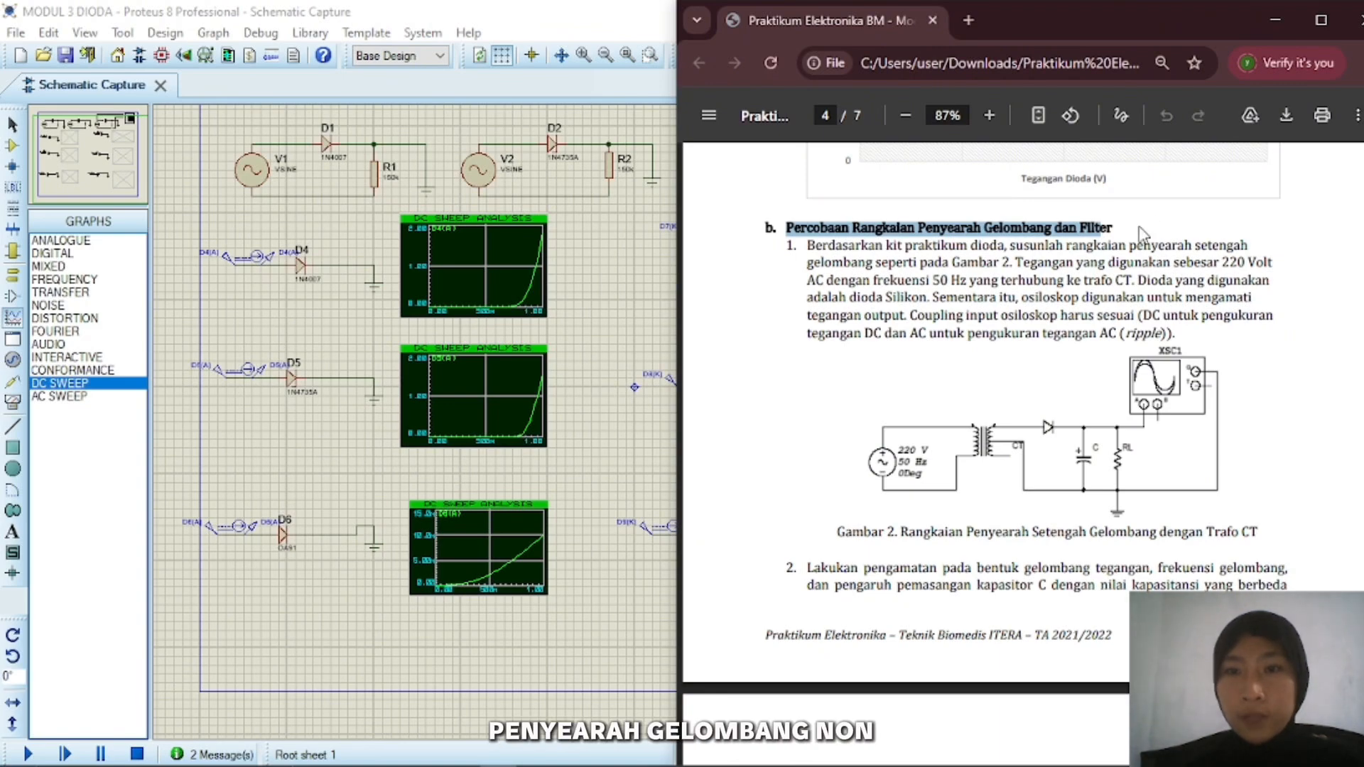
click(1129, 227)
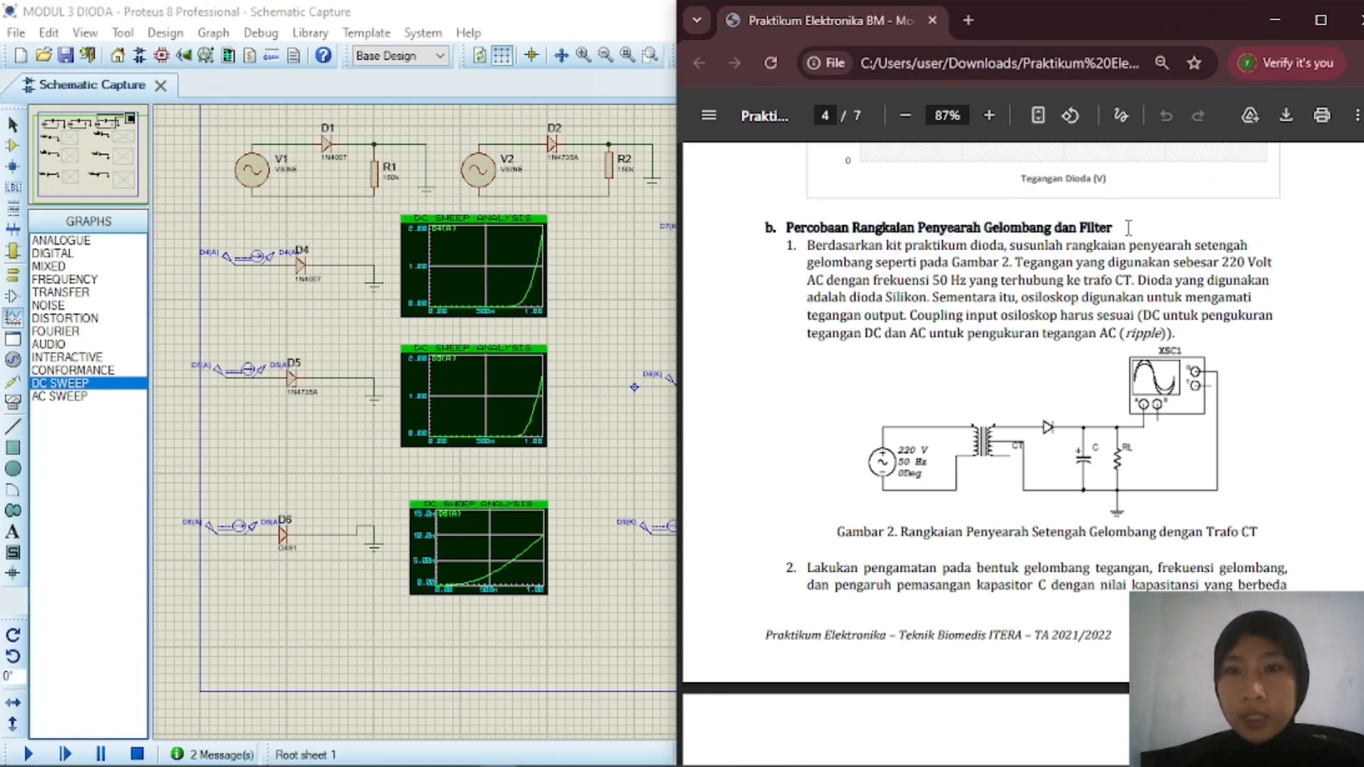
click(21, 55)
click(22, 56)
click(577, 415)
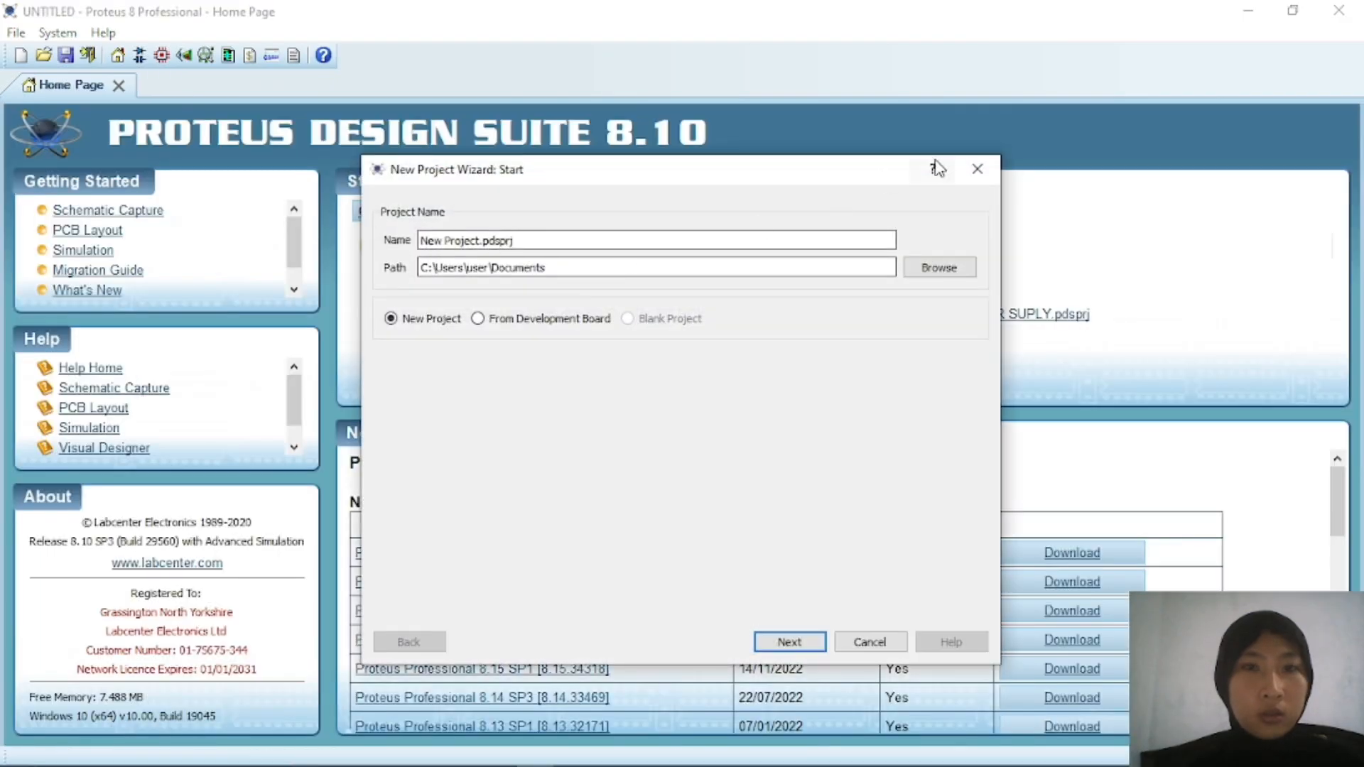
click(977, 169)
- Open the project Dioda percobaan 2 in Proteus and keep its window beside the practicum PDF
click(638, 293)
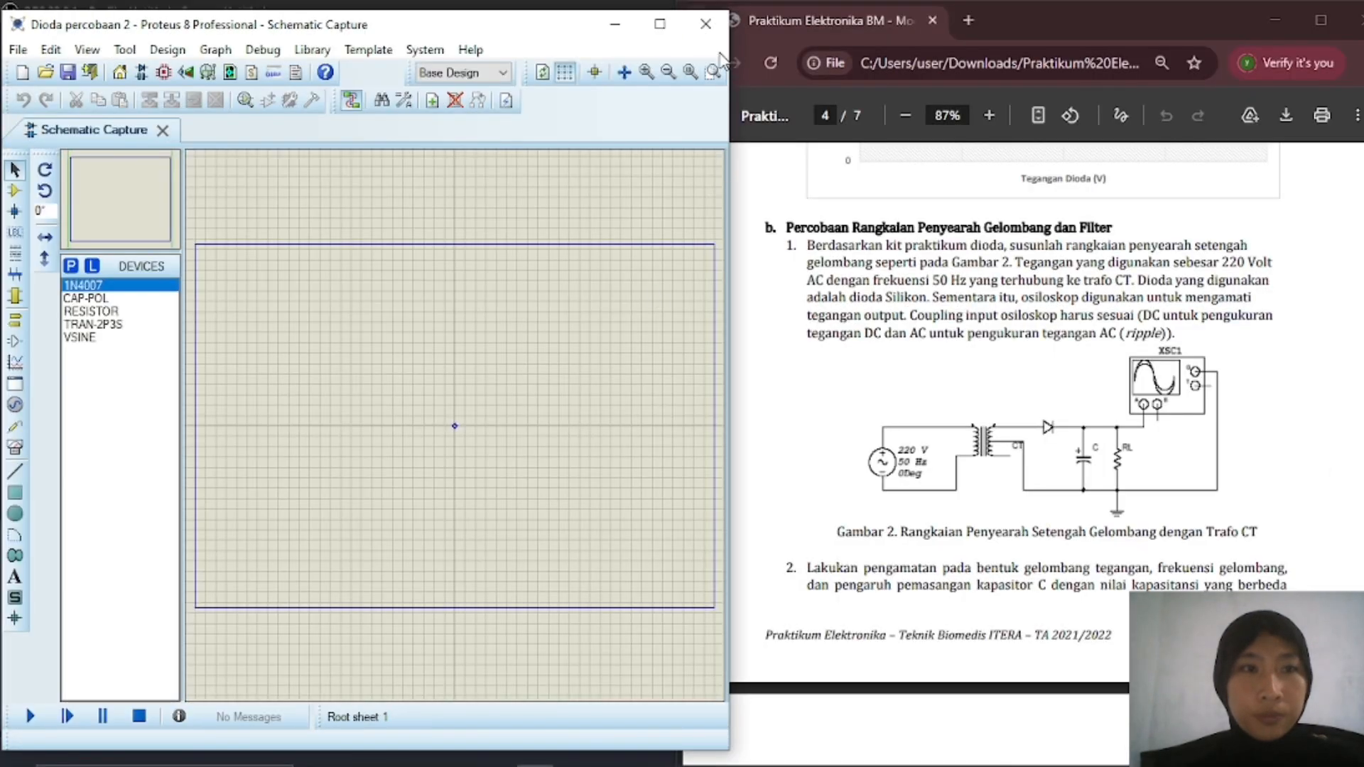
click(660, 25)
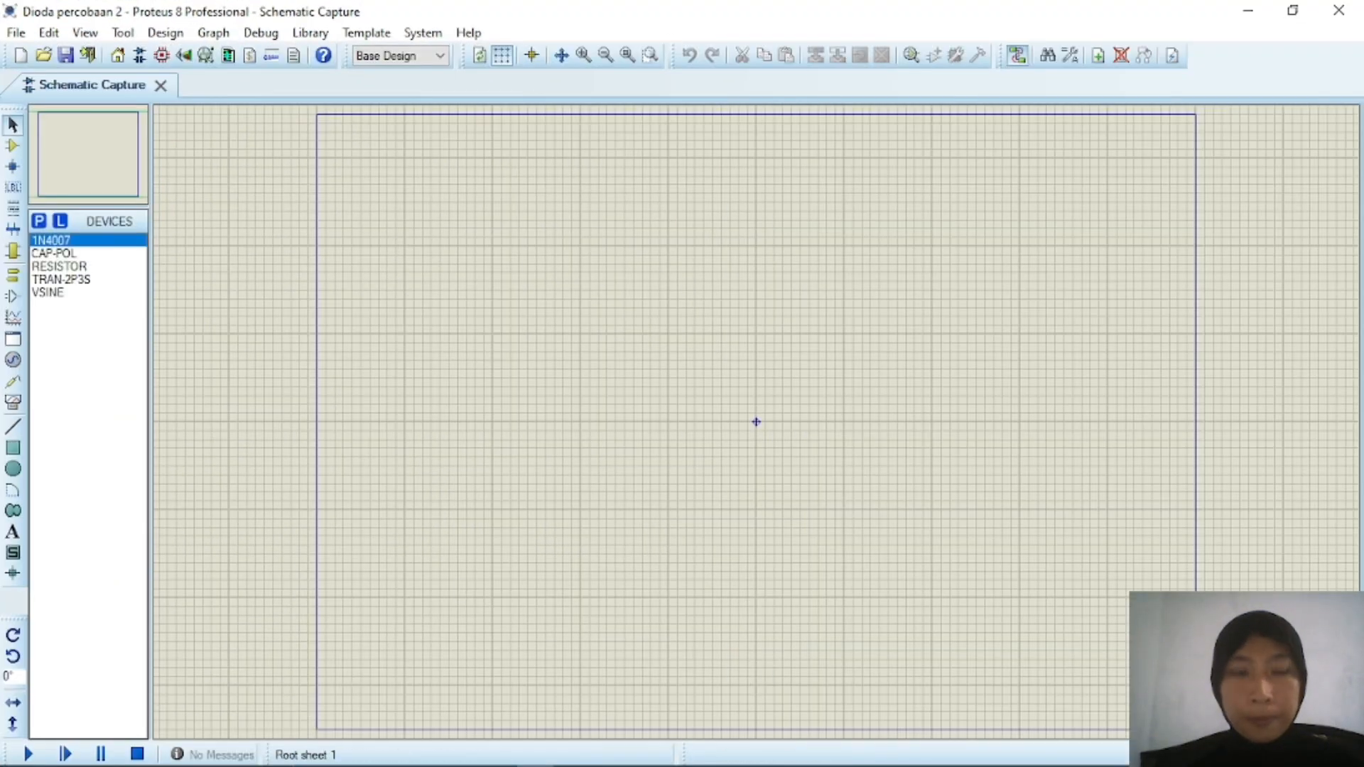
click(1294, 10)
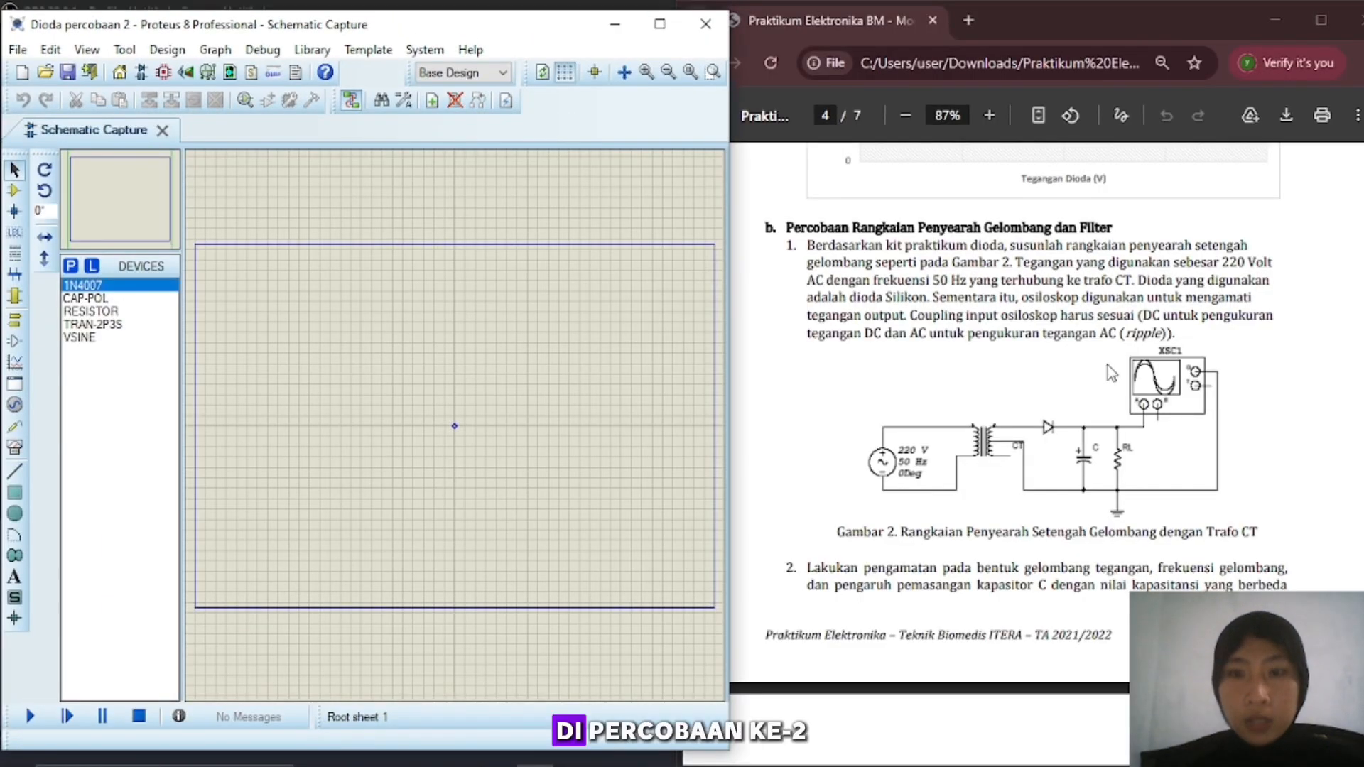
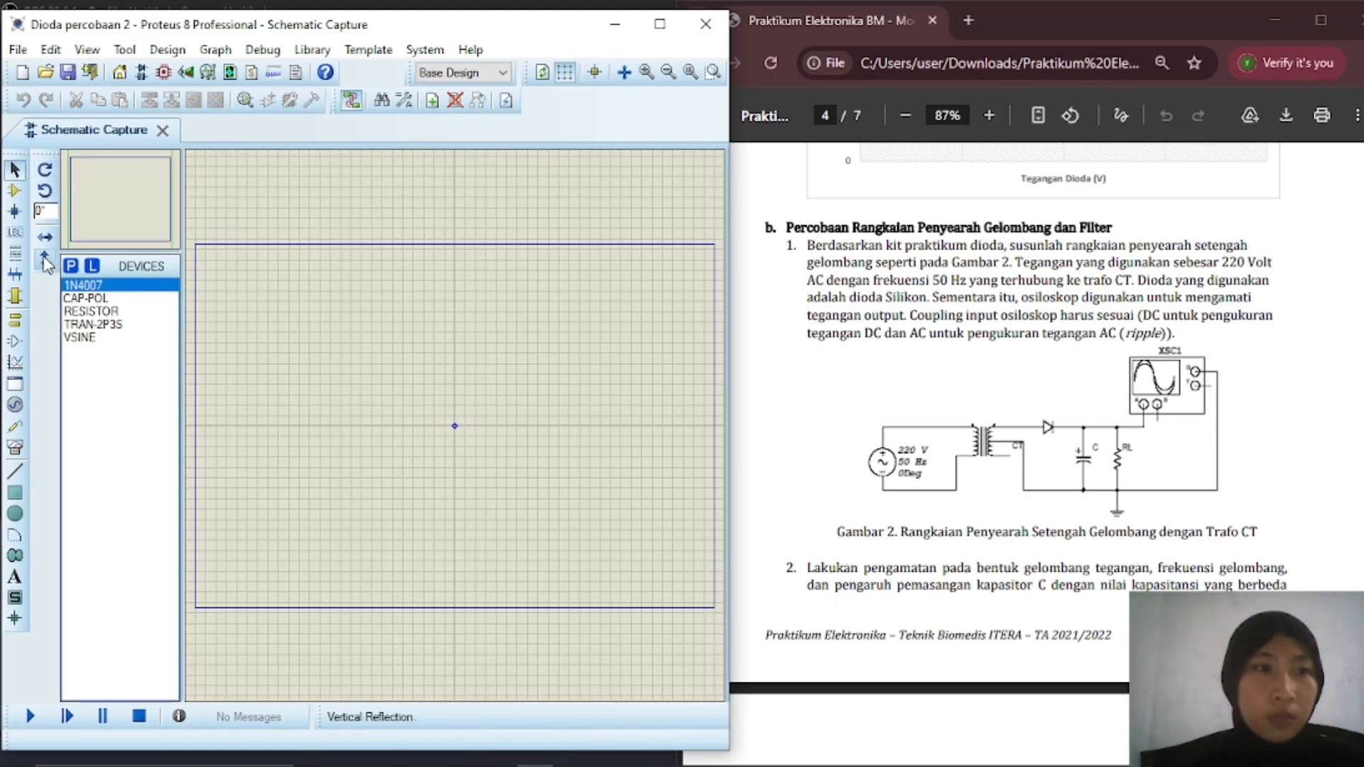
- Pick the VSINE sine source and the TRAN-2P3S centre-tapped transformer from the component library
click(70, 266)
text(VSINE)
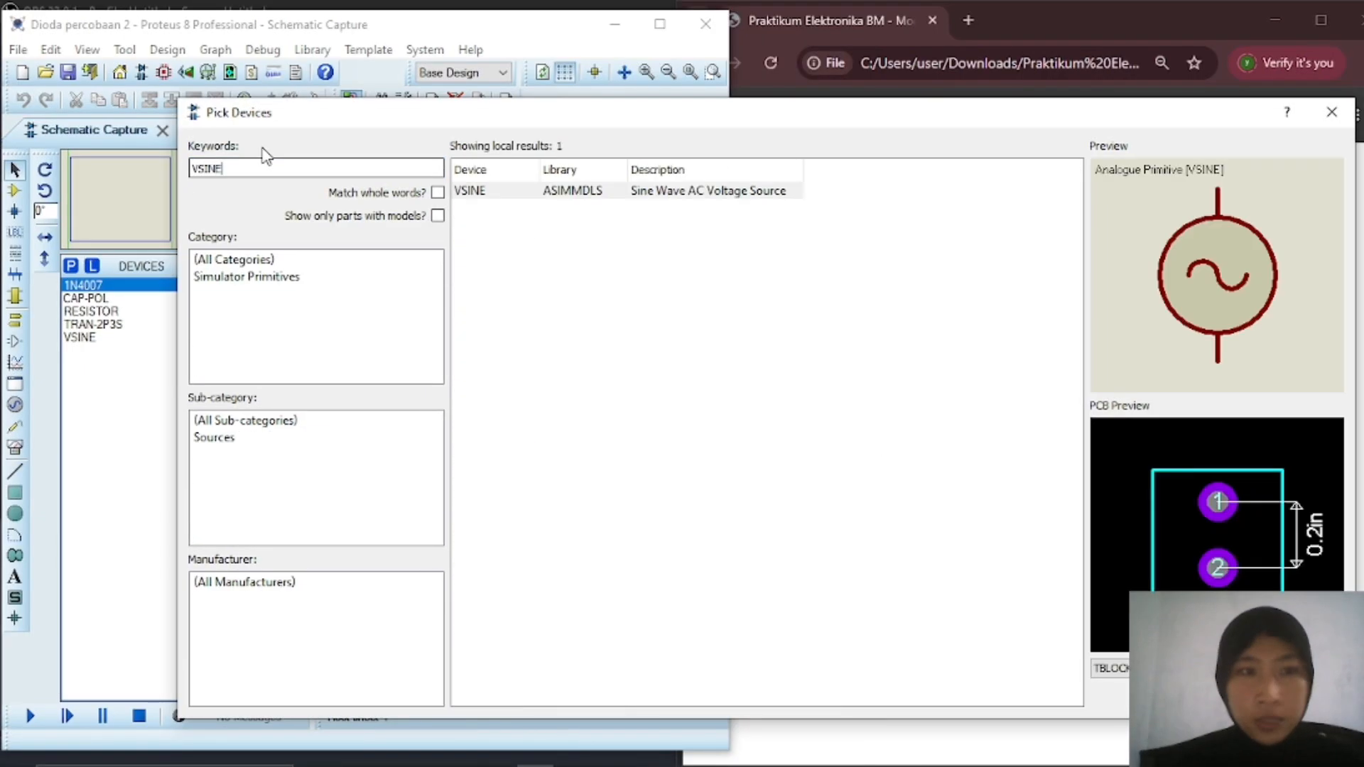
key(Return)
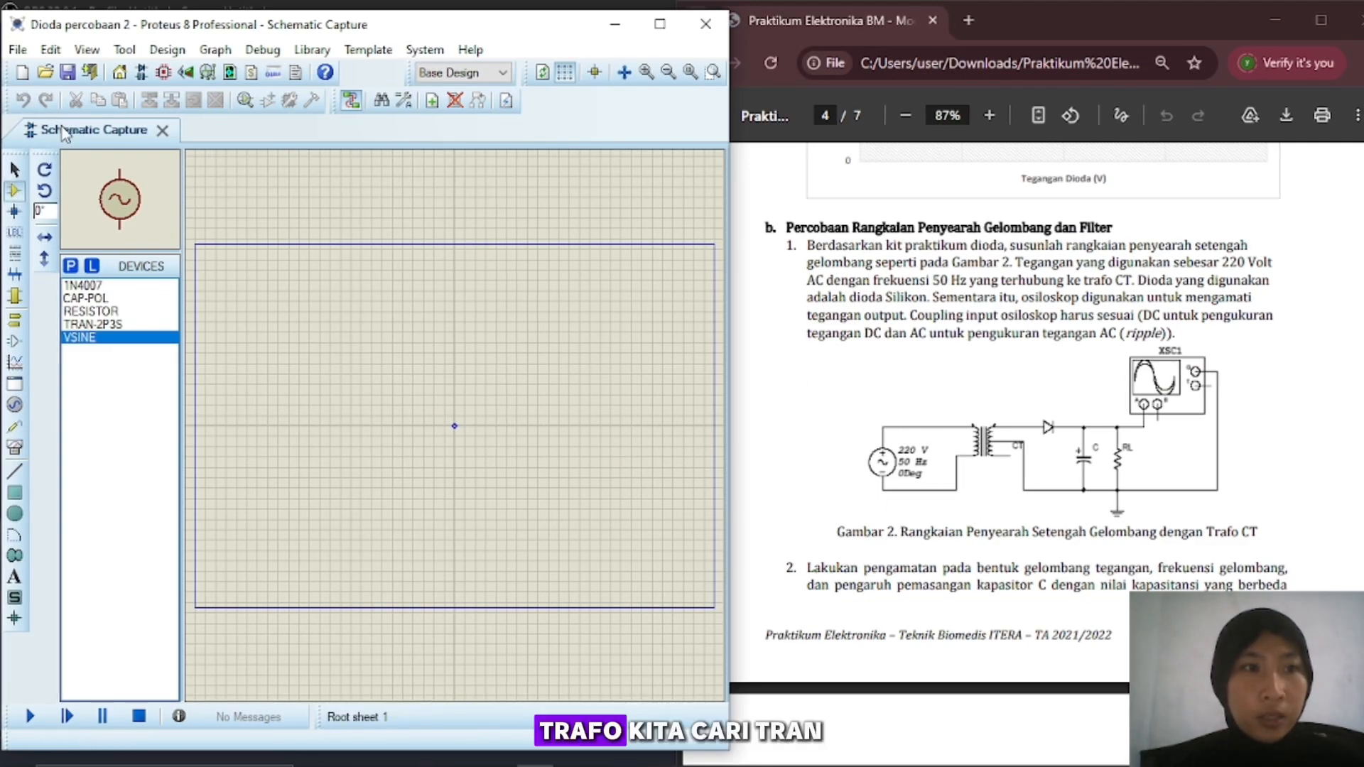
text(TRAN)
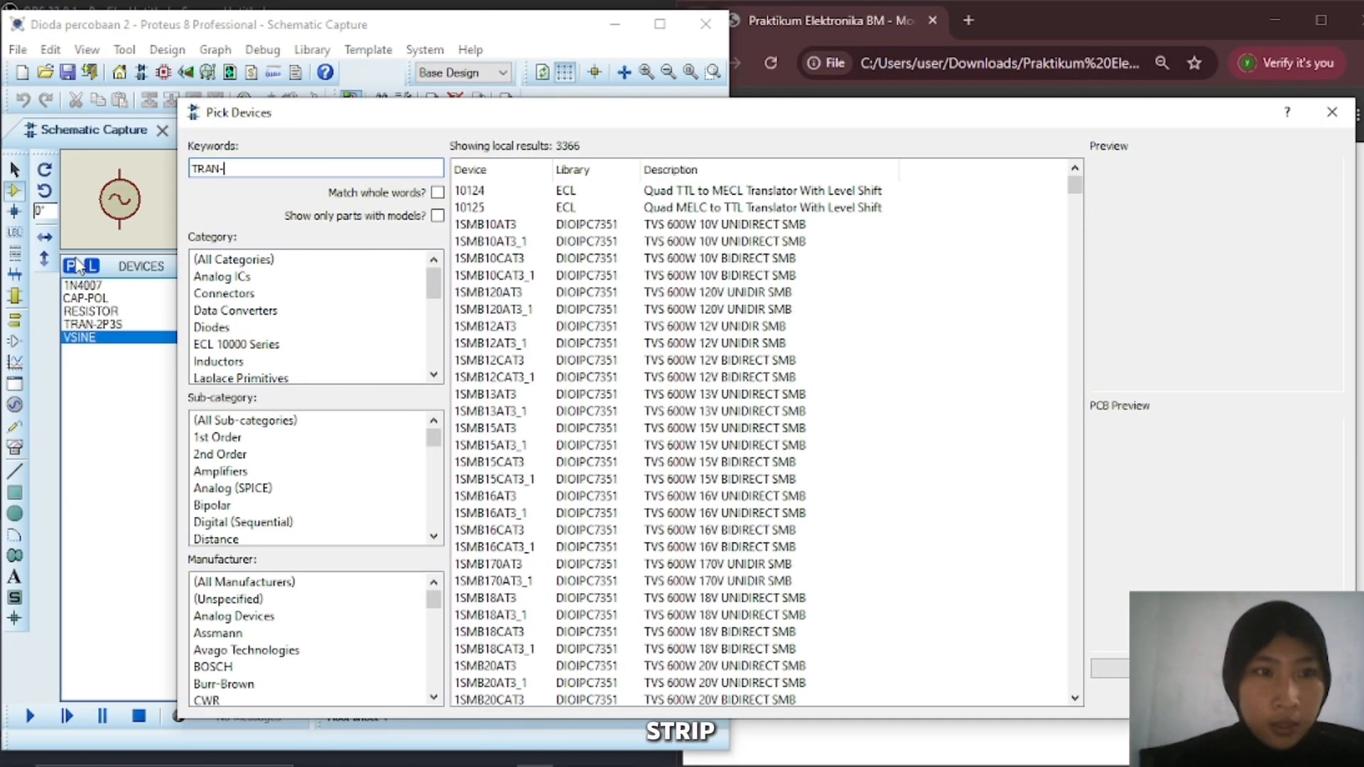
text(-2)
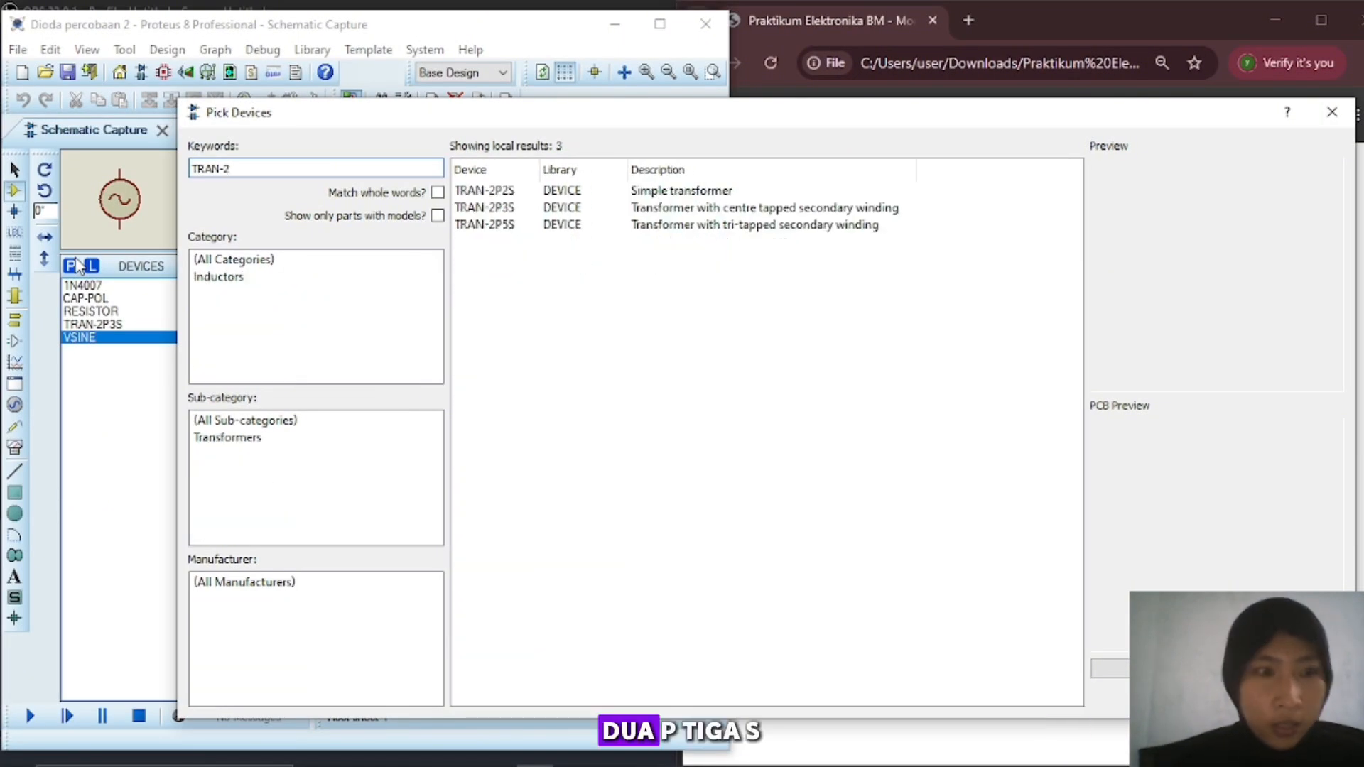
text(P3S)
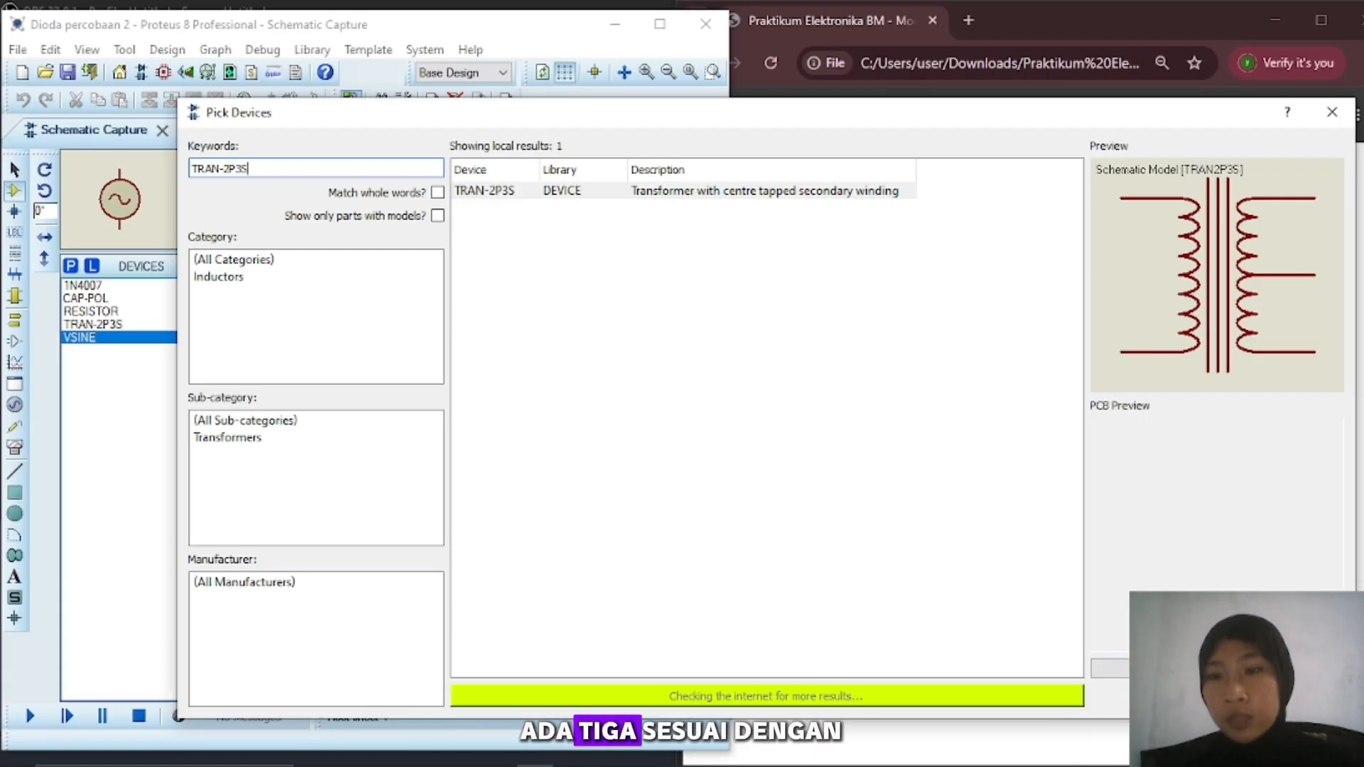
key(Return)
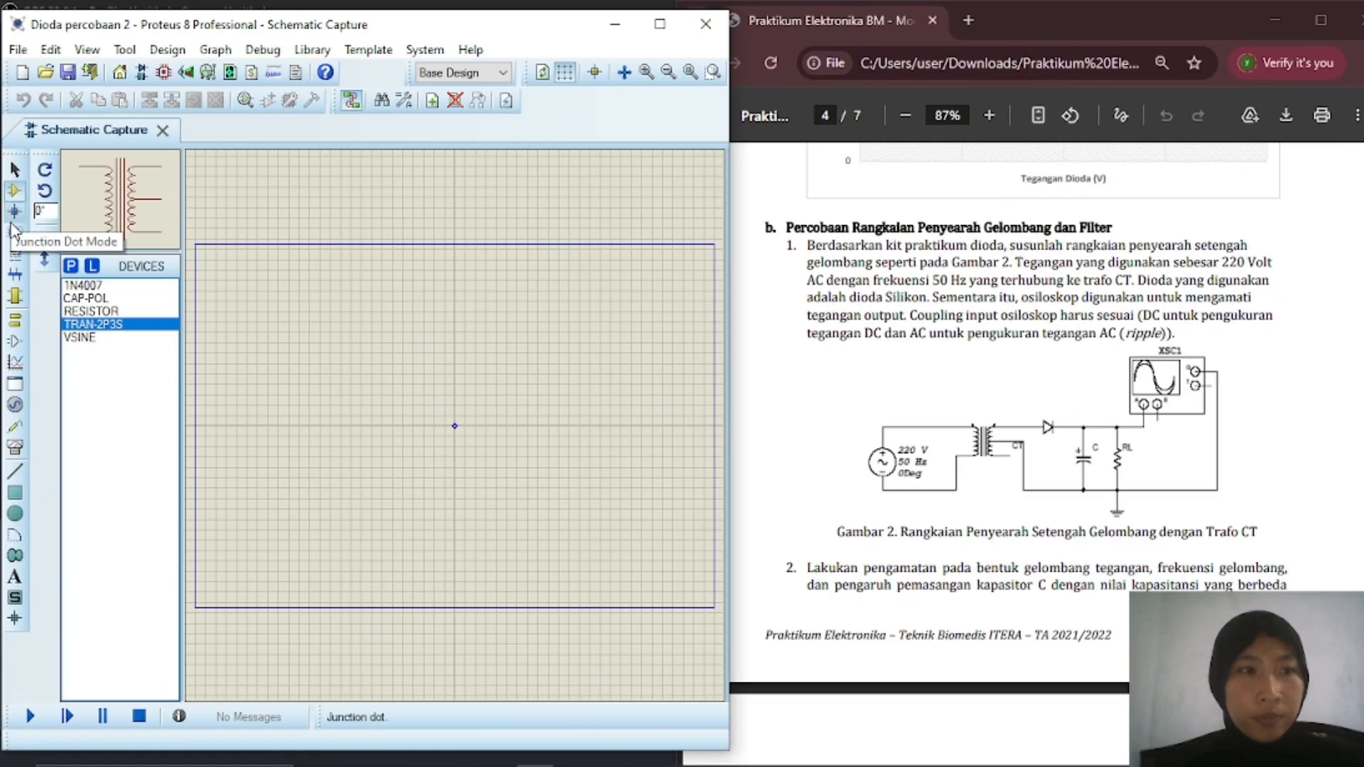
- Pick the 1N4007 silicon rectifier from the DIODE library and update all its instances to the library version
click(70, 266)
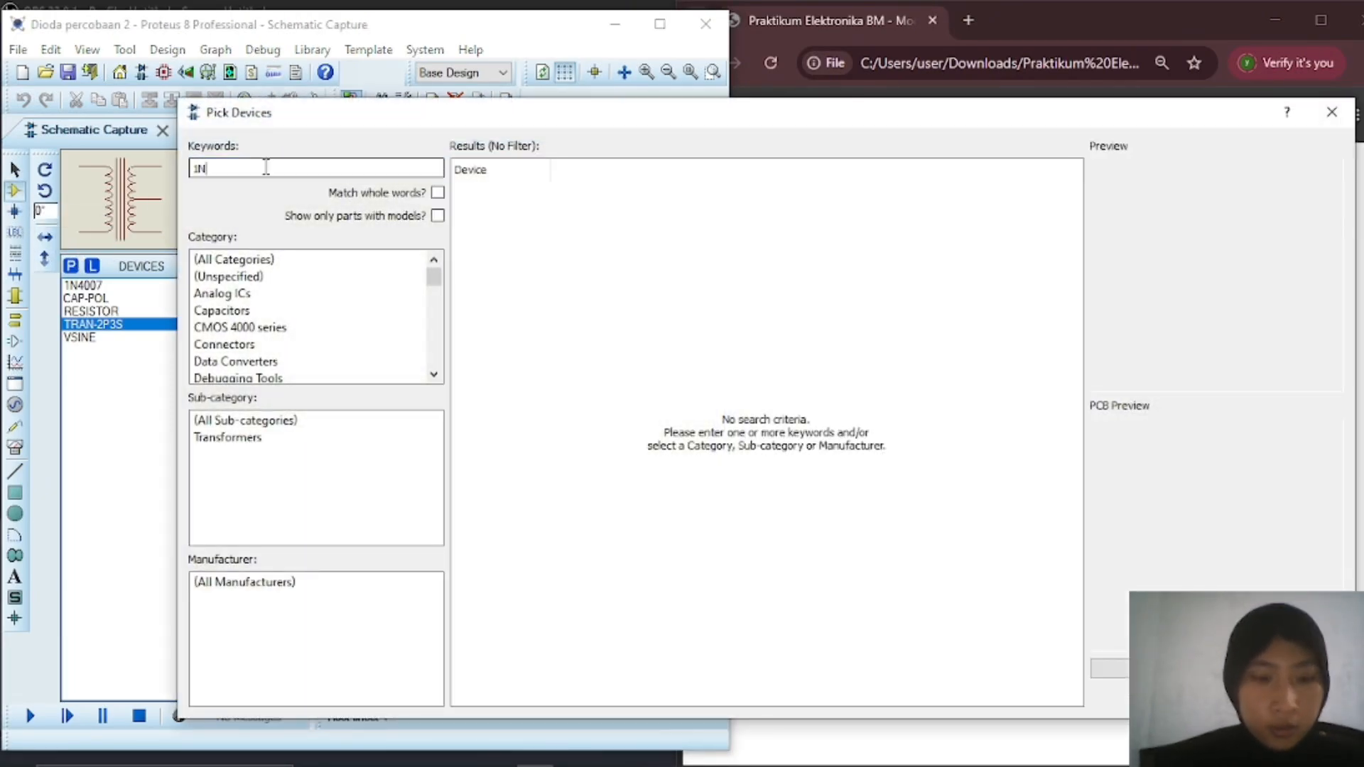
text(1N4007)
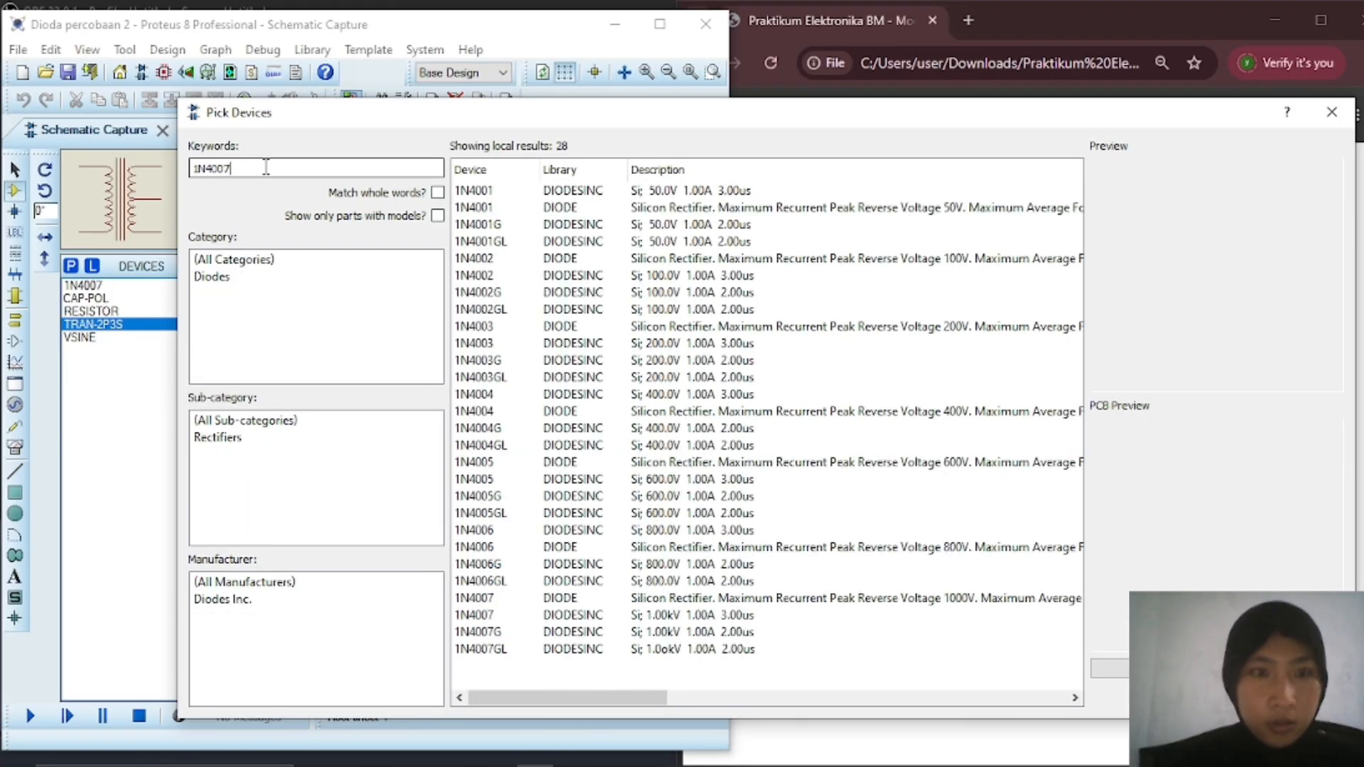
click(808, 207)
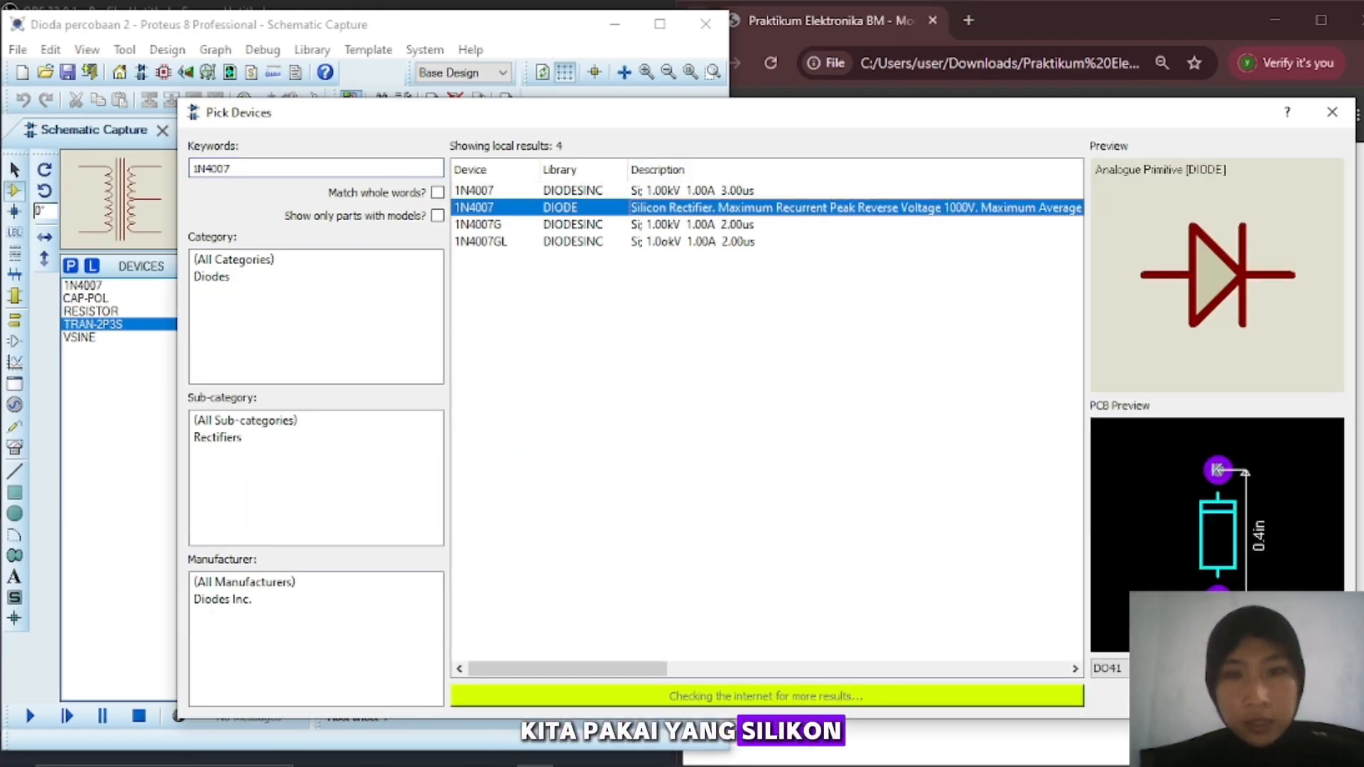
double_click(807, 207)
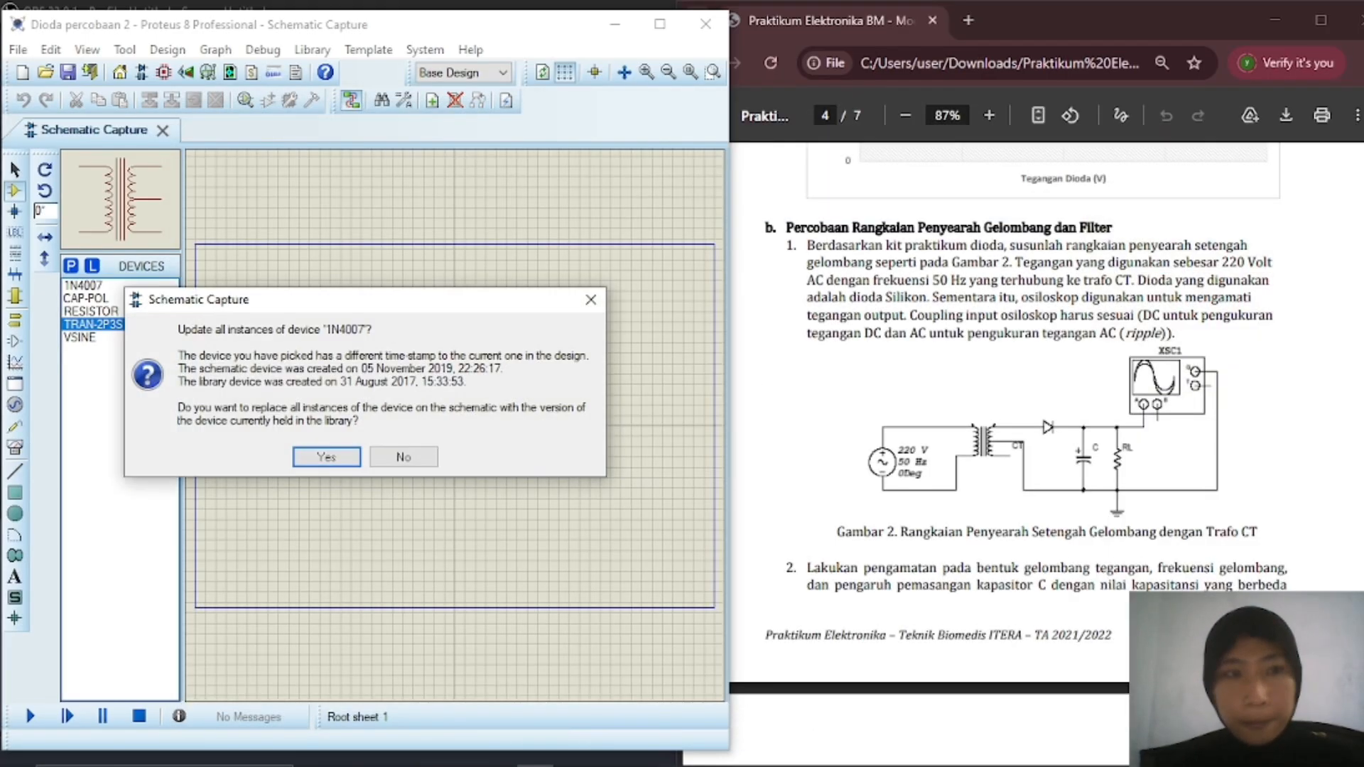
click(330, 458)
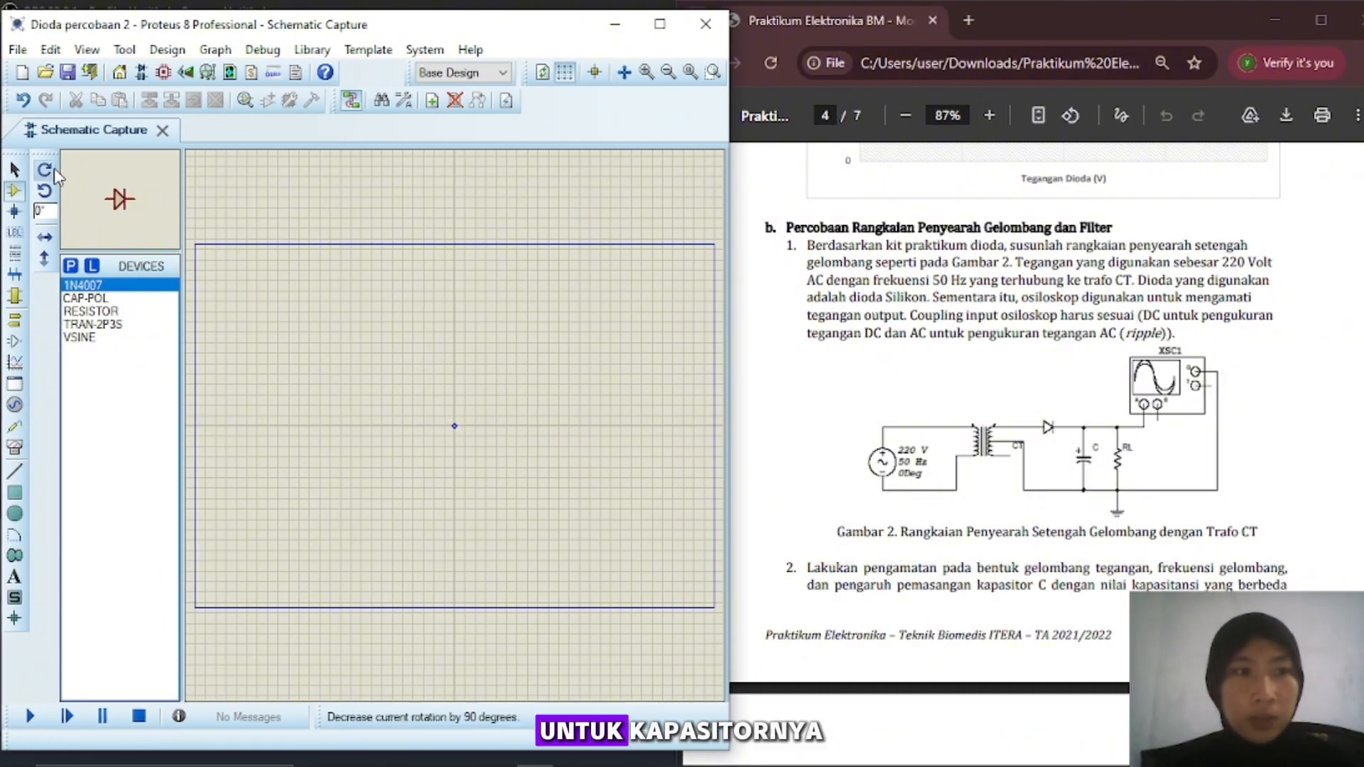
- Pick the polarised capacitor CAP-POL from the component library
click(70, 266)
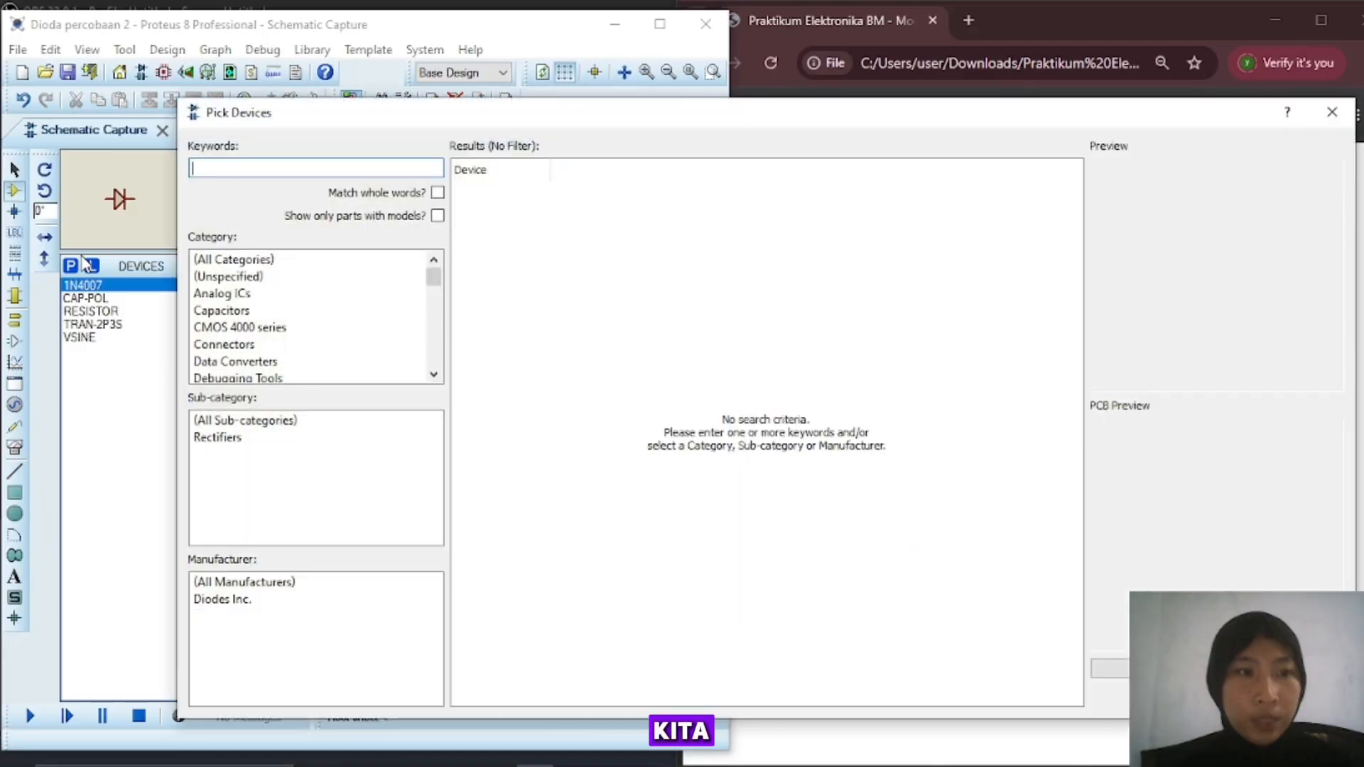
text(cAP-)
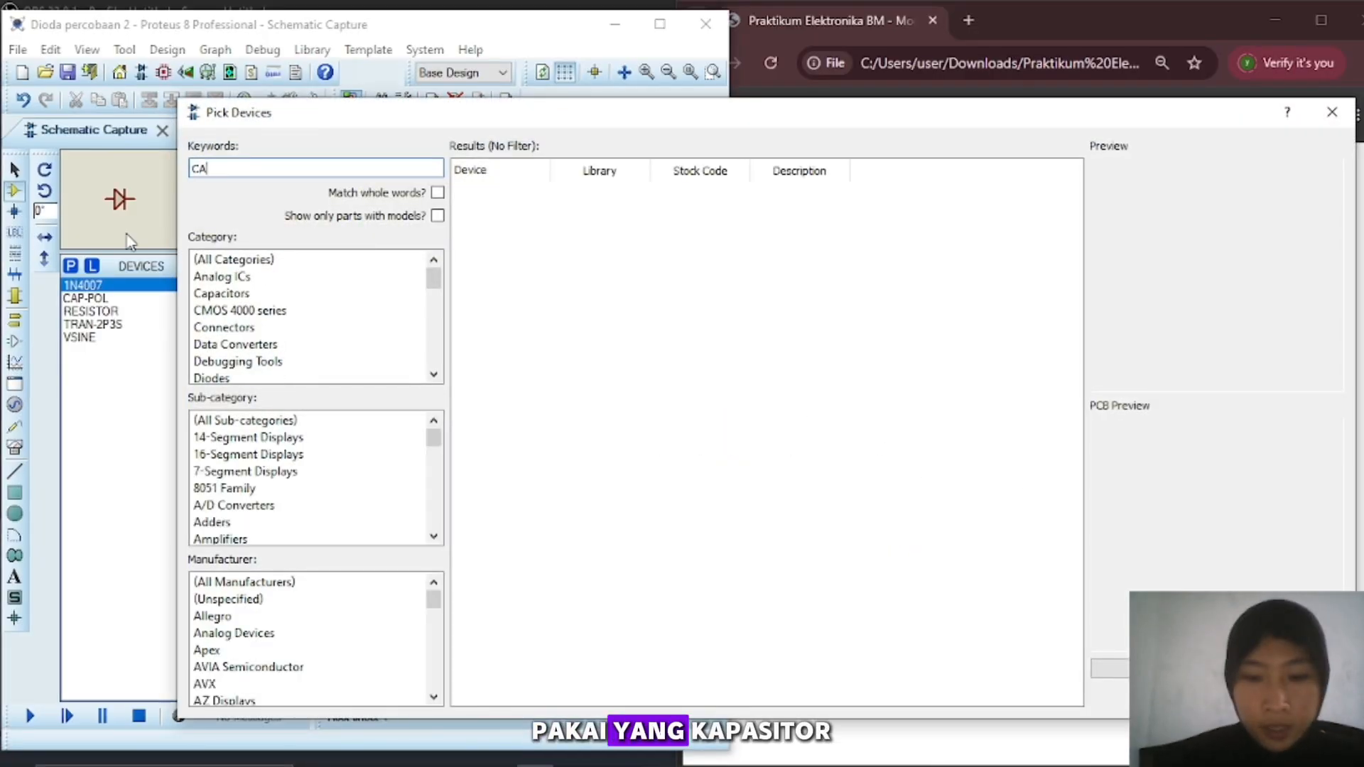
text(POL)
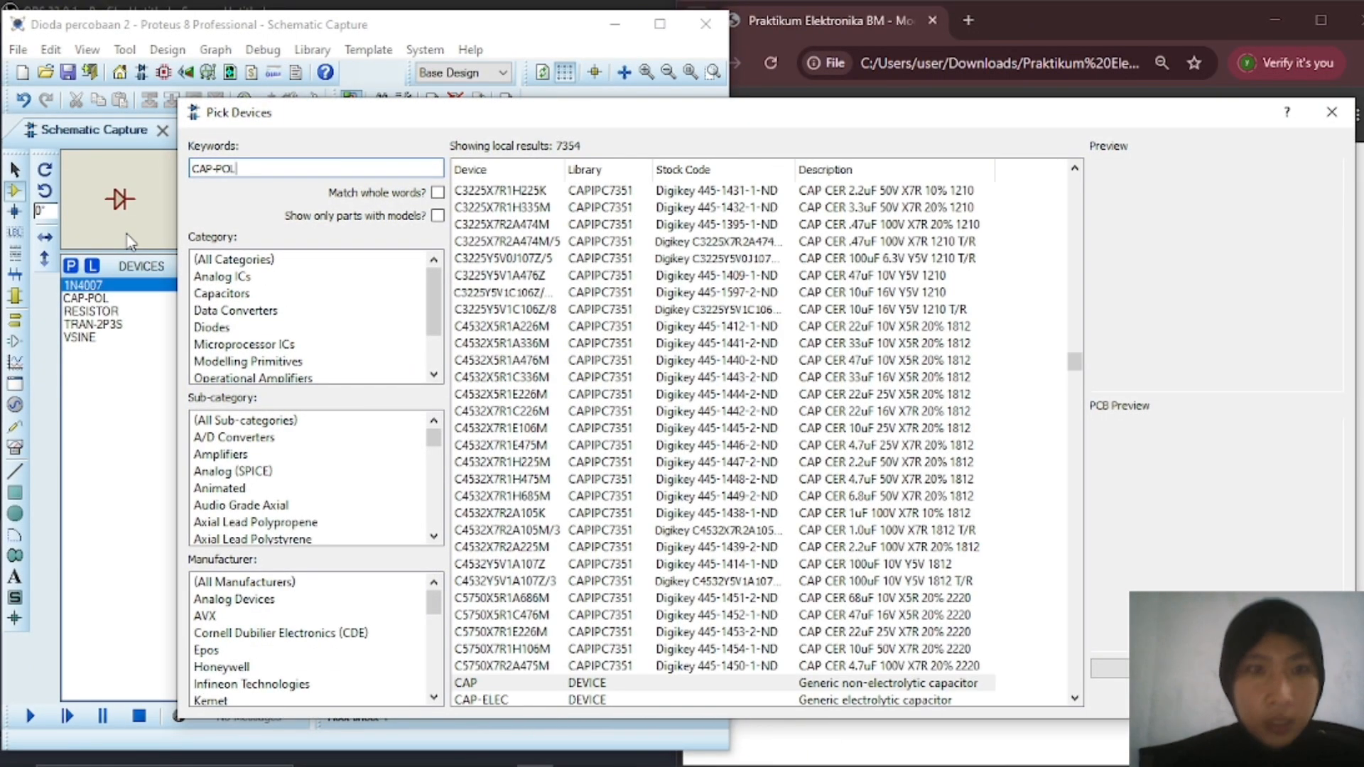
key(Return)
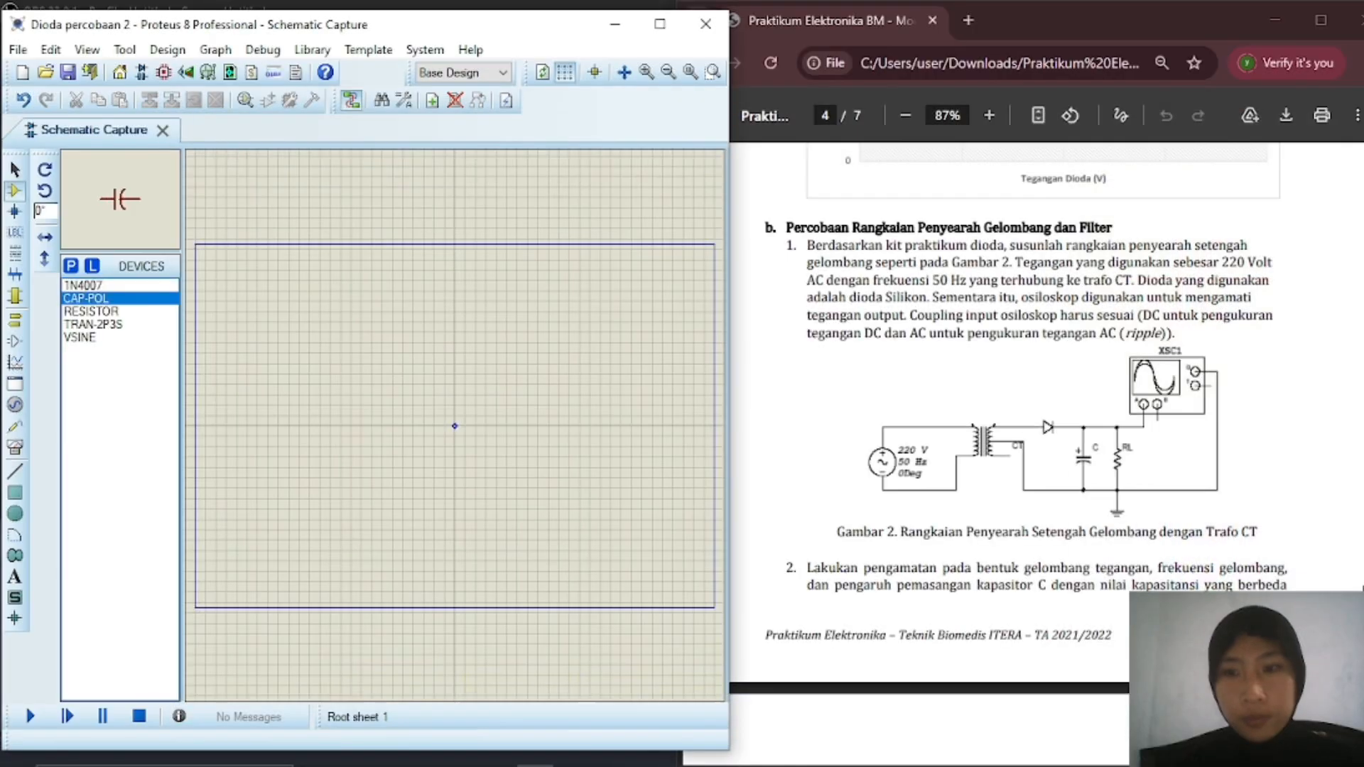
- Pick the analog primitive RESISTOR of the ASIMMDLS library from the component library
click(71, 266)
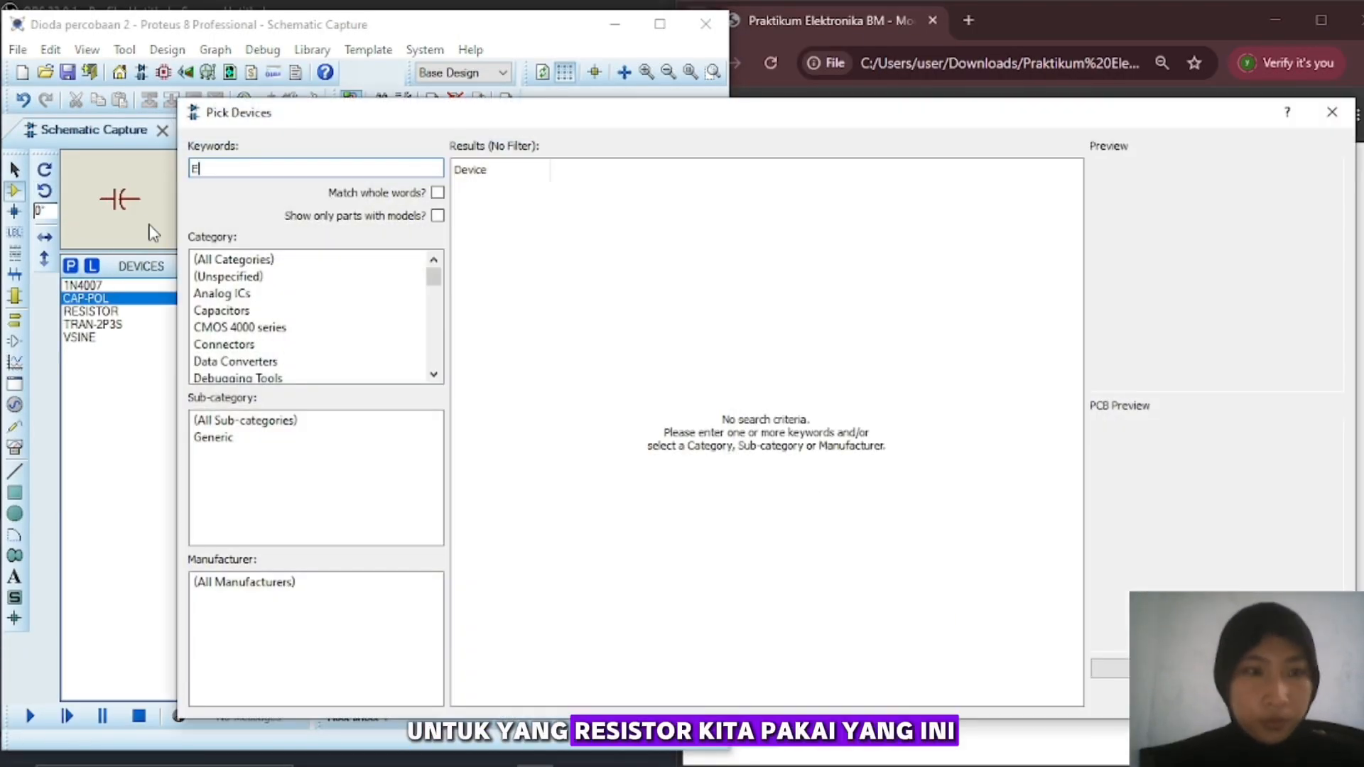
text(RESISTOR)
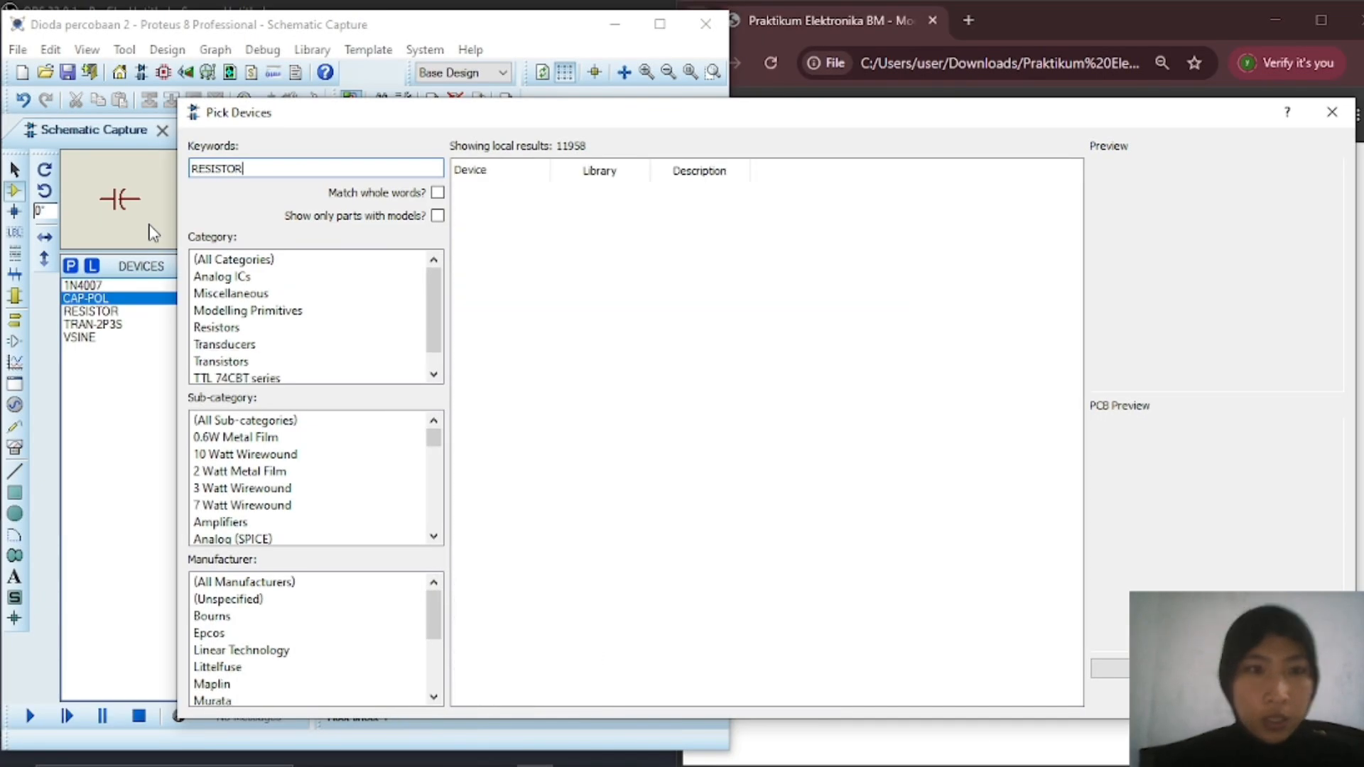
scroll(652, 339, down, 3)
click(547, 527)
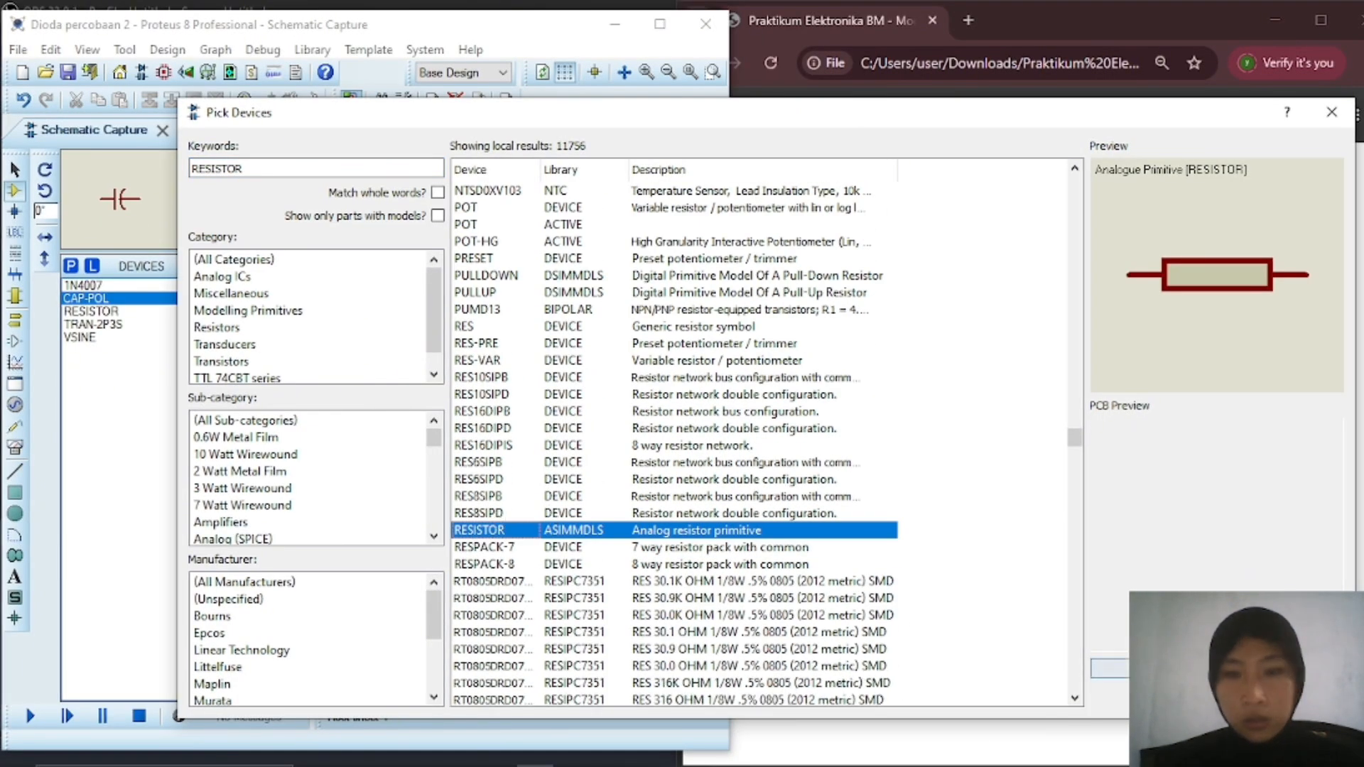
double_click(478, 538)
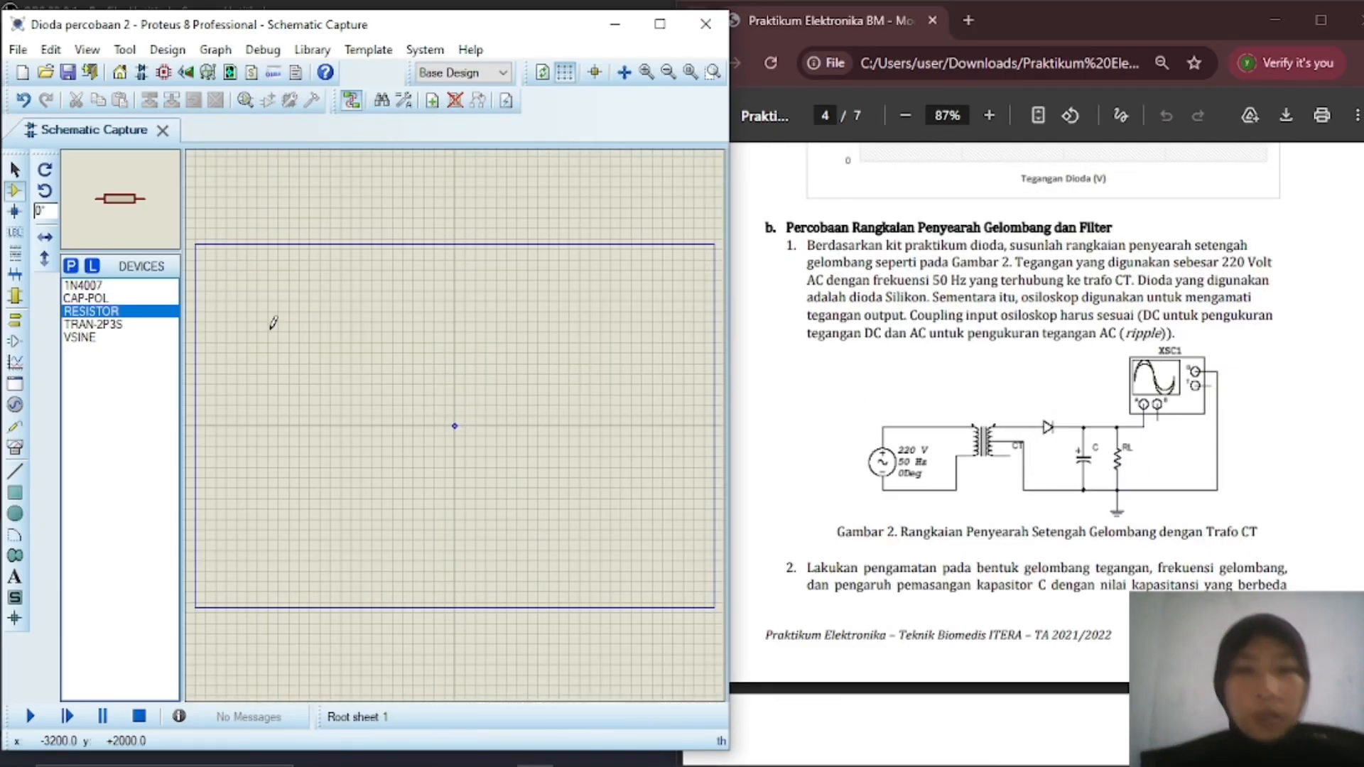
- Place the VSINE source in the upper left of the sheet and the TRAN-2P3S transformer to its right
click(93, 338)
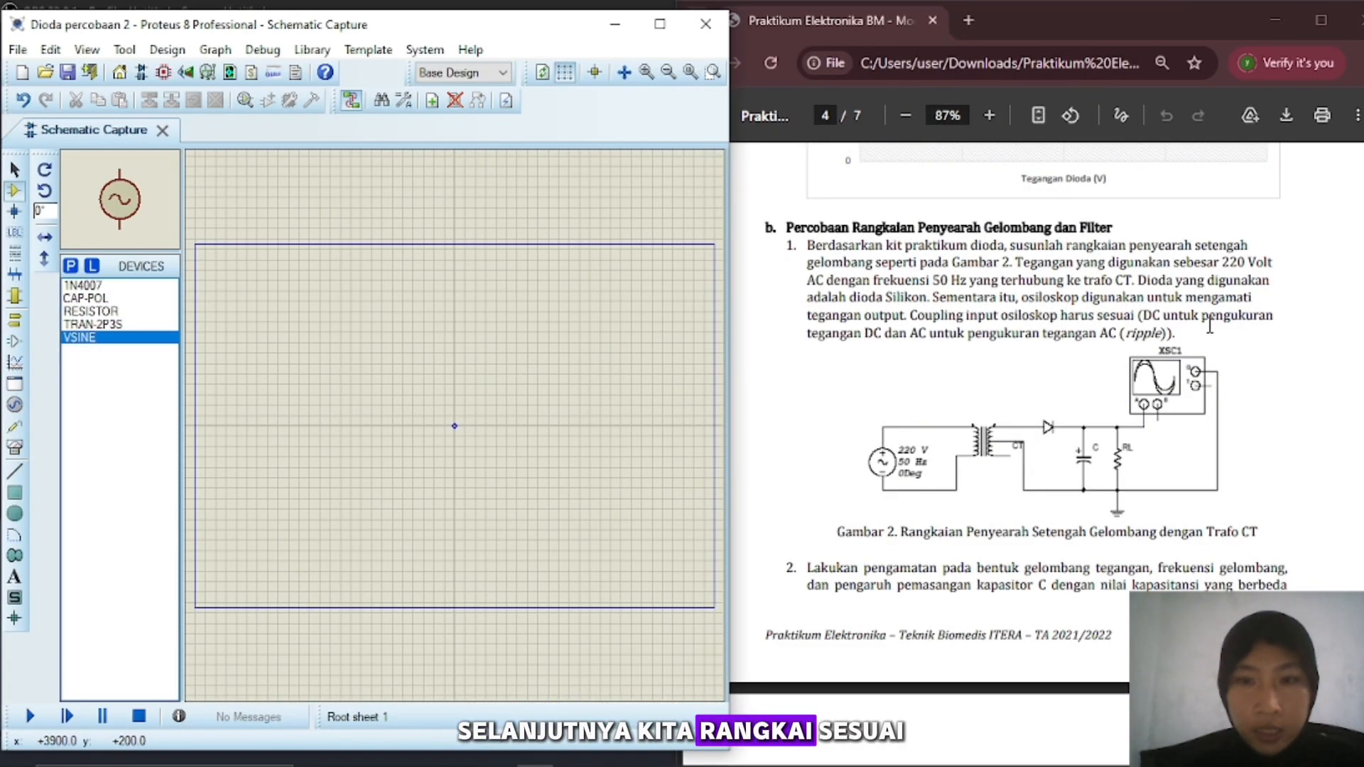
click(216, 363)
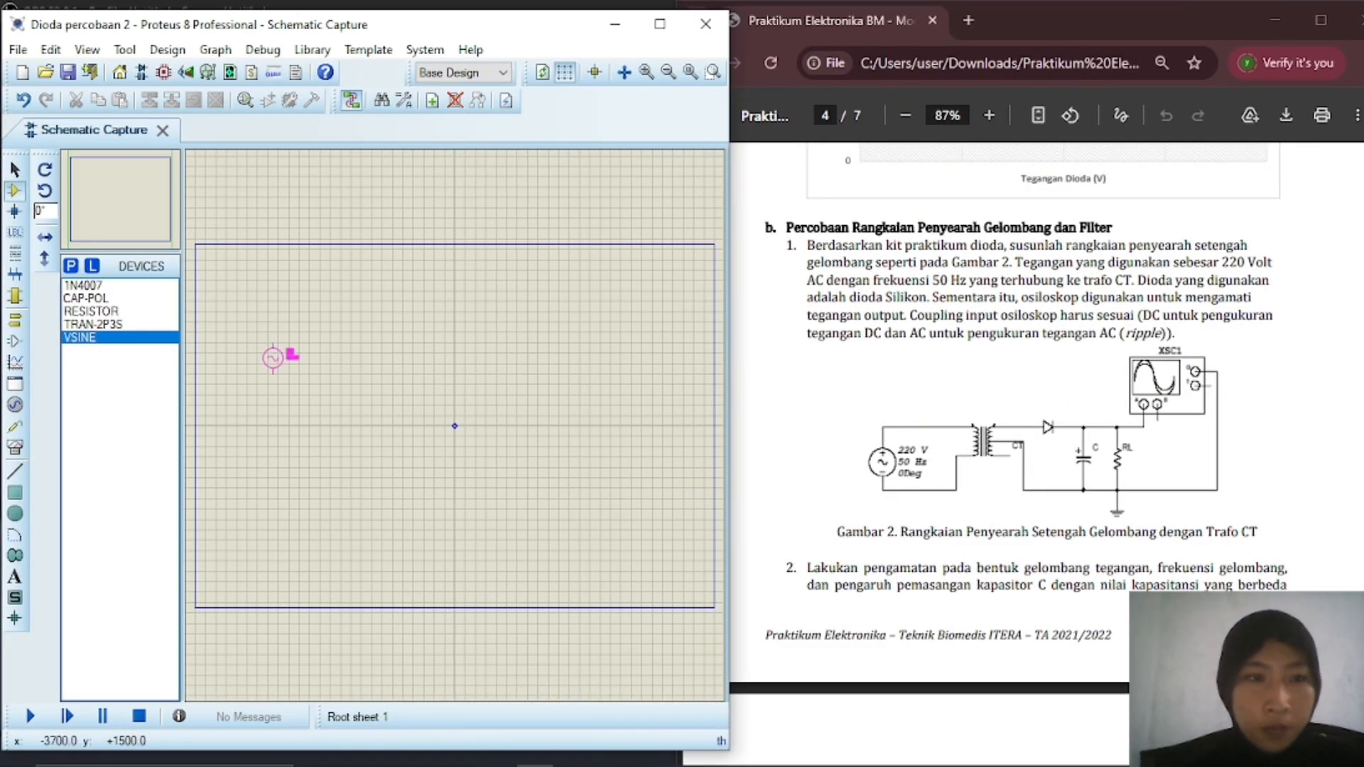
click(236, 337)
click(92, 324)
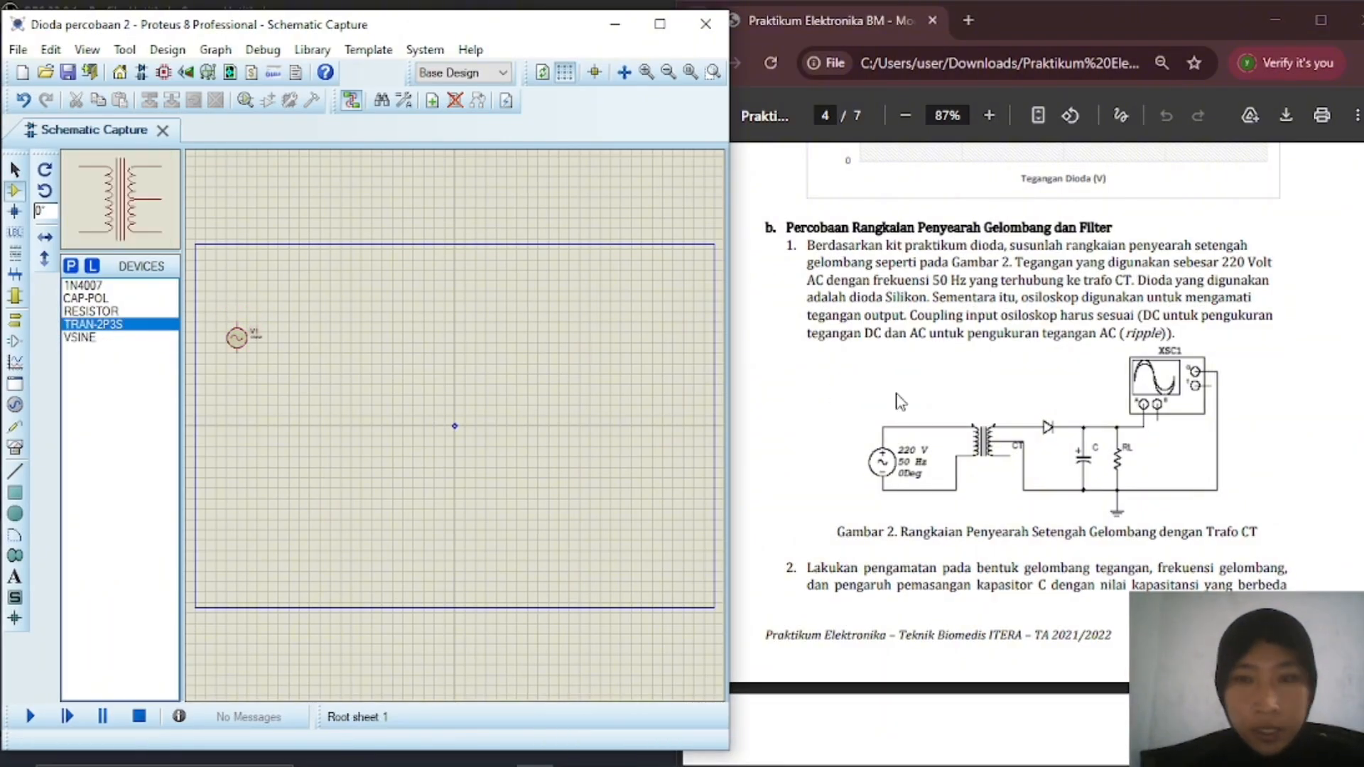
click(316, 346)
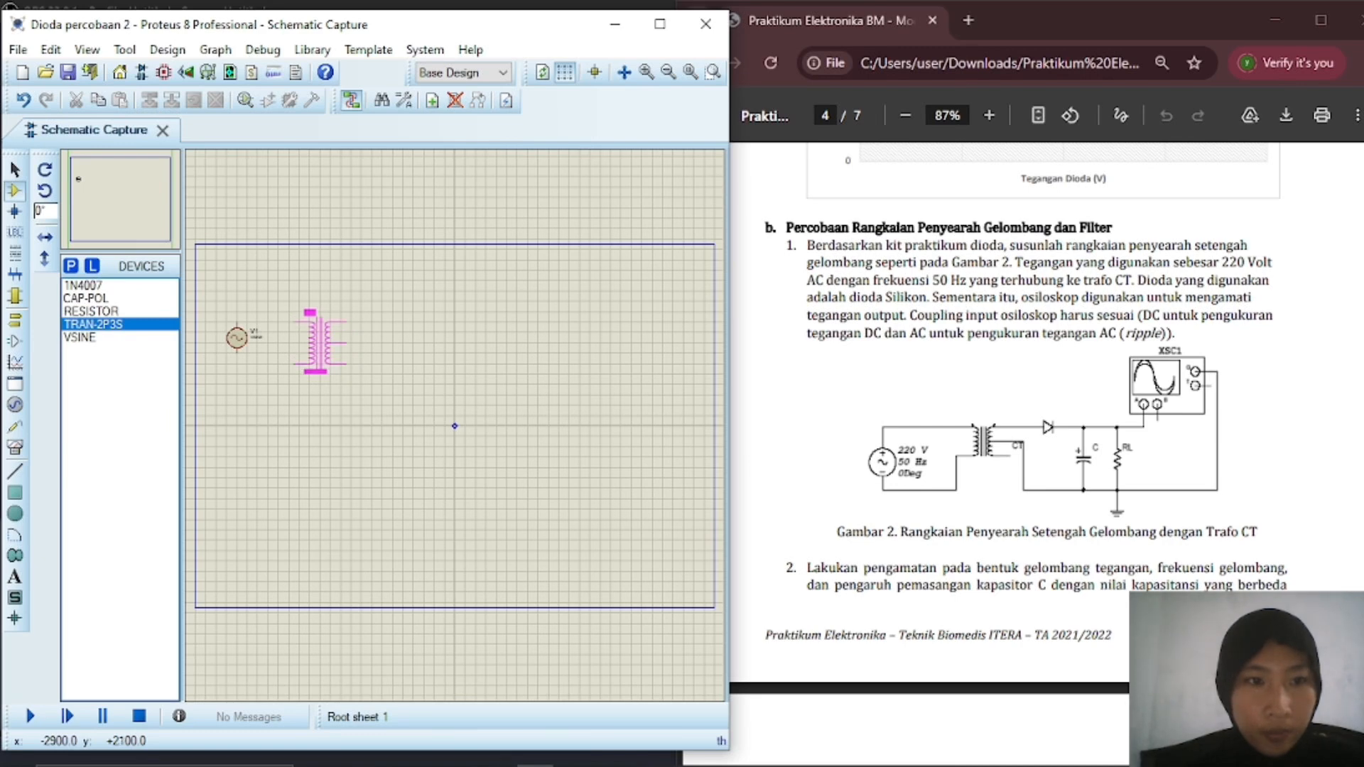
click(319, 338)
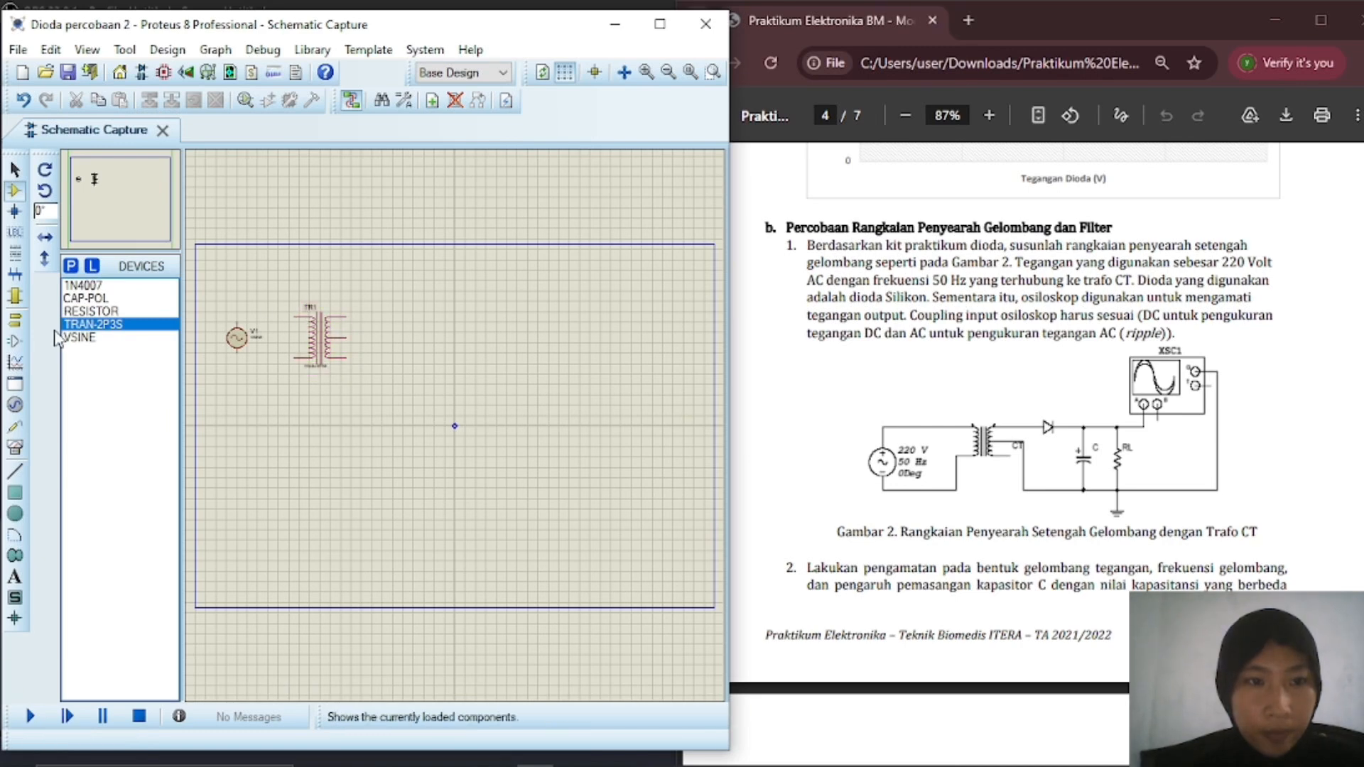
- Place the 1N4007 diode beyond the transformer, followed by CAP-POL and RESISTOR side by side, both rotated 90°
click(83, 285)
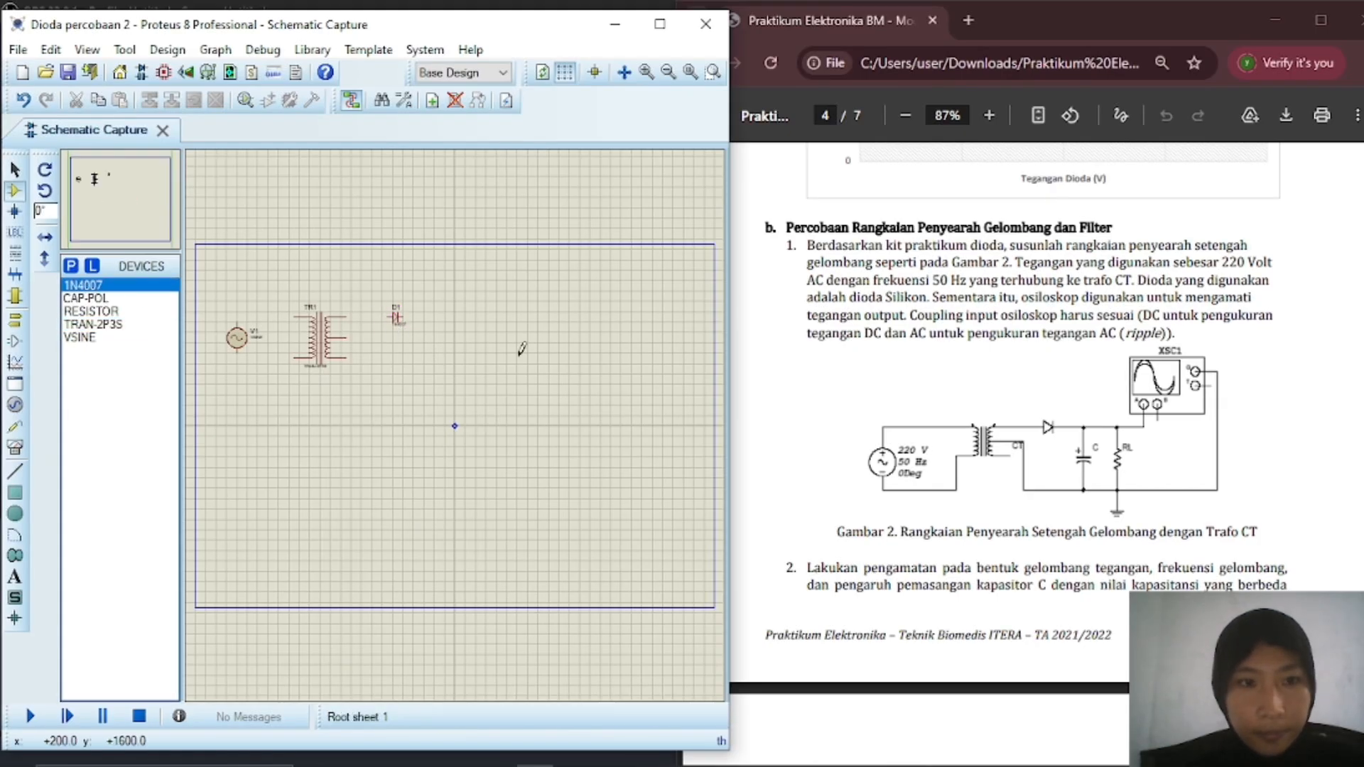
click(85, 298)
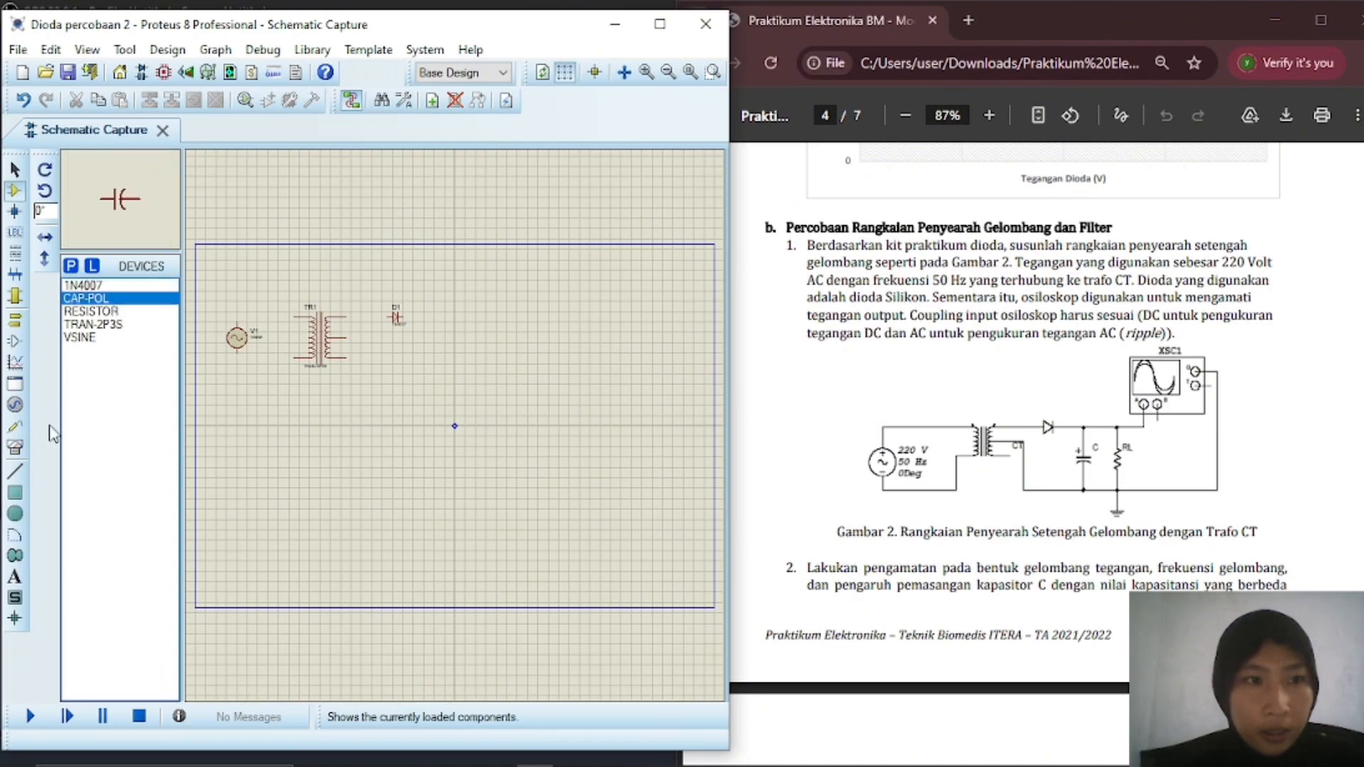
click(44, 191)
click(442, 343)
click(89, 313)
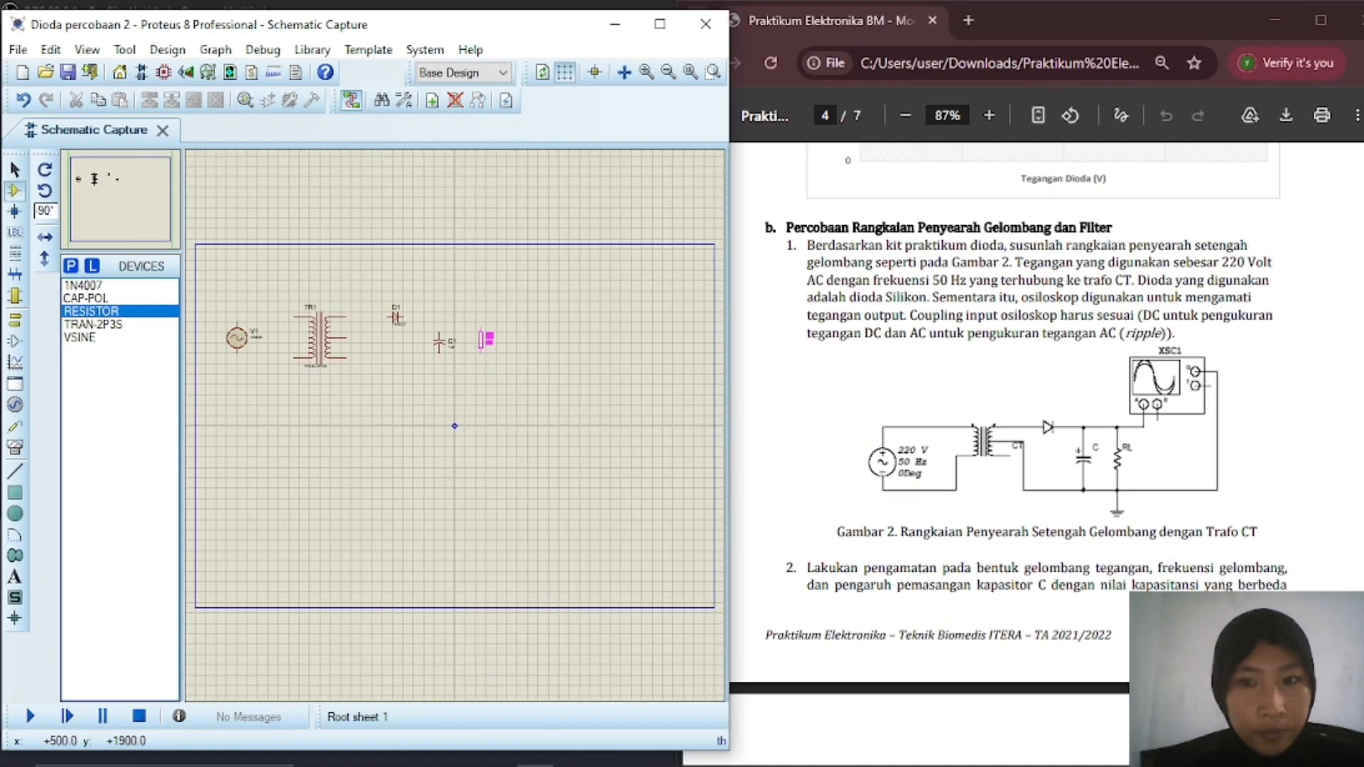
click(486, 340)
- Place a GROUND terminal directly below the resistor
click(14, 320)
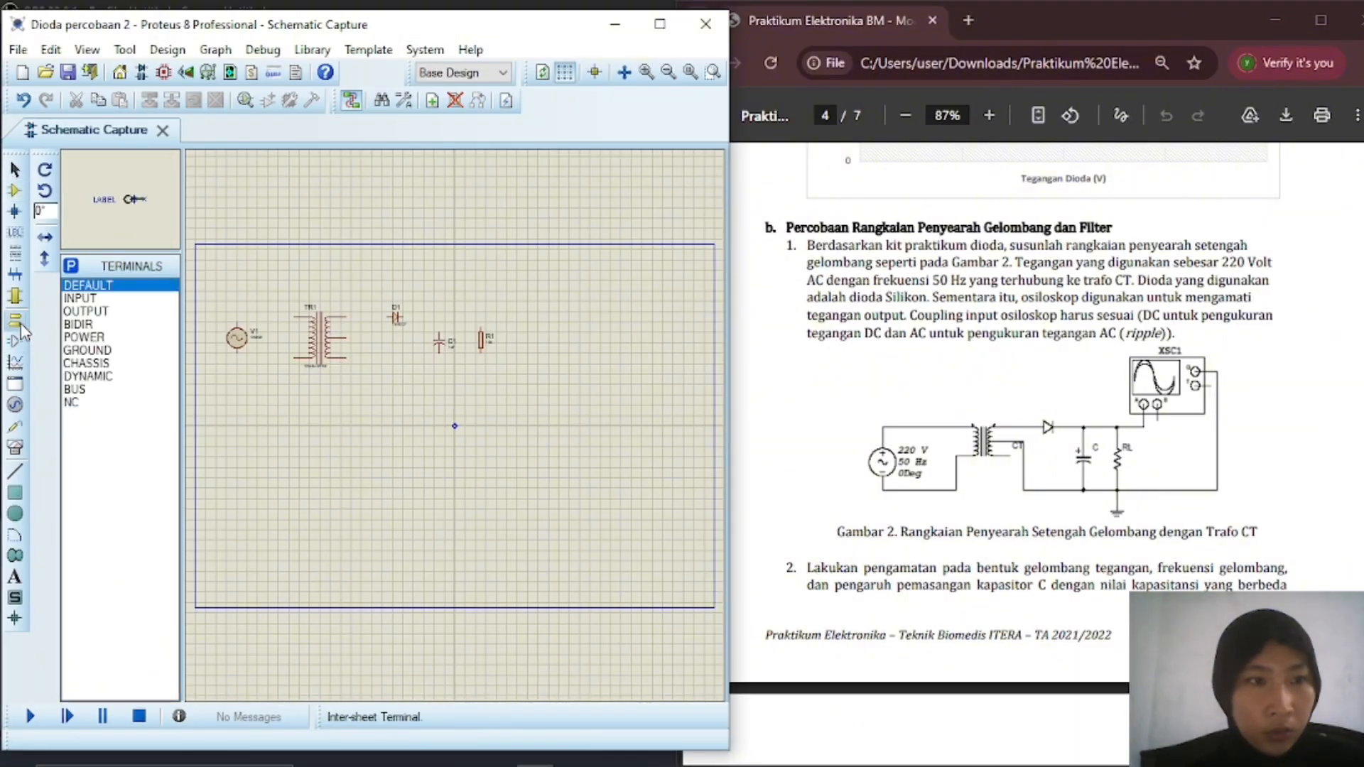
click(85, 350)
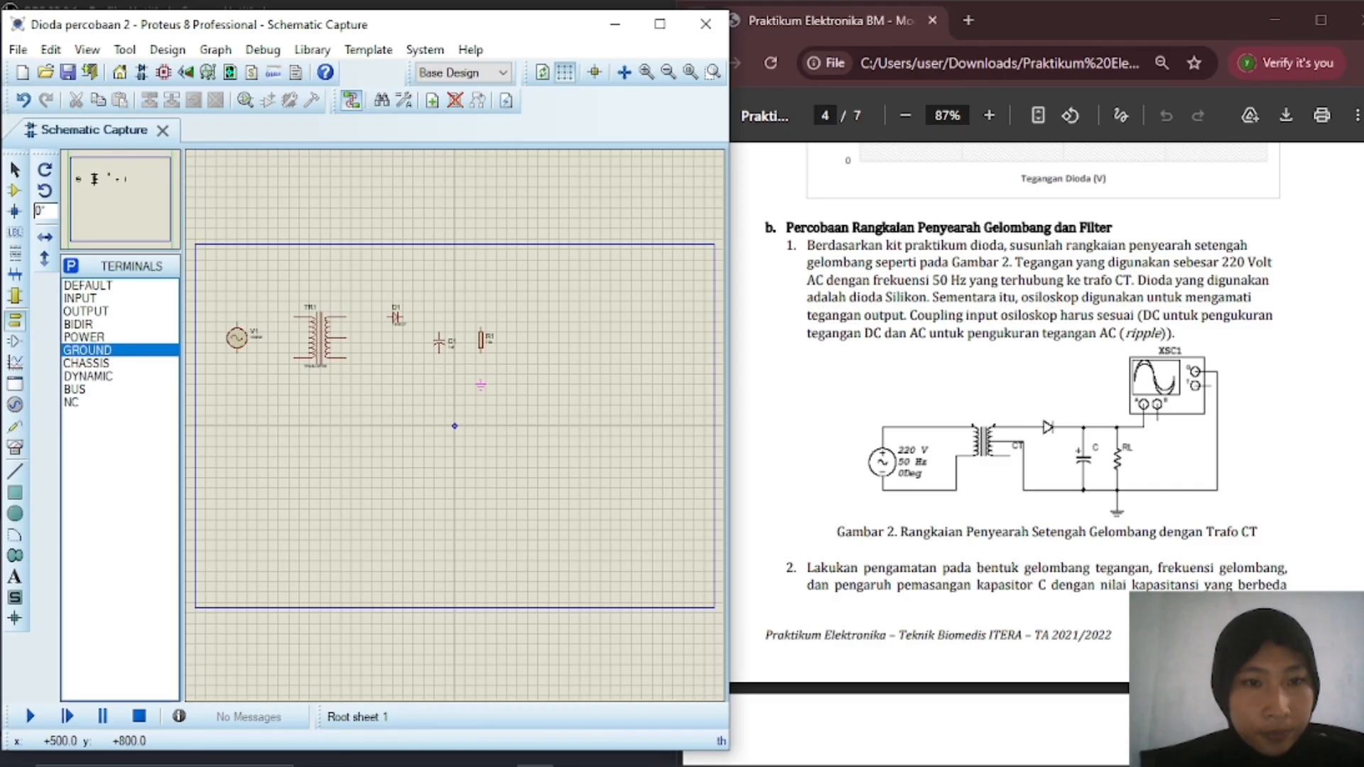
click(481, 380)
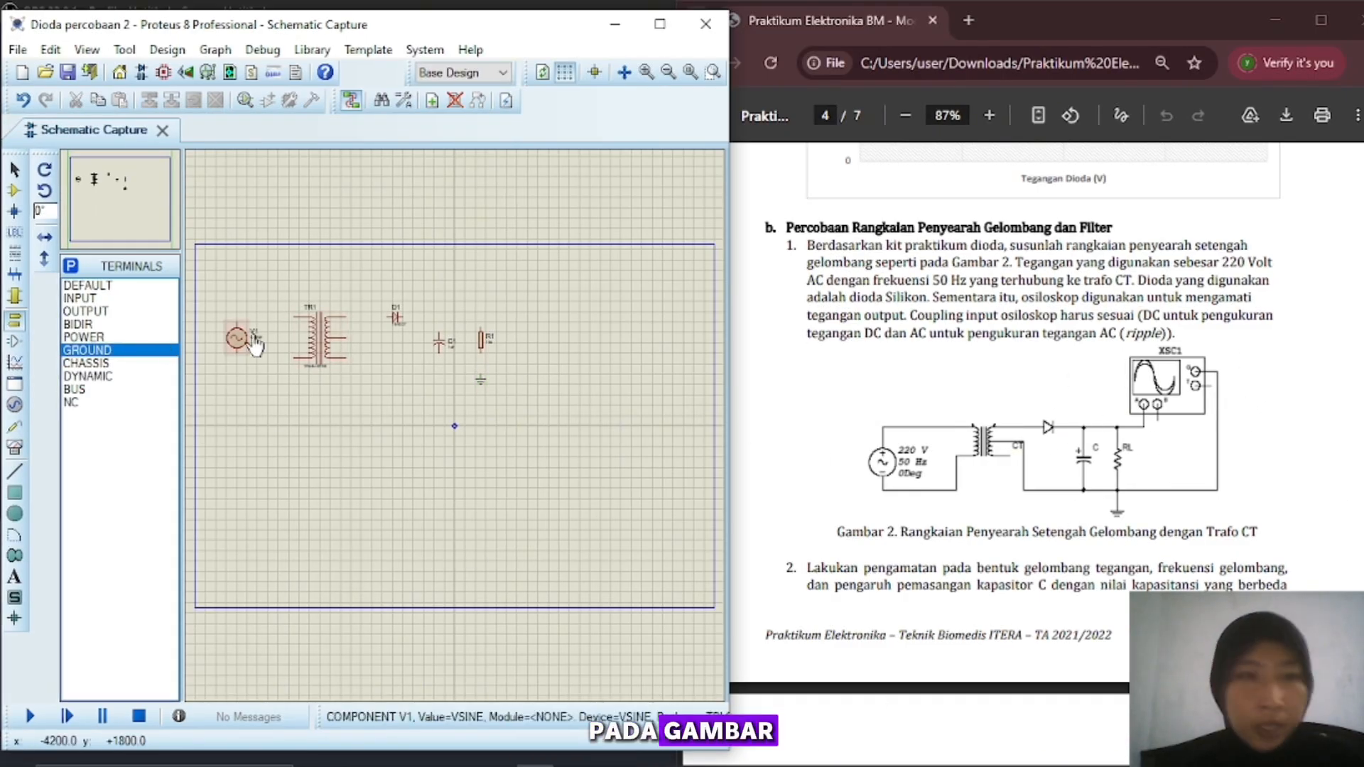
- Wire the source to both primary ends of the transformer and the upper secondary end through the diode to the capacitor's upper pin
click(295, 311)
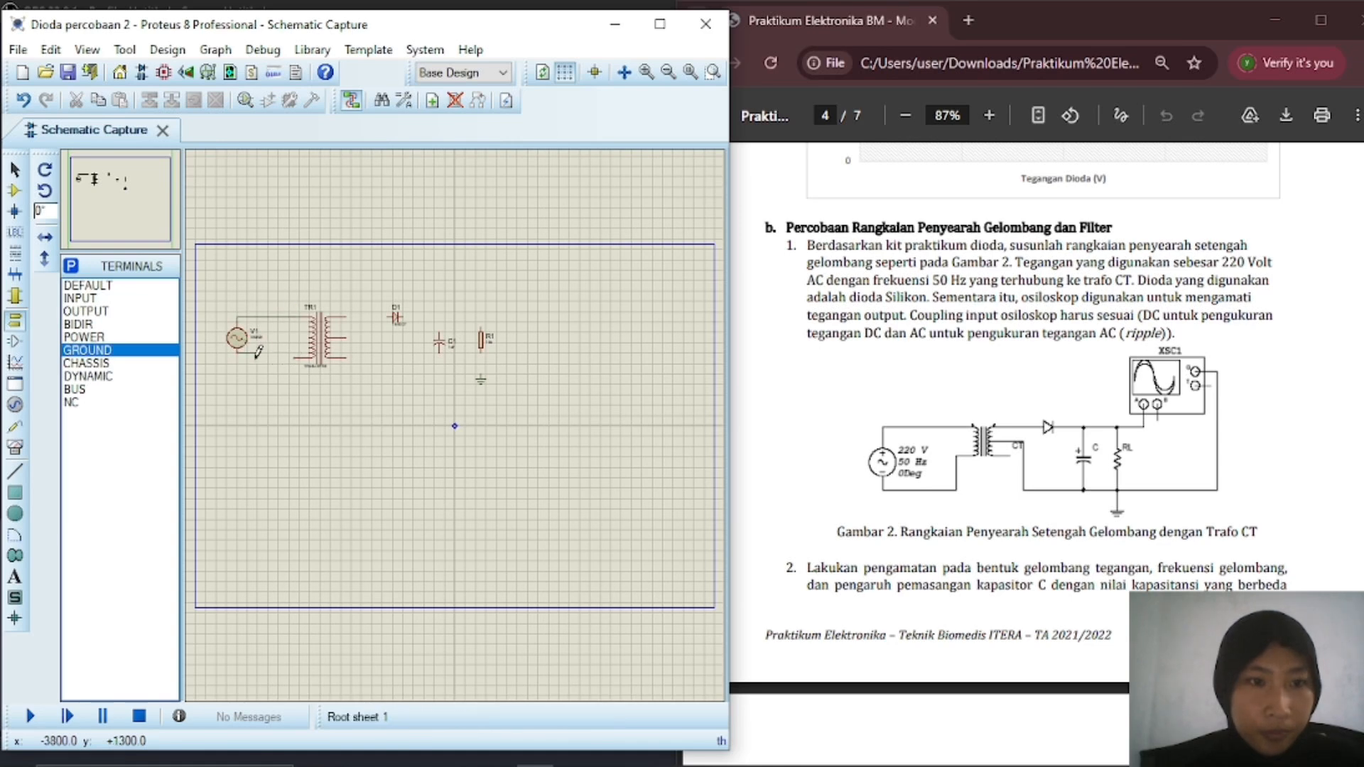
click(310, 357)
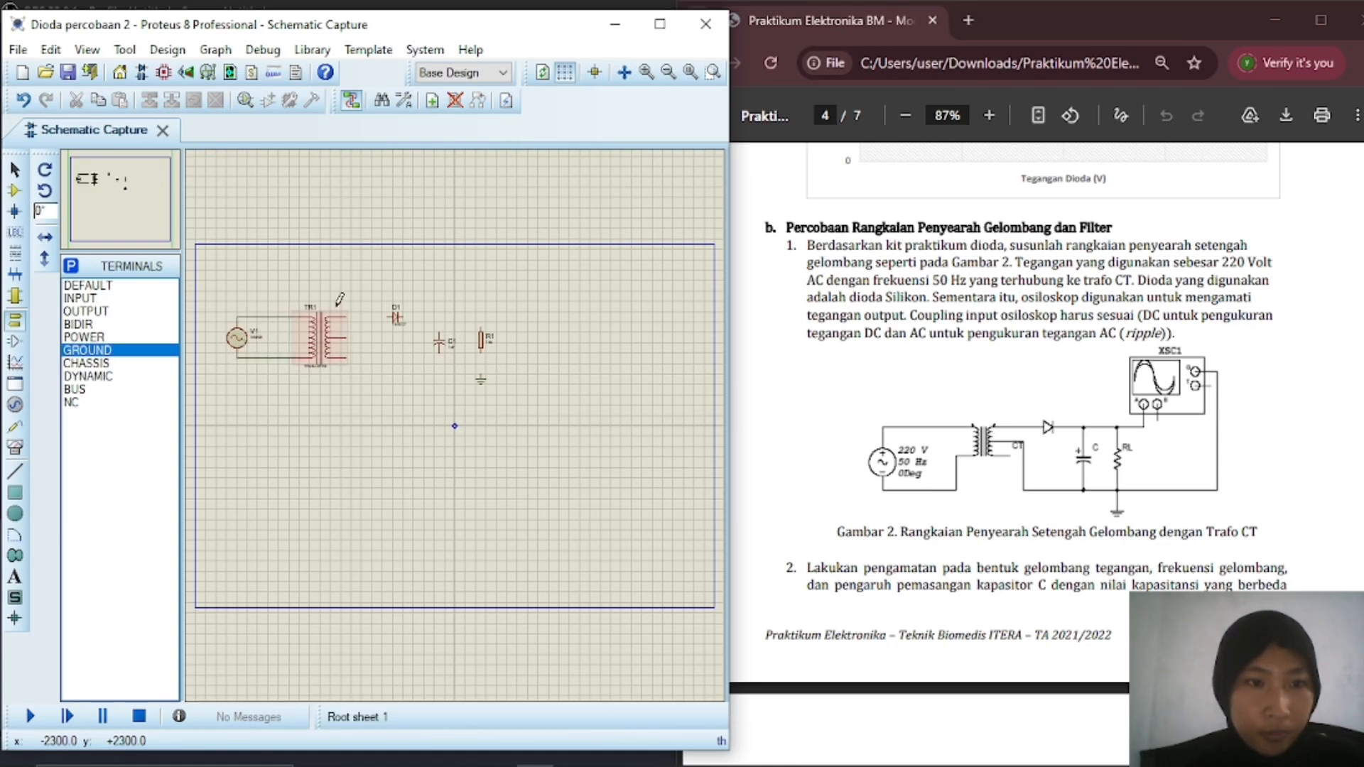
click(346, 316)
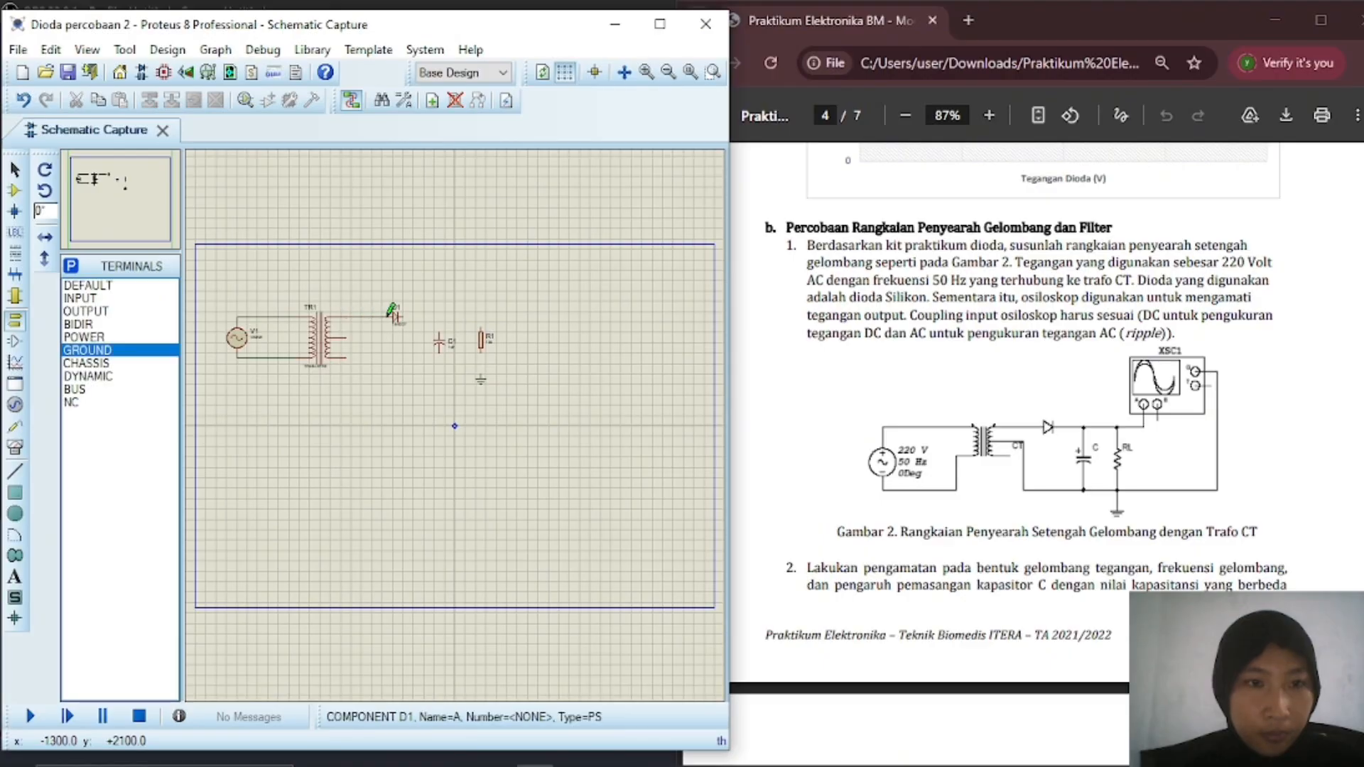
click(401, 316)
click(440, 316)
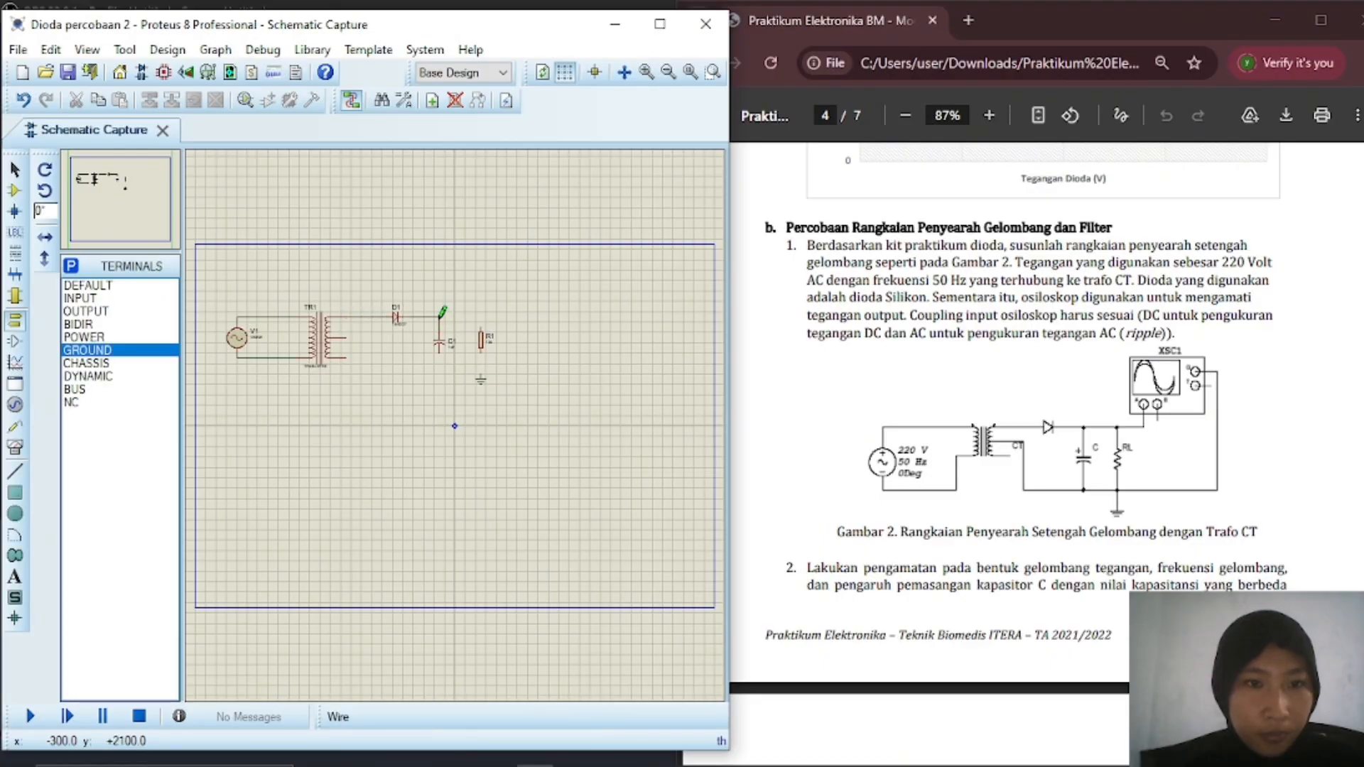
- Wire the resistor to the capacitor's upper node and the transformer's centre tap to the grounded lower ends of both parts
click(482, 326)
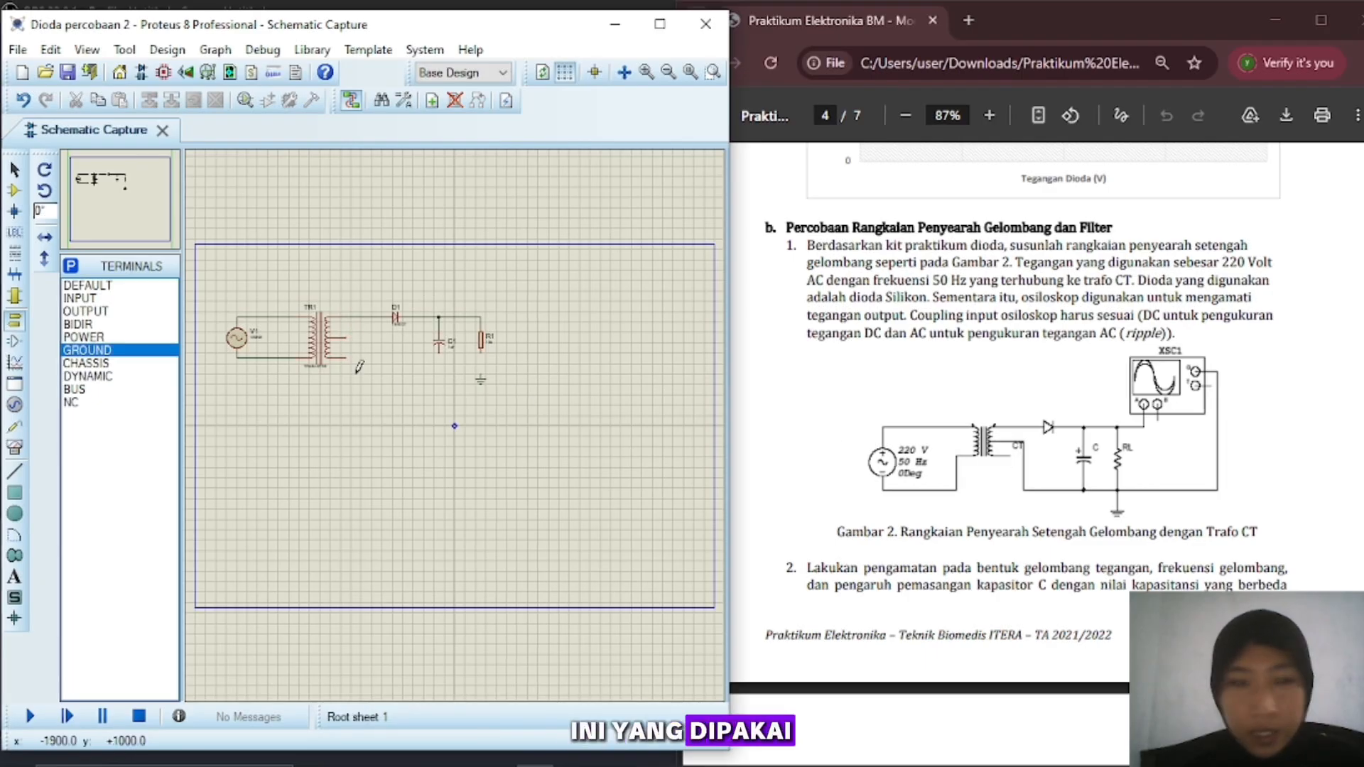
click(347, 337)
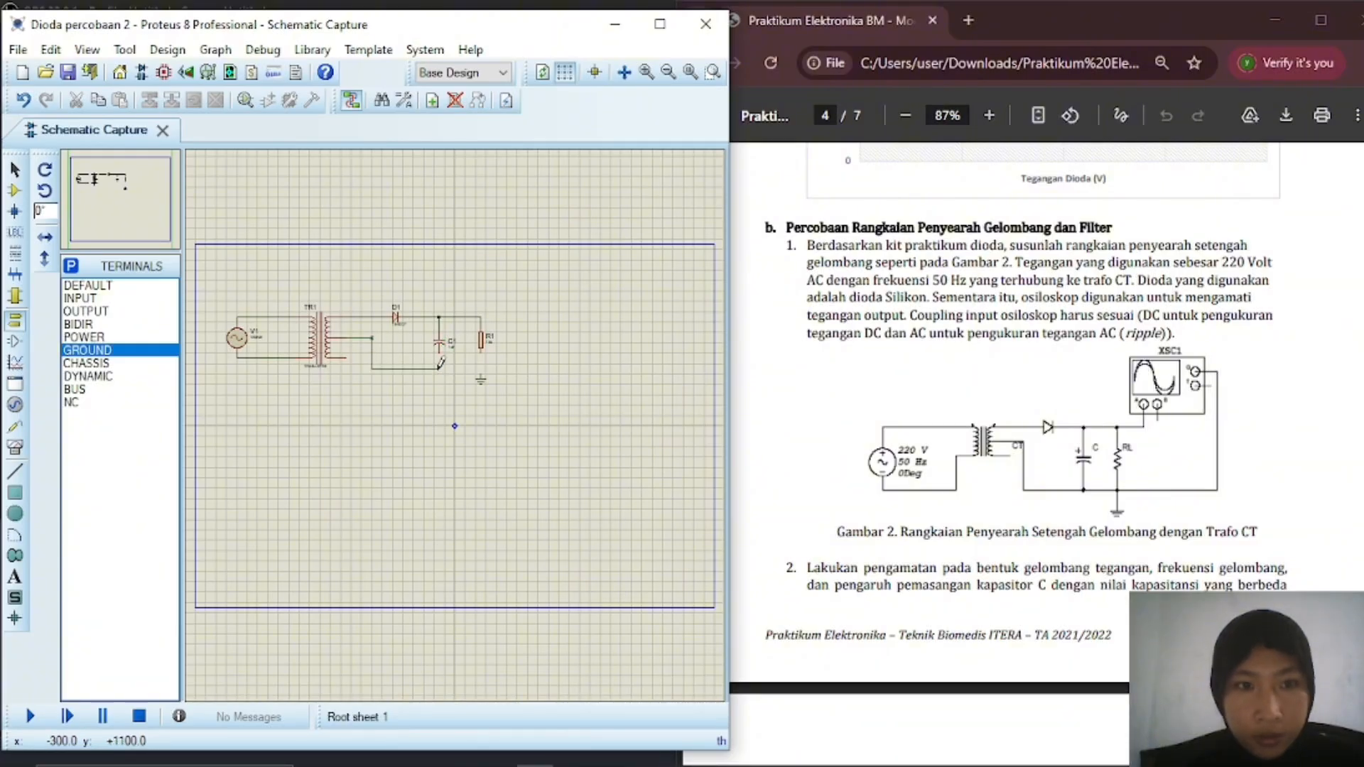
click(441, 348)
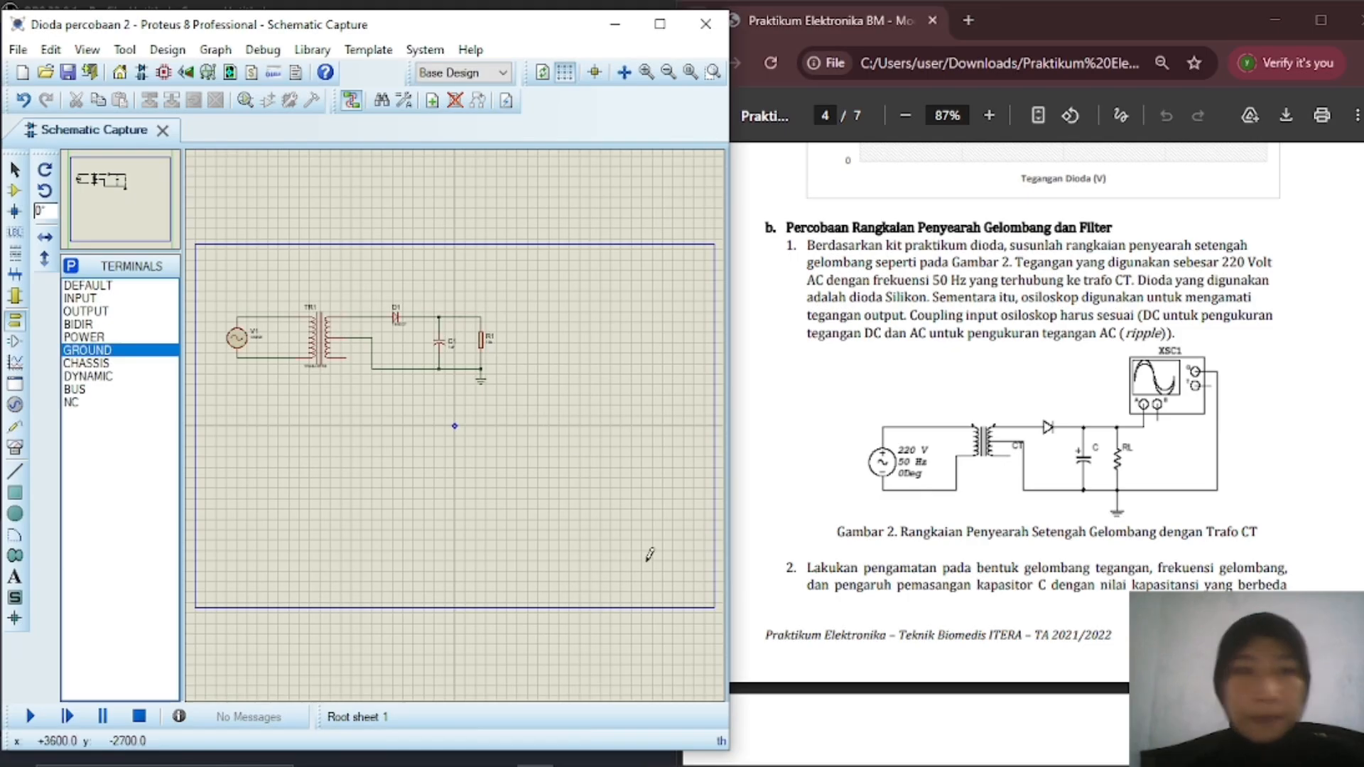
- Set the VSINE source's amplitude to 220
double_click(238, 338)
double_click(348, 320)
key(BackSpace)
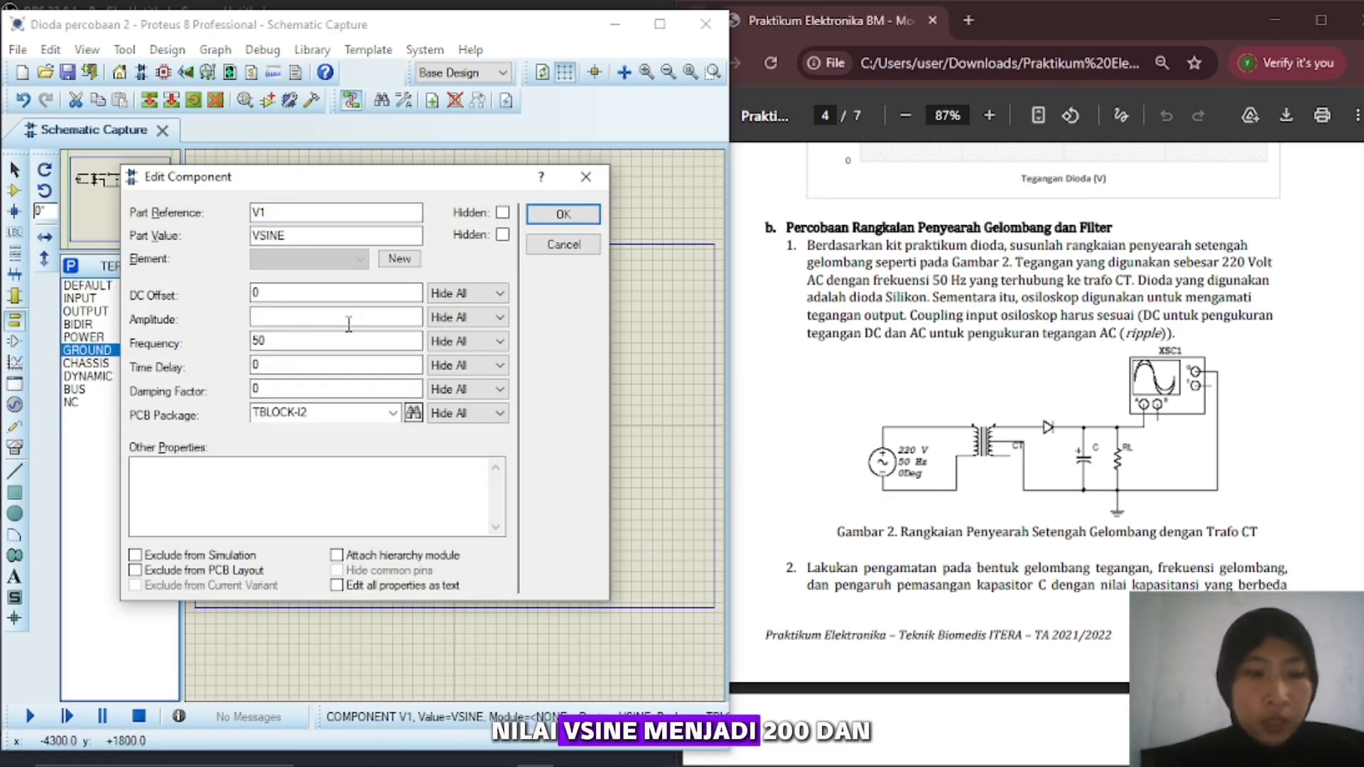
text(220)
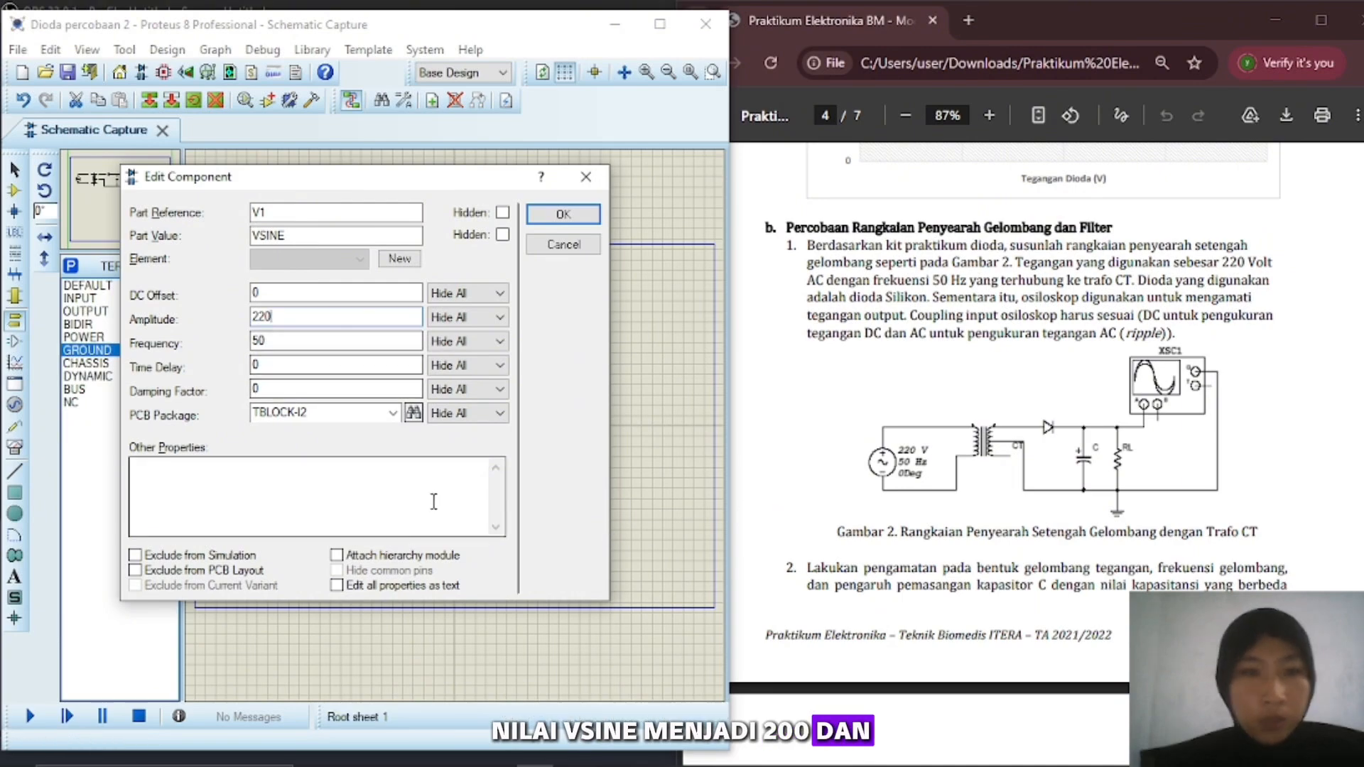
click(564, 214)
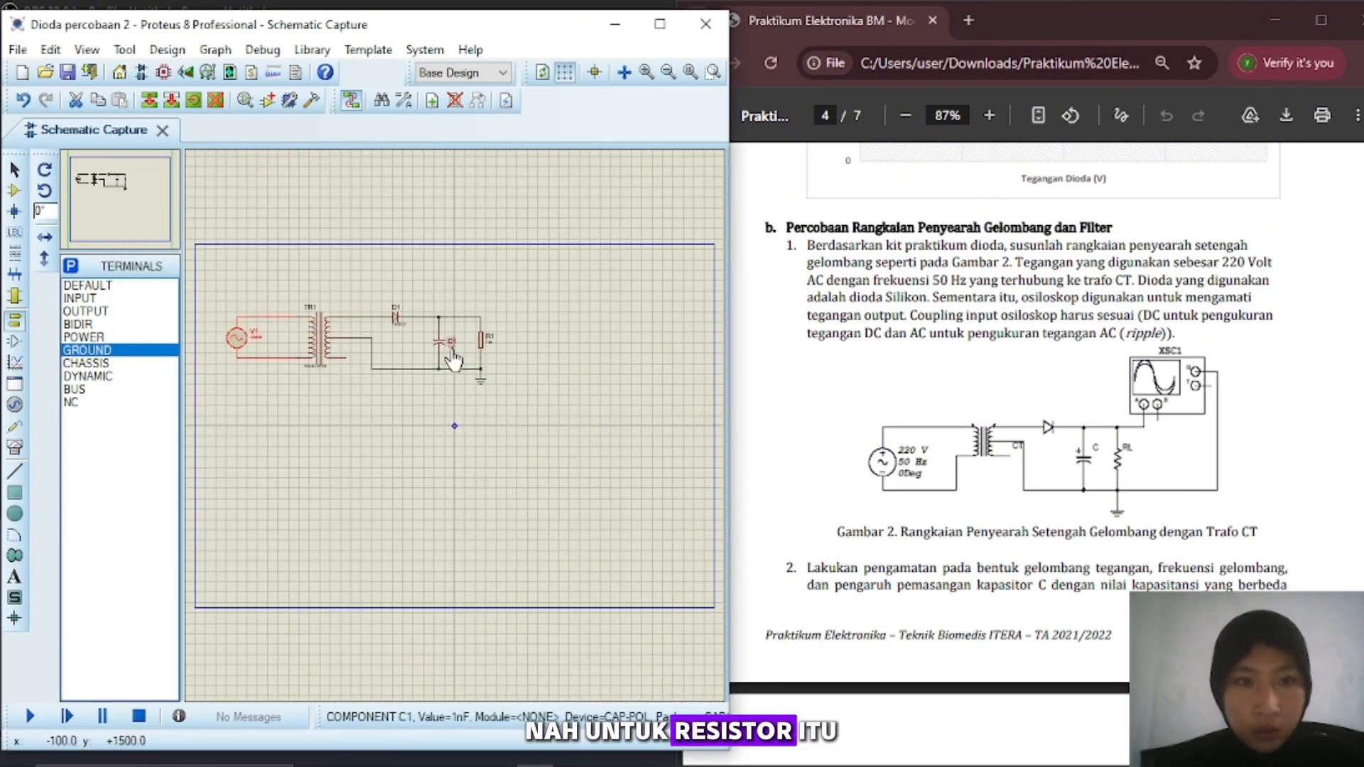
- Set the load resistor's value to 150k
double_click(492, 348)
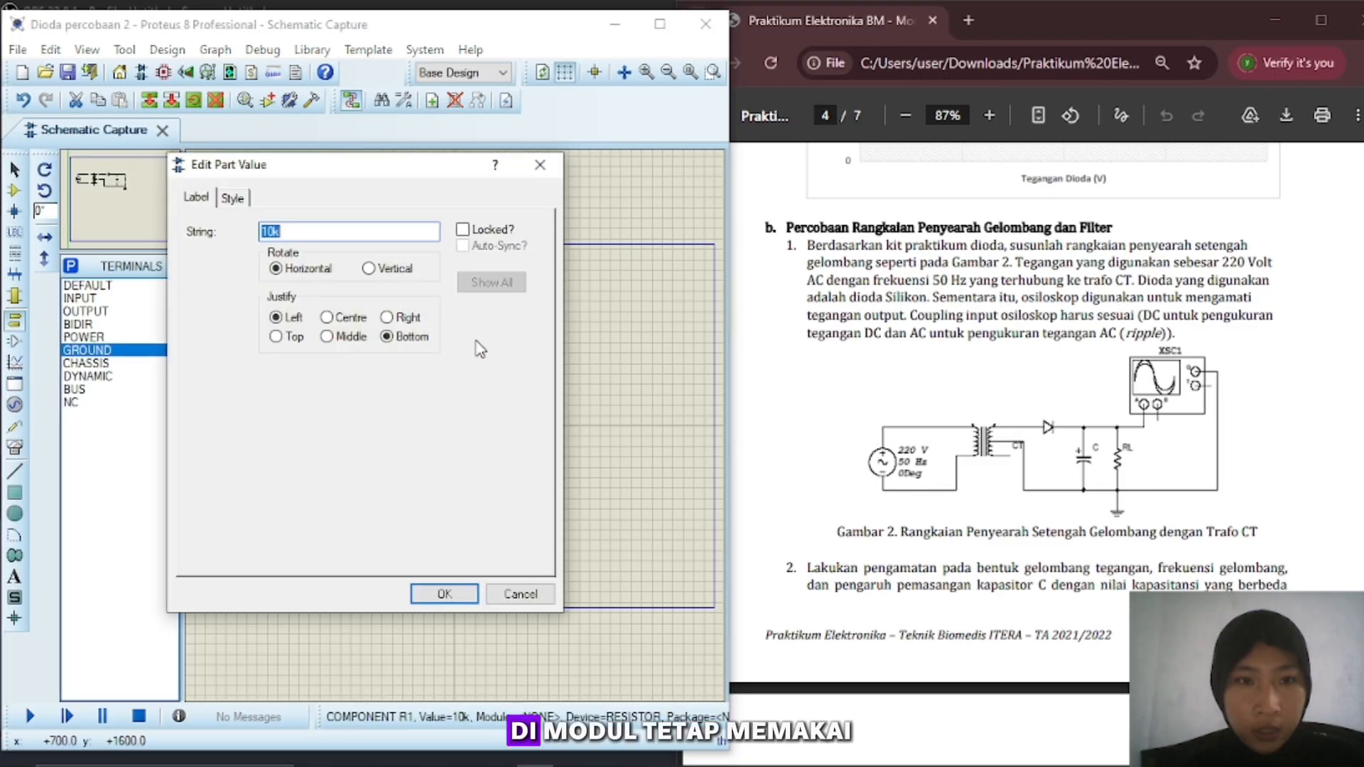
click(264, 230)
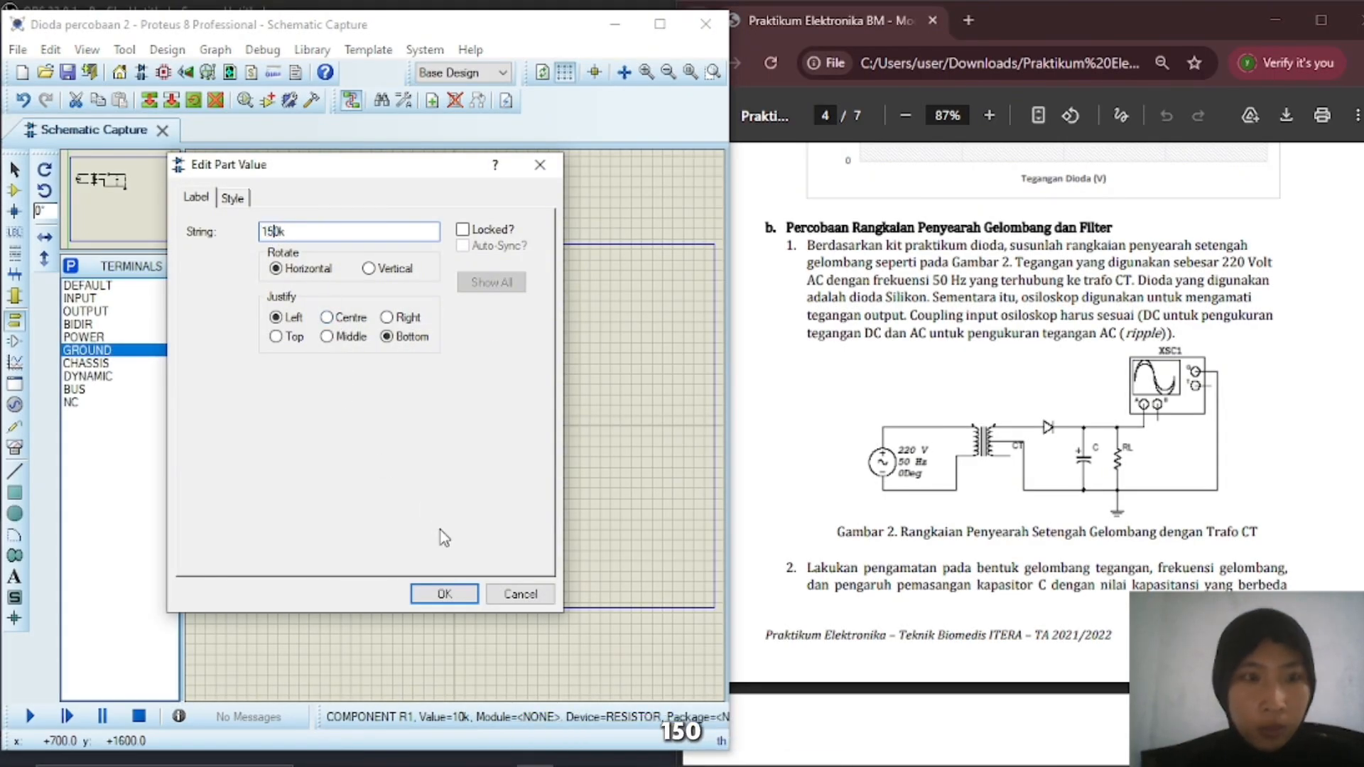
click(444, 594)
- Look up the capacitor in the practicum PDF's component list and set the schematic capacitor's value to 10uF
scroll(927, 495, up, 10)
scroll(927, 495, up, 15)
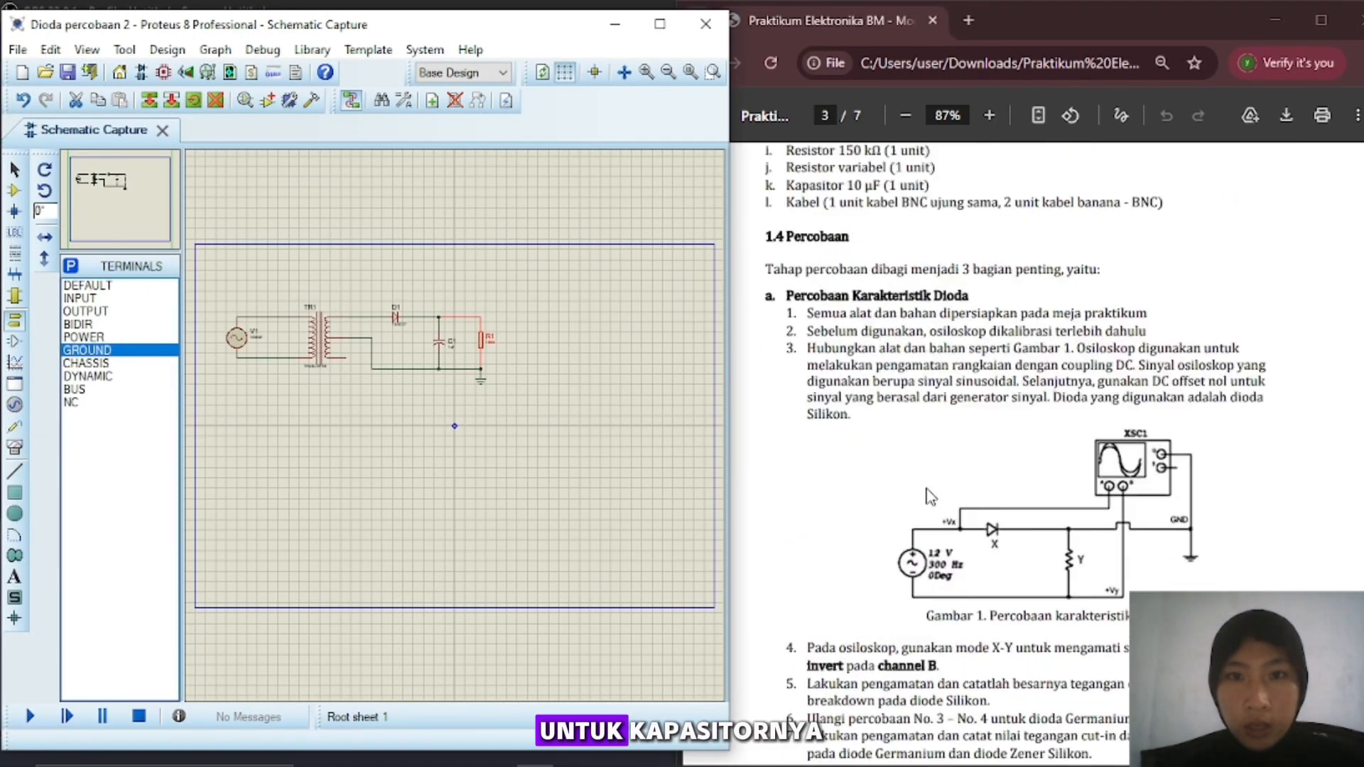
scroll(899, 508, down, 4)
drag(788, 537, 884, 529)
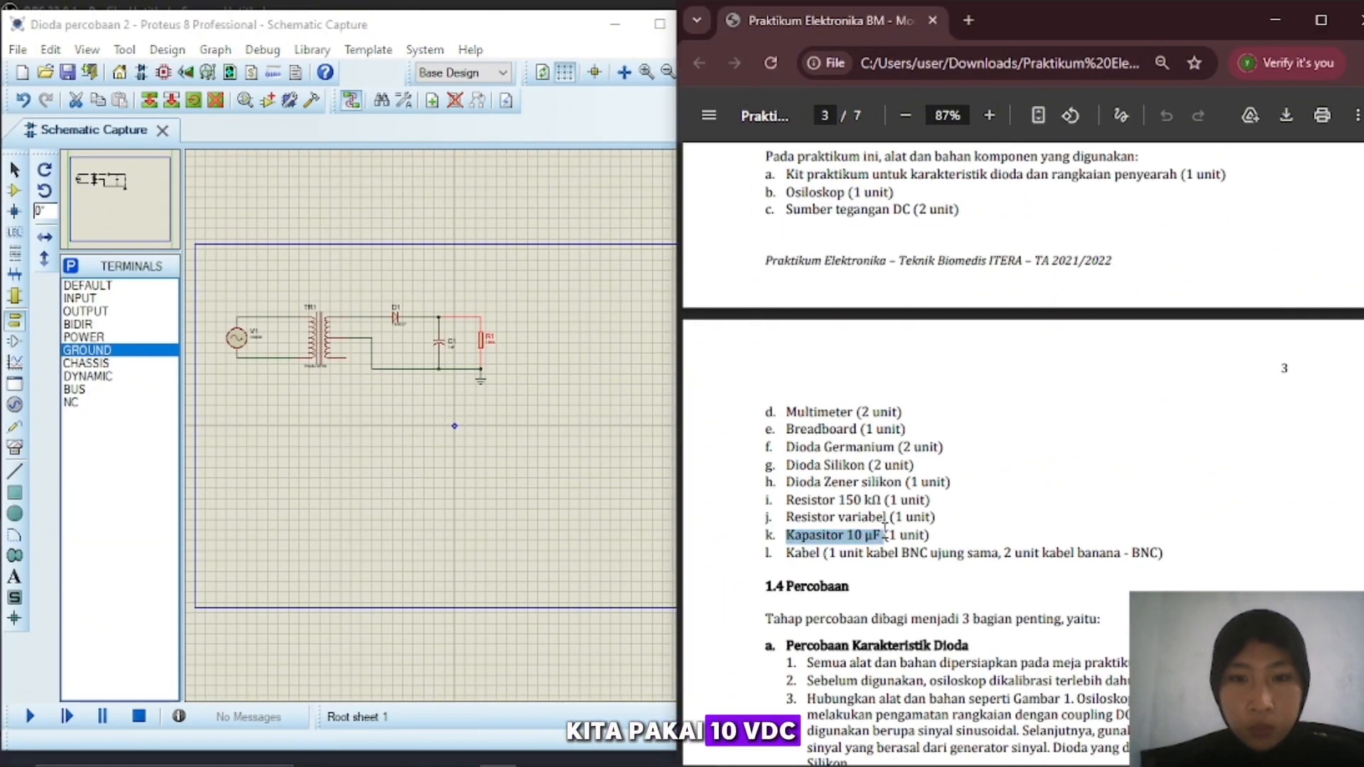
click(452, 352)
double_click(451, 356)
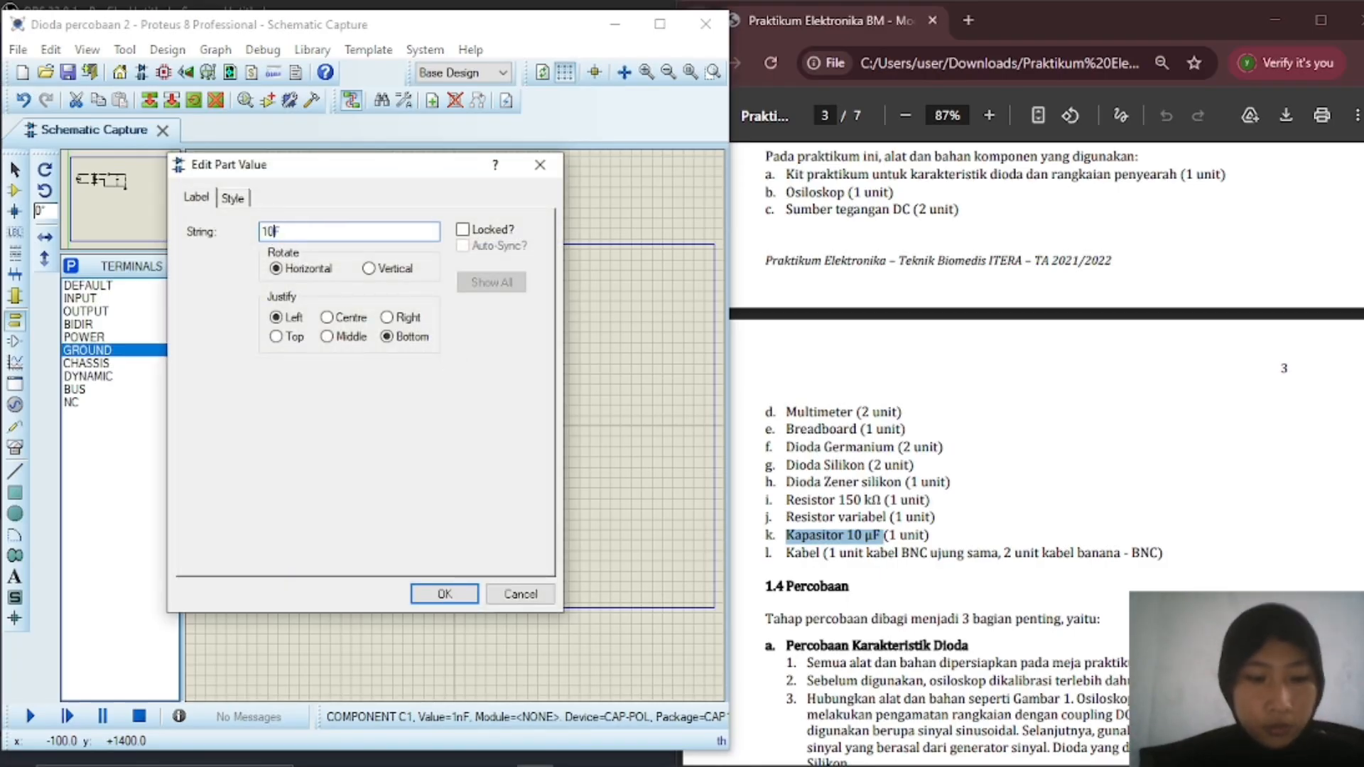
text(10uF)
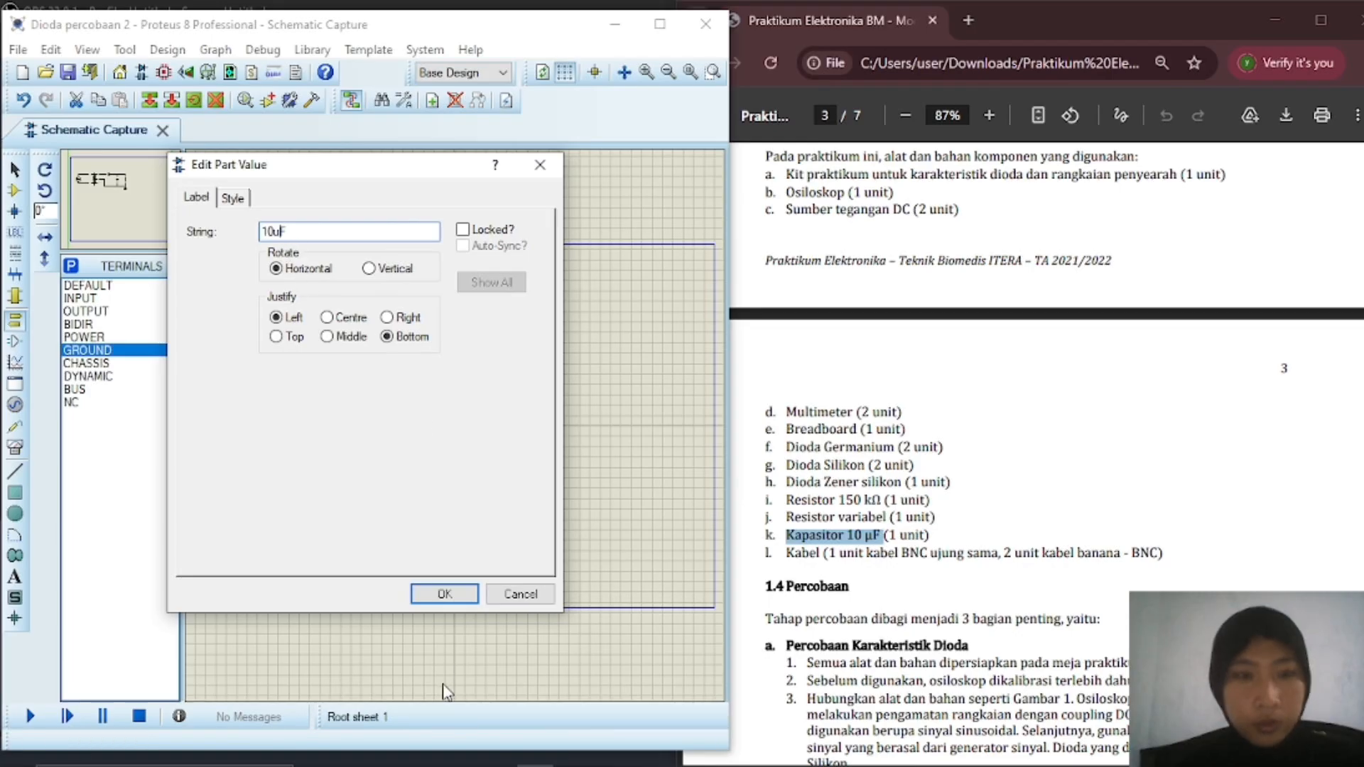
click(445, 594)
- Place an OSCILLOSCOPE instrument above and beyond the load resistor
scroll(542, 432, down, 1)
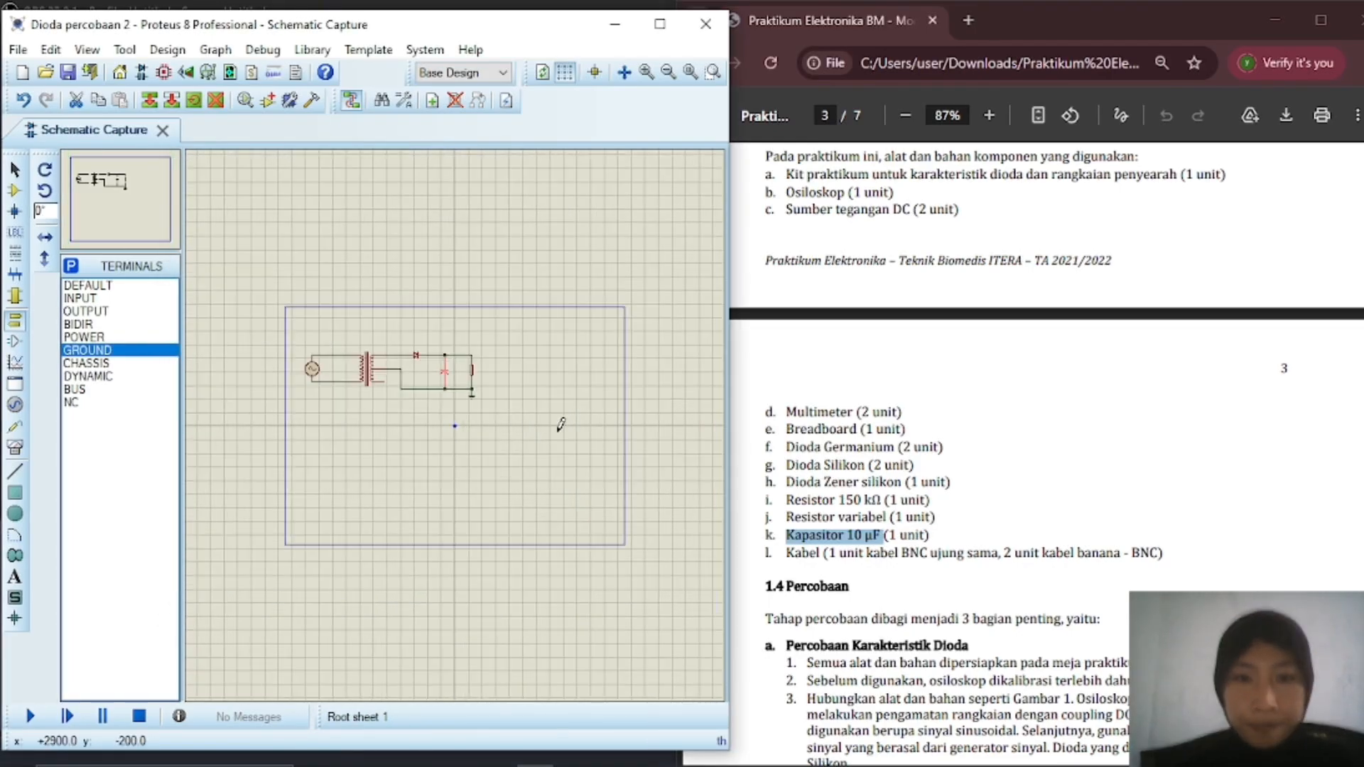
scroll(525, 422, up, 1)
click(164, 203)
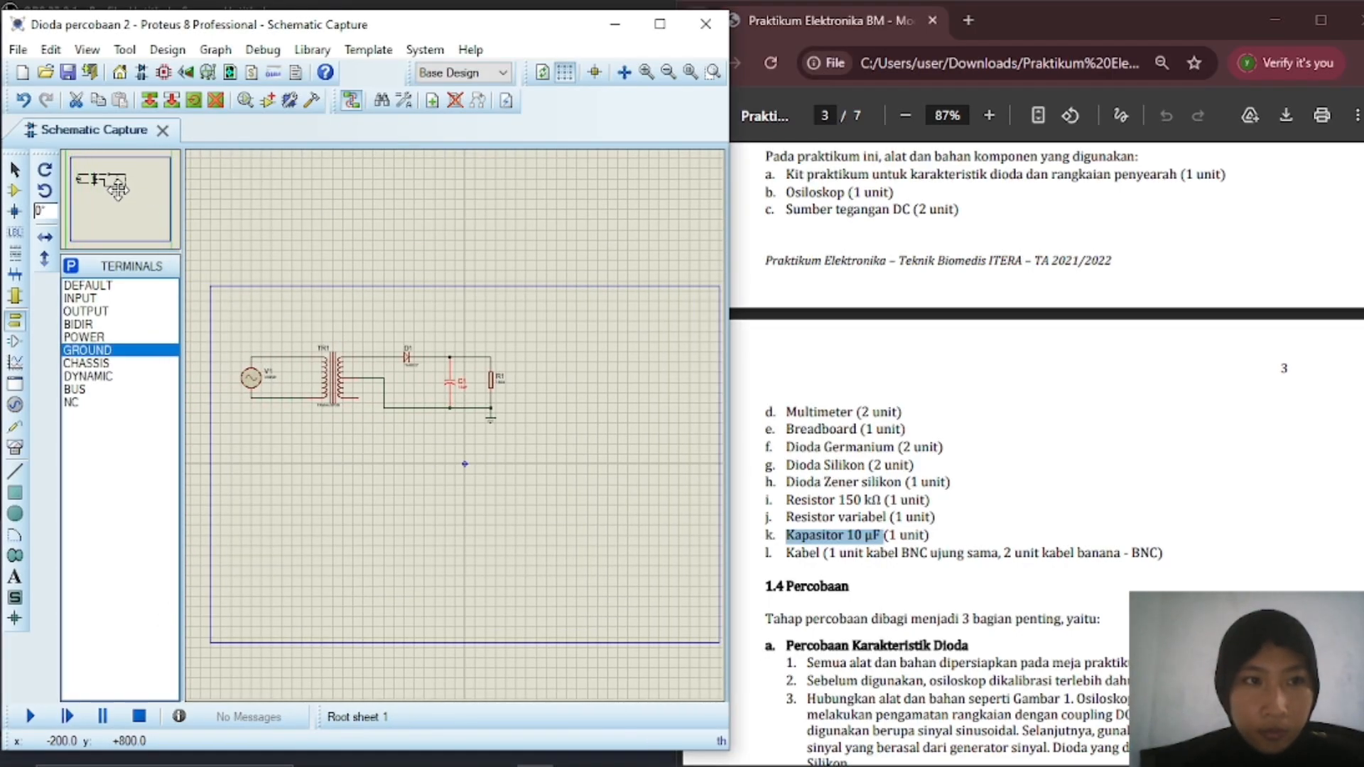
scroll(933, 455, down, 10)
scroll(934, 426, up, 4)
scroll(936, 401, down, 1)
scroll(935, 402, down, 3)
scroll(934, 401, up, 3)
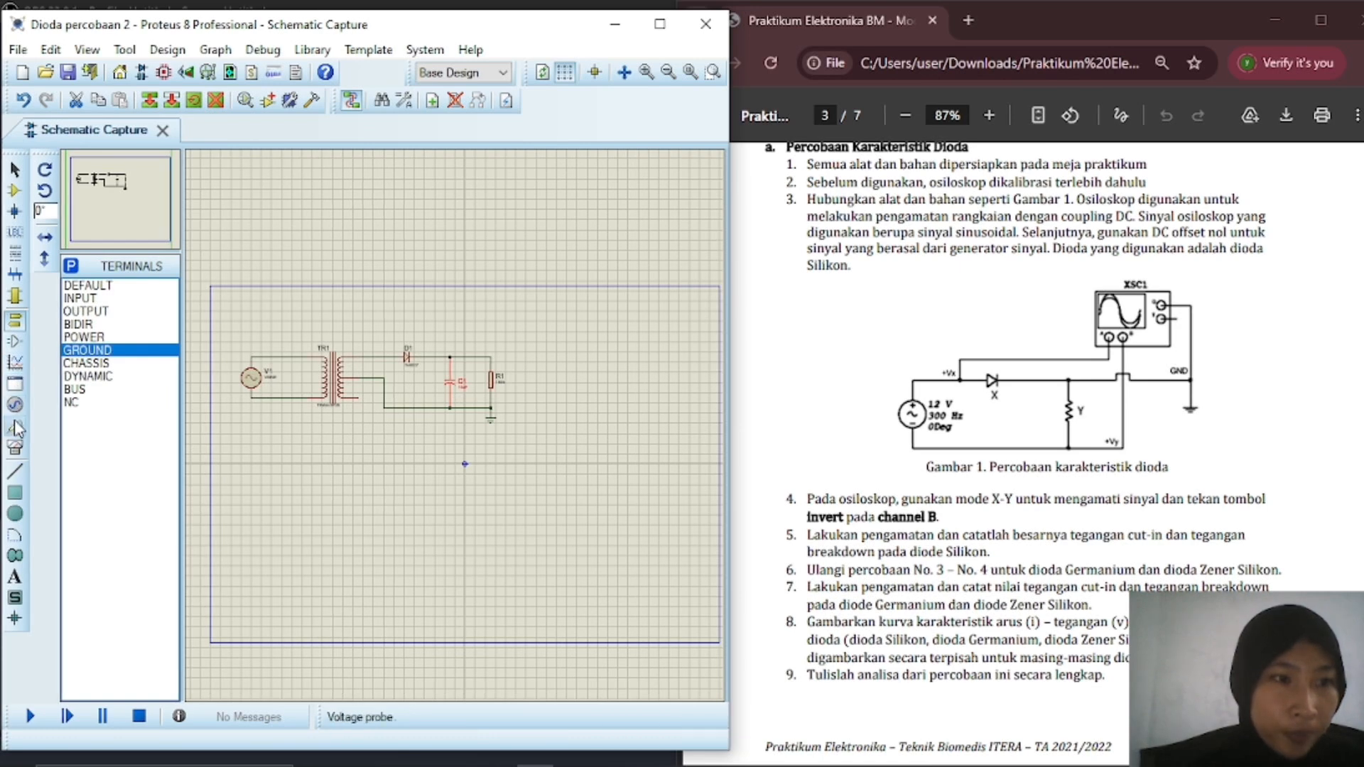
click(14, 448)
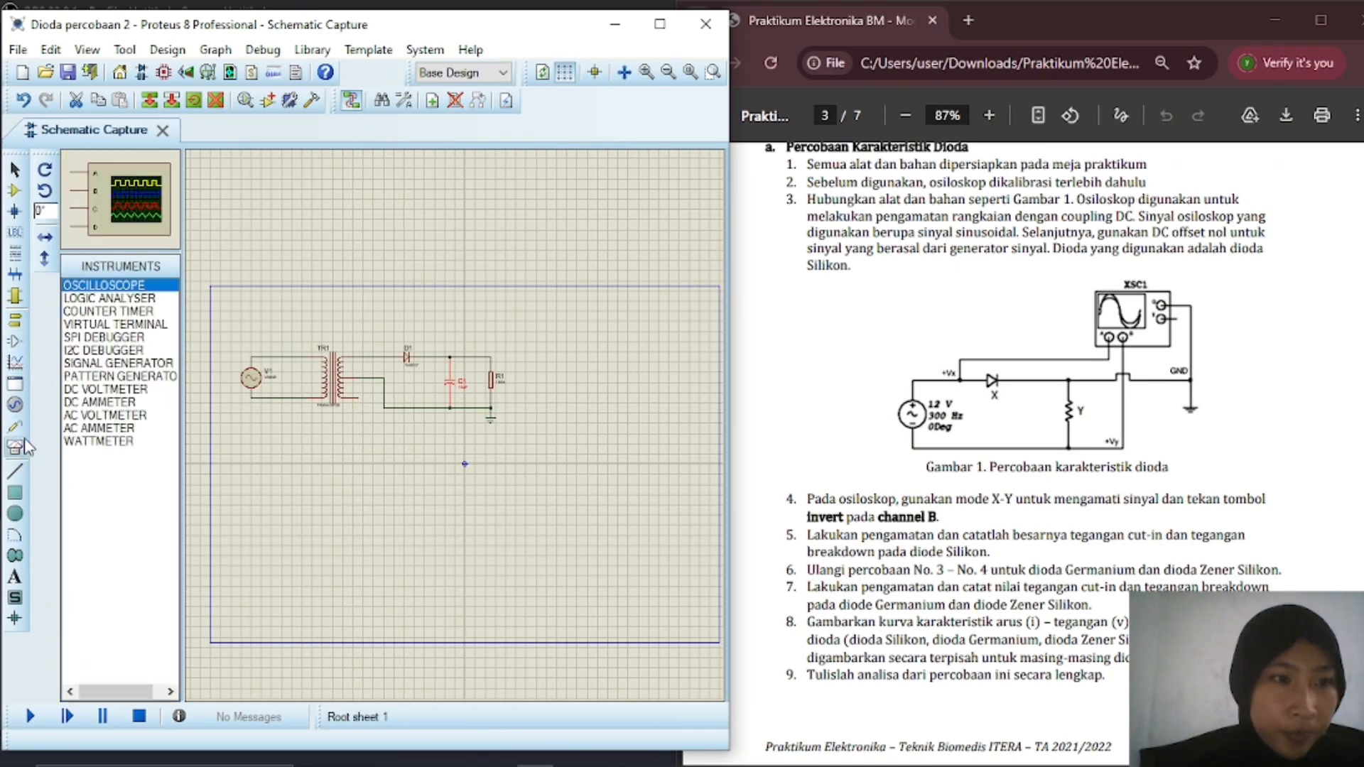
click(526, 319)
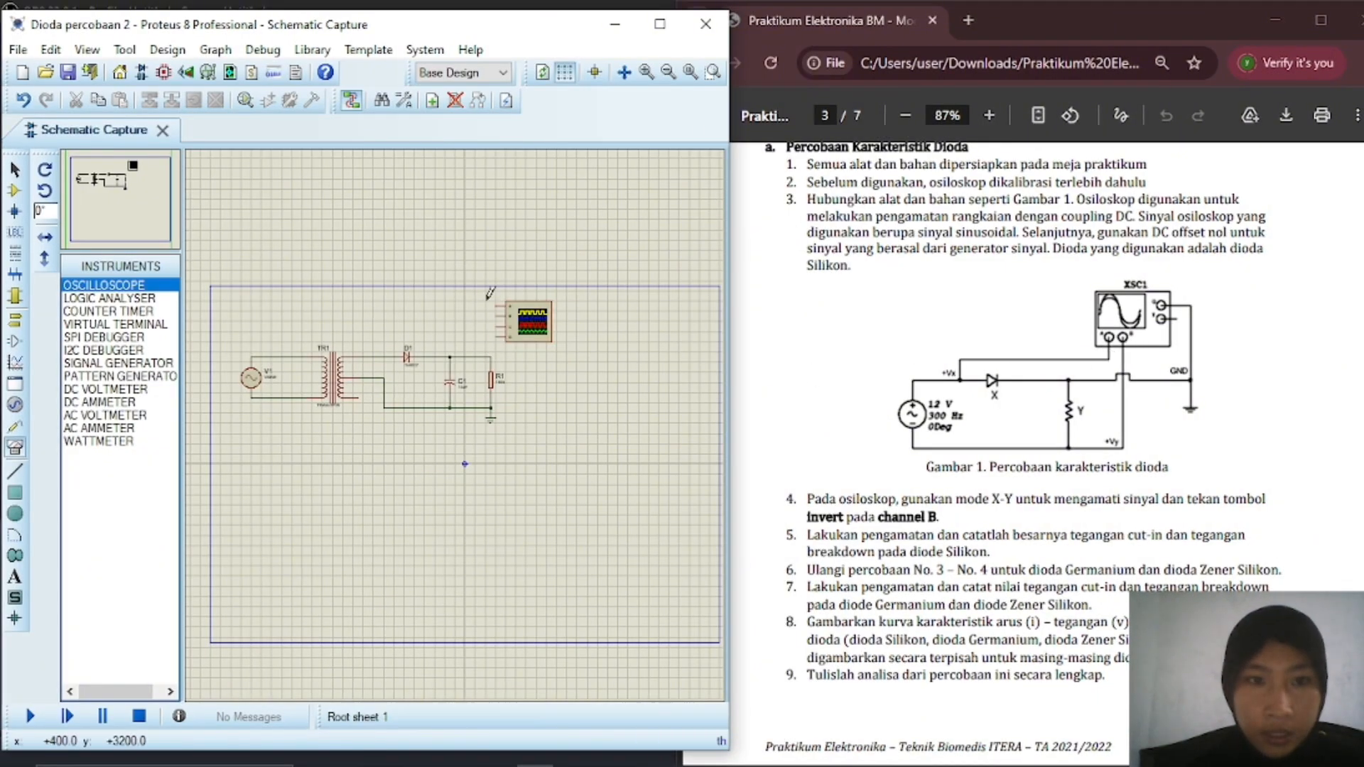
- Wire oscilloscope channel A to the source's upper terminal and channel B to the output node at the resistor
click(500, 301)
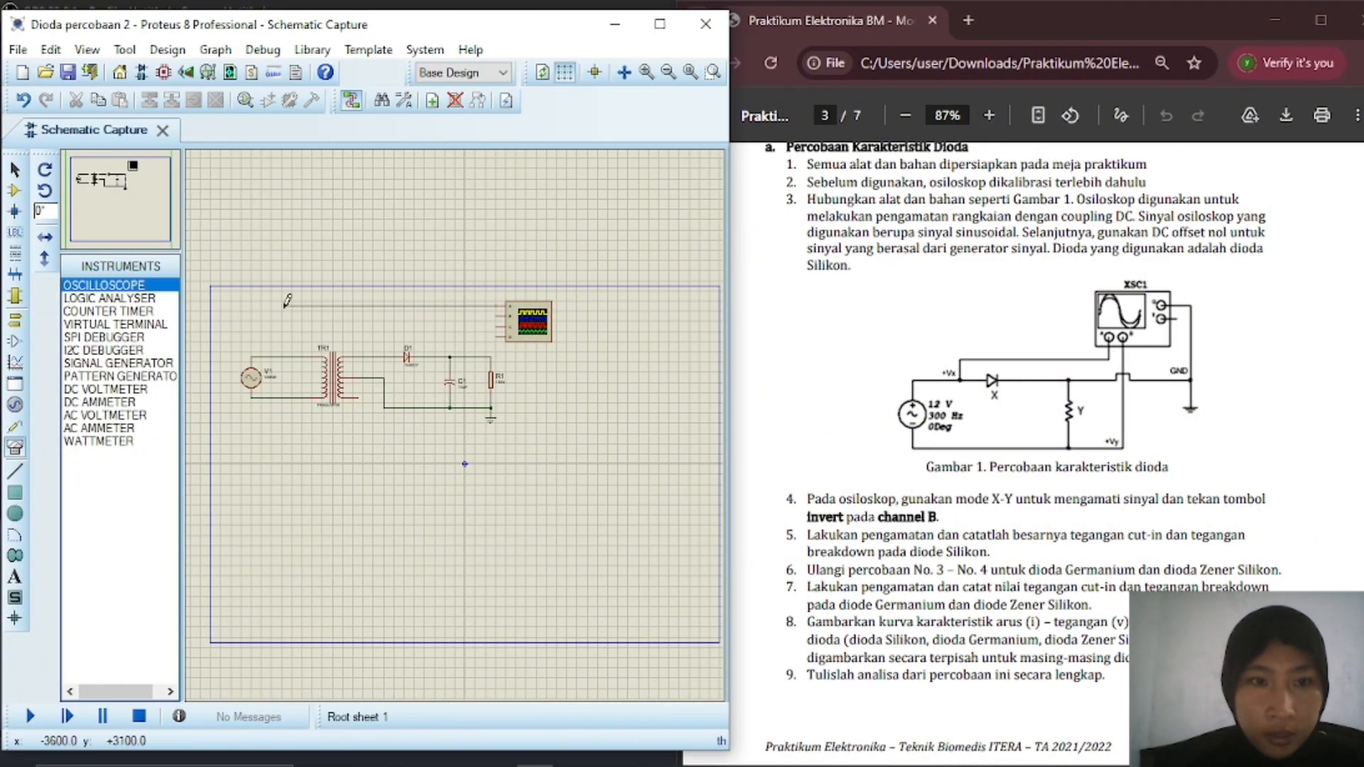
click(255, 360)
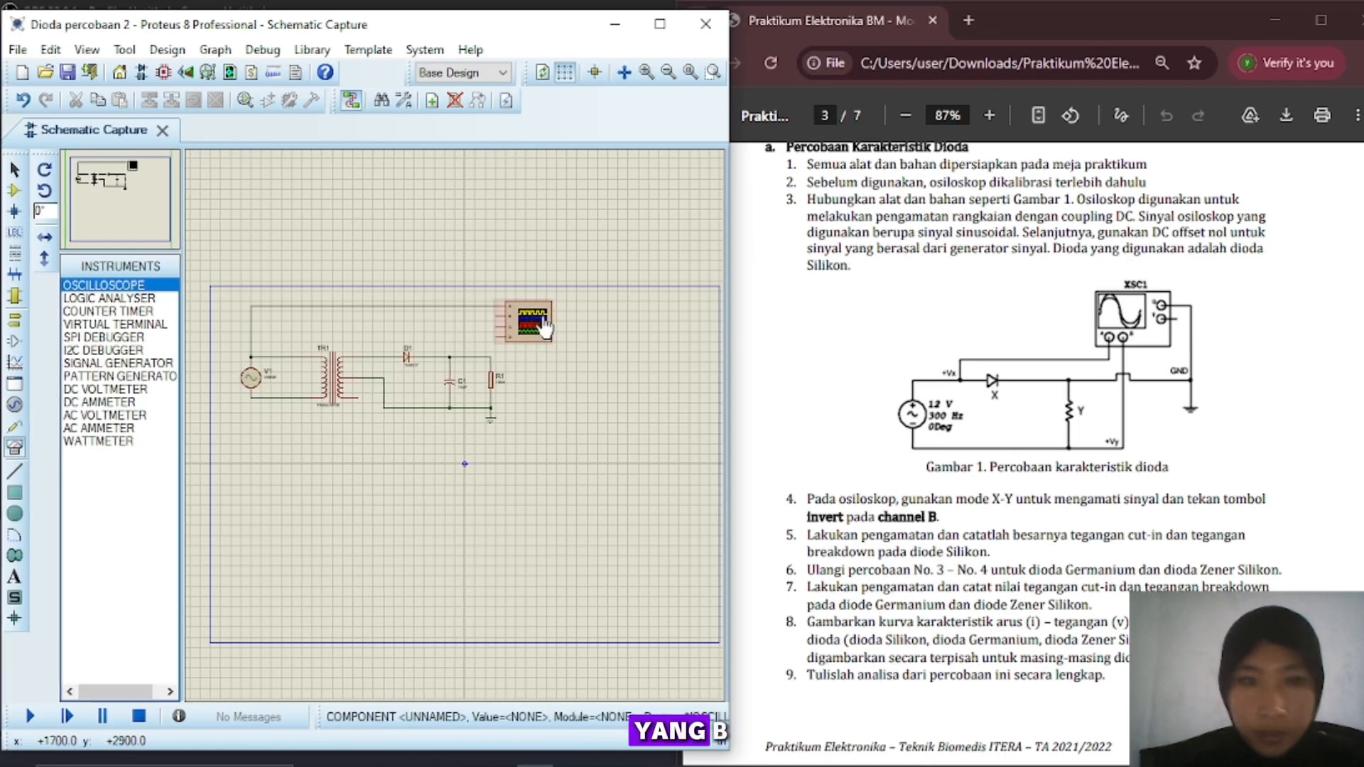
click(498, 311)
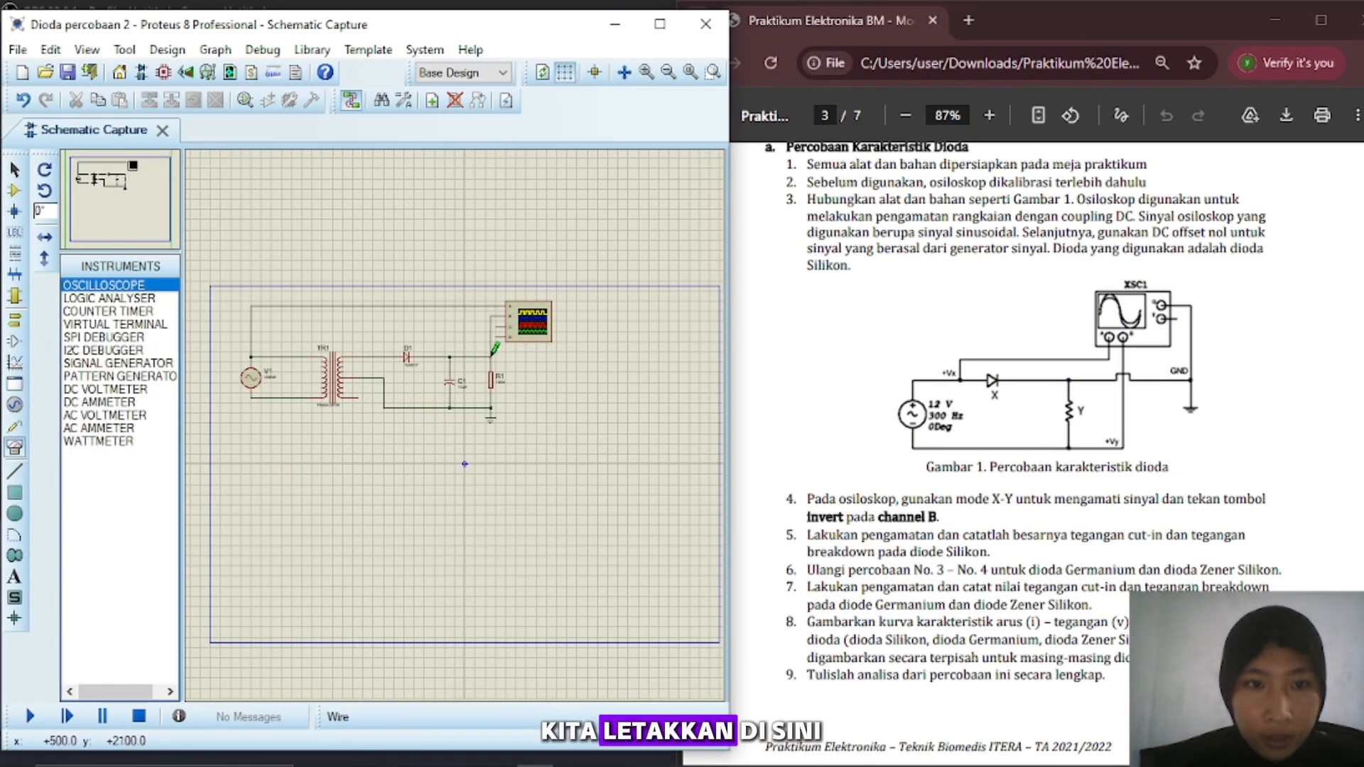
- Maximize the schematic window, run the simulation to check the oscilloscope traces, and stop it
click(660, 24)
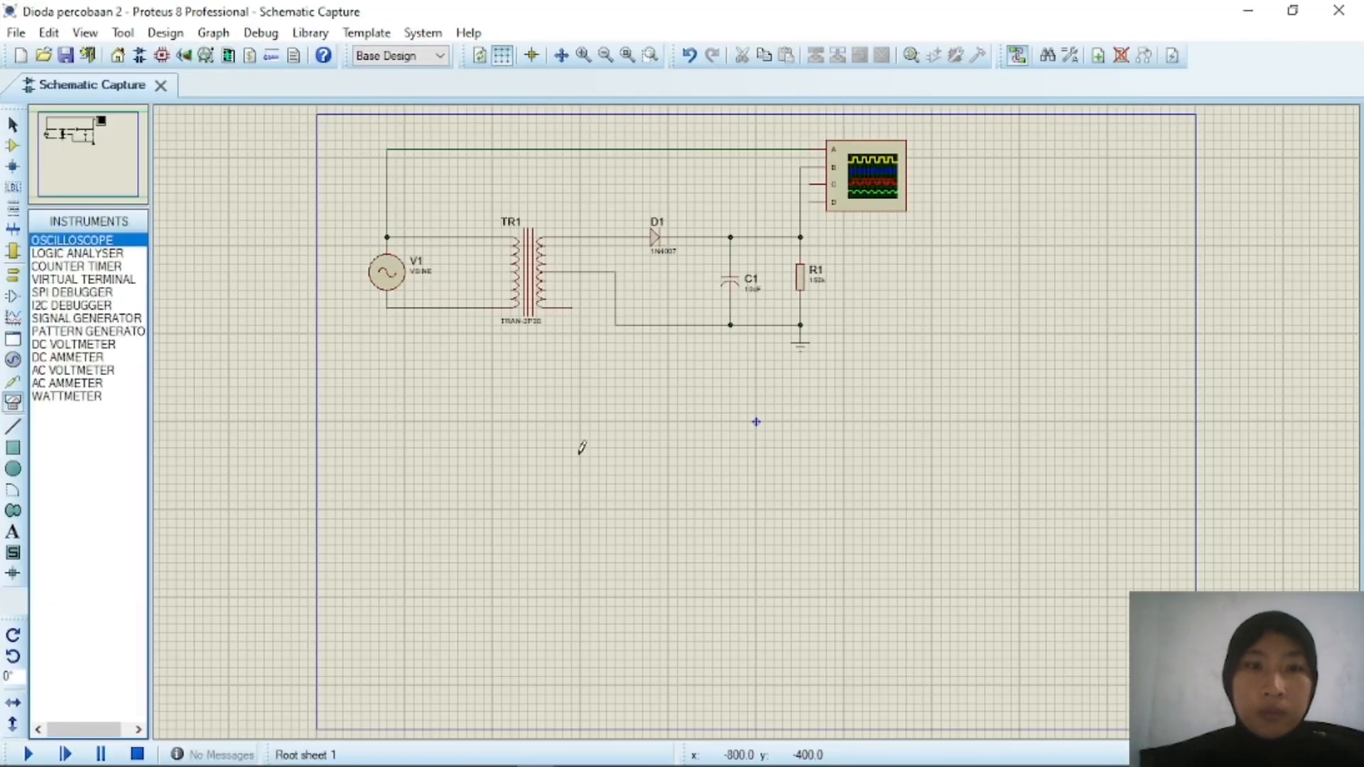
click(29, 754)
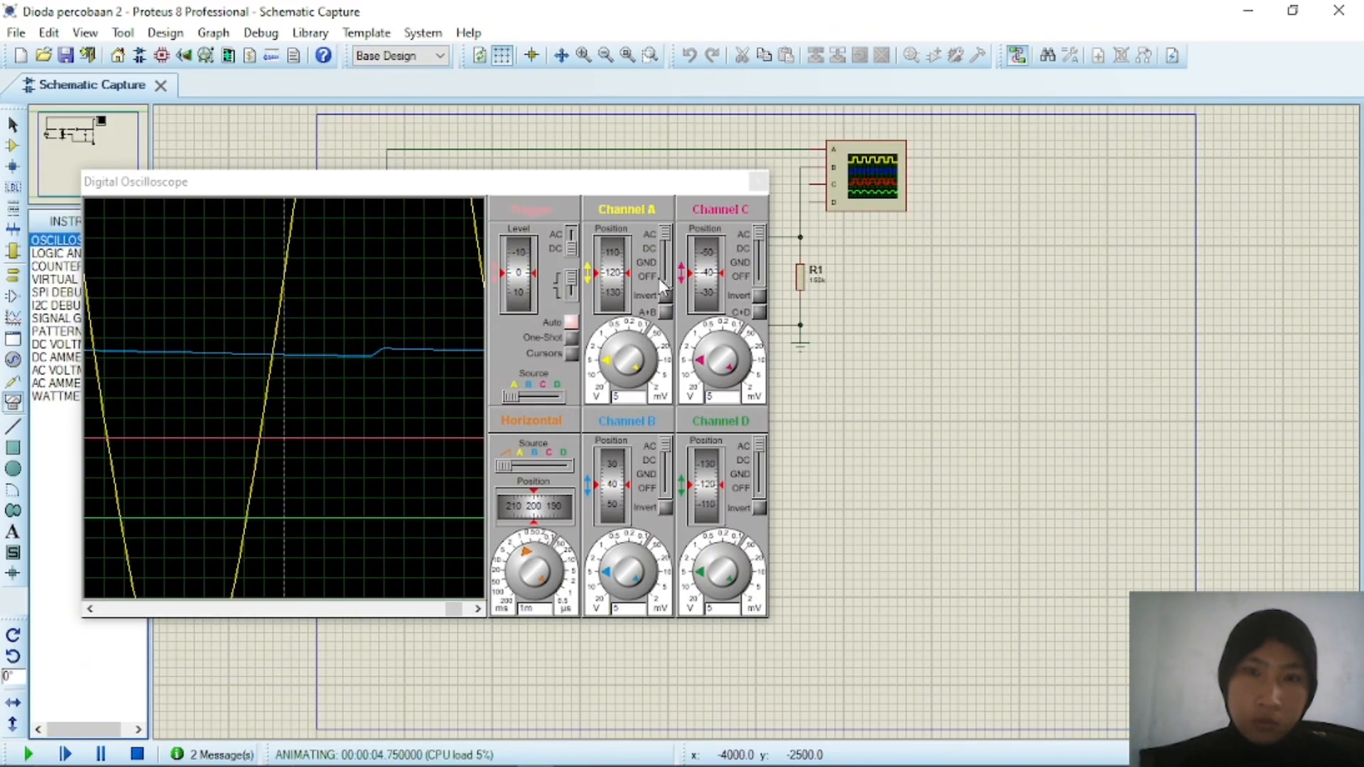
click(137, 755)
- Delete the wires attached to oscilloscope channels A and B
right_click(780, 150)
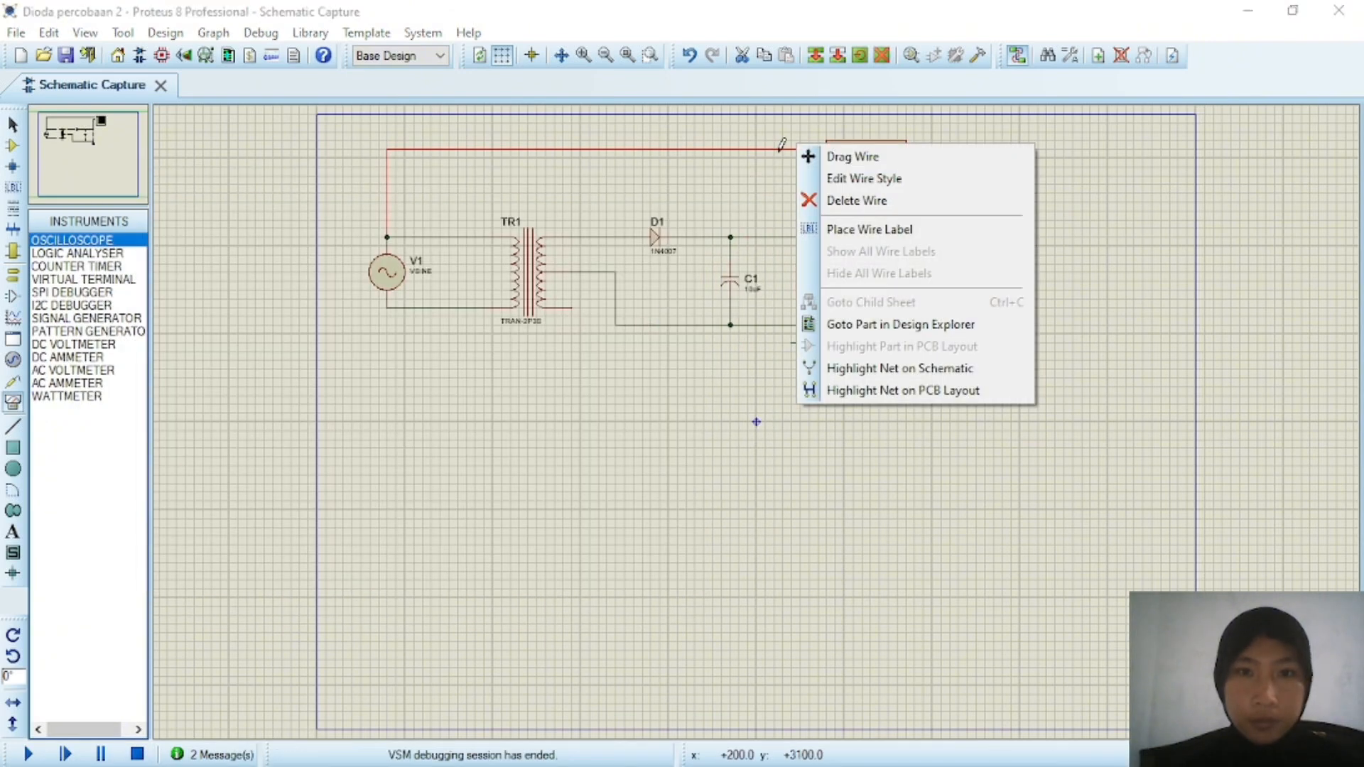
click(810, 201)
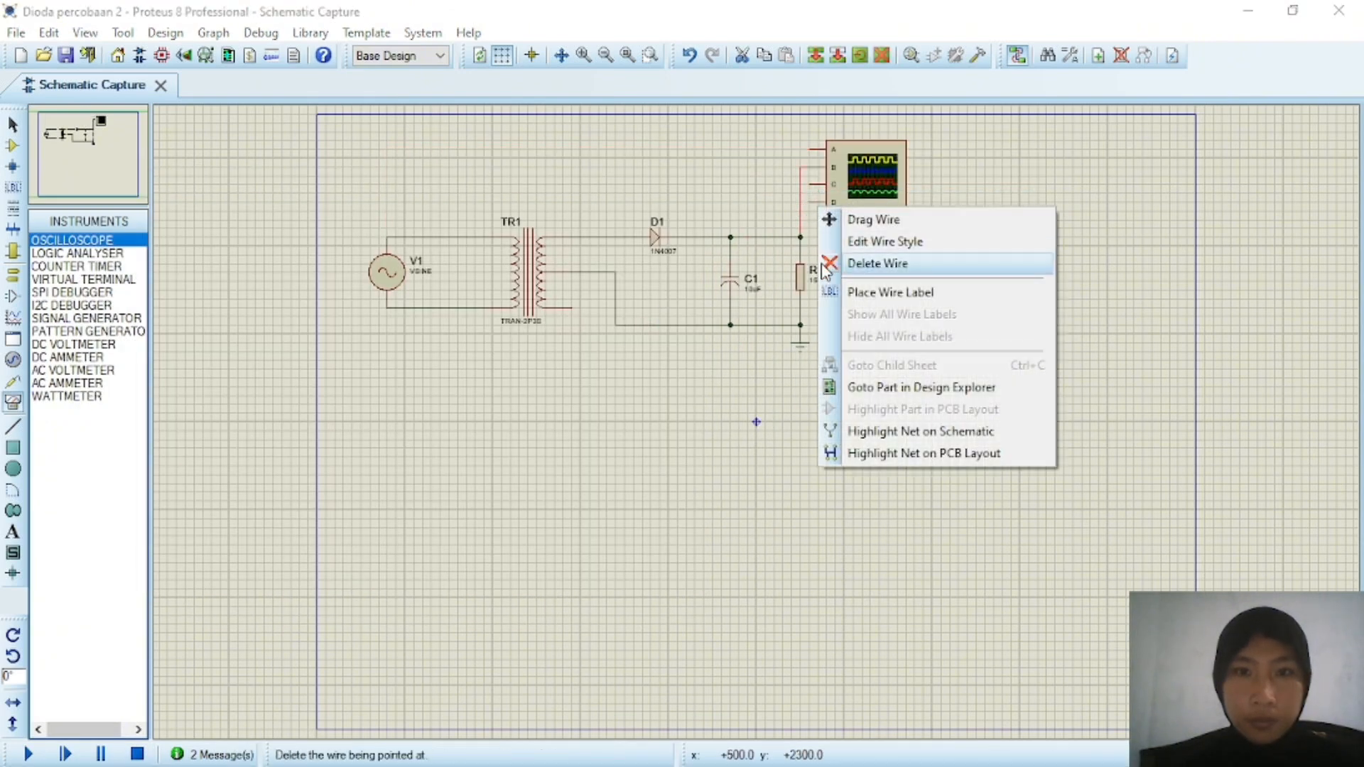
click(878, 263)
- Wire oscilloscope channel A to the output node above the resistor and channel B to the source's upper terminal
click(810, 149)
click(800, 237)
click(814, 166)
click(389, 229)
- Run the simulation, increase channel A's sensitivity, set its position to -110, and set channel B's scale to 23 V
click(28, 755)
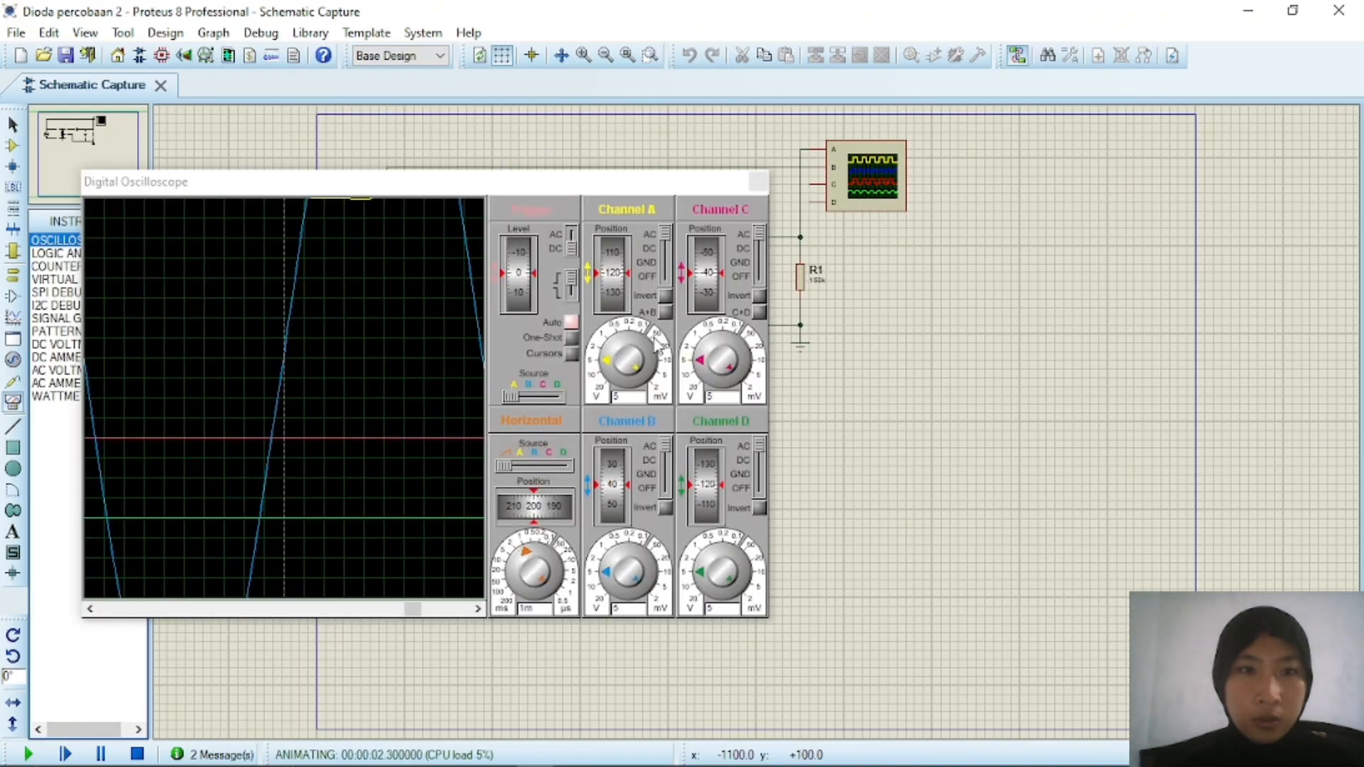
drag(637, 367, 629, 356)
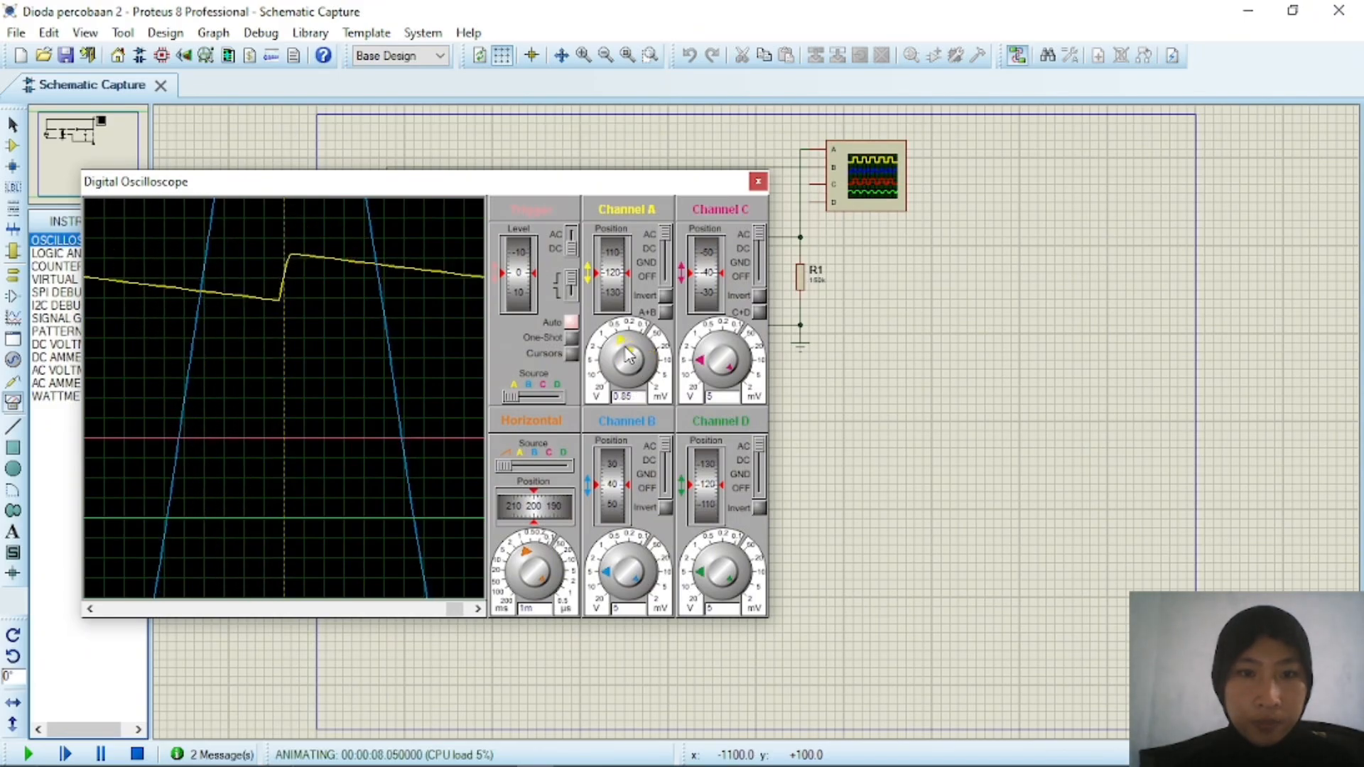
mouse_move(624, 556)
mouse_down()
mouse_move(628, 572)
mouse_move(608, 584)
mouse_move(621, 587)
mouse_up()
drag(620, 282, 620, 286)
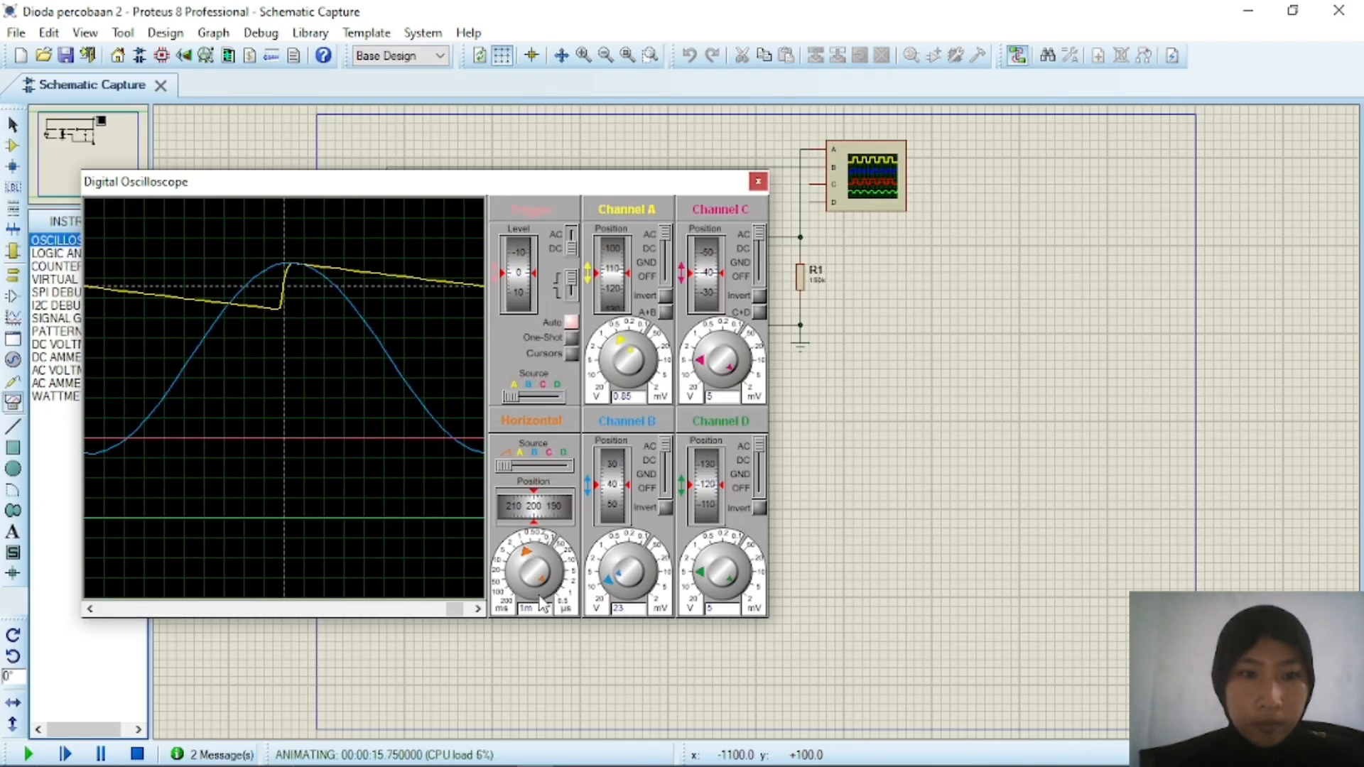
- Set the oscilloscope's horizontal timebase to 2 ms and switch off channels C and D
click(506, 530)
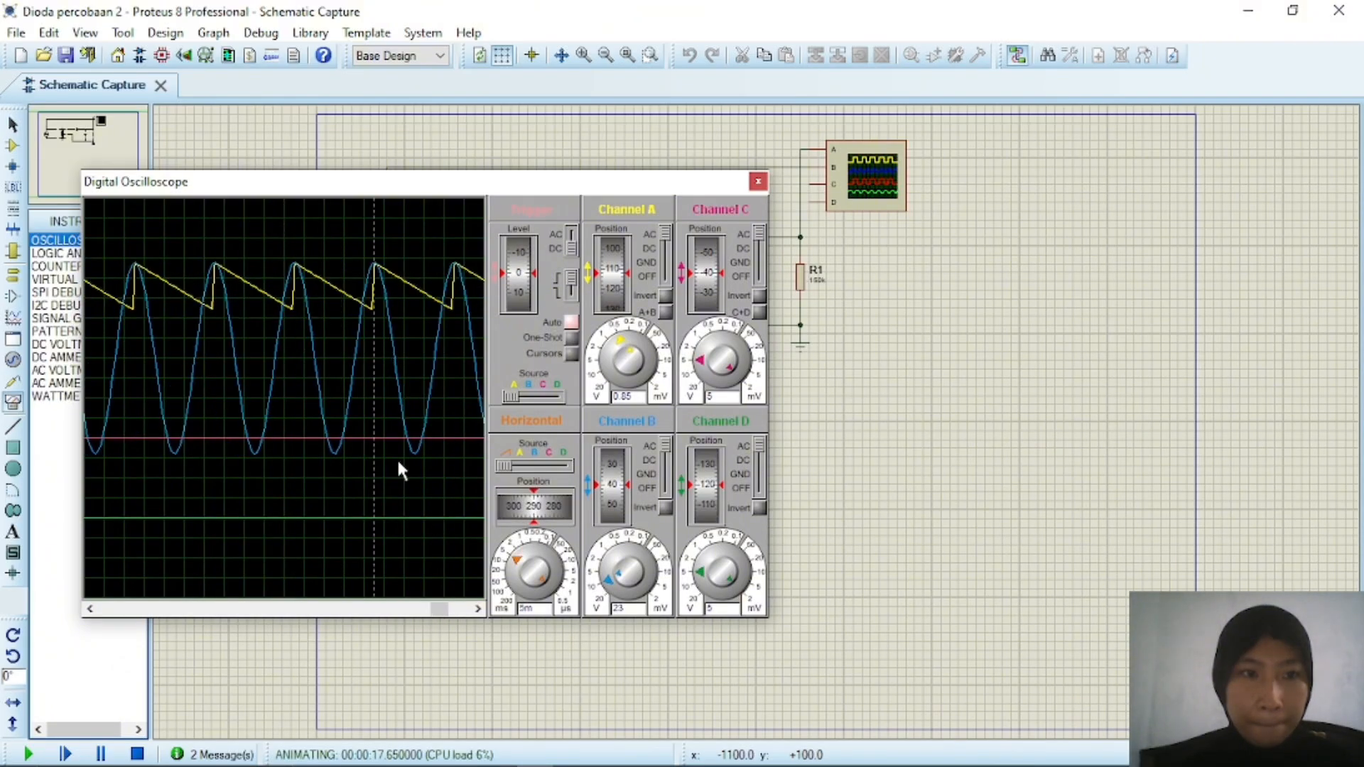
scroll(397, 461, up, 1)
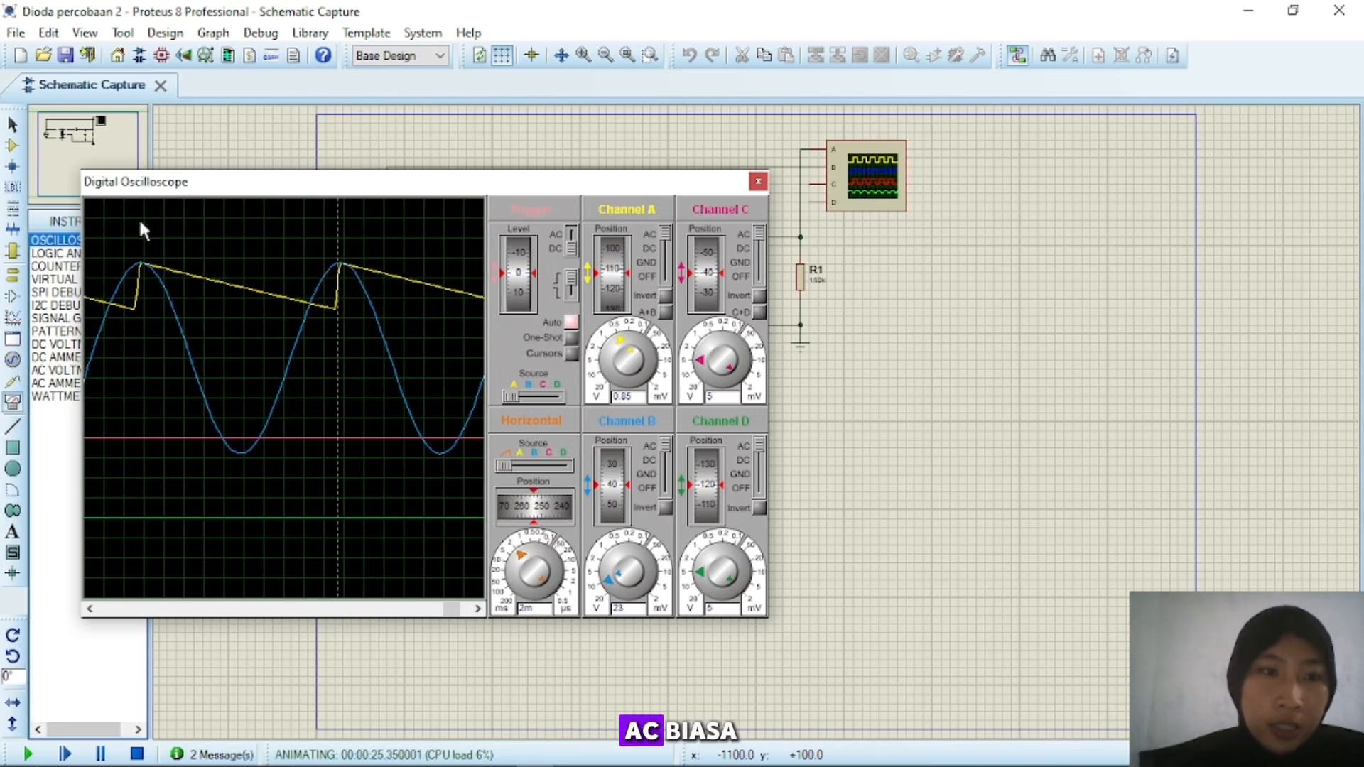
drag(761, 231, 768, 308)
drag(758, 445, 760, 497)
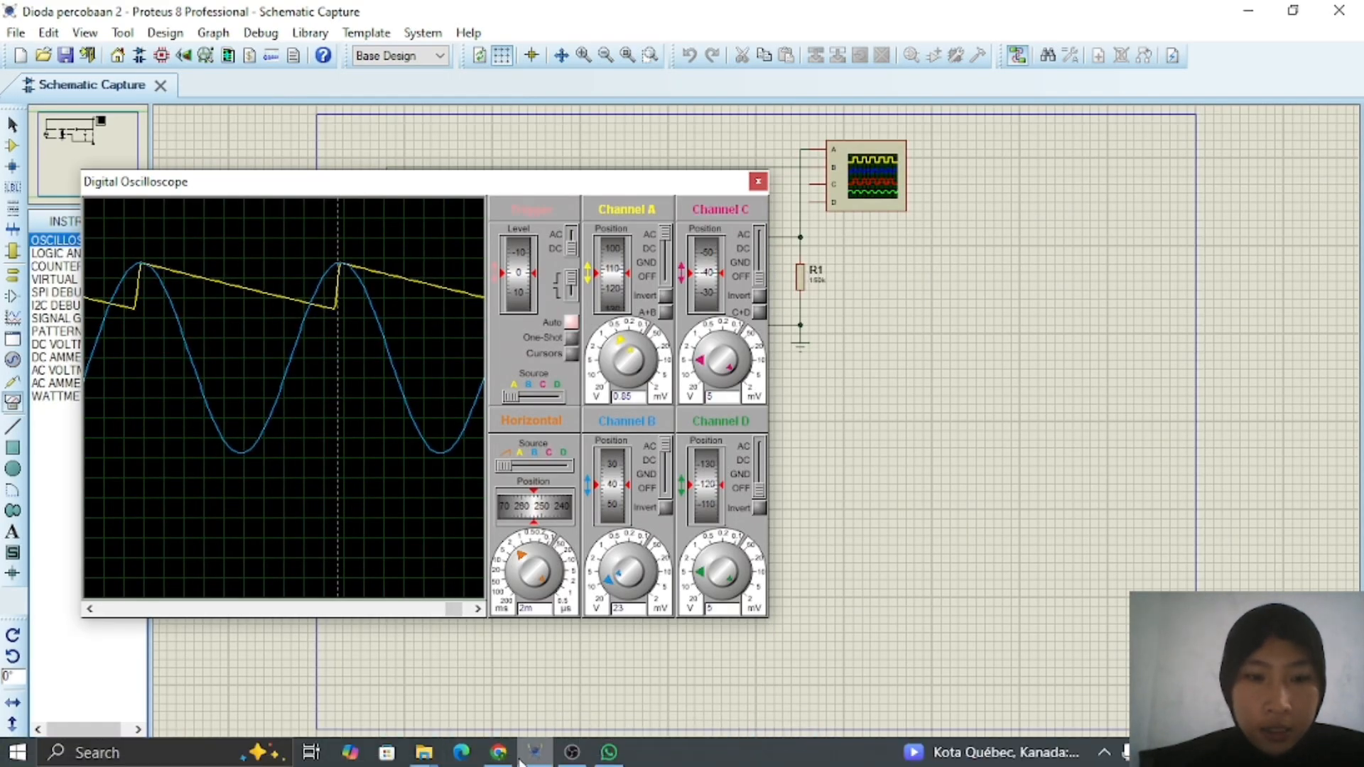
- Switch to the practicum PDF in Chrome and examine the column headings of Table 1.2 for the rectifier and filter data
click(500, 757)
scroll(862, 447, down, 20)
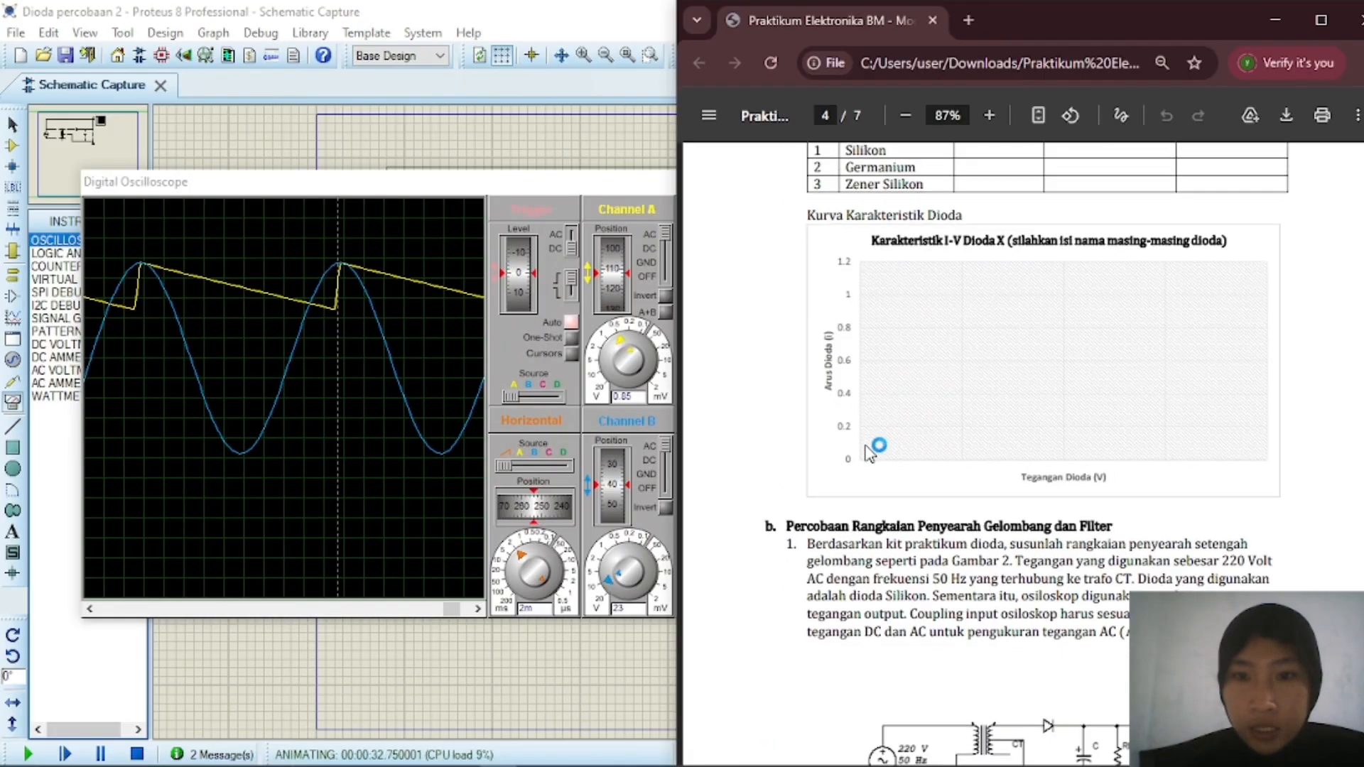
scroll(865, 452, down, 12)
scroll(871, 447, up, 4)
scroll(938, 485, down, 4)
drag(970, 209, 1203, 237)
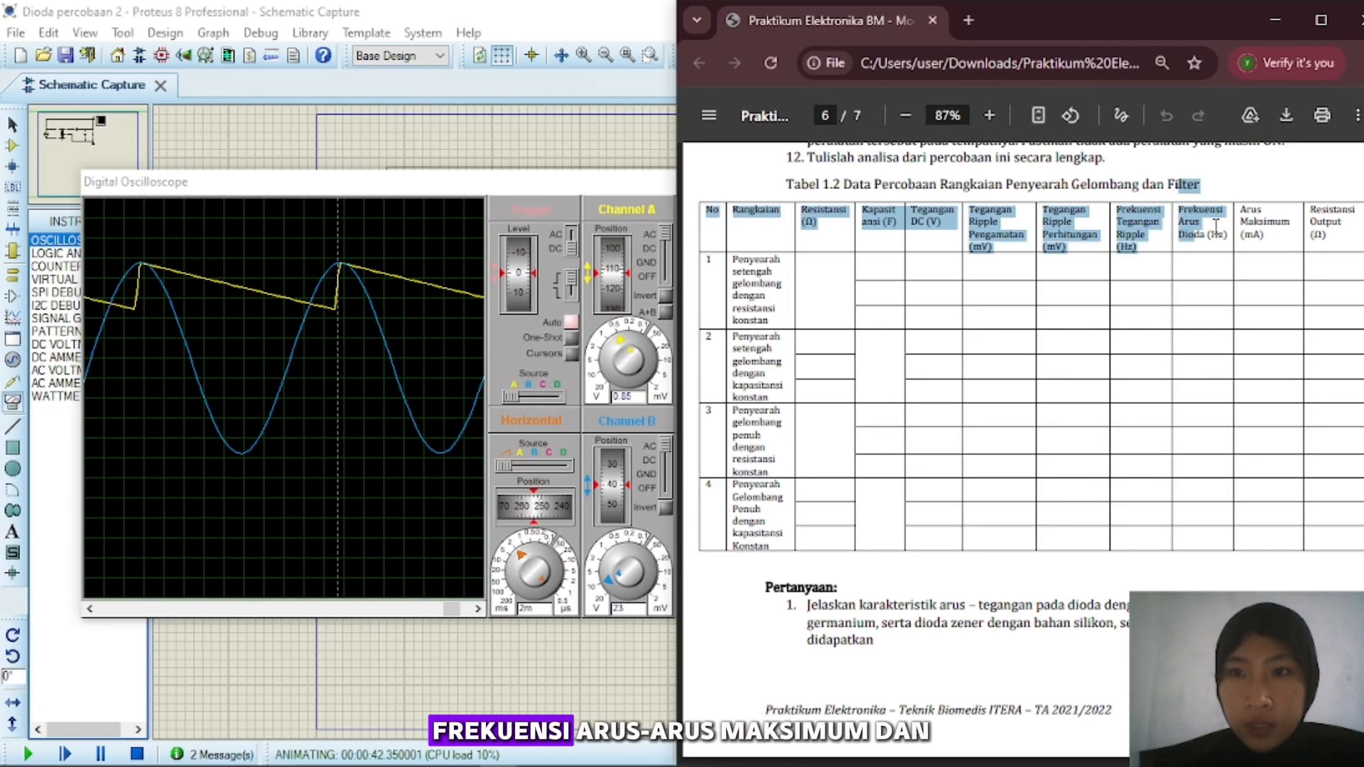
click(1242, 213)
drag(1305, 232, 1322, 216)
click(1323, 215)
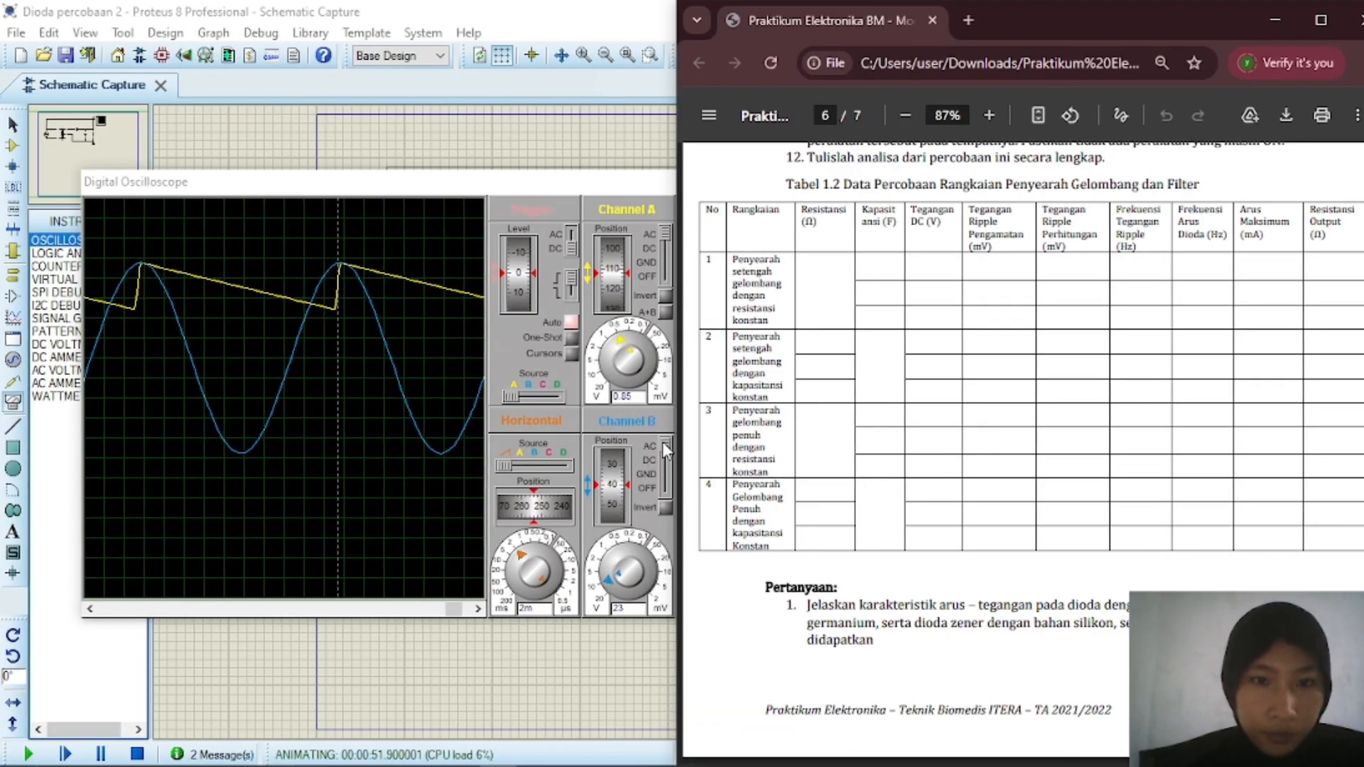
- Return to the Proteus oscilloscope, switch off channel B and enable the cursors
drag(662, 442, 679, 510)
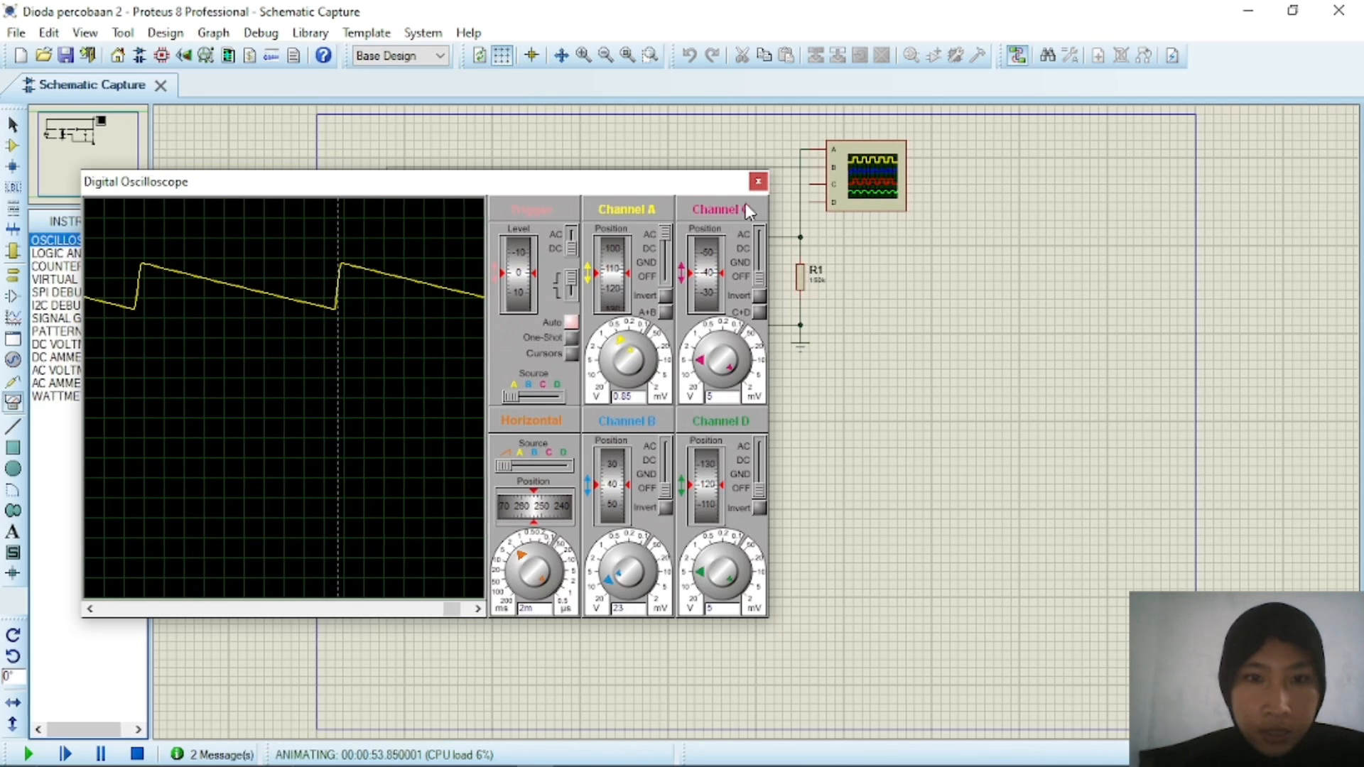
click(572, 354)
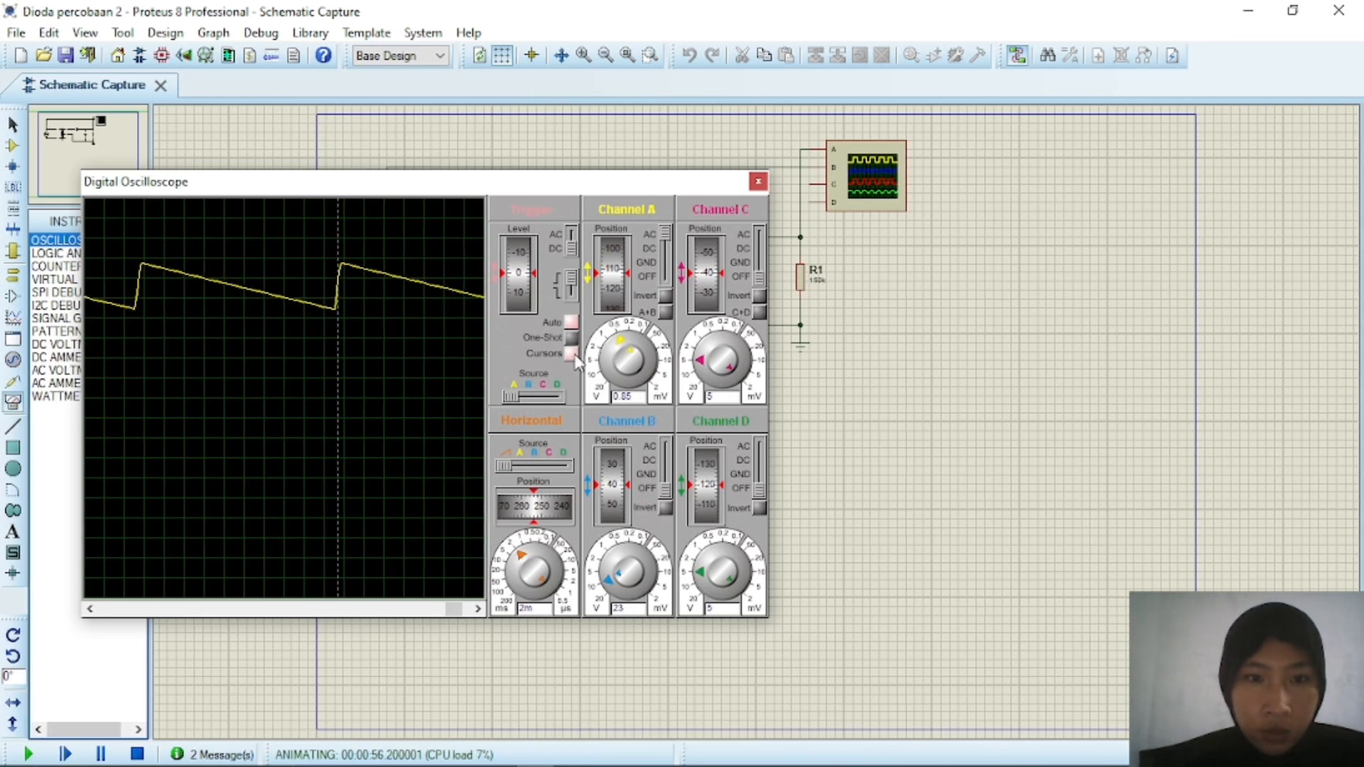
- Measure the peak of channel A's ripple waveform with an oscilloscope cursor, clearing the placed cursors
right_click(345, 263)
click(352, 268)
click(341, 263)
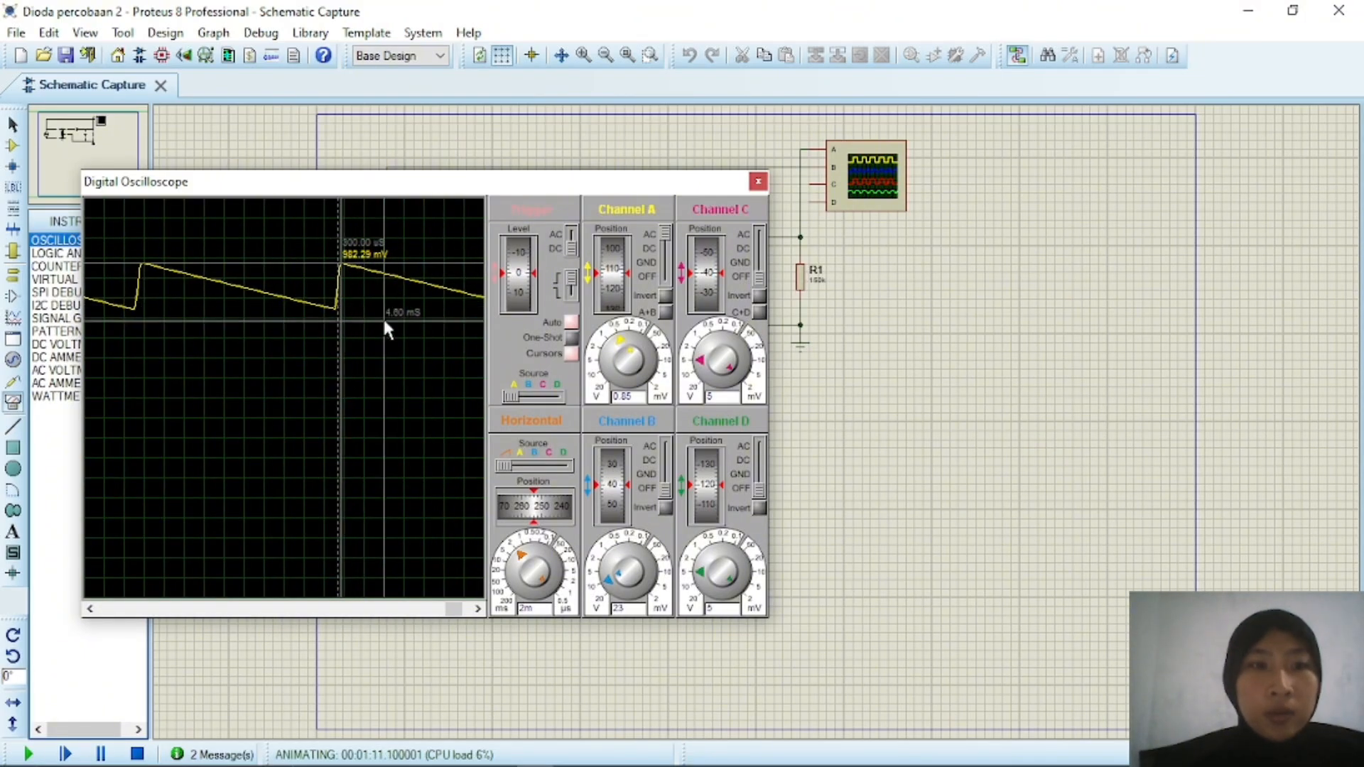
right_click(384, 319)
click(468, 357)
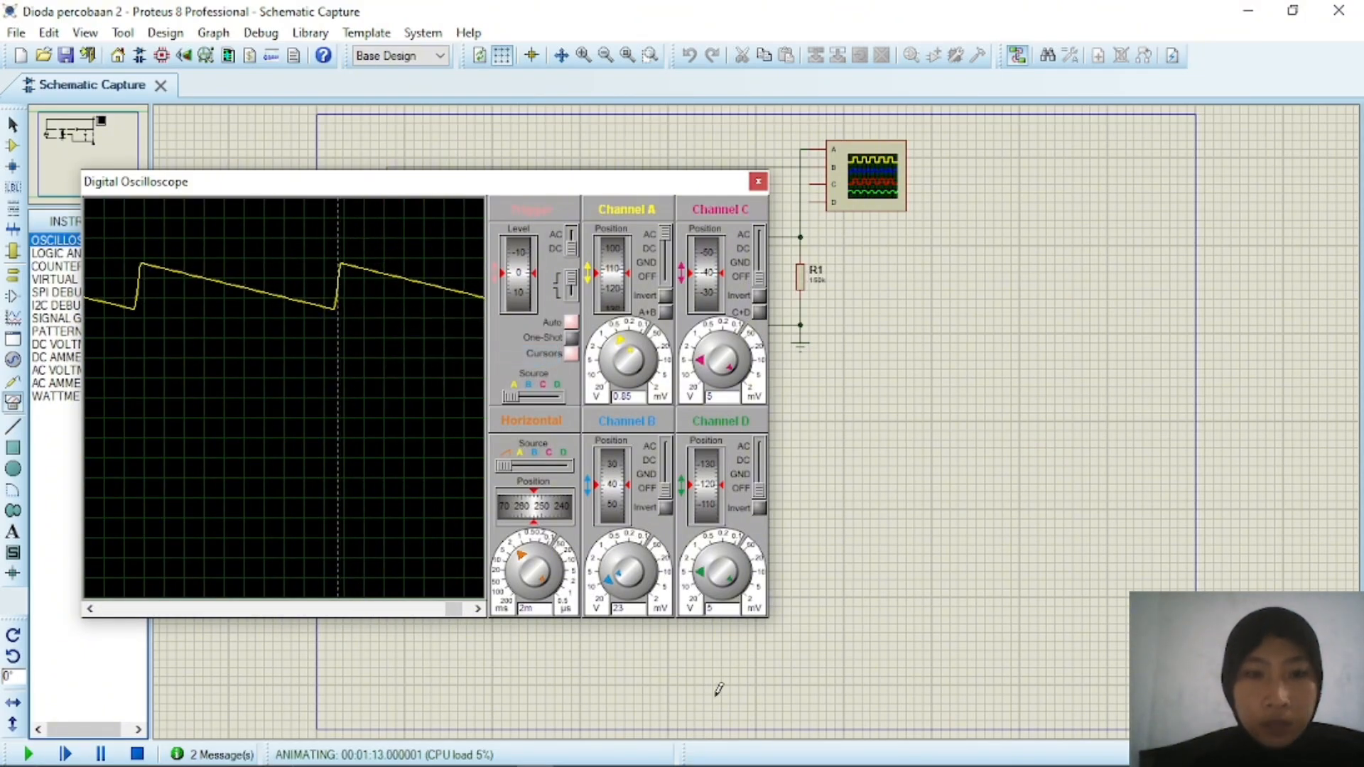
- Switch to the practicum PDF in Chrome and examine the ripple voltage formula Vr, its variable definitions and the half-wave rectifier circuit in Gambar 2
mouse_move(665, 755)
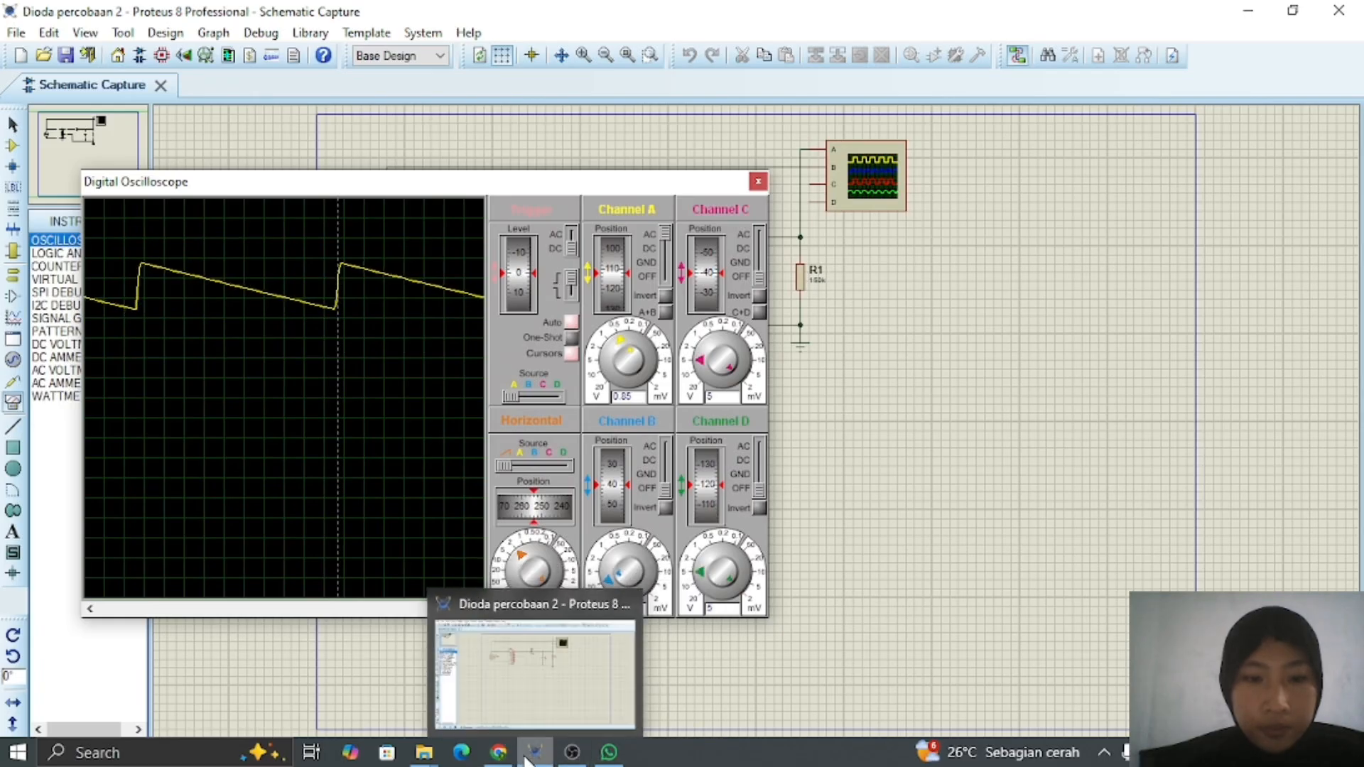
click(499, 753)
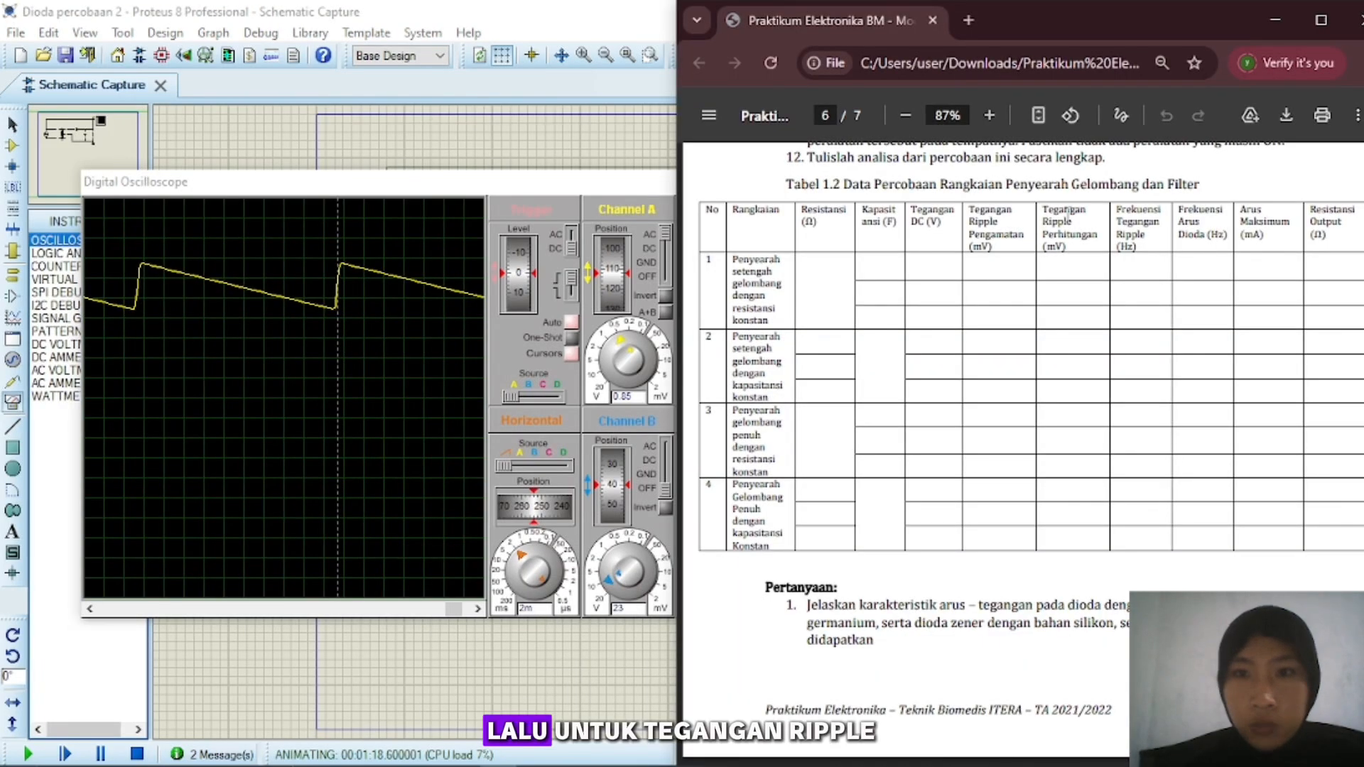
scroll(1119, 359, up, 7)
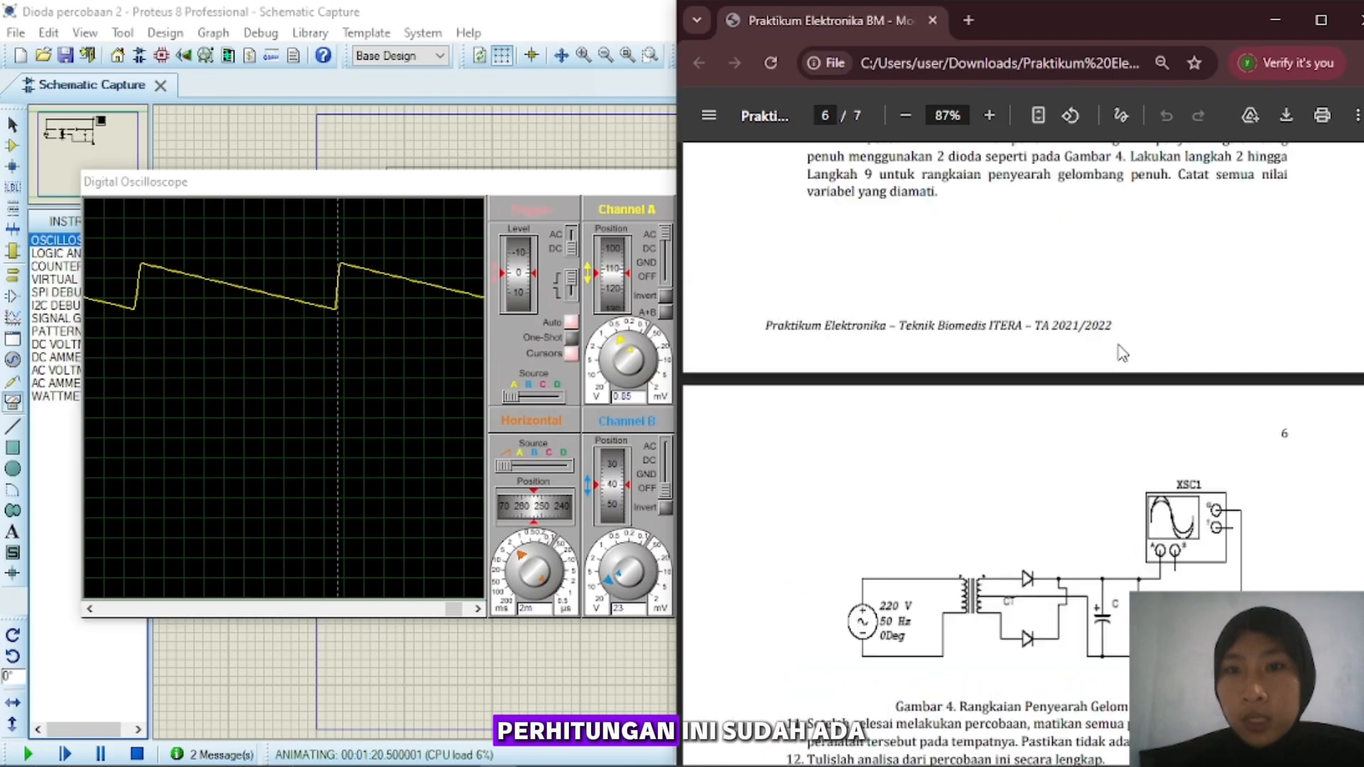
scroll(1122, 353, up, 20)
scroll(1120, 334, up, 15)
scroll(1120, 332, down, 2)
scroll(1109, 348, up, 3)
scroll(1057, 400, down, 2)
scroll(1056, 400, up, 3)
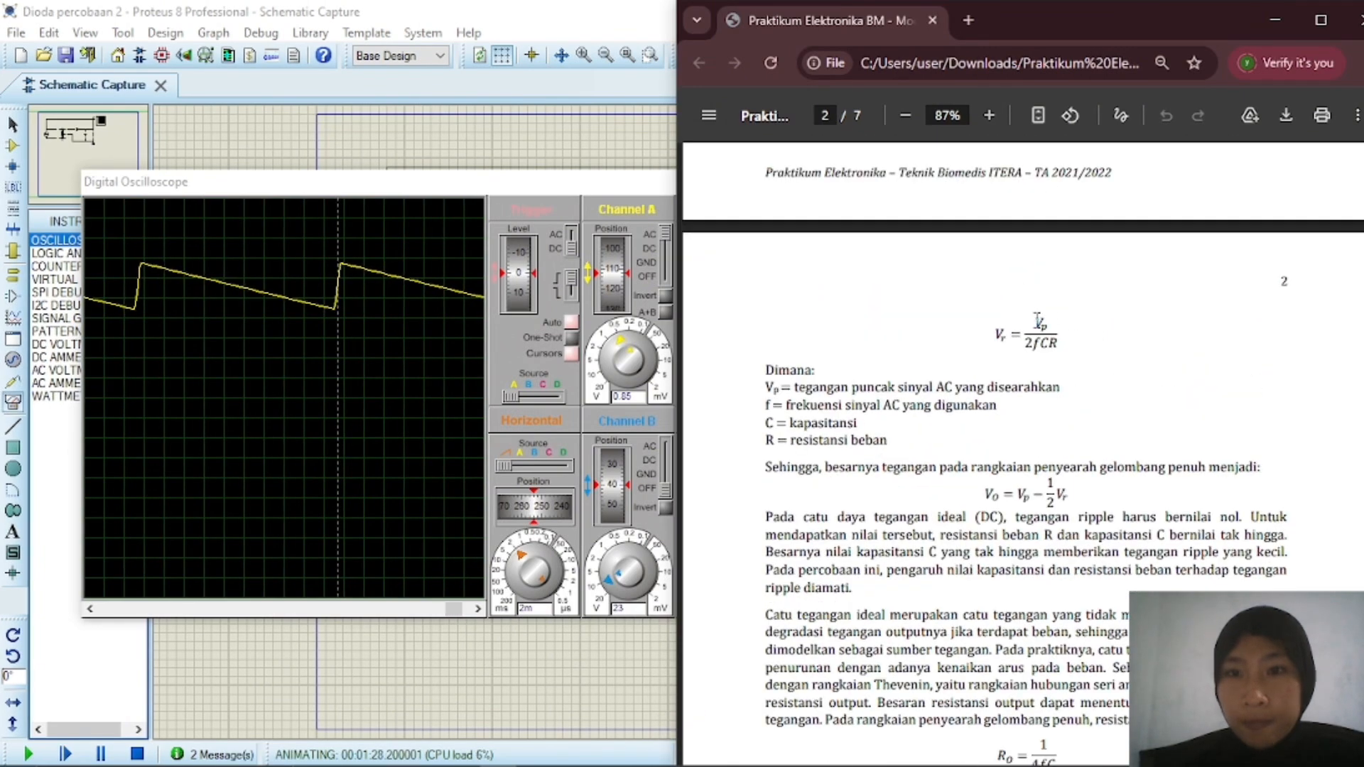
scroll(1058, 325, down, 20)
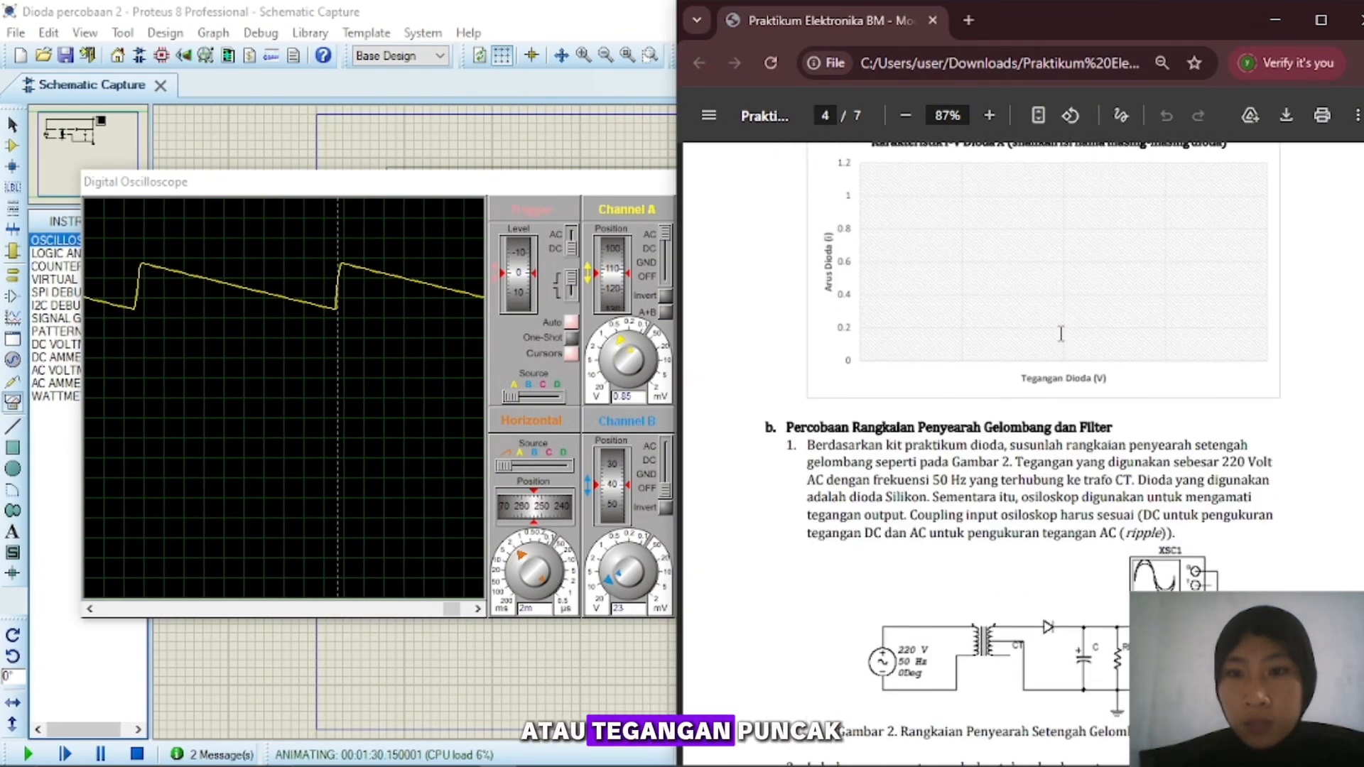
scroll(1061, 332, up, 4)
scroll(1060, 332, down, 14)
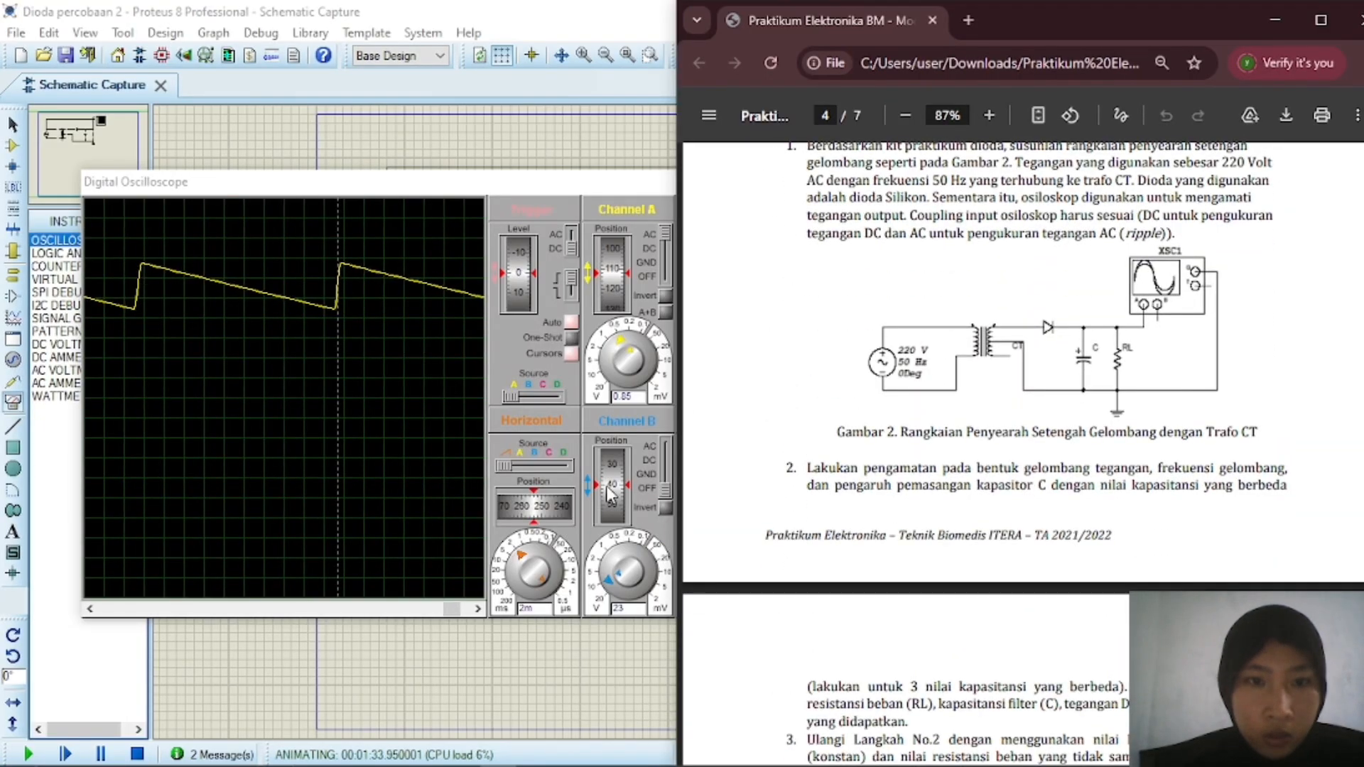
- Return to the Proteus oscilloscope, set channel B to AC and measure its peak voltage with a cursor, clearing the cursor
drag(665, 491, 666, 445)
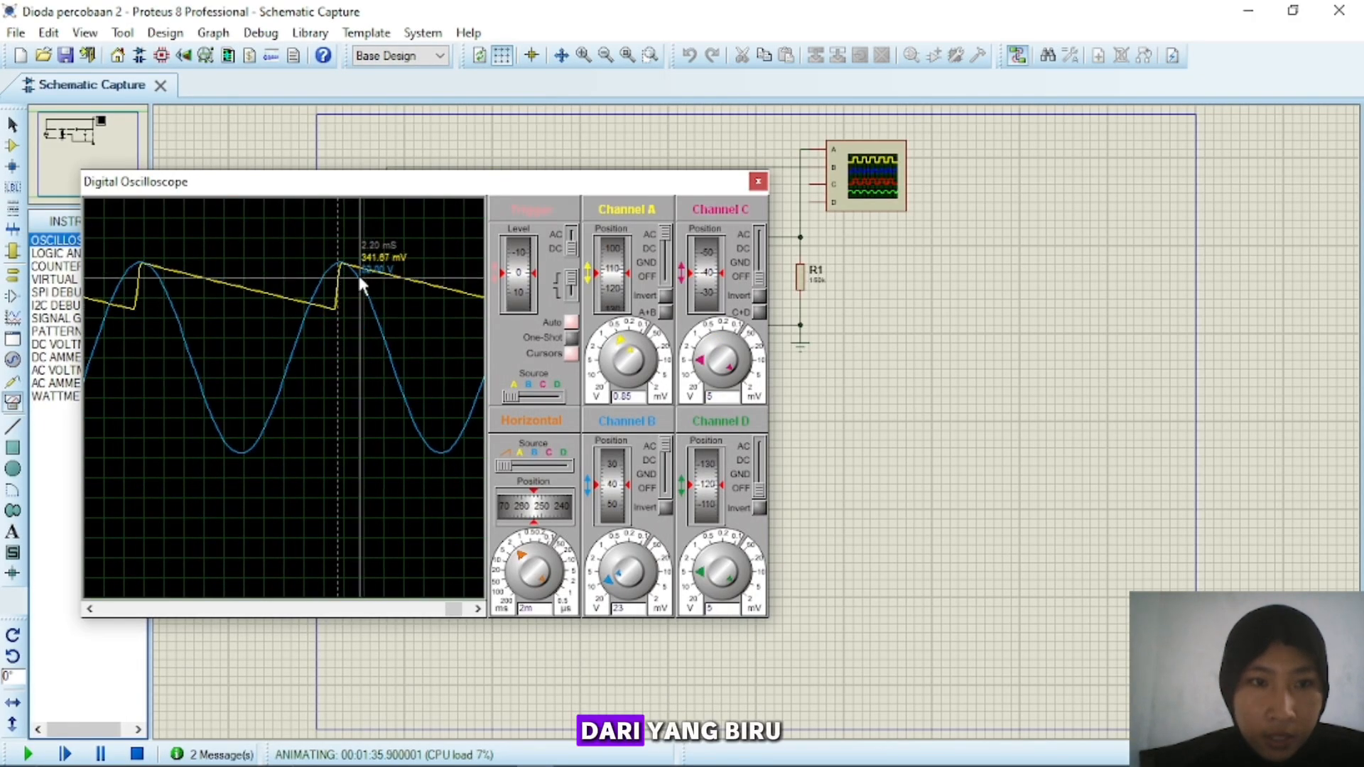
mouse_move(341, 264)
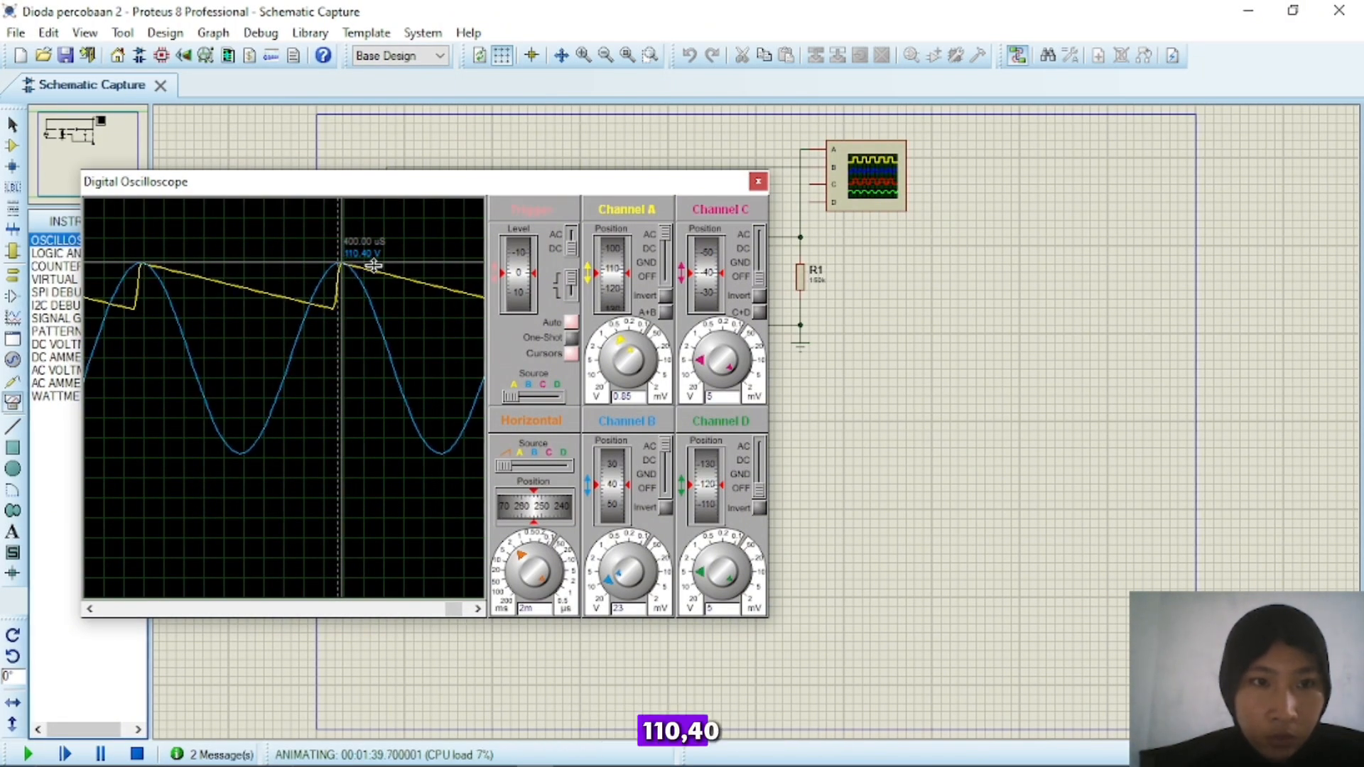
right_click(395, 247)
click(419, 283)
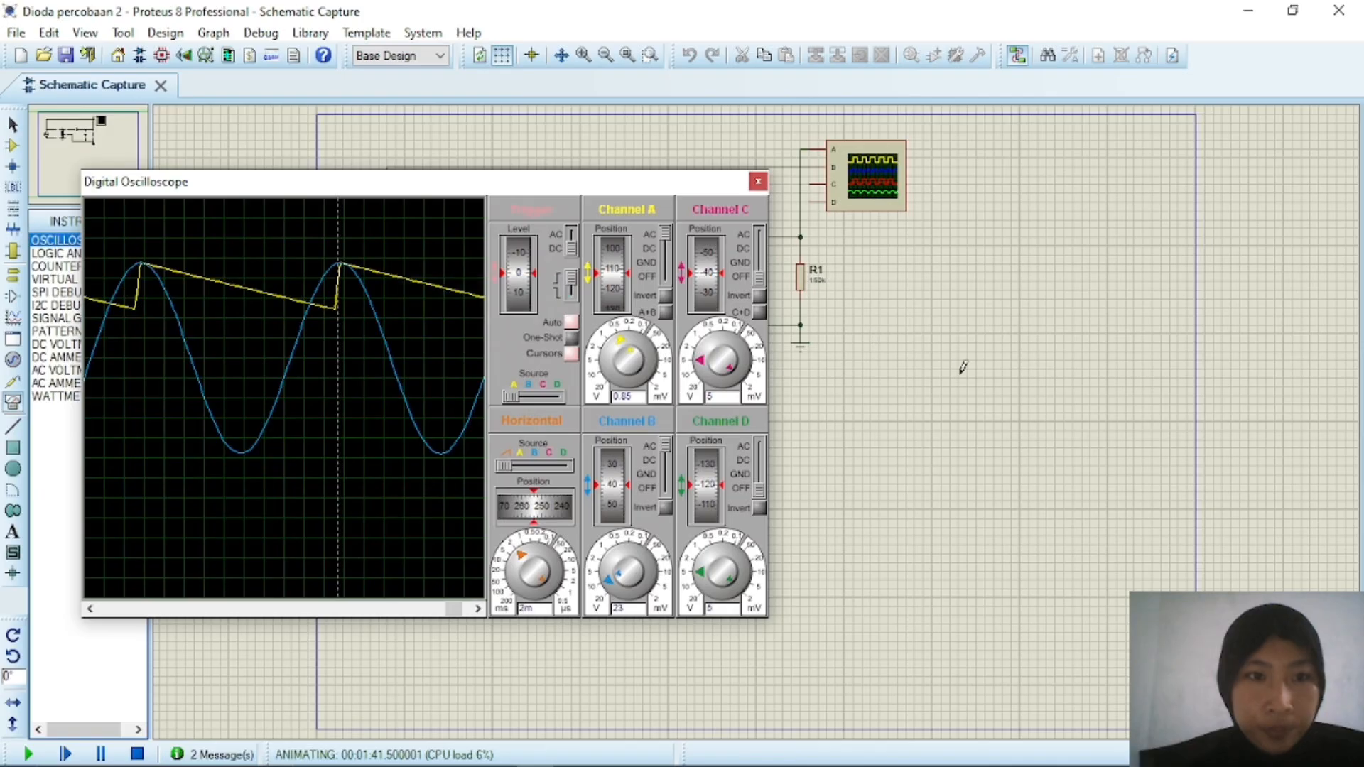
- Switch to the practicum PDF in Chrome and examine the ripple frequency column of Table 1.2
mouse_move(643, 762)
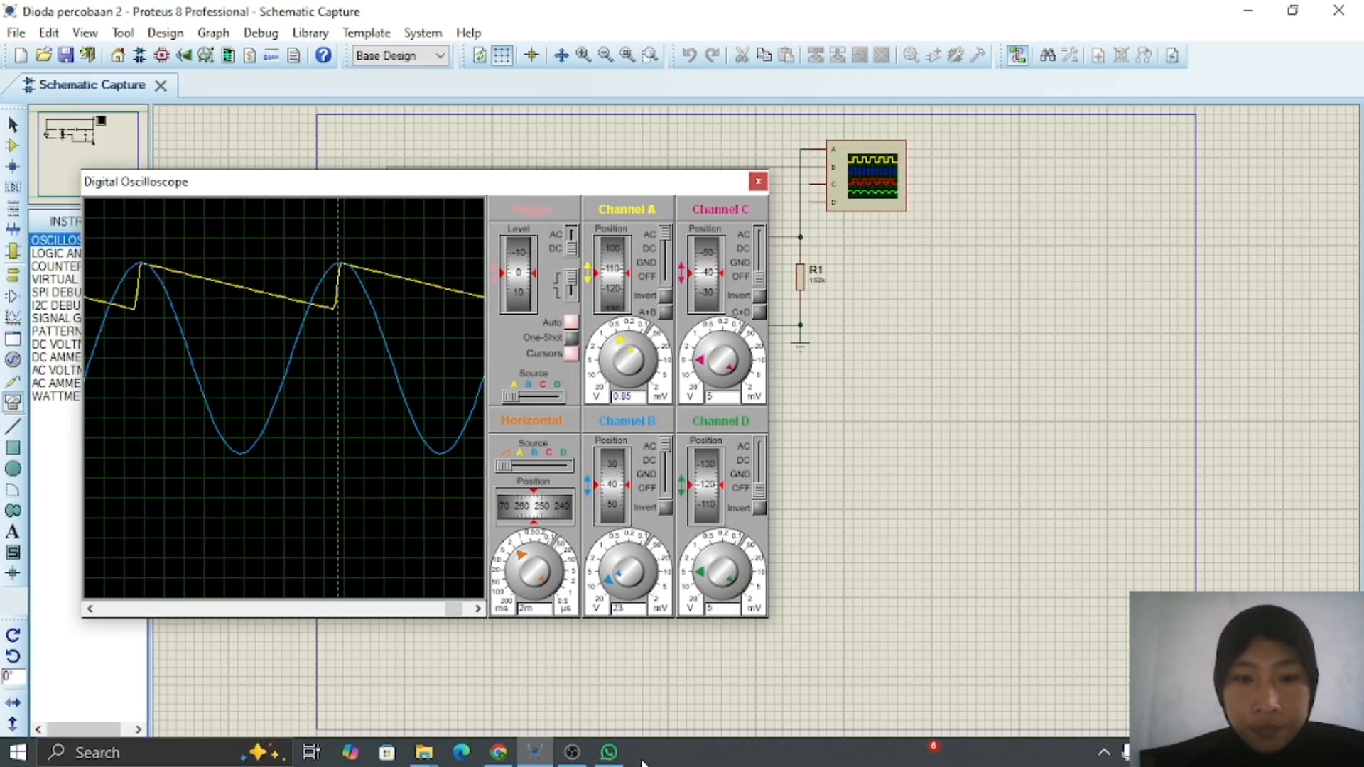
click(509, 748)
scroll(1180, 348, down, 15)
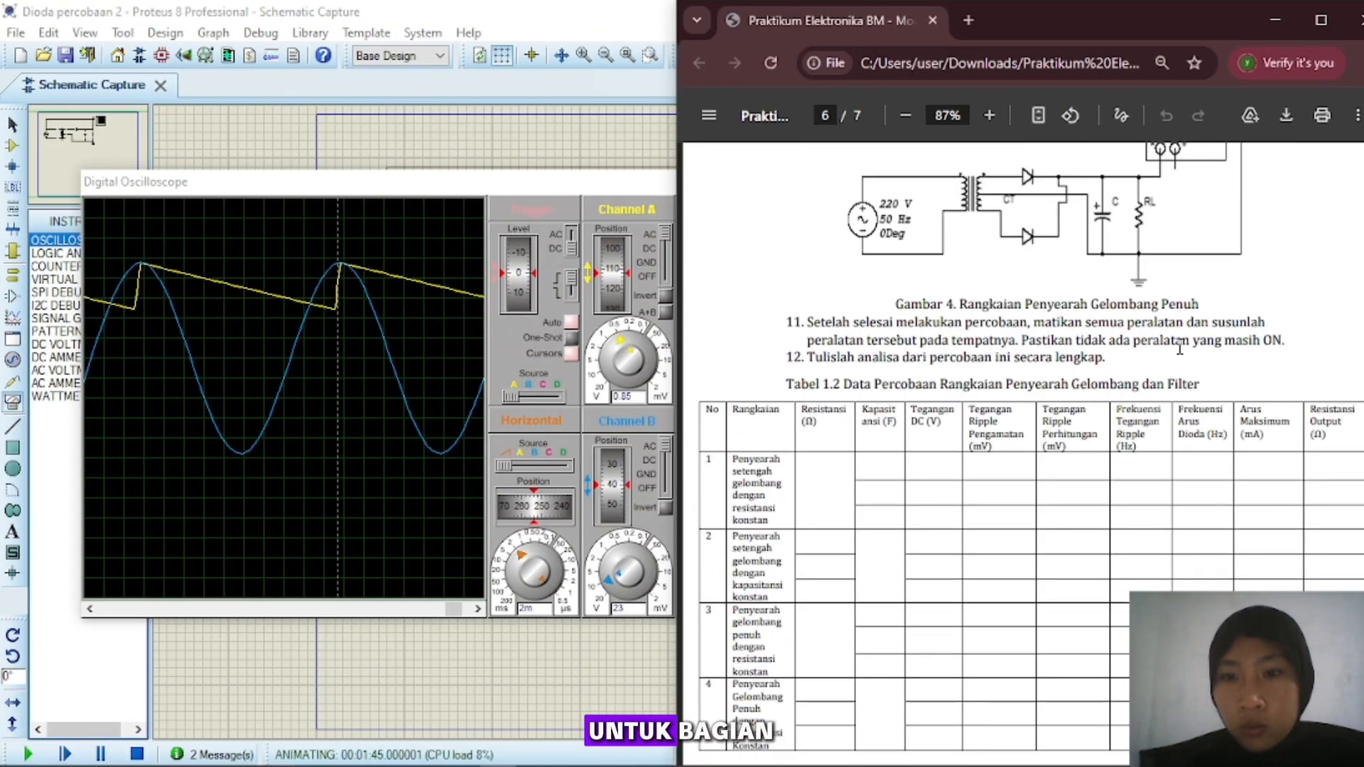
scroll(1180, 348, down, 1)
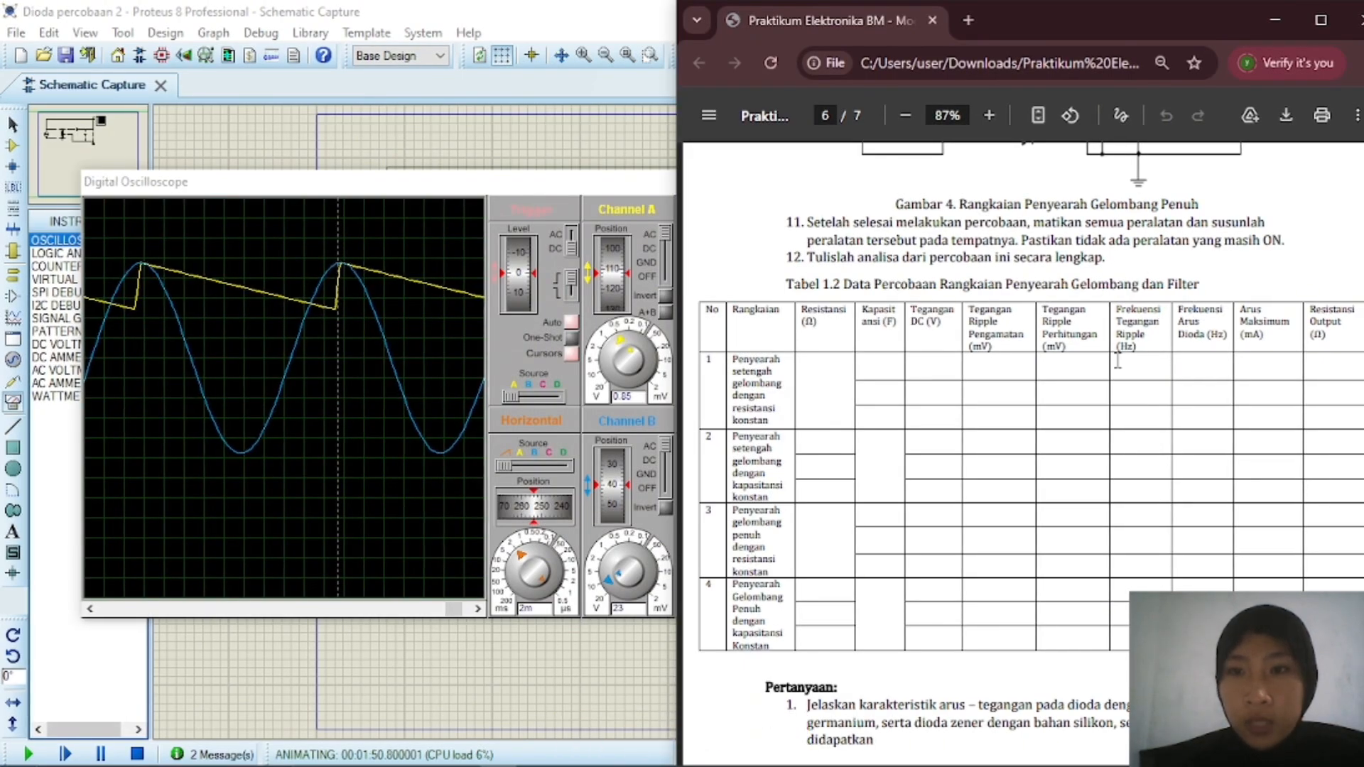
- Return to the Proteus oscilloscope, switch off channel B and measure the times of two consecutive channel A ripple troughs with cursors, deleting each cursor
drag(665, 439, 671, 505)
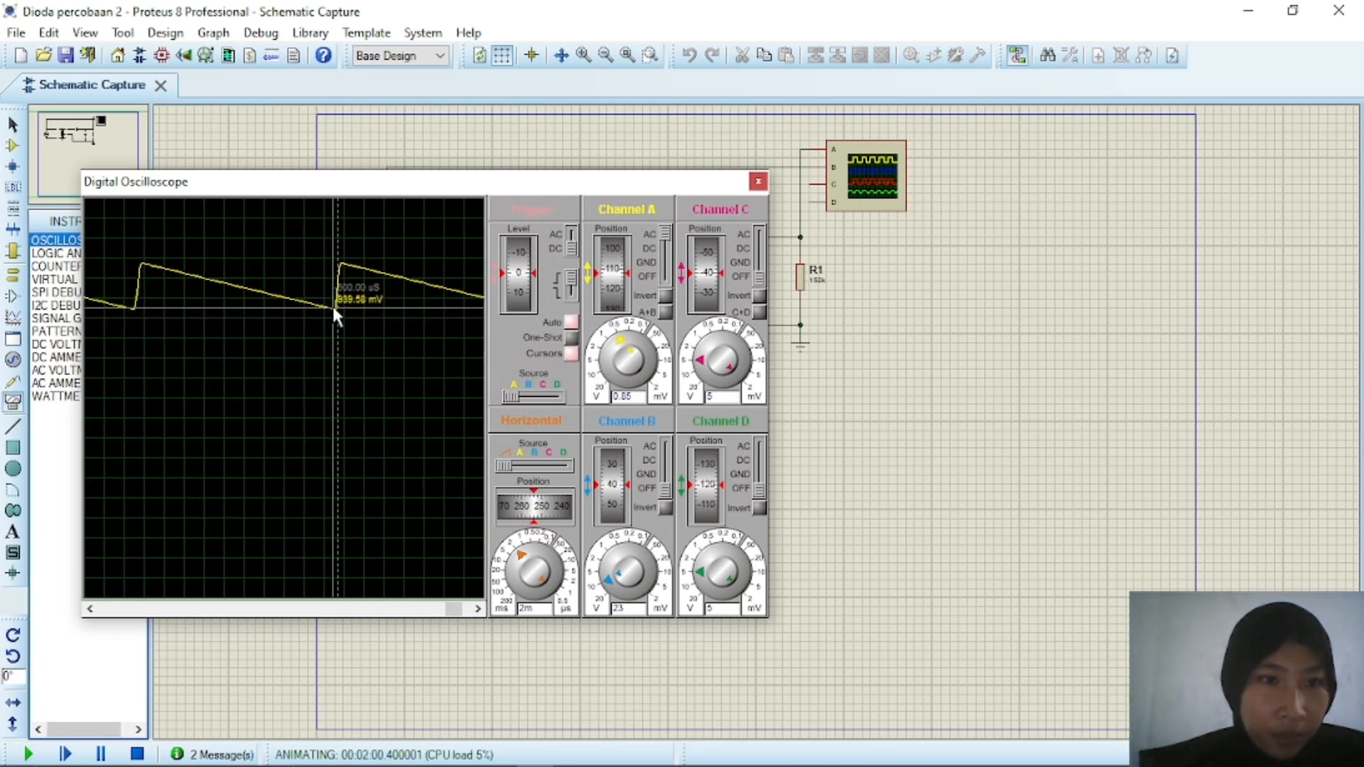
click(133, 308)
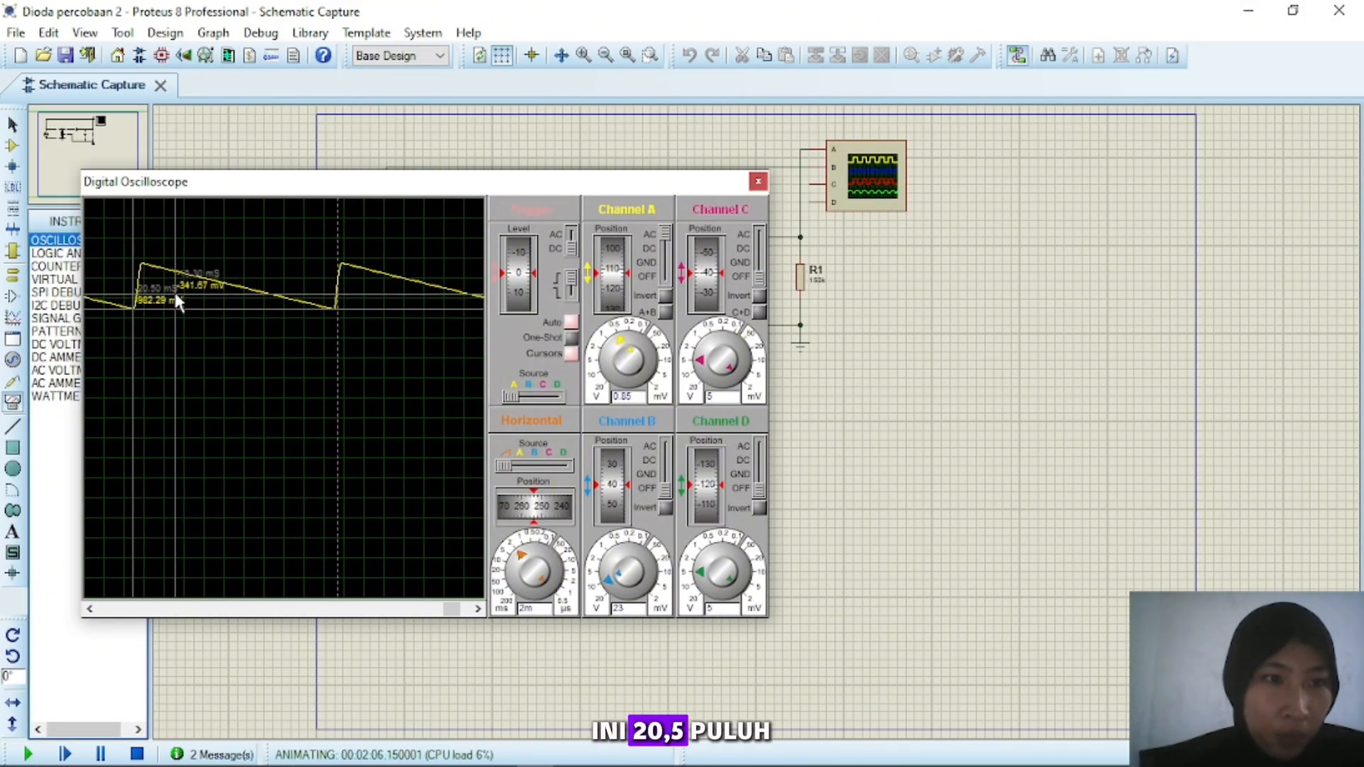
right_click(260, 303)
click(341, 319)
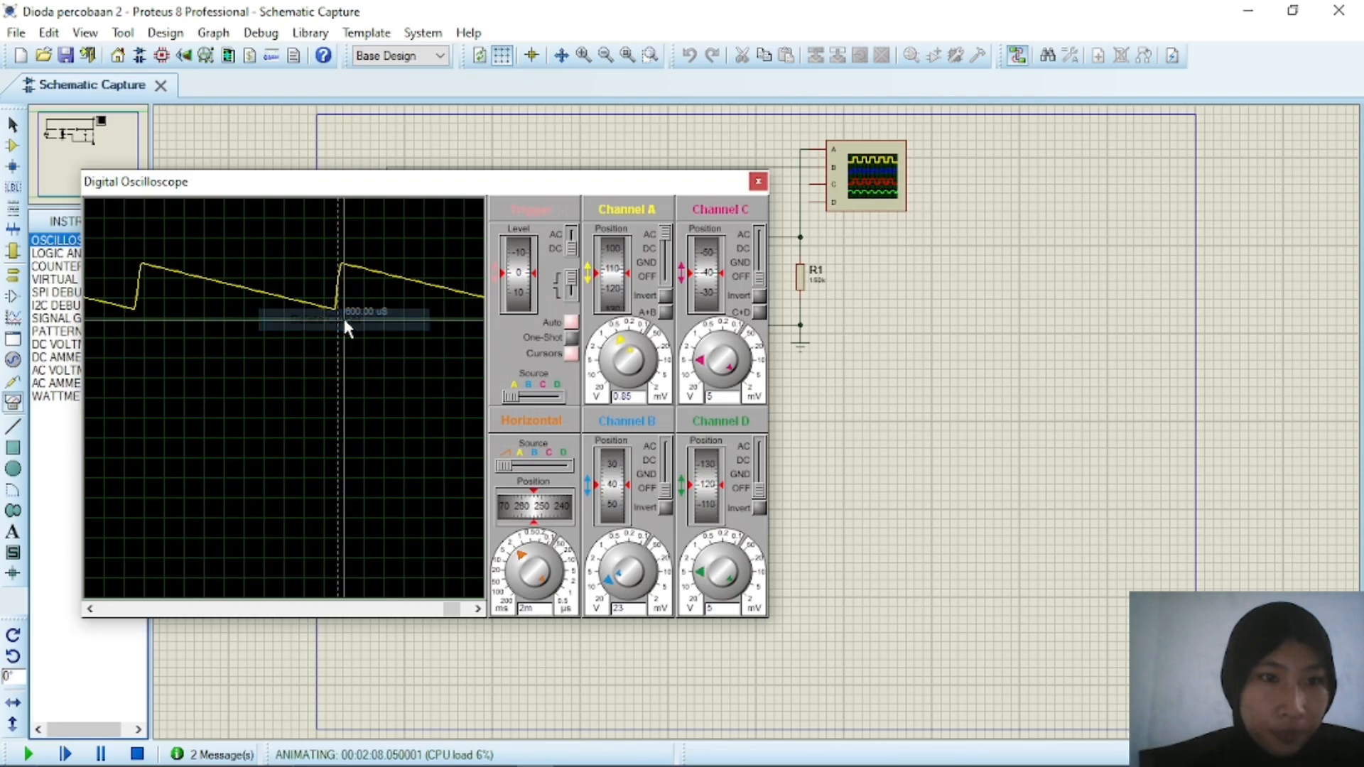
click(335, 305)
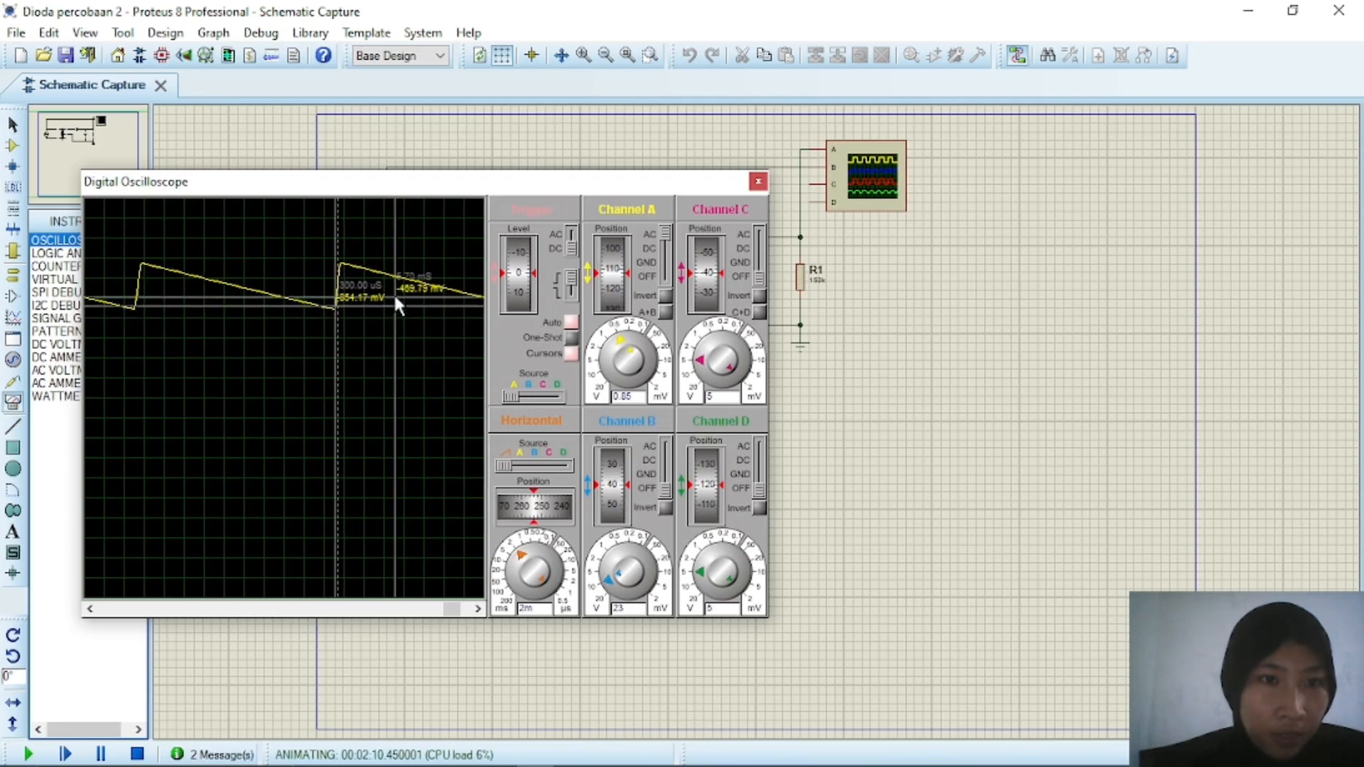
right_click(342, 309)
click(363, 317)
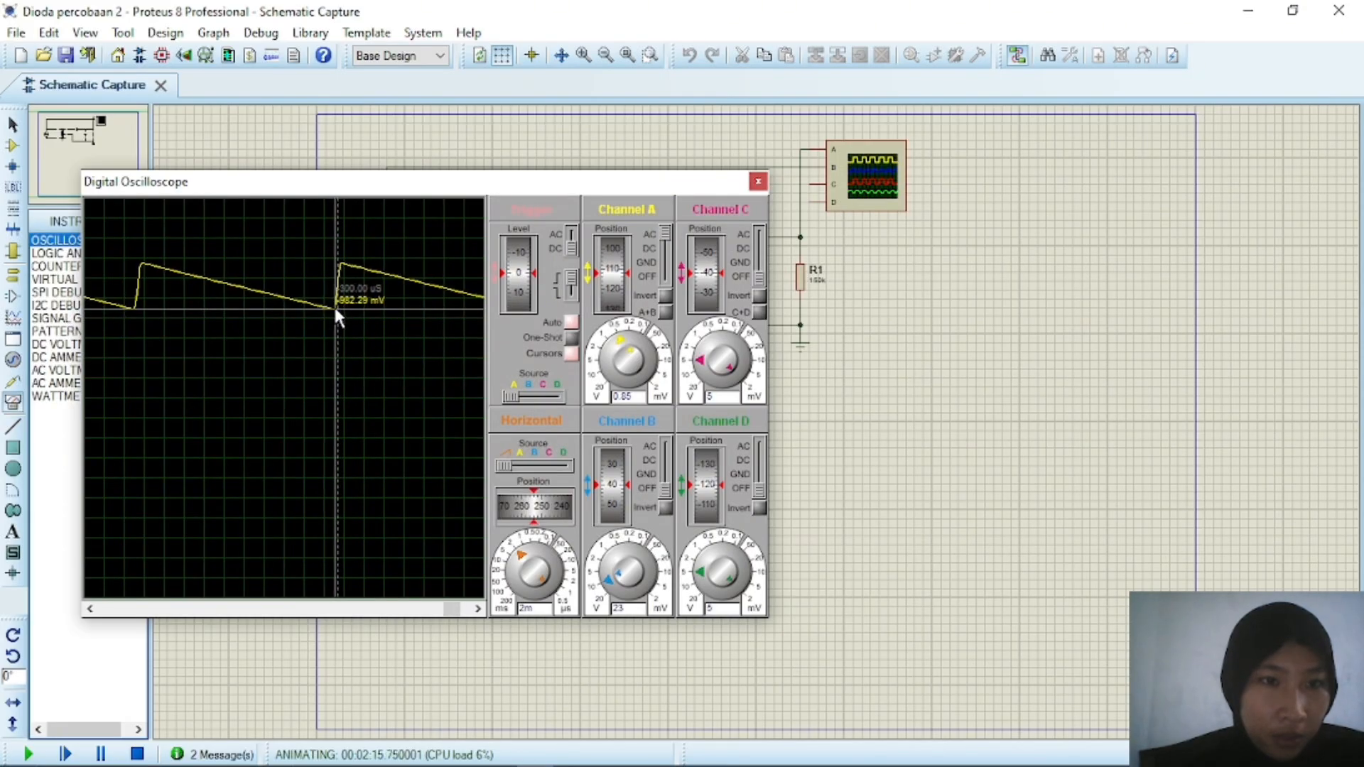
click(335, 307)
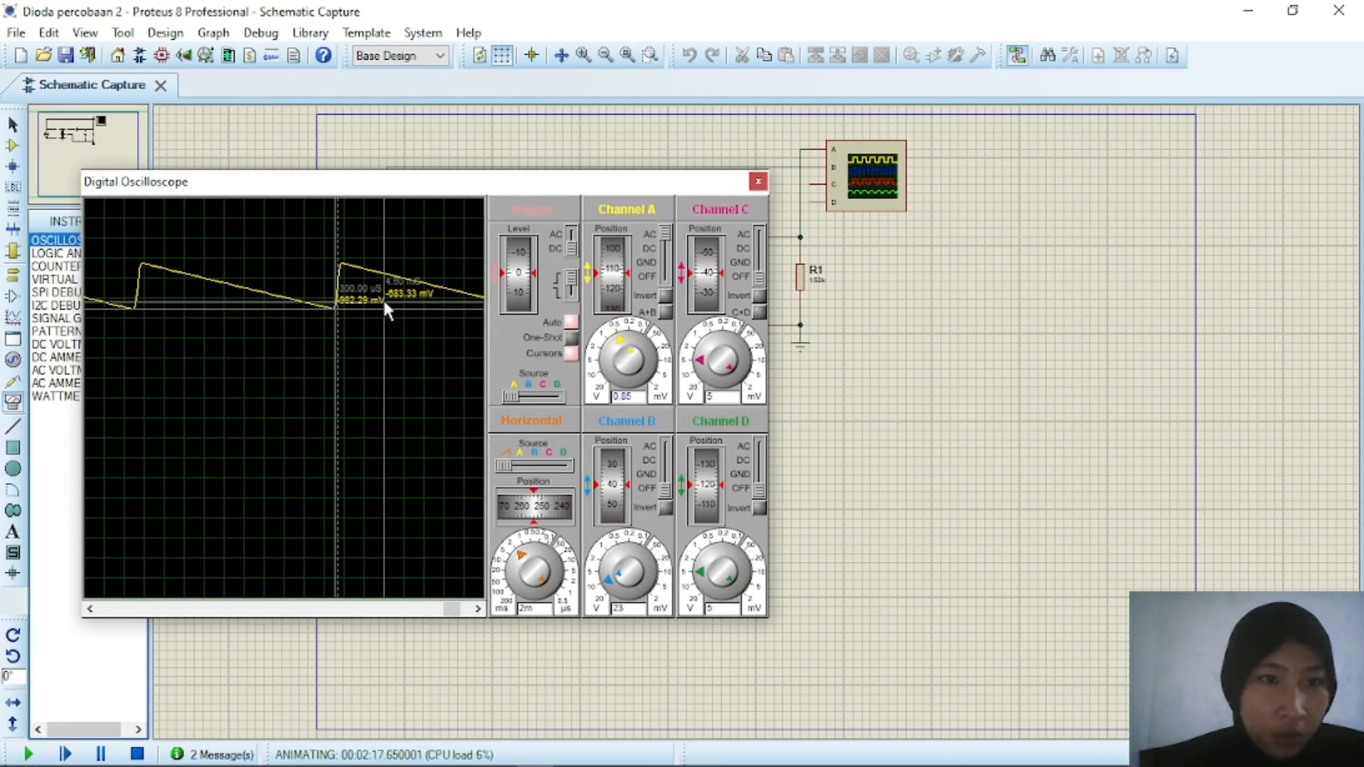
right_click(383, 309)
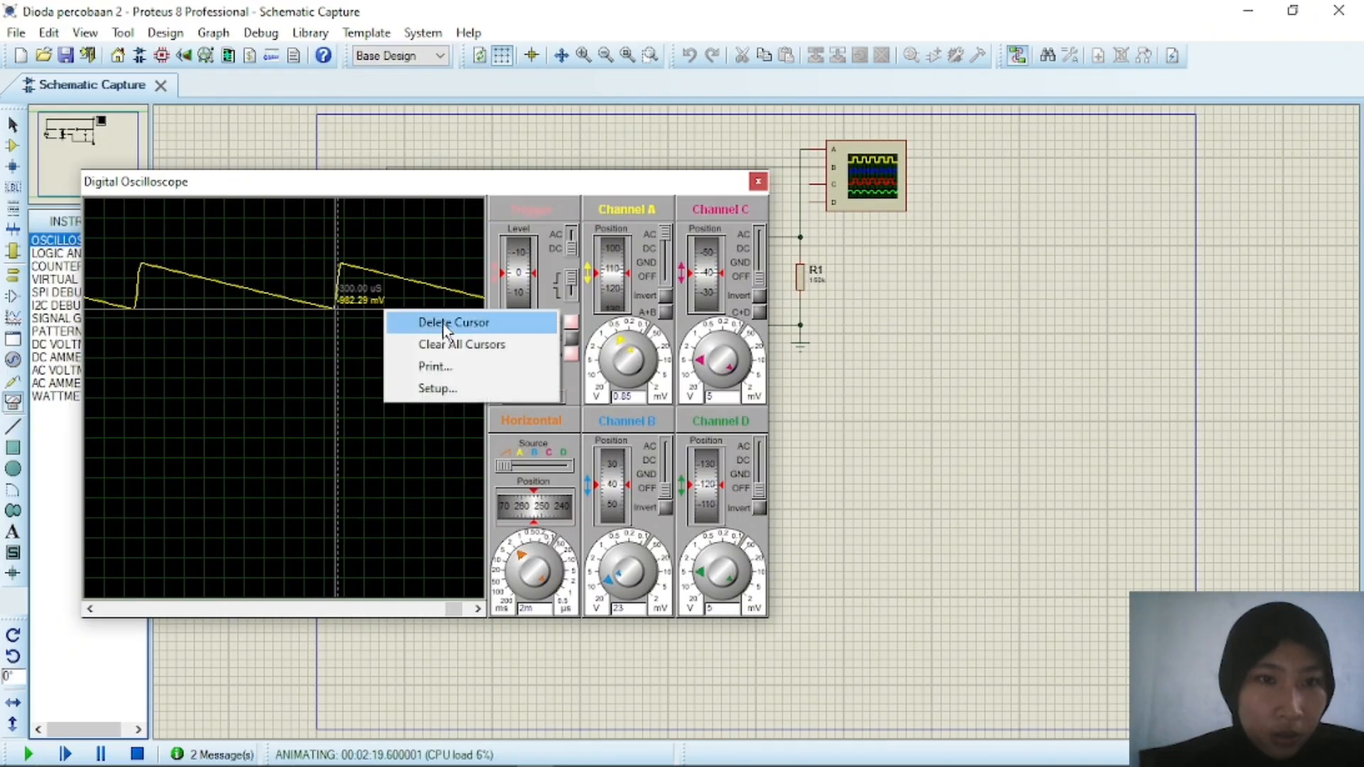
click(445, 323)
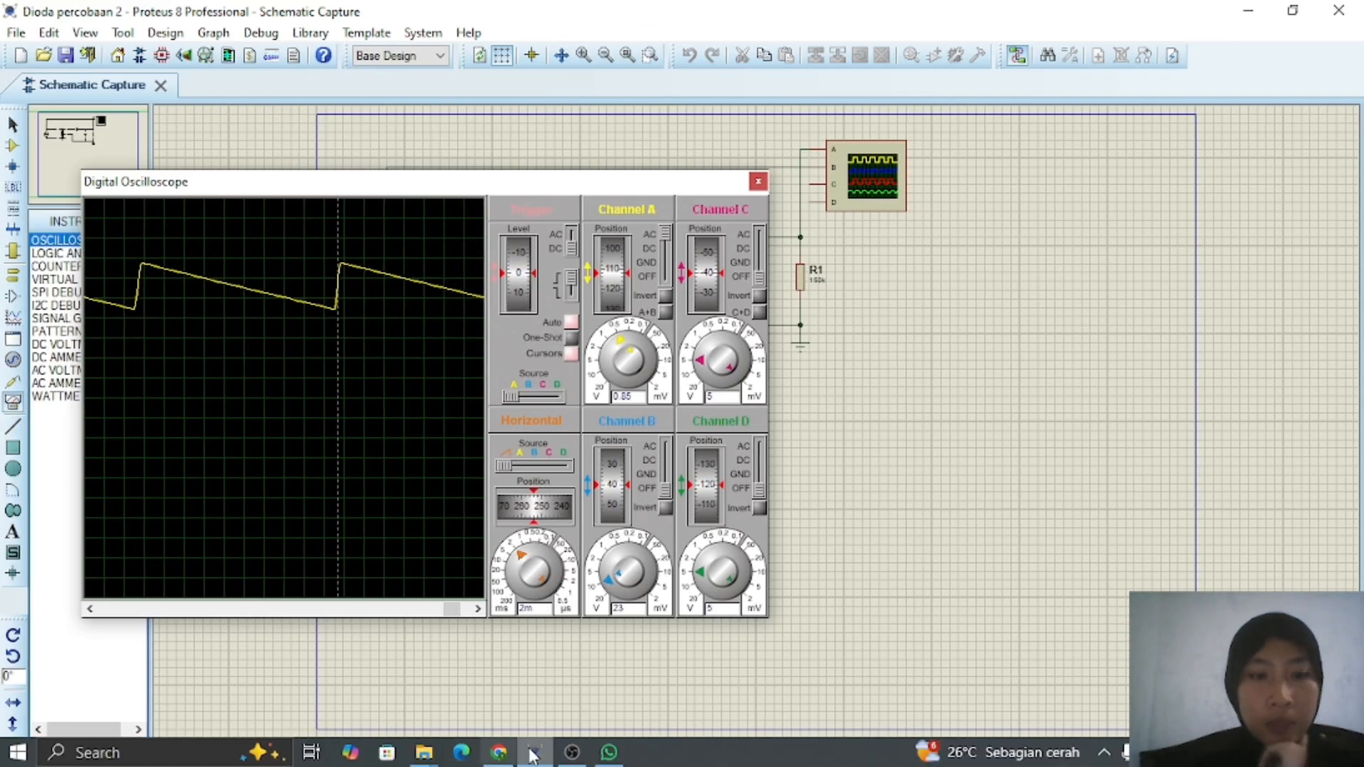
- Stop the simulation and wire oscilloscope input C to the node between transformer TR1 and diode D1
click(531, 754)
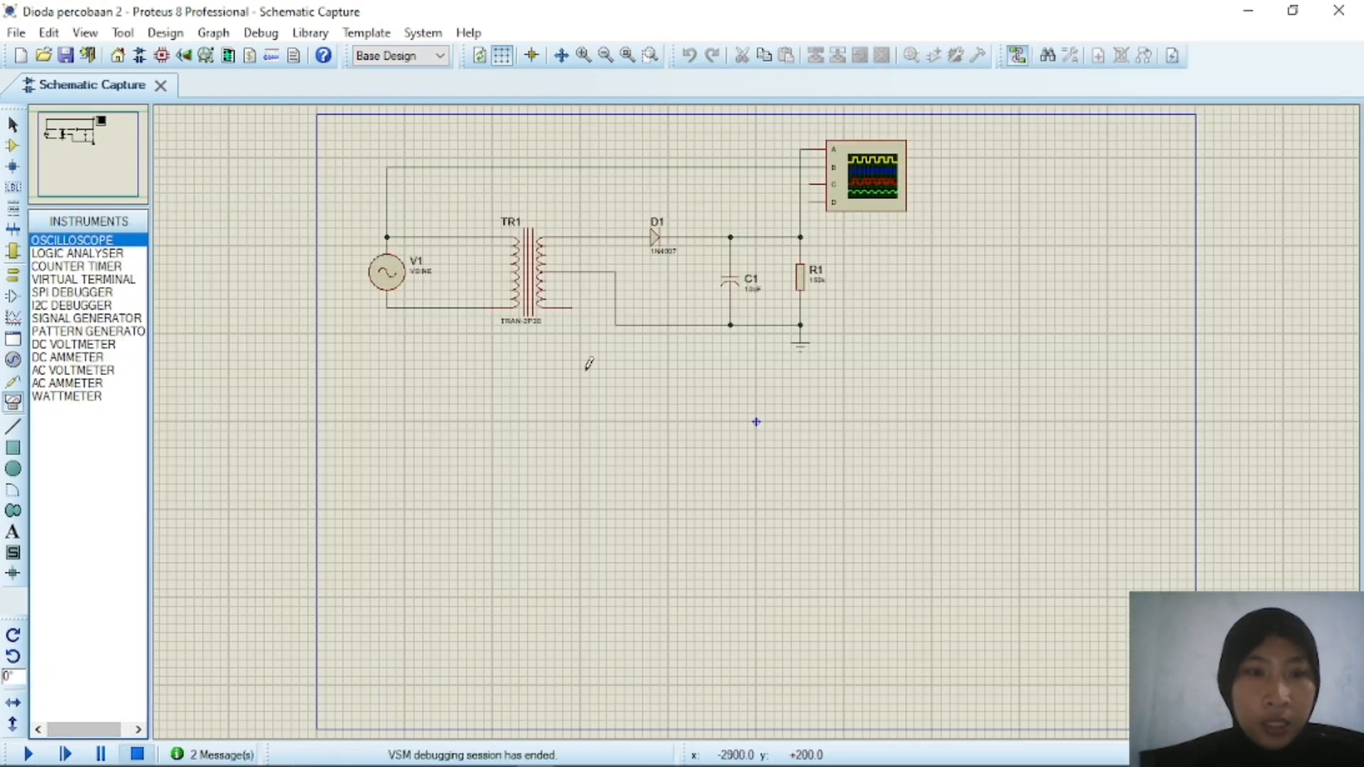
click(812, 184)
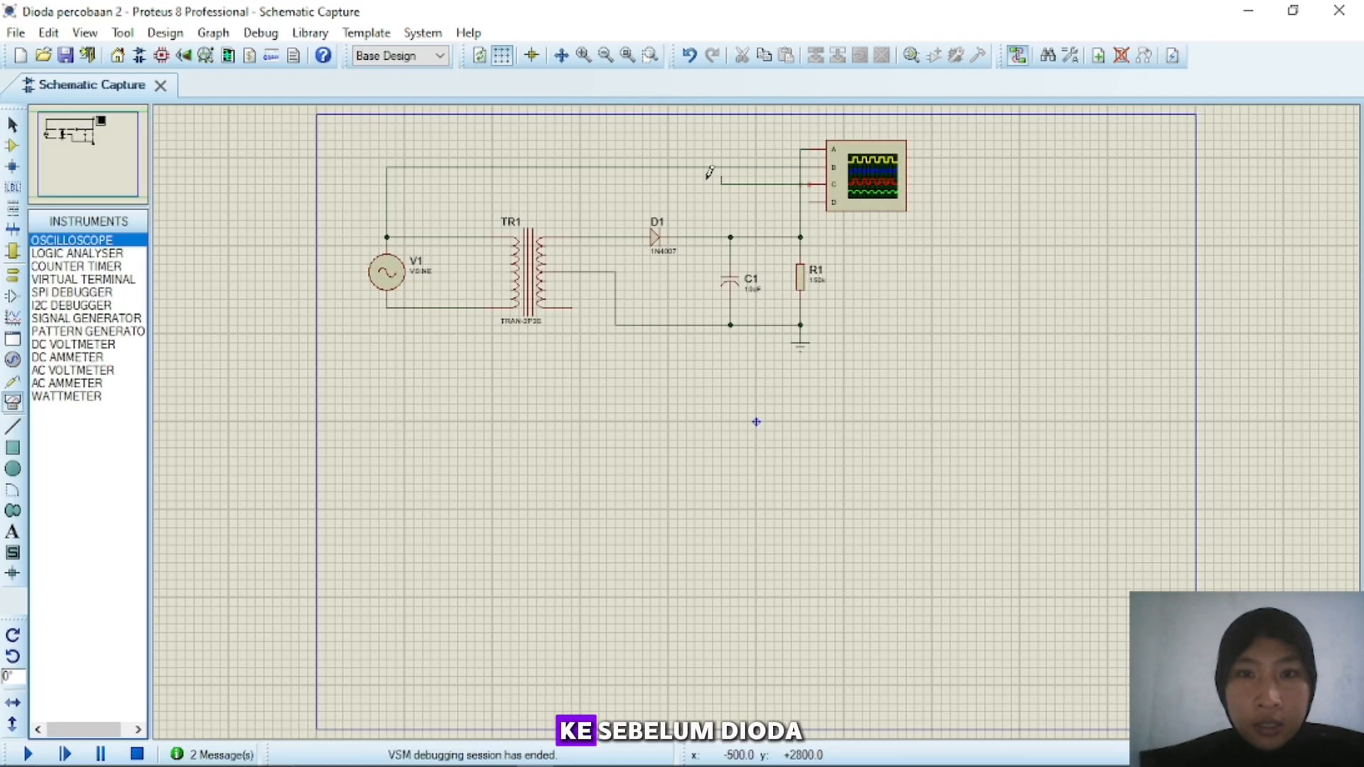
click(616, 236)
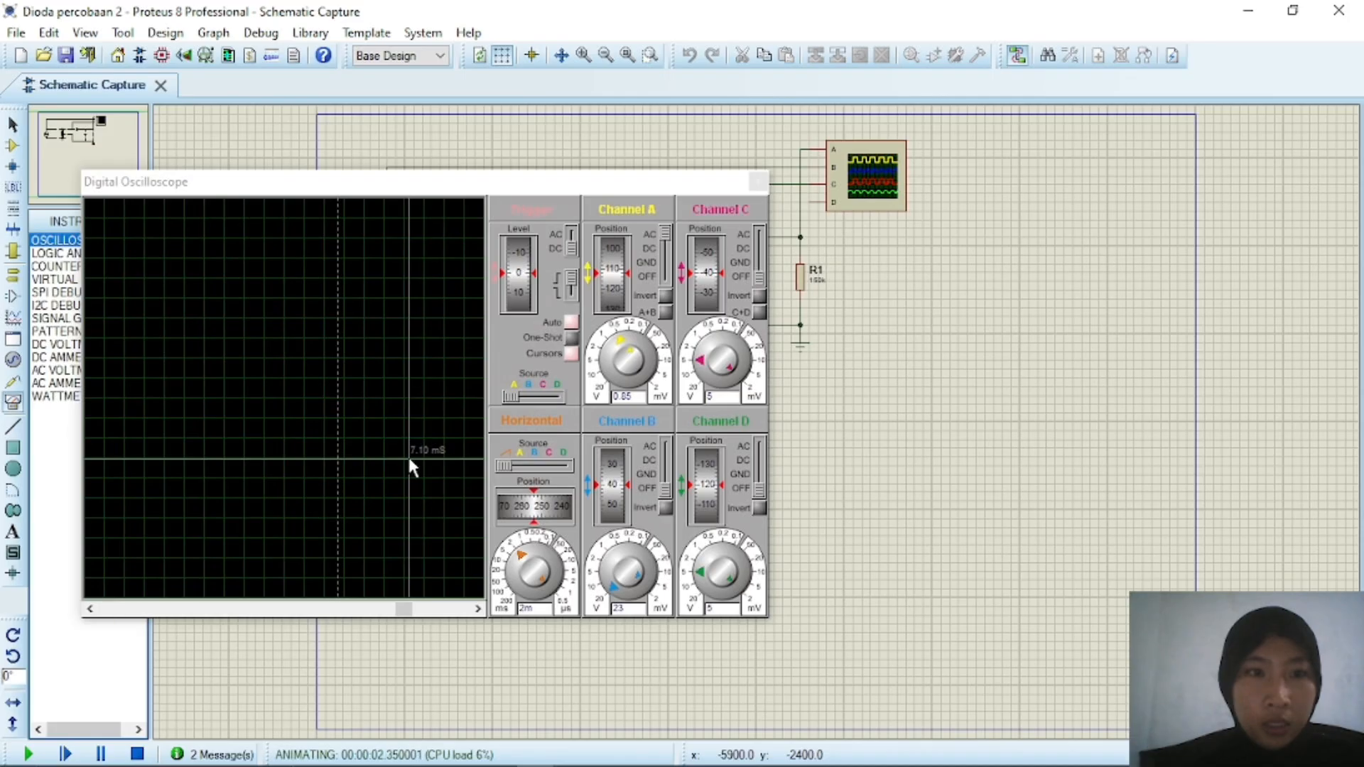
- Run the simulation, set oscilloscope channels B and C to AC with channel C's scale at 24.58 V, and compare the waveforms before closing the oscilloscope
click(572, 355)
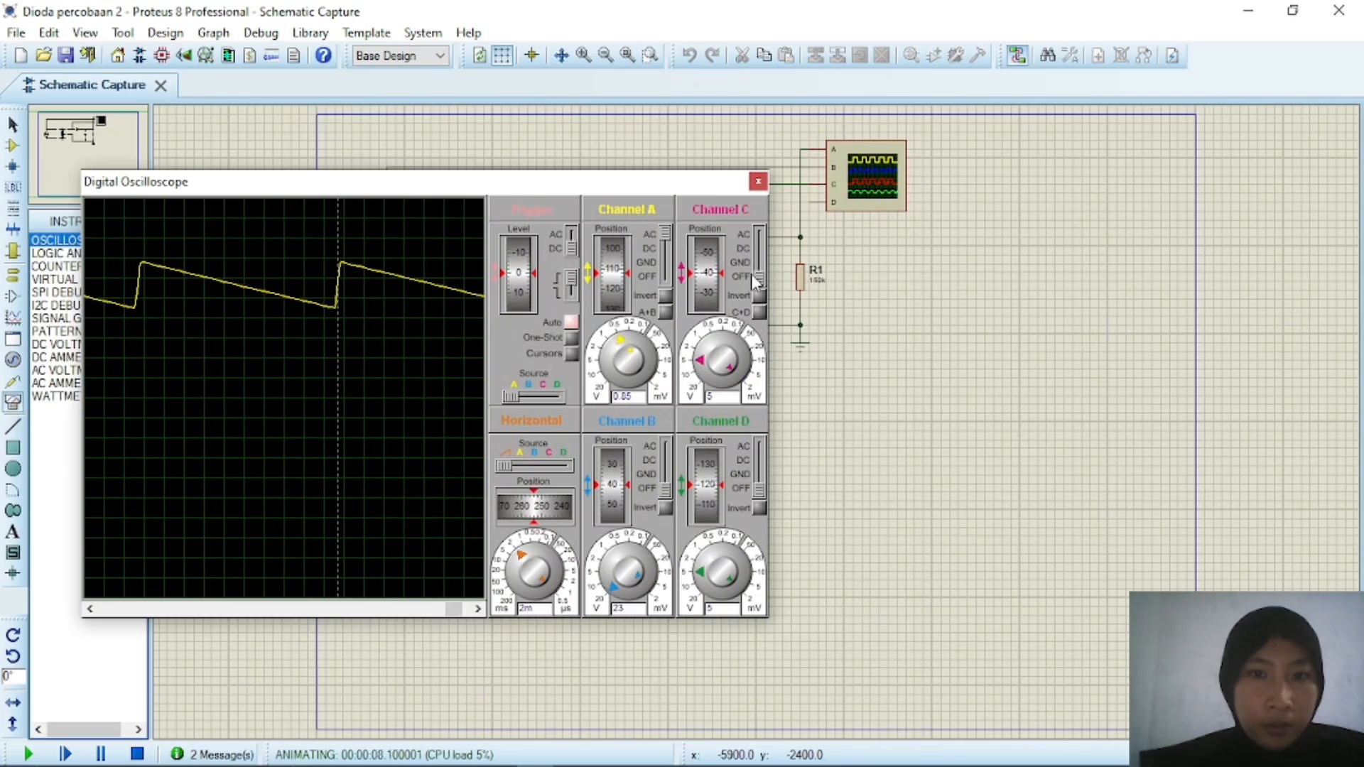
drag(760, 275, 758, 233)
drag(665, 489, 671, 428)
drag(734, 372, 703, 381)
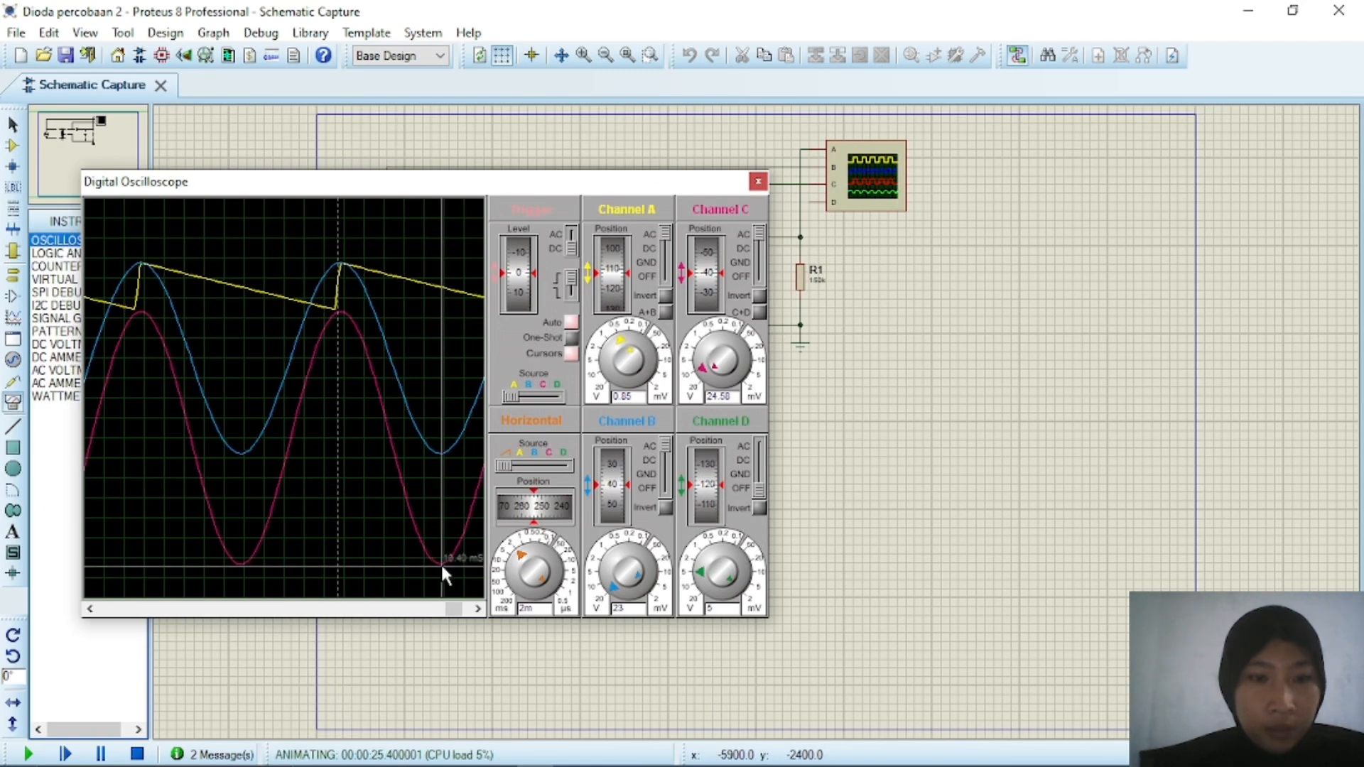
click(759, 183)
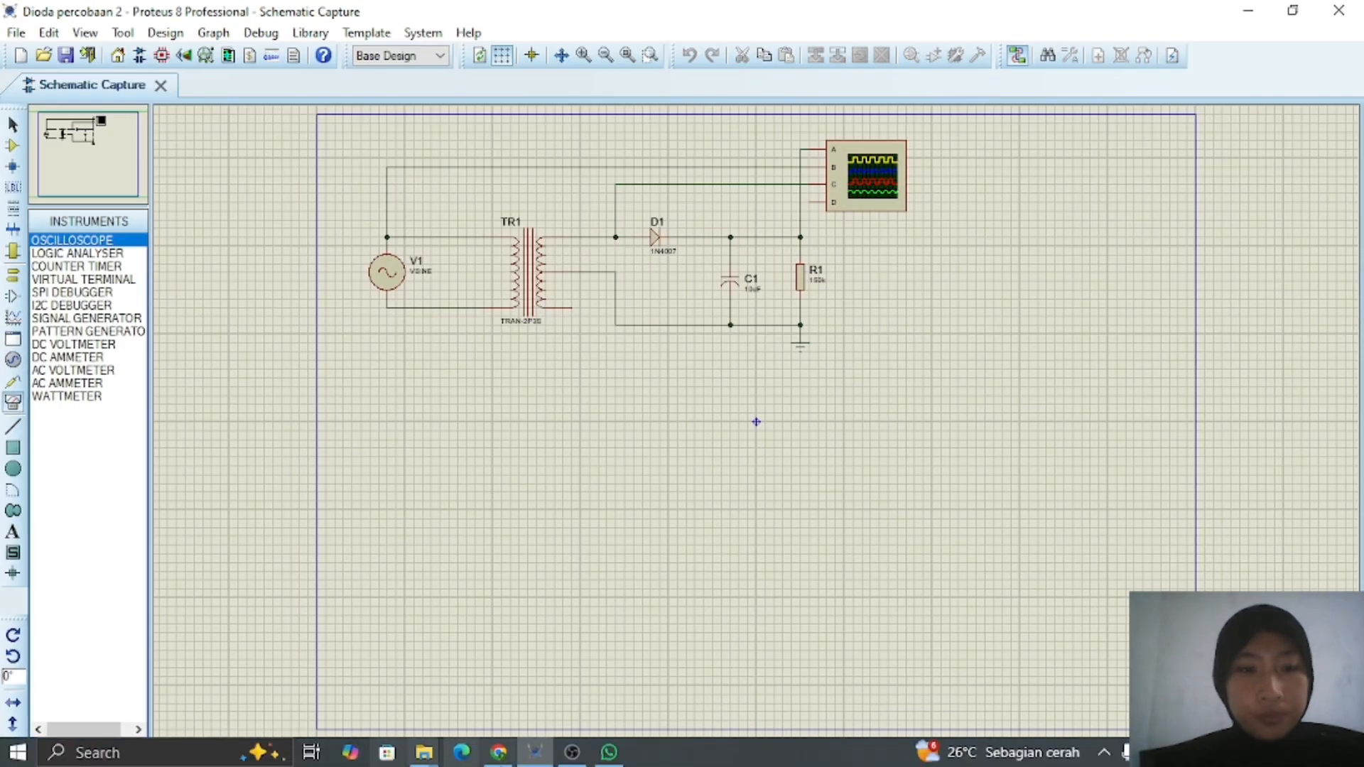
- Place a current probe rotated -90° on the wire above load resistor R1 and rerun the simulation to read the current
click(511, 754)
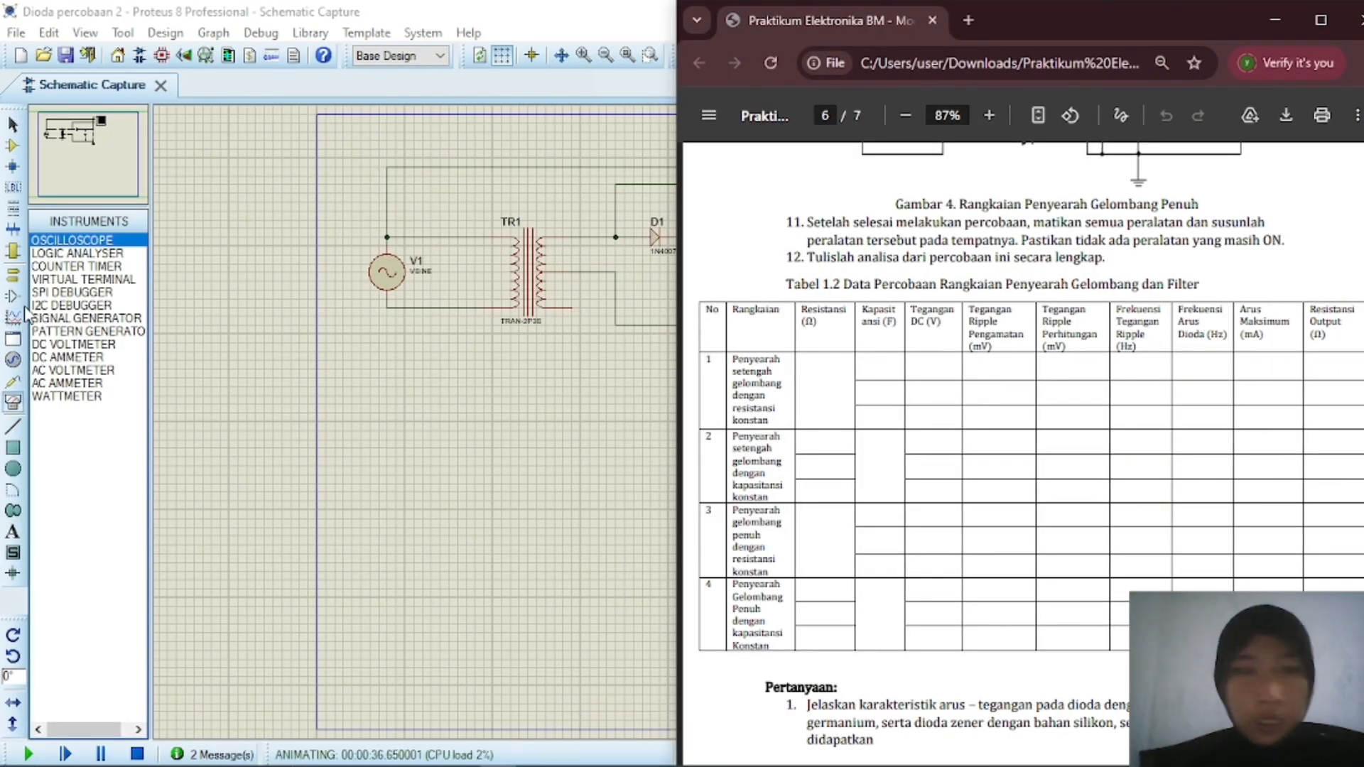
click(8, 384)
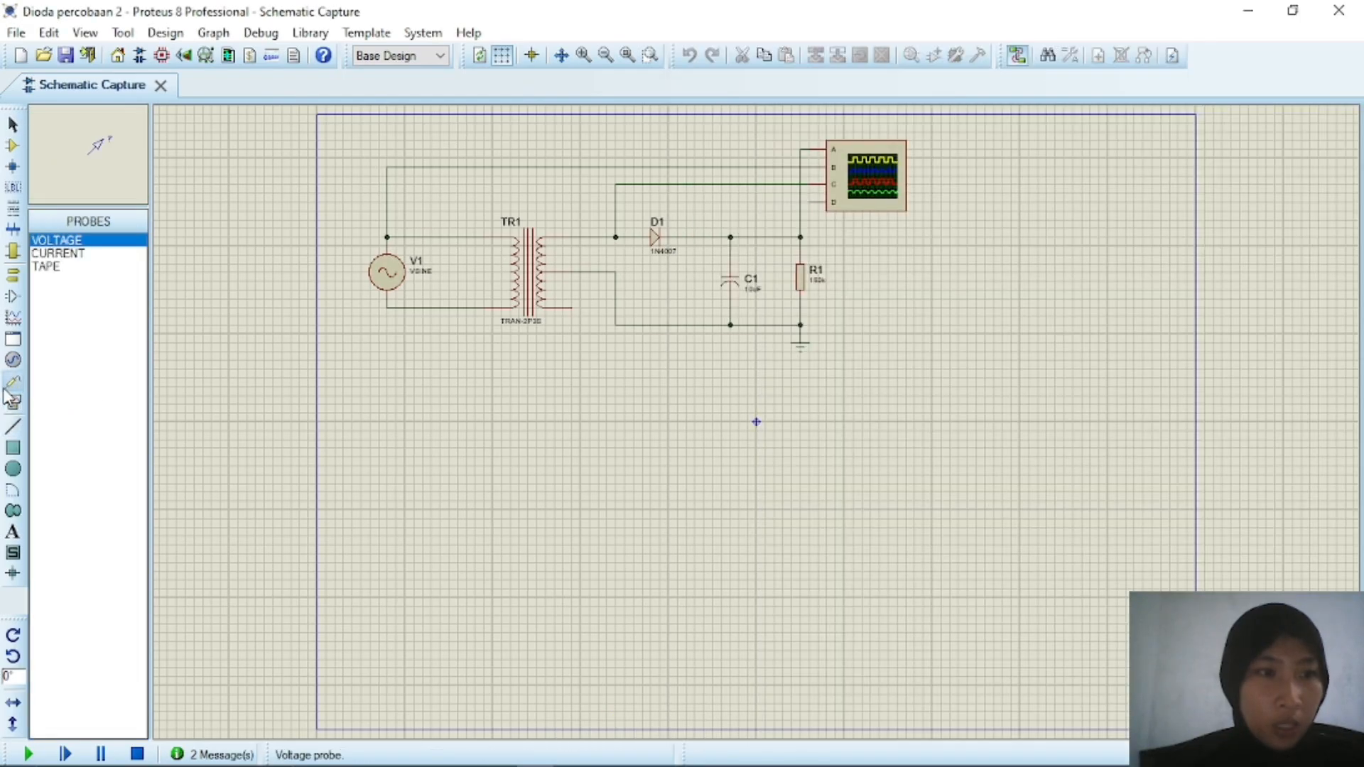
click(57, 253)
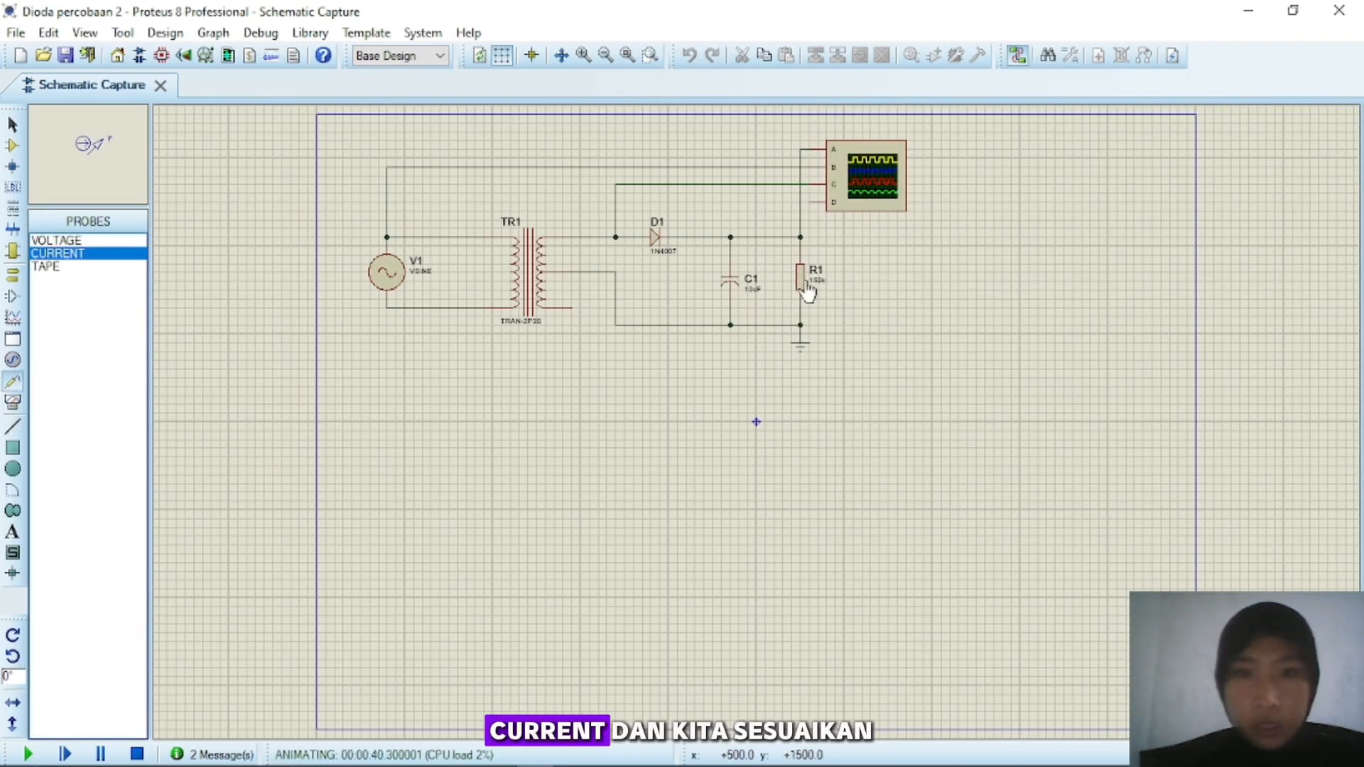
click(13, 634)
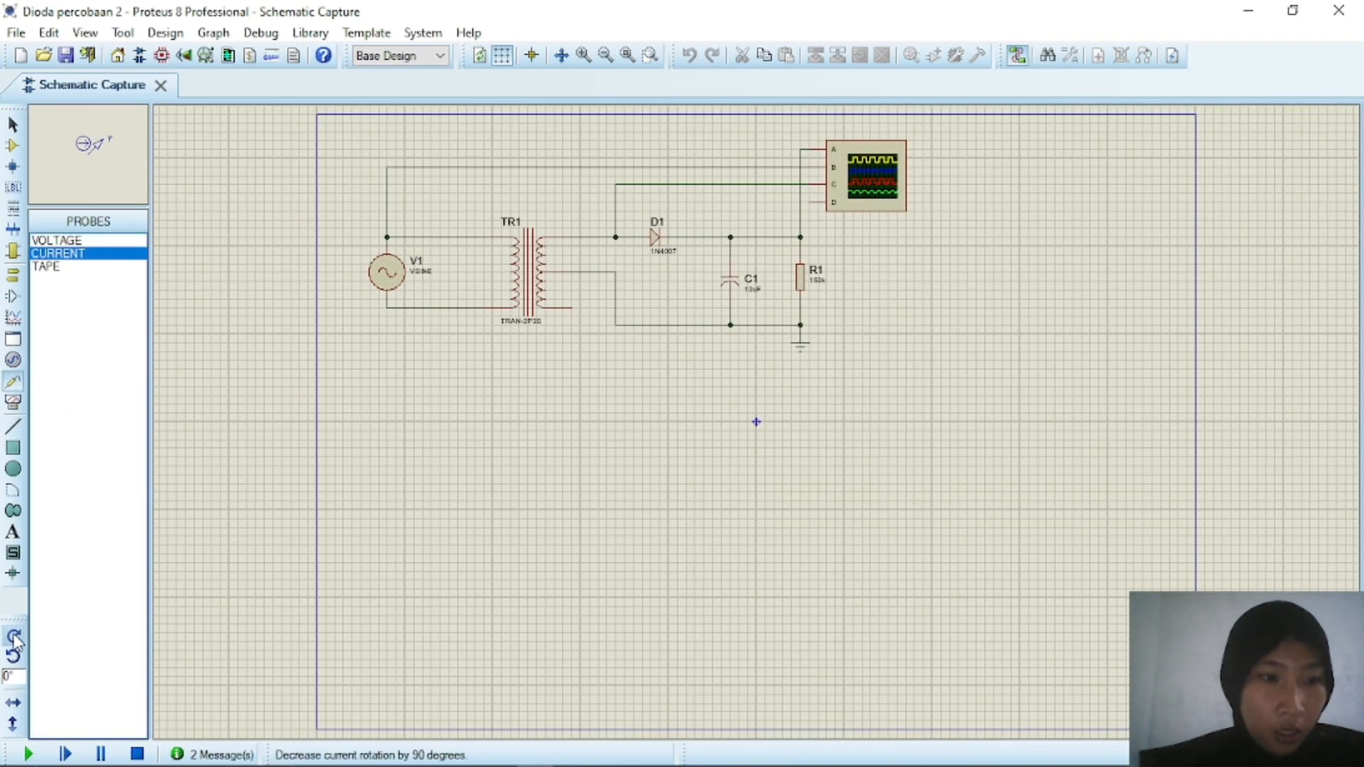
mouse_move(142, 763)
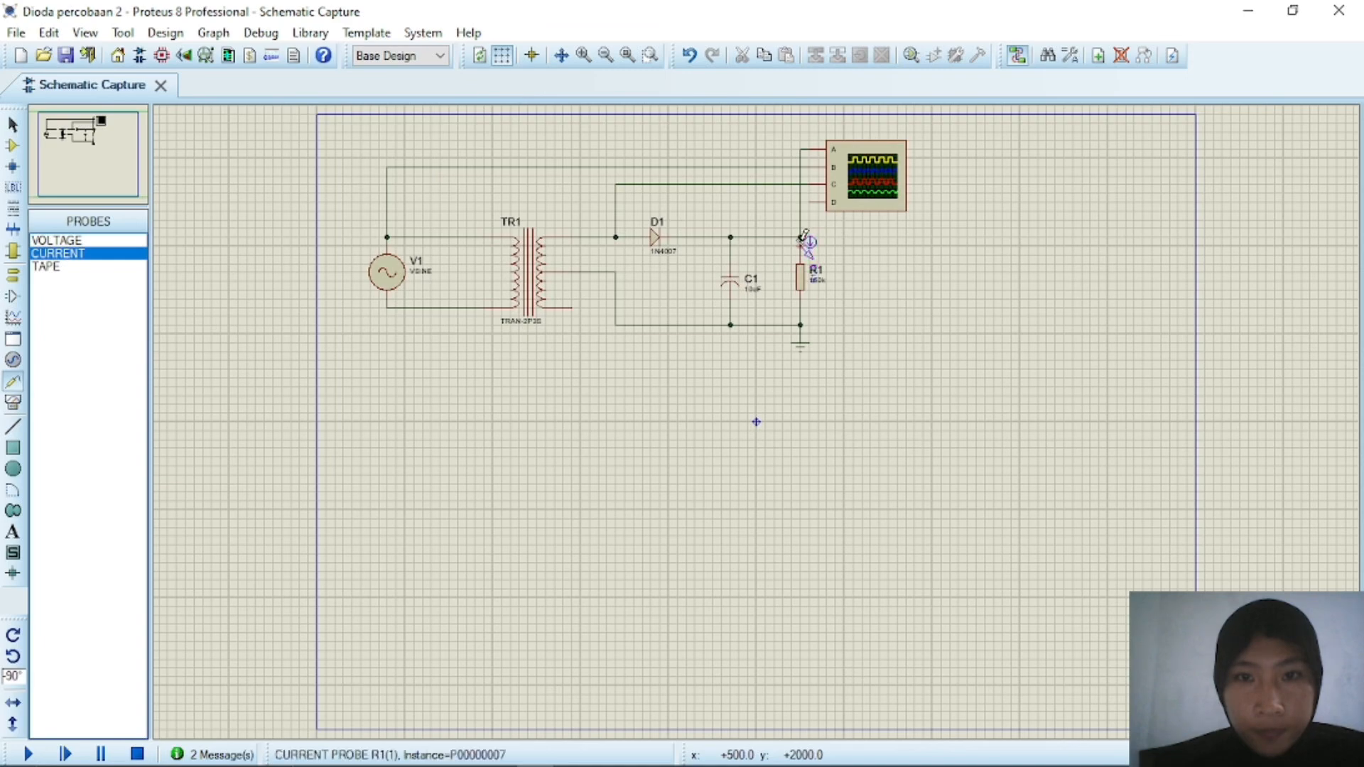
click(803, 235)
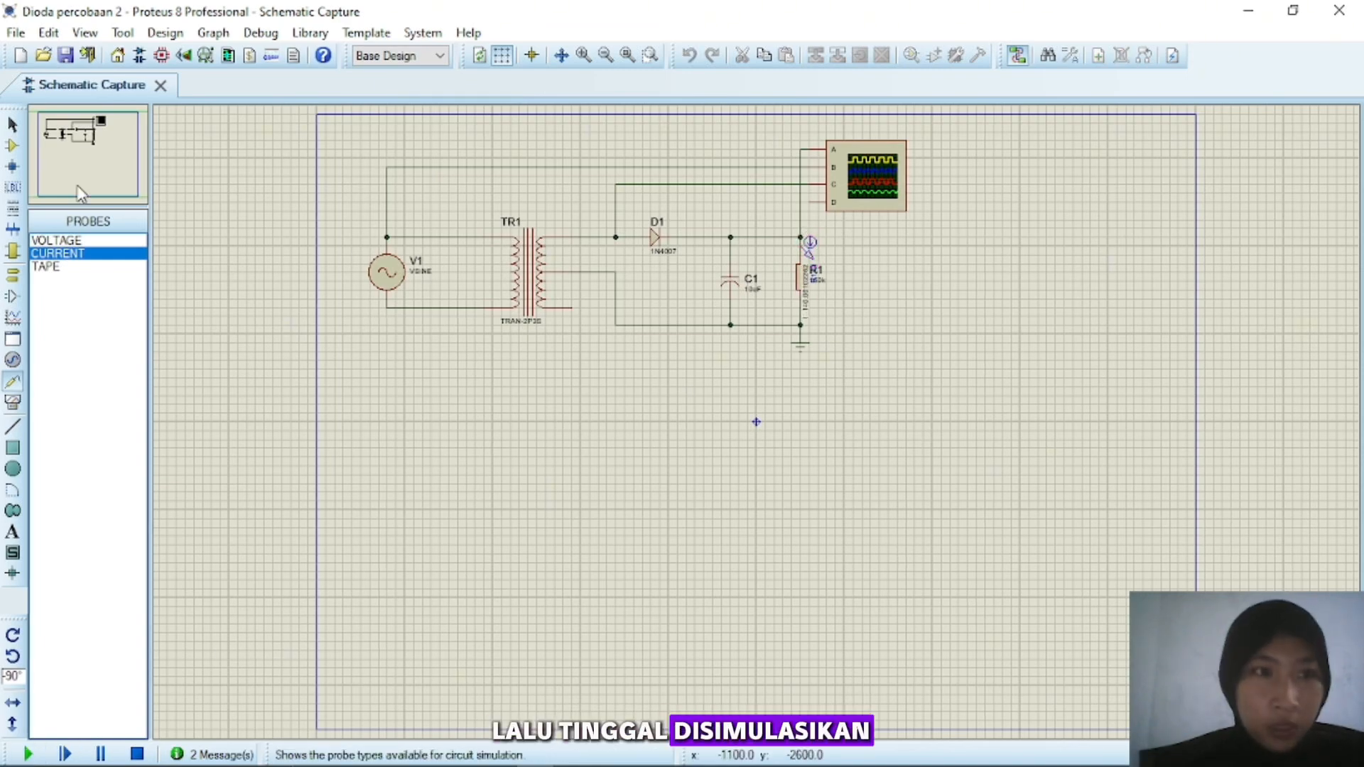
scroll(924, 385, up, 1)
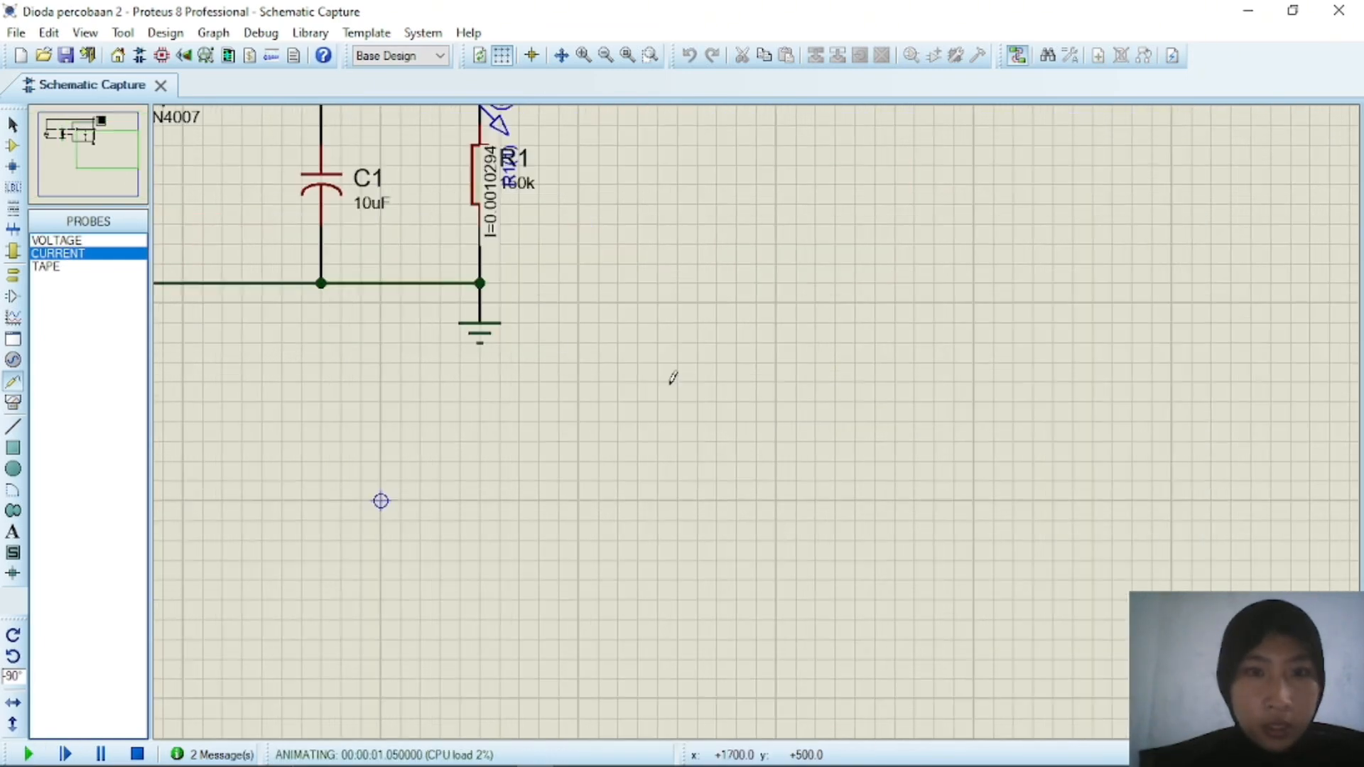
- Bring the whole circuit into view, consult Table 1.2 in the Chrome practicum PDF, and return to the Proteus schematic
click(83, 142)
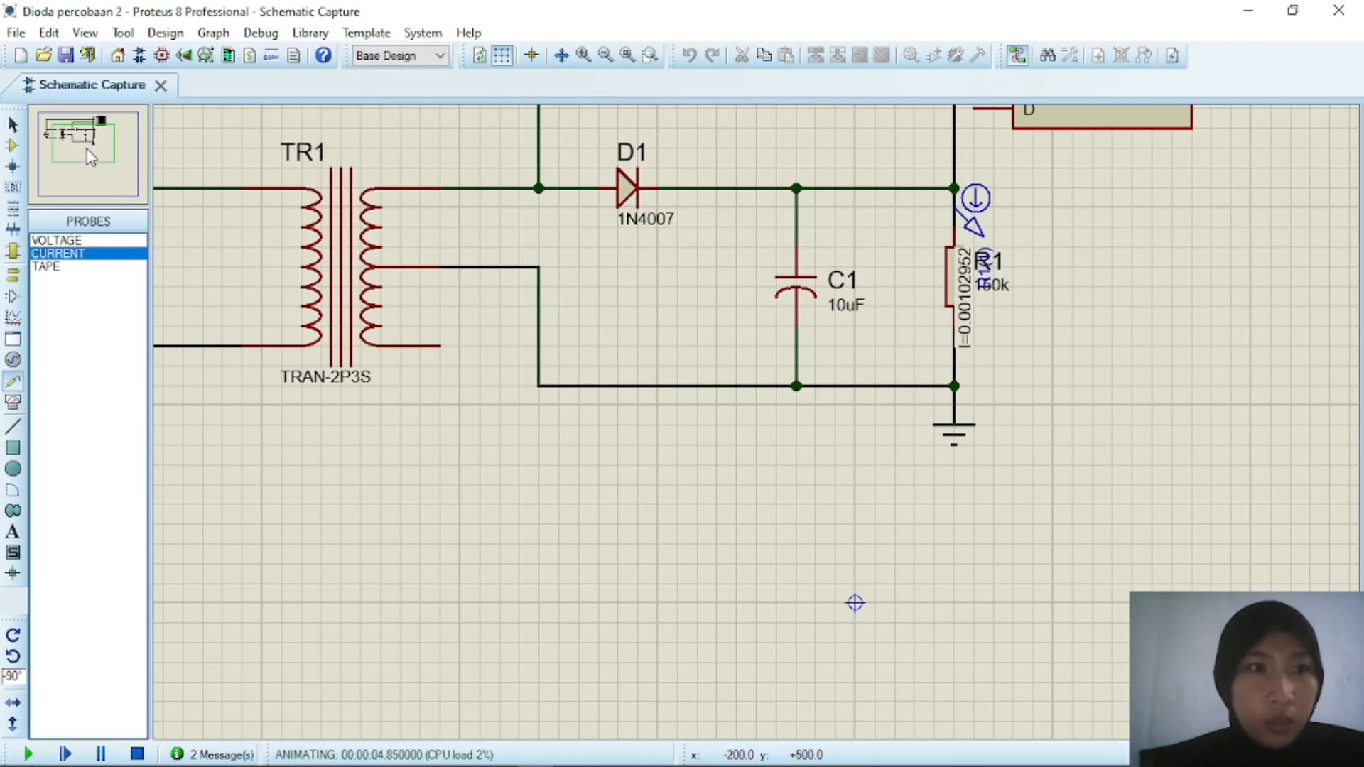
scroll(856, 603, down, 2)
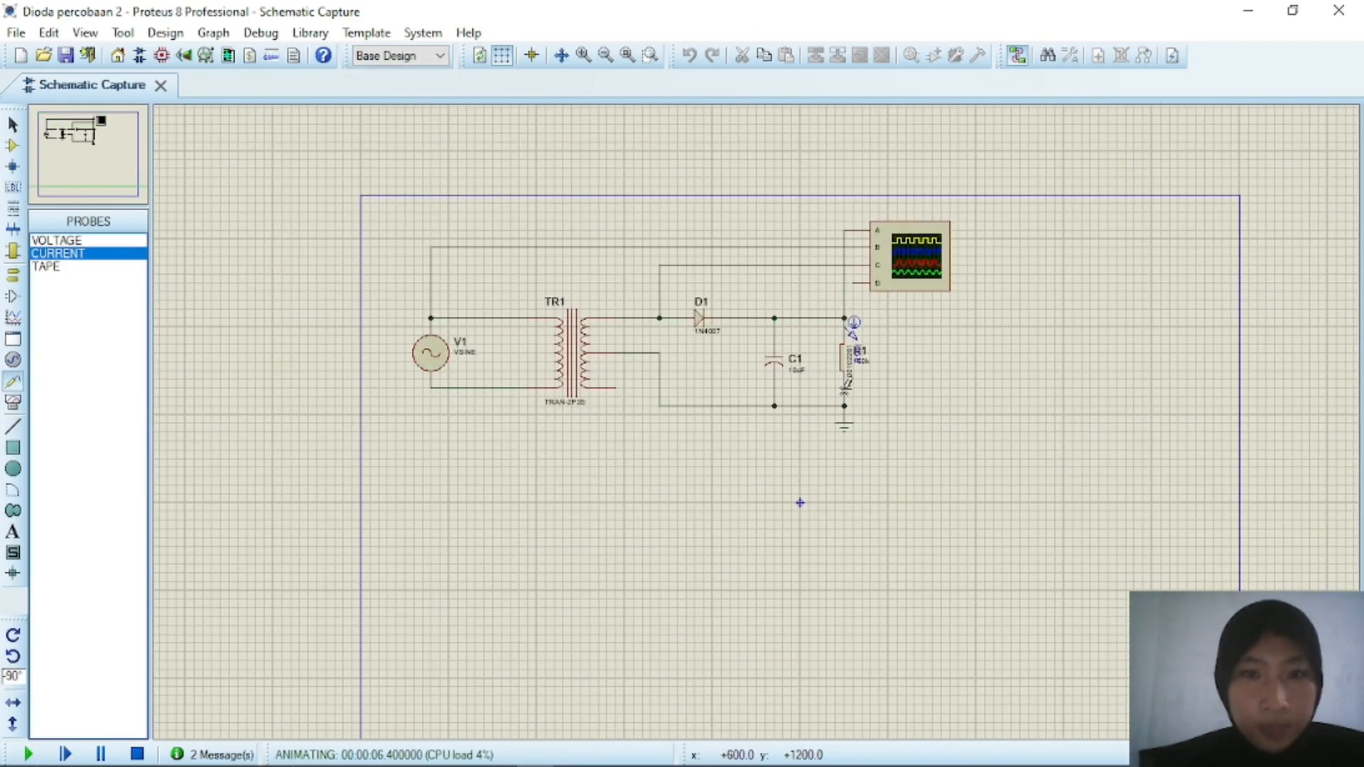
mouse_move(517, 761)
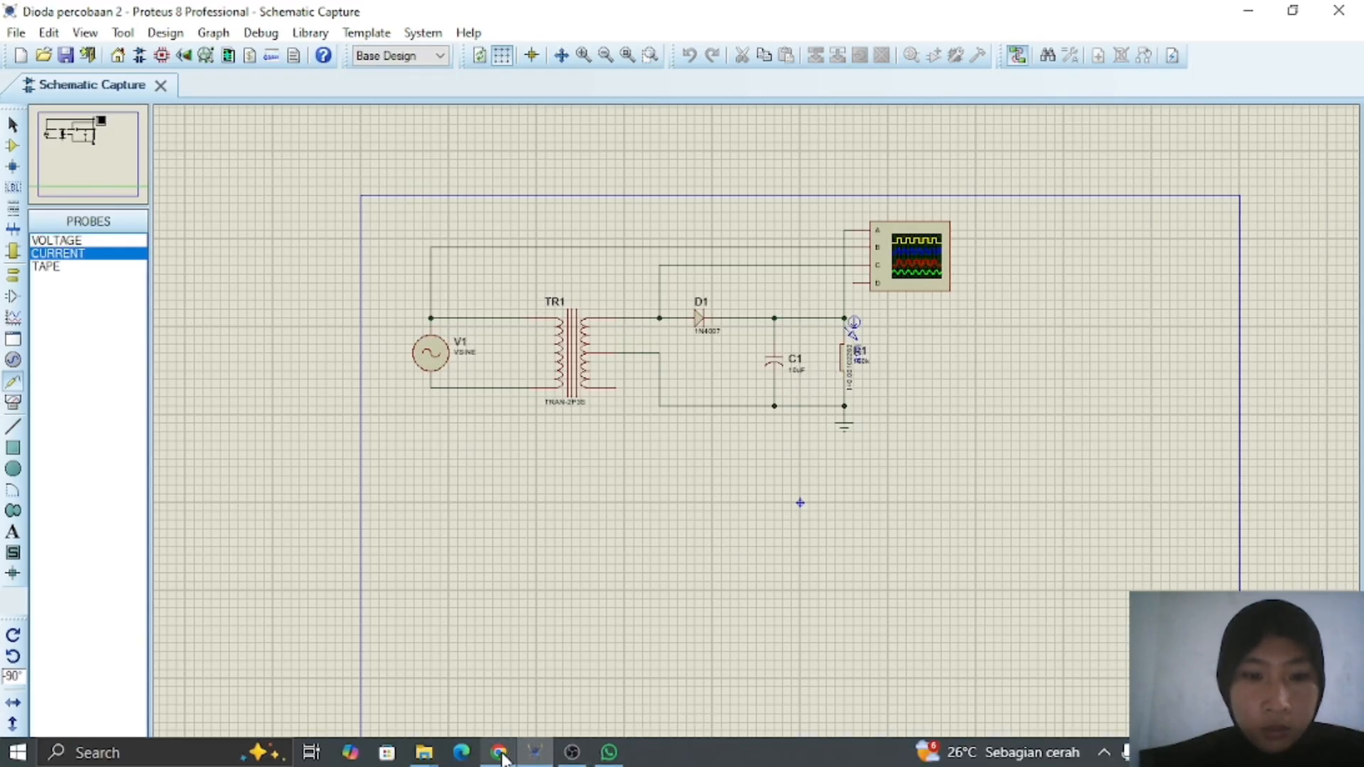
click(501, 756)
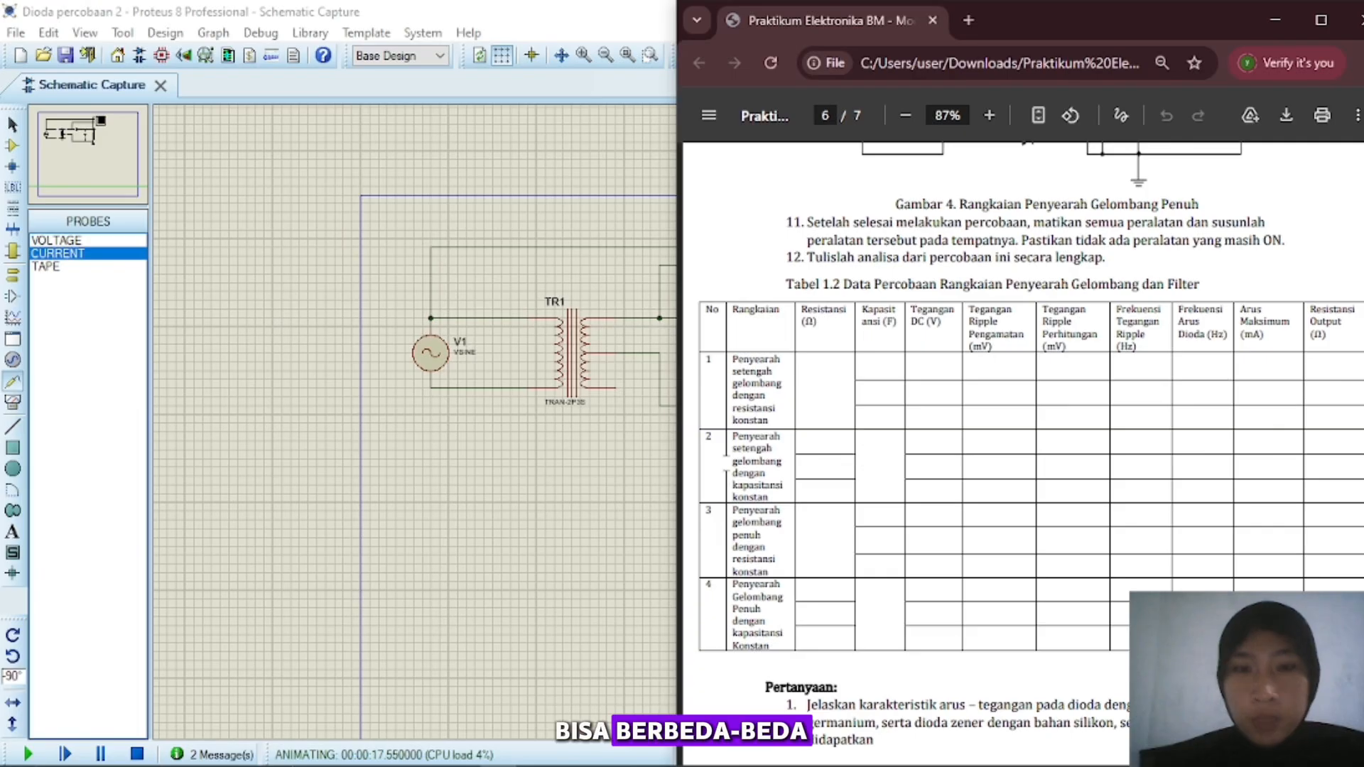
click(632, 462)
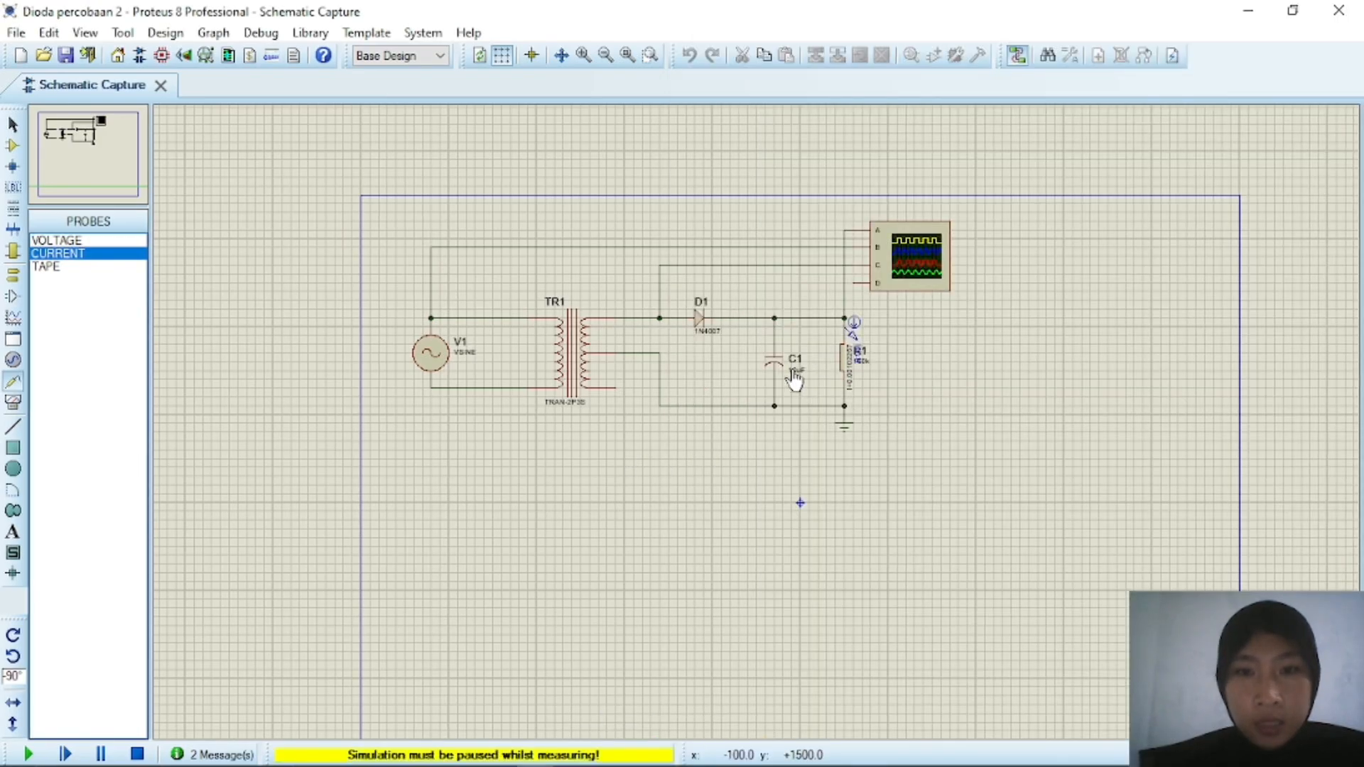
- Stop the simulation and set capacitor C1's value to 100uF
click(137, 755)
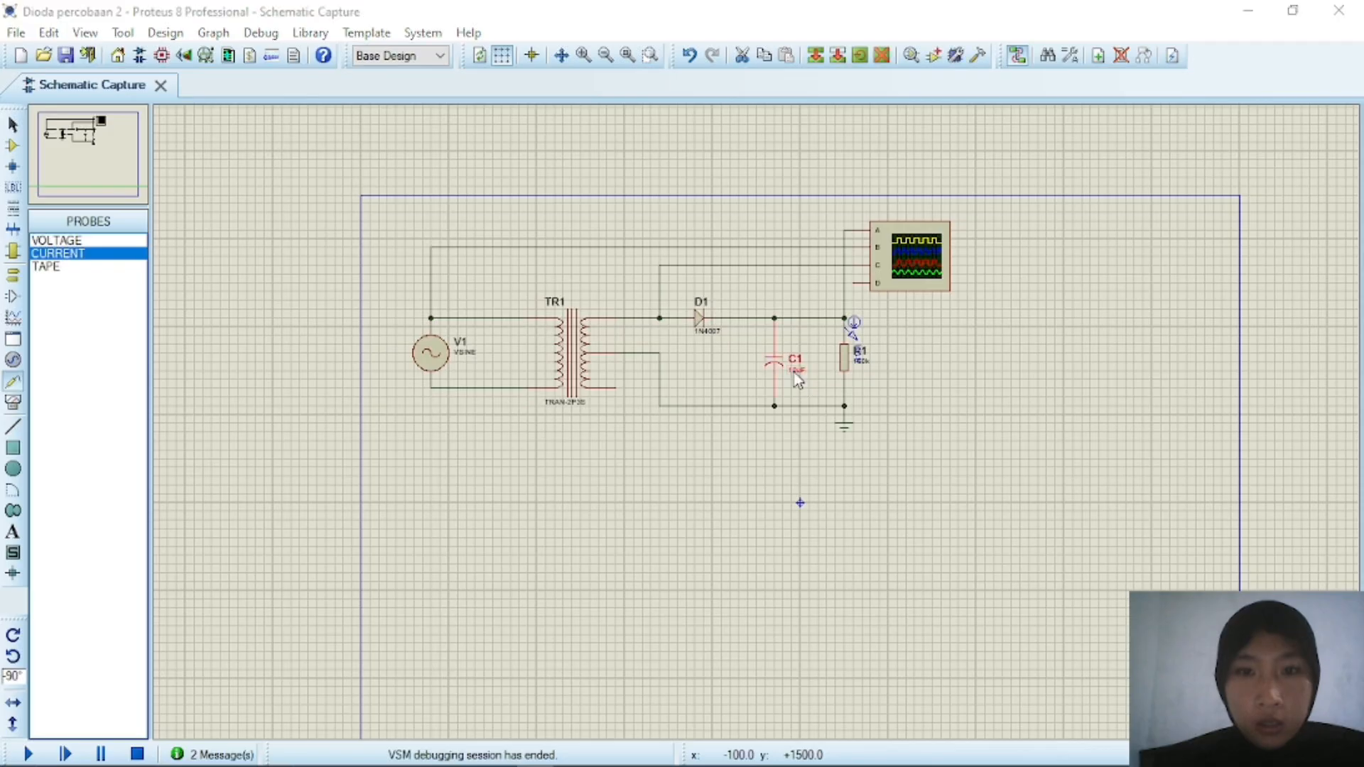
double_click(794, 368)
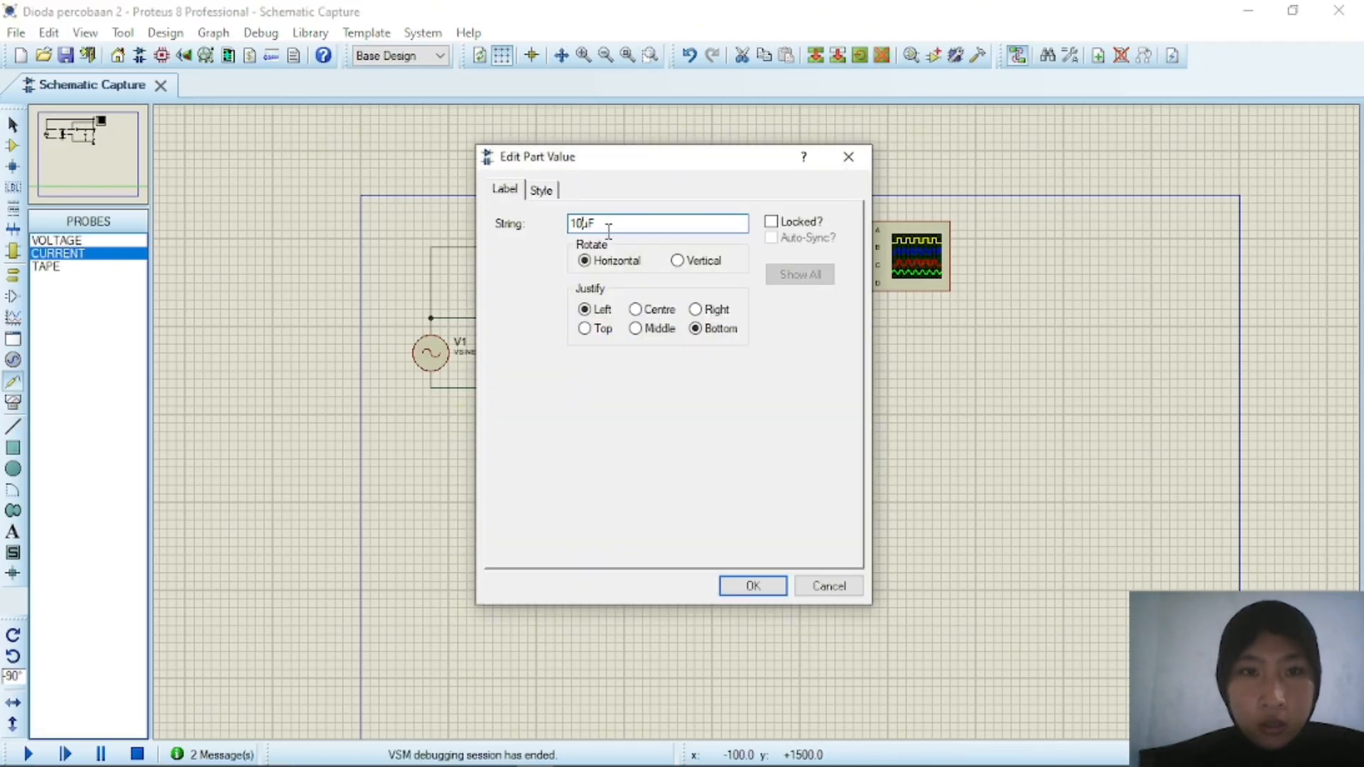
text(0)
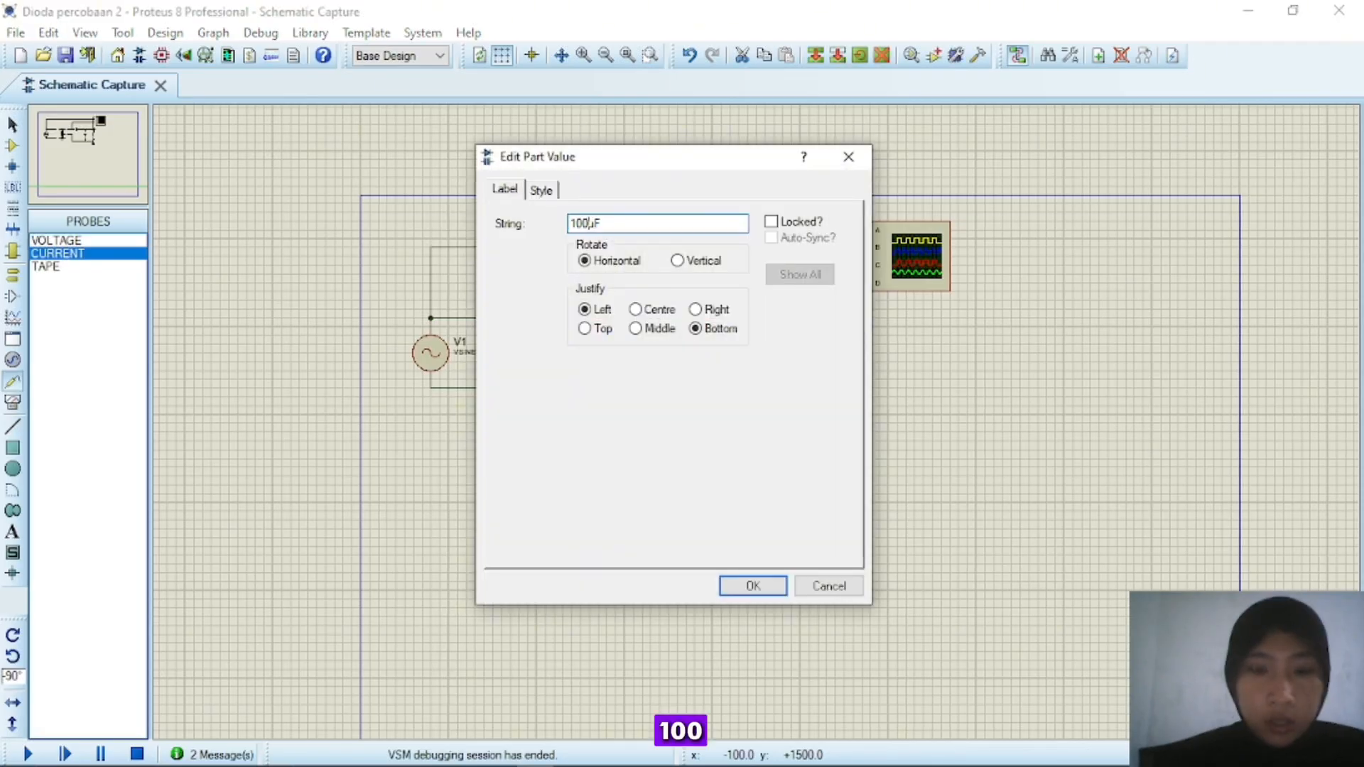
click(753, 587)
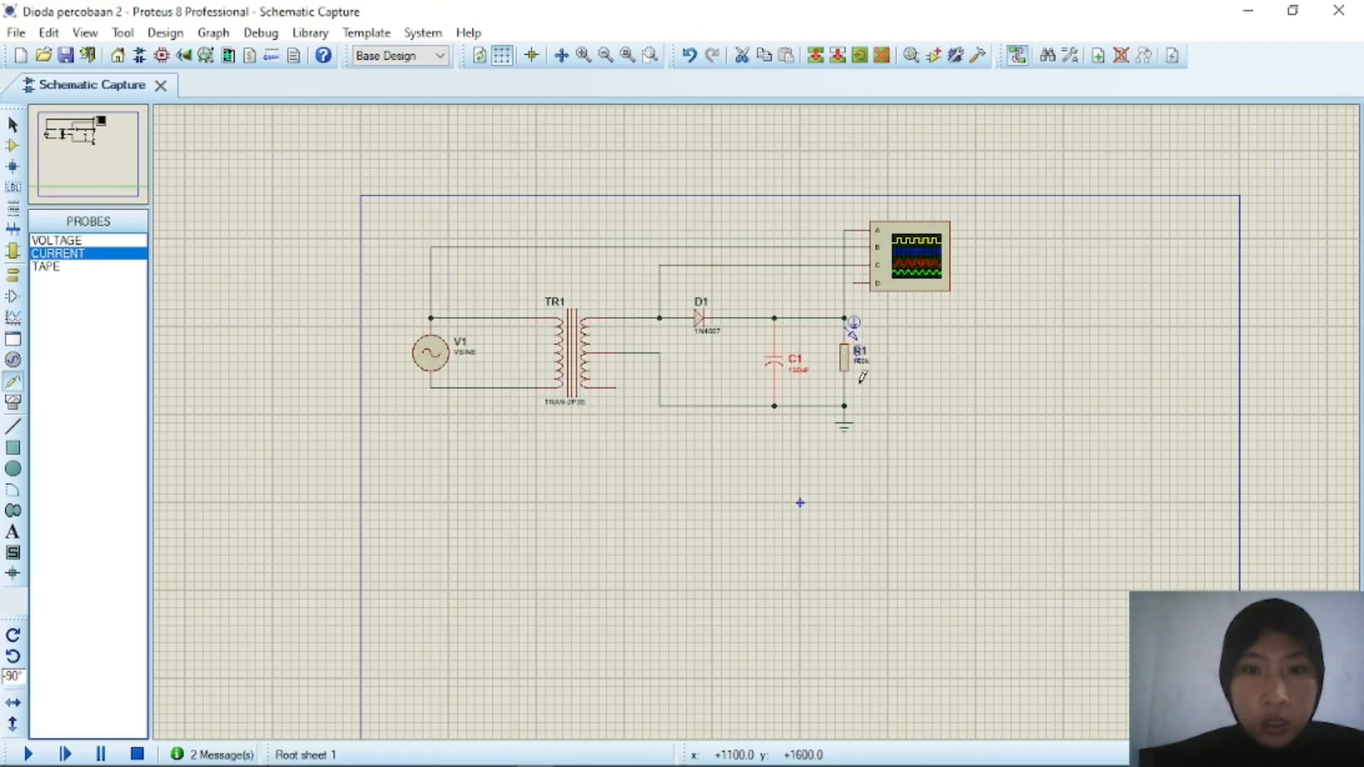
- Run the simulation, open the digital oscilloscope and set channel A's scale to 0.17 V to examine the ripple
click(37, 756)
click(261, 33)
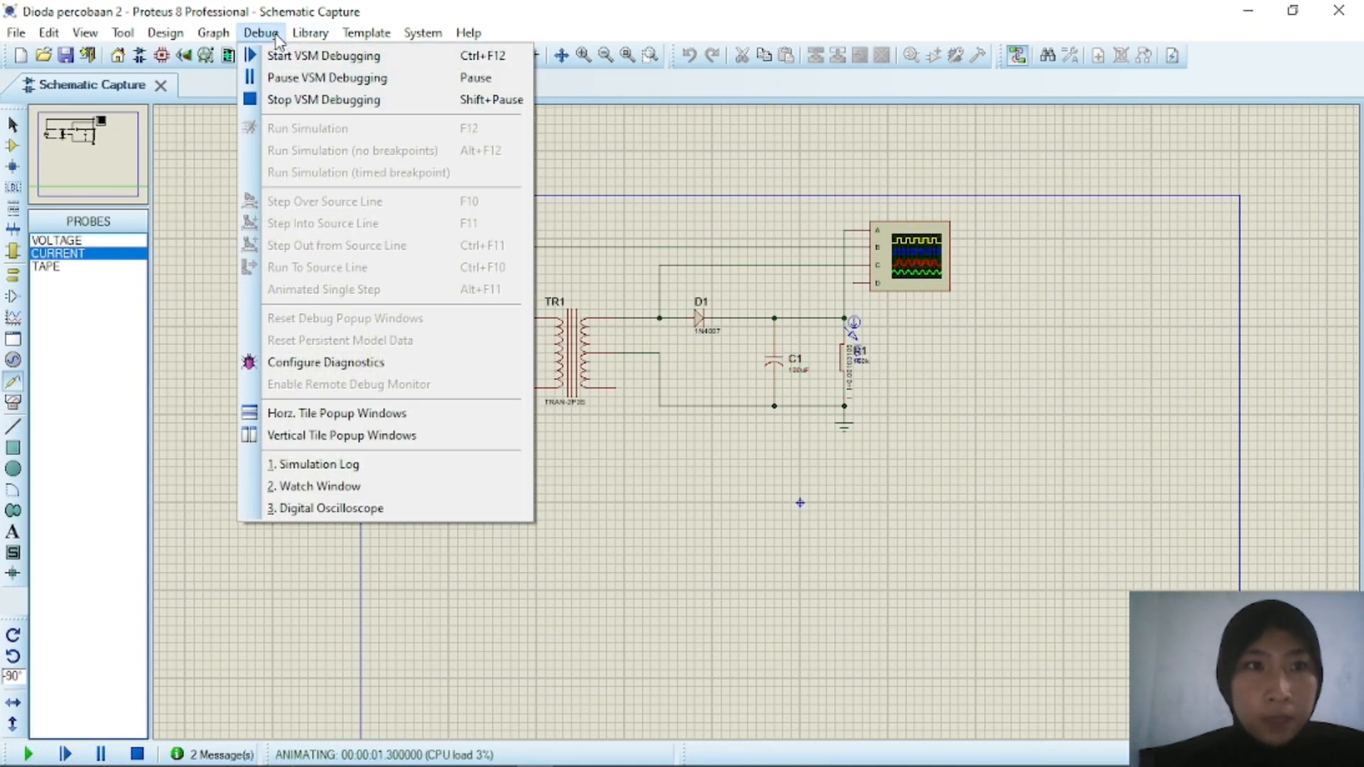
click(322, 510)
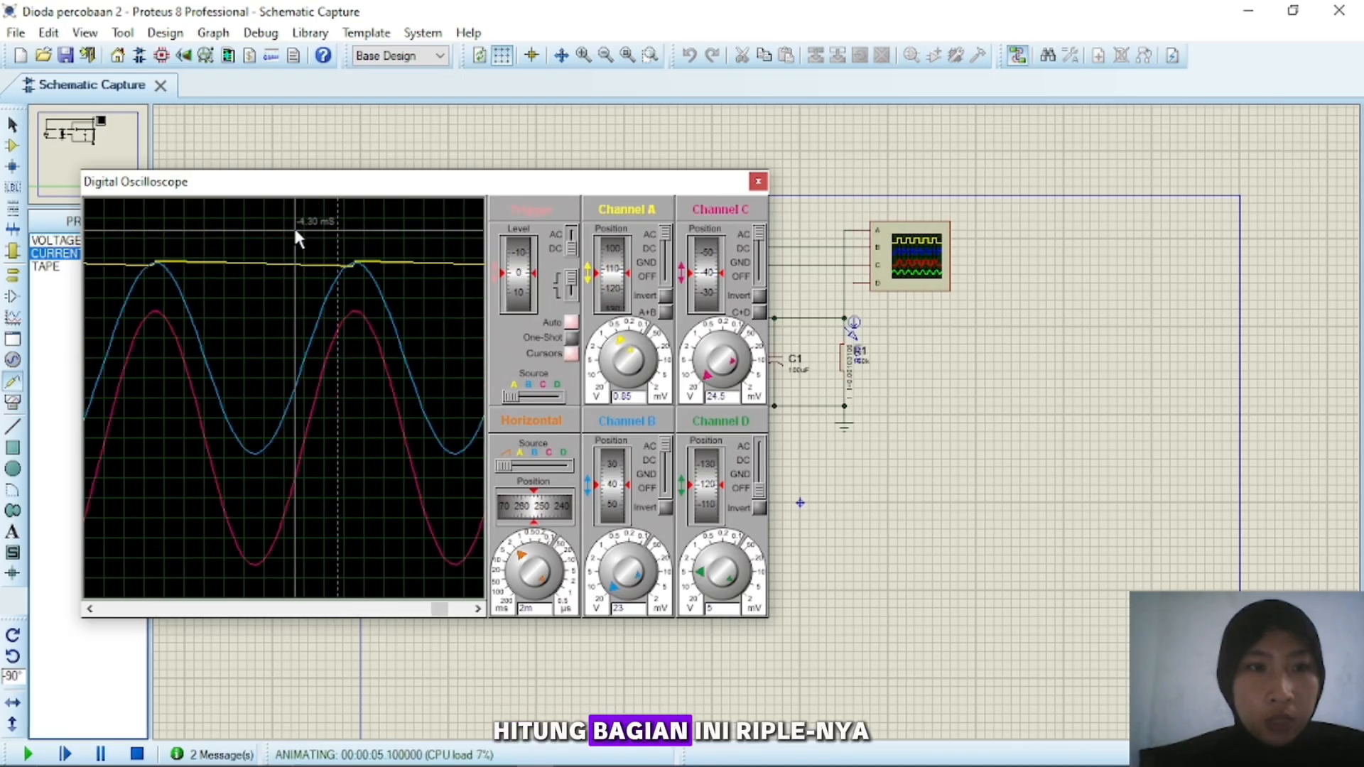
click(632, 359)
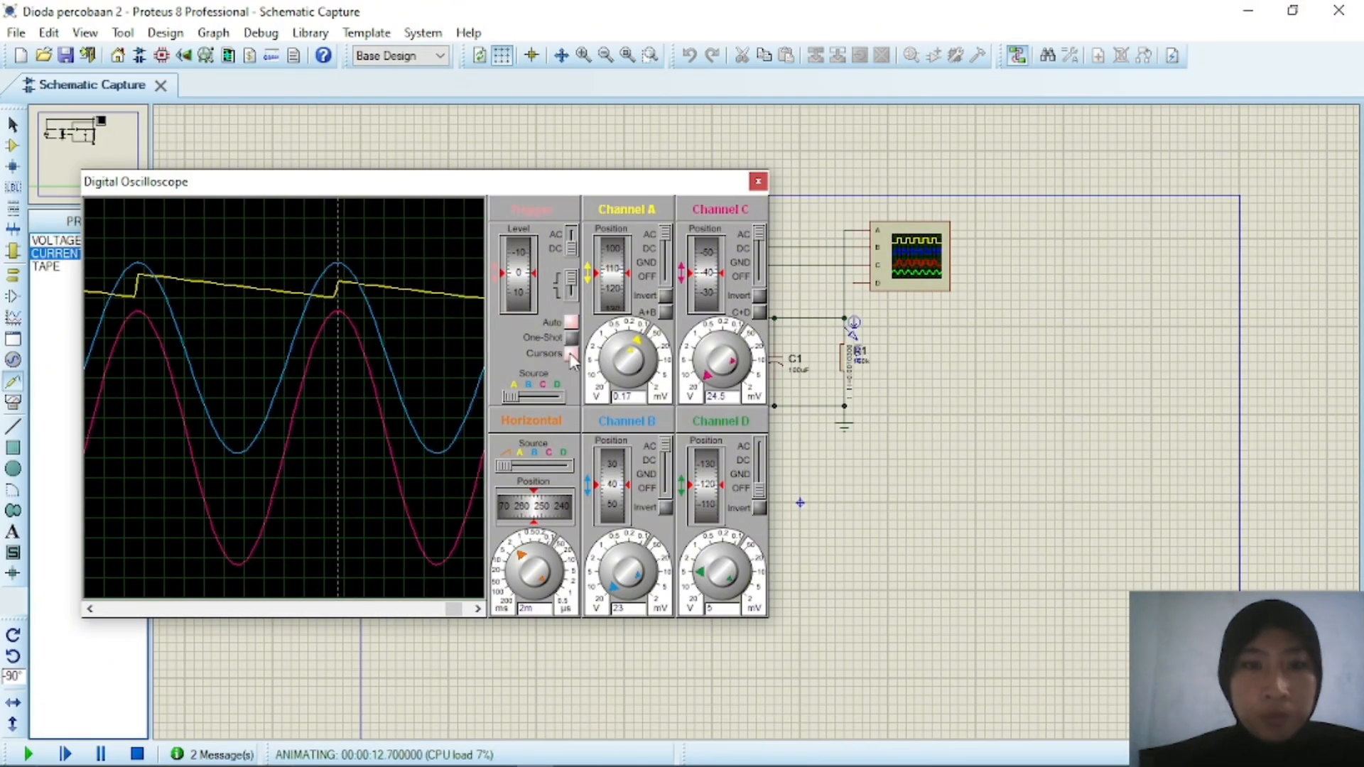
- Set capacitor C1 to 1000uF, rerun the simulation with oscilloscope channel A's scale at 8.54 mV, and stop it
click(137, 754)
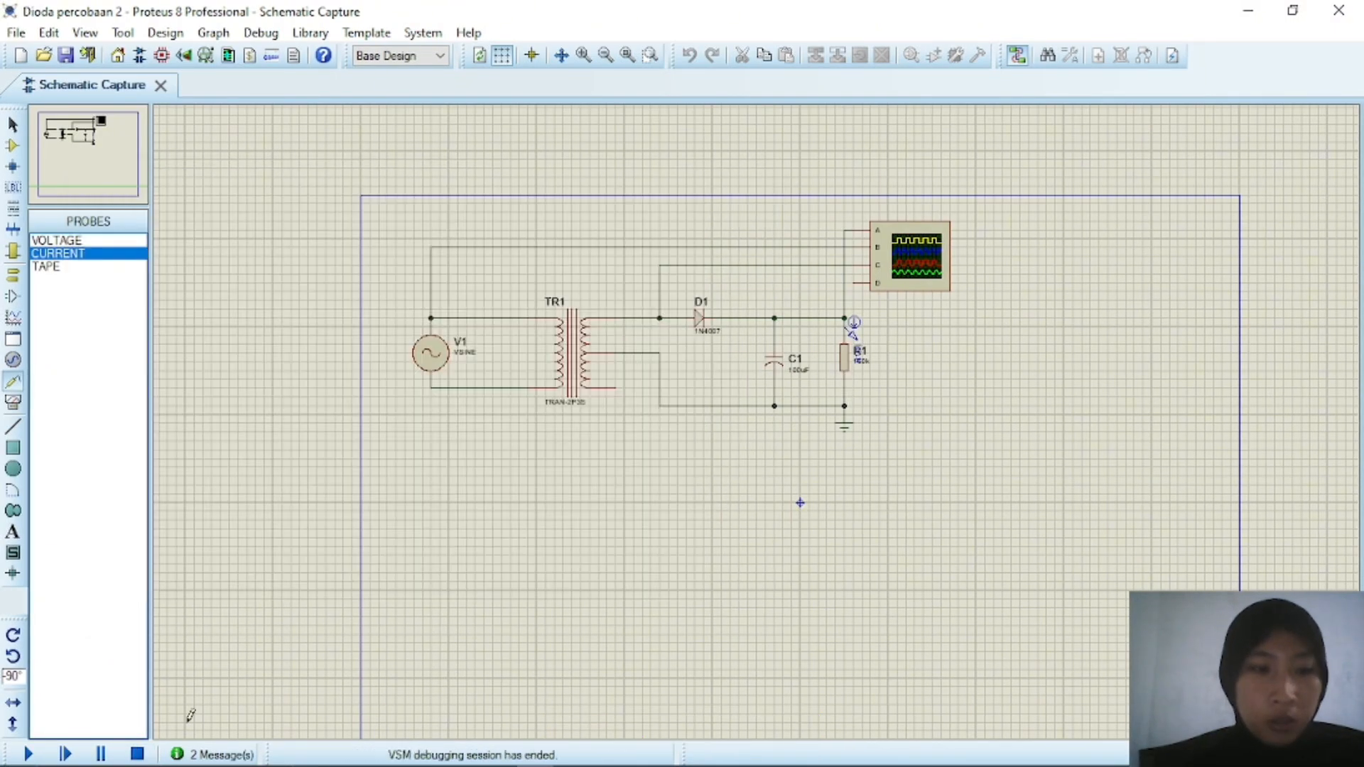
double_click(798, 373)
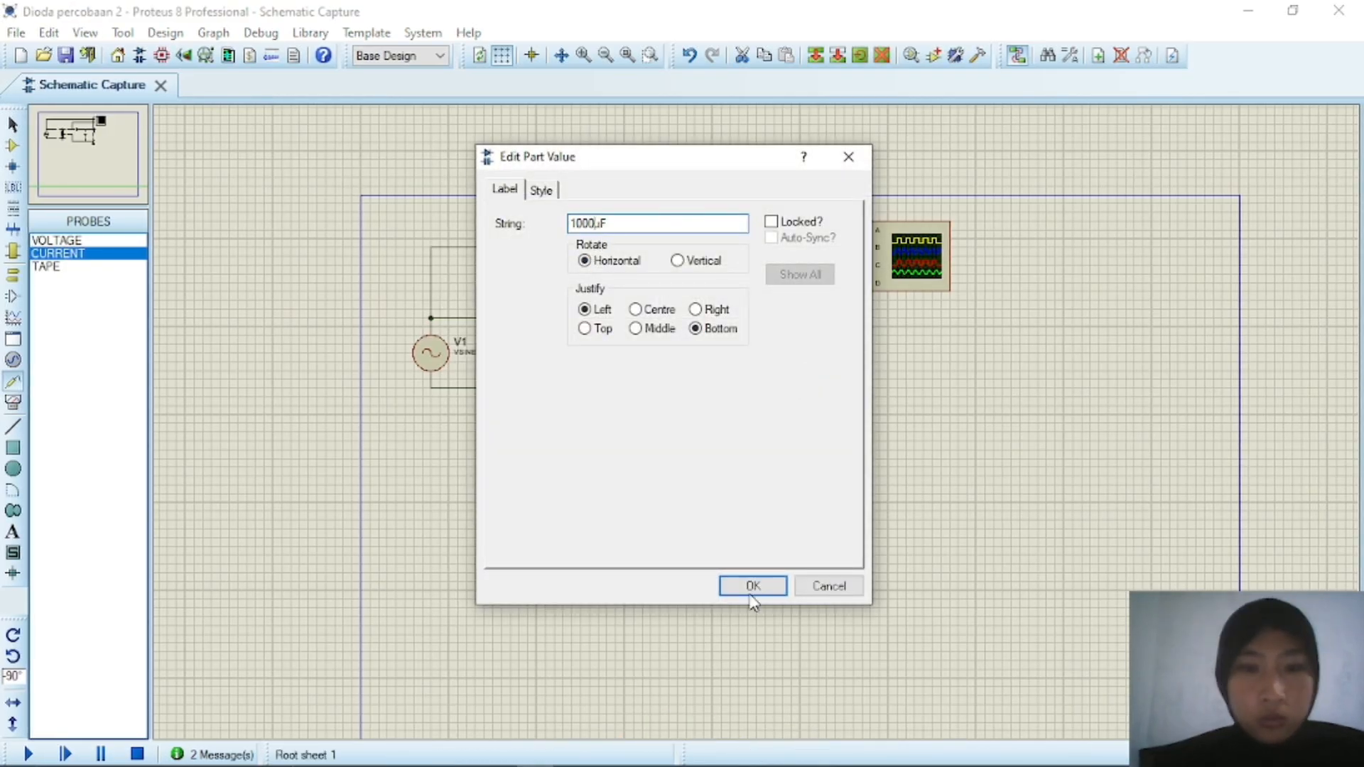
click(771, 588)
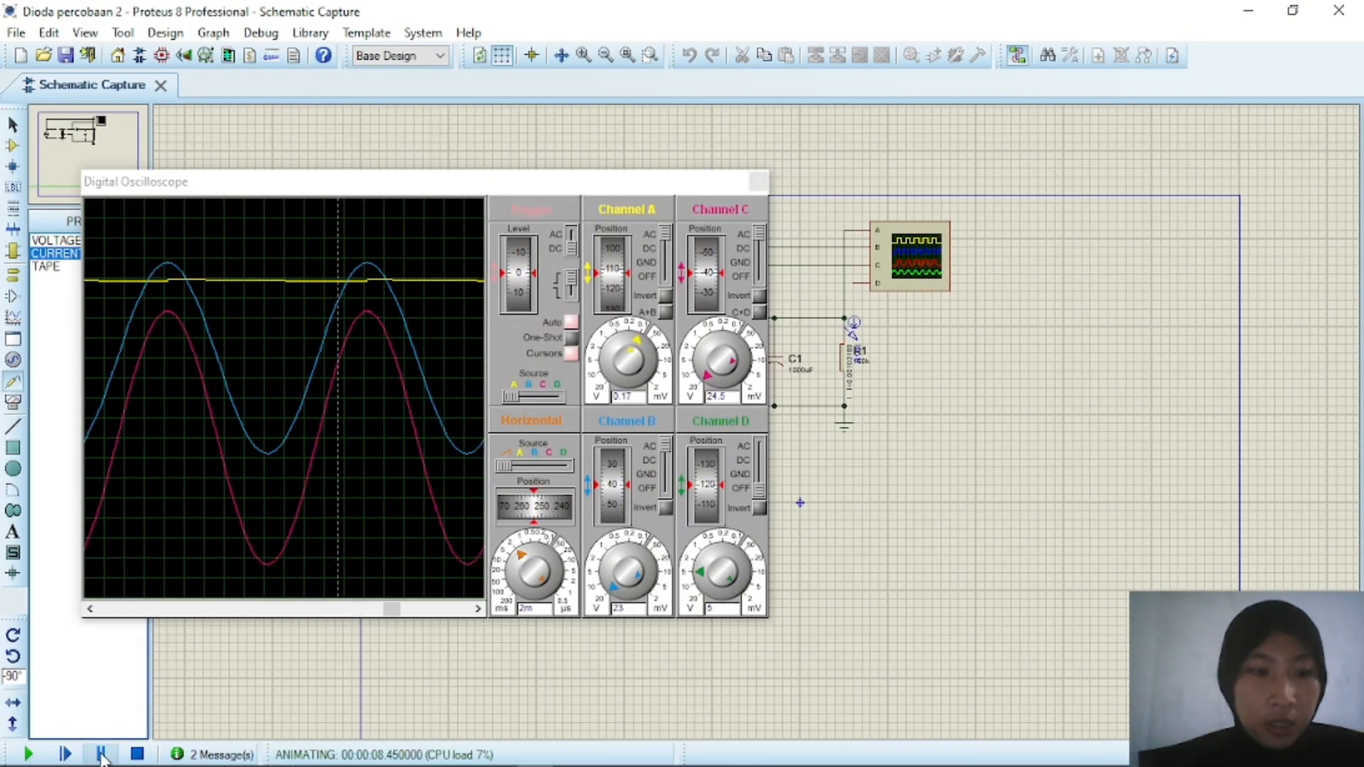
drag(637, 341, 649, 370)
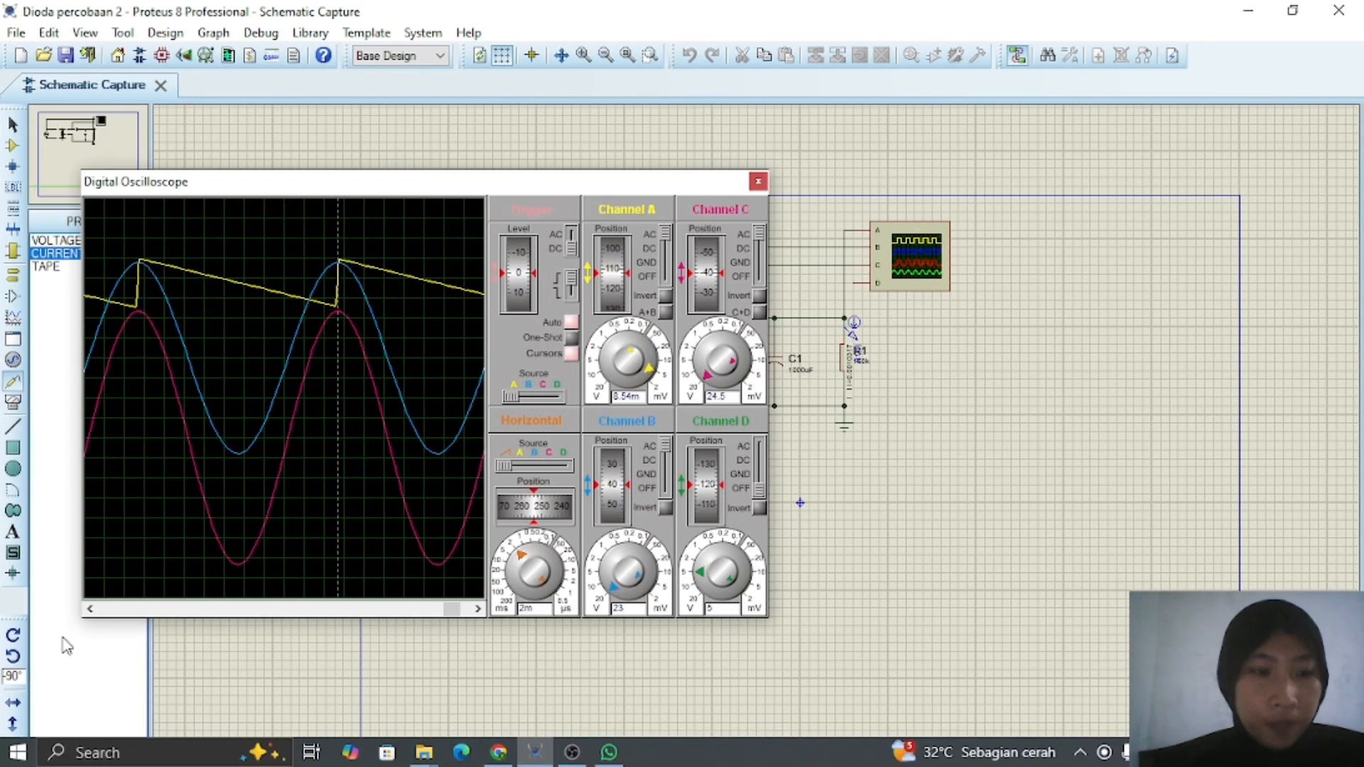
click(138, 755)
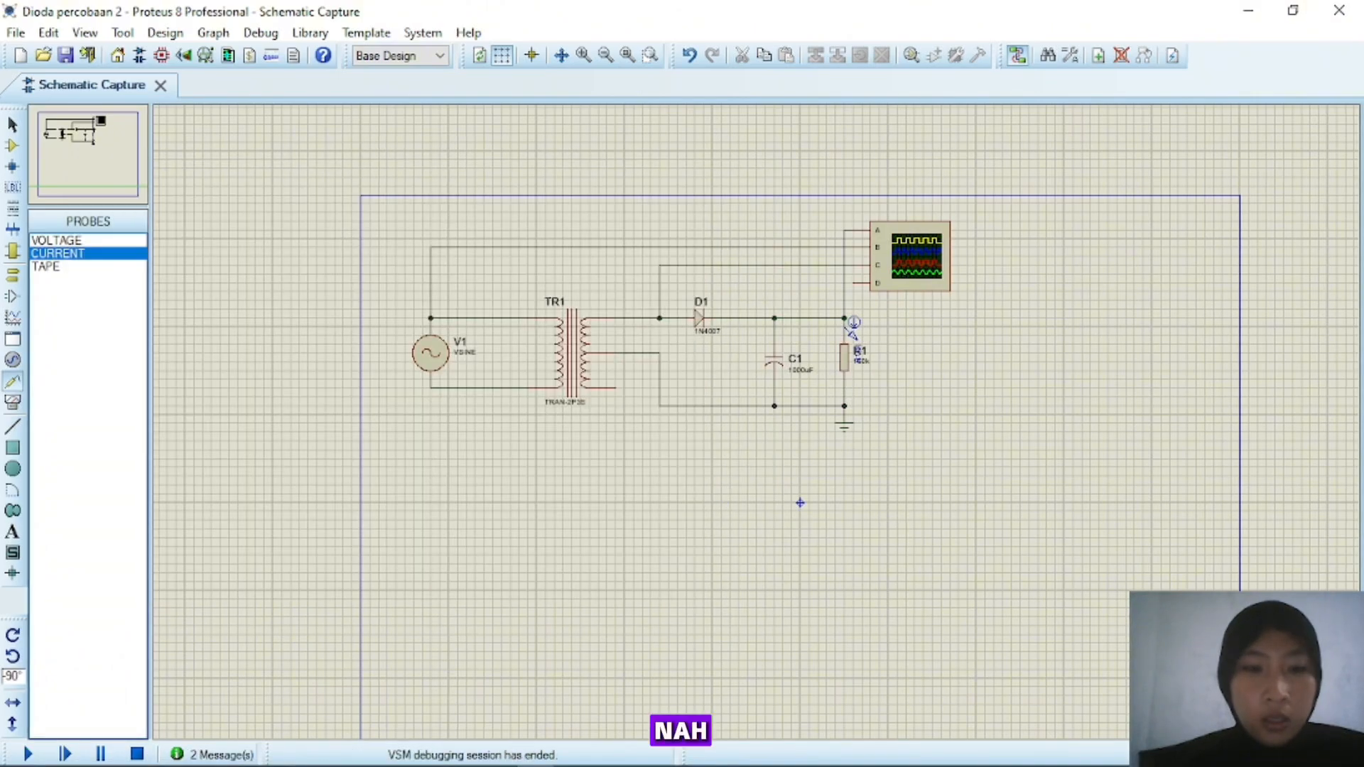
- Check the constant-capacitance rows of Table 1.2 in the Chrome PDF, and set capacitor C1 to 10uF in Proteus
click(499, 753)
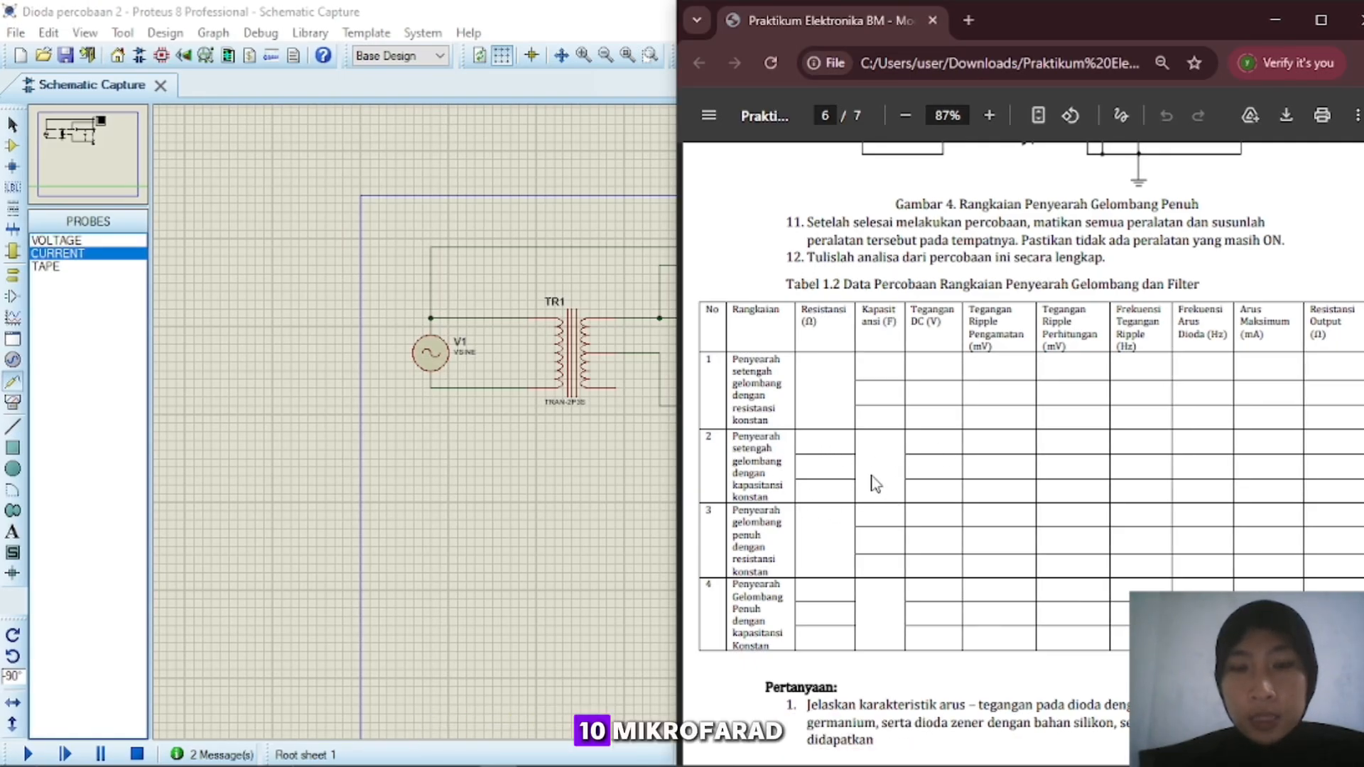
click(645, 480)
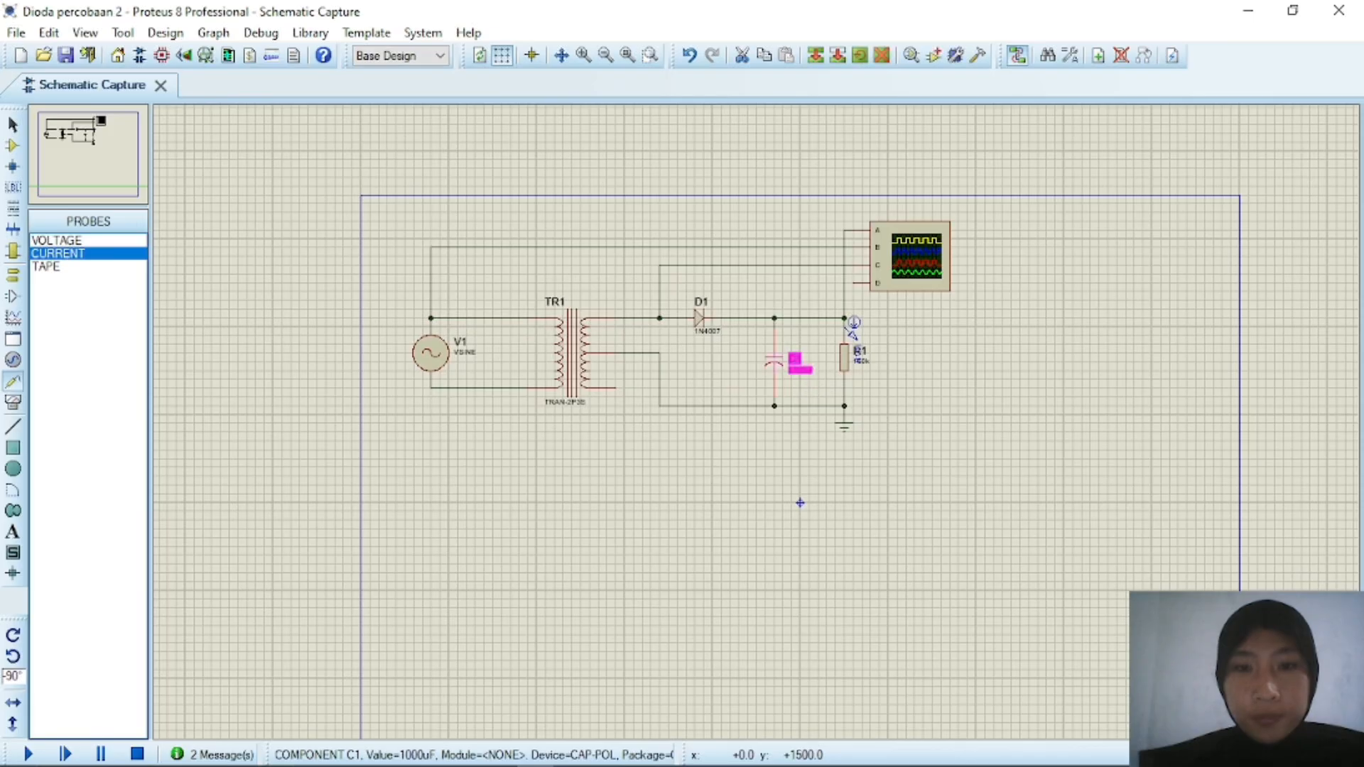
double_click(797, 375)
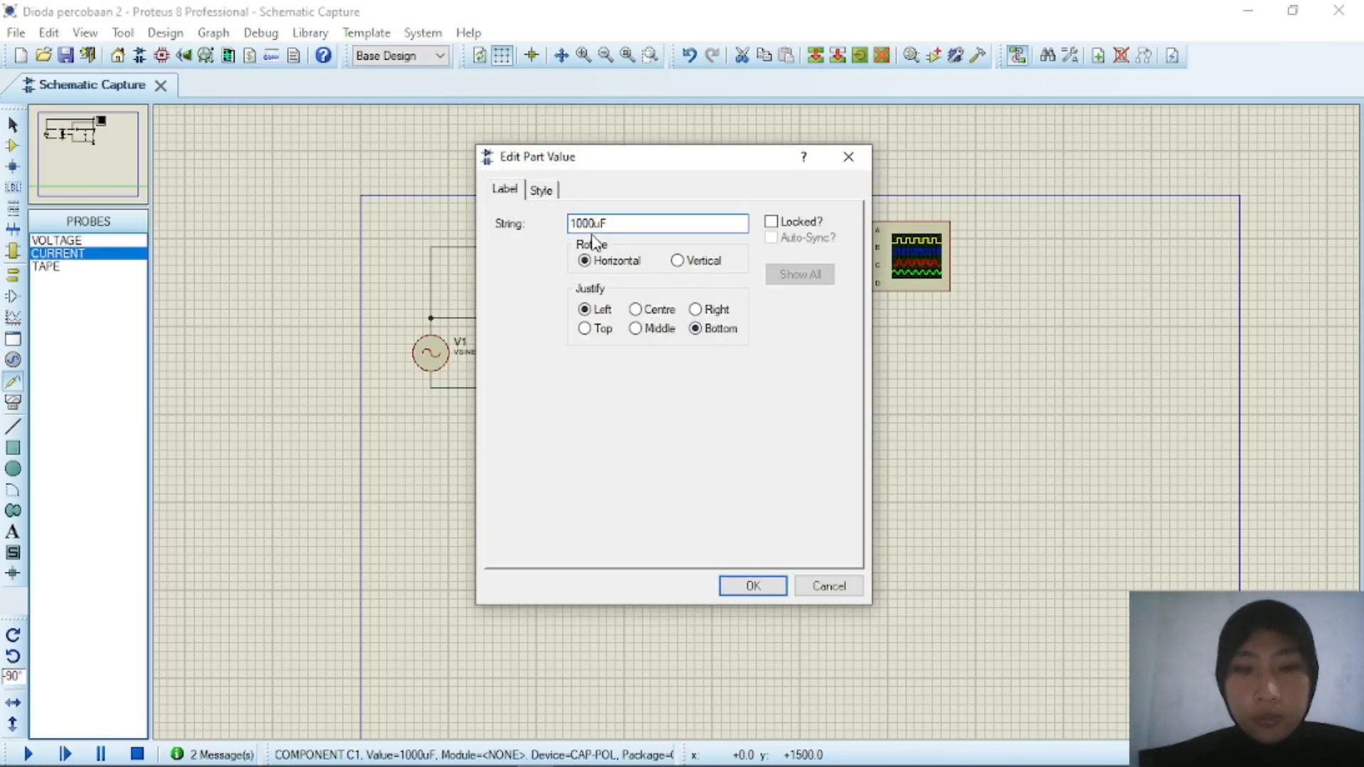
click(729, 586)
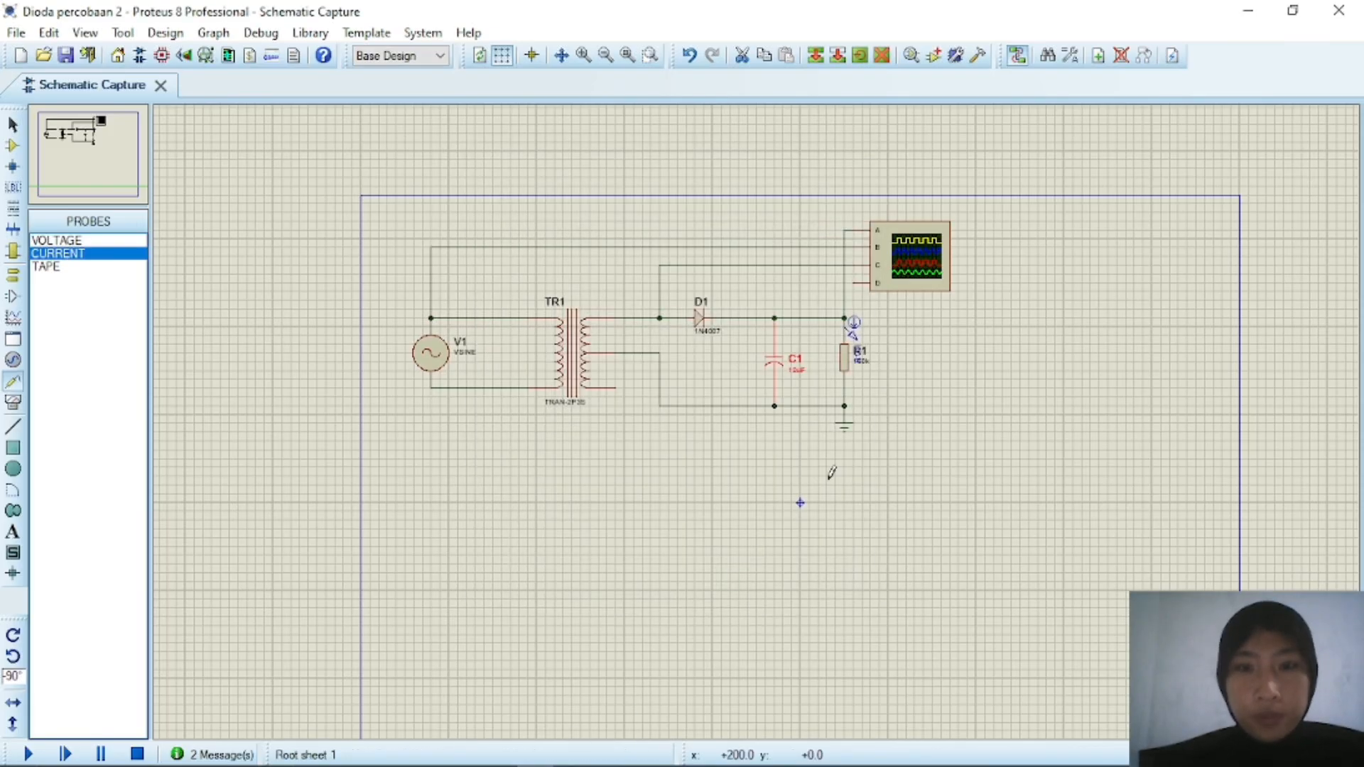
- Set load resistor R1's value to 100k
double_click(869, 366)
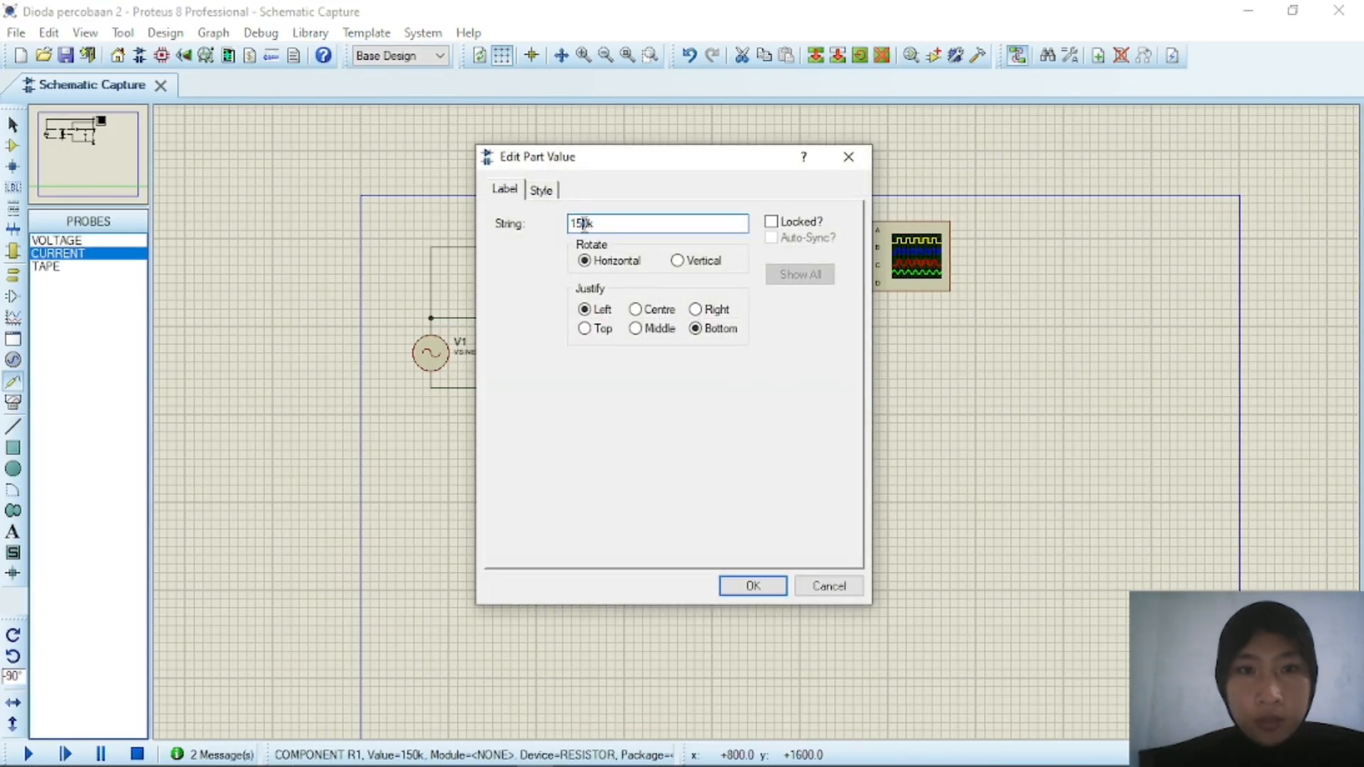
key(BackSpace)
text(0)
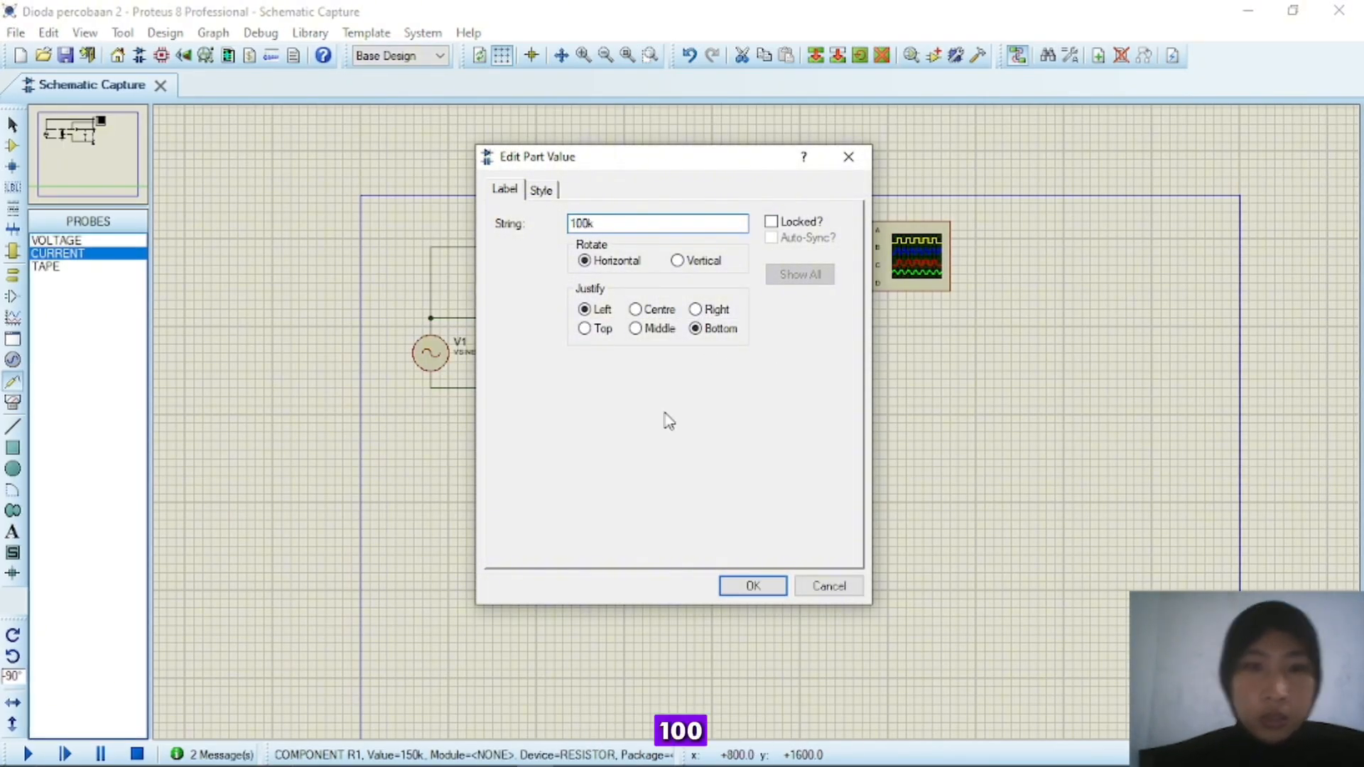
click(753, 586)
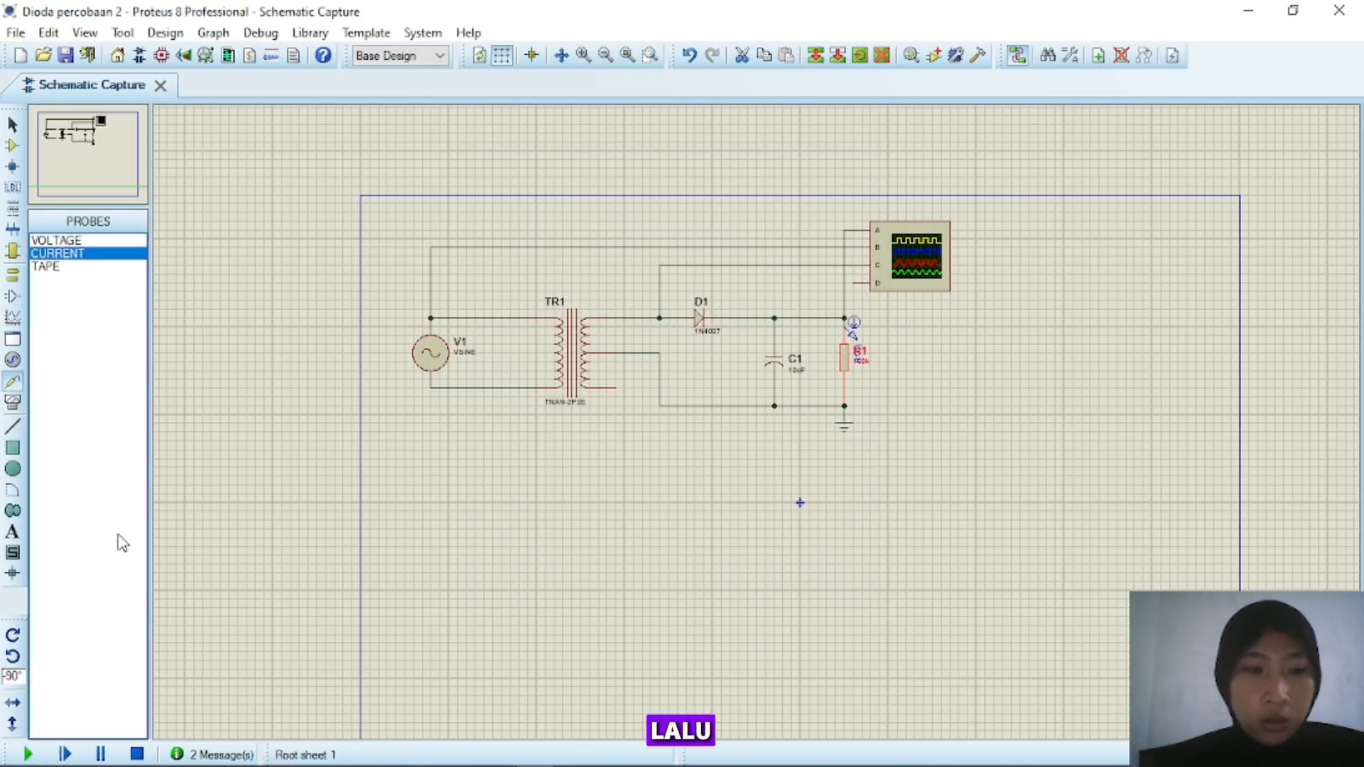
- Run the simulation, open the digital oscilloscope and set channel A's scale to 0.85 V to examine the output ripple
click(28, 754)
click(270, 32)
click(341, 398)
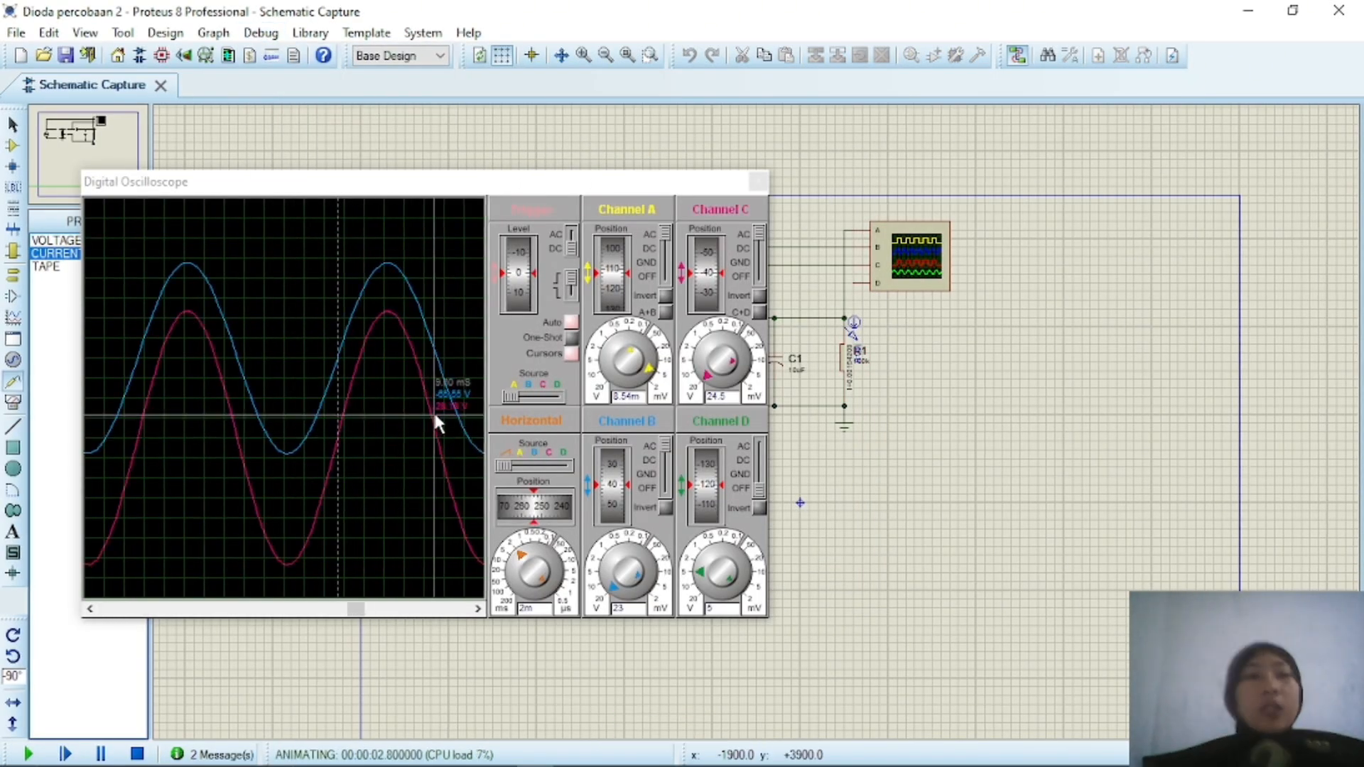
click(620, 364)
click(623, 341)
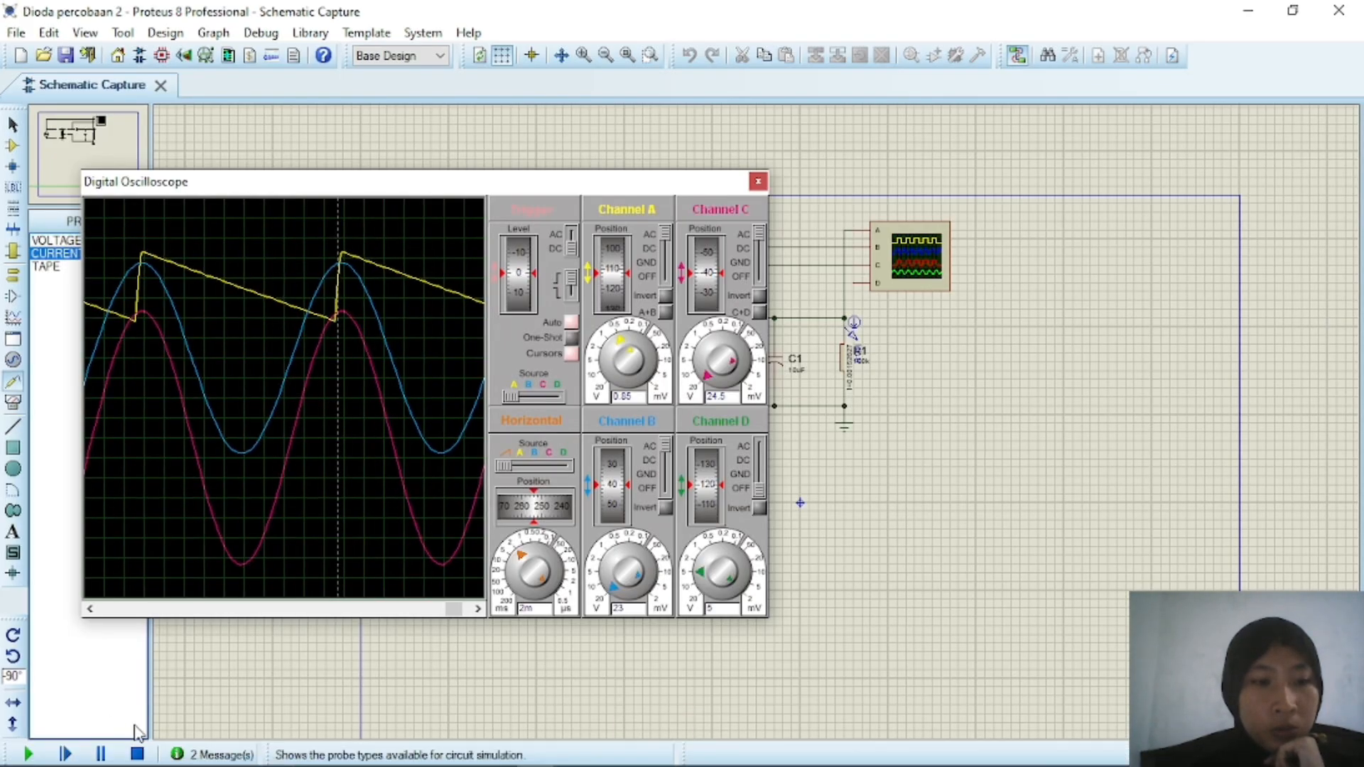
- Stop the simulation and change load resistor R1's resistance value
click(138, 755)
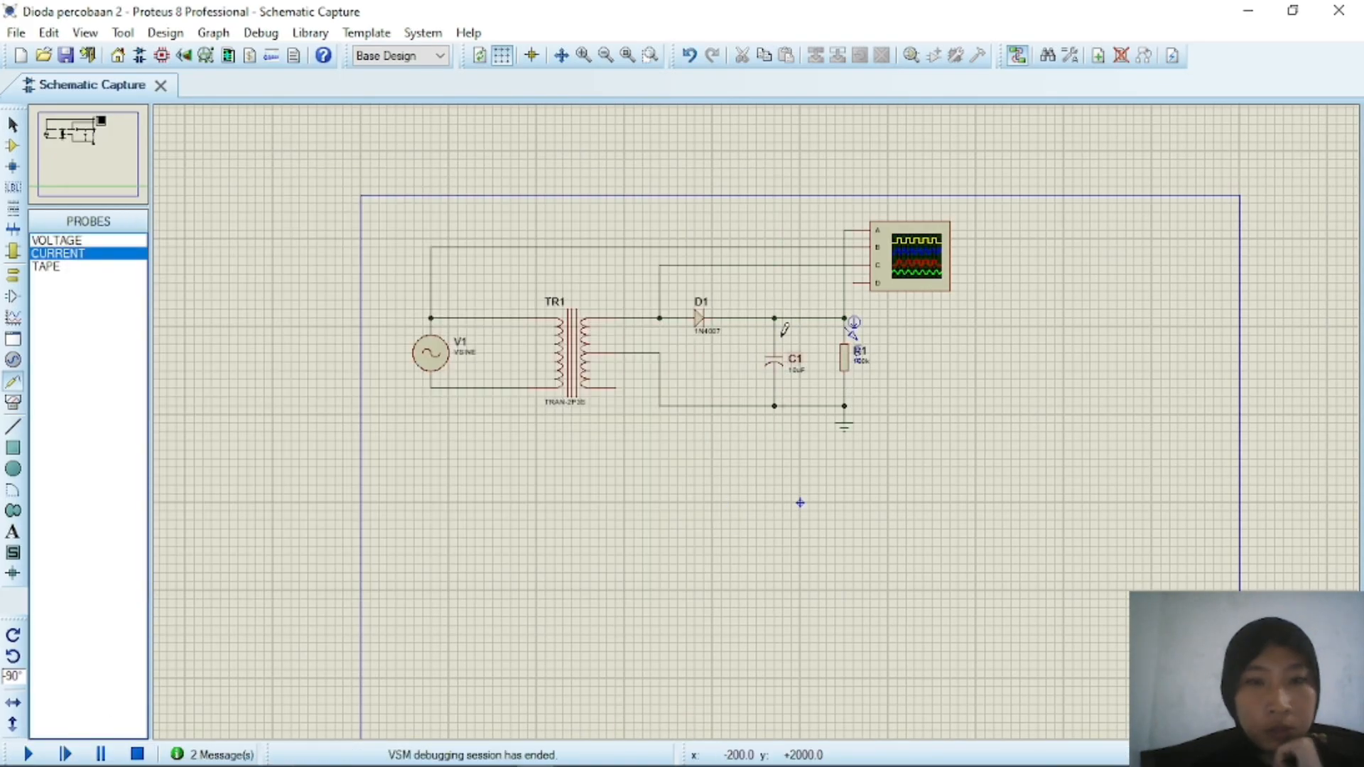
click(867, 363)
click(868, 364)
click(593, 225)
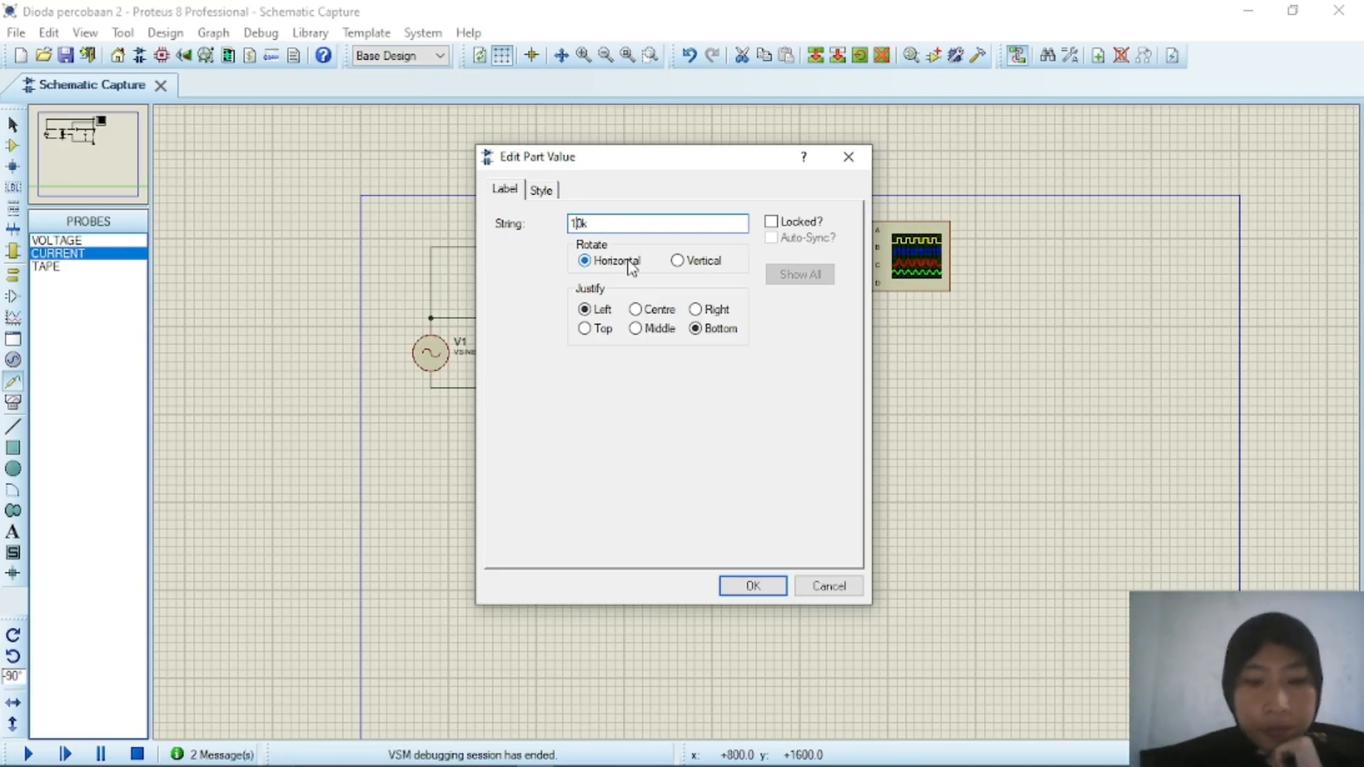
click(739, 584)
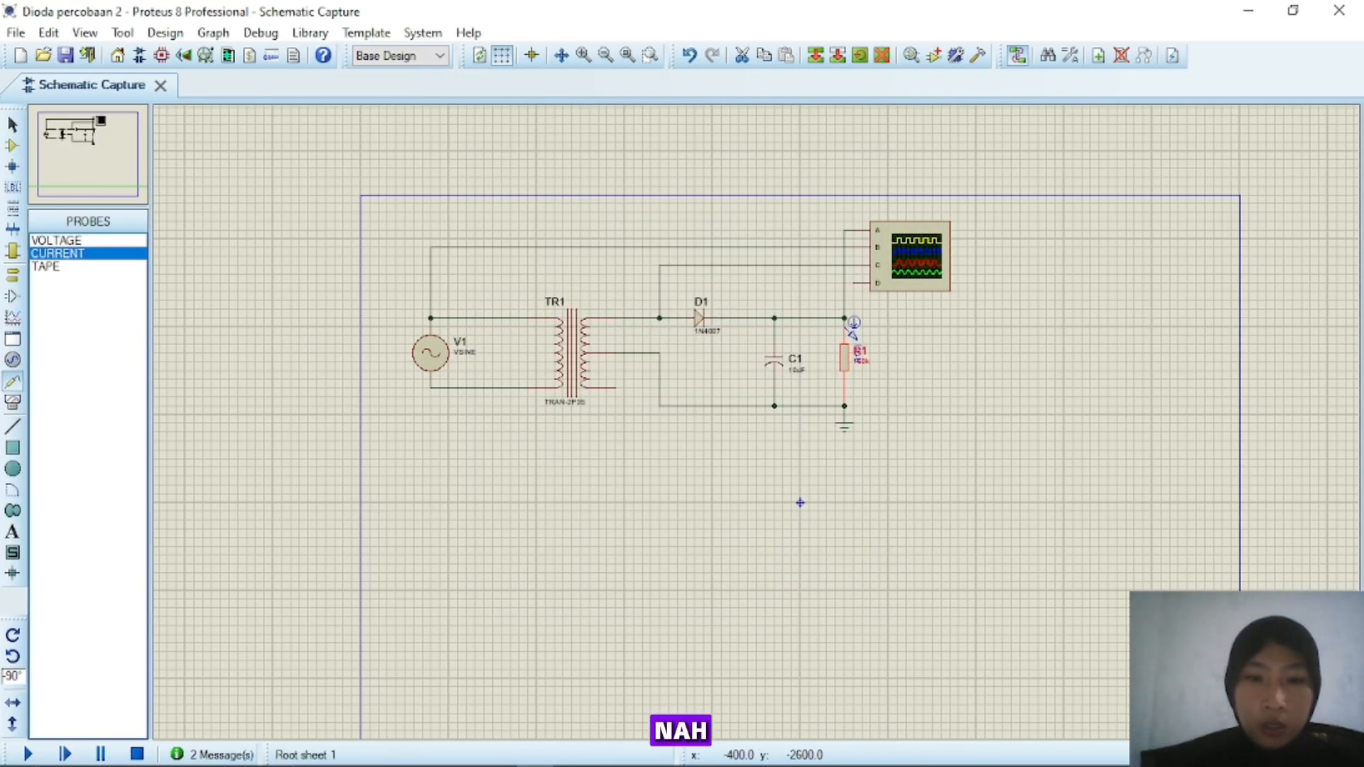
- Read step 4 and the Figure 3 circuit with resistor Rm in the Chrome practicum PDF, and return to Proteus
mouse_move(234, 766)
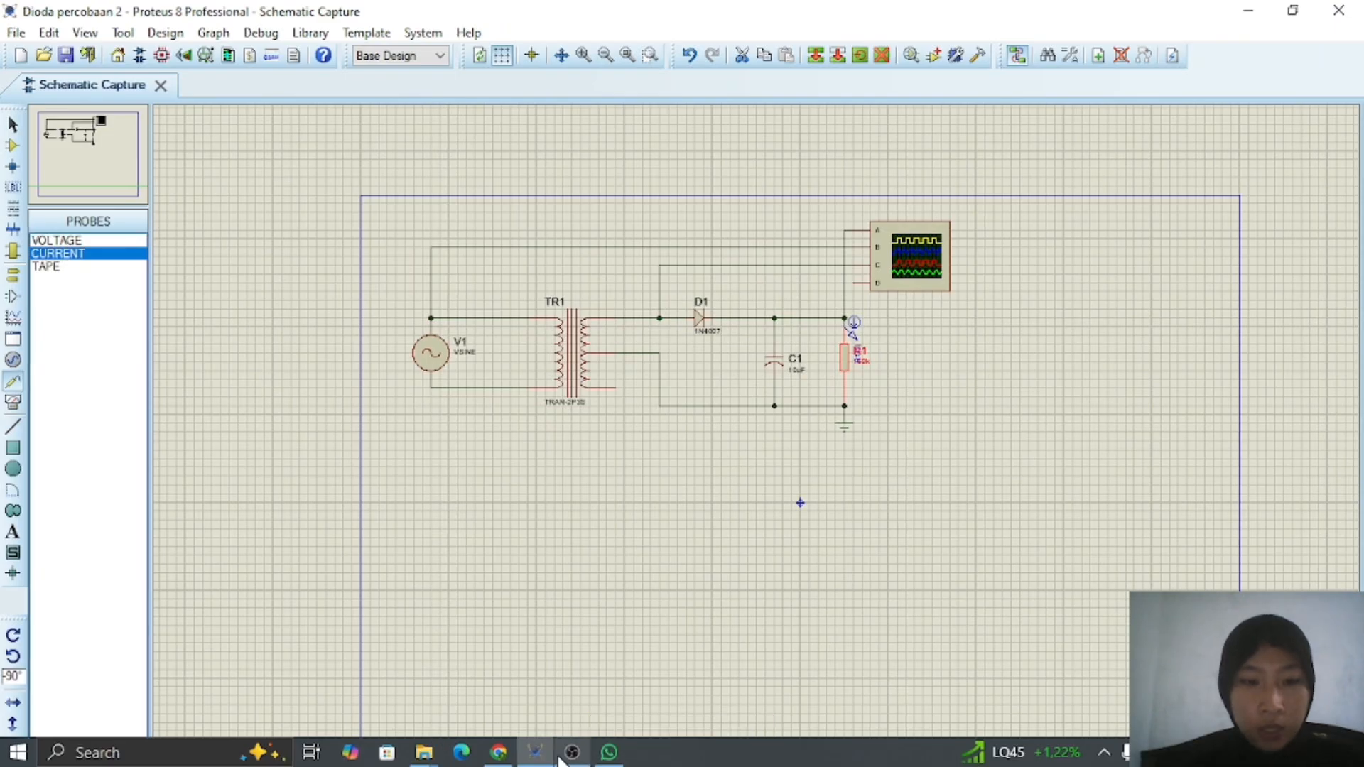
click(499, 753)
scroll(1030, 391, down, 3)
scroll(1066, 342, up, 10)
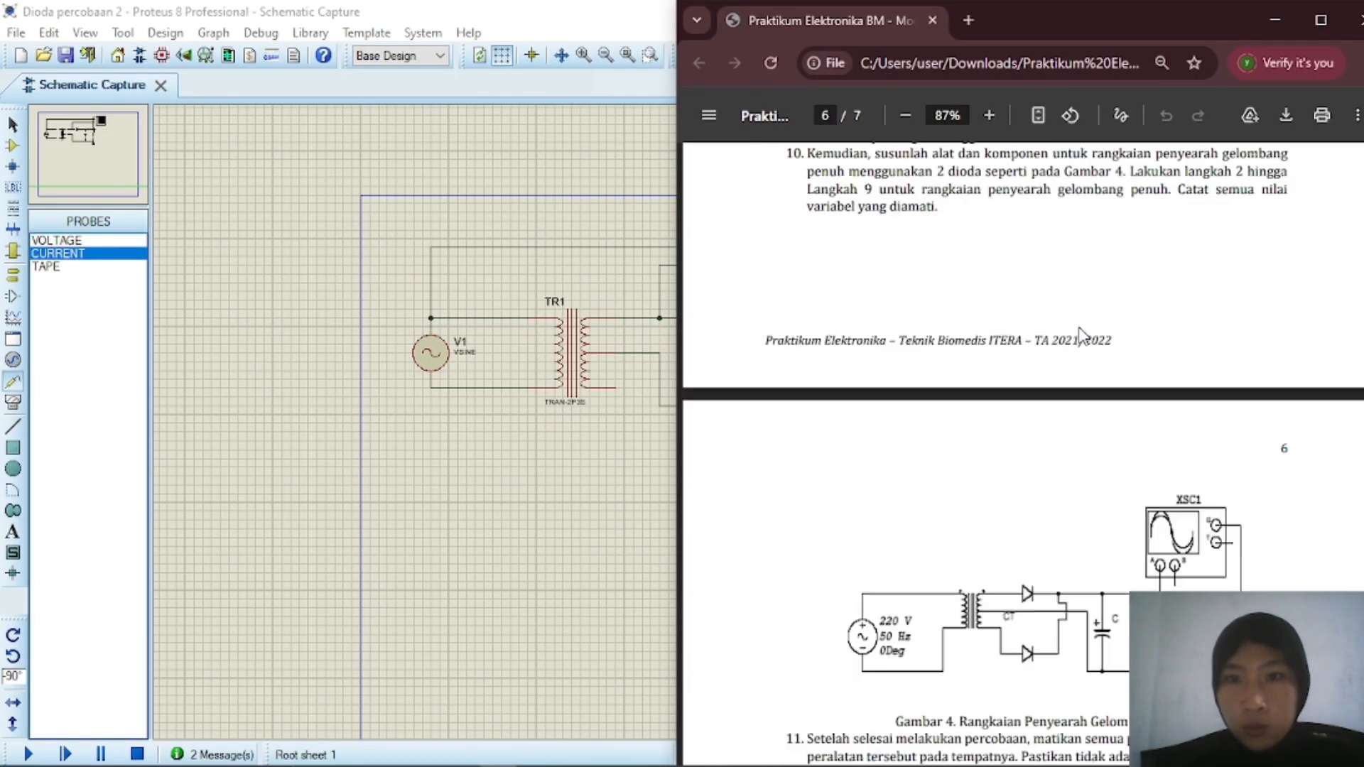
scroll(1079, 332, up, 4)
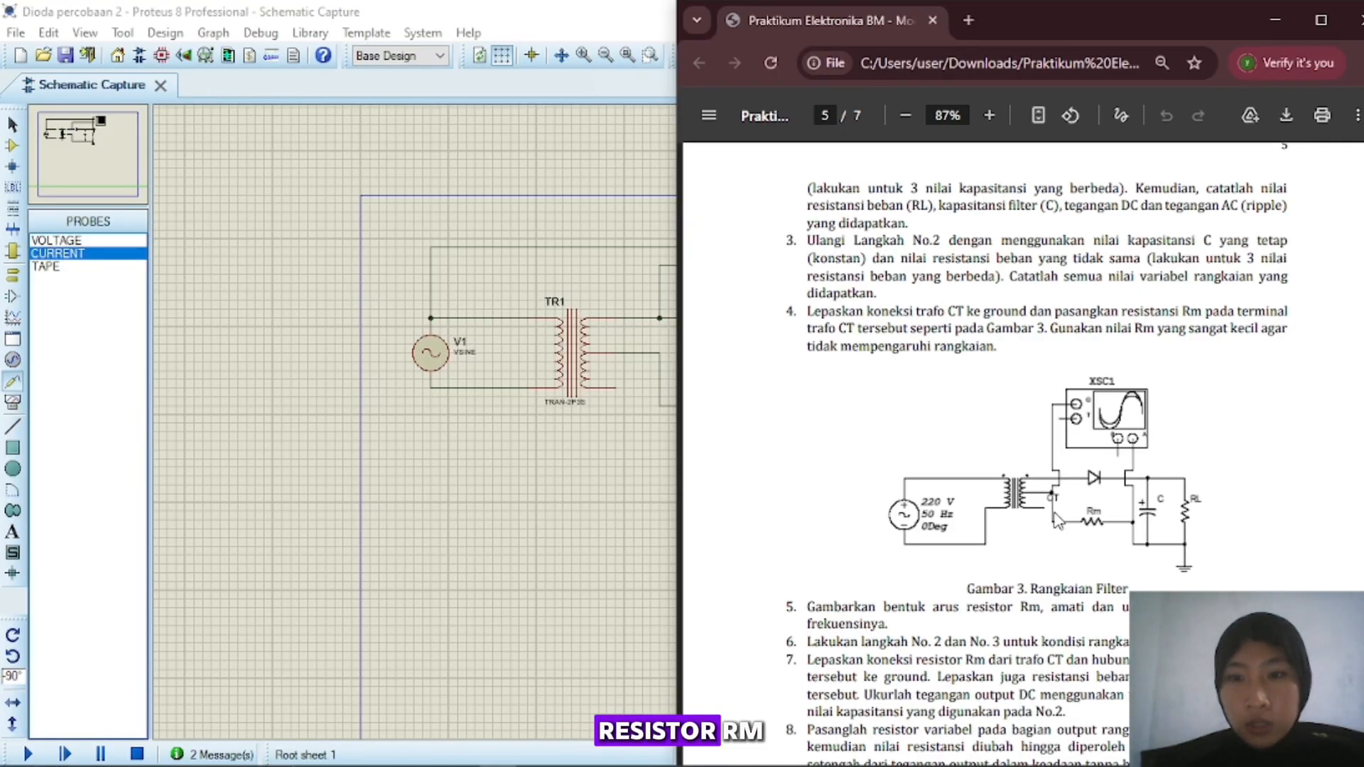
click(532, 259)
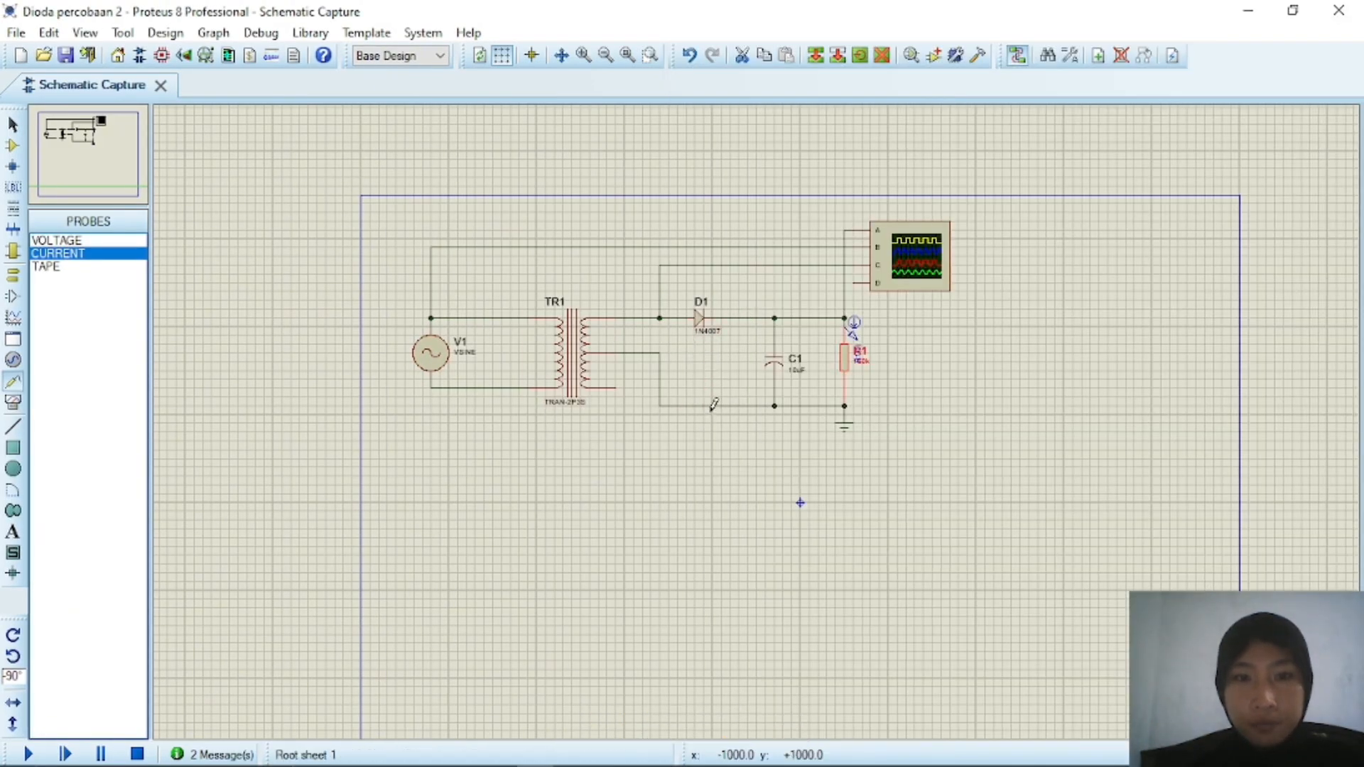
- Place a horizontal resistor on the lower wire between transformer TR1's centre tap and capacitor C1
click(12, 146)
click(75, 258)
click(83, 265)
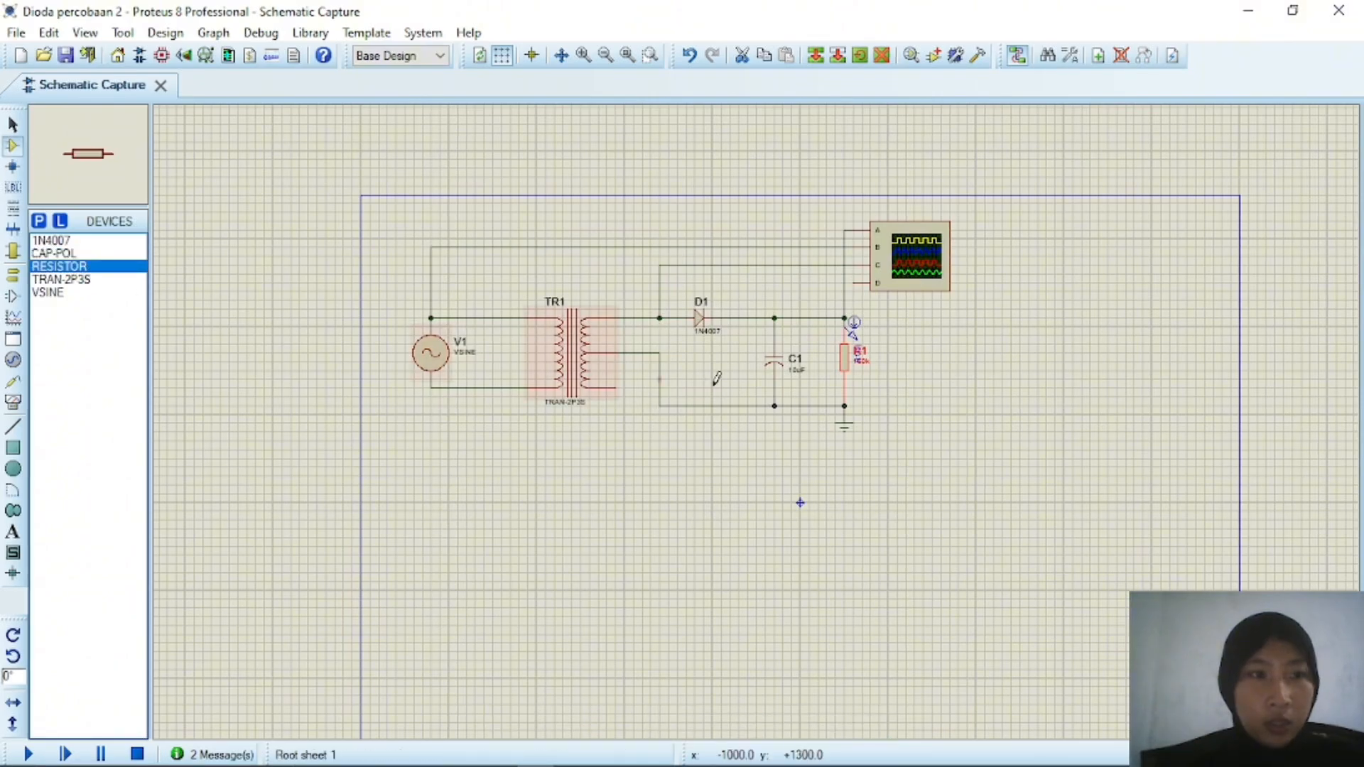
click(715, 385)
click(713, 405)
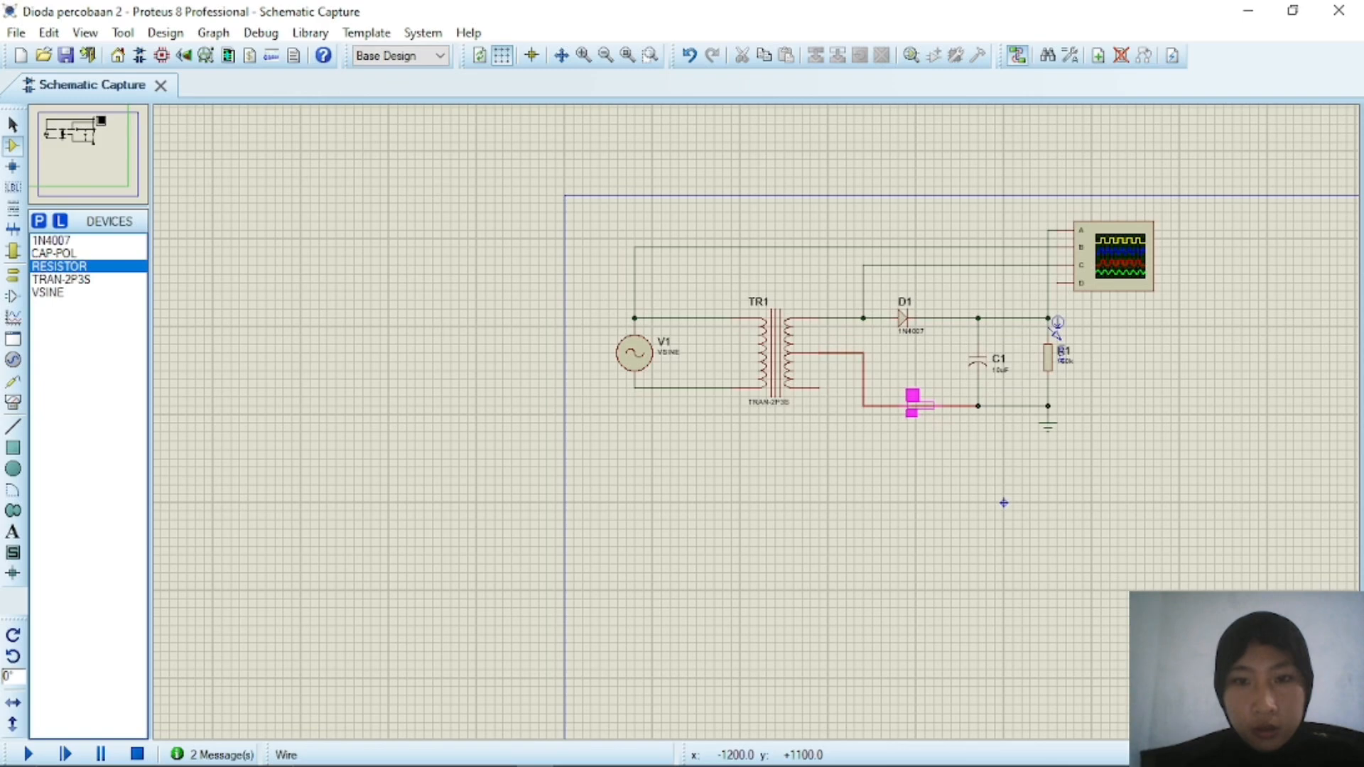
- Insert the resistor into the lower centre-tap wire and check step 4's guidance on Rm in the Chrome practicum PDF, returning to Proteus
click(901, 406)
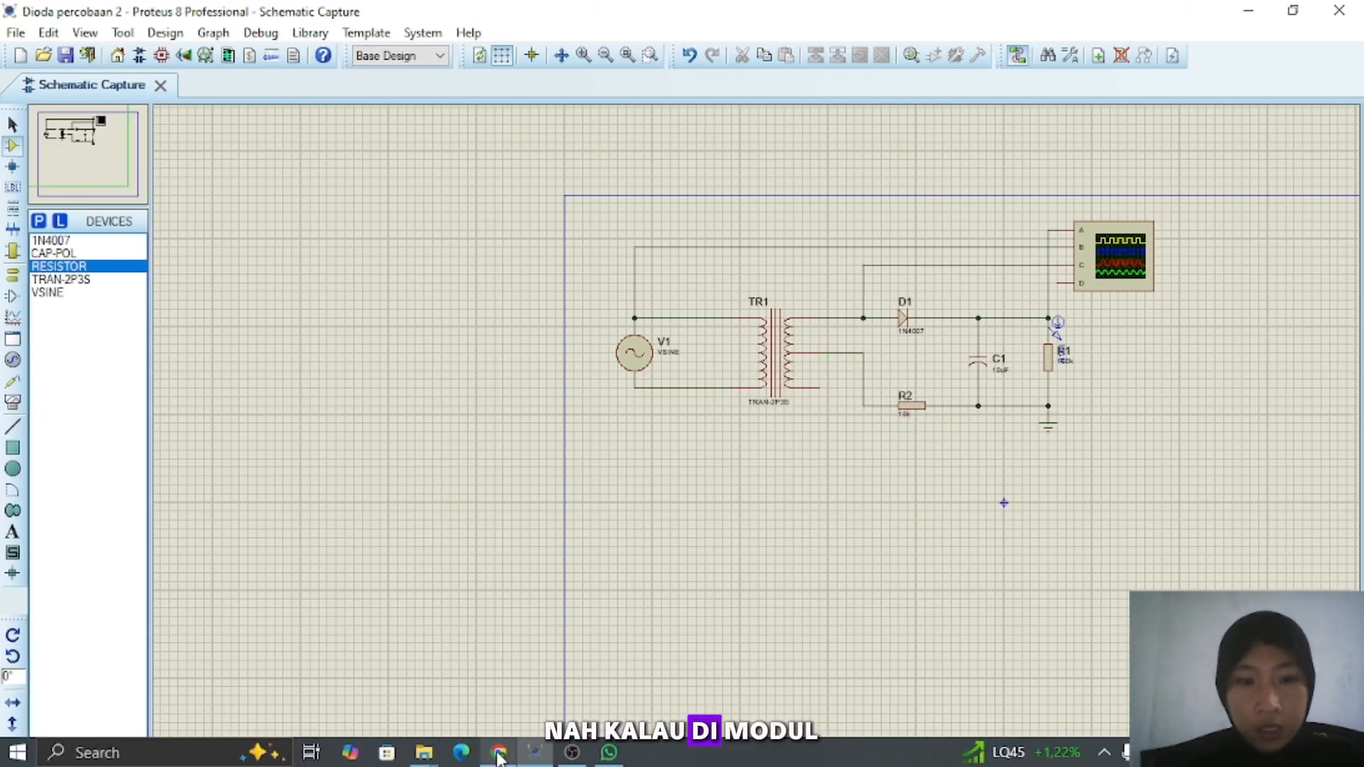
click(500, 755)
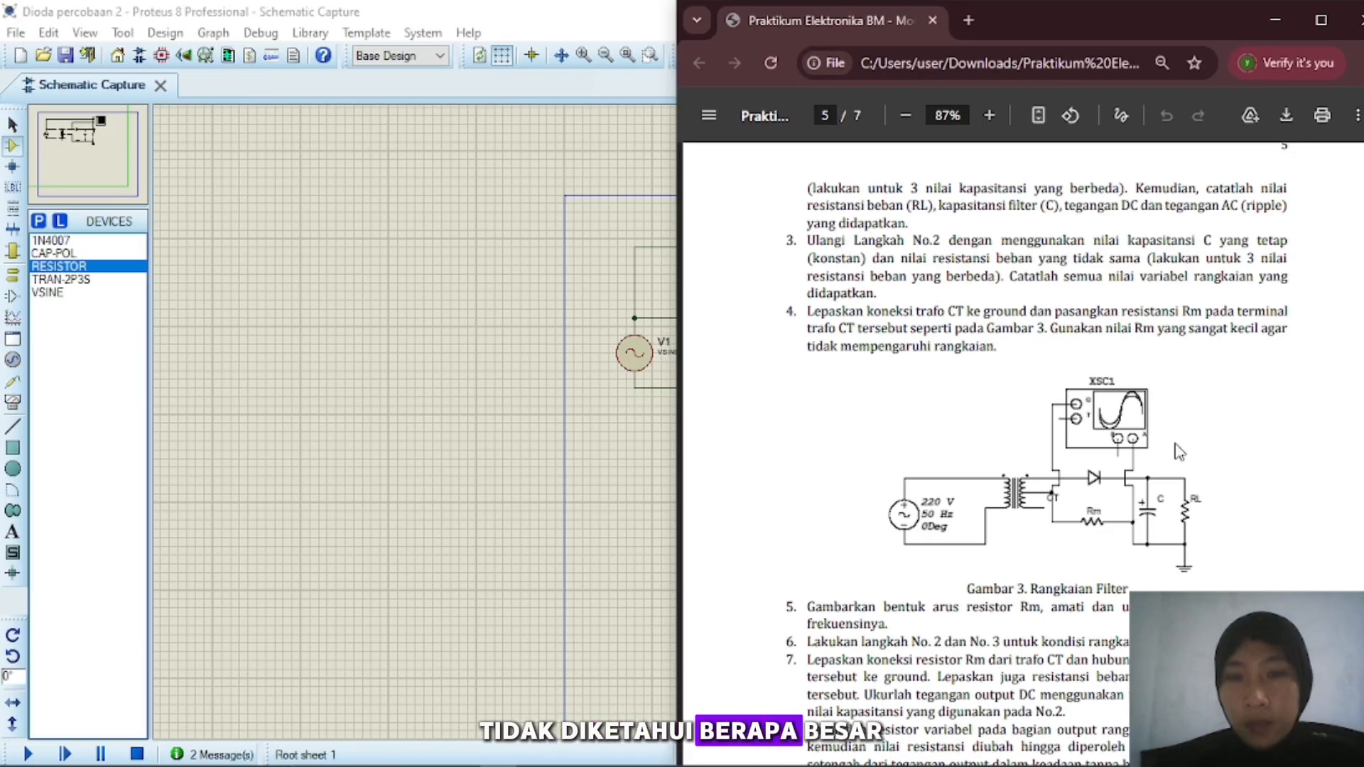
drag(1053, 334, 963, 353)
click(1008, 351)
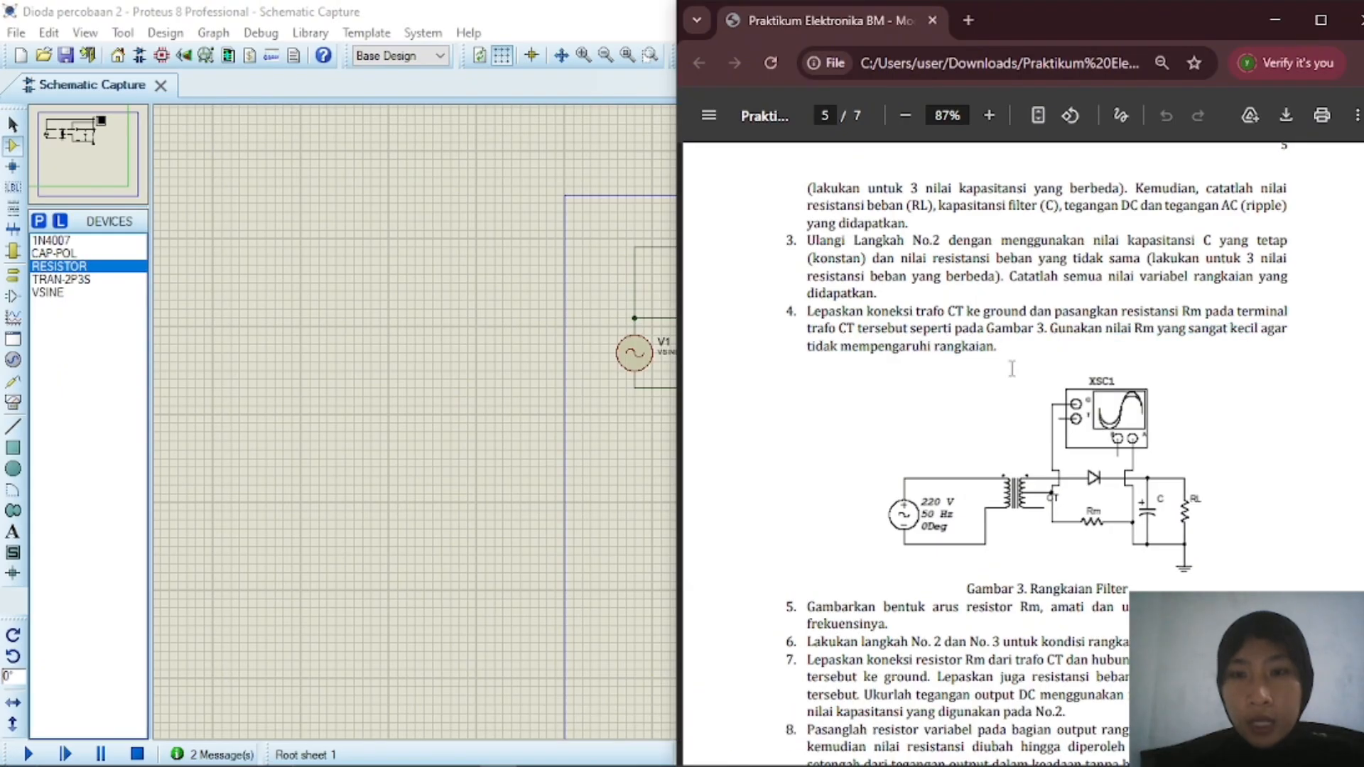
click(424, 461)
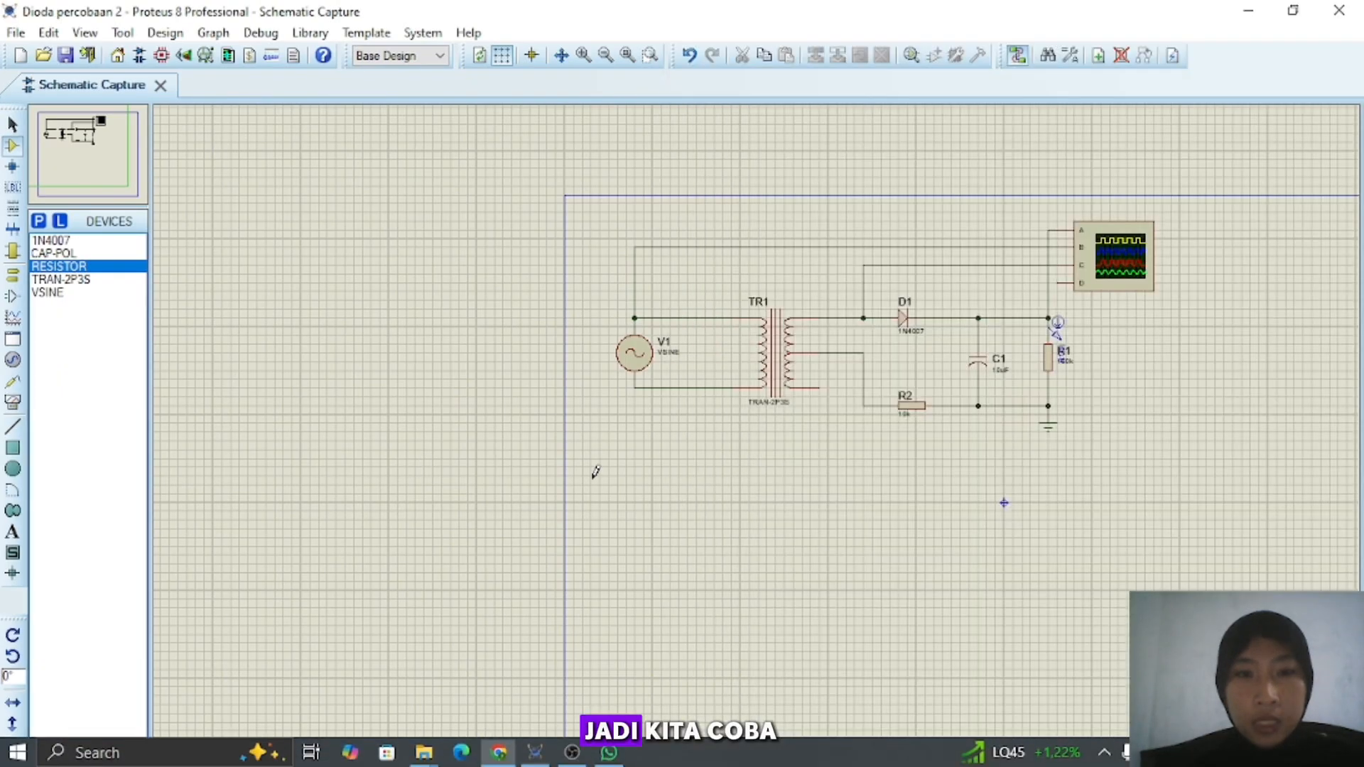
- Set the value of resistor R2 in the centre-tap line to 100
double_click(903, 418)
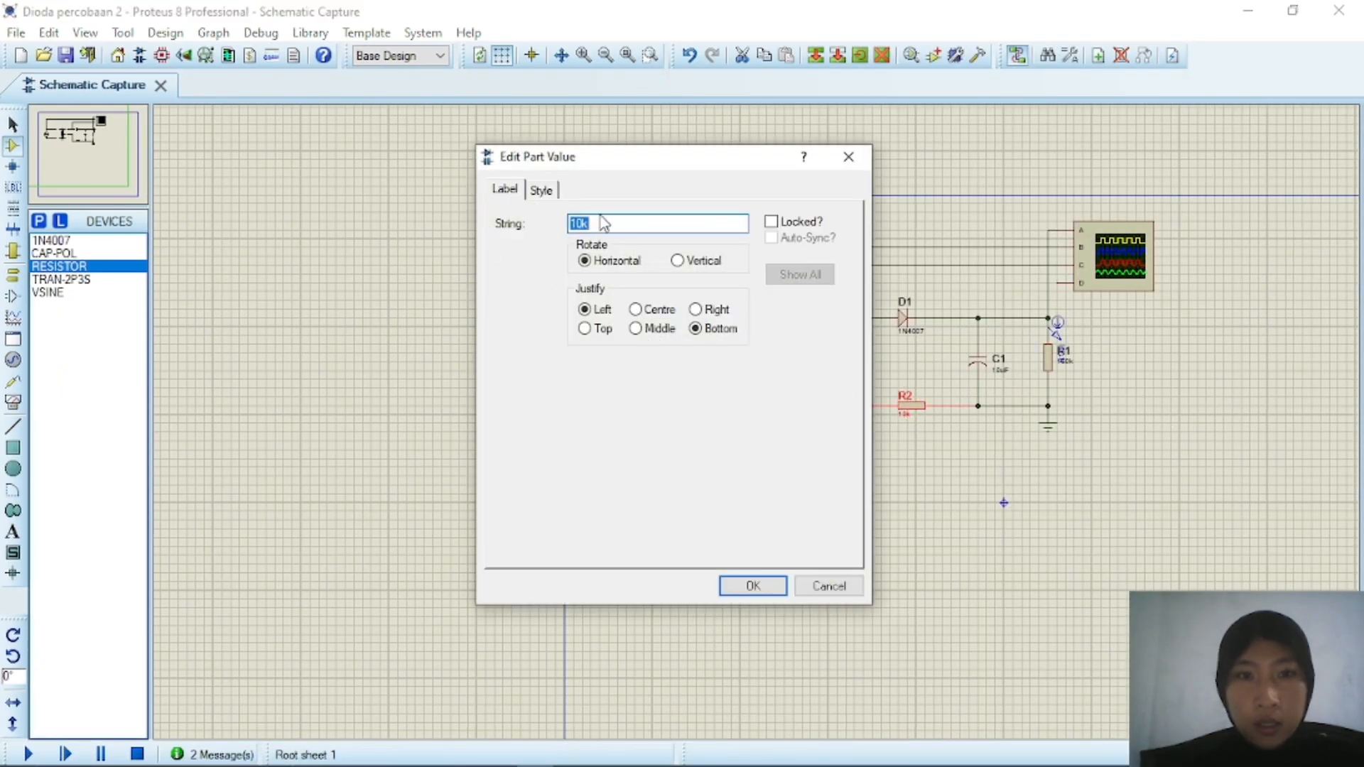
key(BackSpace)
text(1)
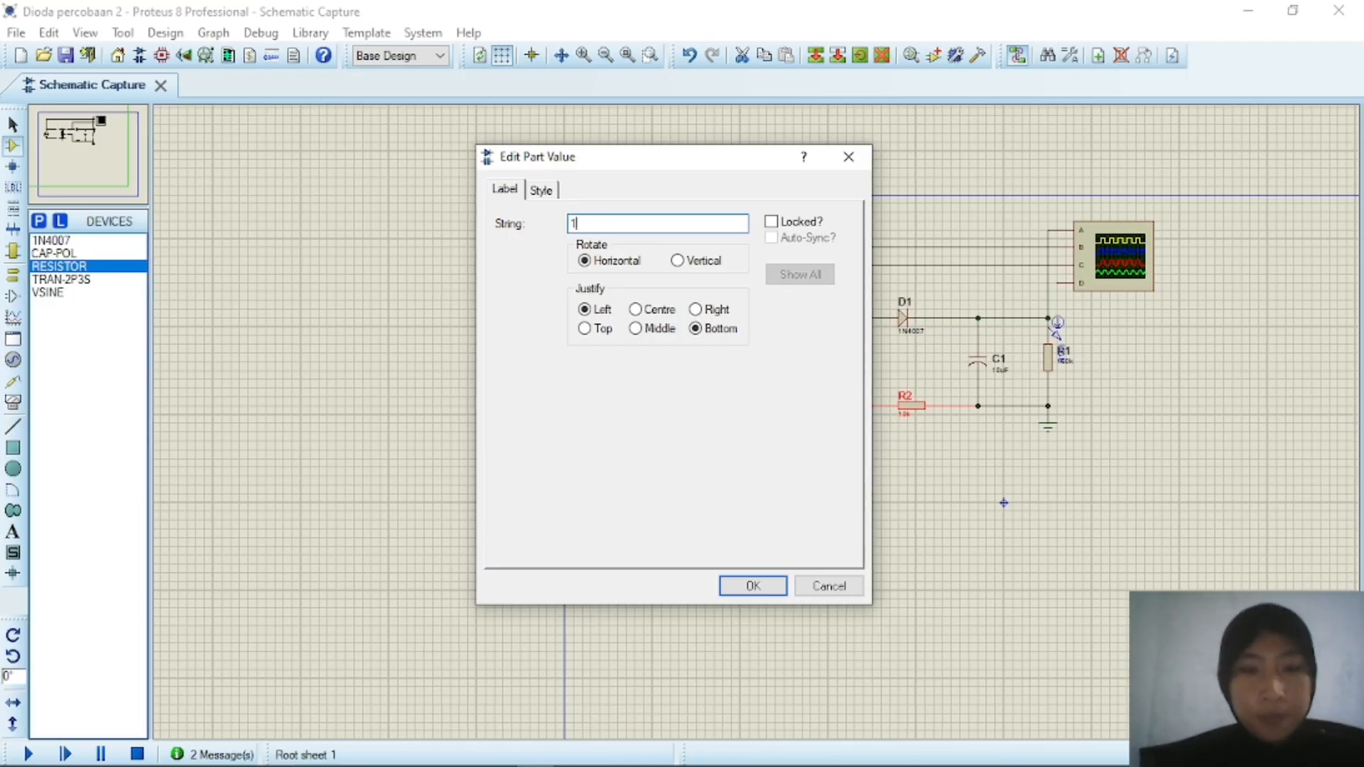
key(Return)
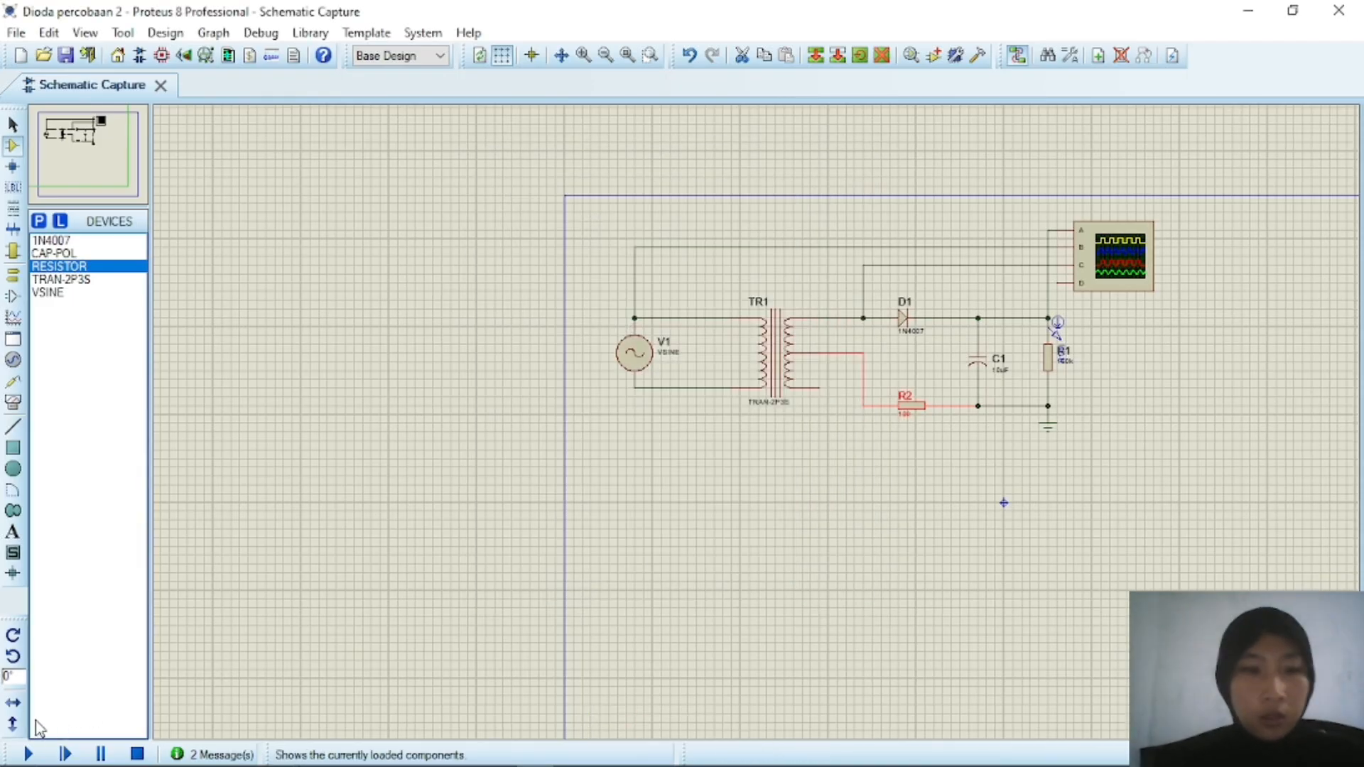
- Run the simulation with R2 in place, adjust channel A's vertical position on the oscilloscope to examine the waveforms, and stop it
click(29, 754)
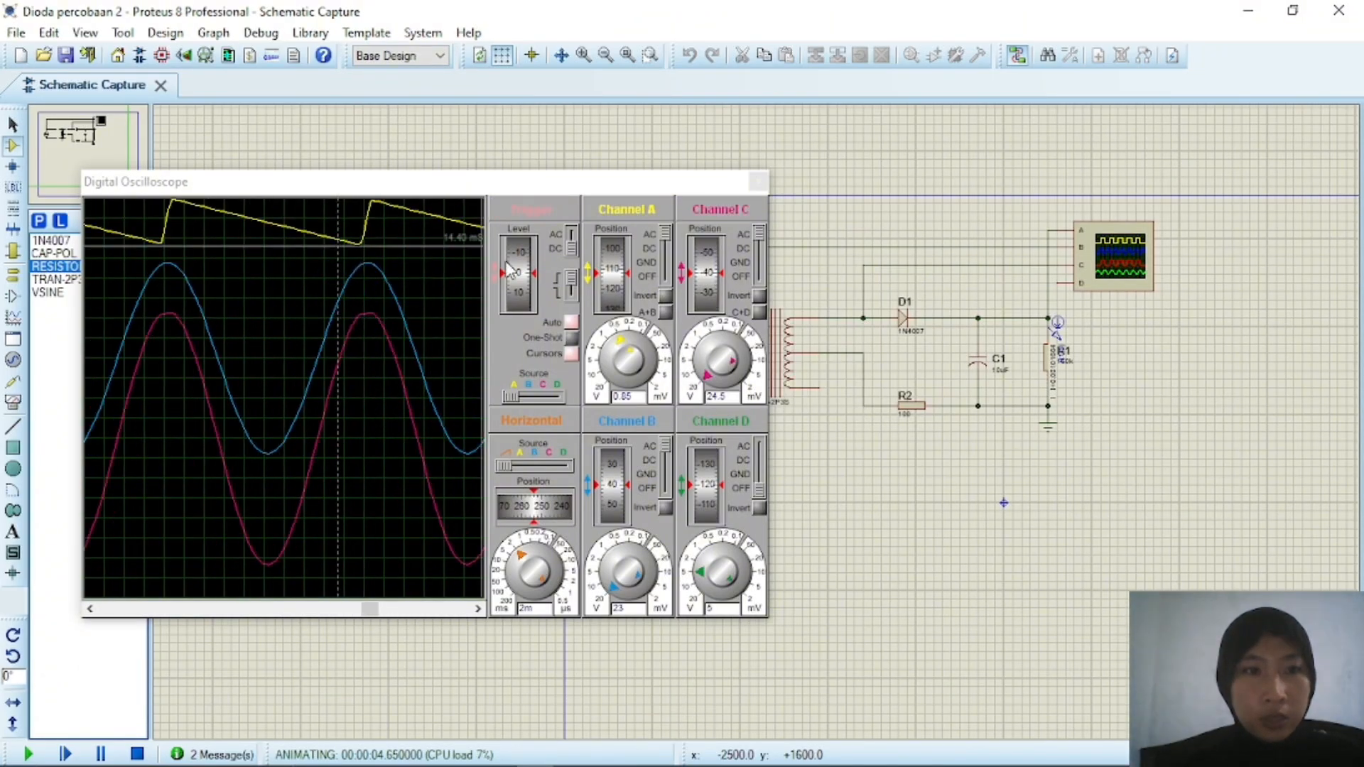
drag(609, 287, 615, 297)
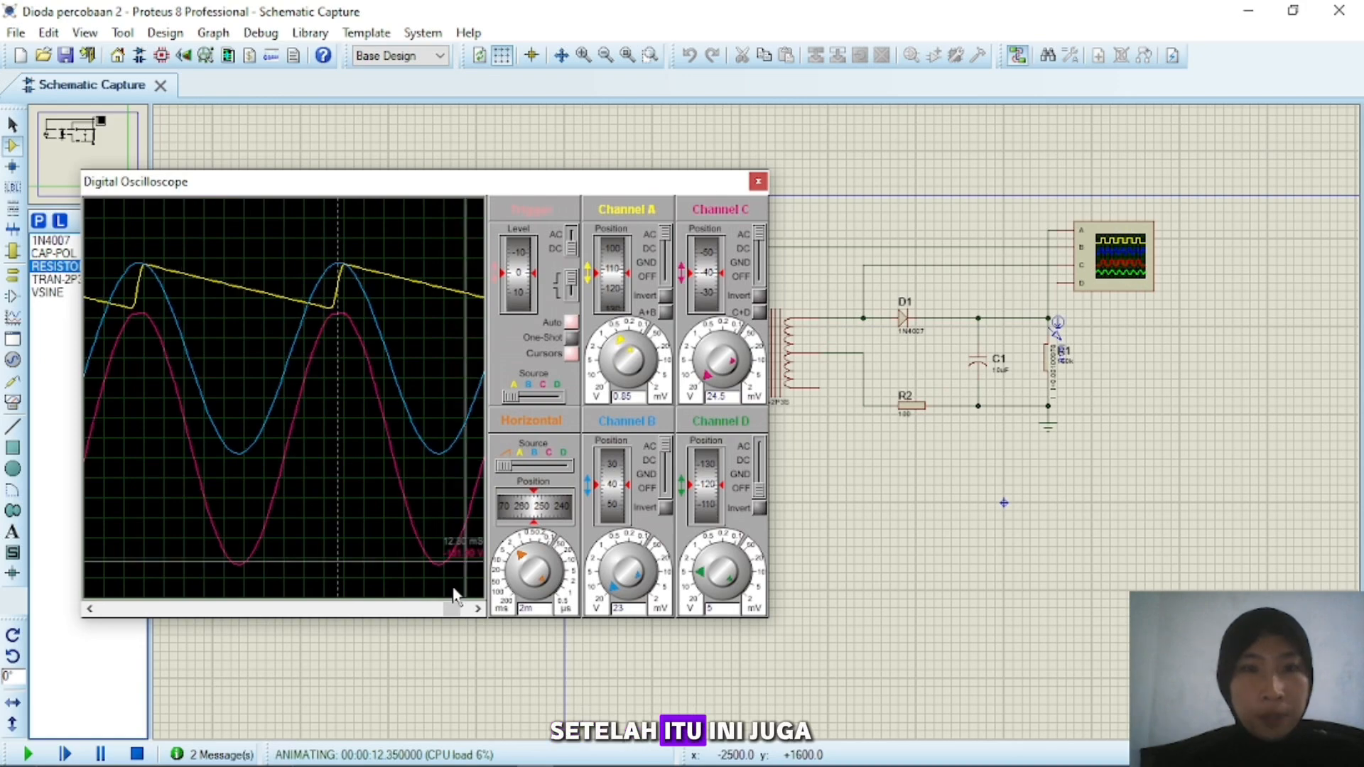
click(137, 754)
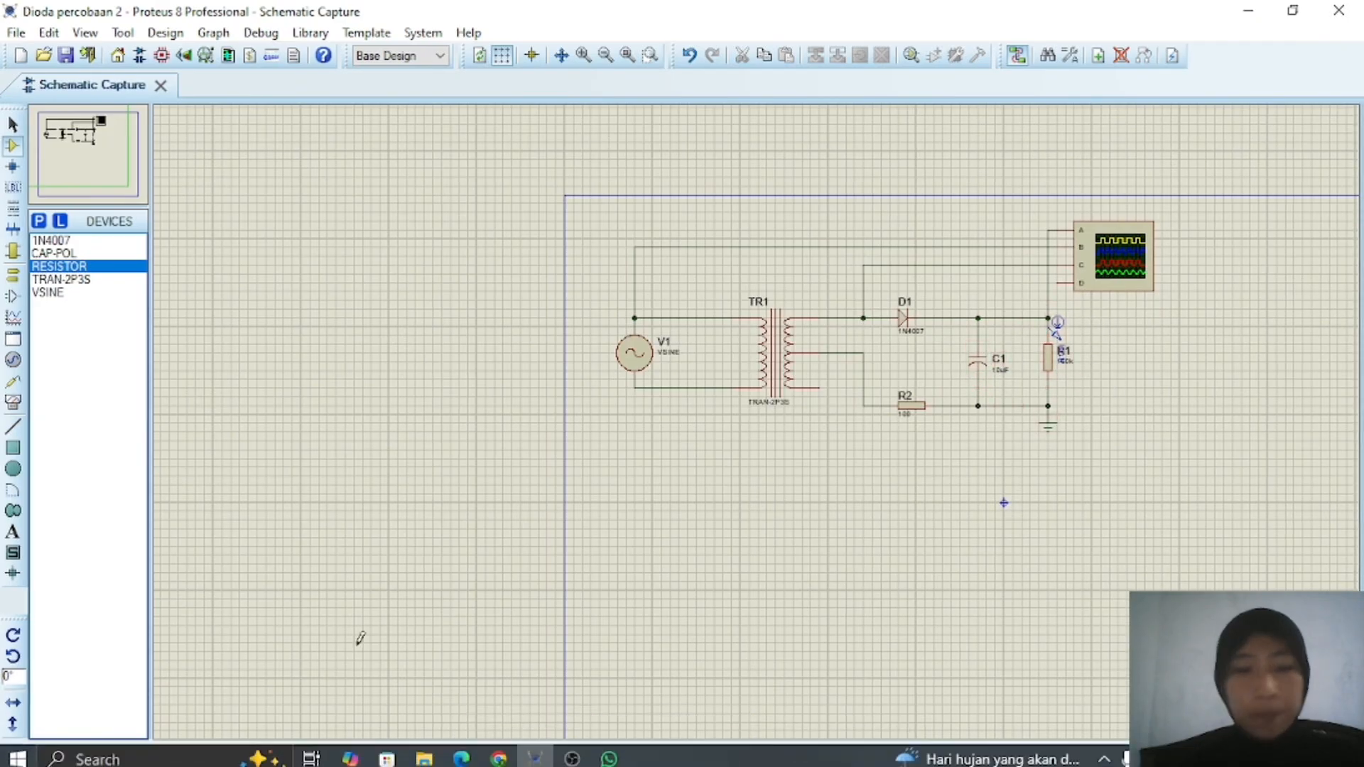
- Read the remaining steps and the Figure 4 full-wave rectifier circuit in the Chrome practicum PDF, and return to Proteus
mouse_move(427, 760)
mouse_move(498, 753)
click(500, 664)
scroll(975, 424, down, 10)
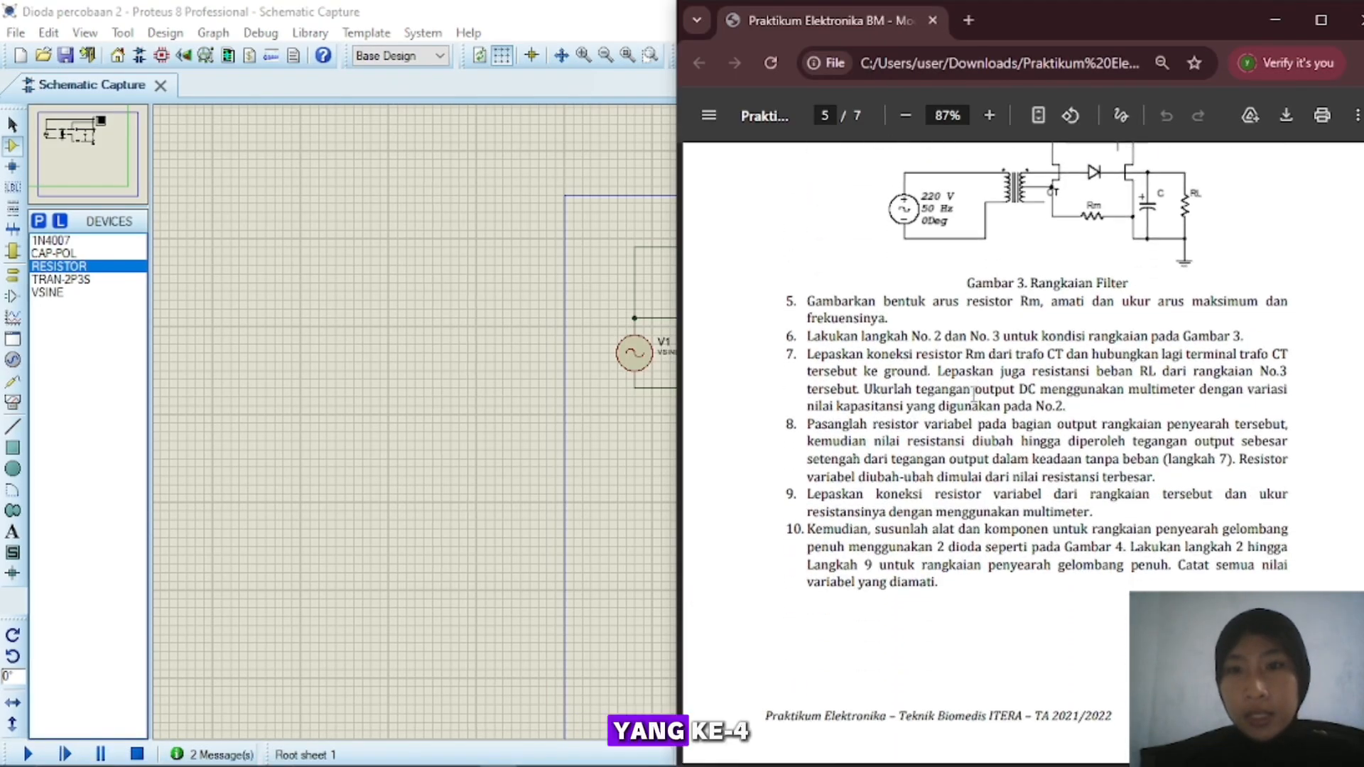
scroll(931, 291, up, 1)
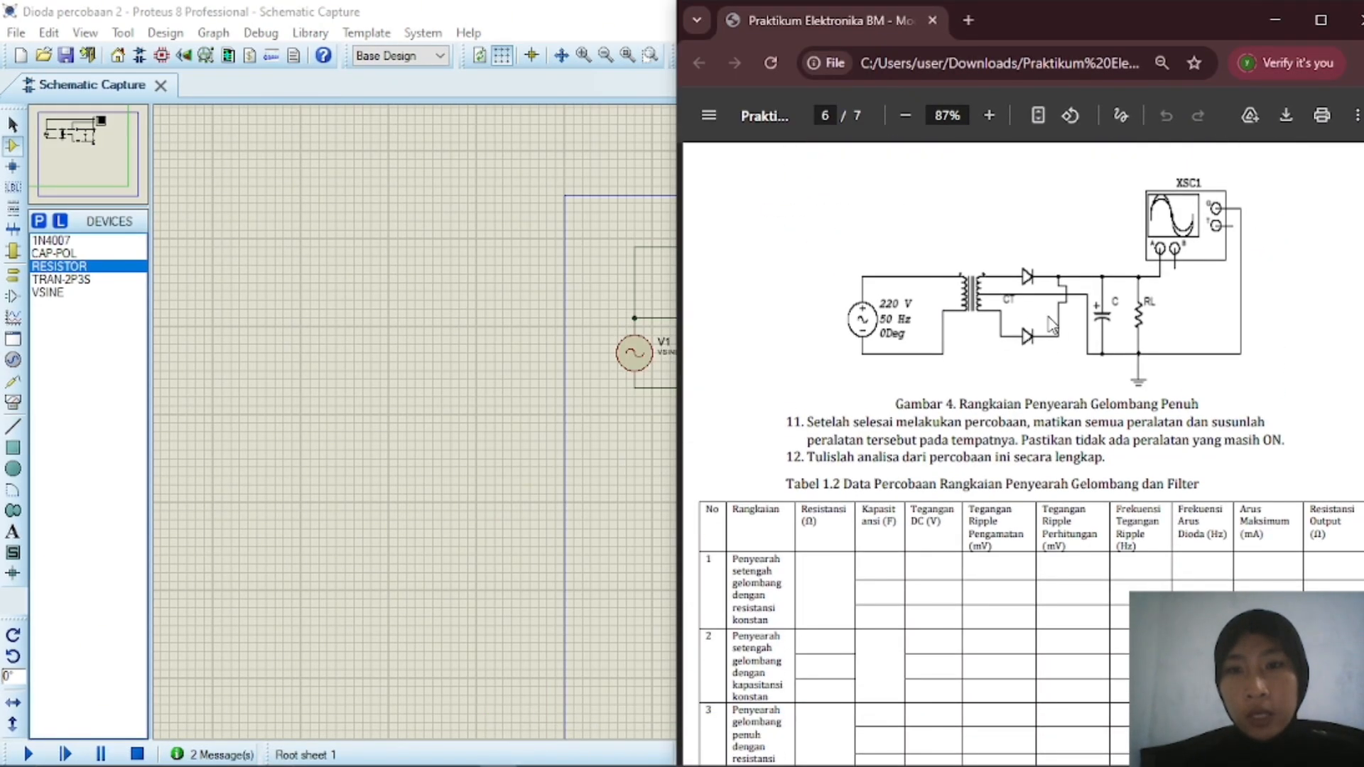
click(667, 438)
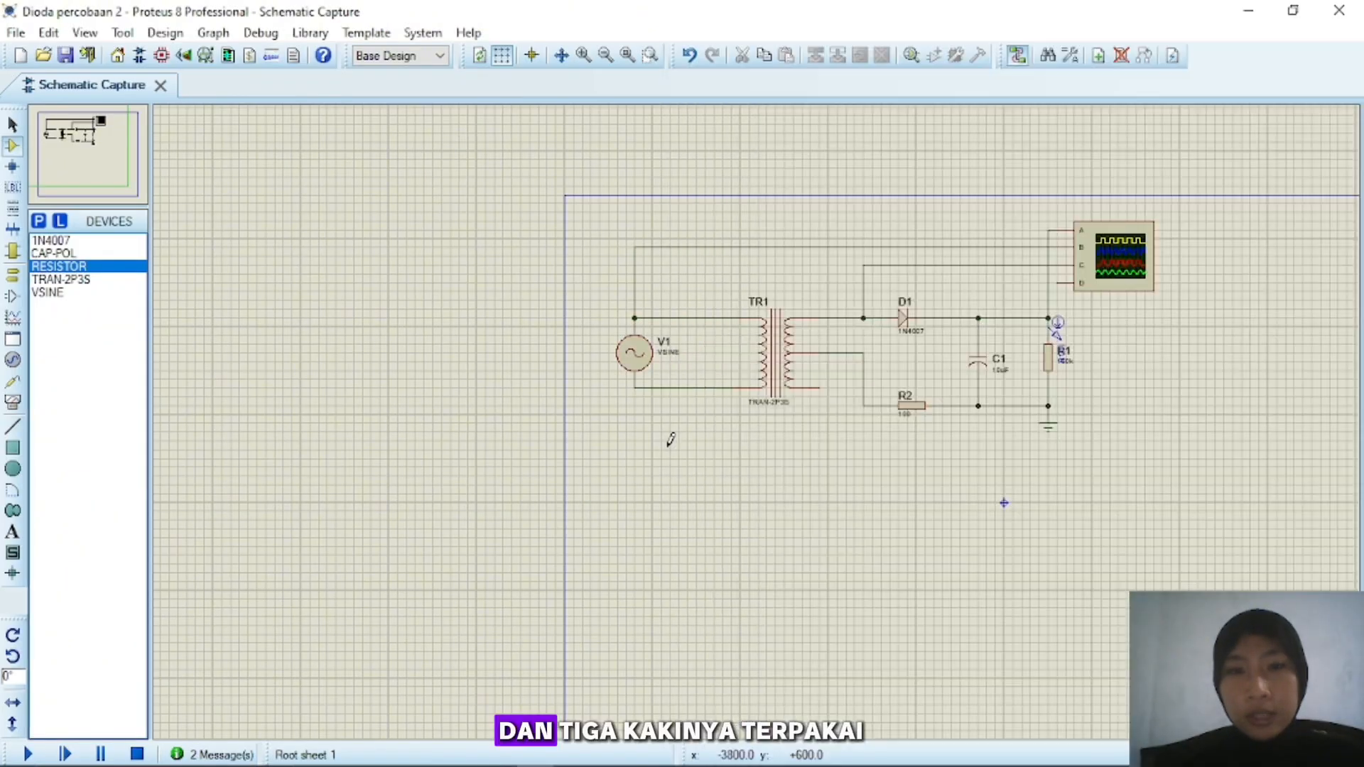
- Delete resistor R2 with its centre-tap wiring and place a second 1N4007 diode below D1
right_click(916, 410)
click(993, 278)
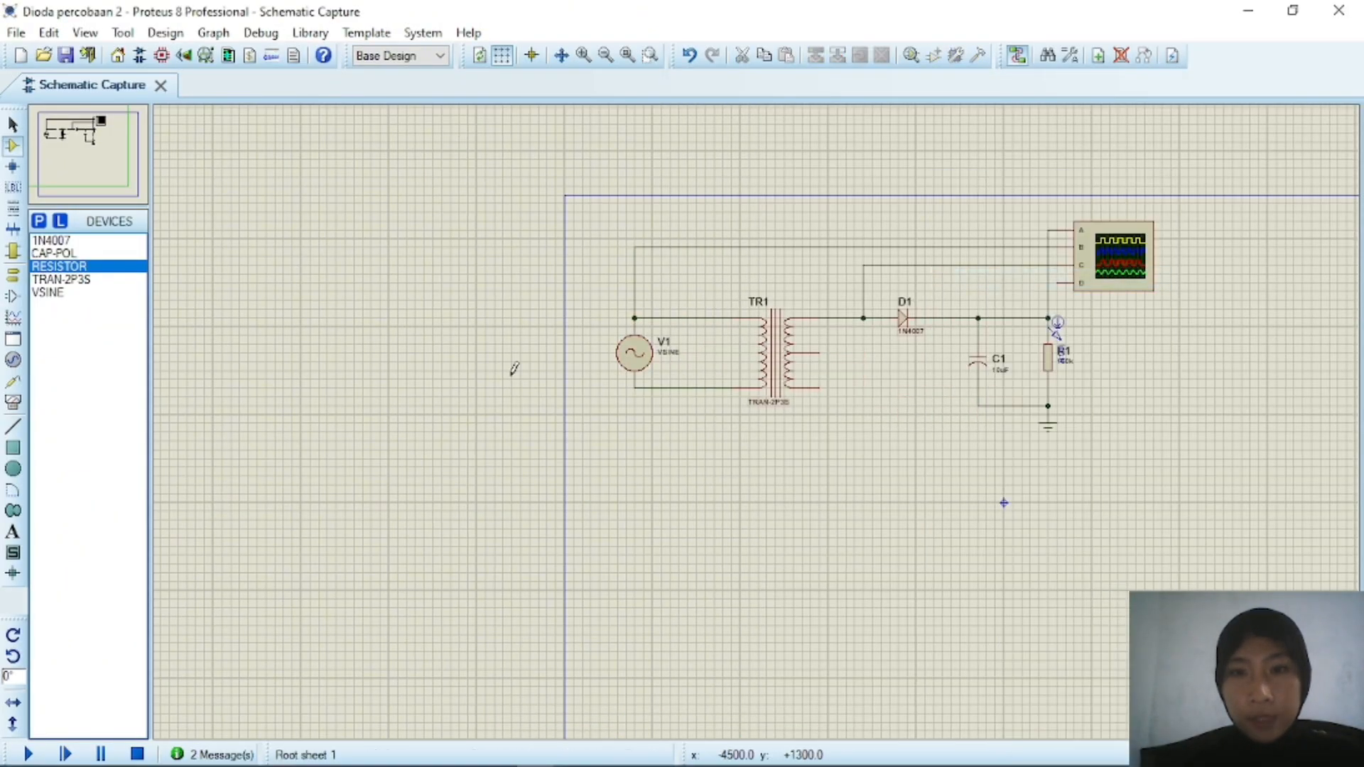
click(52, 241)
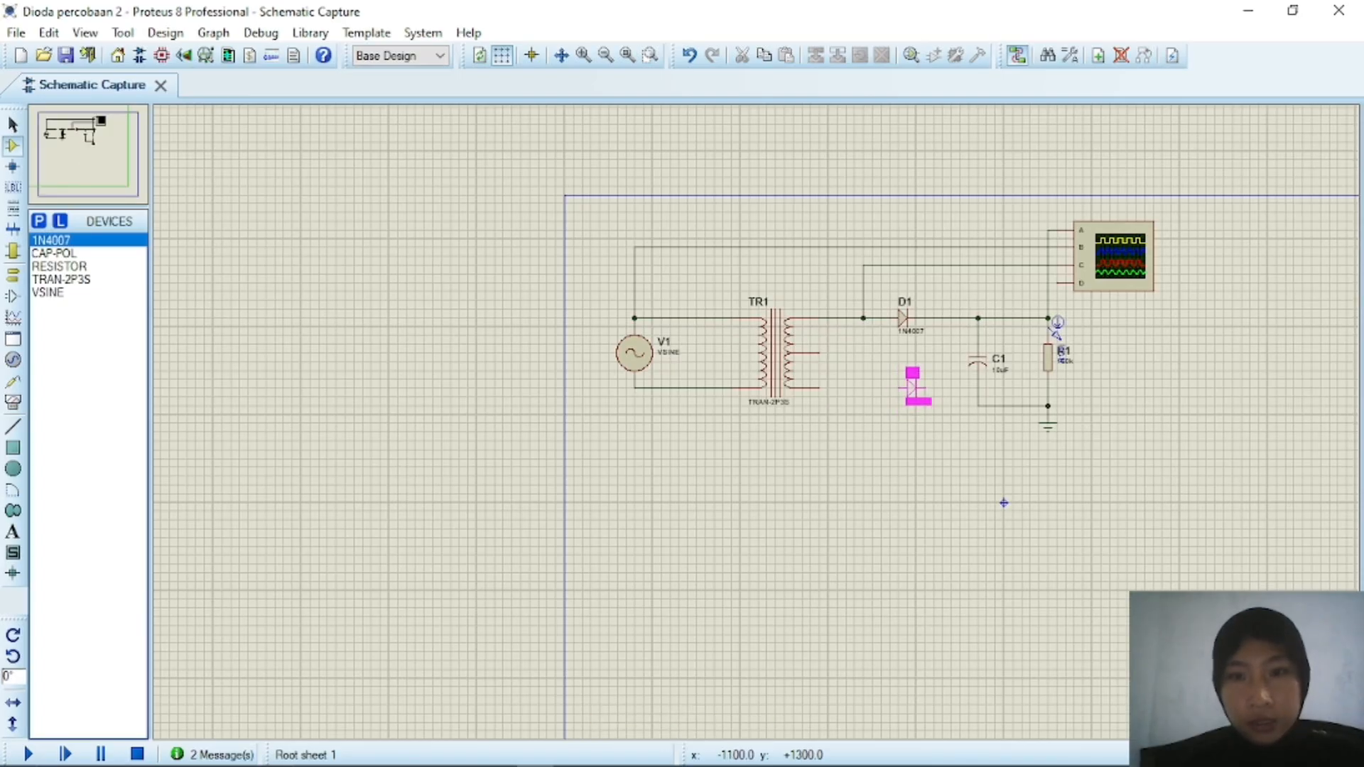
- Wire TR1's centre tap to C1's lower terminal, and connect D2 from the lower secondary terminal to D1's output line
click(822, 350)
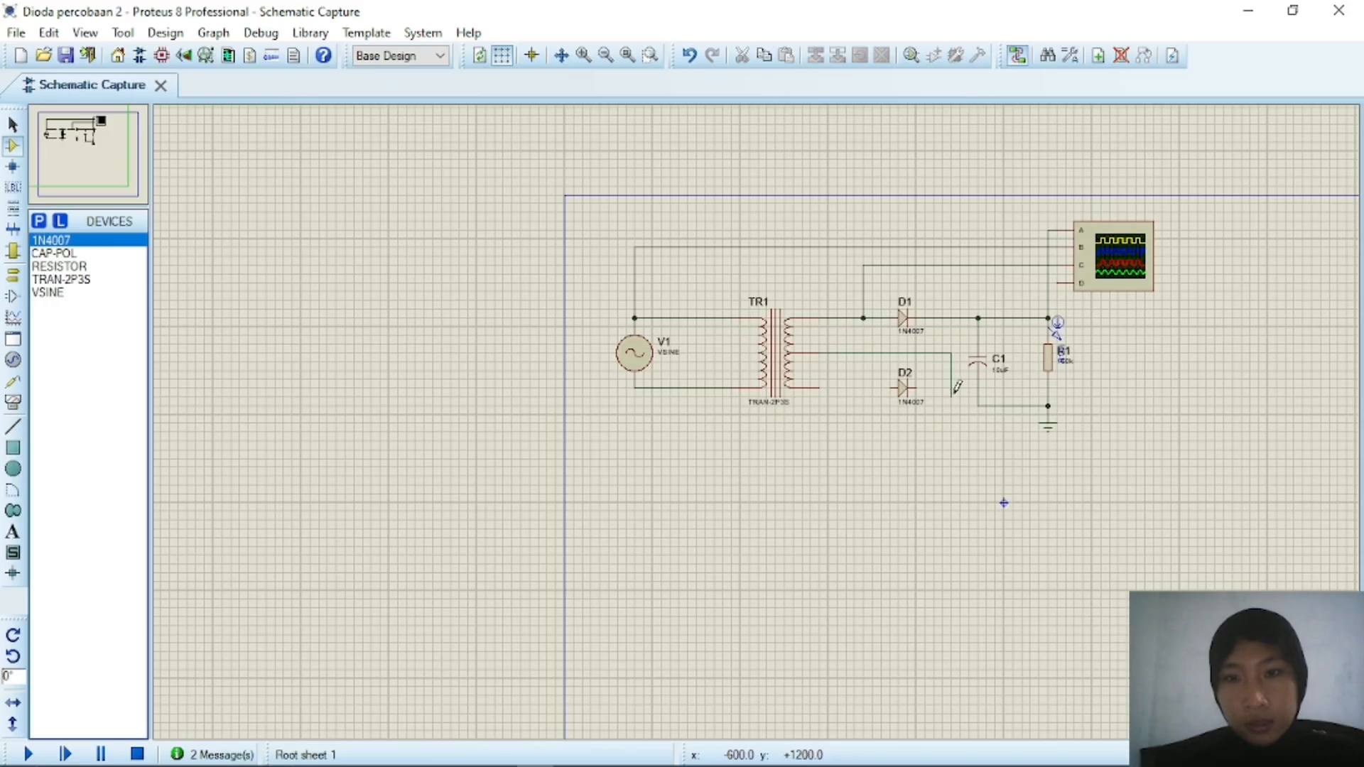
click(978, 381)
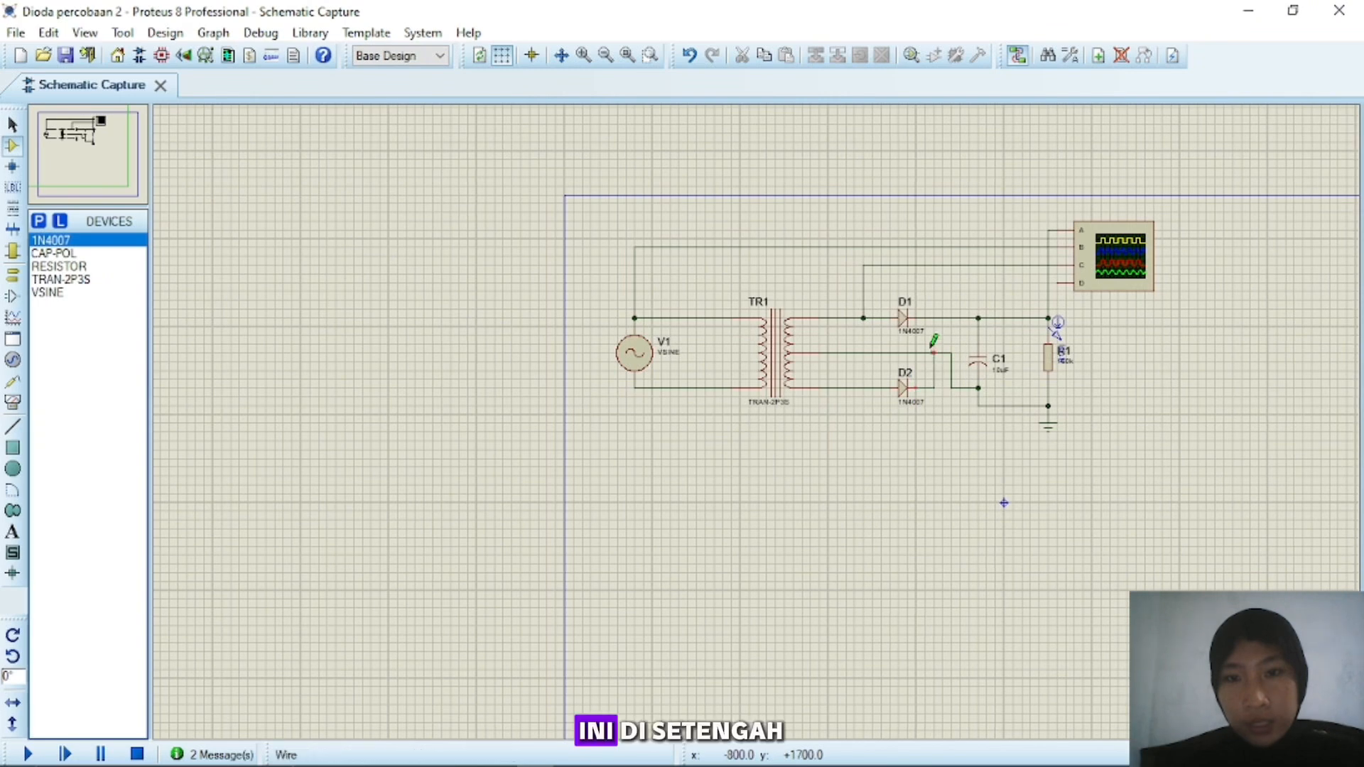
click(935, 317)
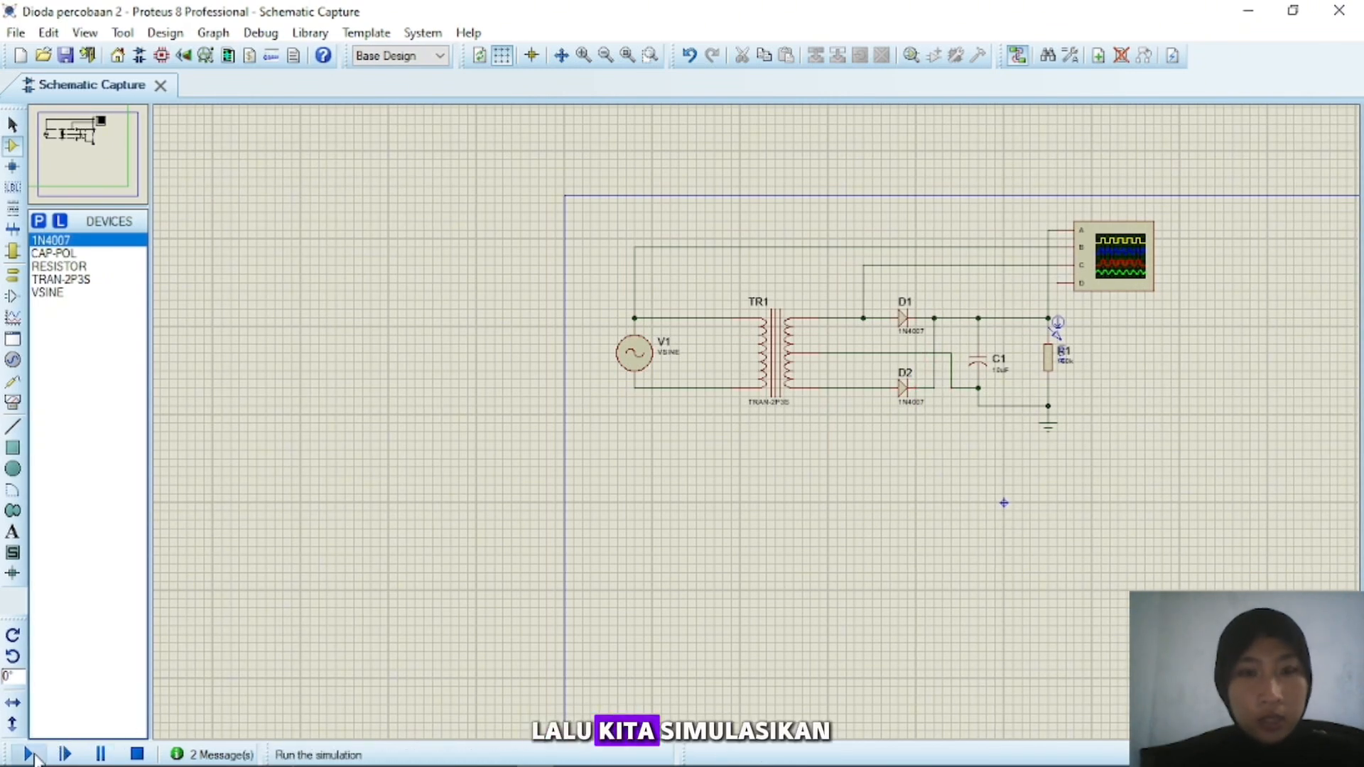
- Simulate the full-wave rectifier, turn off the oscilloscope cursors, adjust channel A's vertical position to examine the ripple, and stop the simulation
click(28, 755)
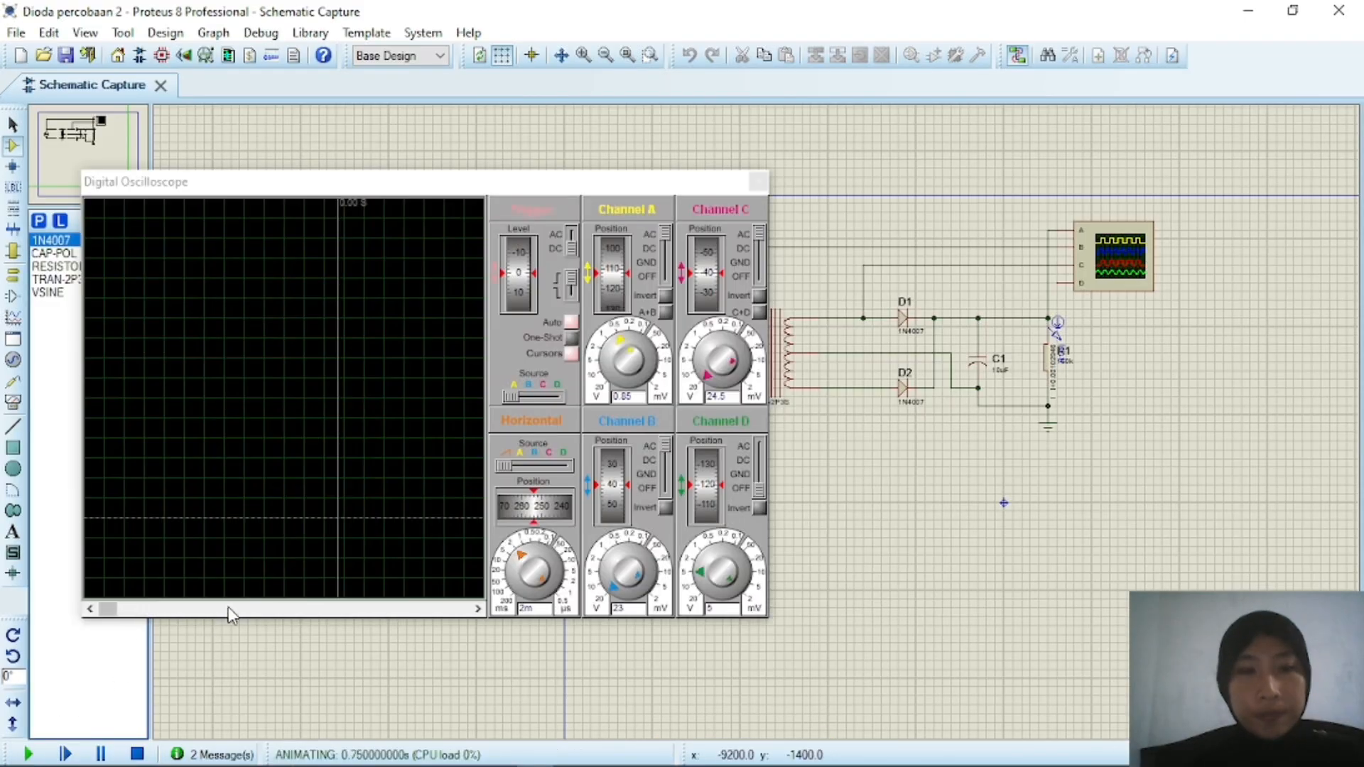
click(569, 354)
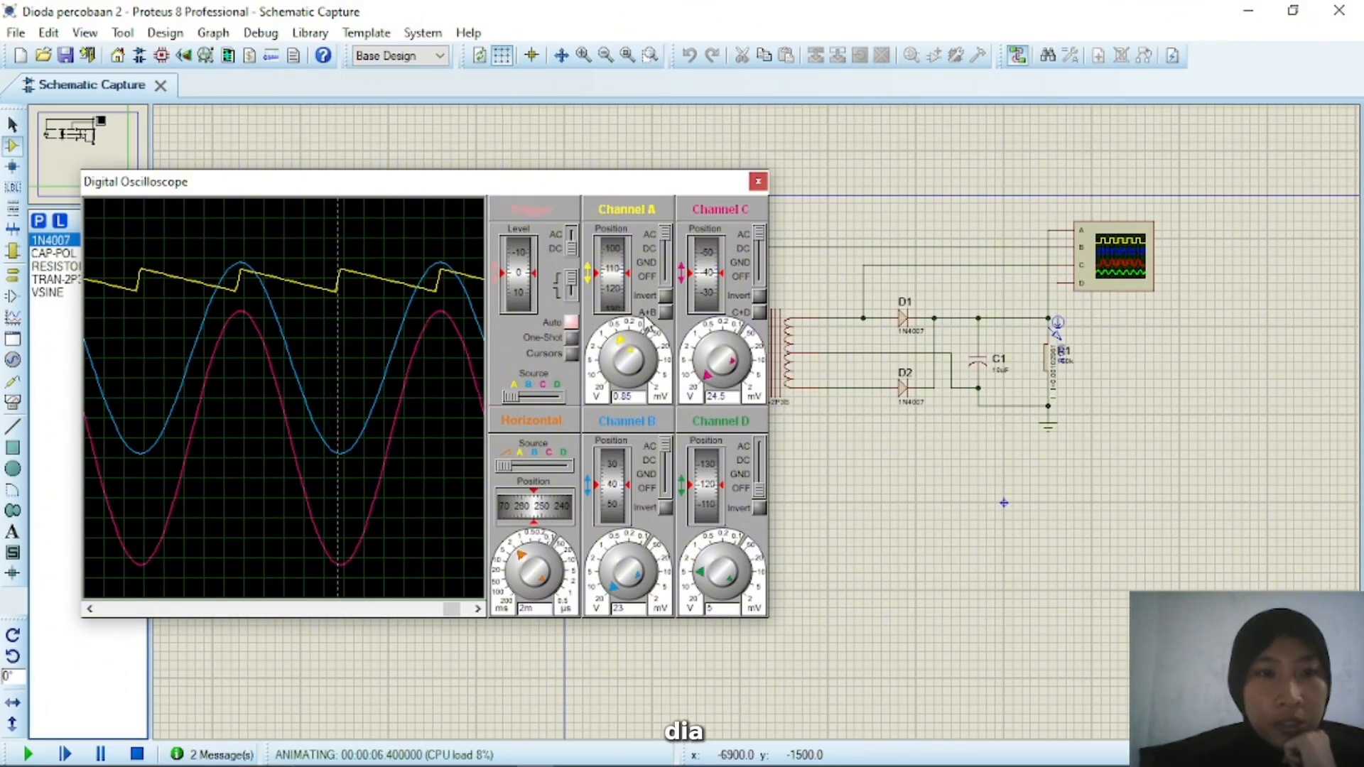
scroll(612, 290, up, 3)
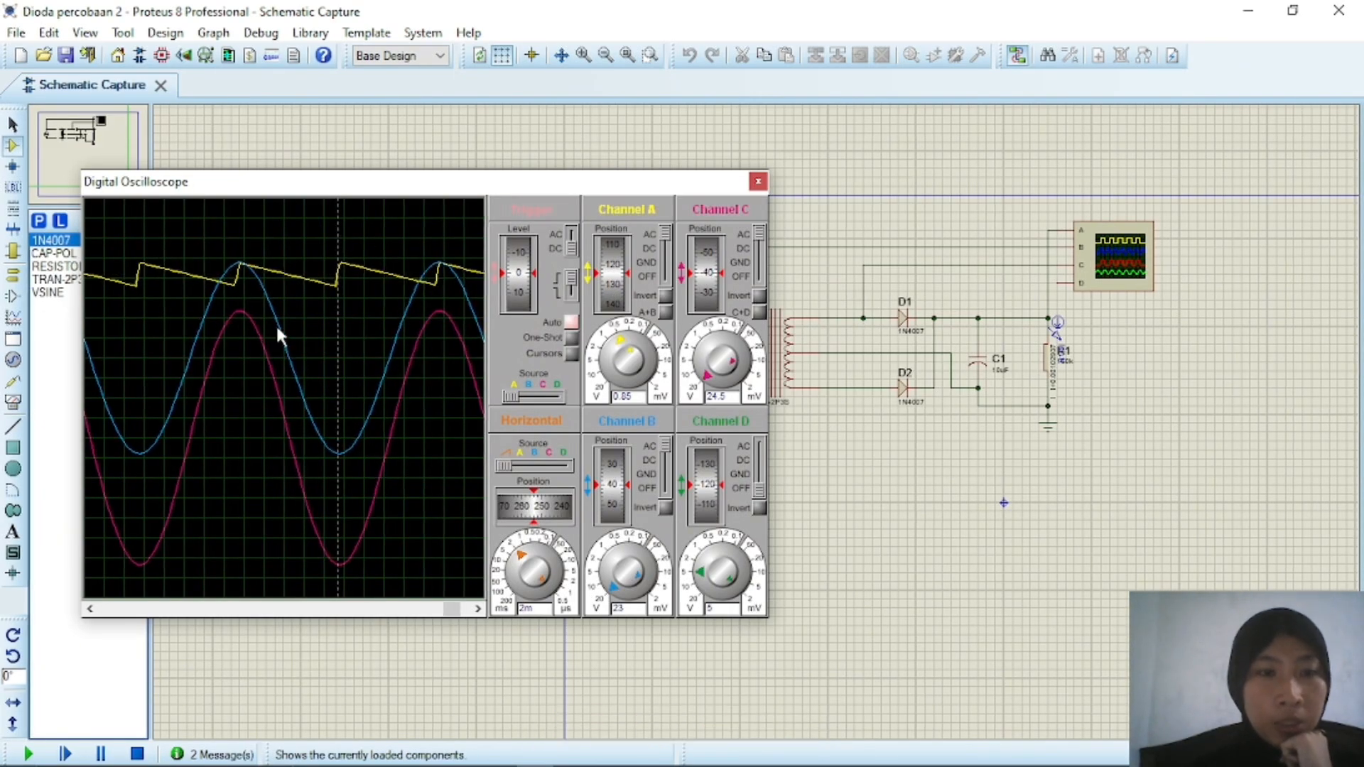
click(139, 756)
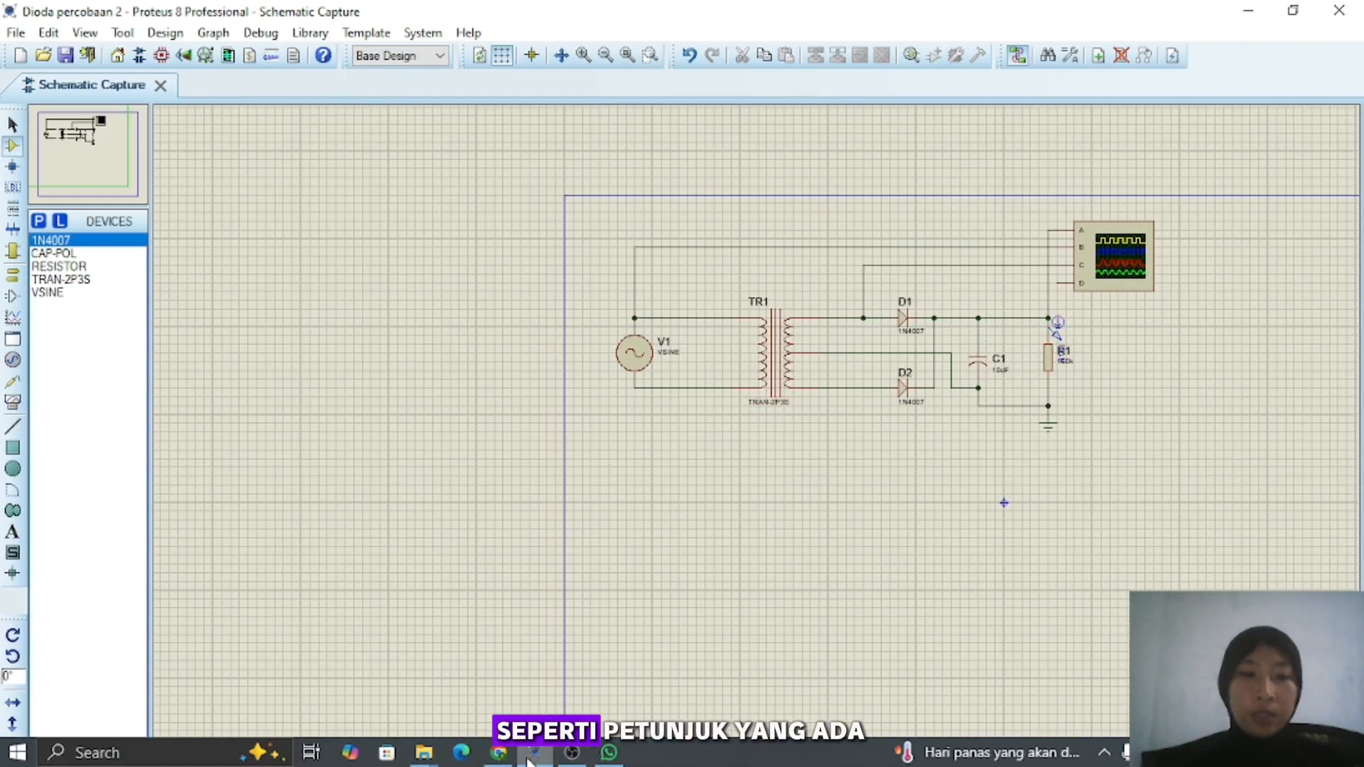
- Review Table 1.2's columns and rectifier cases in the Chrome practicum PDF, and return to Proteus
click(499, 753)
scroll(1000, 371, down, 5)
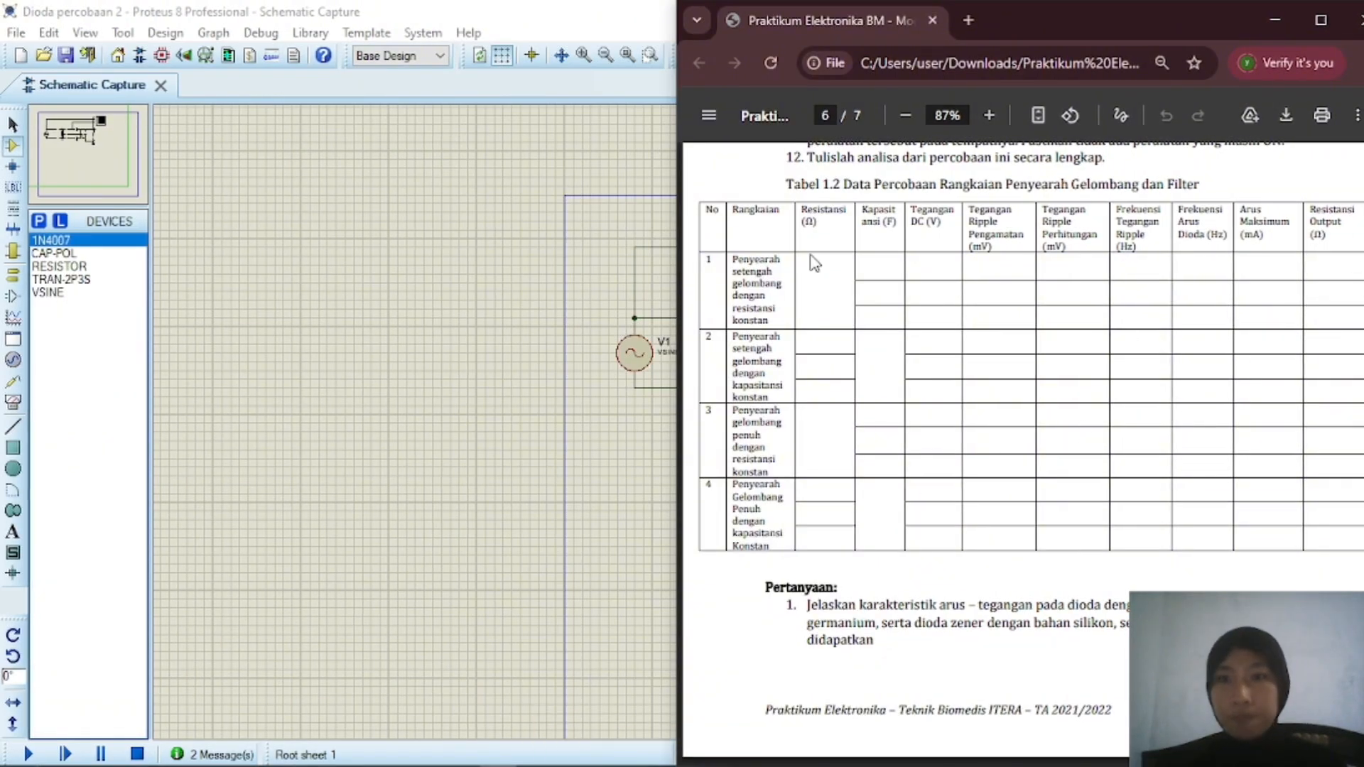
scroll(815, 263, up, 10)
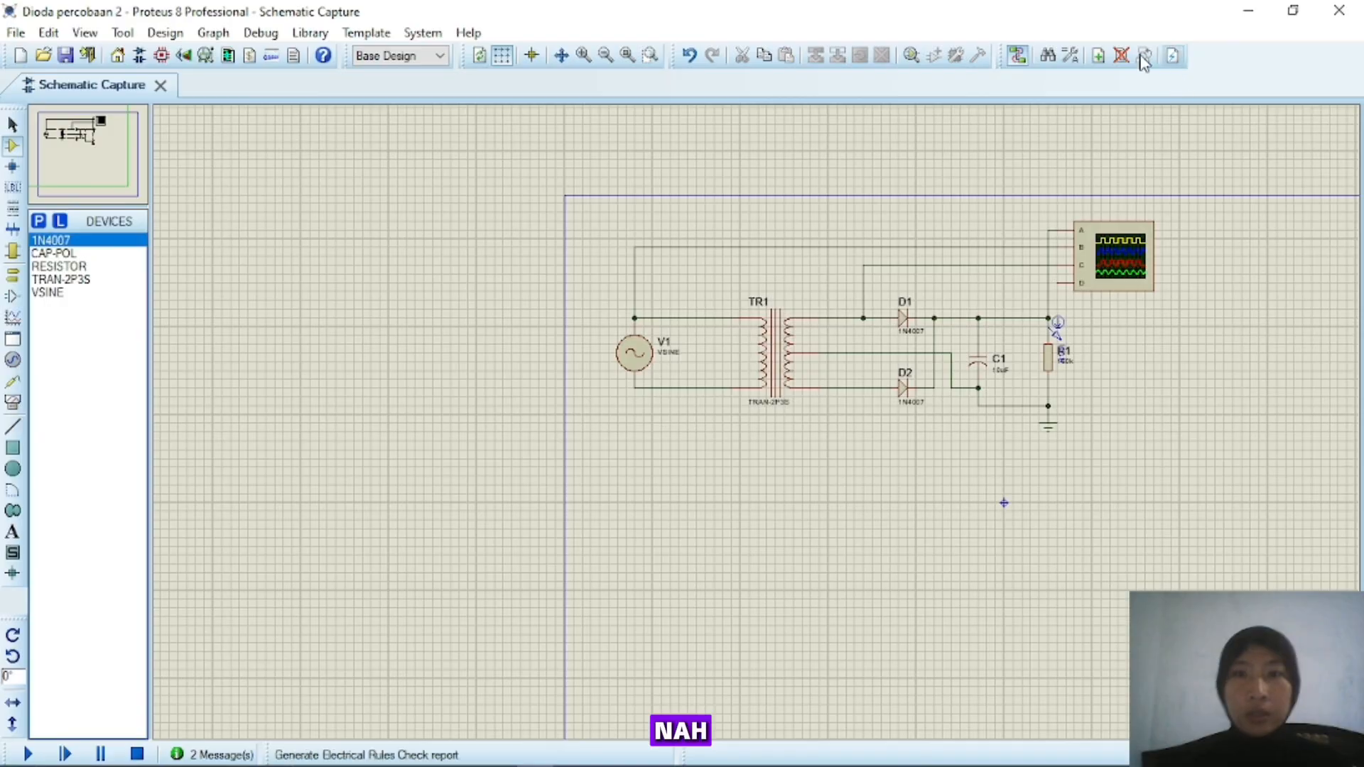
- Restore the Proteus window to a smaller size beside the Chrome practicum PDF and go back to the document's first page
click(1295, 12)
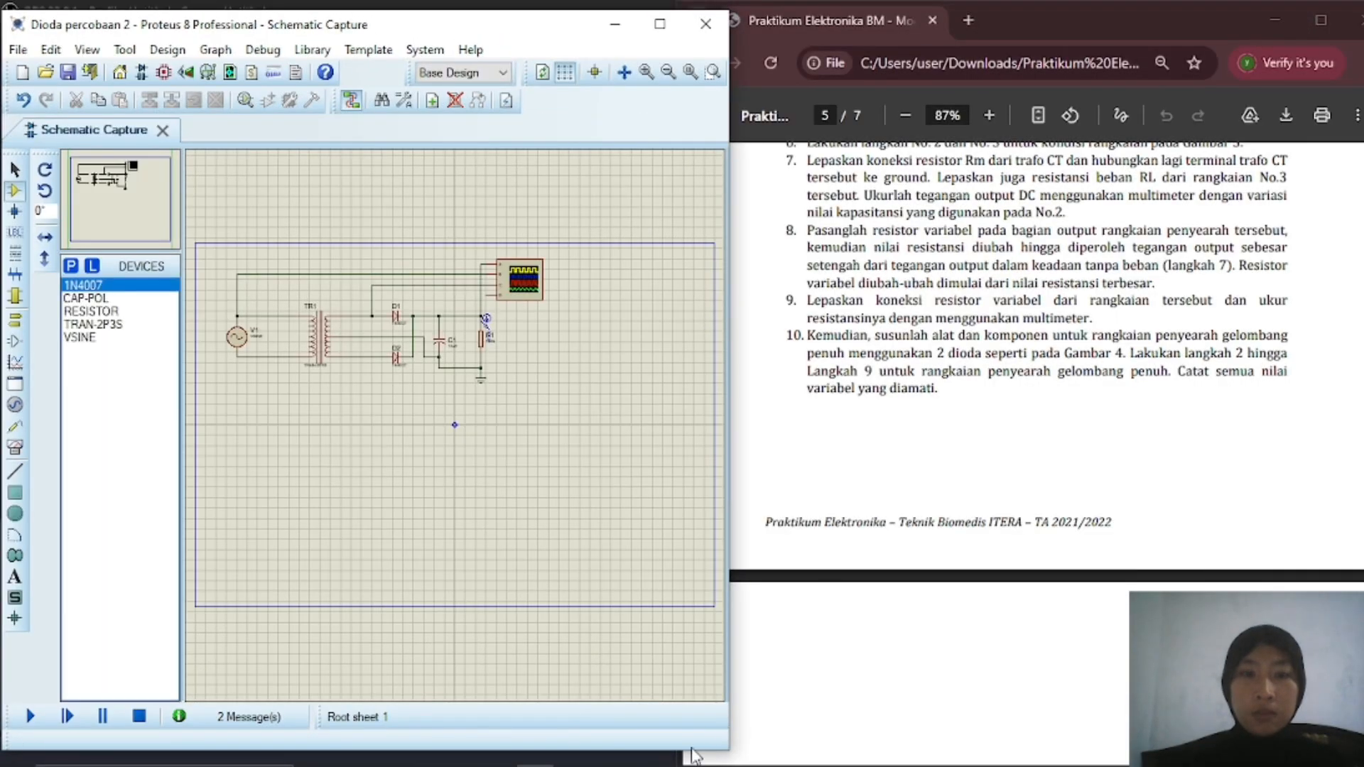
double_click(682, 753)
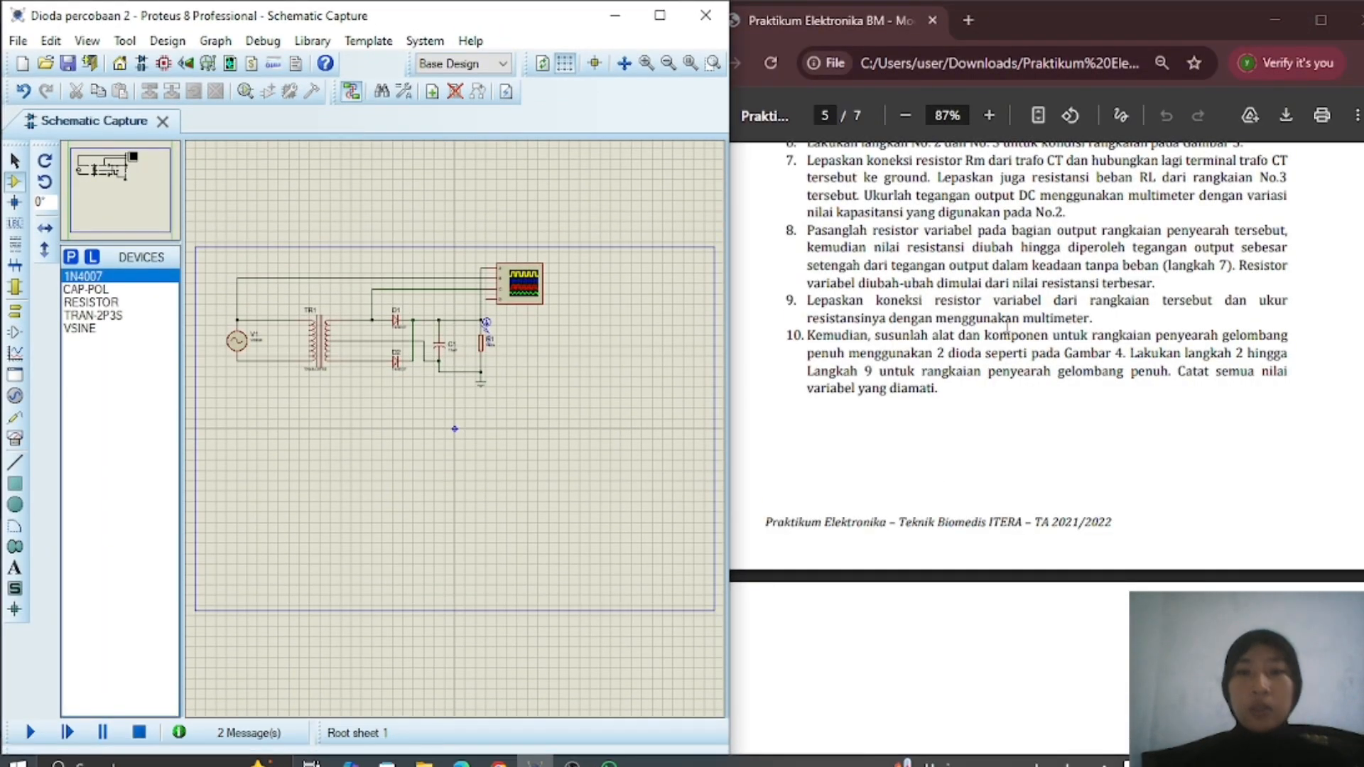
scroll(1007, 323, up, 4)
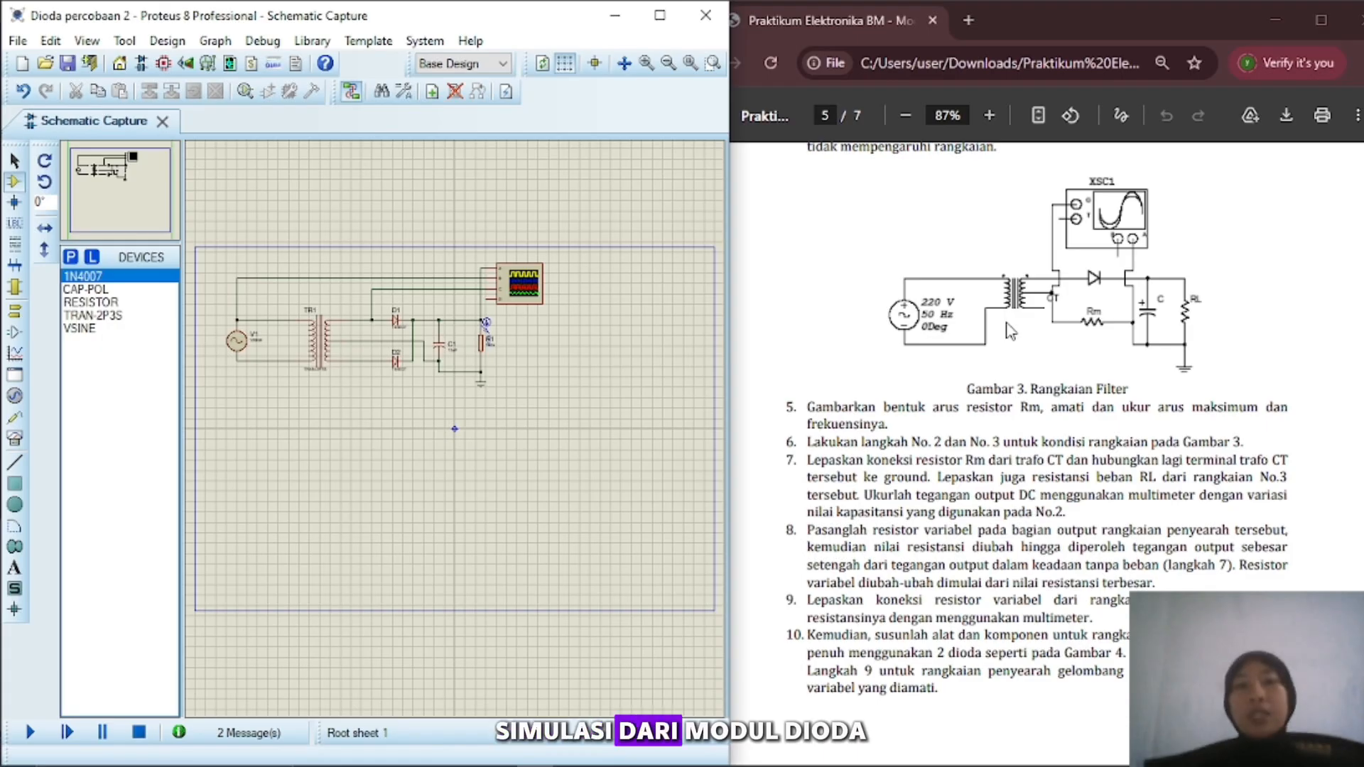
scroll(1092, 462, up, 20)
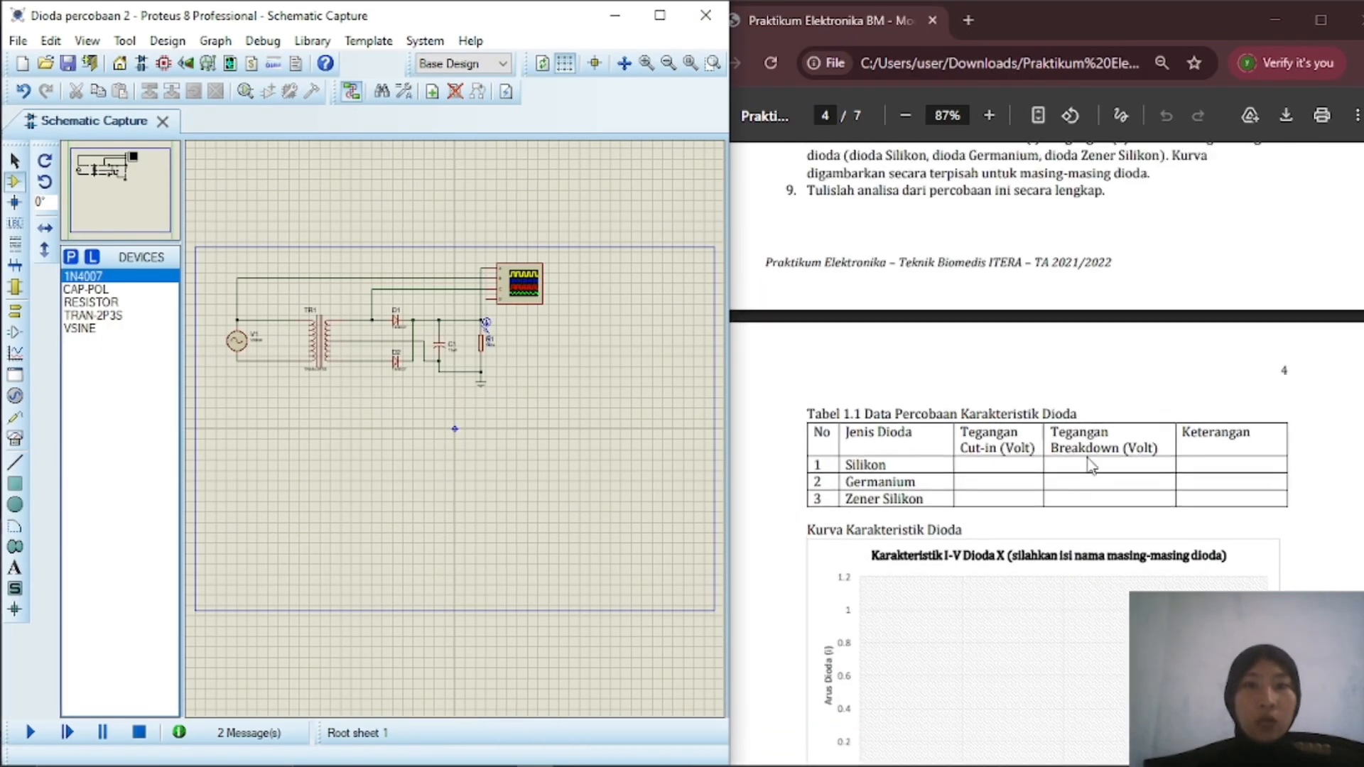
scroll(1092, 461, up, 20)
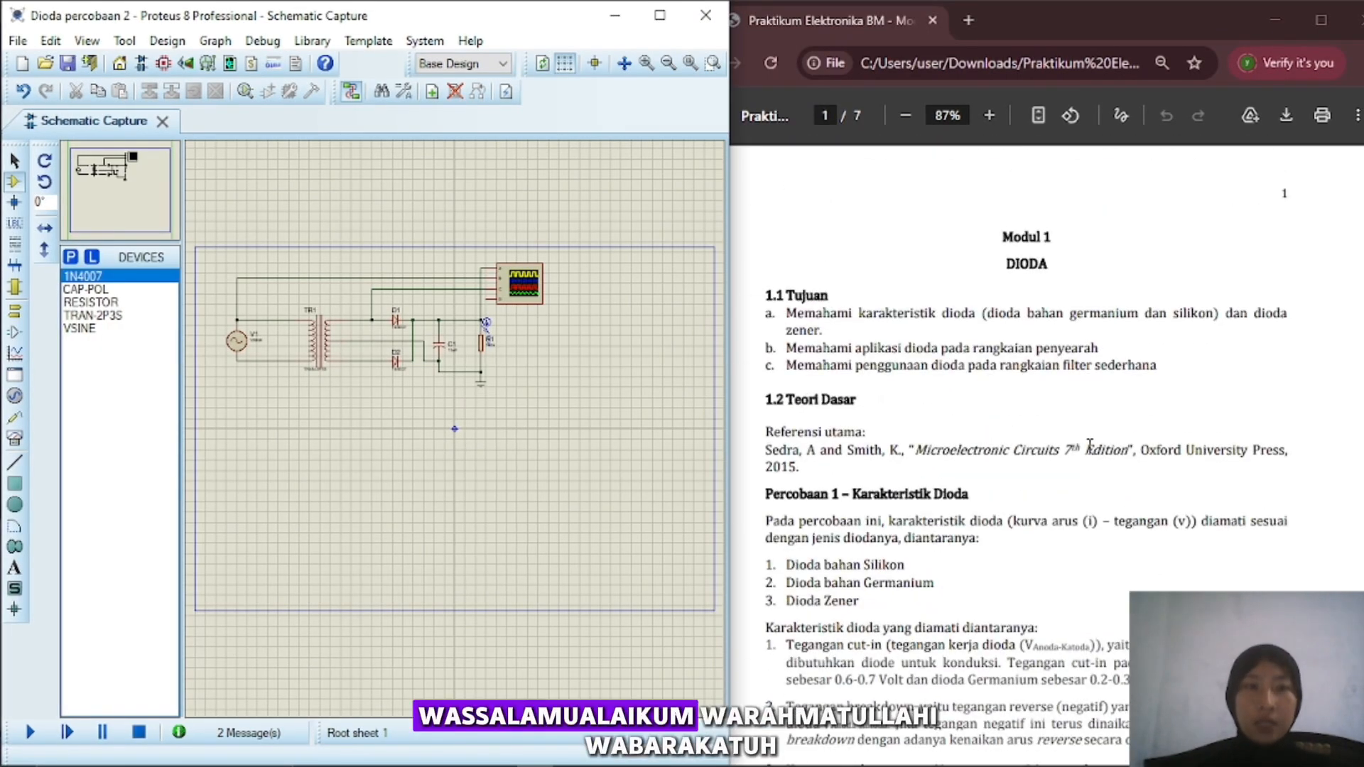